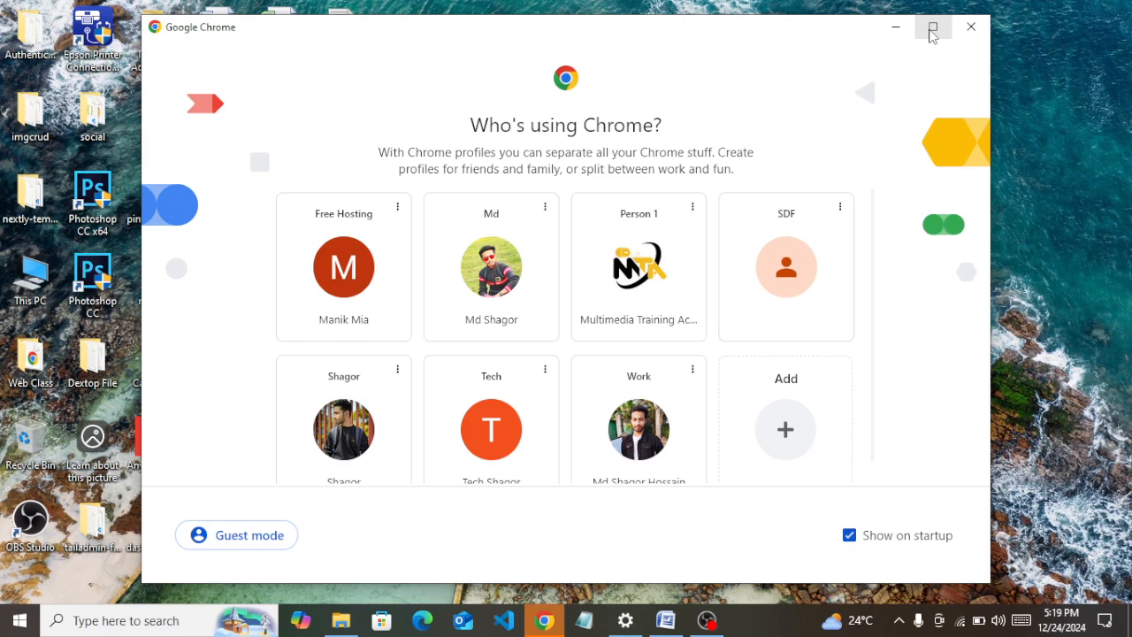
Step: Maximize the profile picker, open the Free Hosting profile, and search Google for infinityfree
left_click(933, 30)
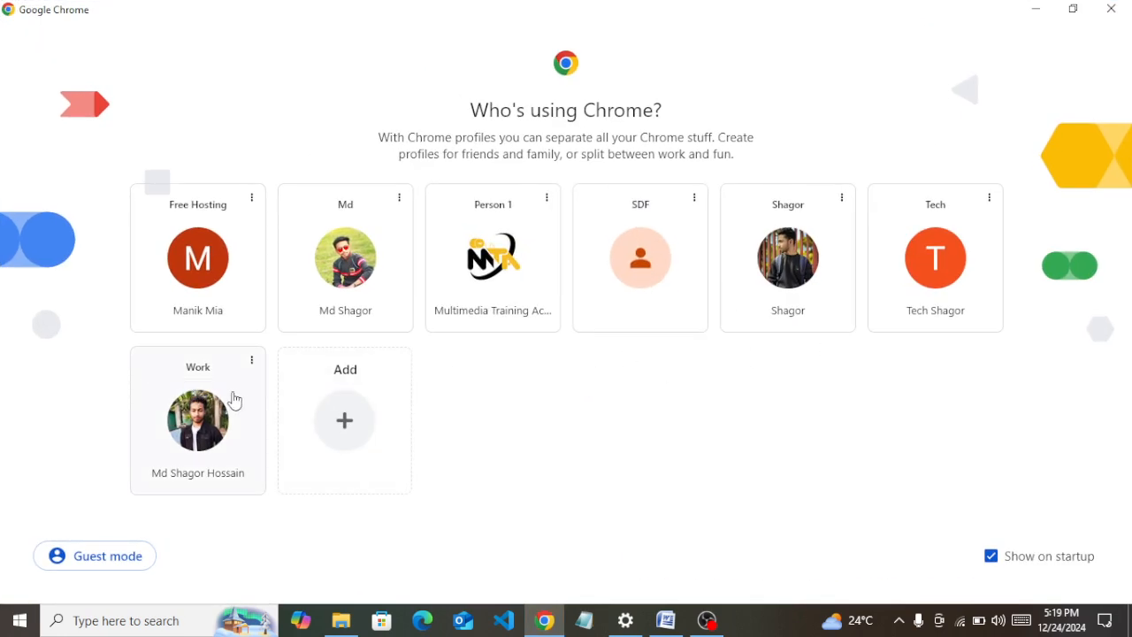
left_click(210, 290)
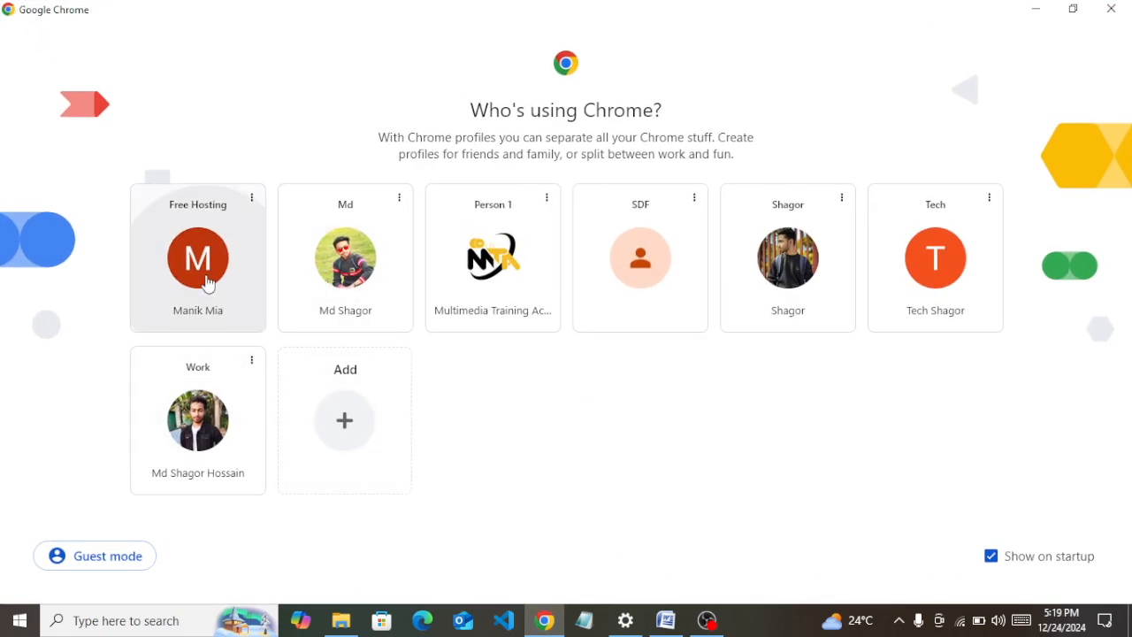
type("infin")
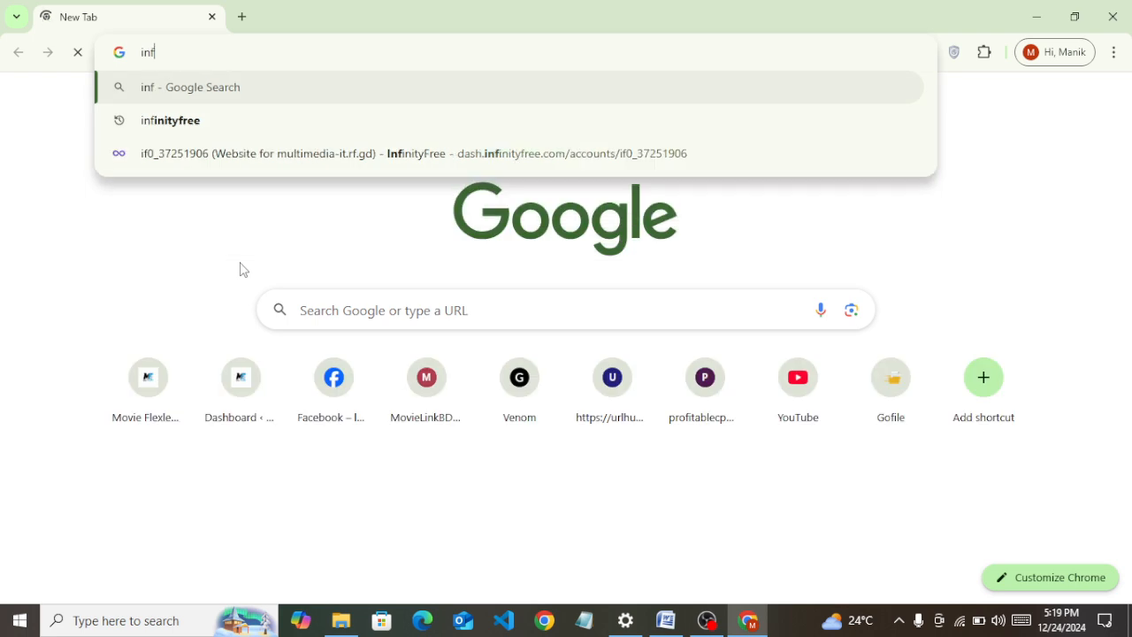
left_click(229, 124)
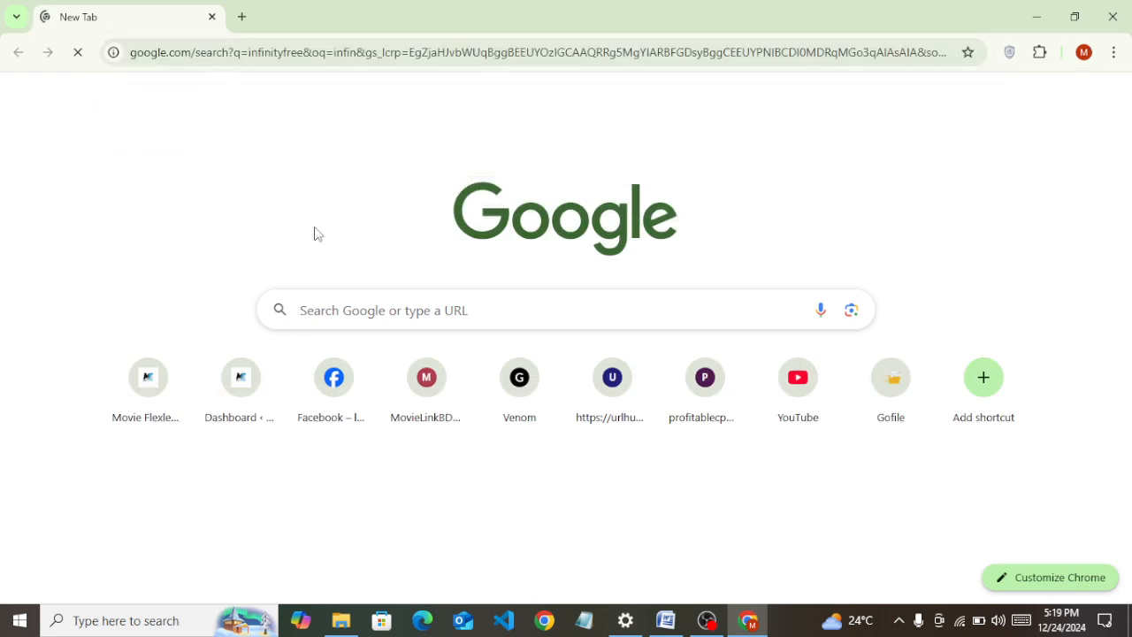
Step: Adjust the screen brightness in Windows display settings, then close the settings
left_click(152, 630)
type("brig")
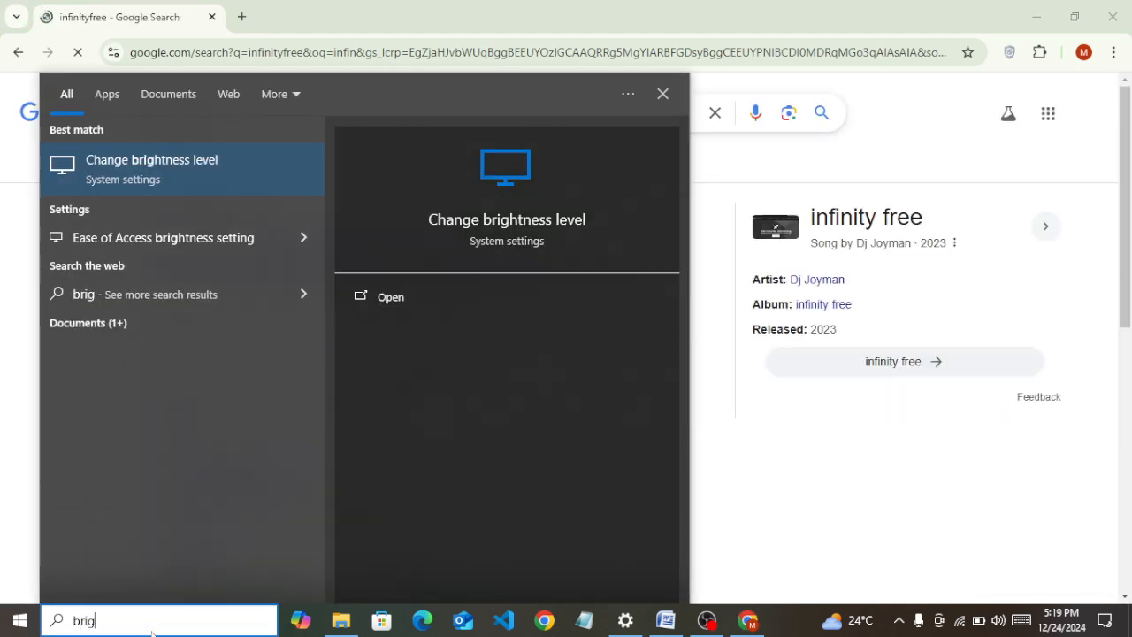
key("Return")
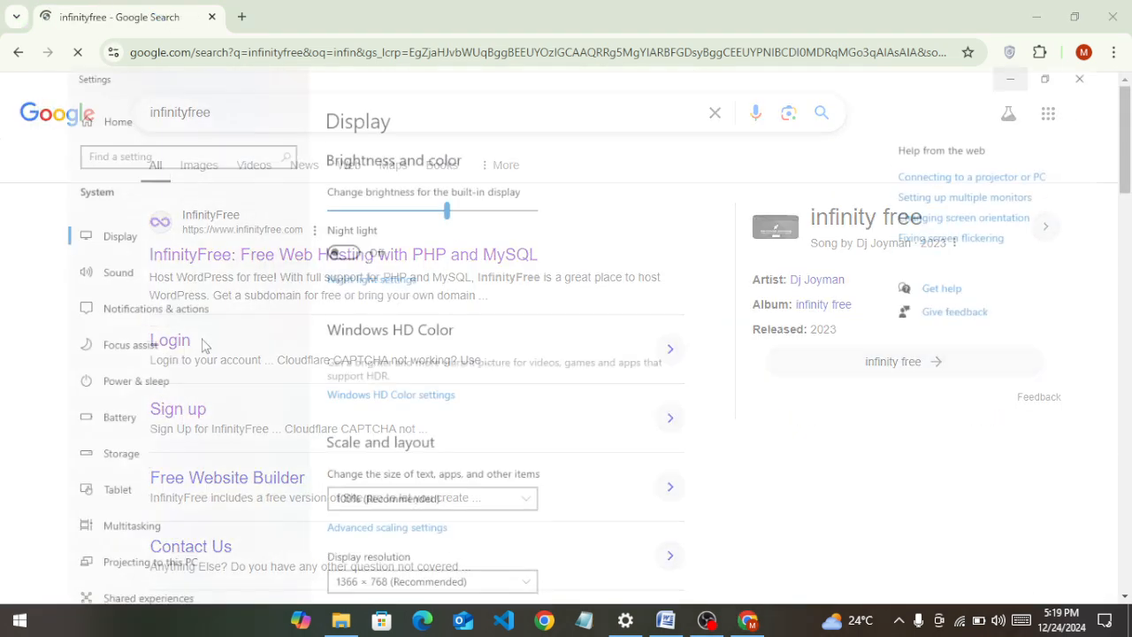
left_click(324, 158)
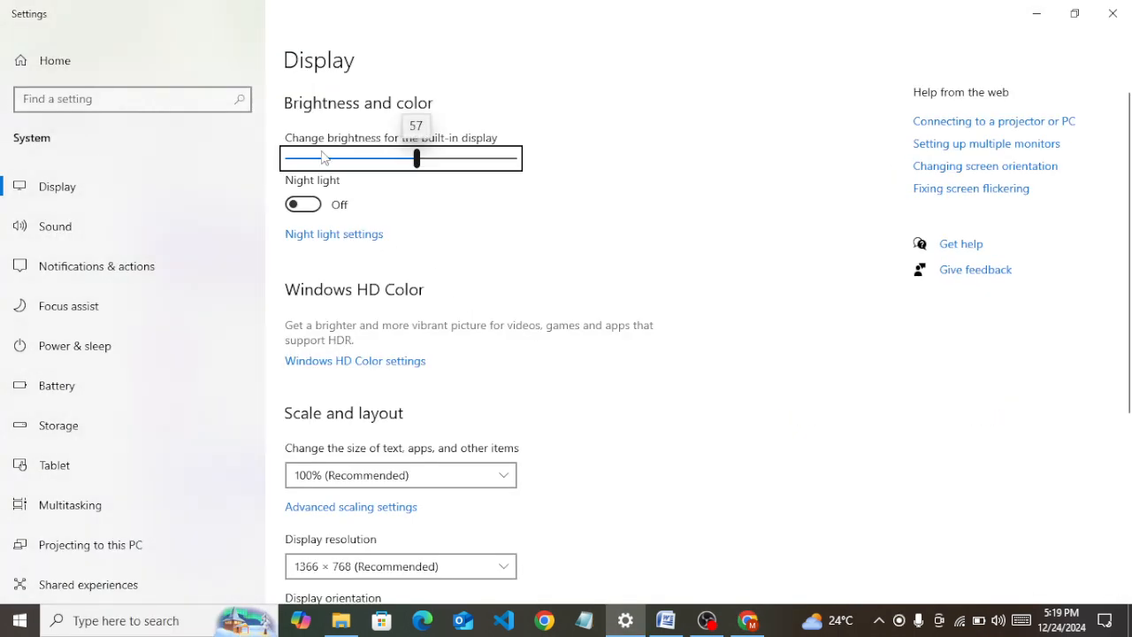
left_click(1112, 14)
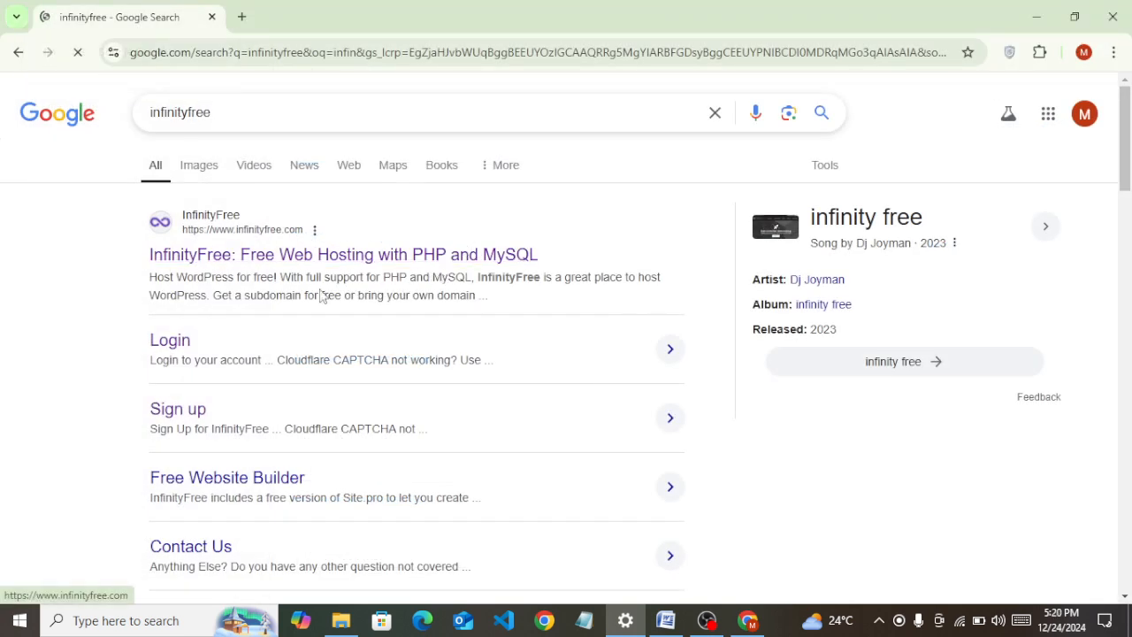
Step: Open the 'InfinityFree: Free Web Hosting with PHP and MySQL' search result
left_click(272, 262)
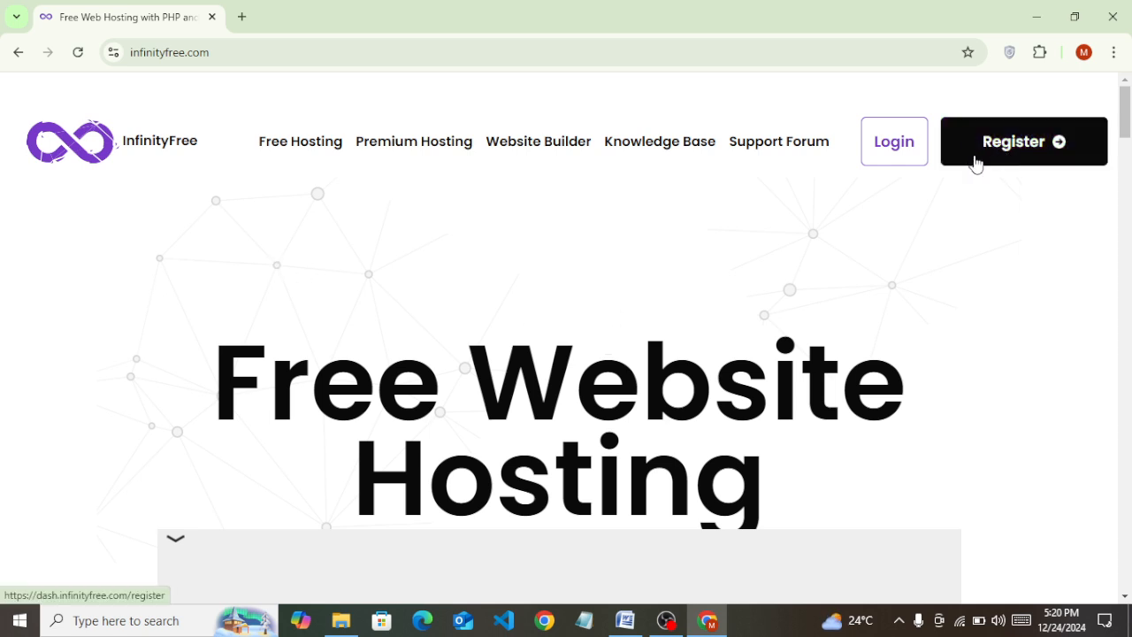
left_click(242, 17)
Step: Copy the multimedia-it.rf.gd domain from Hosting Accounts and load it in the new tab
left_click(166, 15)
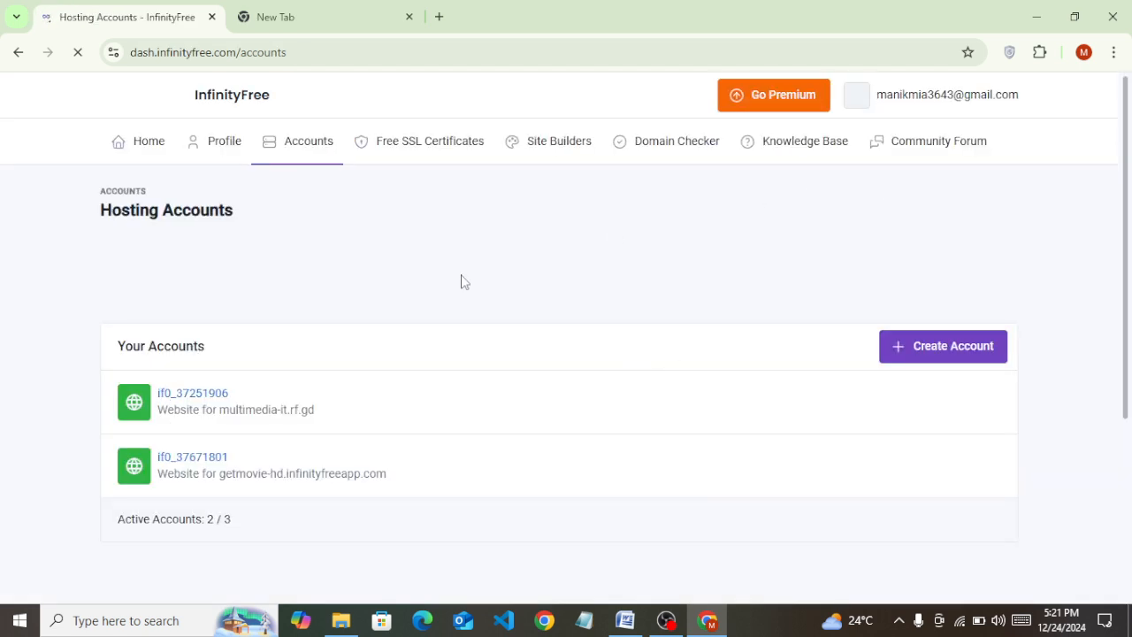
scroll(396, 463, "down", 3)
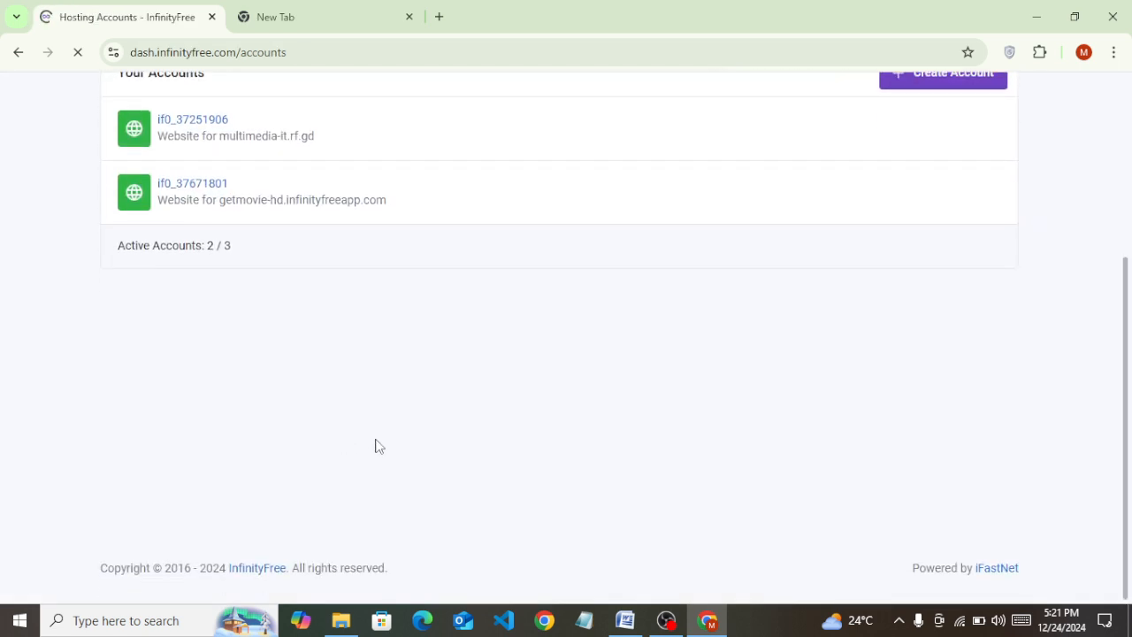
scroll(376, 445, "up", 1)
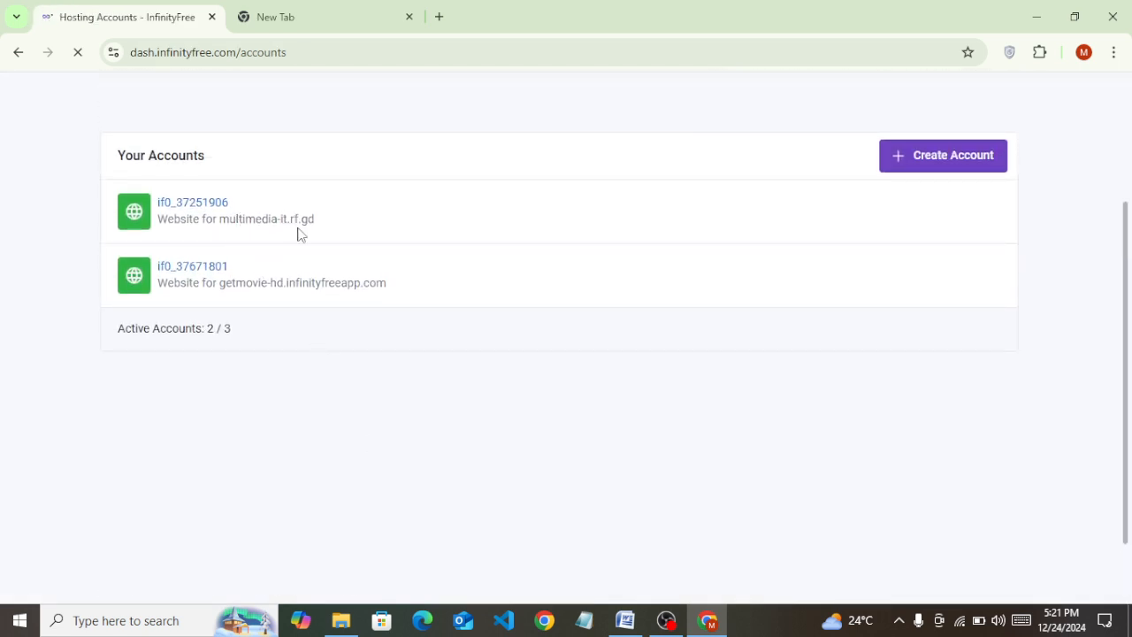
left_click_drag(220, 219, 324, 223)
key("ctrl+c")
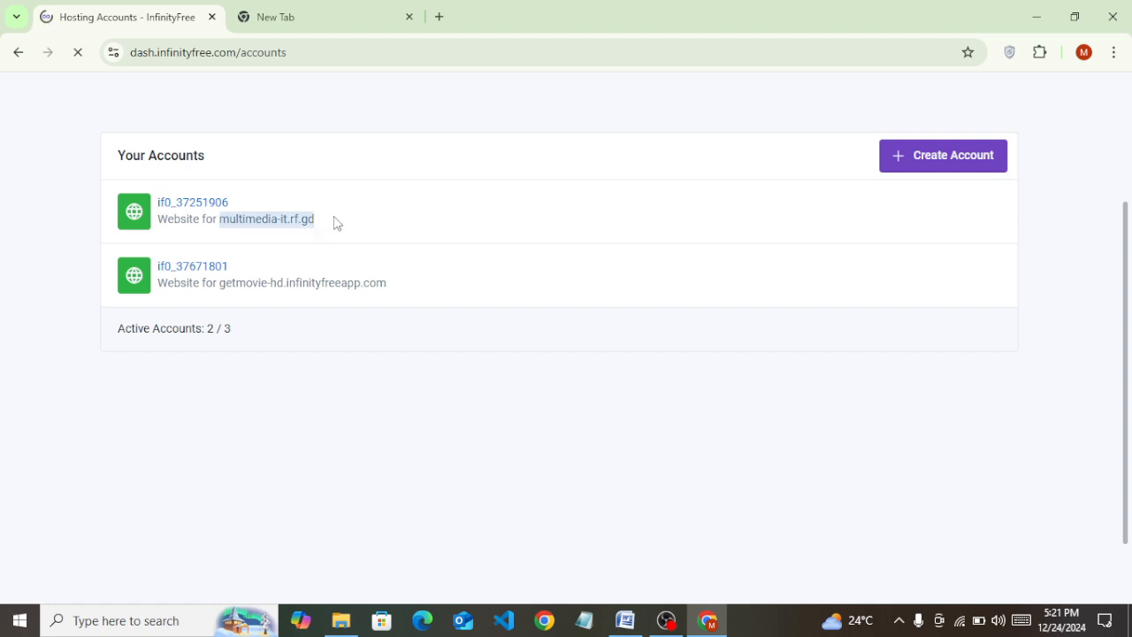
left_click(396, 15)
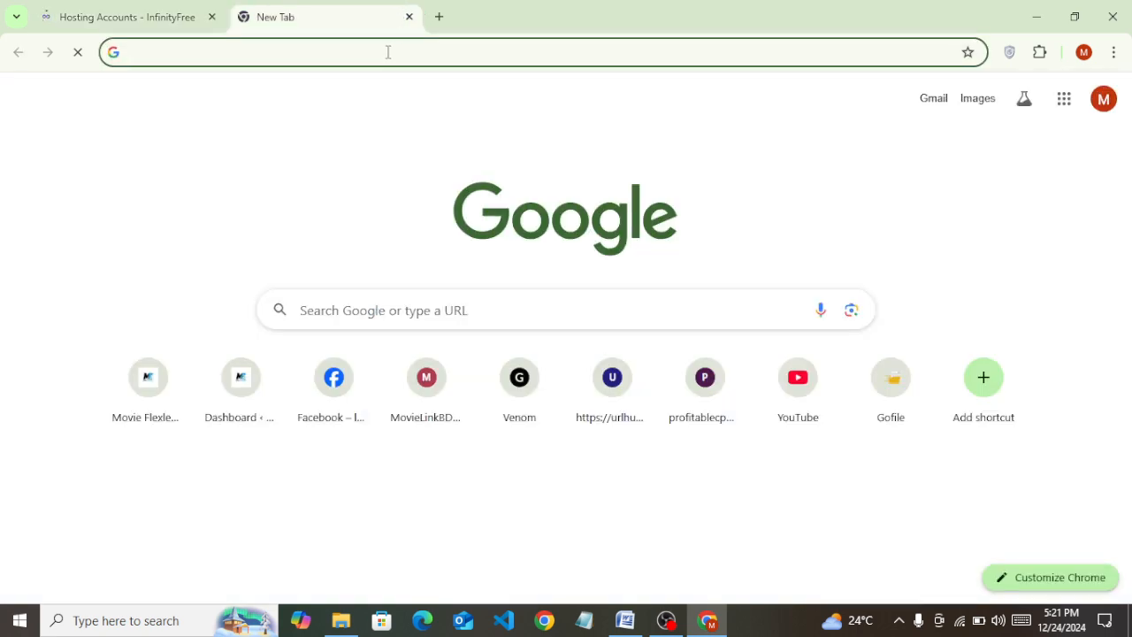
key("ctrl+v")
key("Return")
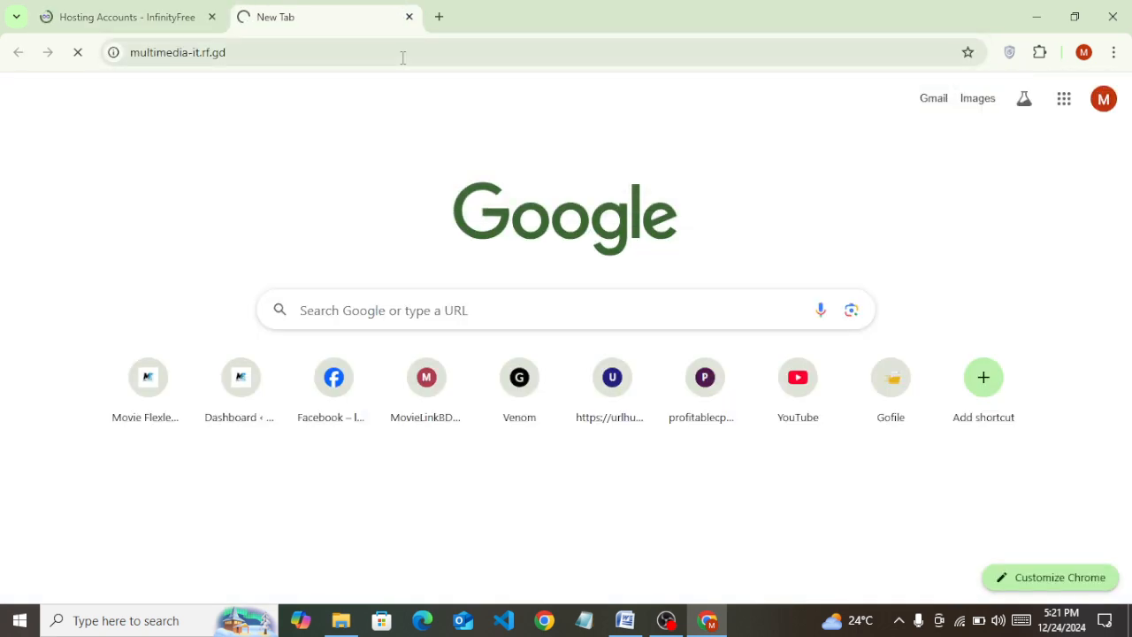
Step: Check whether multimedia-it.rf.gd has loaded, dismissing a full-page ad on the InfinityFree tab
left_click(169, 18)
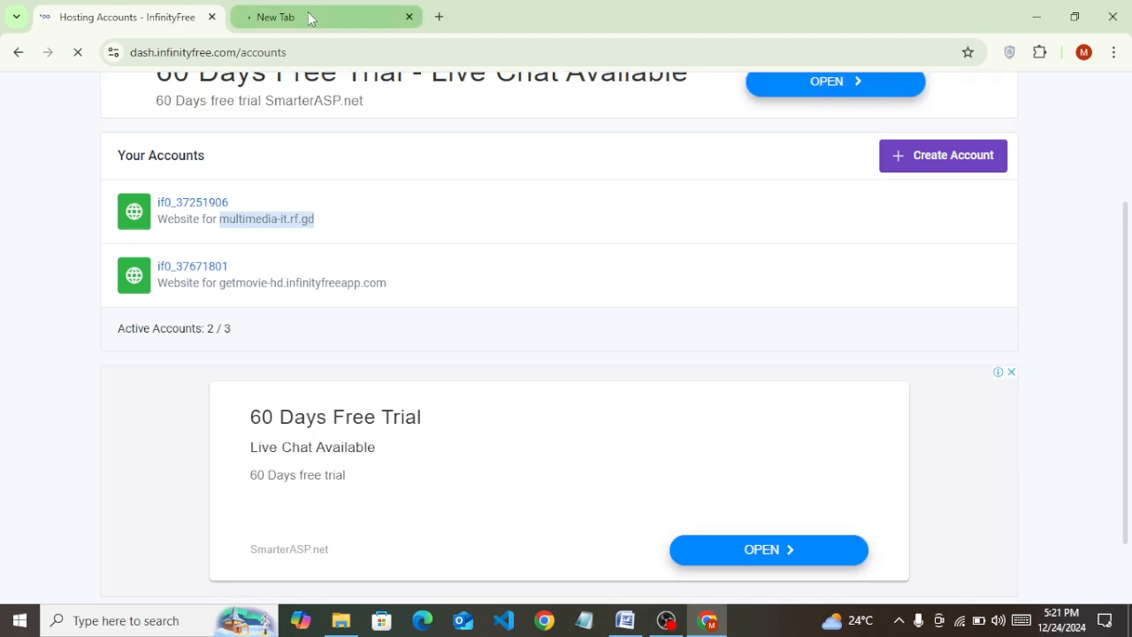
left_click(309, 18)
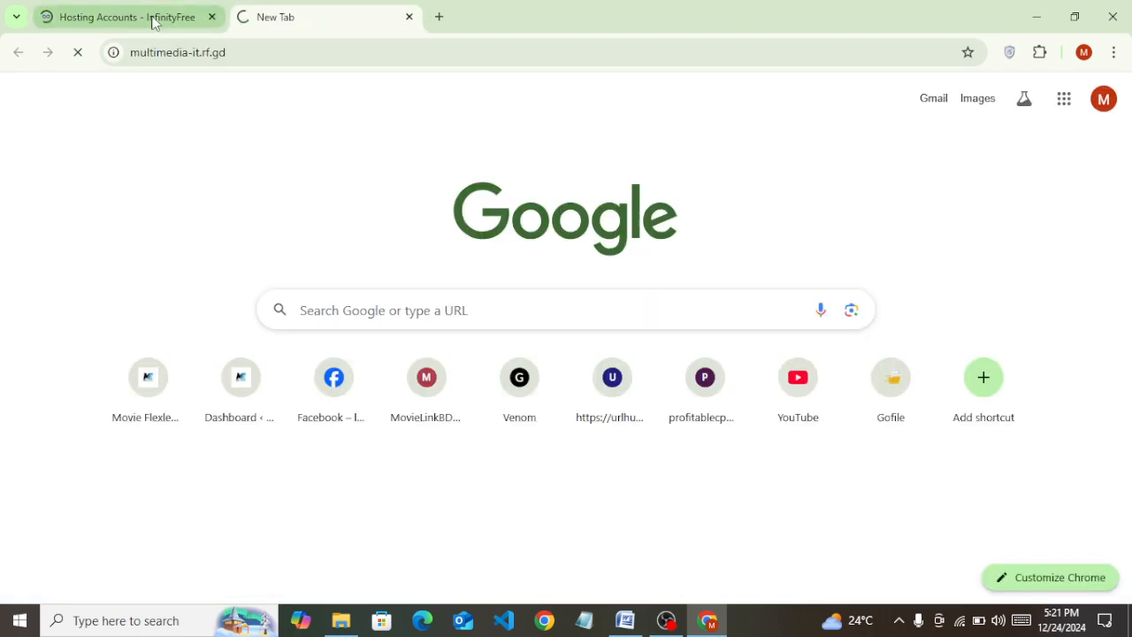
left_click(151, 18)
left_click(296, 17)
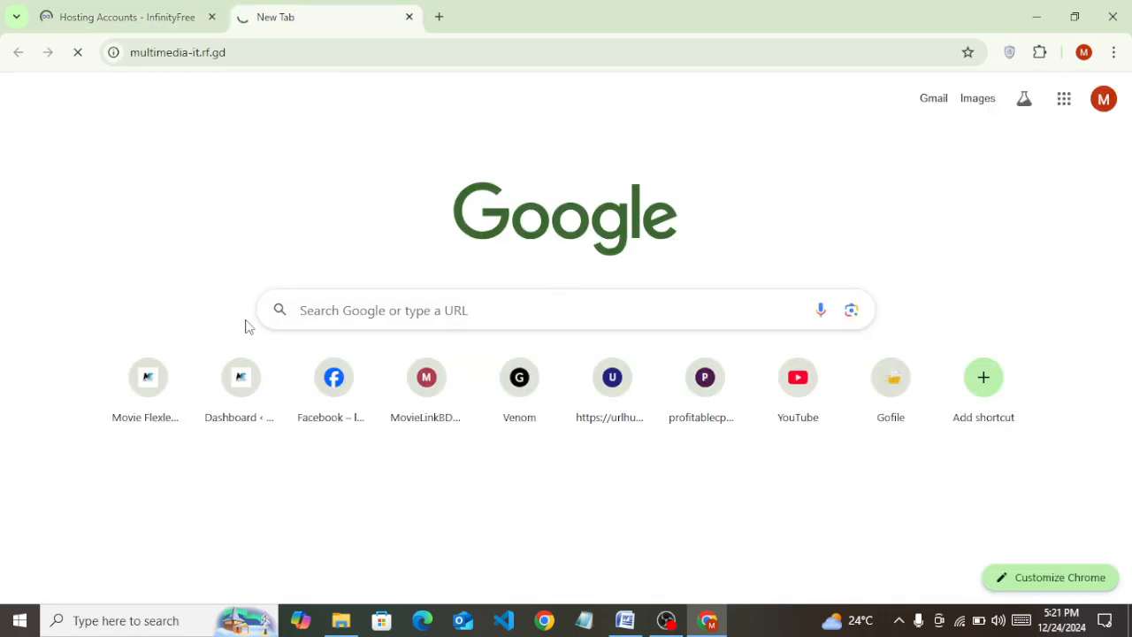
left_click(115, 16)
left_click(599, 395)
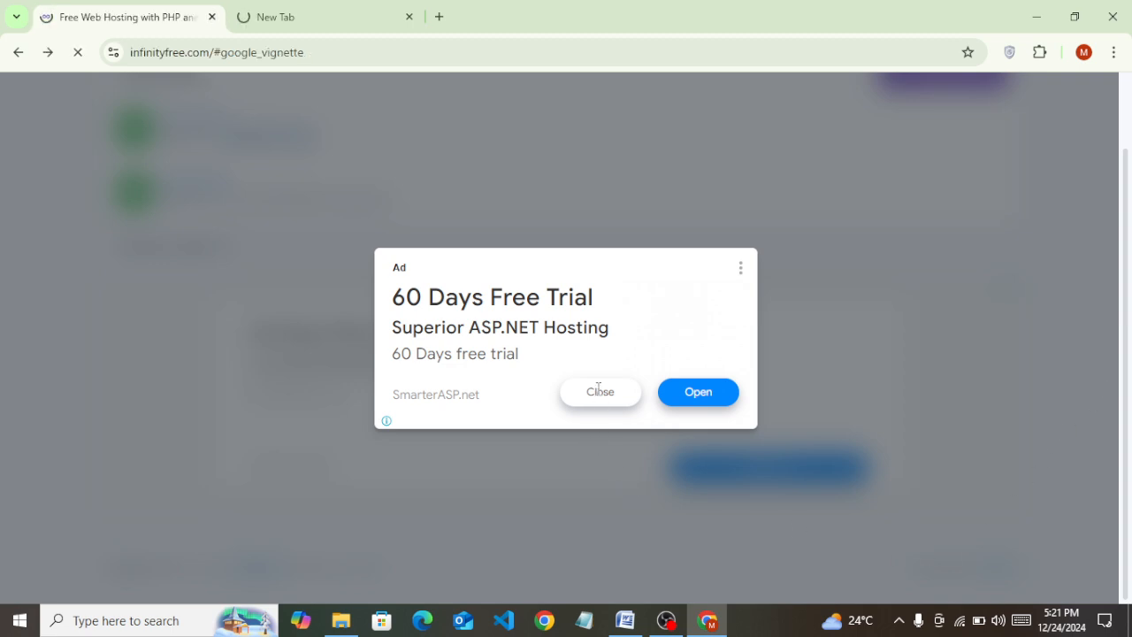
left_click(316, 19)
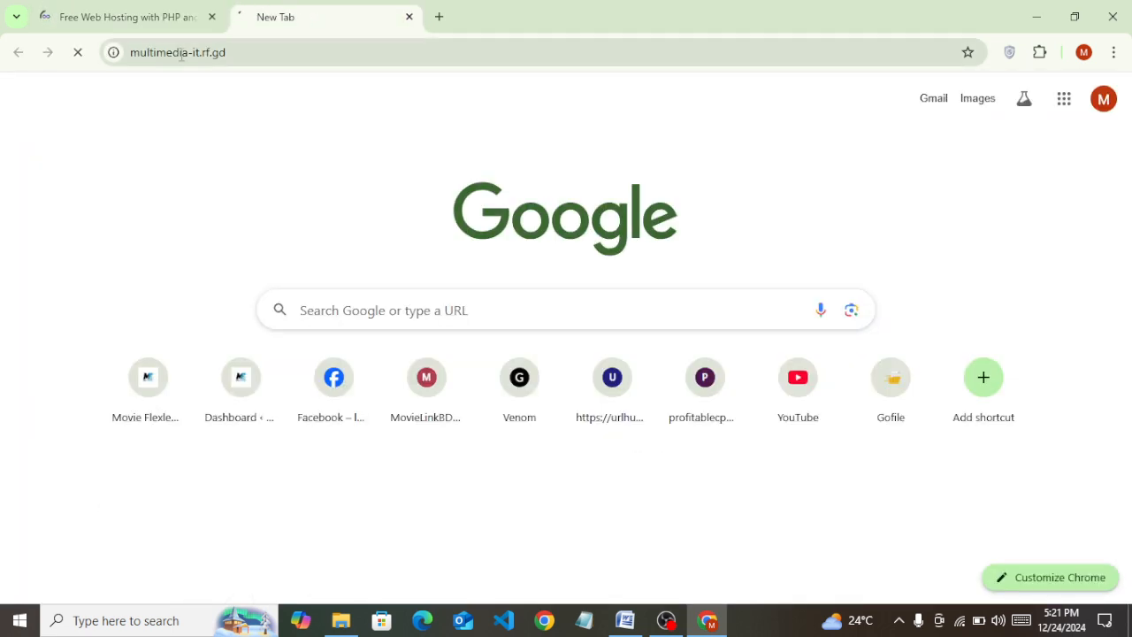
left_click(152, 14)
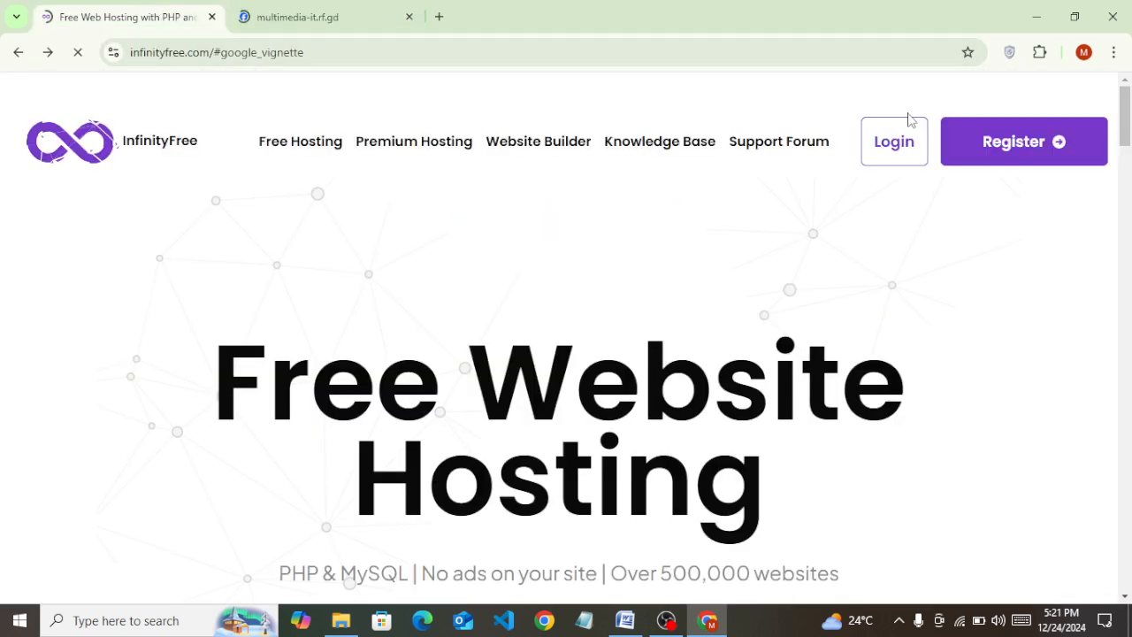
left_click(356, 7)
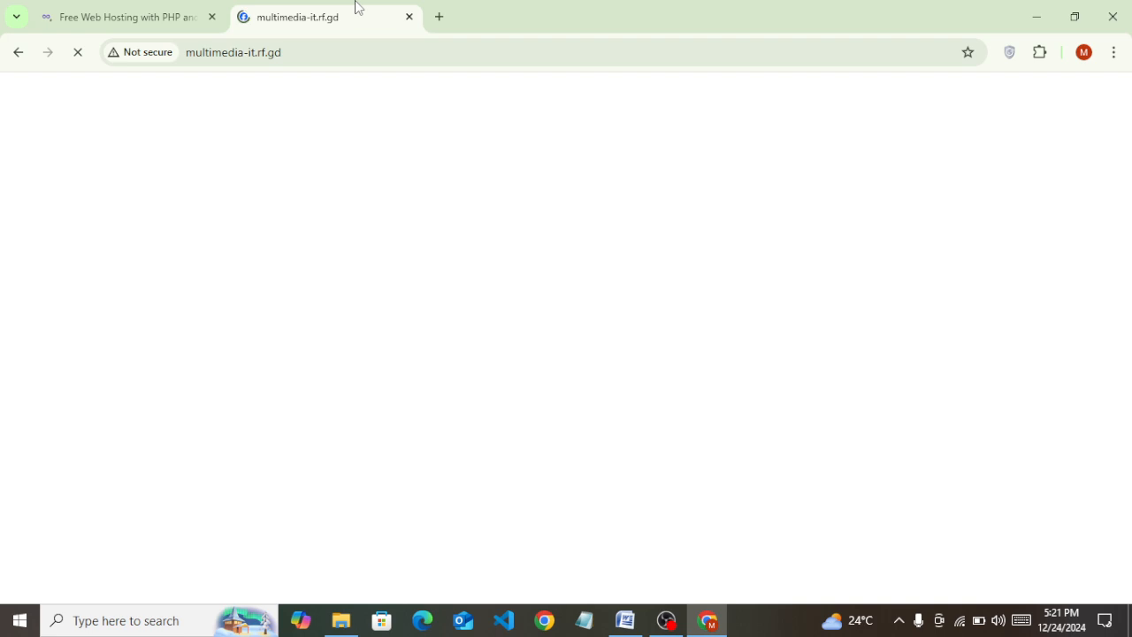
left_click(143, 7)
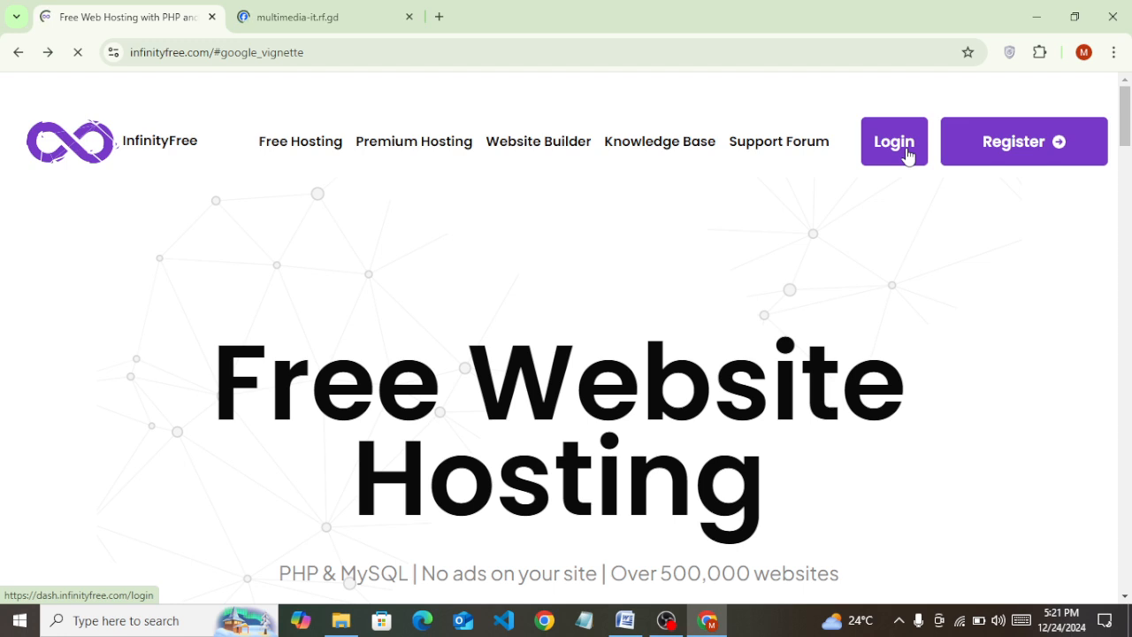
Step: Check the network status and the site tab once more, then minimize Chrome to the desktop
left_click(963, 624)
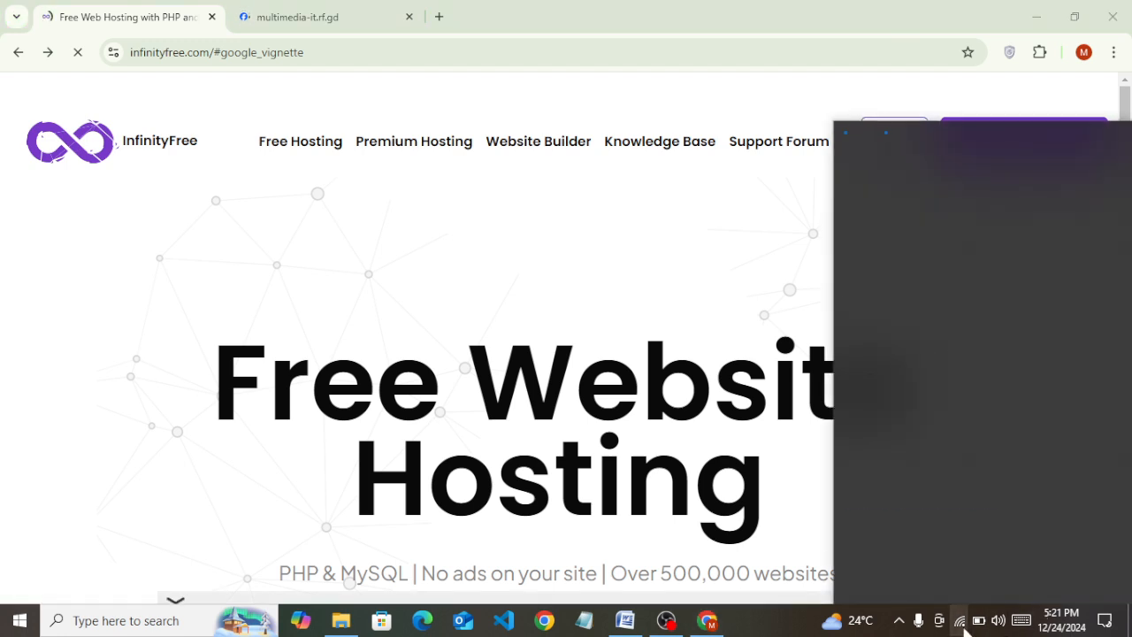
left_click(60, 20)
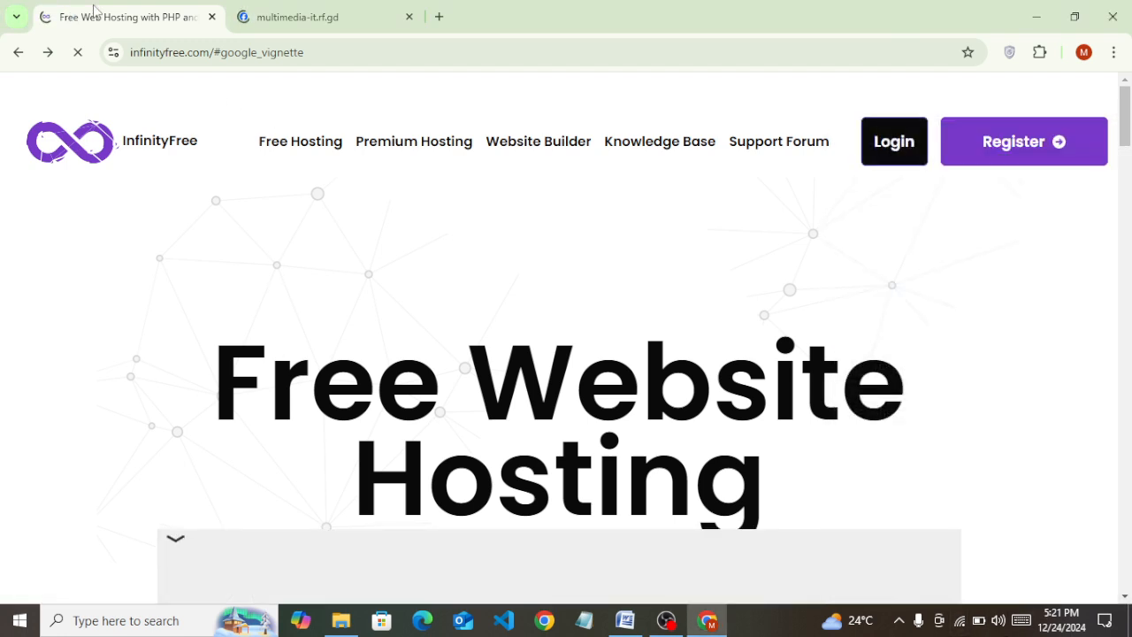
scroll(958, 424, "down", 5)
left_click(265, 12)
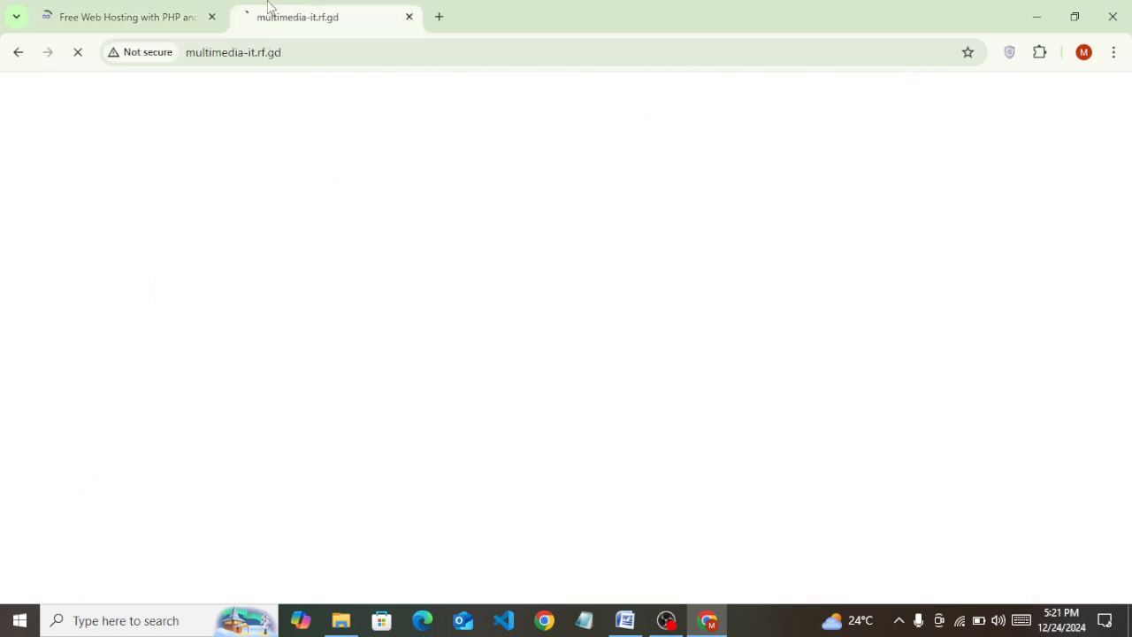
left_click(132, 15)
scroll(504, 235, "down", 10)
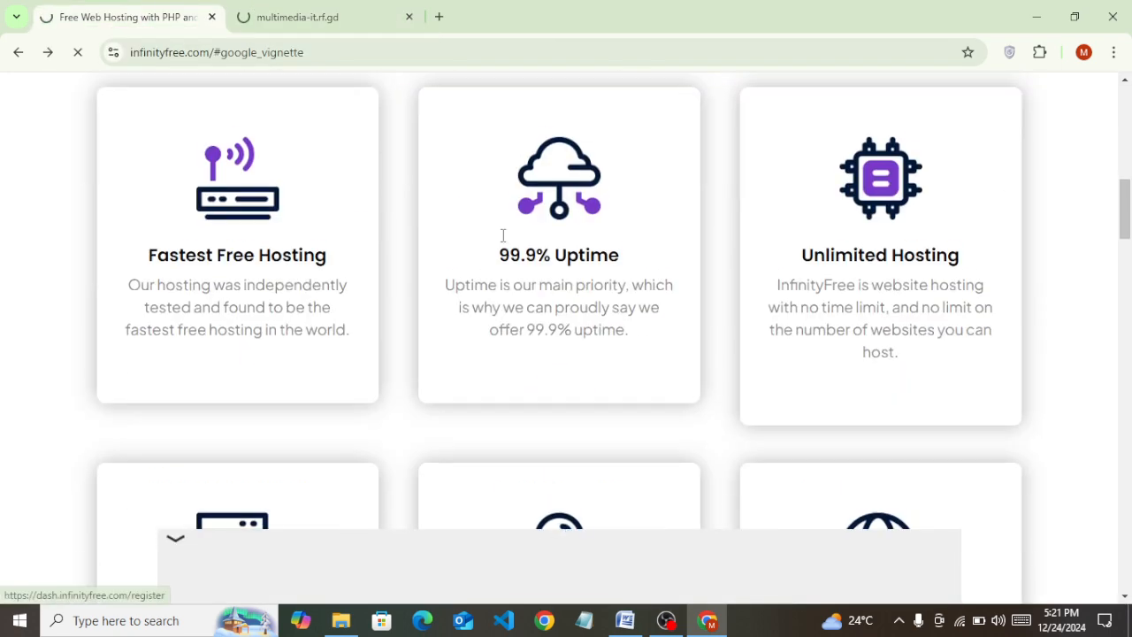
scroll(507, 239, "down", 4)
left_click(544, 620)
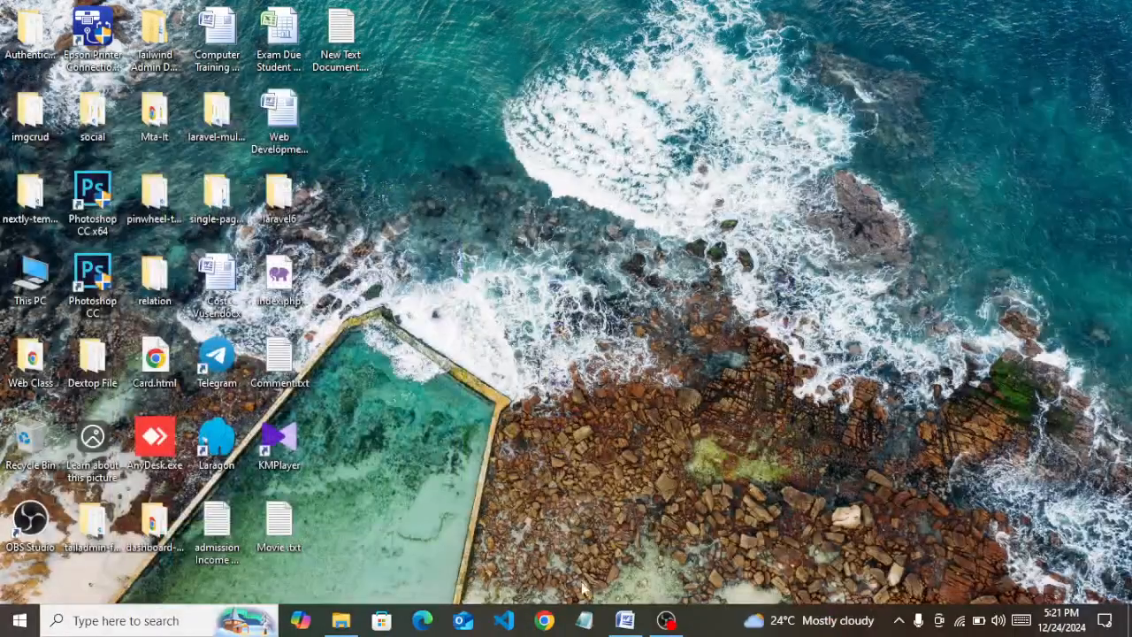
Step: Relaunch Chrome in the Free Hosting profile and search for infinityfree
left_click(544, 620)
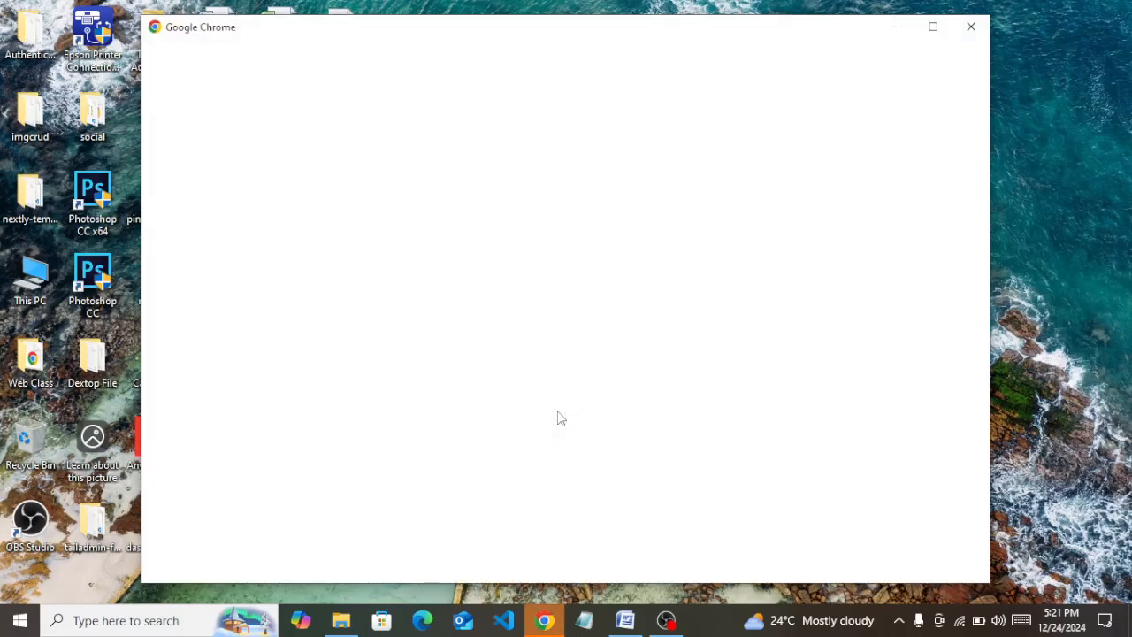
scroll(584, 453, "down", 1)
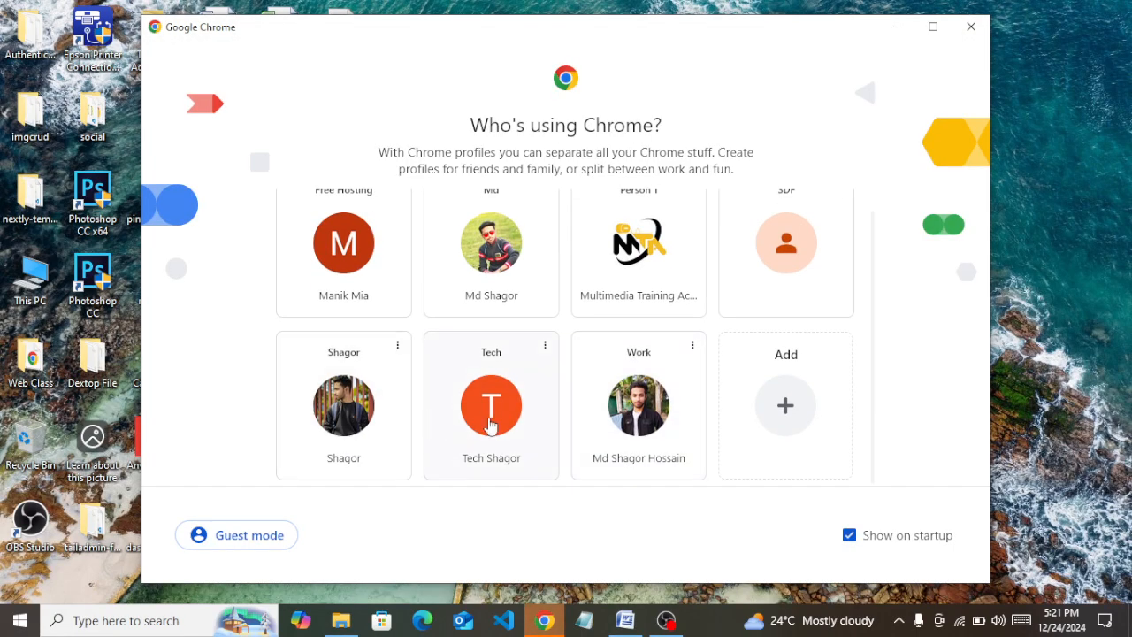
scroll(492, 426, "up", 1)
scroll(492, 427, "down", 1)
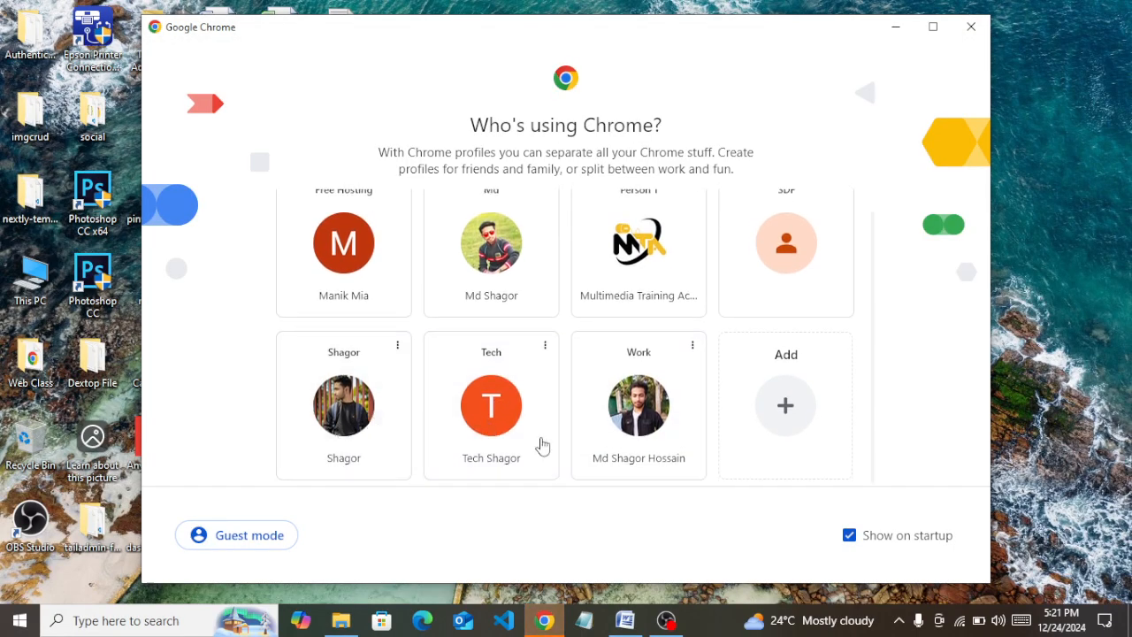
scroll(619, 440, "up", 1)
left_click(345, 323)
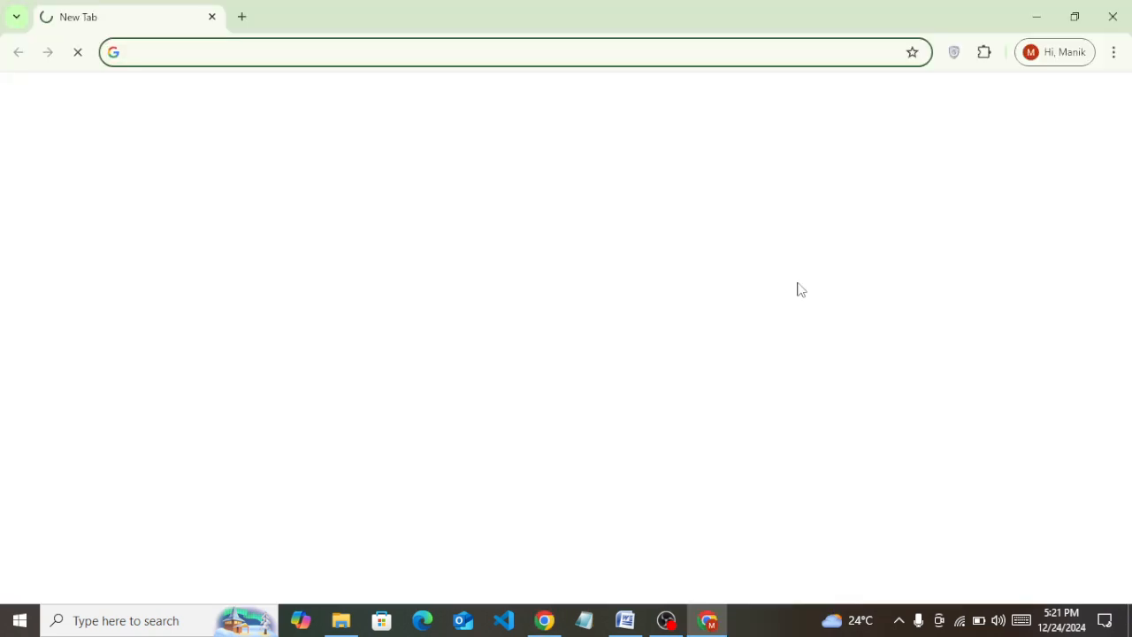
type("inf")
key("Return")
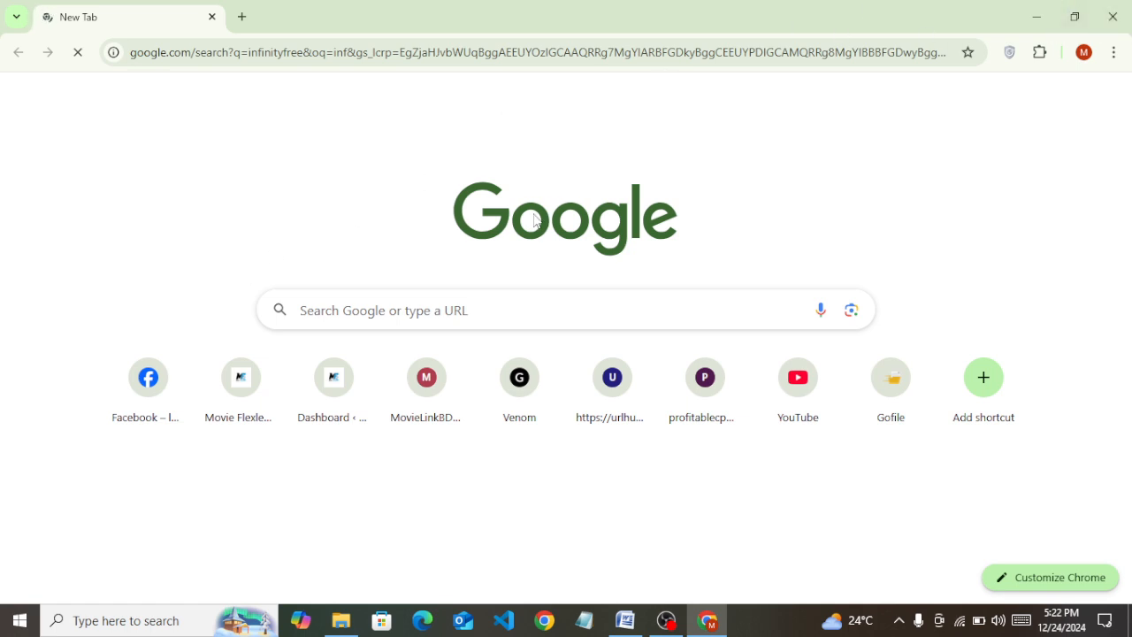
left_click(186, 64)
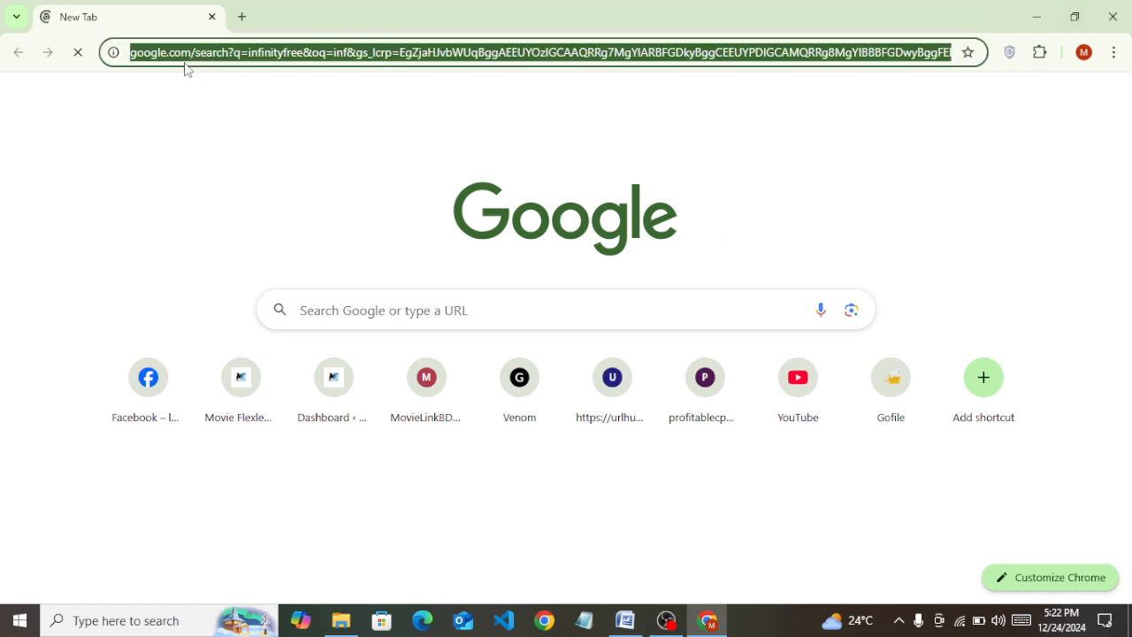
type("infi")
key("Return")
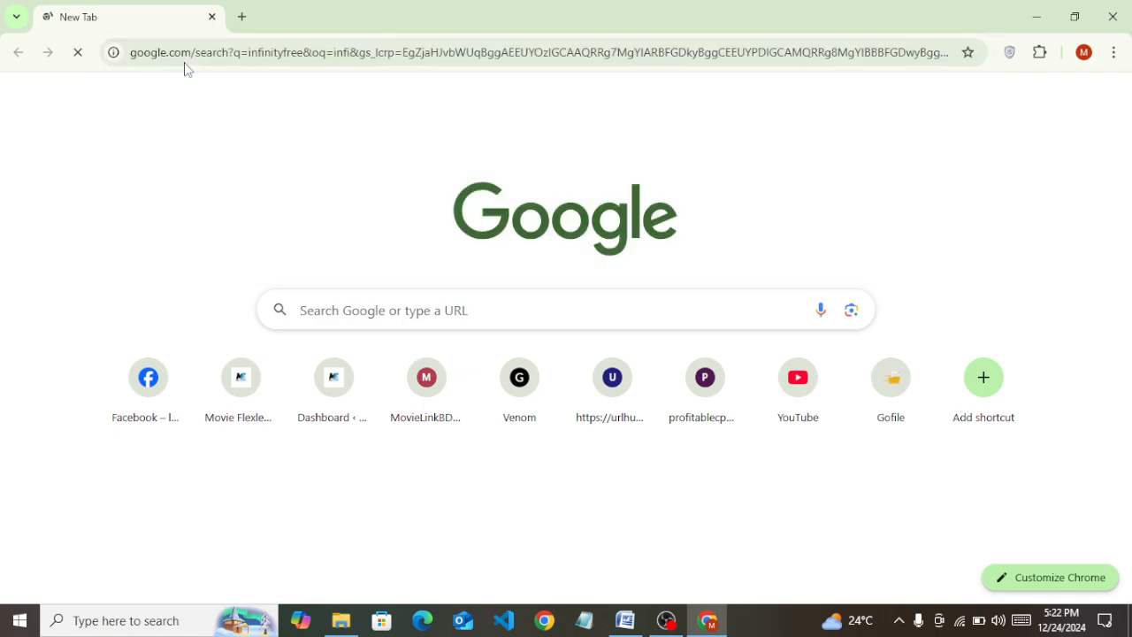
Step: Reopen Chrome under a different profile and load infinityfree.com
left_click(1113, 17)
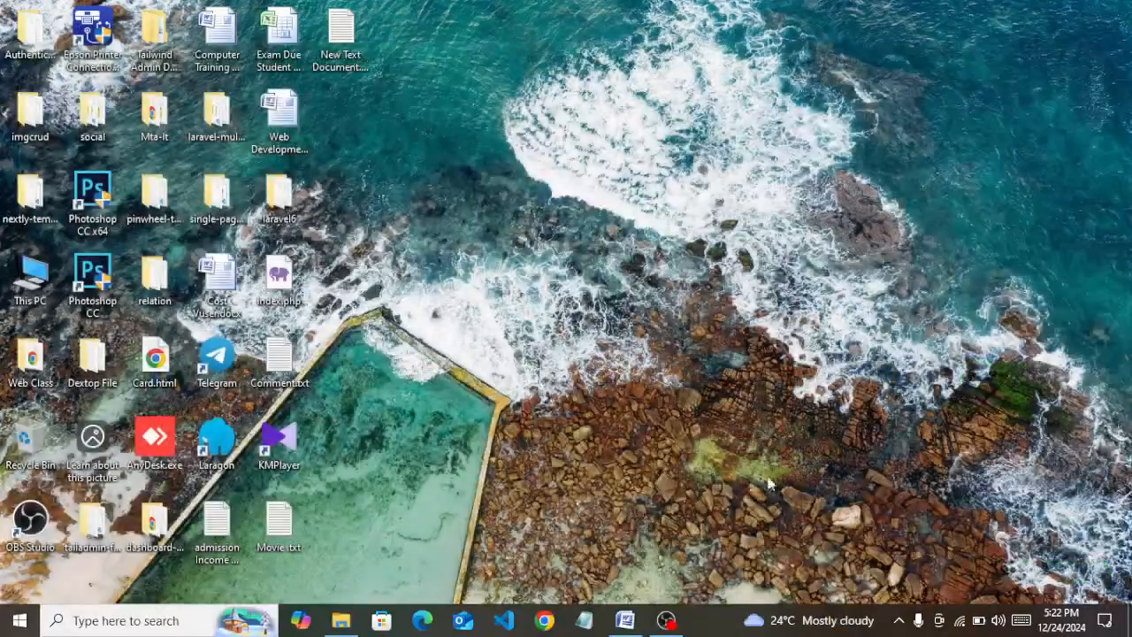
left_click(546, 619)
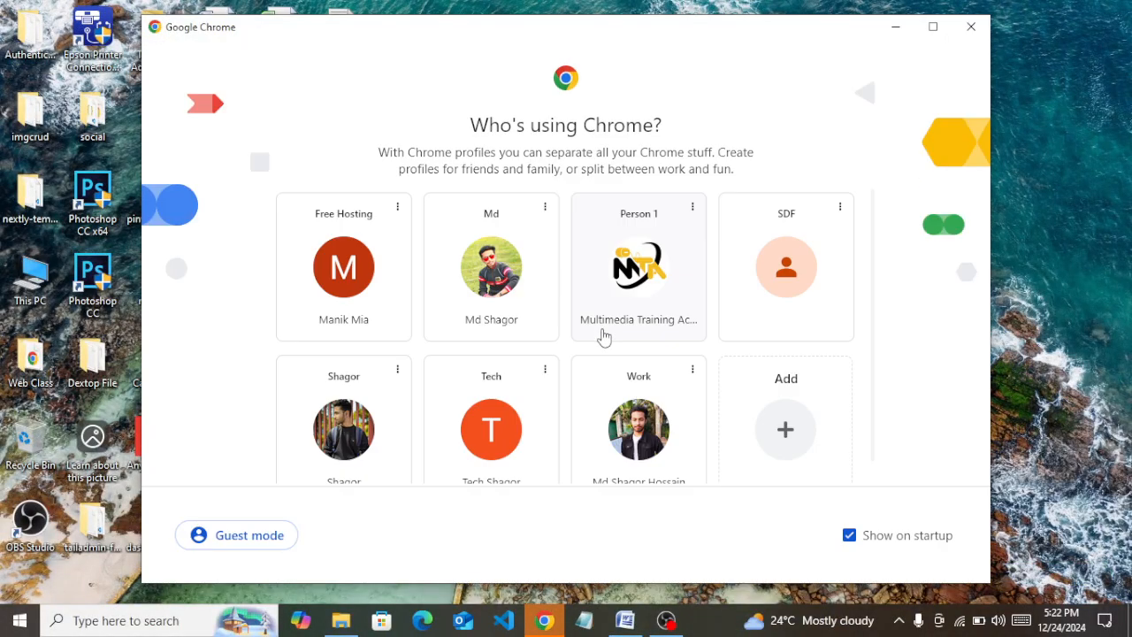
scroll(593, 333, "down", 1)
left_click(502, 308)
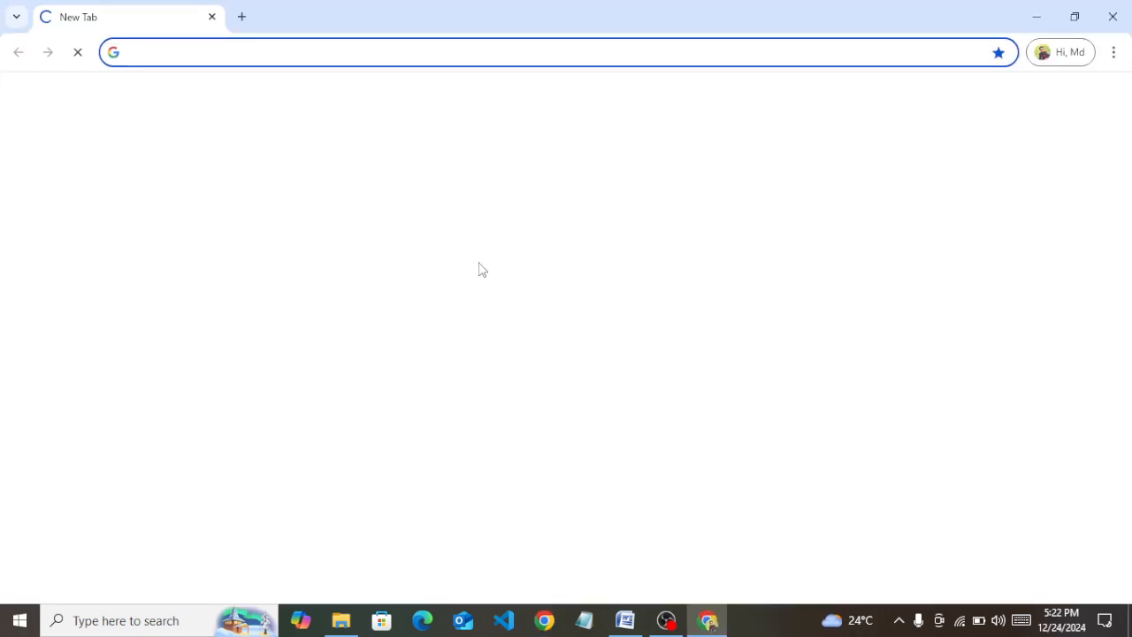
type("infi")
key("Return")
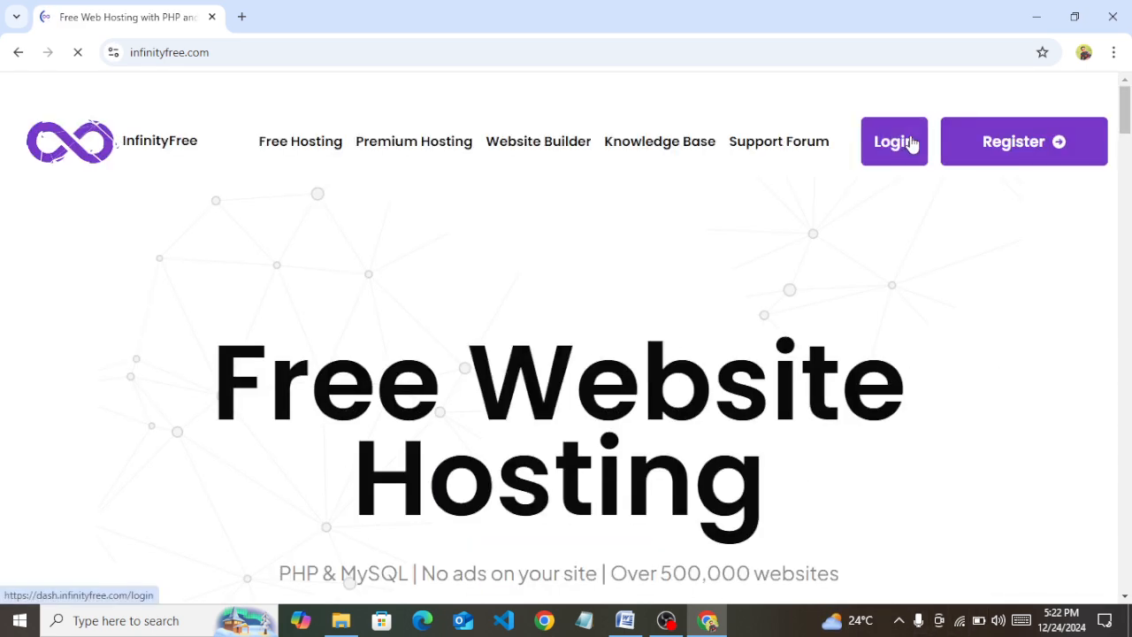
Step: Add a blank tab, open the earnmoney.wuaze.com account page in its own tab, and select its domain
left_click(242, 16)
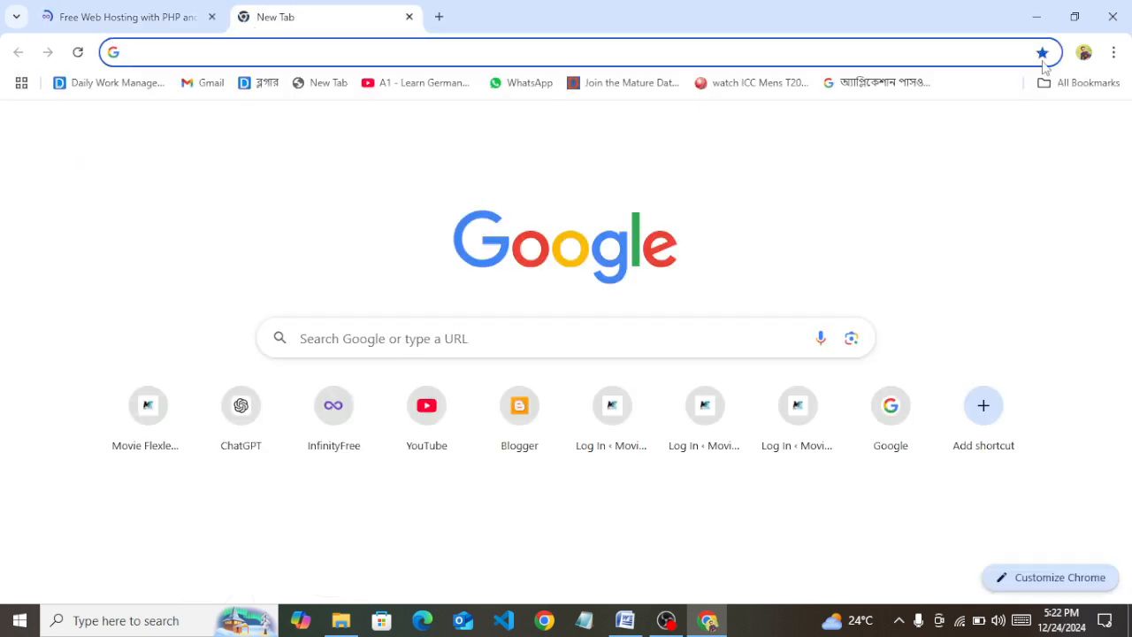
left_click(193, 17)
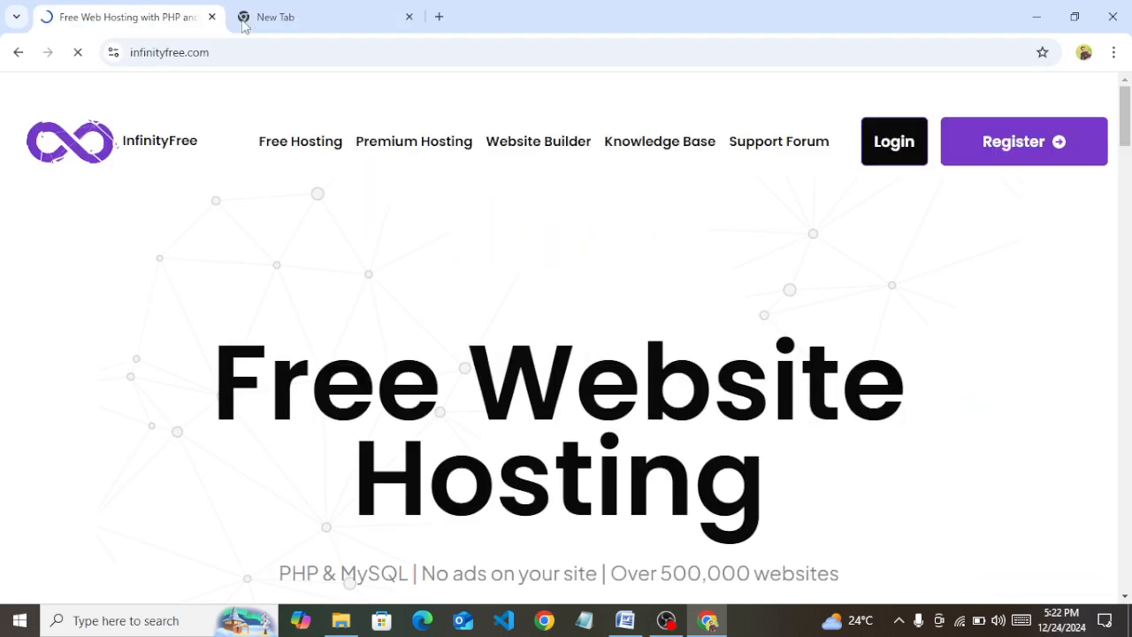
scroll(412, 374, "down", 2)
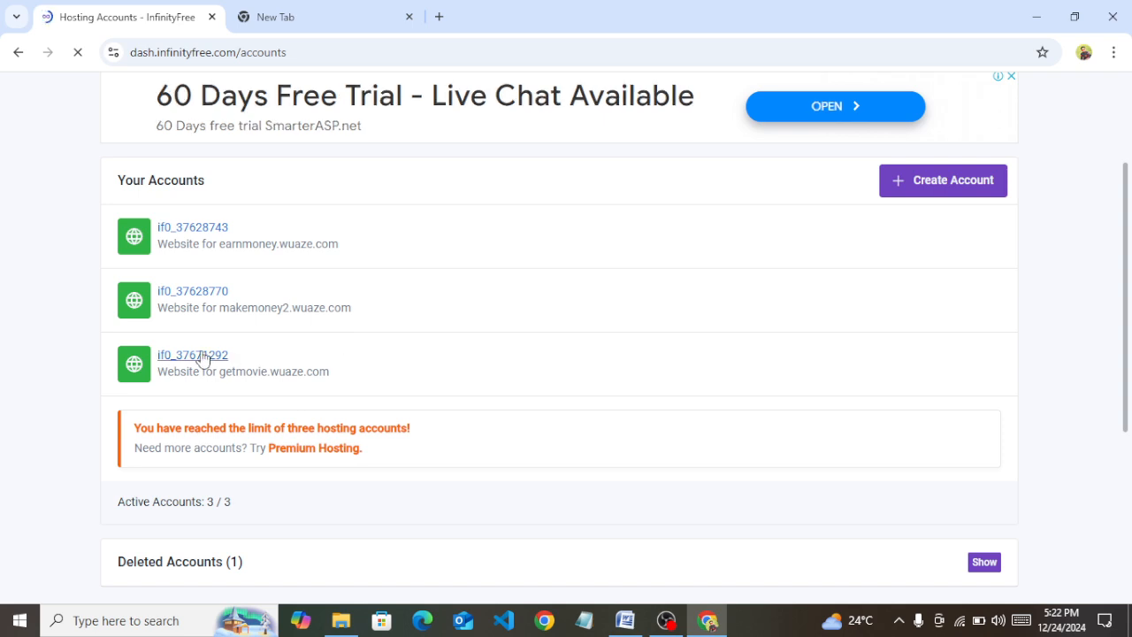
scroll(216, 295, "up", 1)
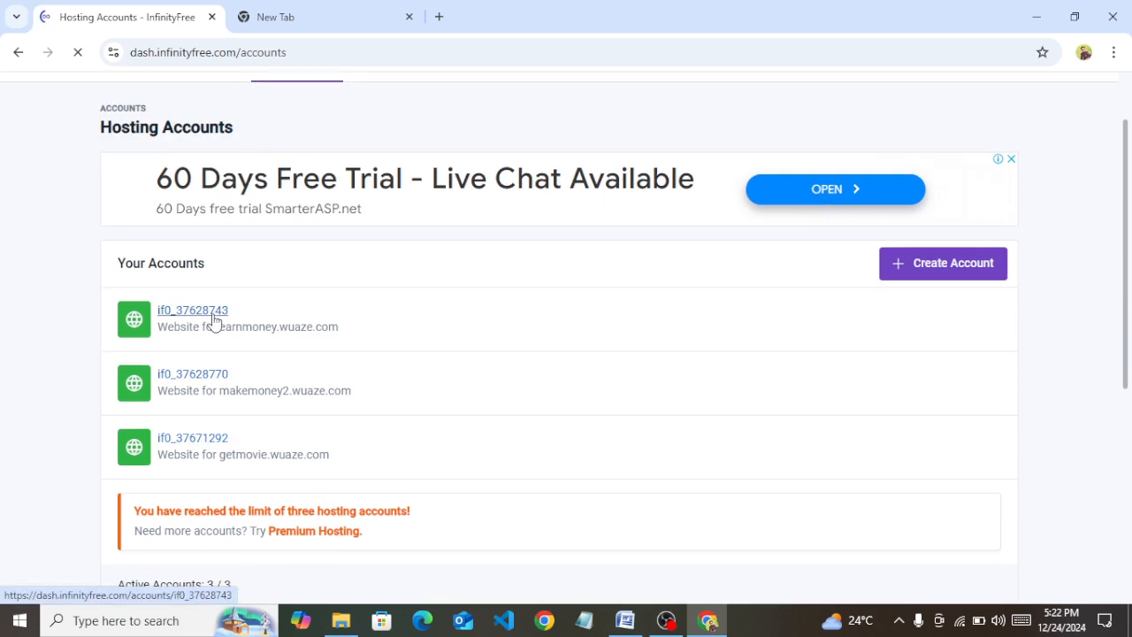
middle_click(214, 311)
left_click(272, 14)
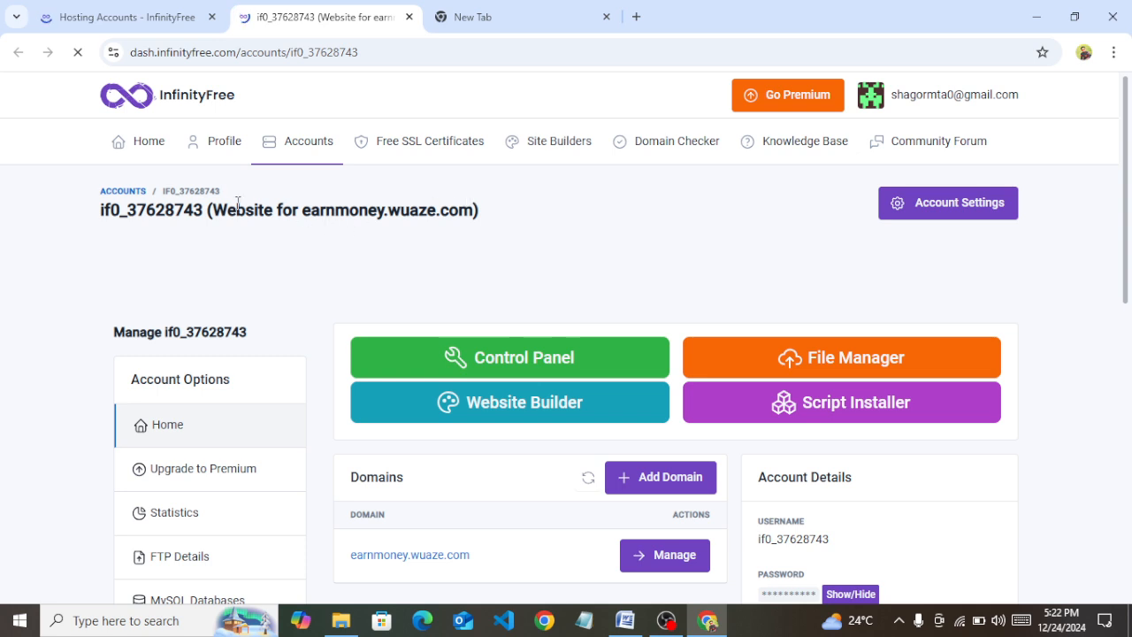
left_click_drag(301, 211, 475, 210)
key("ctrl+c")
Step: Paste earnmoney.wuaze.com into the blank tab's address bar and load the My Blog site
left_click(473, 16)
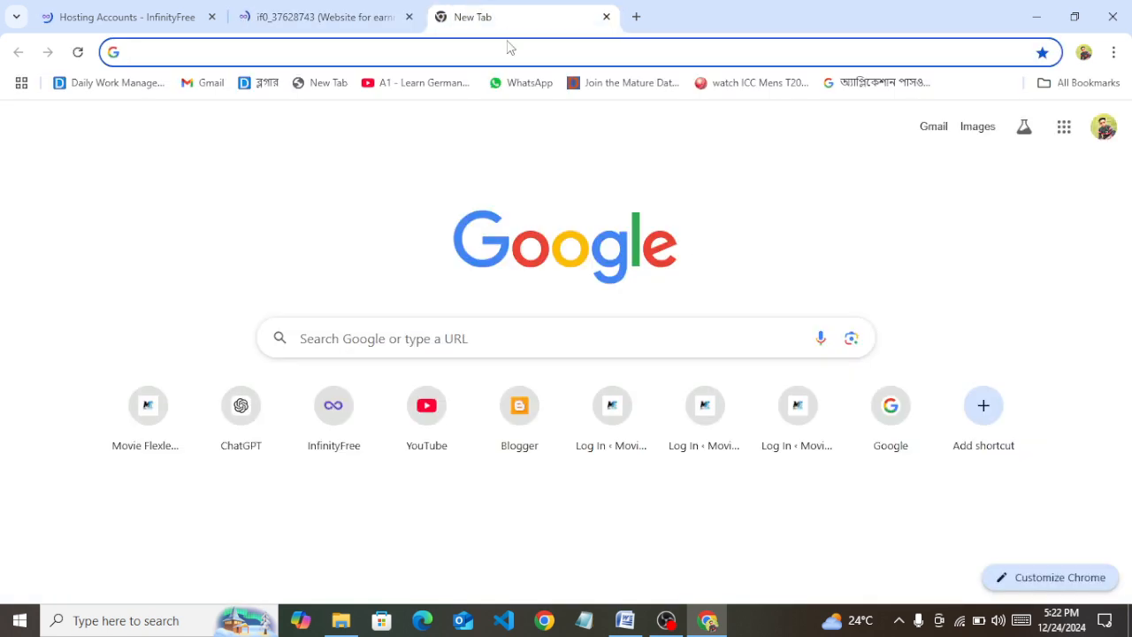
key("ctrl+v")
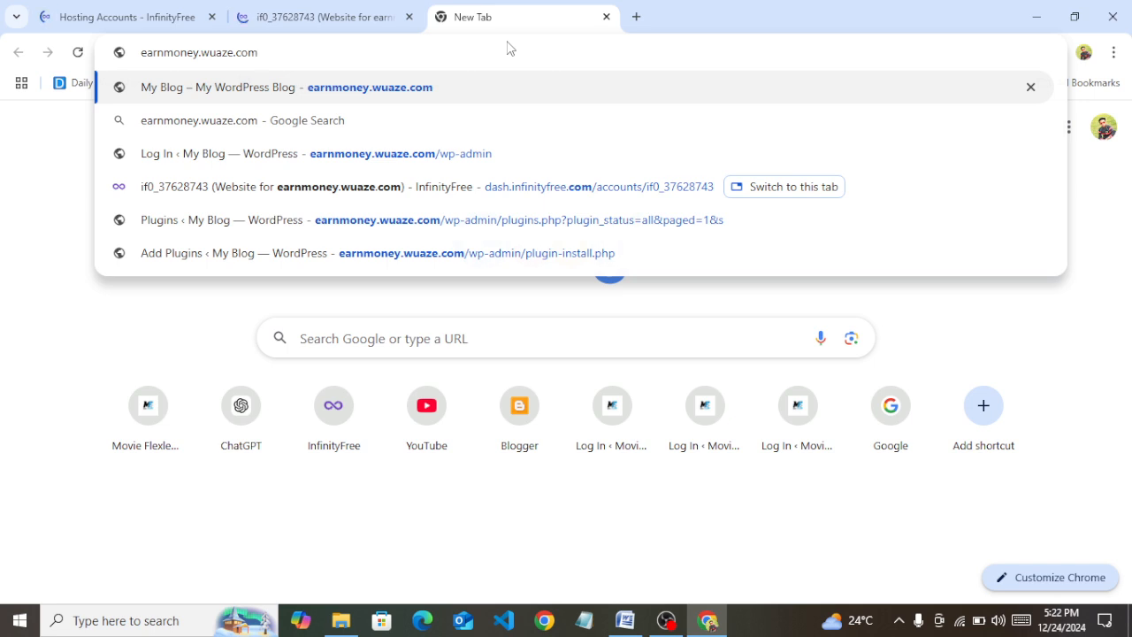
key("Return")
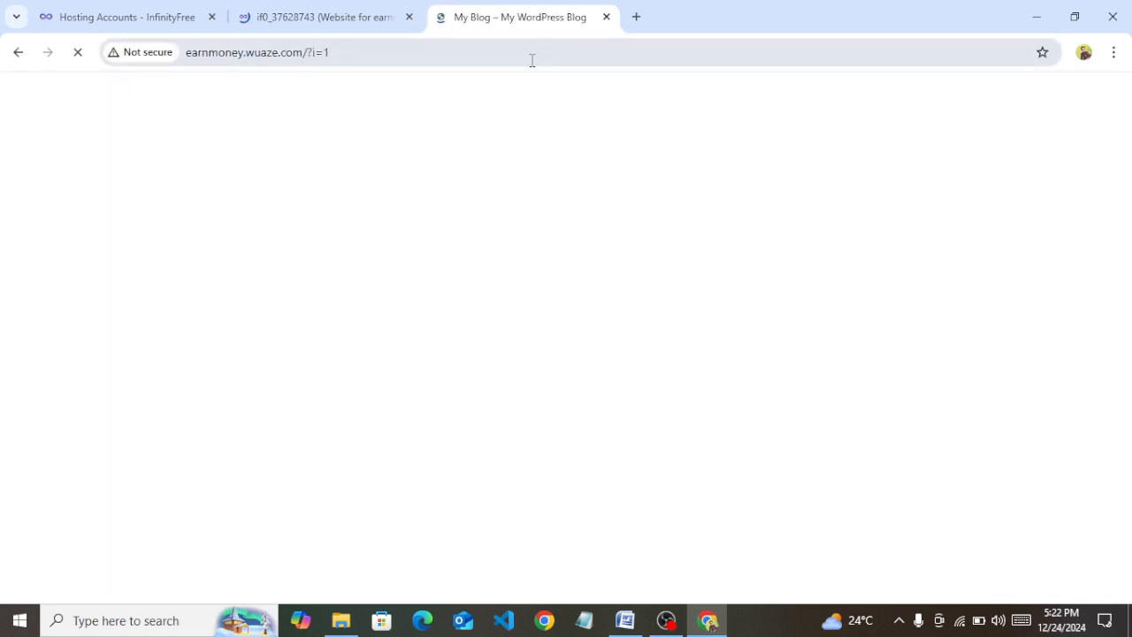
scroll(561, 183, "down", 2)
Step: Close the ad overlay on the earnmoney.wuaze.com account page and deselect the heading's domain name
left_click(336, 15)
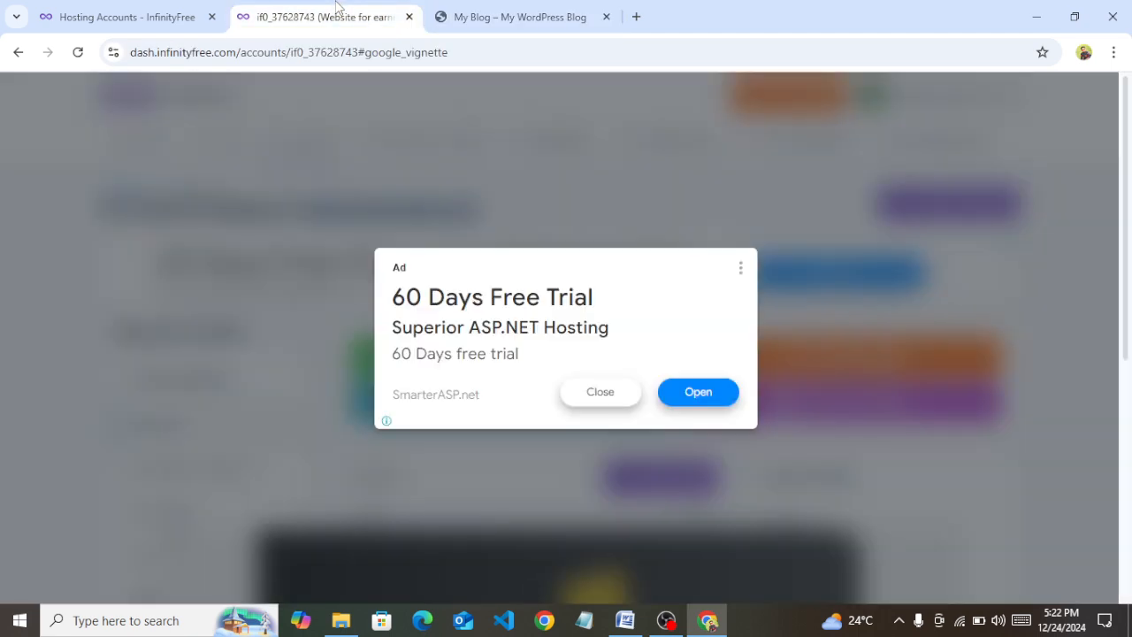
left_click(595, 396)
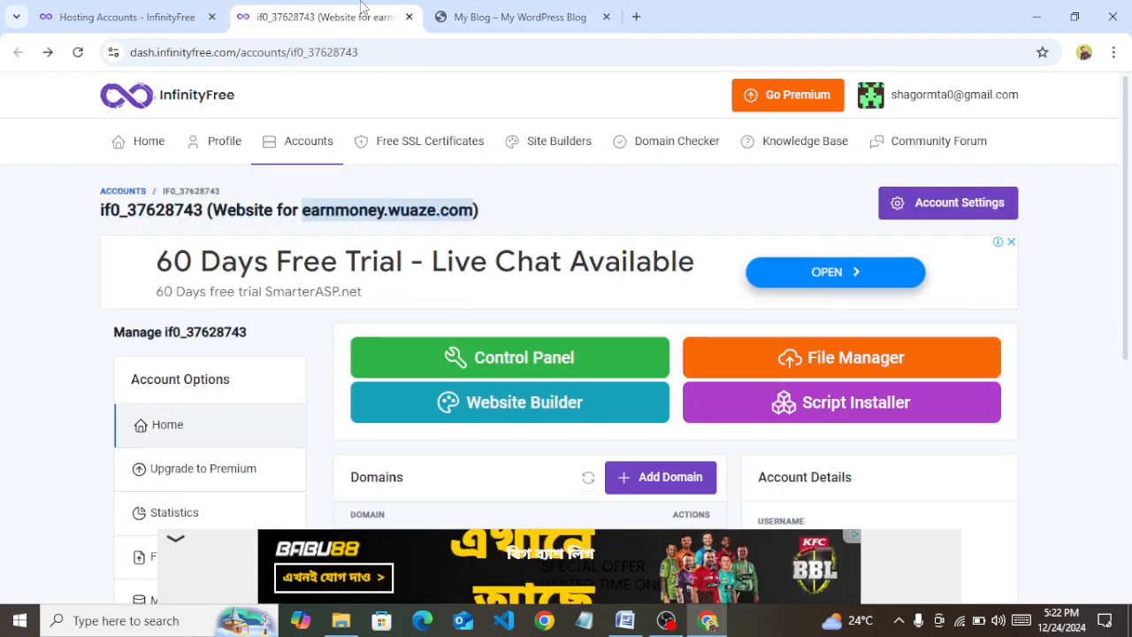
left_click(517, 16)
left_click(325, 11)
scroll(587, 341, "down", 5)
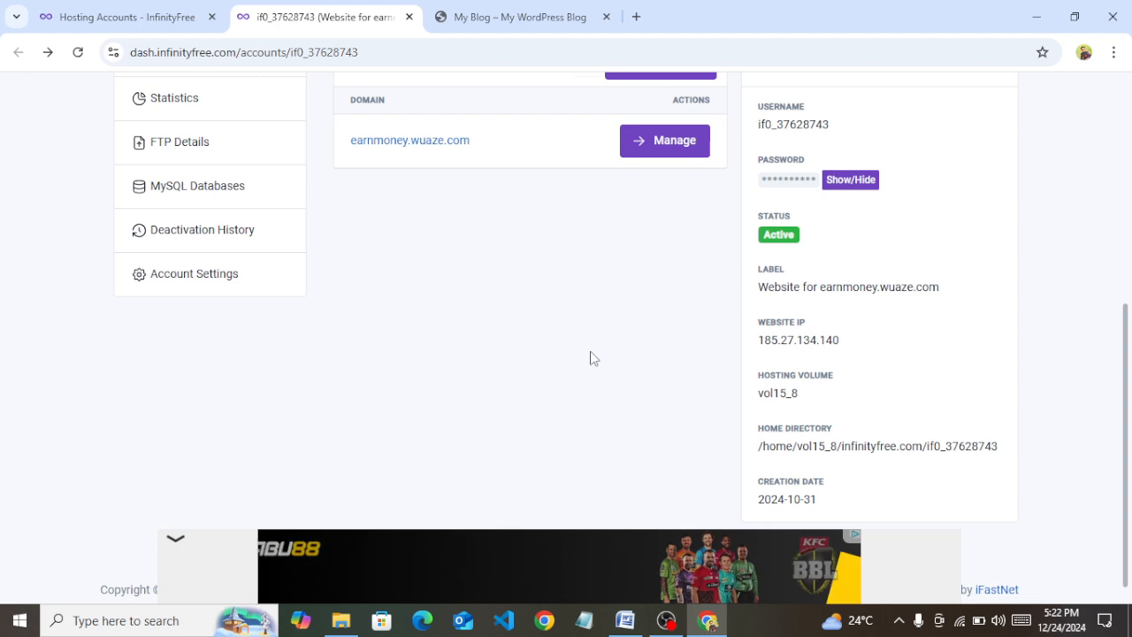
scroll(592, 356, "up", 4)
scroll(592, 356, "up", 1)
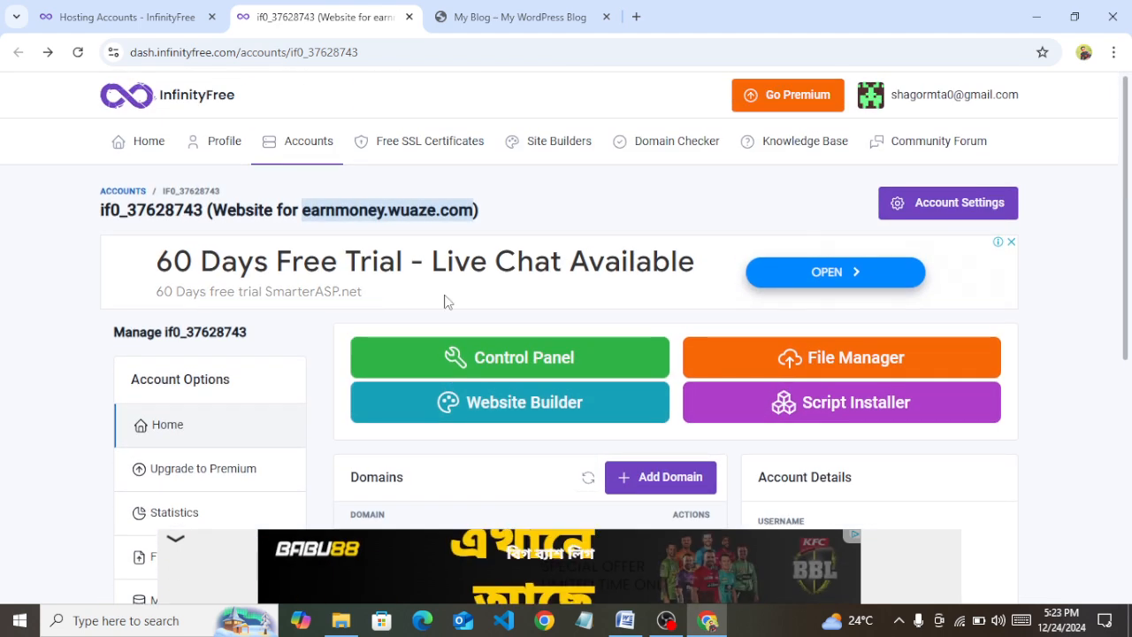
left_click(376, 212)
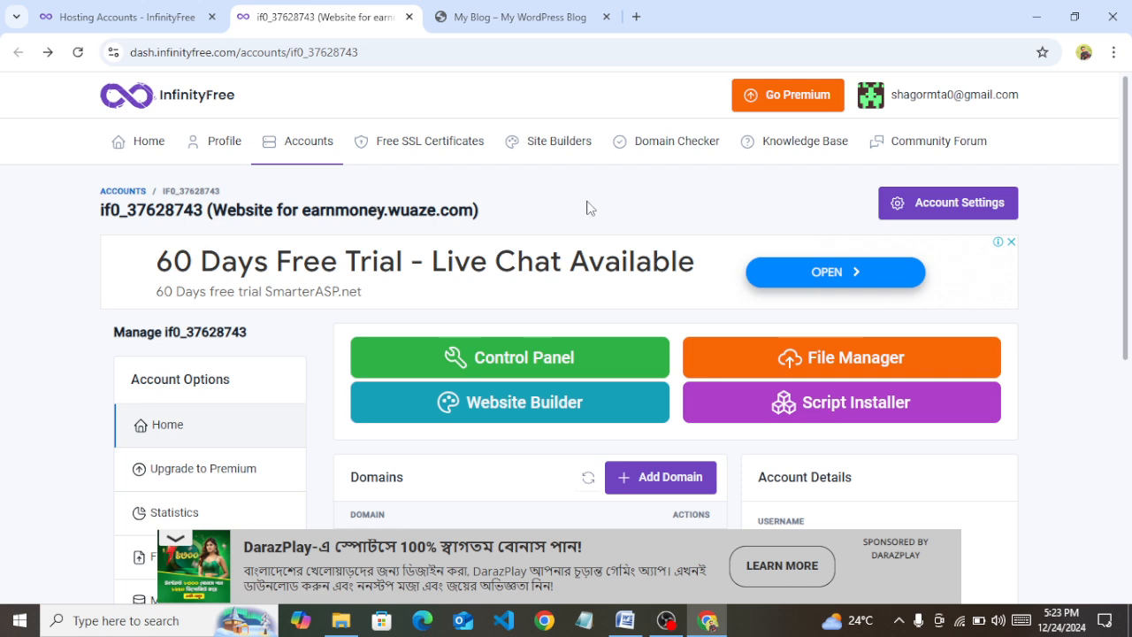
scroll(600, 287, "down", 2)
scroll(600, 288, "down", 1)
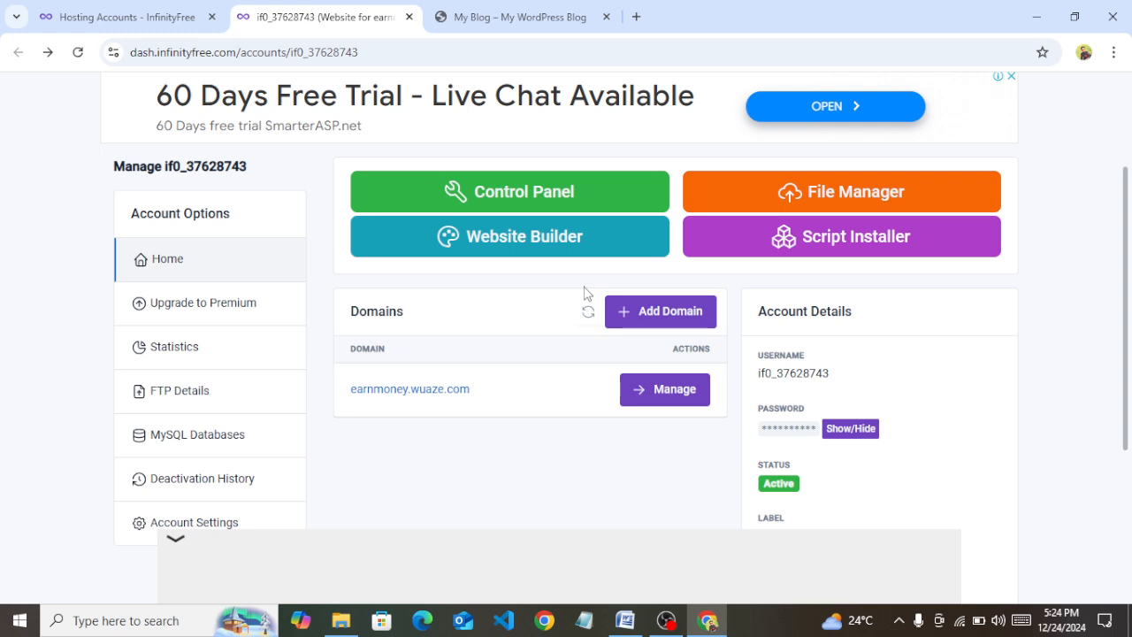
Step: Open Control Panel for earnmoney.wuaze.com, then Online File Manager under Files
left_click(80, 19)
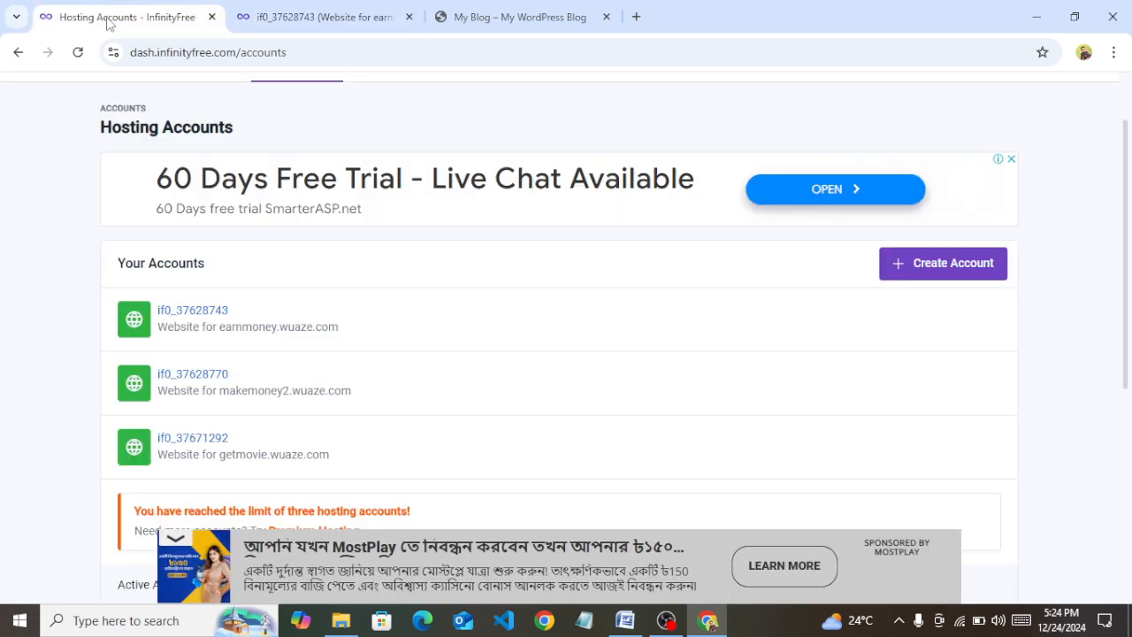
left_click(328, 21)
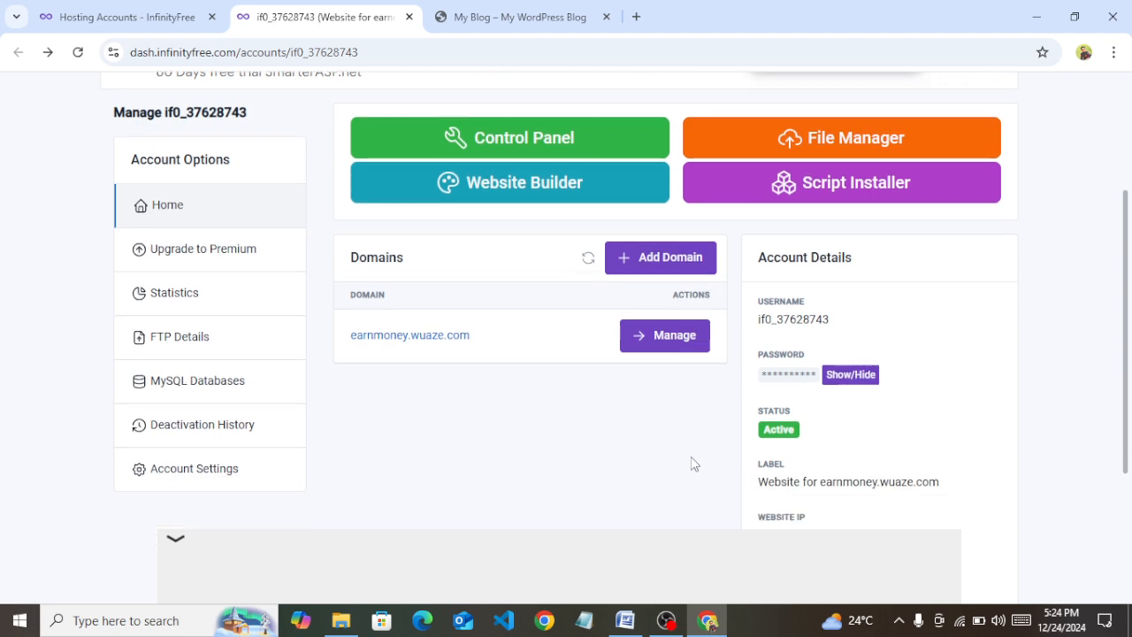
scroll(694, 465, "up", 3)
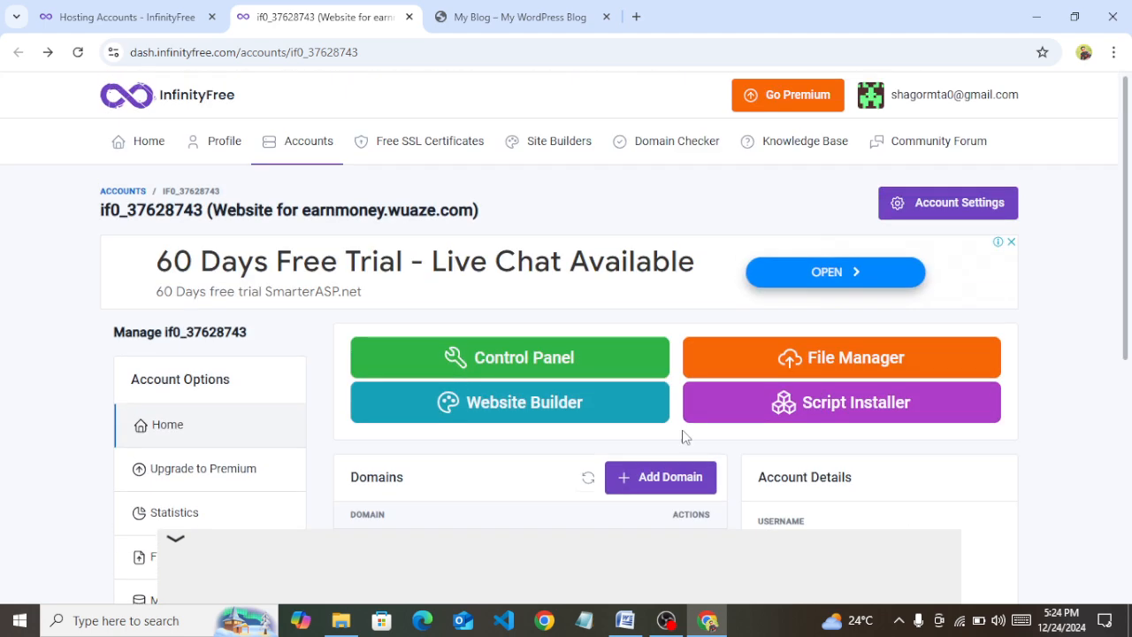
left_click(549, 363)
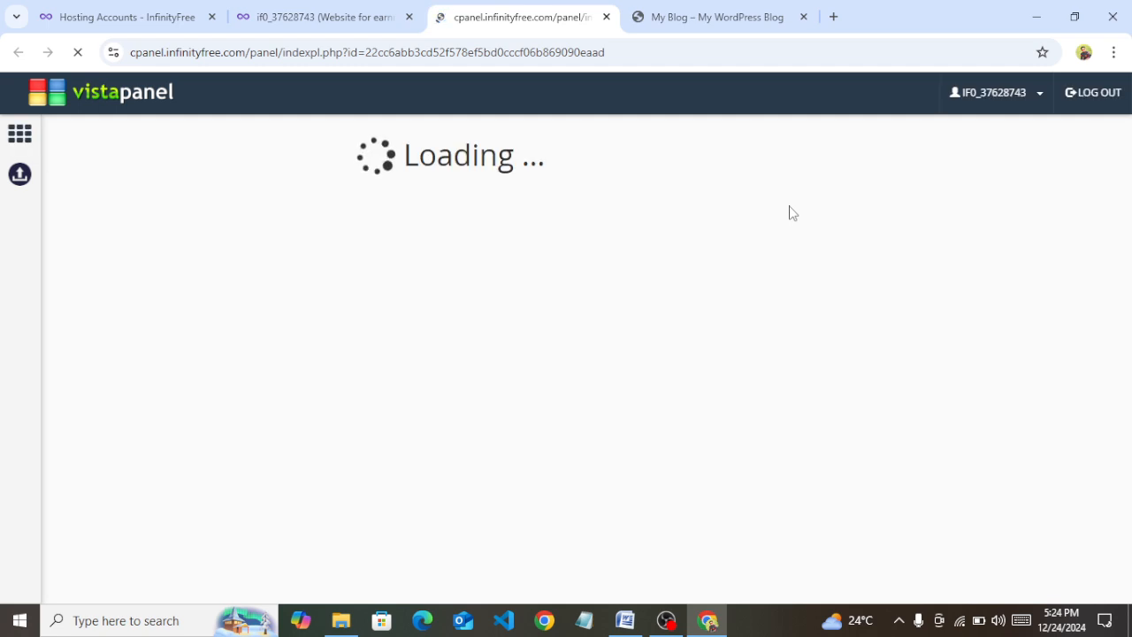
scroll(370, 405, "down", 5)
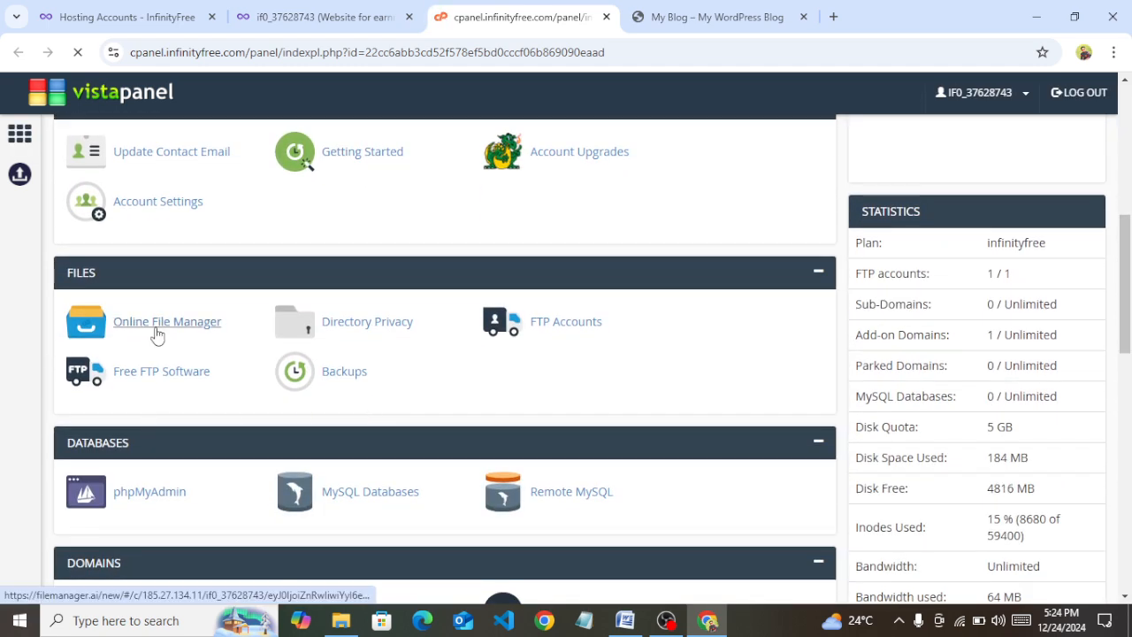
left_click(156, 326)
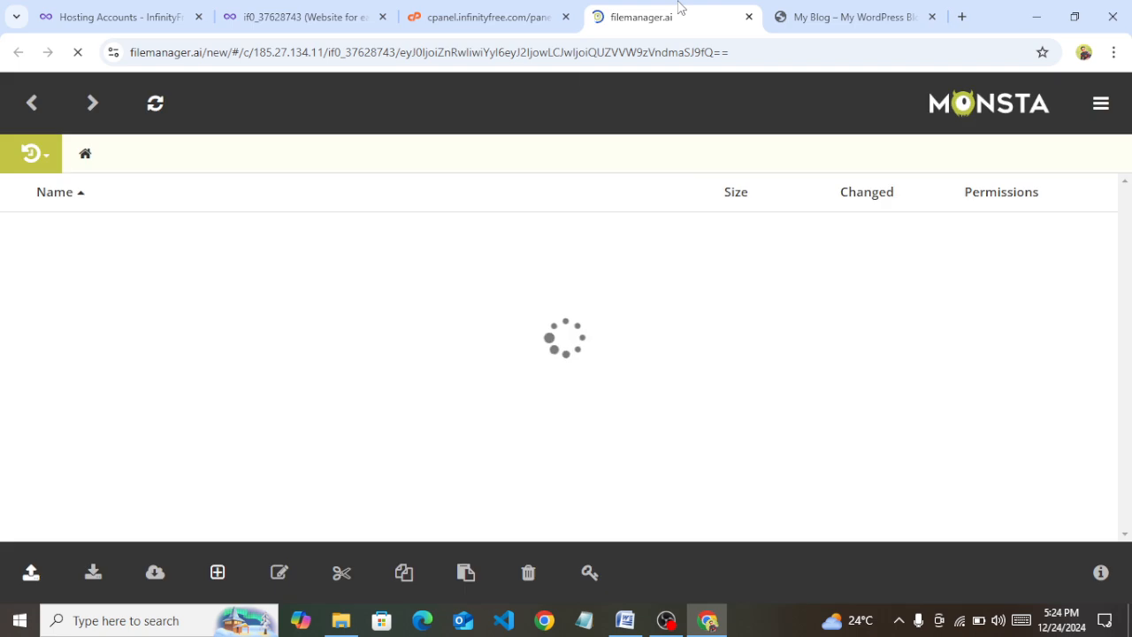
scroll(155, 335, "down", 1)
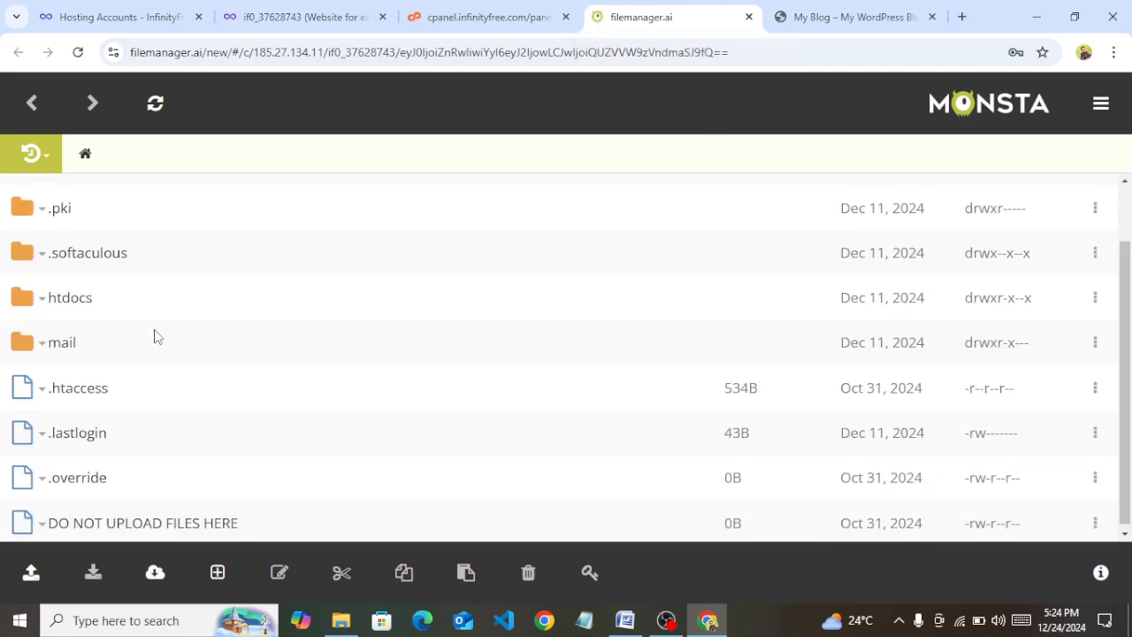
scroll(155, 334, "up", 1)
scroll(146, 340, "down", 1)
scroll(146, 345, "down", 1)
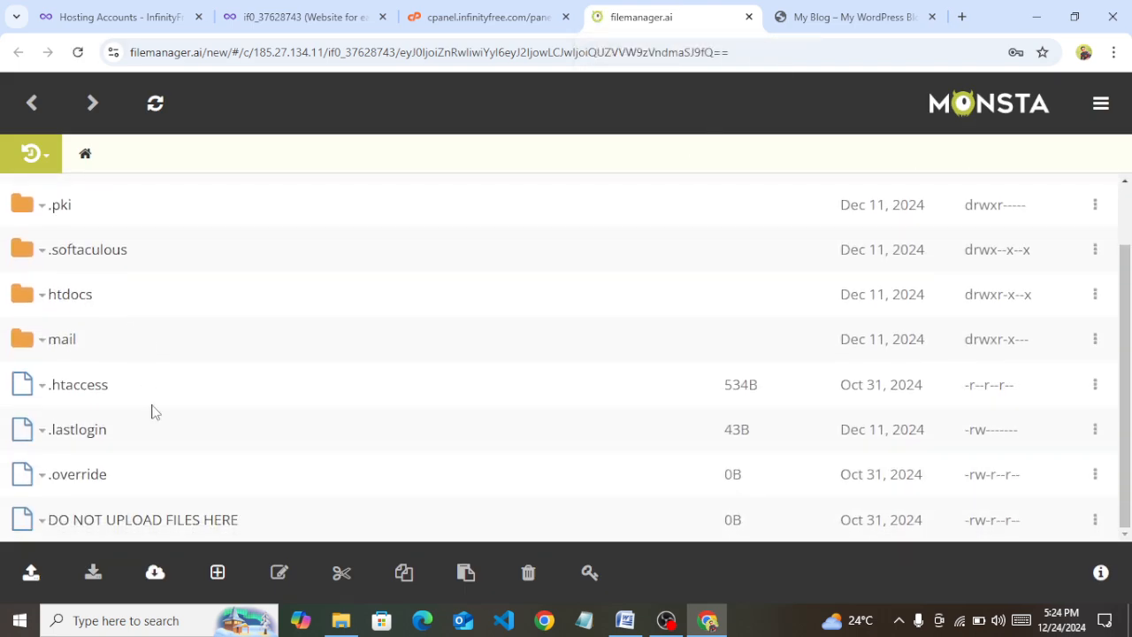
scroll(151, 408, "up", 2)
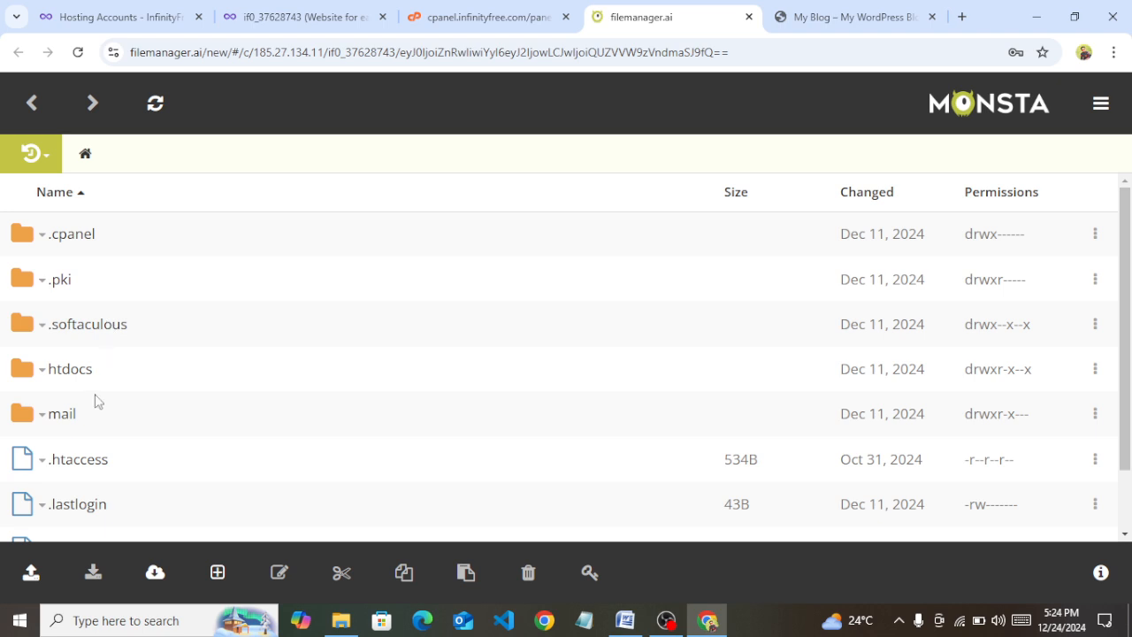
left_click(69, 372)
scroll(434, 359, "down", 8)
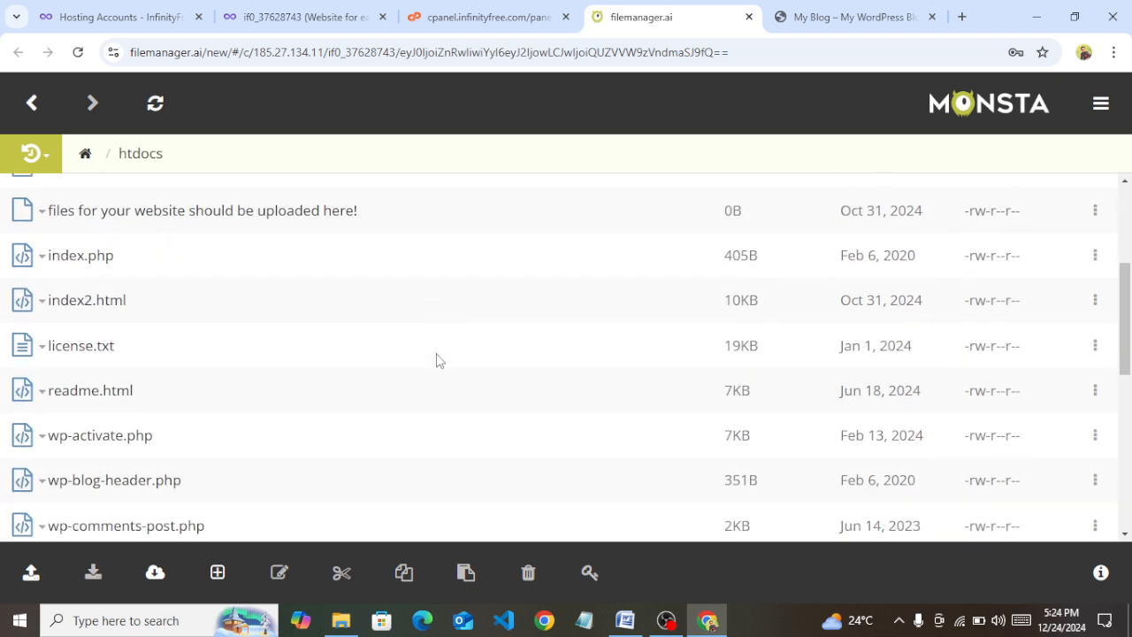
scroll(283, 427, "up", 8)
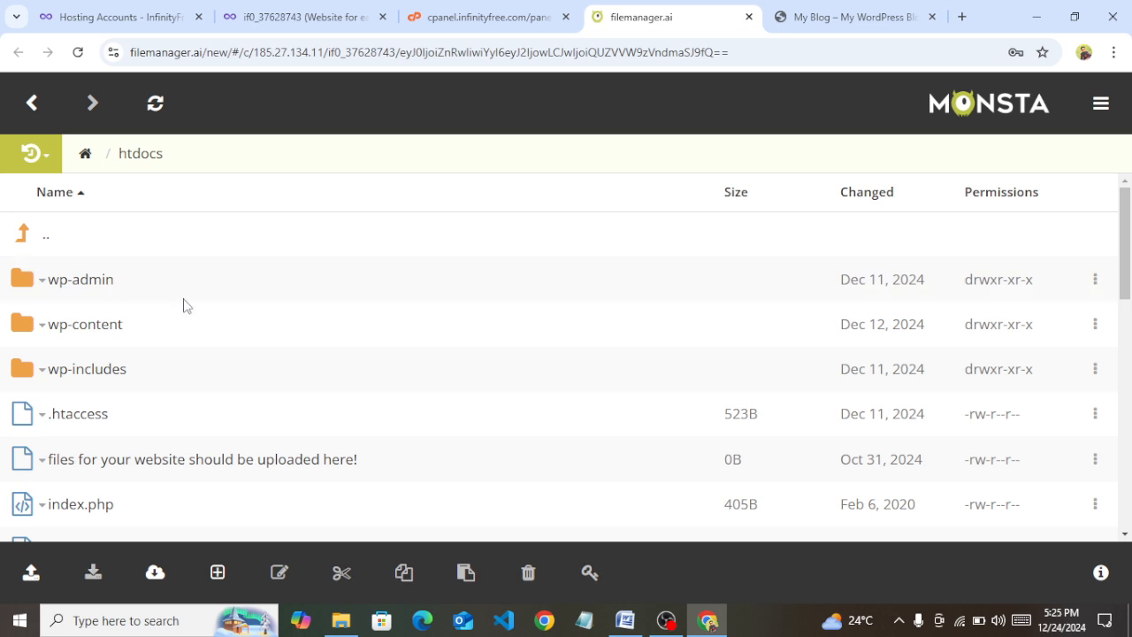
left_click(186, 325)
left_click(189, 372, "ctrl")
left_click(206, 423, "ctrl")
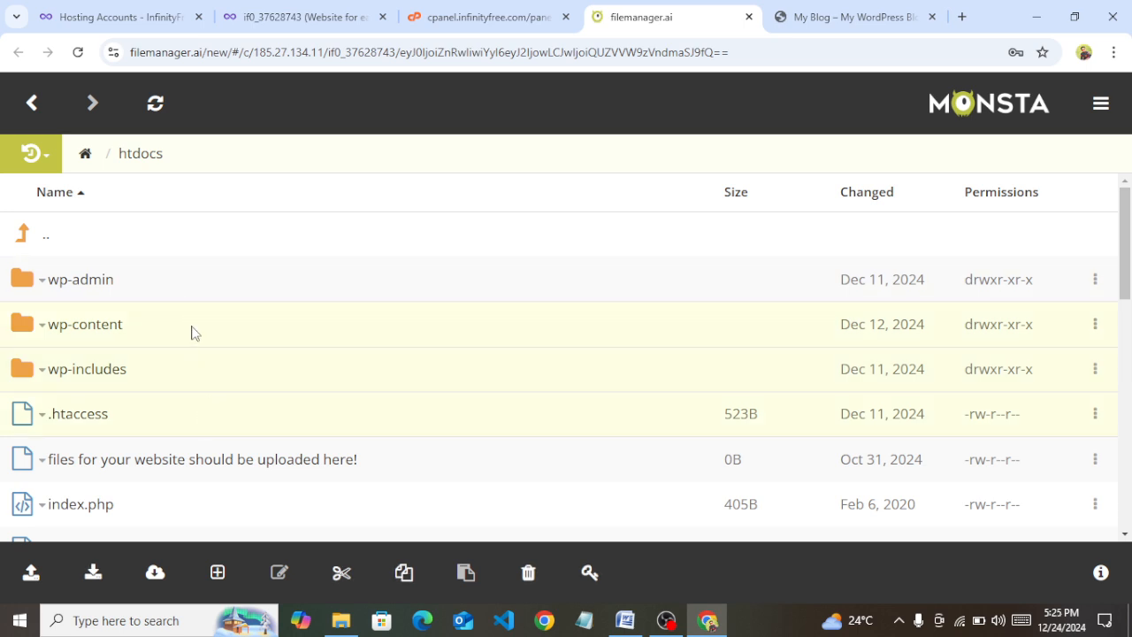
scroll(220, 369, "down", 1)
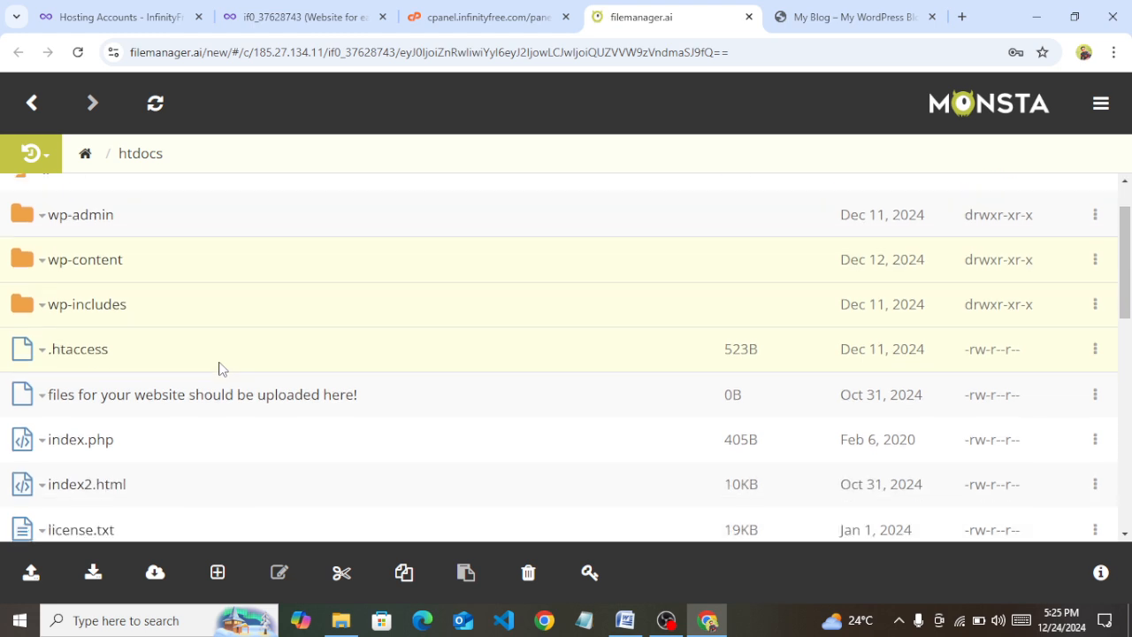
scroll(498, 378, "up", 1)
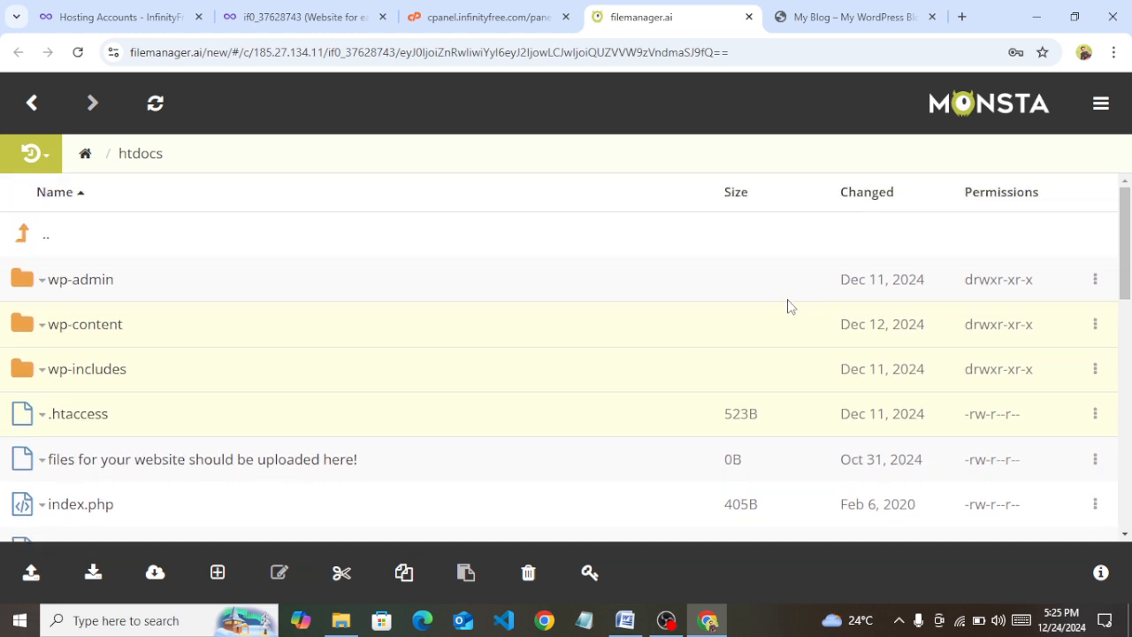
left_click(445, 356, "ctrl")
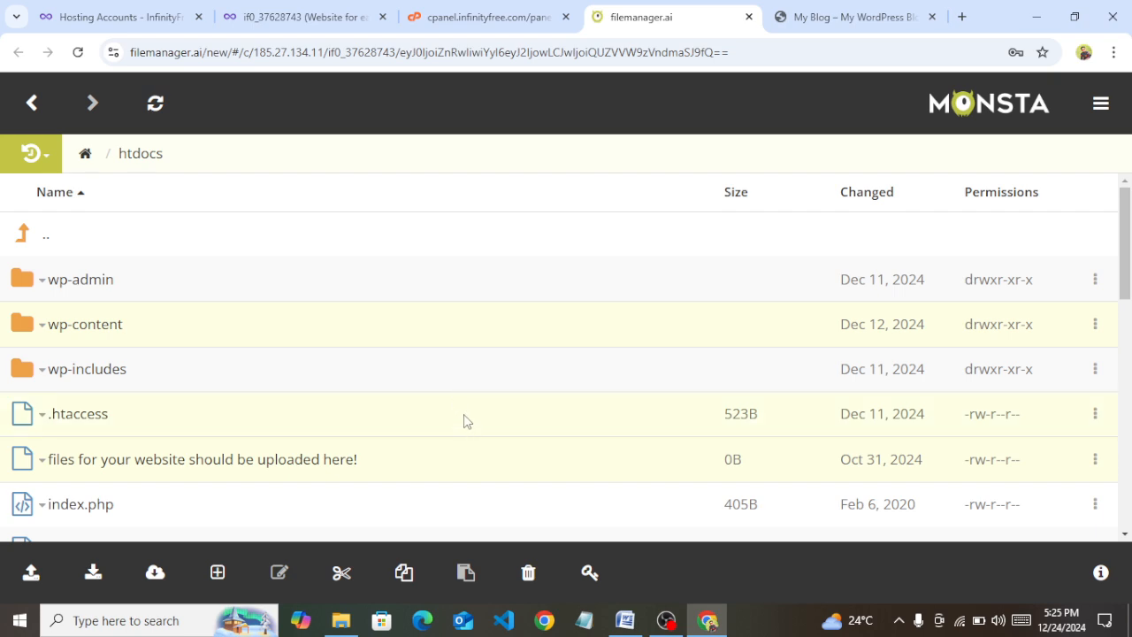
left_click(1096, 283)
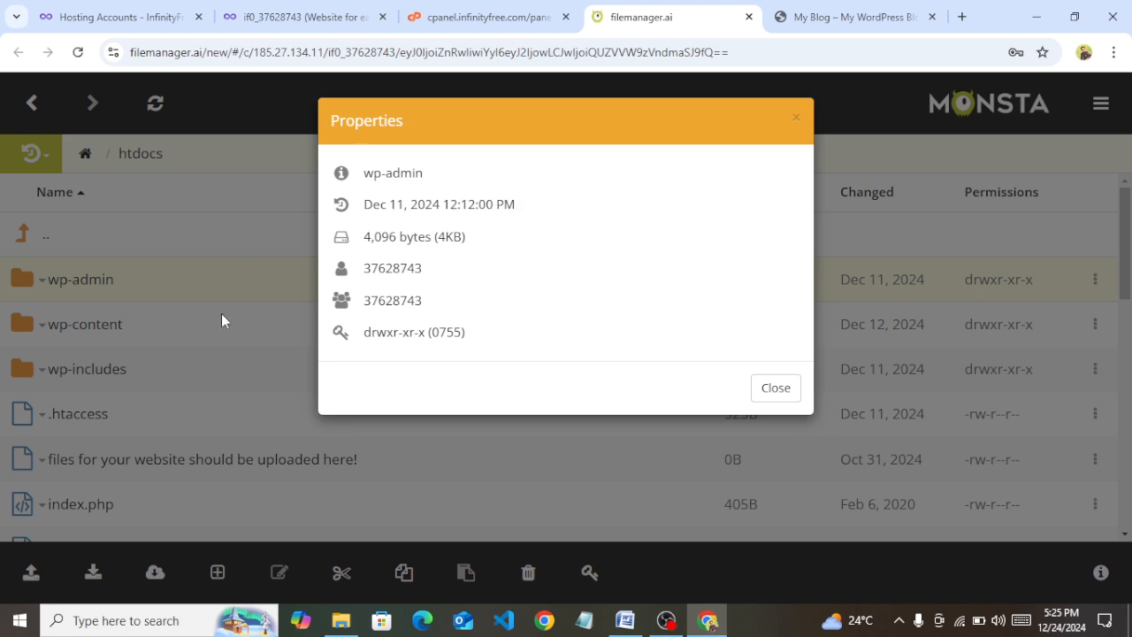
left_click(222, 378)
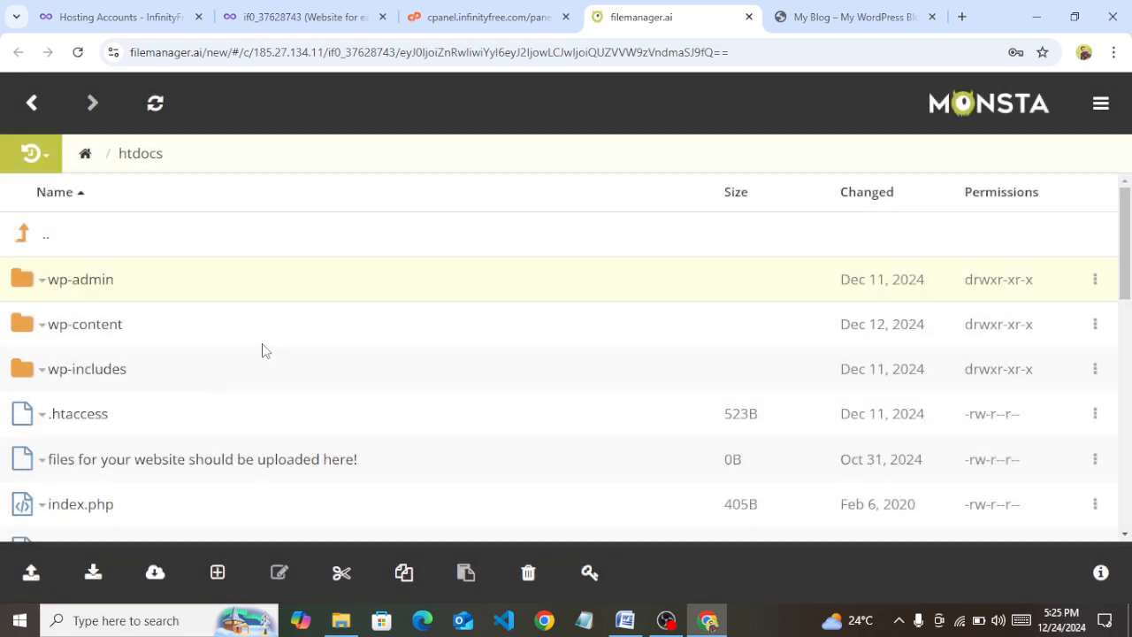
scroll(1059, 281, "down", 2)
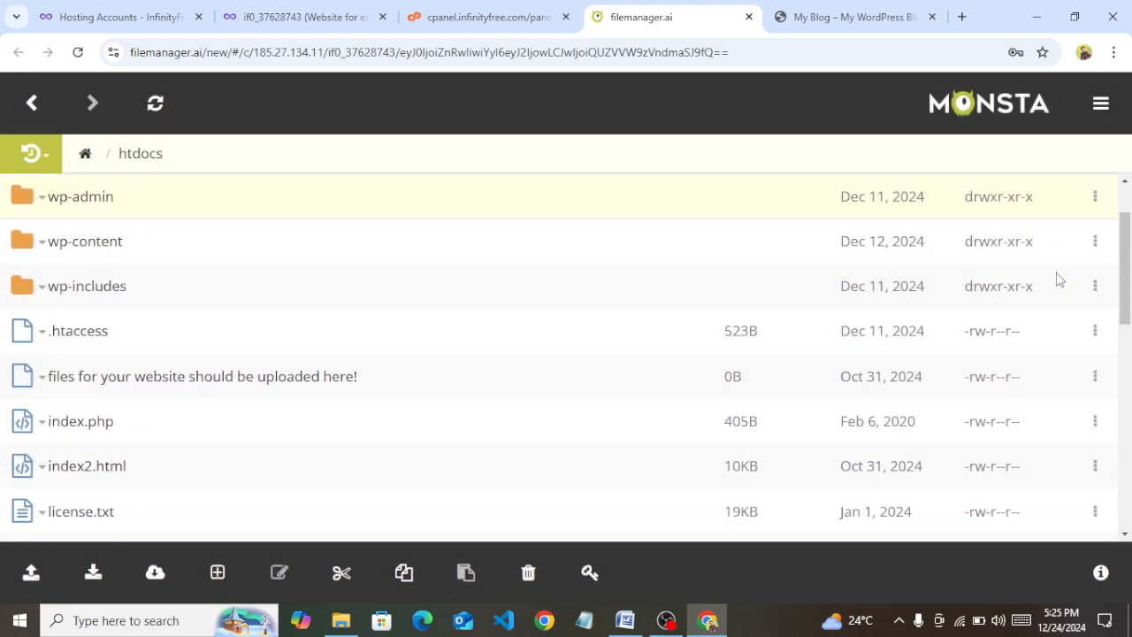
scroll(222, 326, "up", 1)
scroll(222, 325, "up", 2)
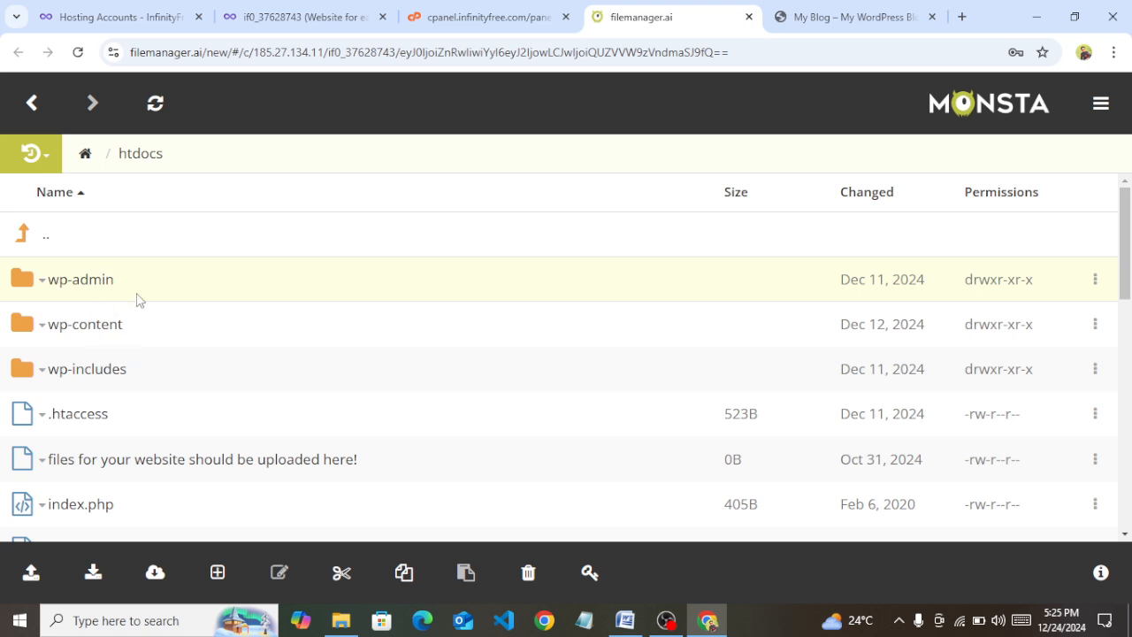
Step: Reopen htdocs from home and select wp-content, wp-includes, .htaccess, upload-here and index.php
left_click(33, 105)
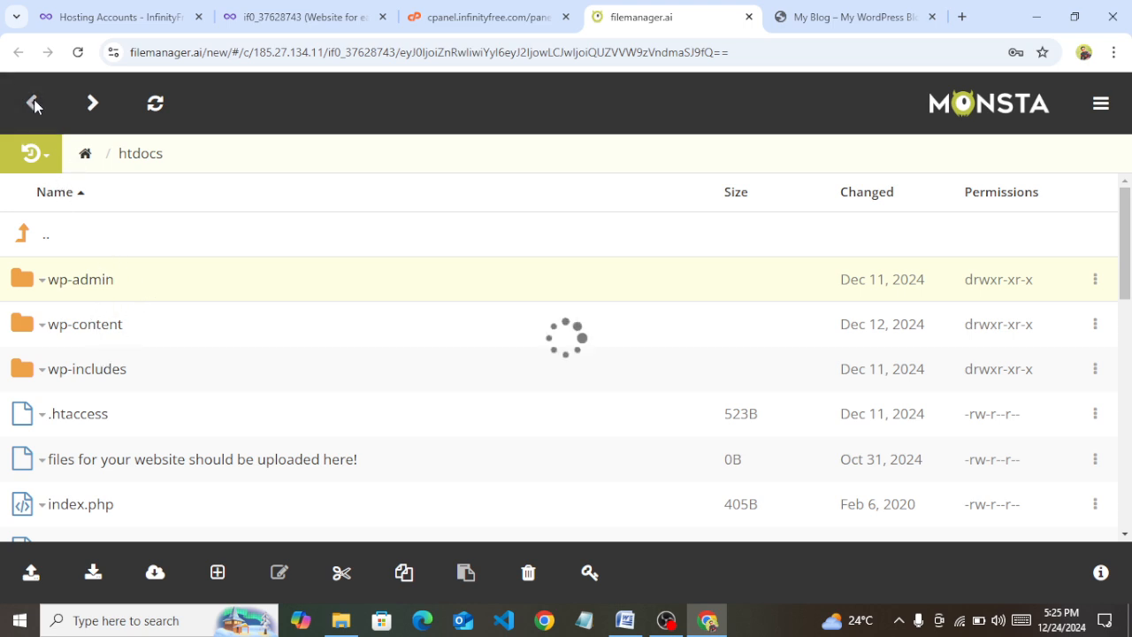
scroll(147, 392, "down", 2)
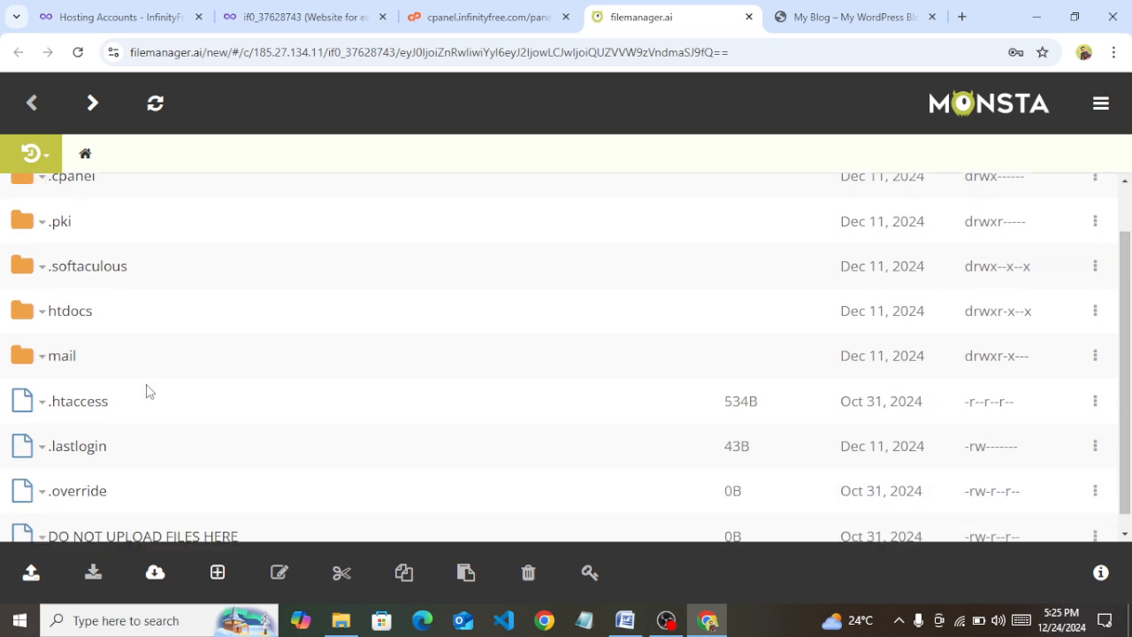
scroll(147, 392, "up", 2)
scroll(147, 391, "down", 2)
left_click(71, 299)
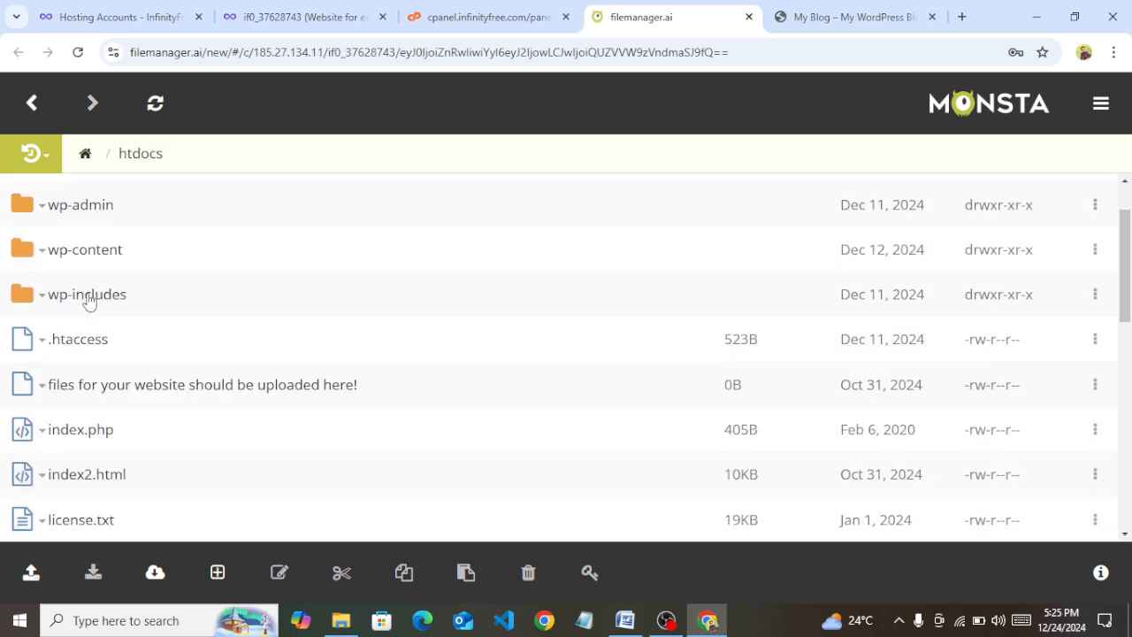
scroll(212, 341, "up", 1)
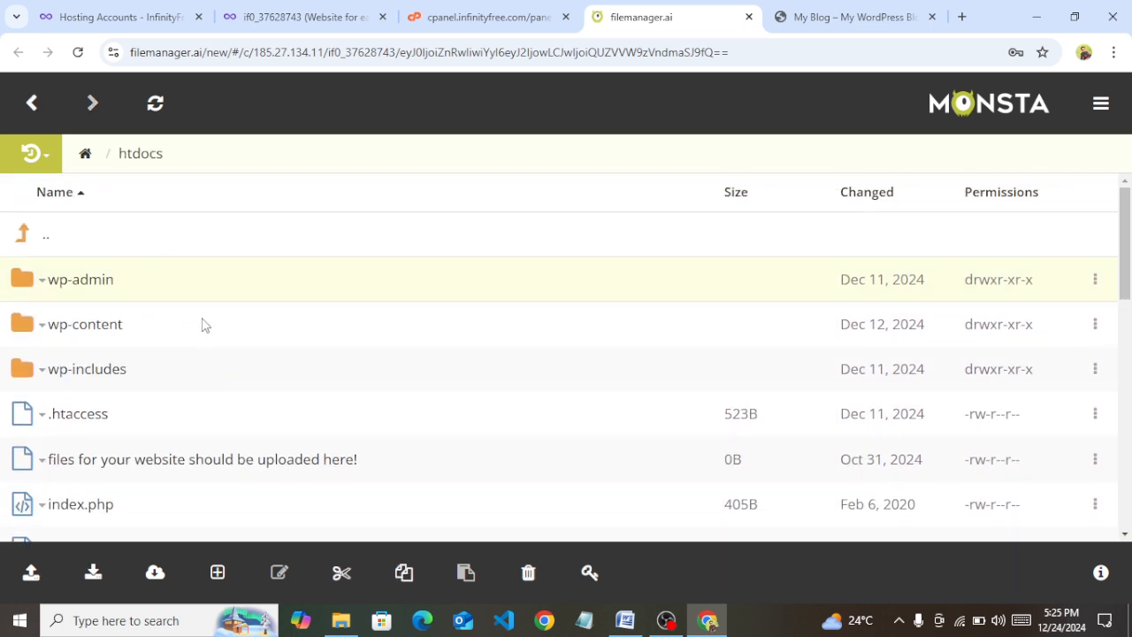
left_click(189, 334)
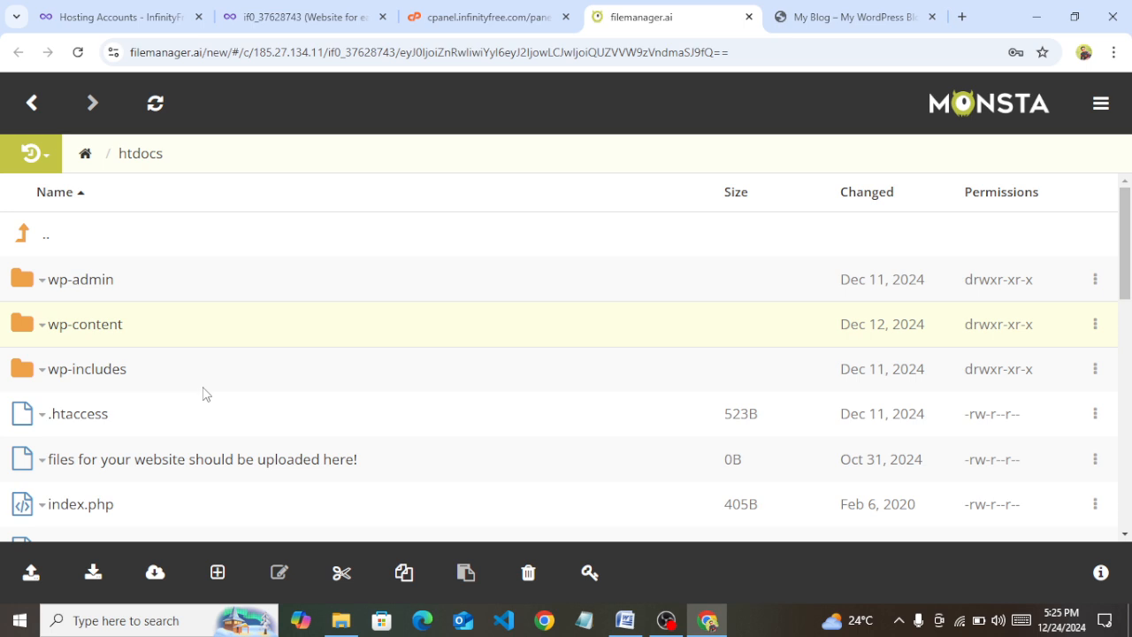
left_click(200, 382, "ctrl")
left_click(213, 421, "ctrl")
left_click(221, 471, "ctrl")
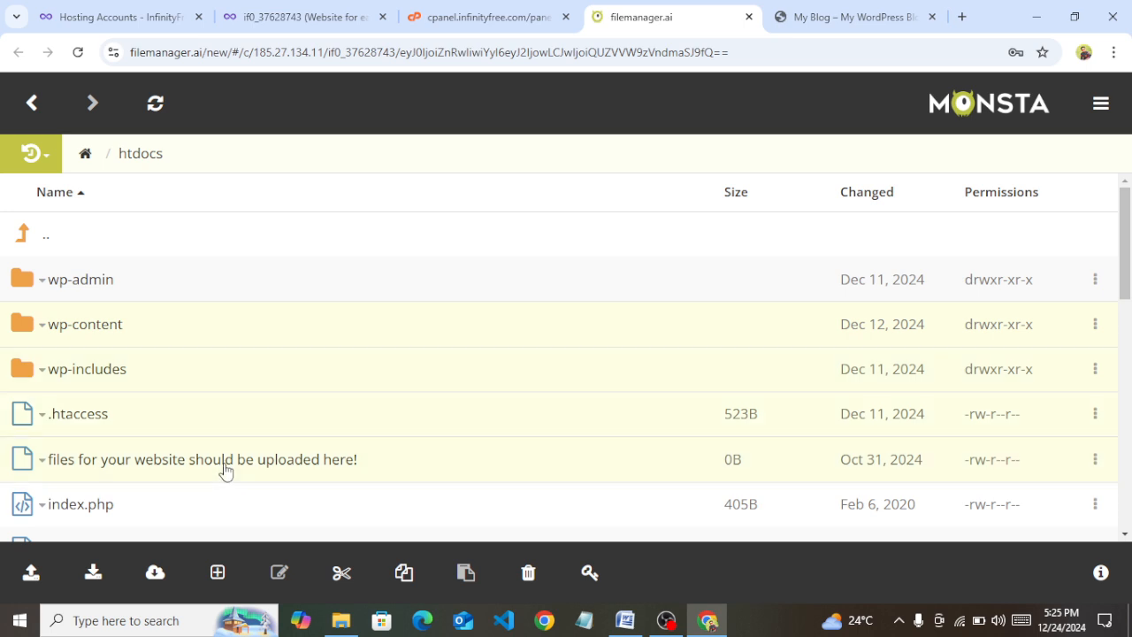
left_click(196, 525, "ctrl")
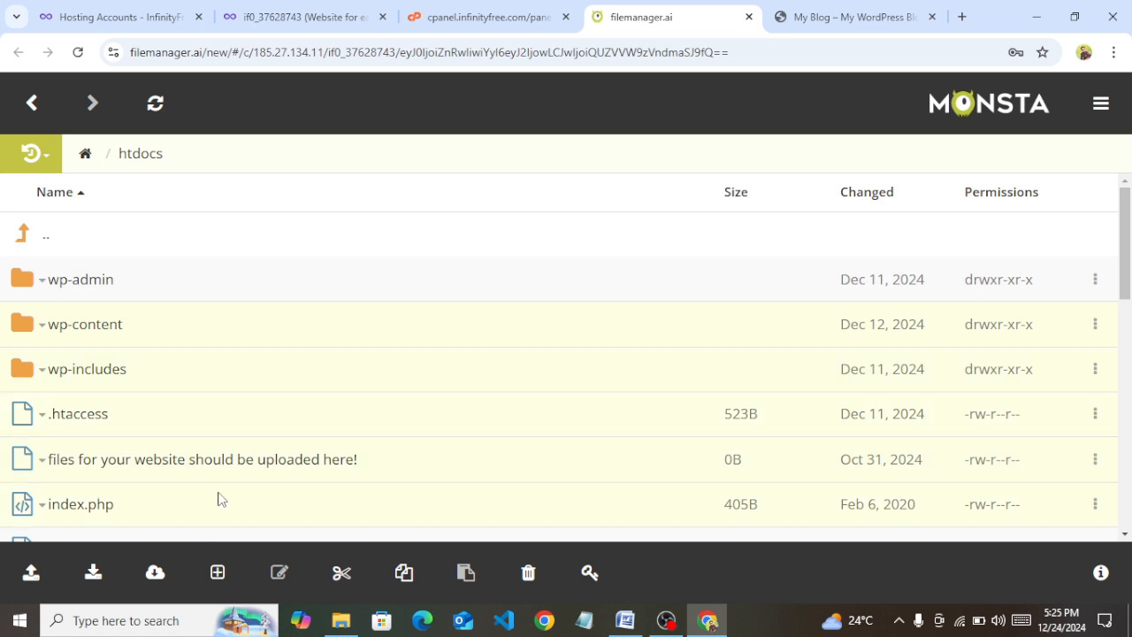
Step: Add index2.html, license.txt, readme.html and wp-activate through wp-config-sample.php to the selection
scroll(219, 499, "down", 3)
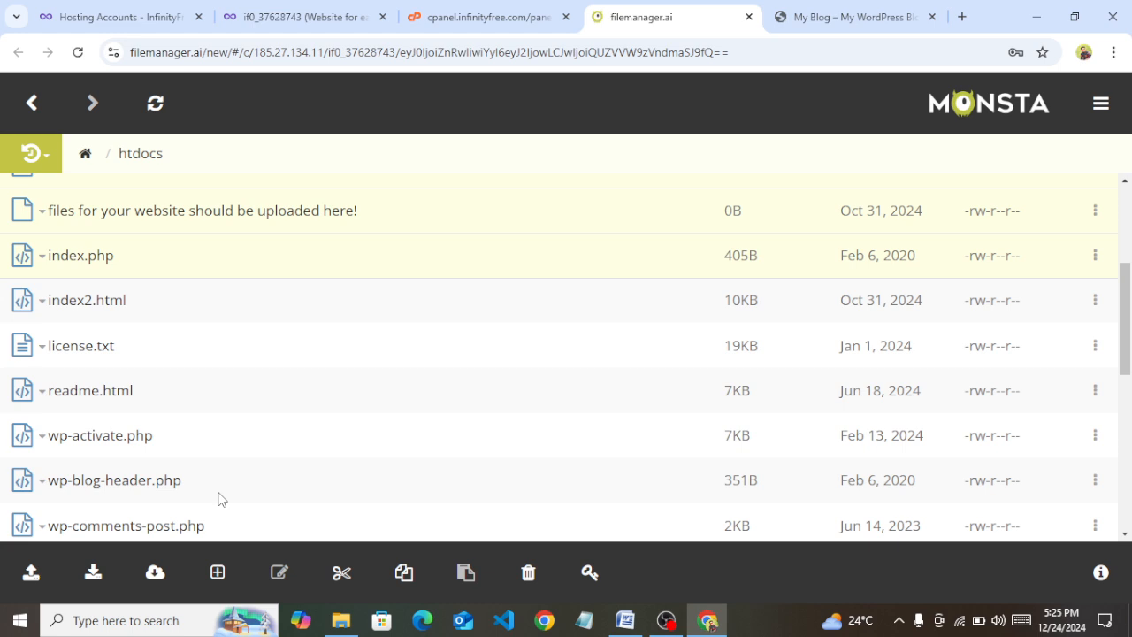
scroll(220, 498, "down", 2)
left_click(141, 230, "ctrl")
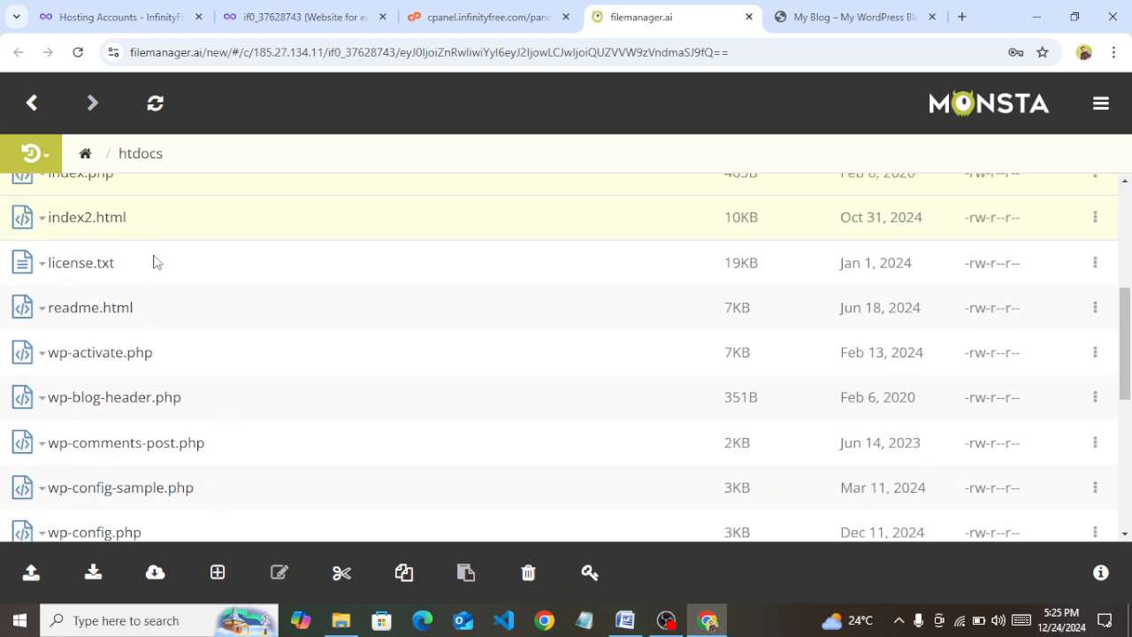
left_click(155, 263, "ctrl")
left_click(173, 316, "ctrl")
left_click(183, 363, "ctrl")
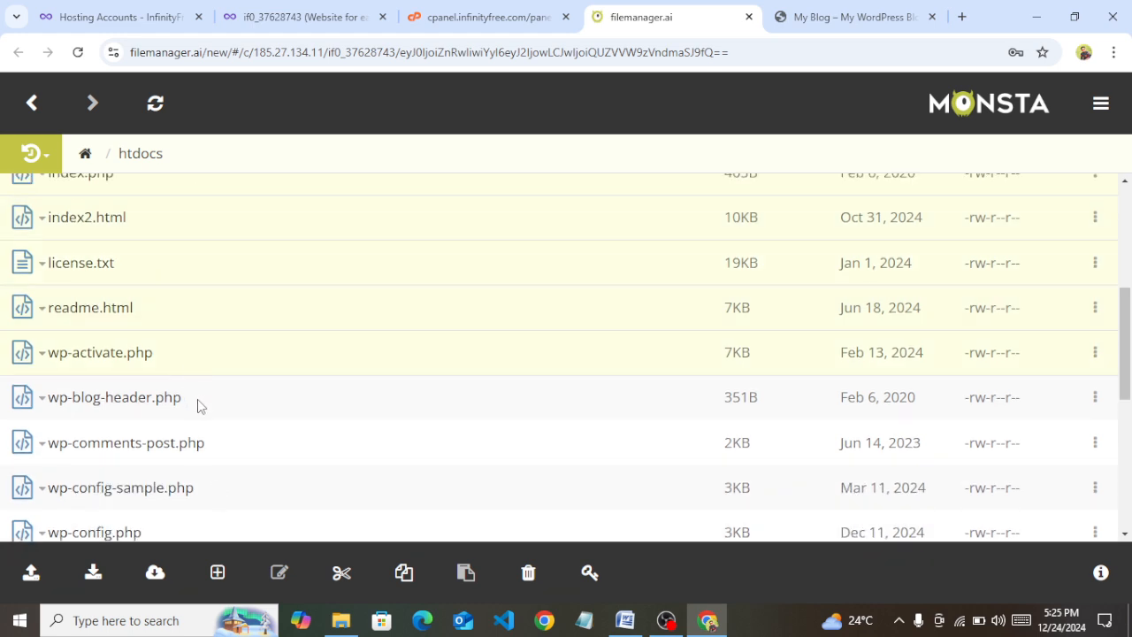
left_click(200, 407, "ctrl")
left_click(221, 447, "ctrl")
left_click(235, 505, "ctrl")
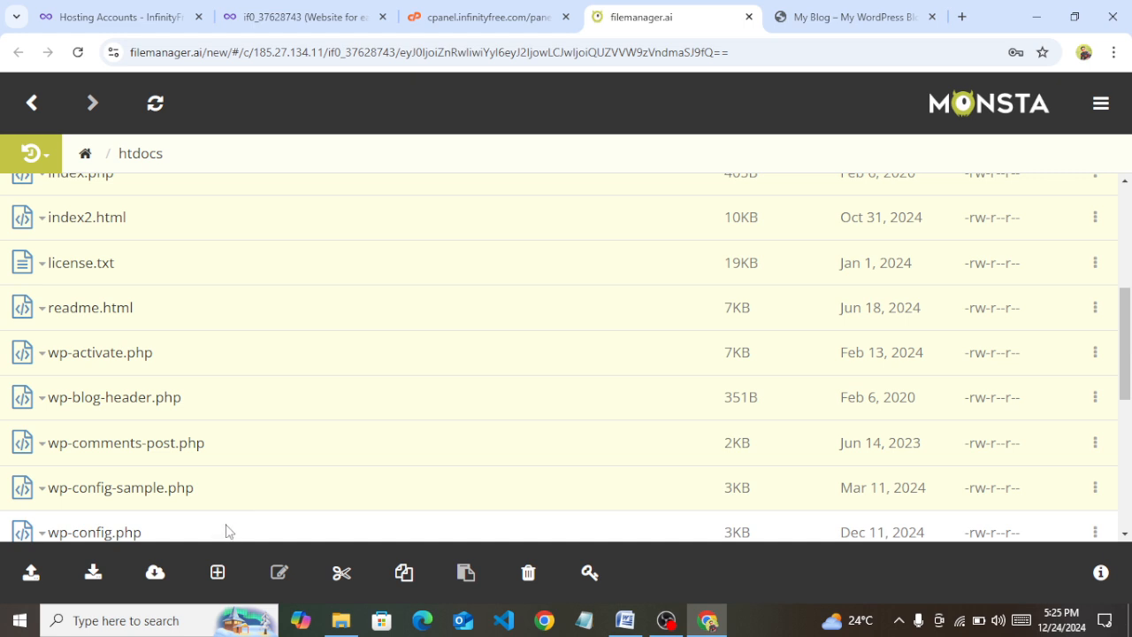
Step: Add wp-config.php through wp-trackback.php, then request deletion of all 22 selected items
scroll(212, 532, "down", 4)
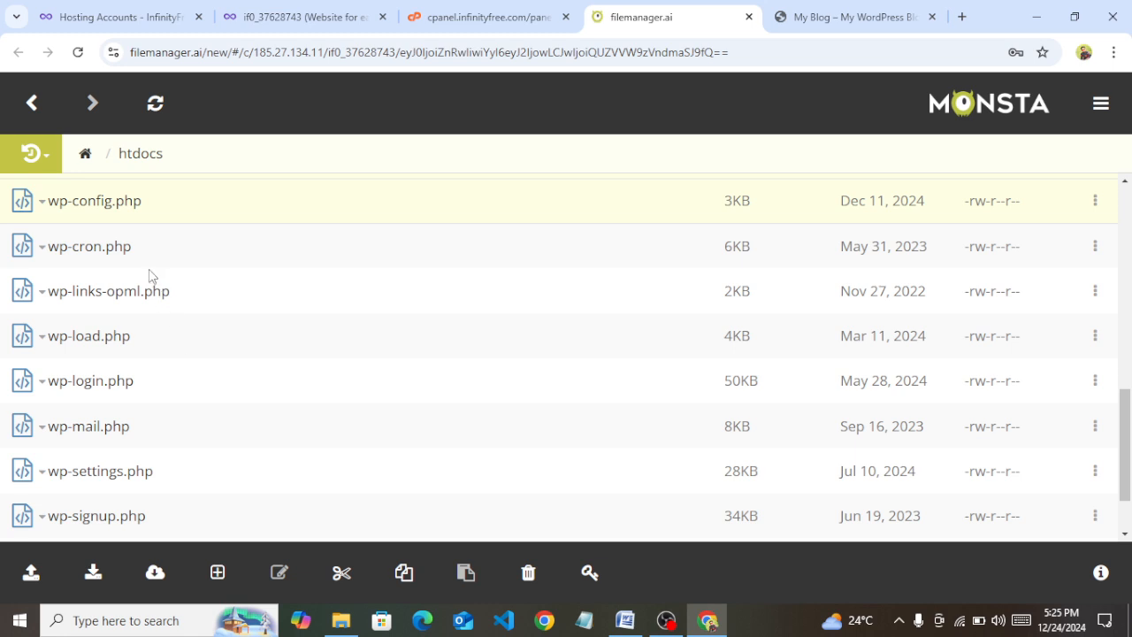
left_click(162, 293, "shift")
left_click(182, 346, "shift")
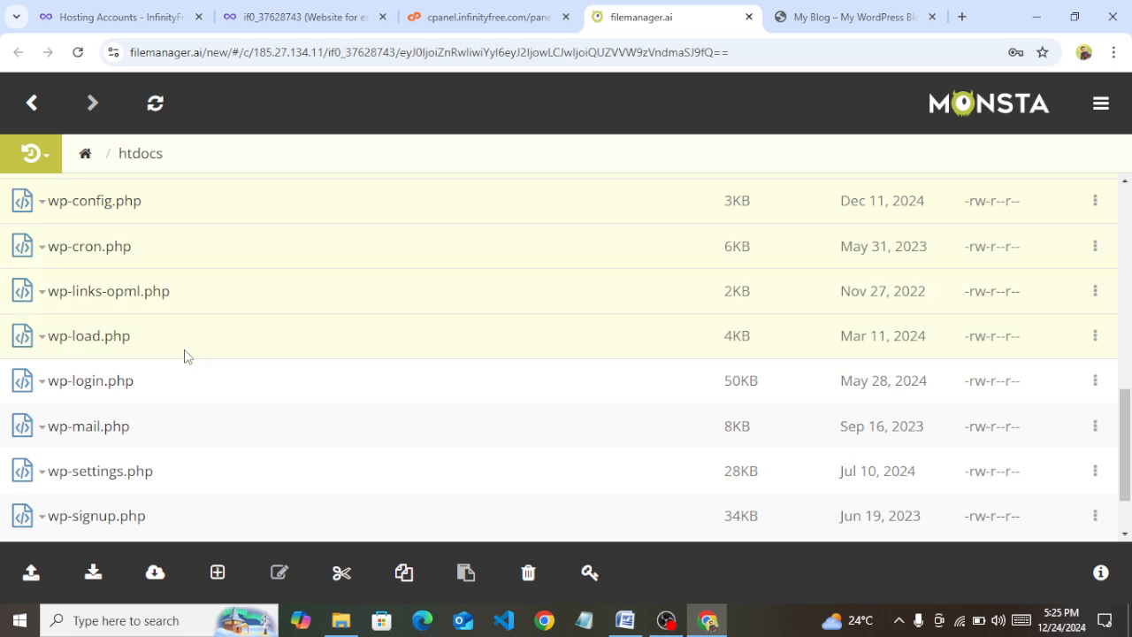
left_click(186, 393, "shift")
left_click(192, 442, "shift")
left_click(189, 470, "shift")
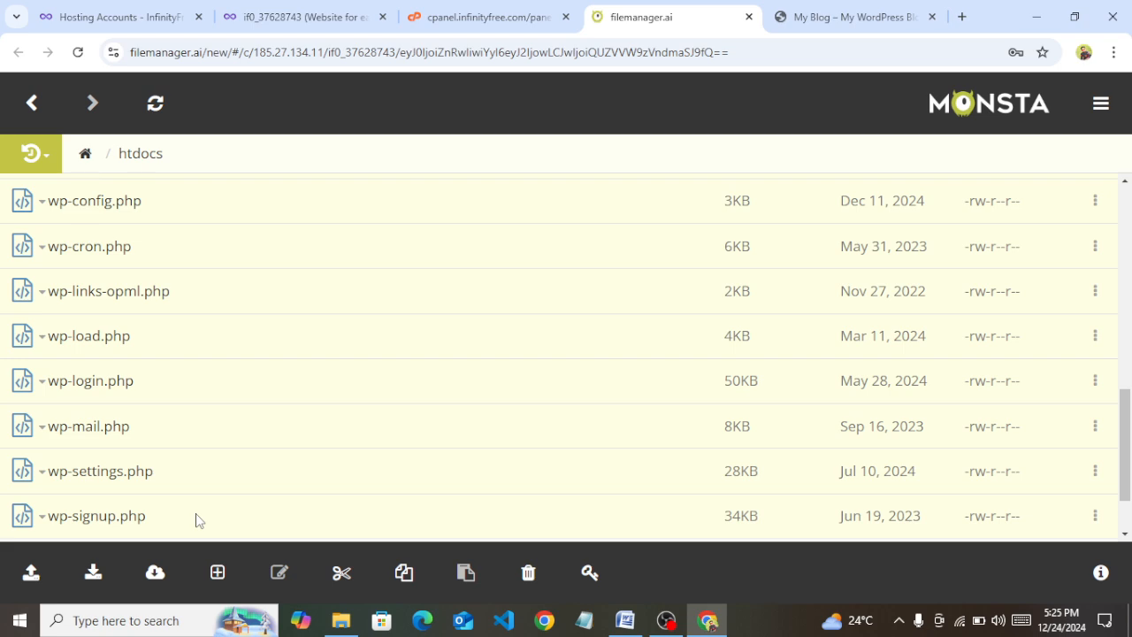
scroll(196, 521, "down", 1)
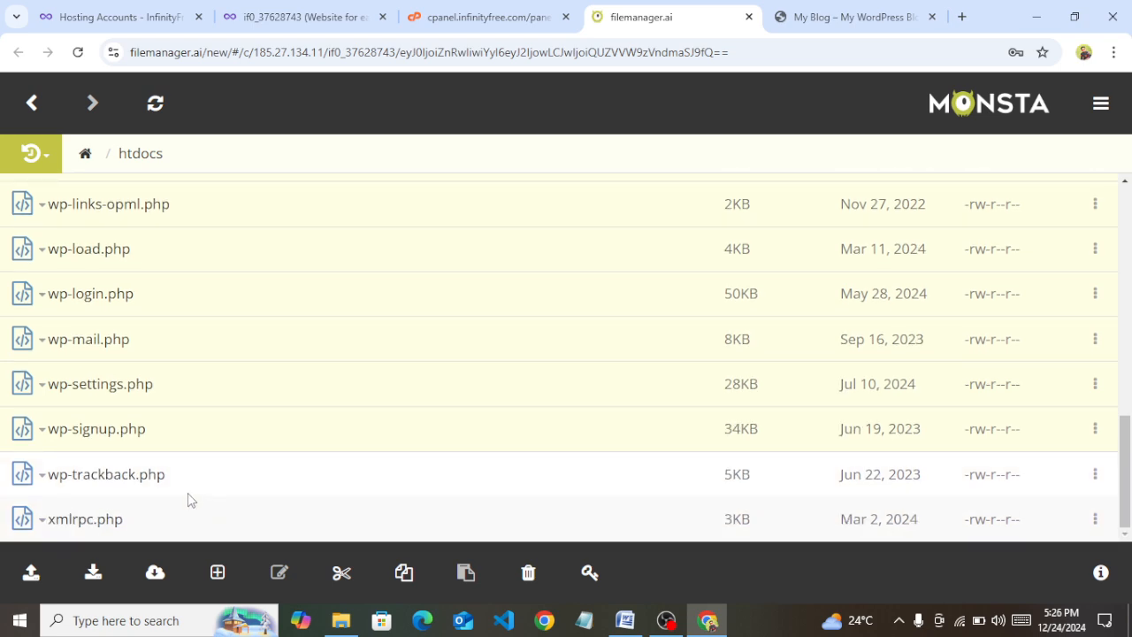
left_click(188, 492, "shift")
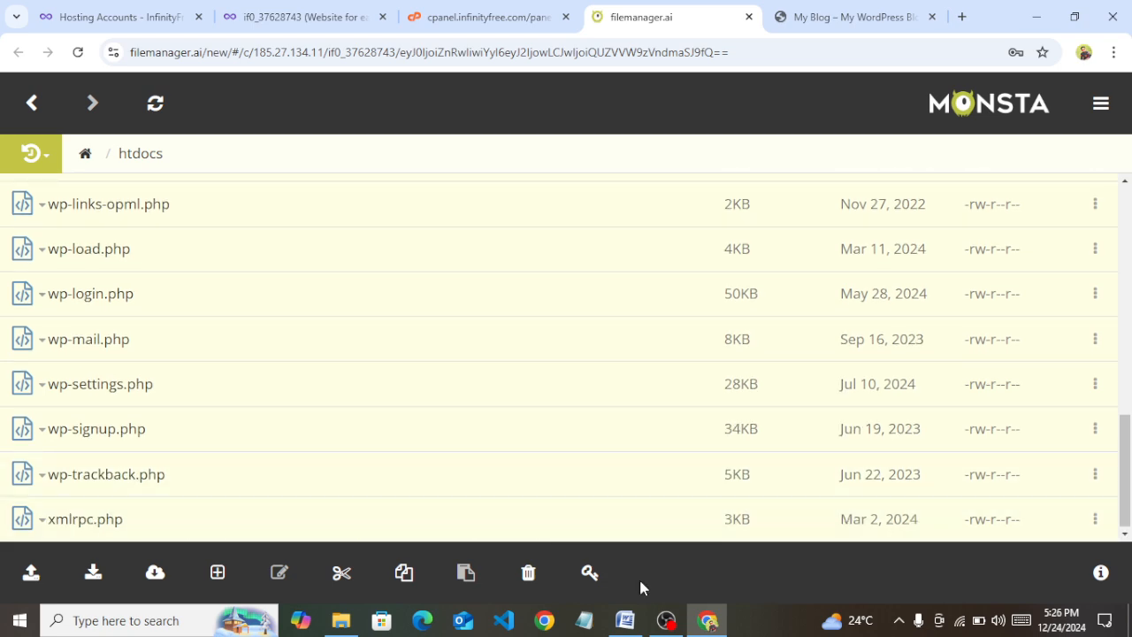
left_click(528, 573)
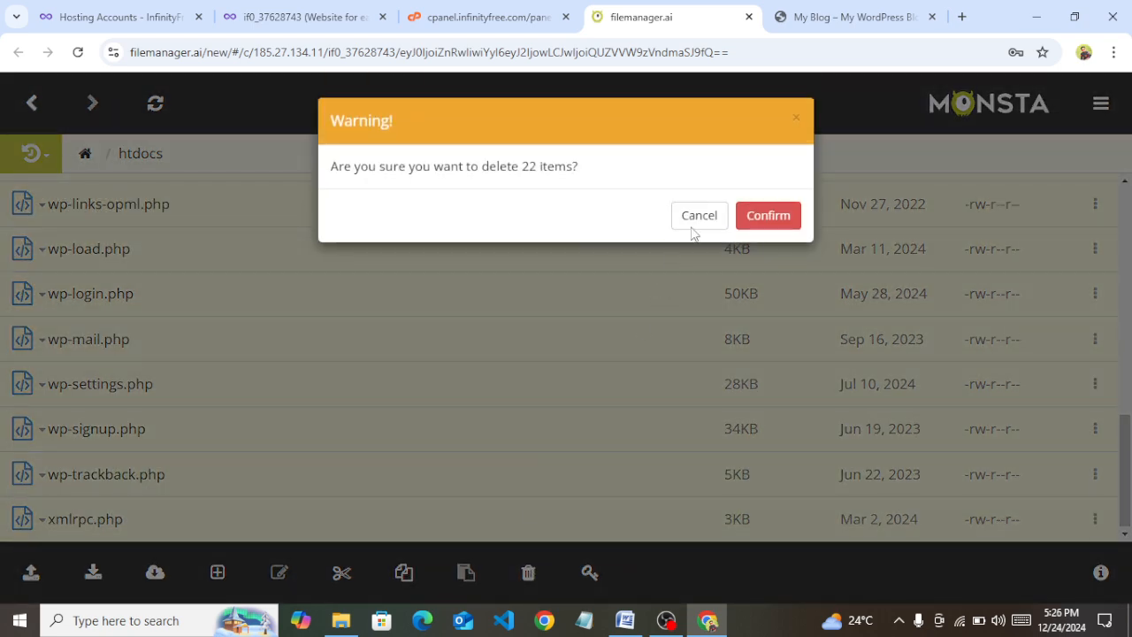
Step: Confirm the 22-item deletion, check the live blog, and return to the file manager
left_click(782, 220)
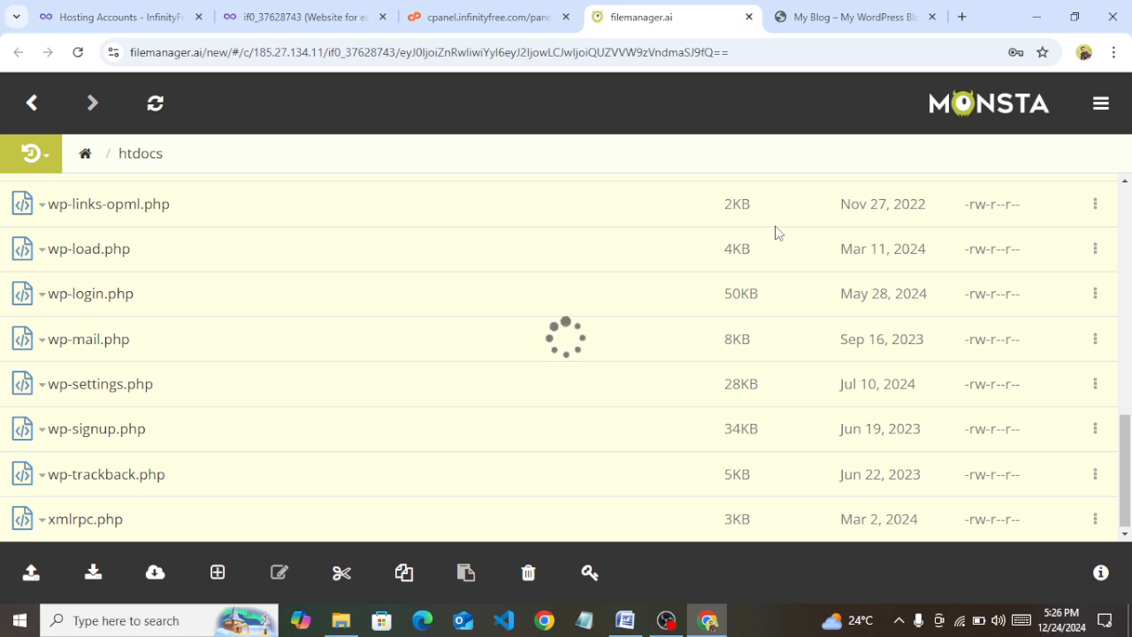
left_click(825, 16)
scroll(576, 354, "up", 3)
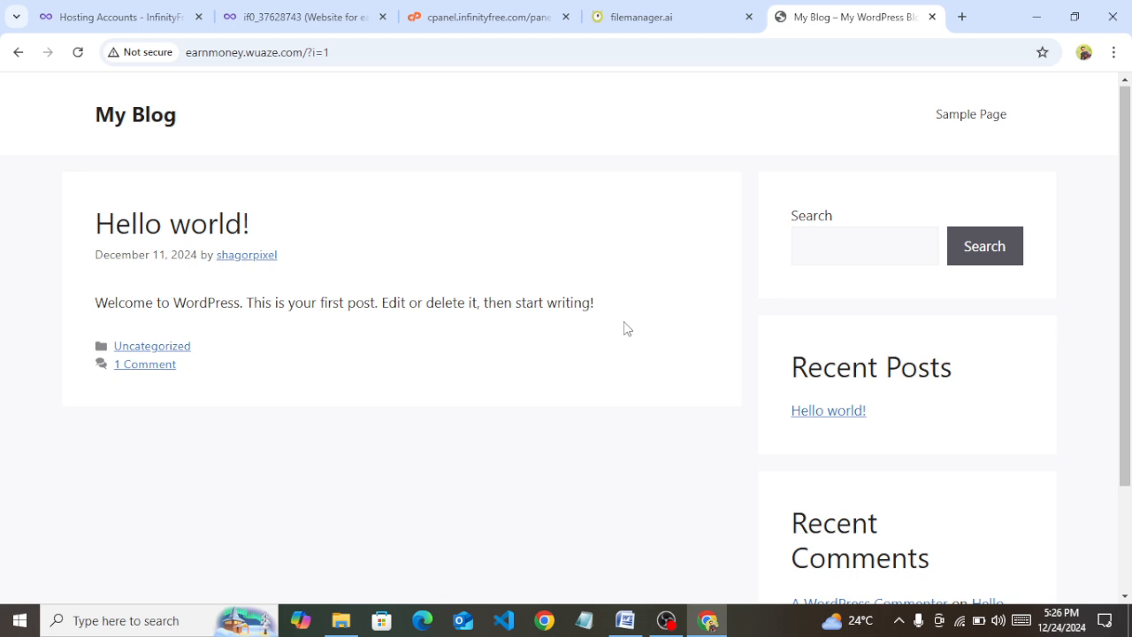
left_click(664, 15)
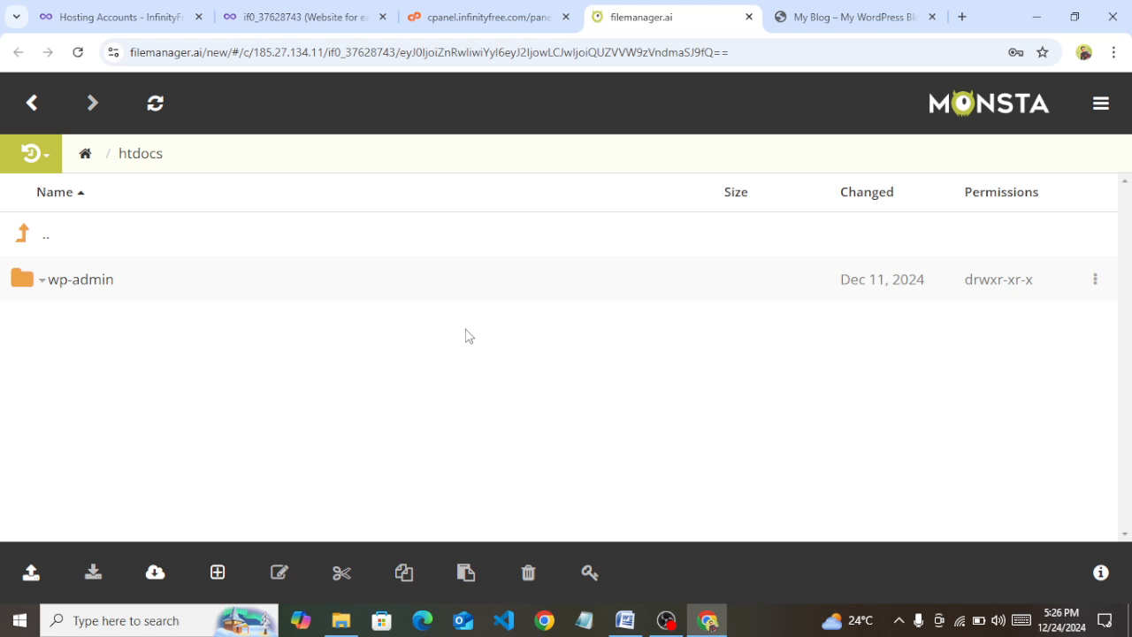
Step: Delete the wp-admin folder from htdocs
right_click(161, 293)
left_click(186, 215)
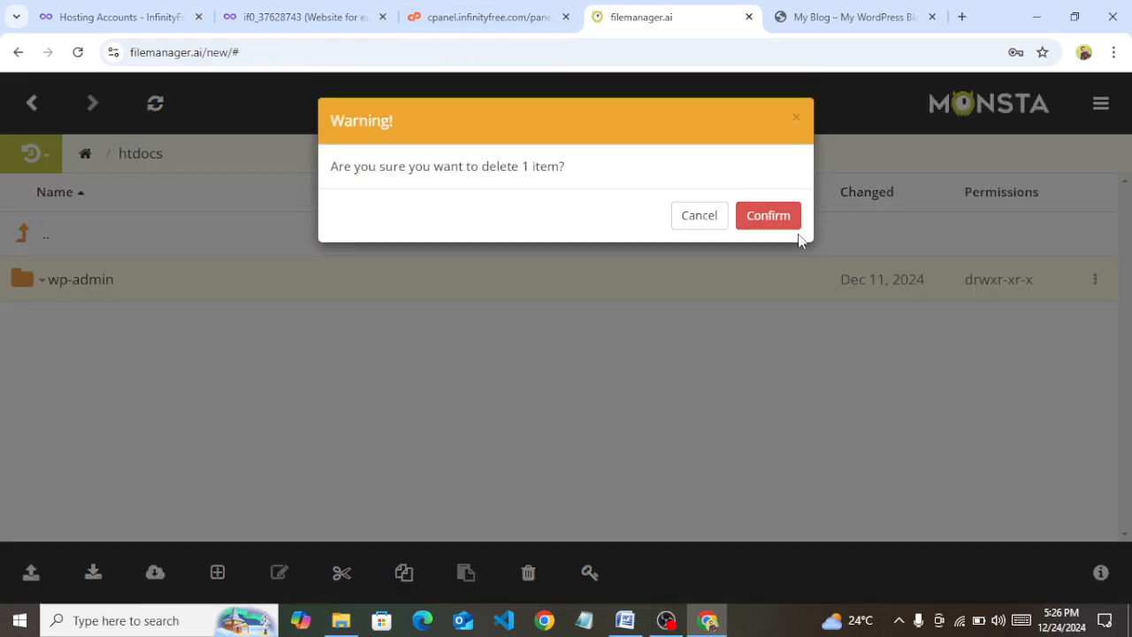
left_click(786, 218)
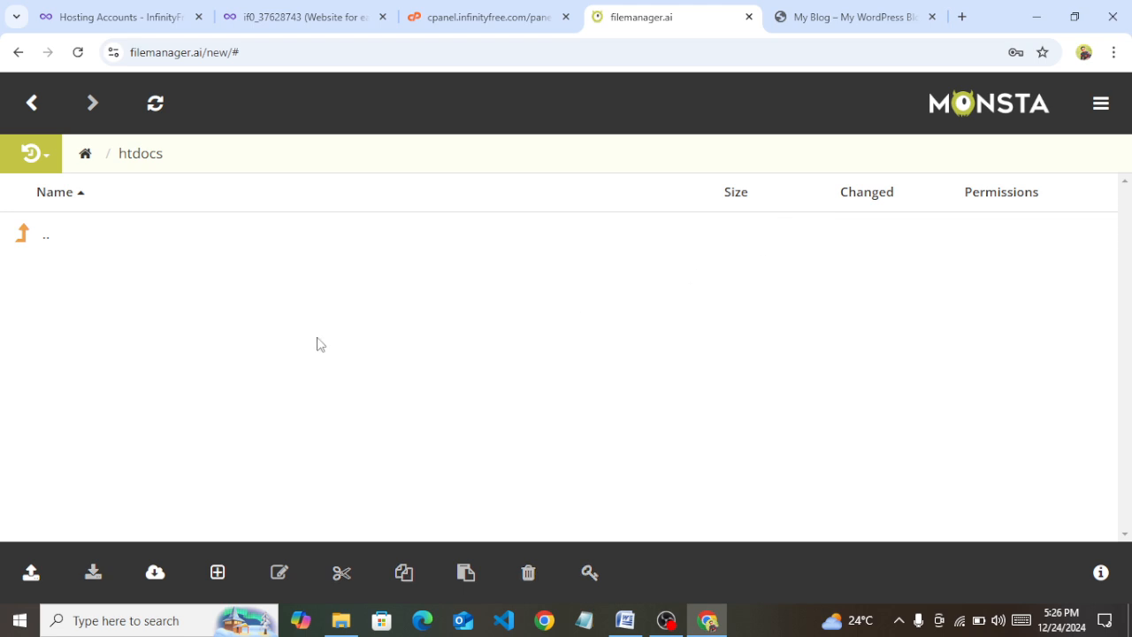
Step: Go back to the home folder and reopen htdocs to confirm it is empty
left_click(32, 103)
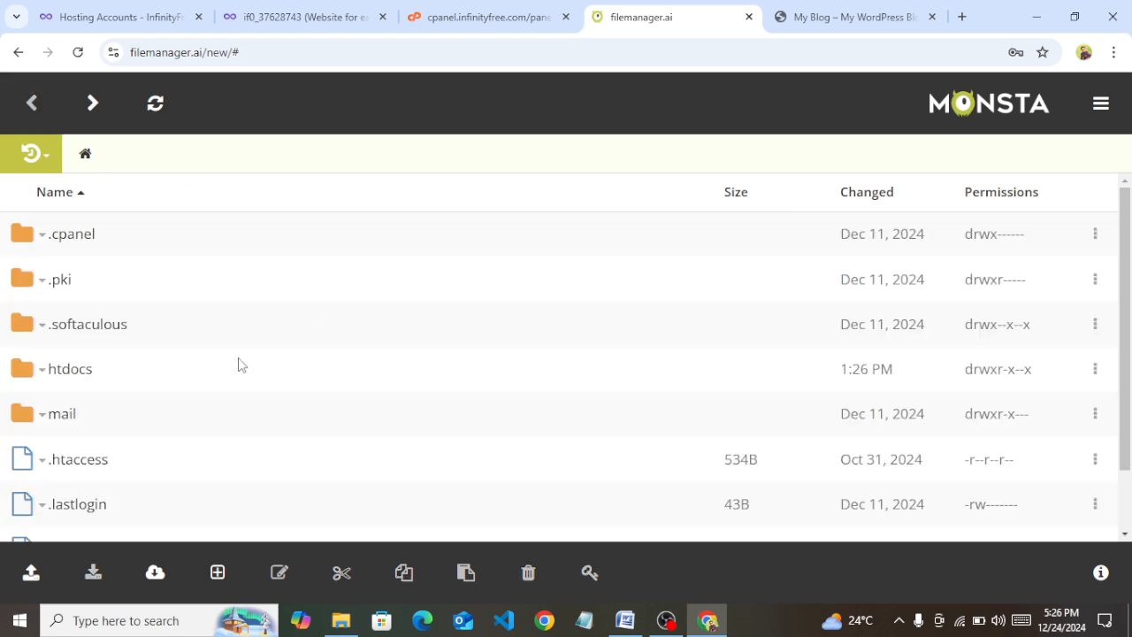
scroll(225, 366, "down", 2)
scroll(70, 387, "up", 2)
left_click(78, 371)
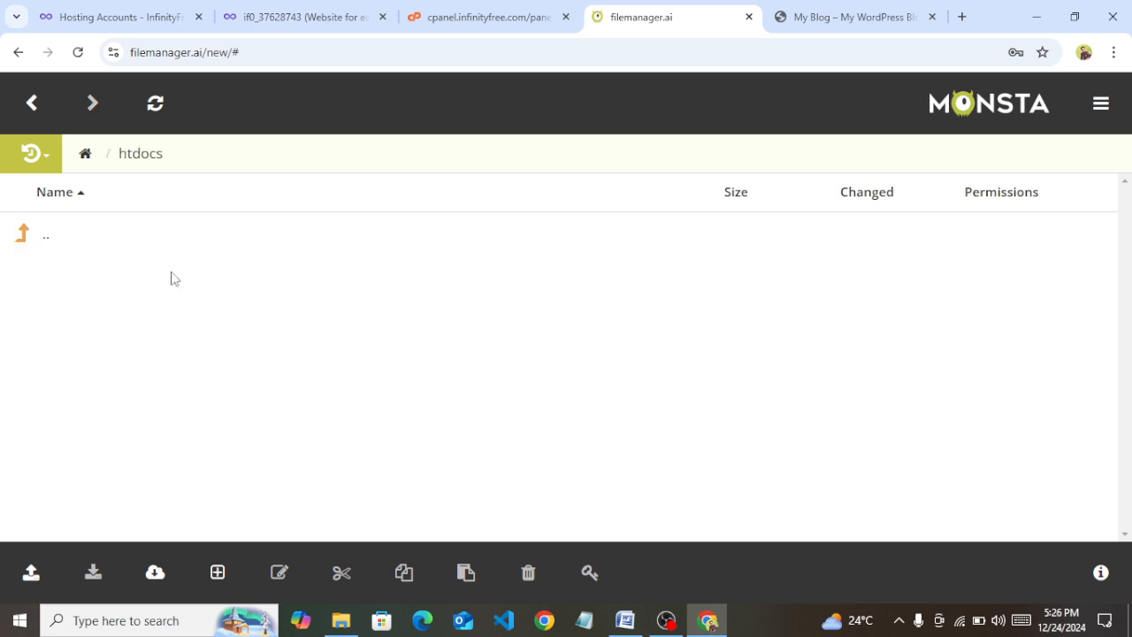
Step: Switch back to the earnmoney.wuaze.com VistaPanel and scroll through it to the Software section
left_click(482, 16)
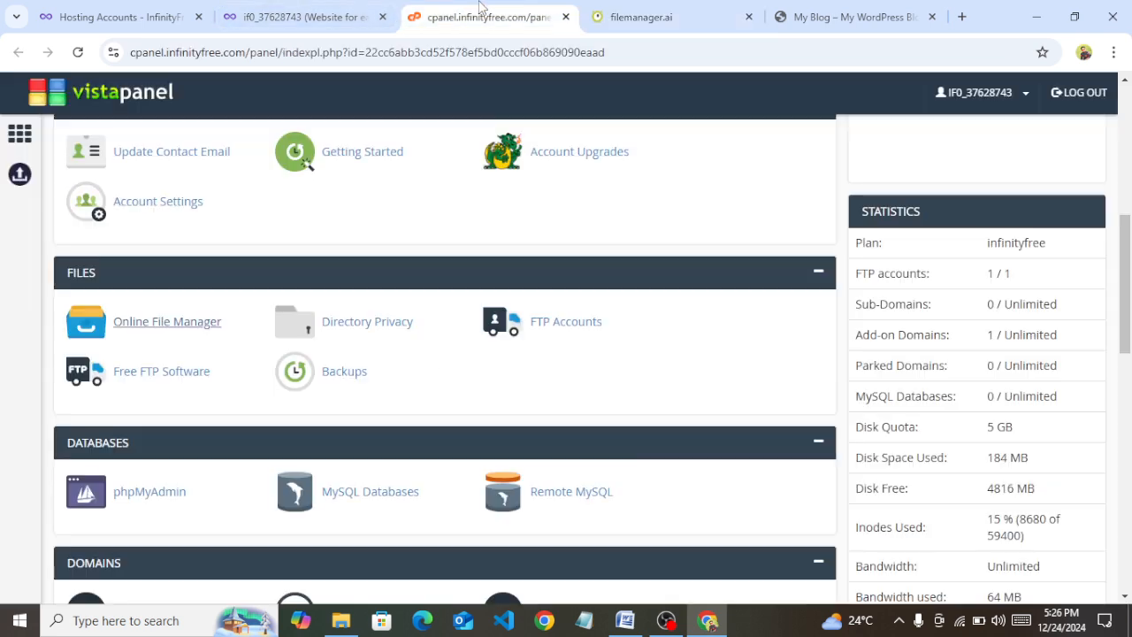
scroll(561, 273, "up", 4)
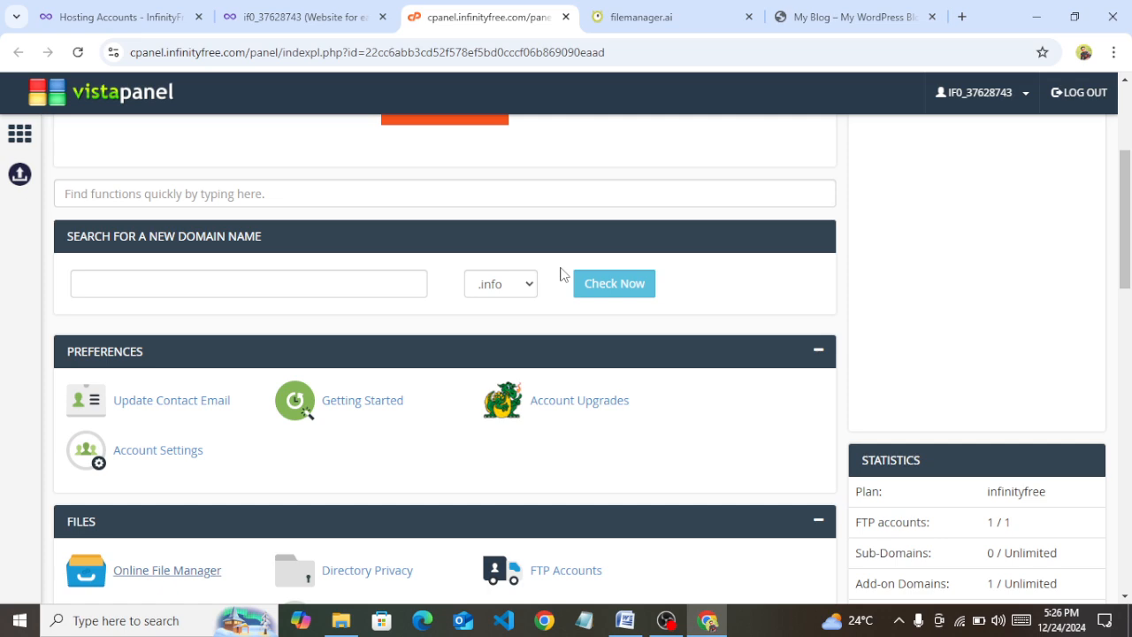
scroll(561, 273, "up", 1)
scroll(561, 273, "down", 2)
scroll(564, 301, "down", 6)
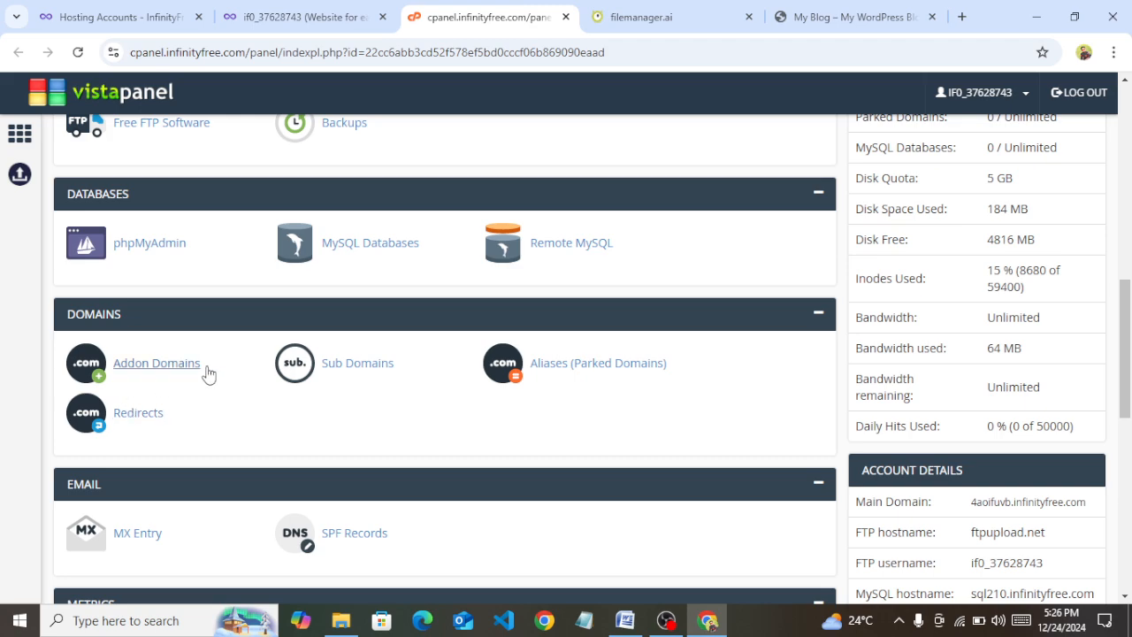
scroll(202, 381, "down", 5)
scroll(201, 378, "down", 1)
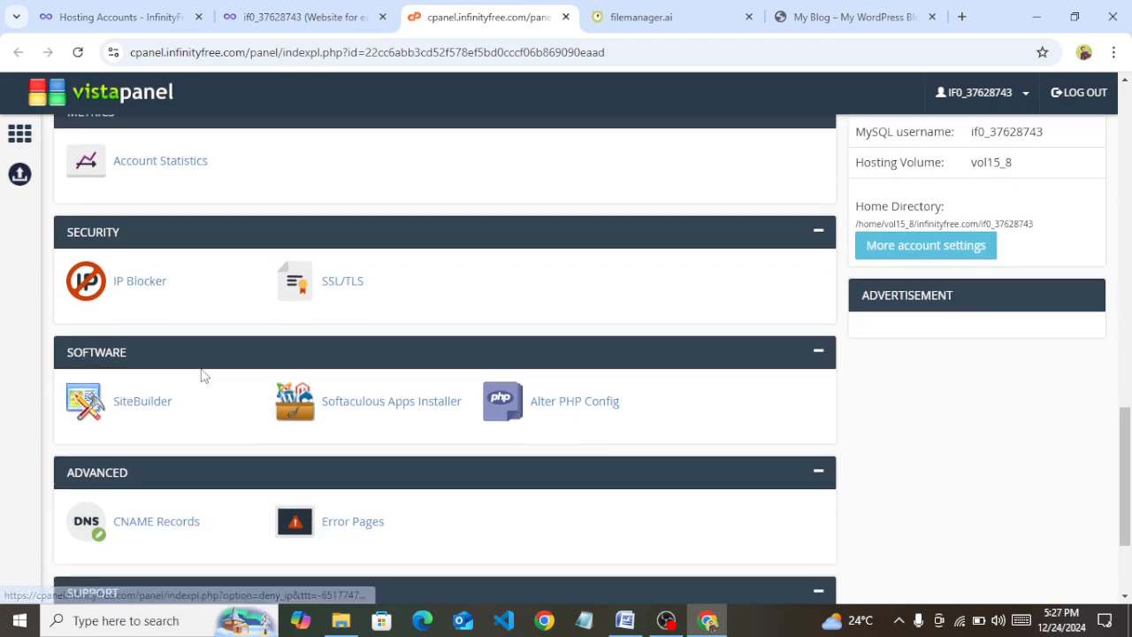
scroll(201, 376, "up", 9)
scroll(202, 382, "down", 1)
scroll(201, 384, "down", 10)
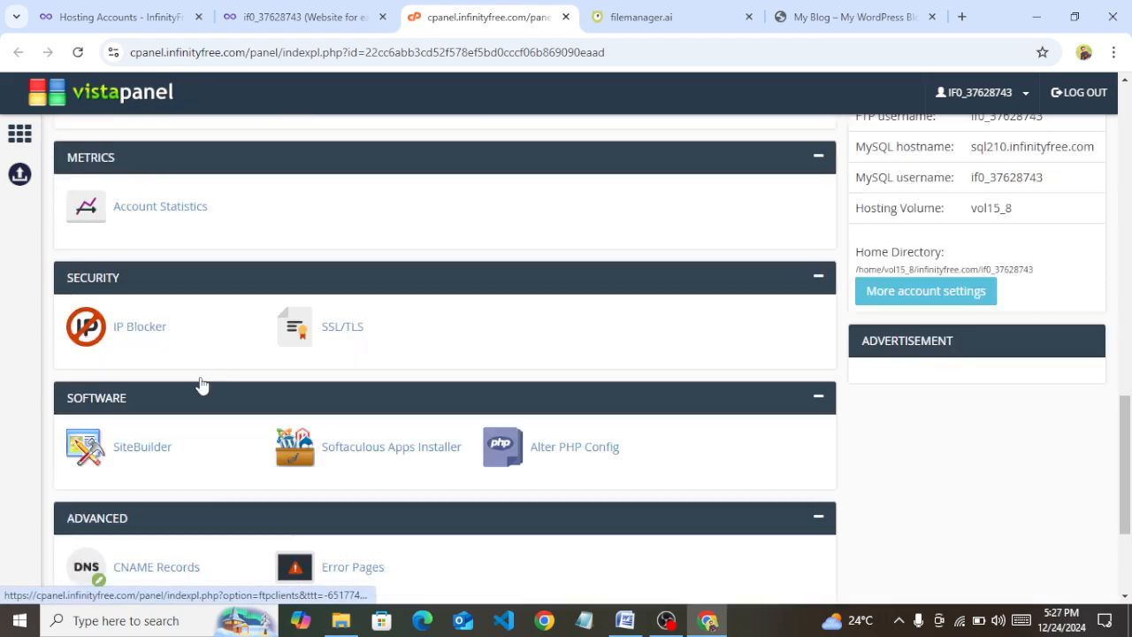
middle_click(200, 378)
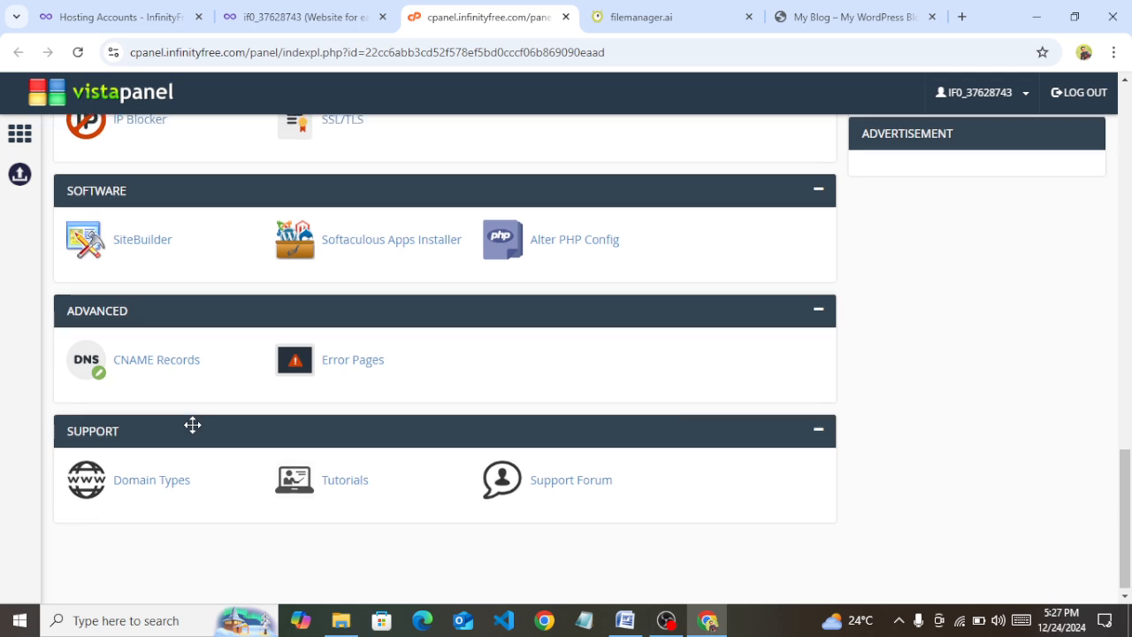
scroll(191, 415, "up", 5)
scroll(192, 425, "up", 5)
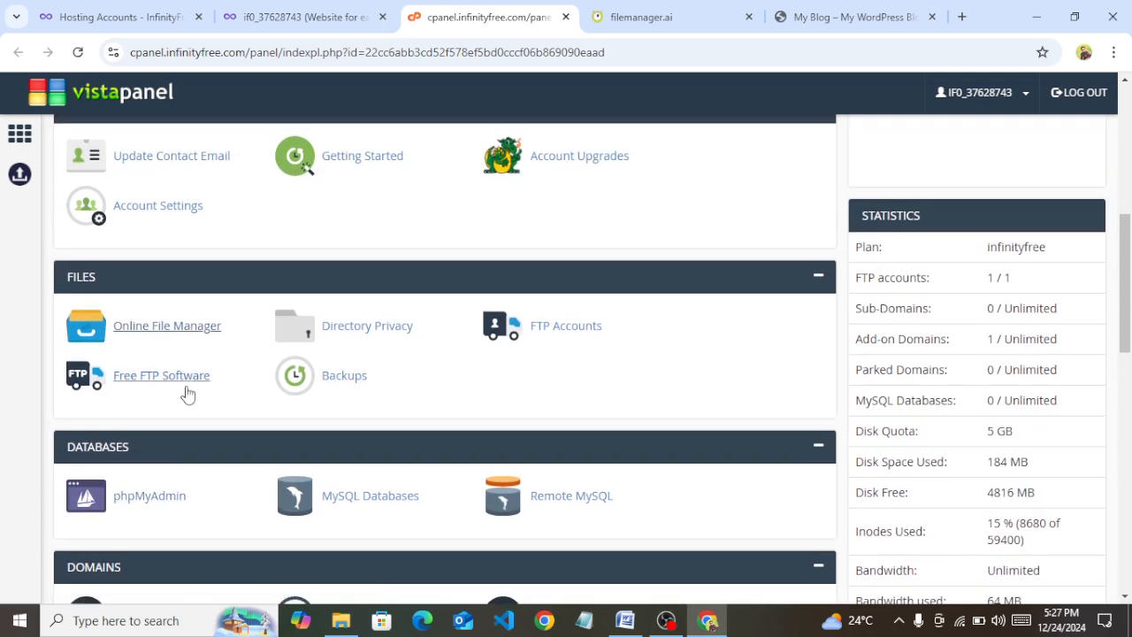
scroll(392, 370, "up", 1)
scroll(389, 371, "up", 1)
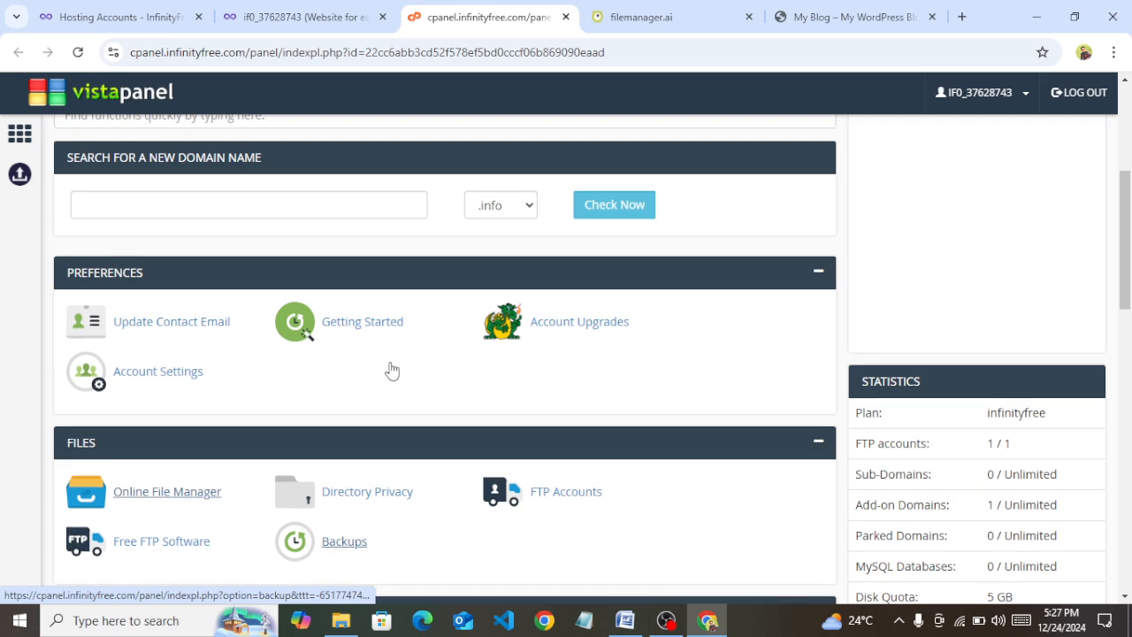
scroll(394, 373, "down", 5)
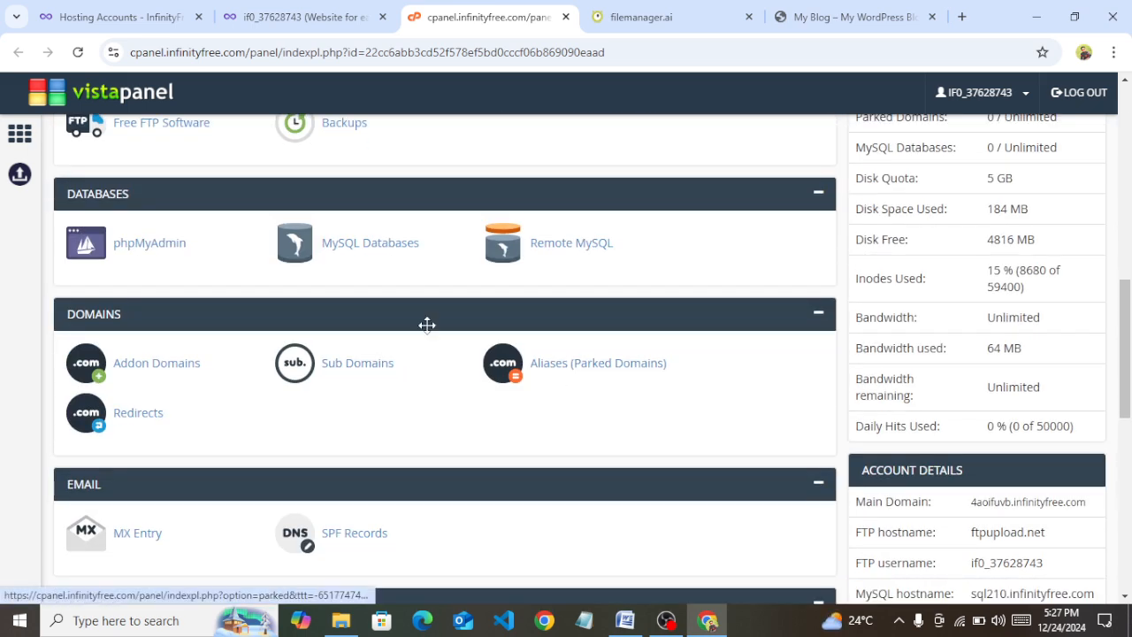
middle_click(460, 321)
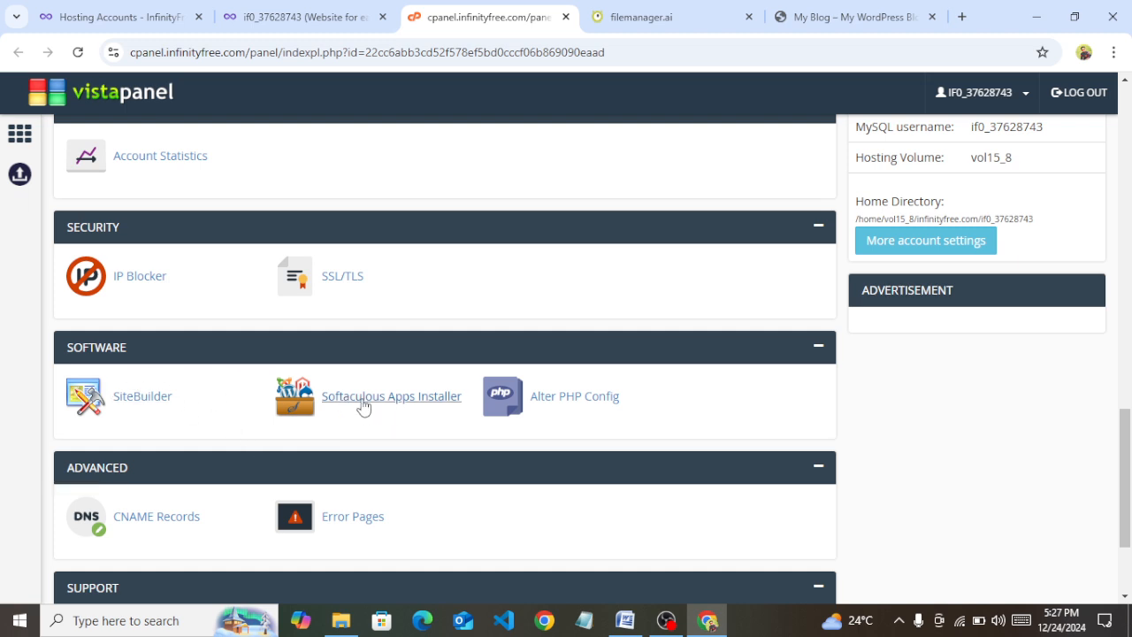
Step: Launch Softaculous Apps Installer and start the WordPress install from its Top Scripts
left_click(397, 398)
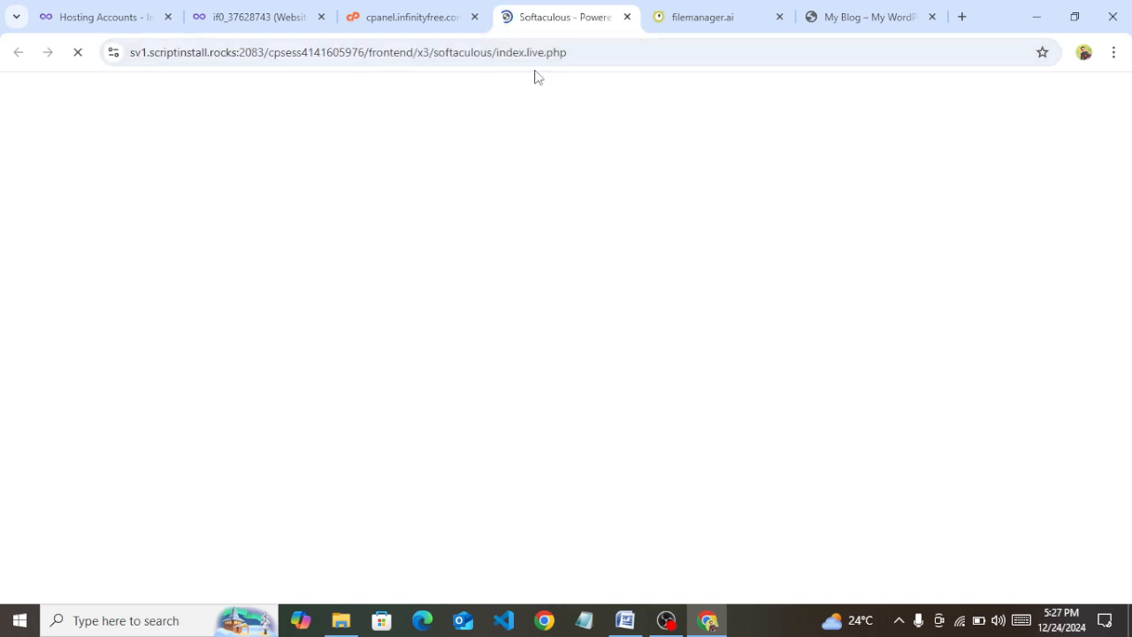
left_click(718, 12)
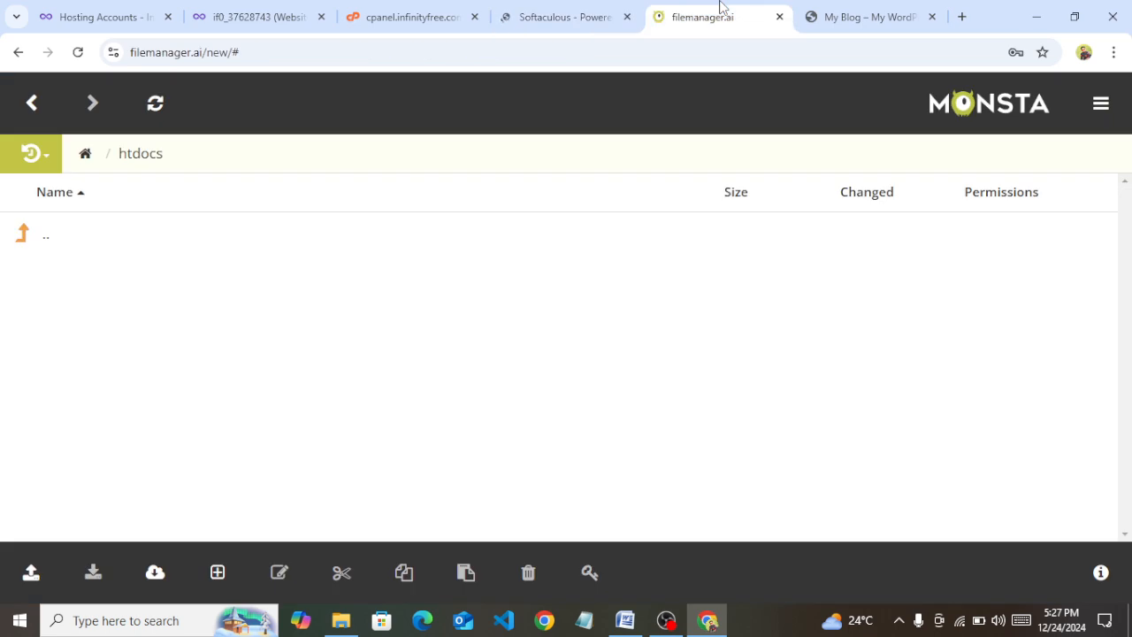
left_click(588, 8)
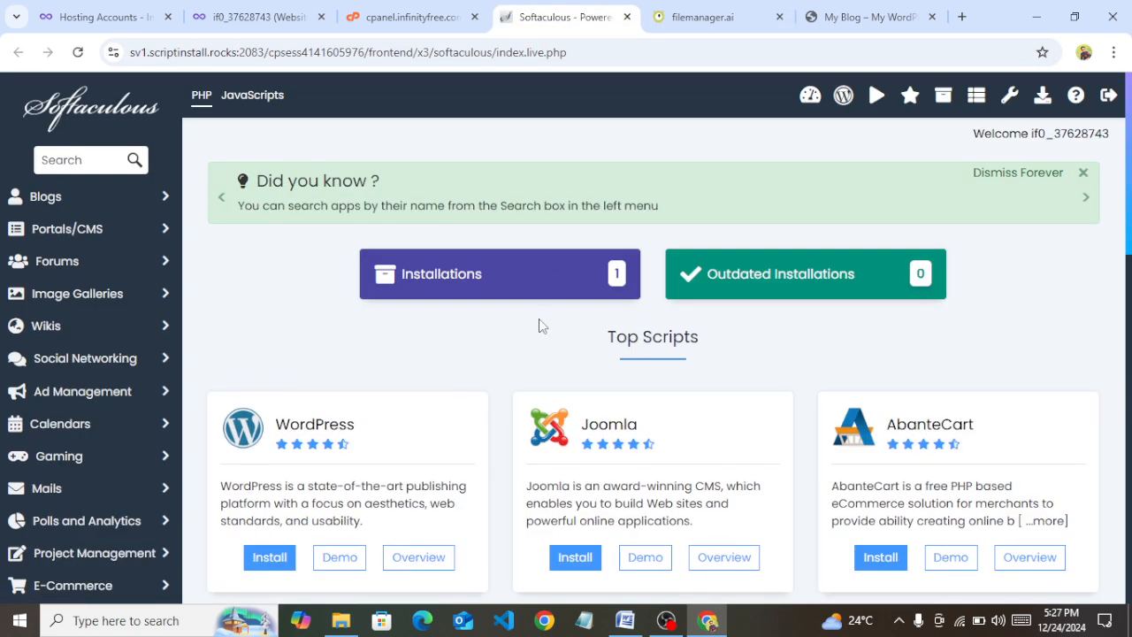
scroll(539, 318, "down", 2)
scroll(492, 352, "up", 1)
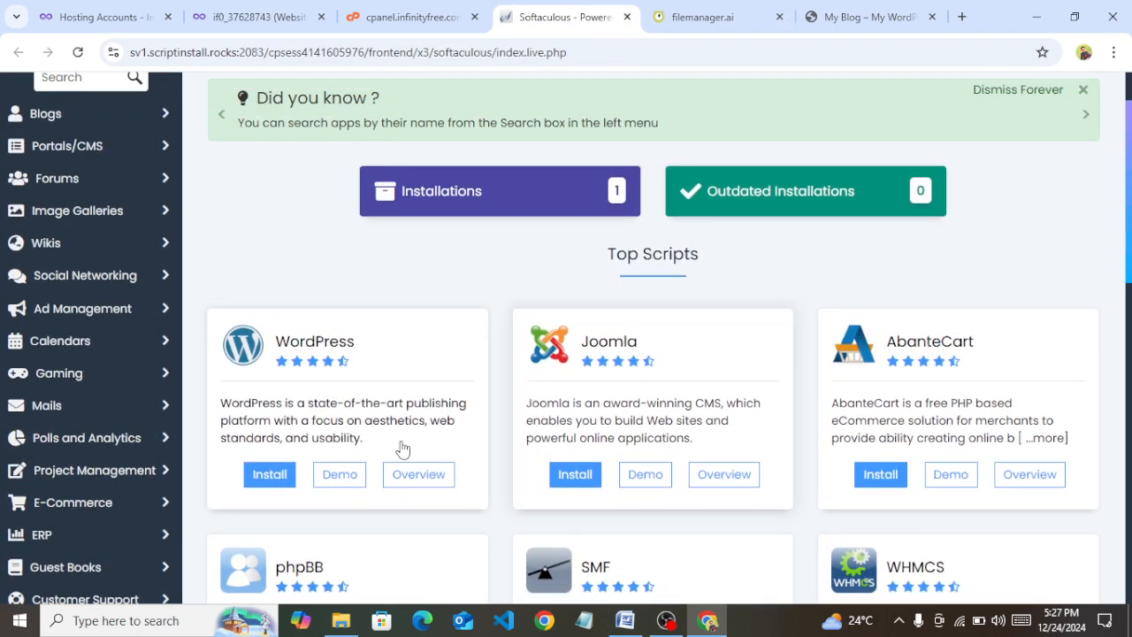
scroll(334, 409, "down", 4)
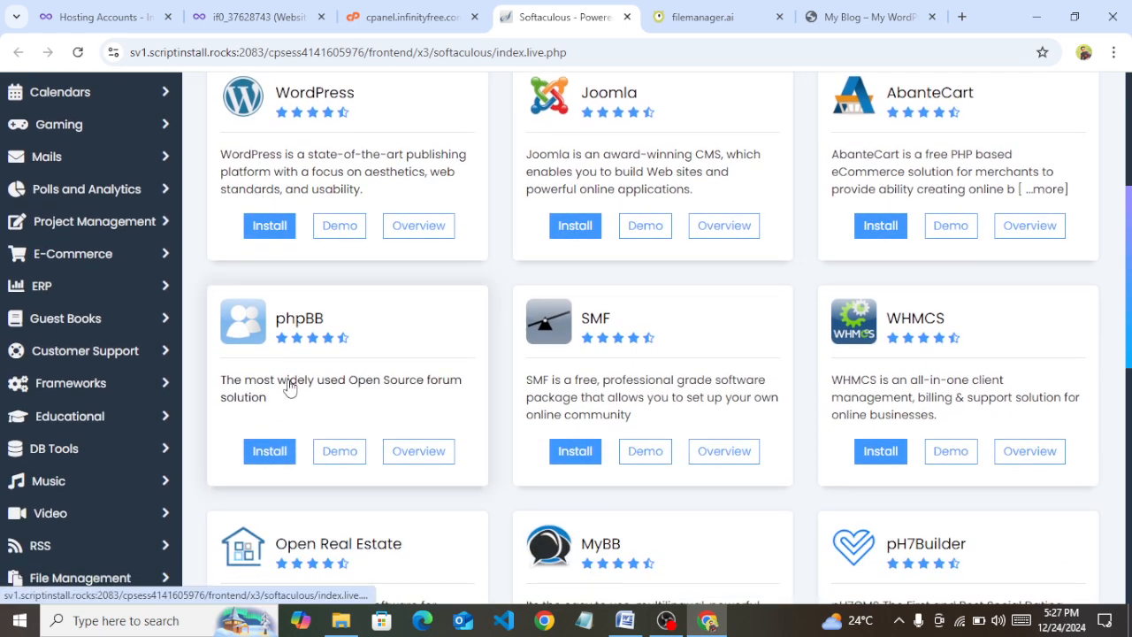
scroll(288, 384, "up", 1)
left_click(269, 309)
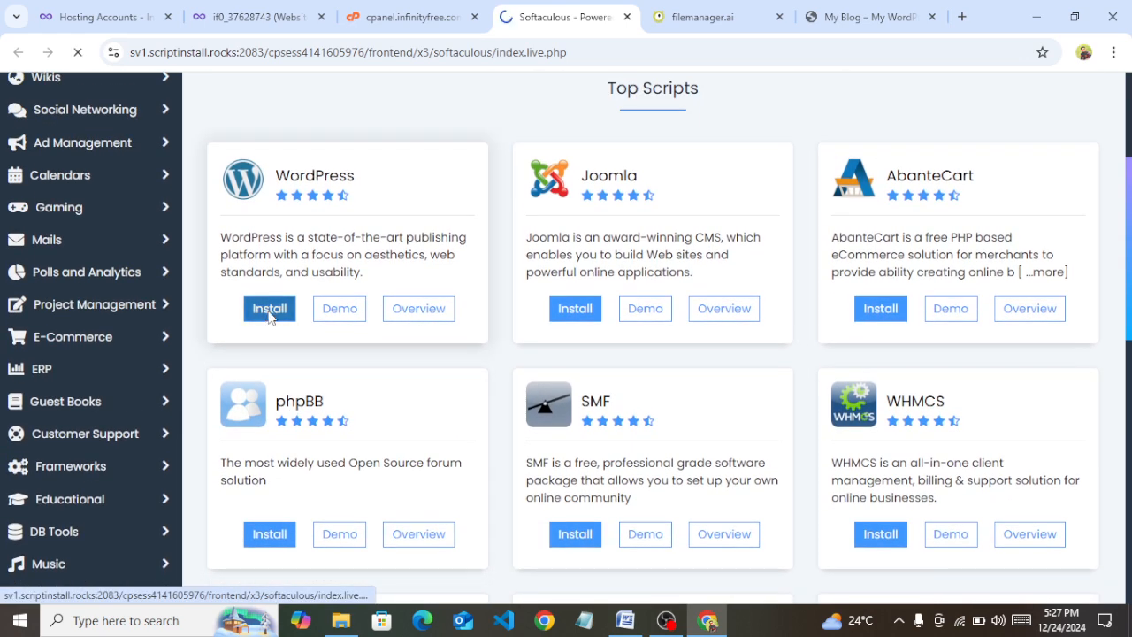
scroll(538, 319, "down", 3)
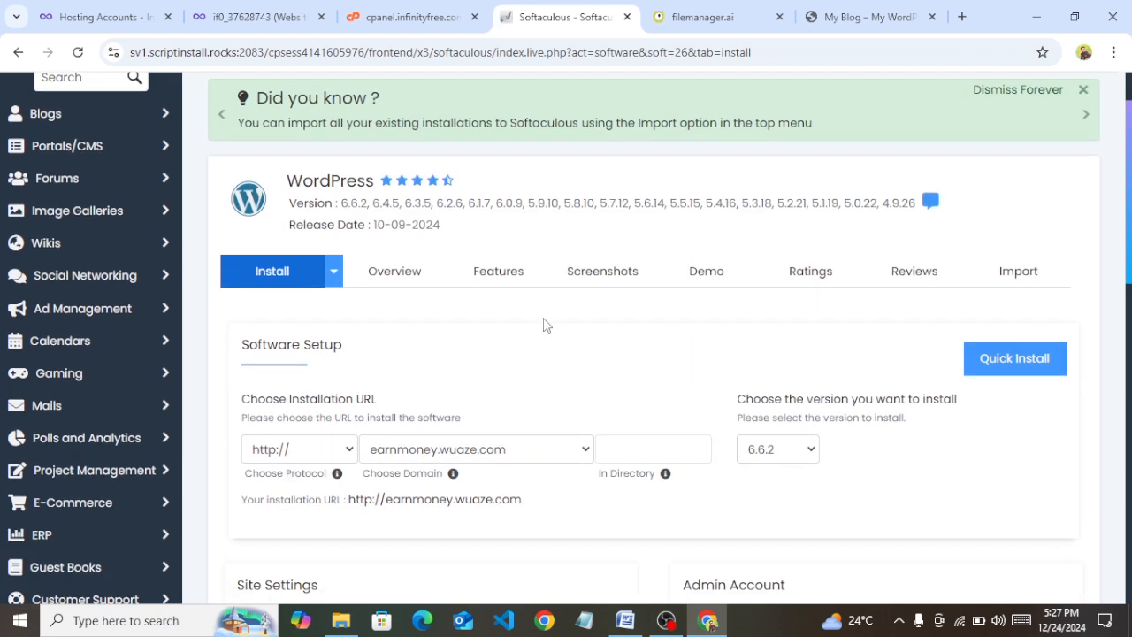
scroll(522, 339, "down", 1)
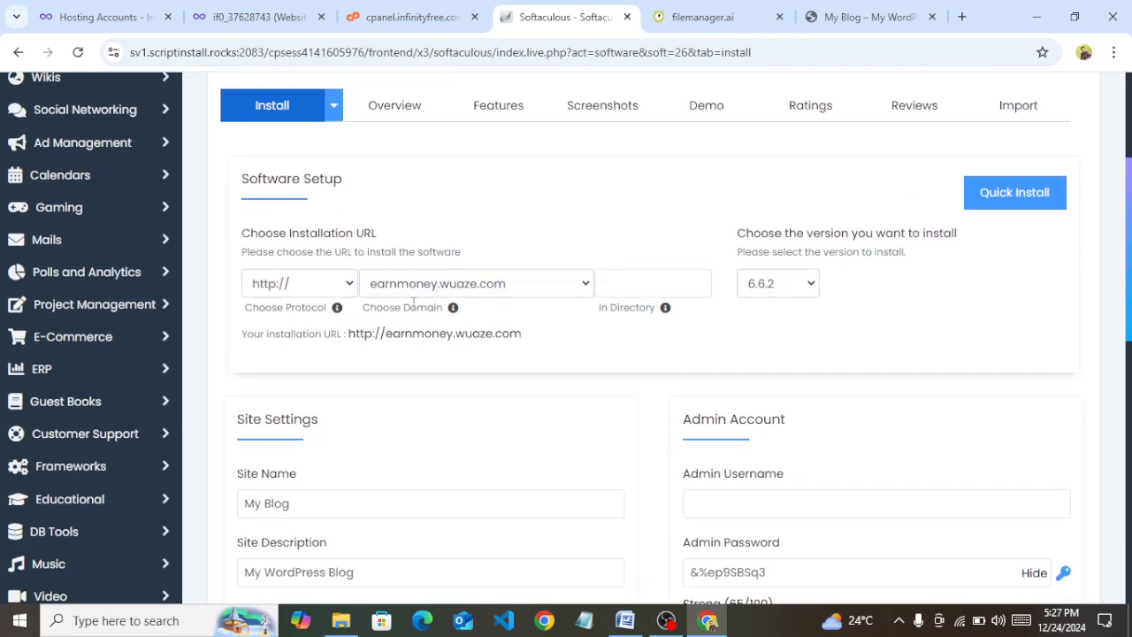
left_click(460, 287)
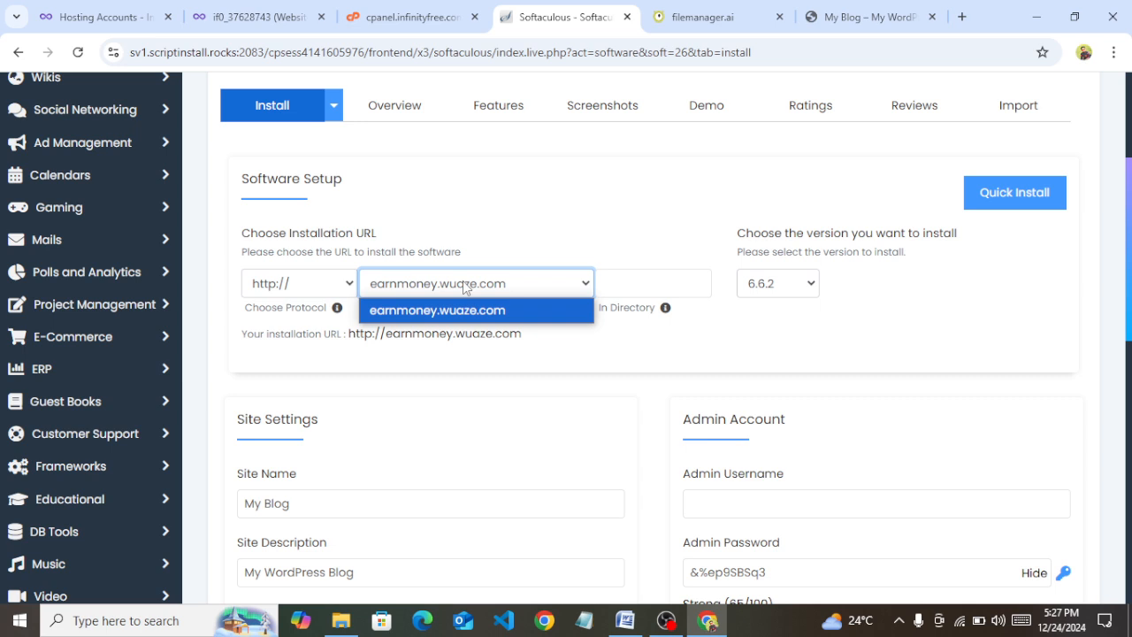
left_click(456, 230)
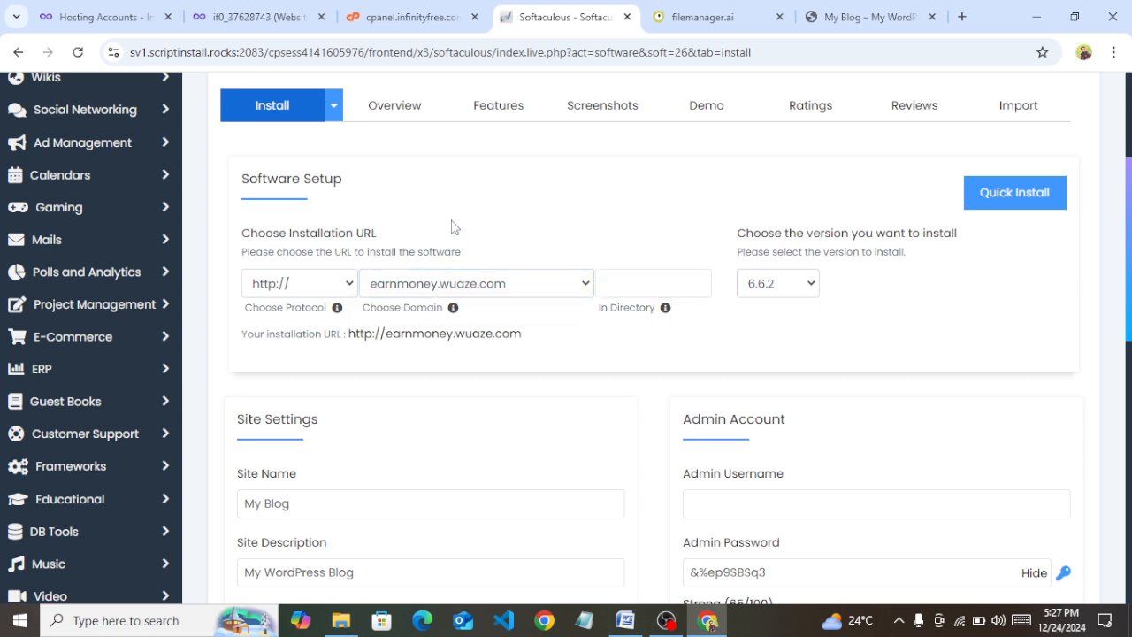
left_click(472, 285)
key("Tab")
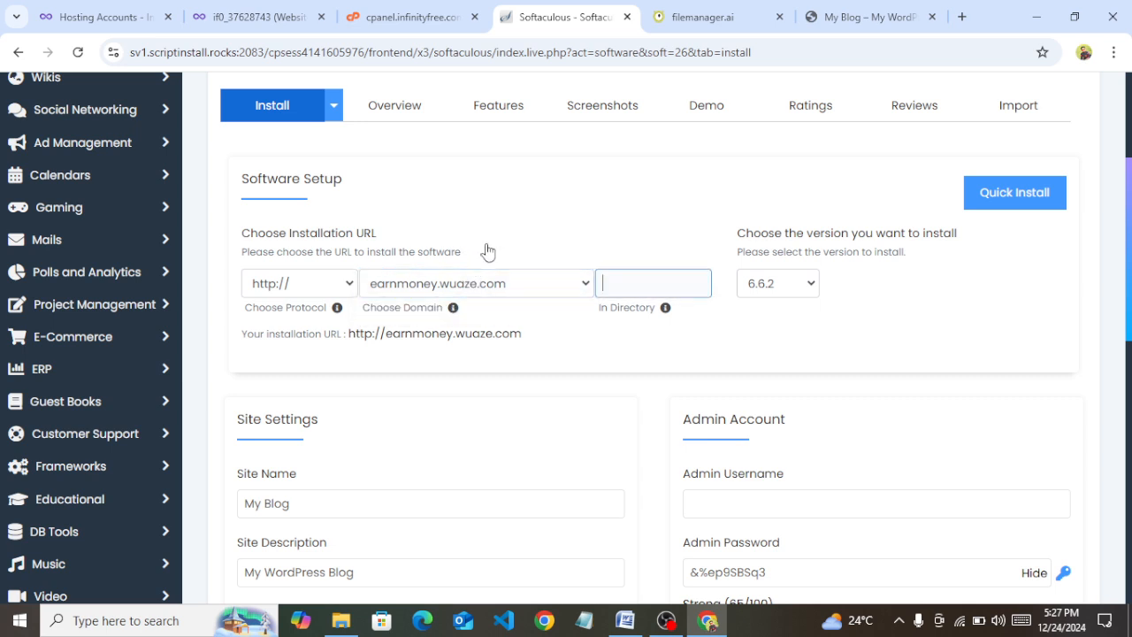
left_click(495, 285)
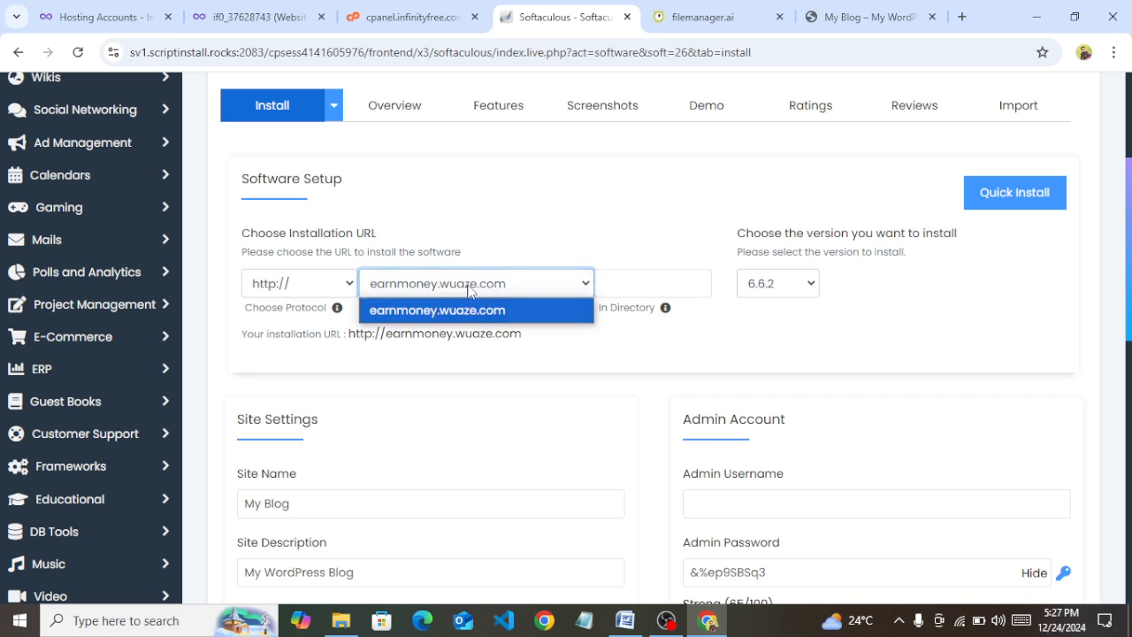
left_click(459, 232)
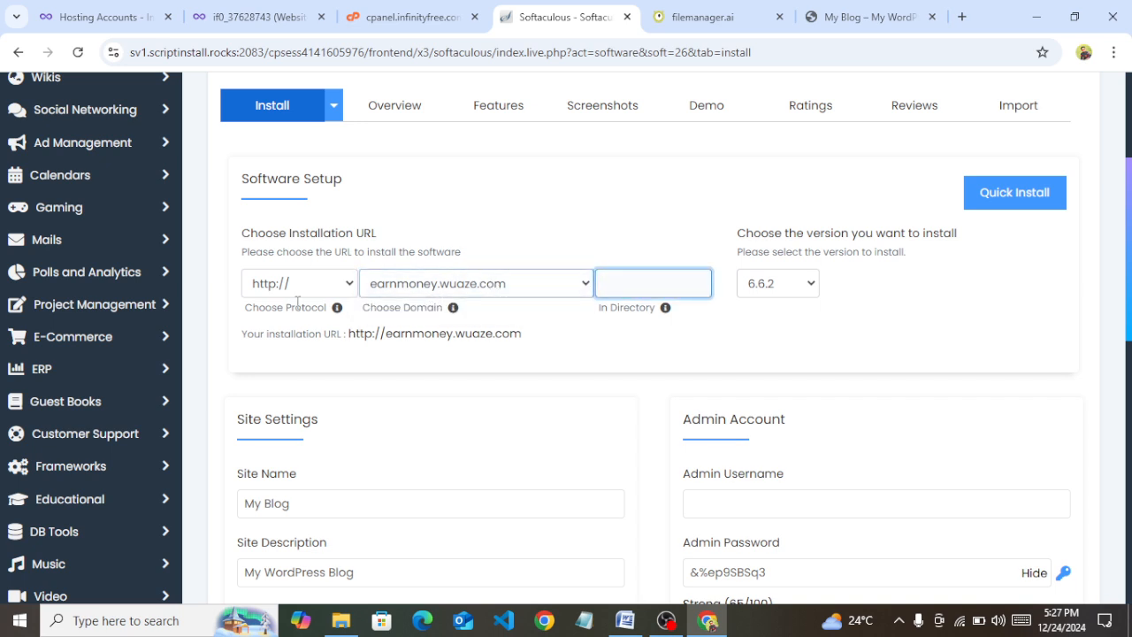
Step: Replace the site name with the owner's name
scroll(377, 386, "down", 1)
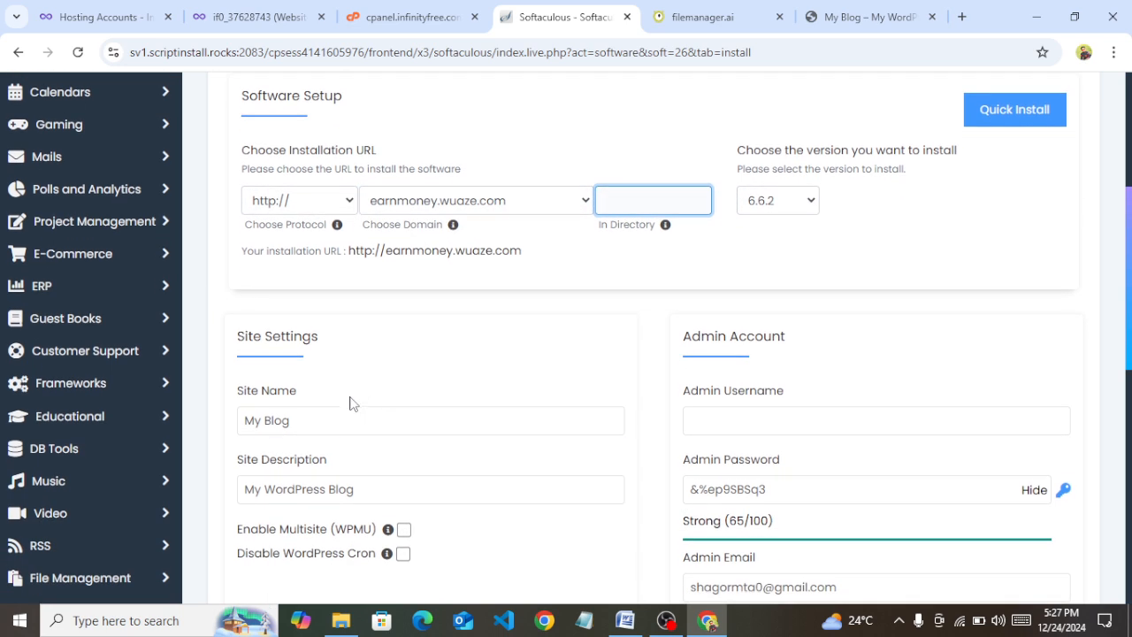
key("Tab")
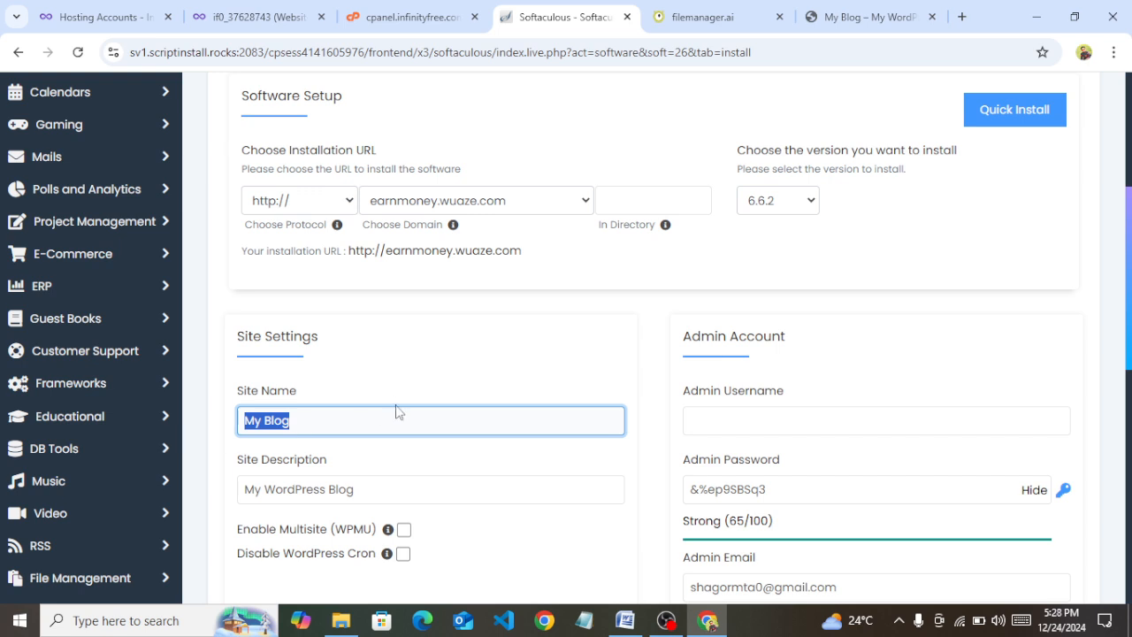
type("Mo")
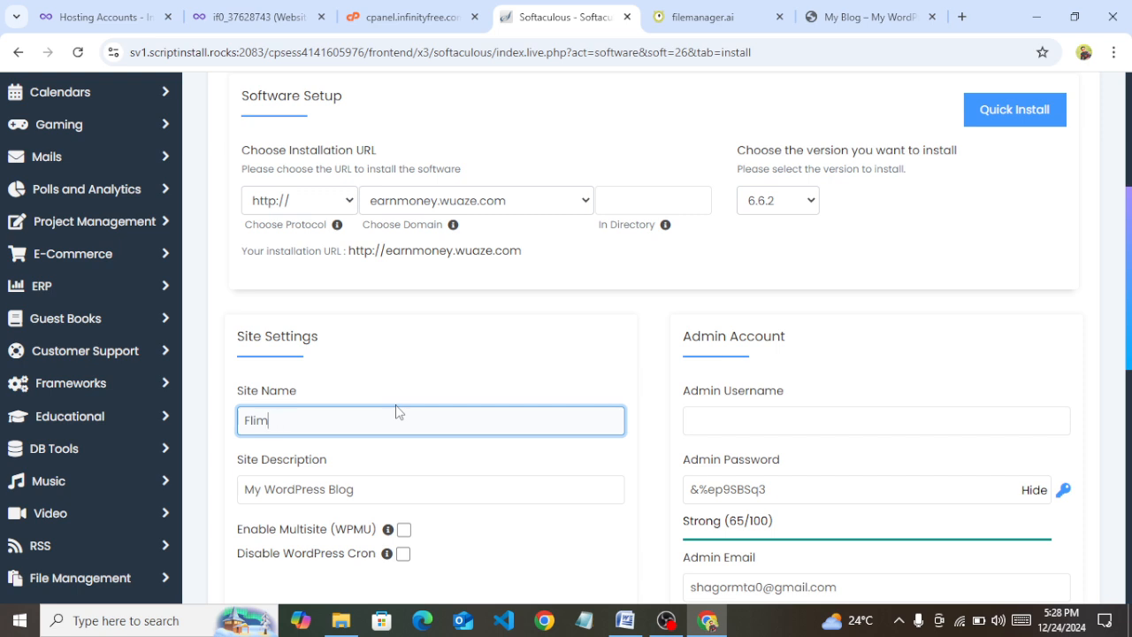
key("BackSpace")
key("BackSpace")
key("BackSpace")
key("BackSpace")
type("Mahin B")
Step: Replace the site description with the text 'Hell'
left_click_drag(384, 490, 224, 483)
scroll(299, 478, "down", 2)
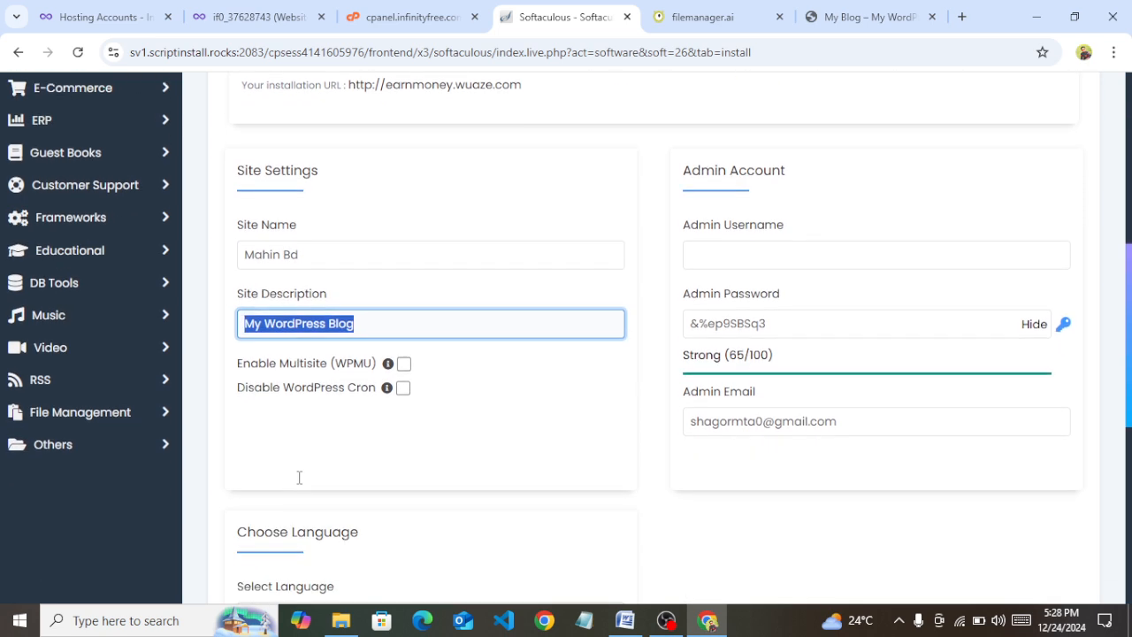
left_click(387, 330)
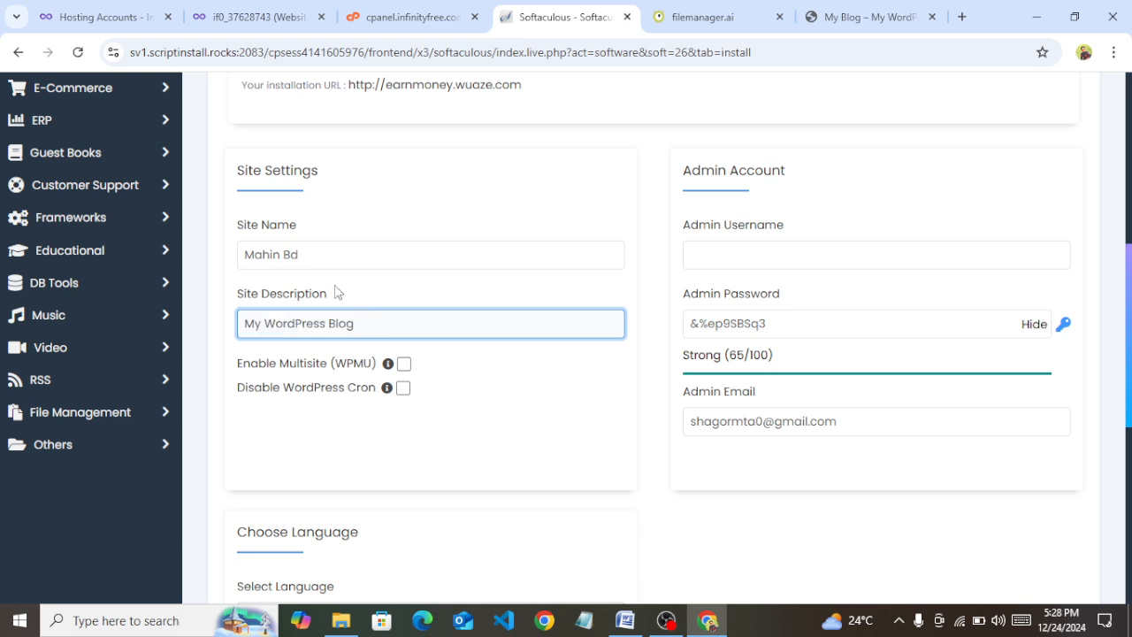
left_click_drag(405, 327, 235, 348)
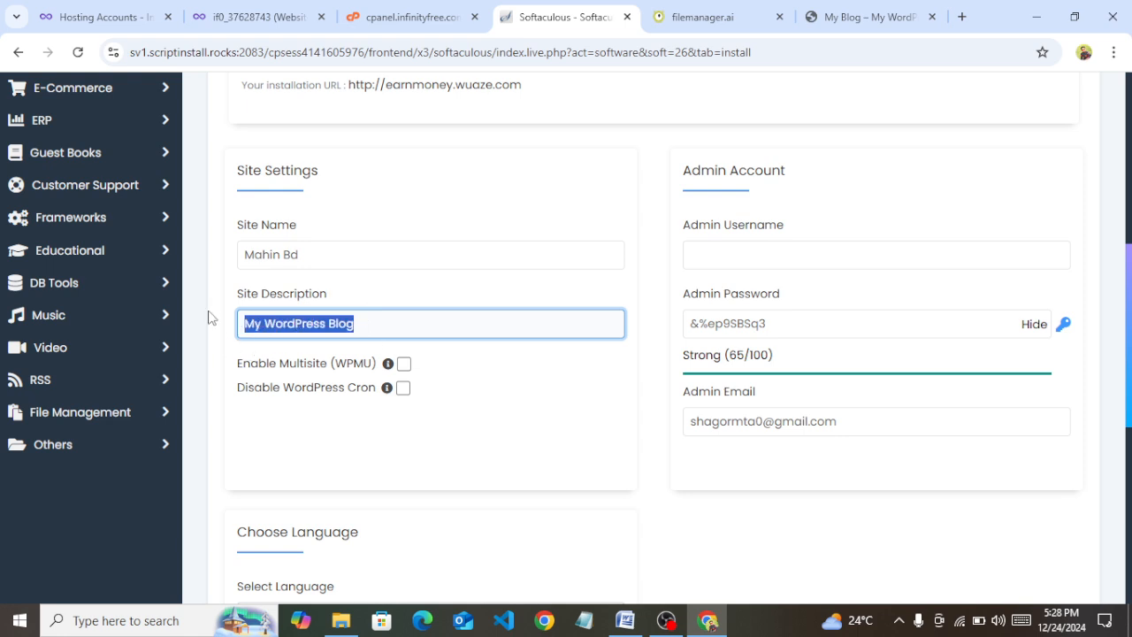
type("Hello I am Mahin Bd")
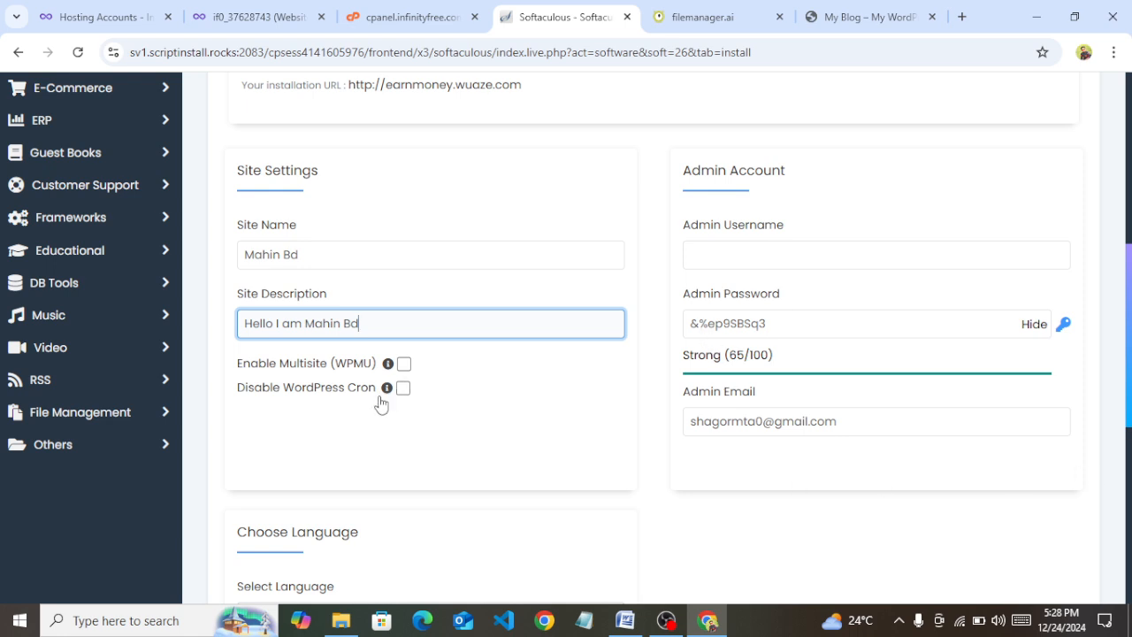
scroll(380, 404, "down", 1)
scroll(569, 391, "up", 2)
Step: Accept the suggested admin username and replace the admin password with a new one
left_click(777, 329)
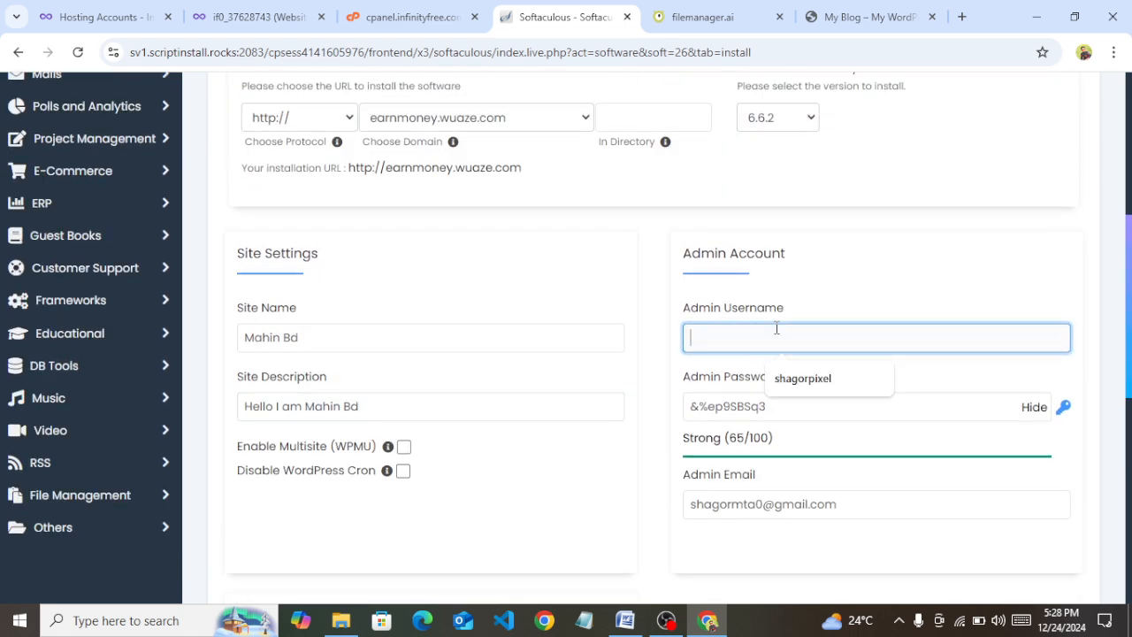
left_click(805, 379)
left_click(809, 406)
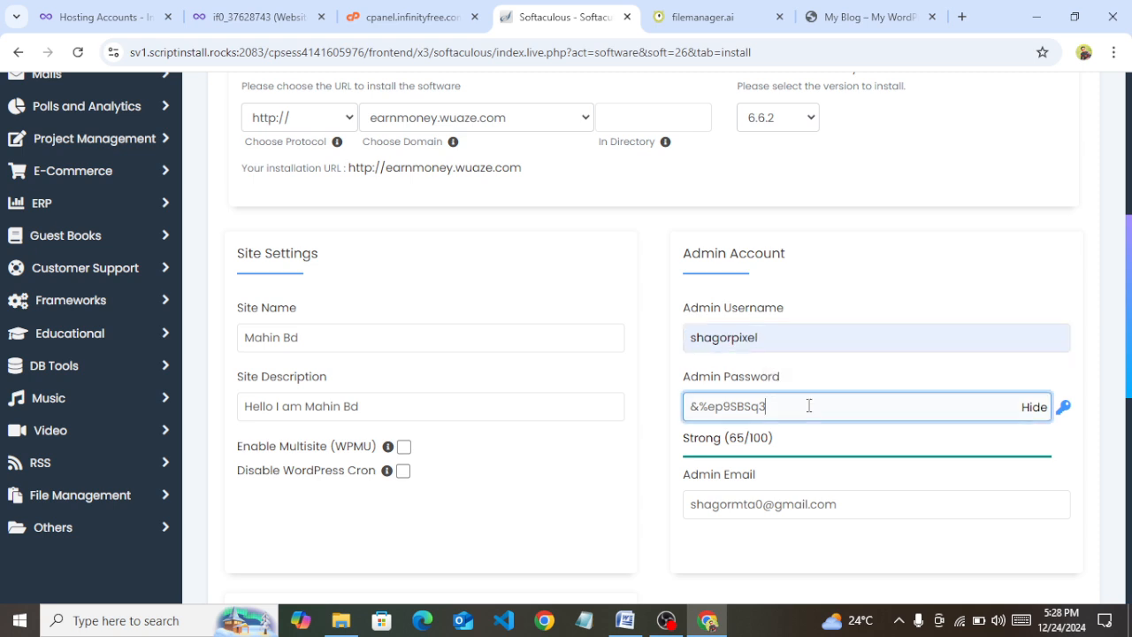
key("ctrl+a")
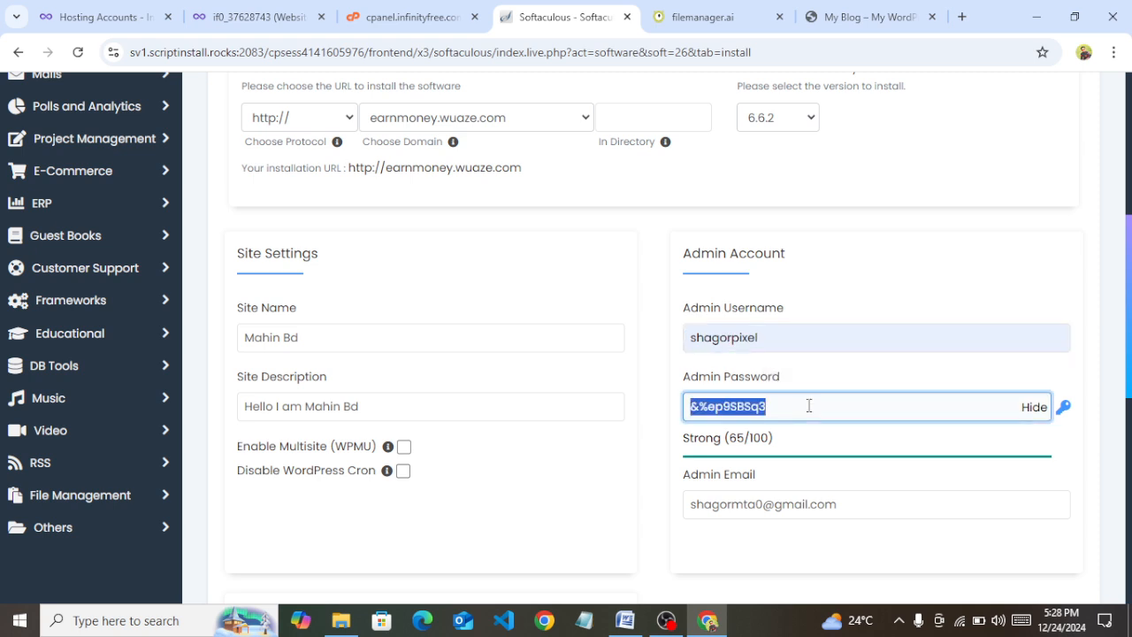
key("BackSpace")
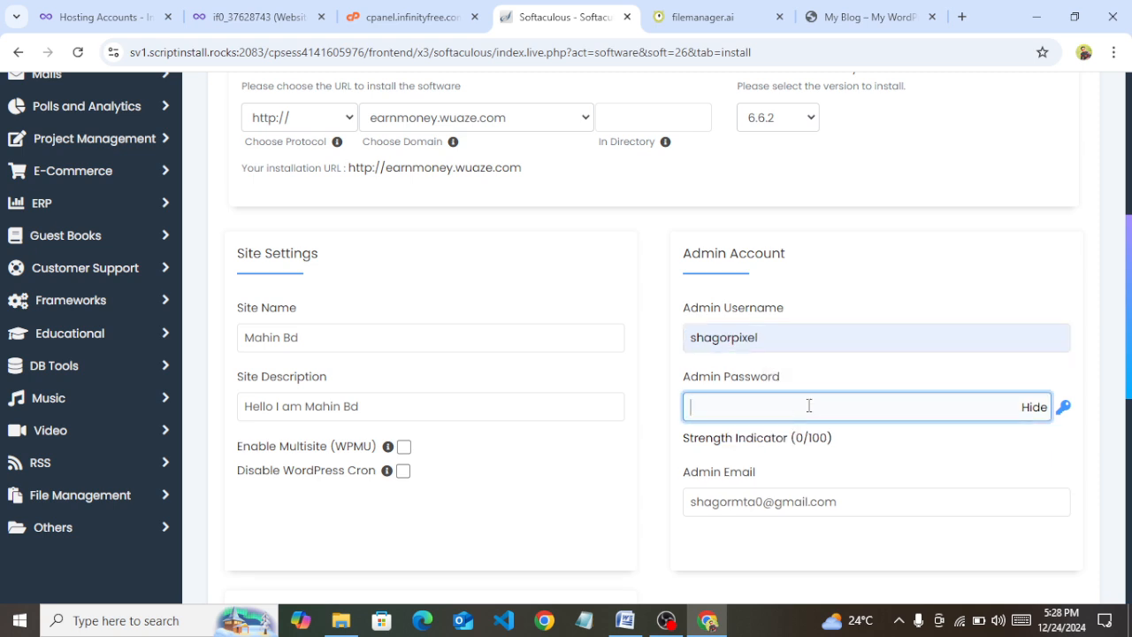
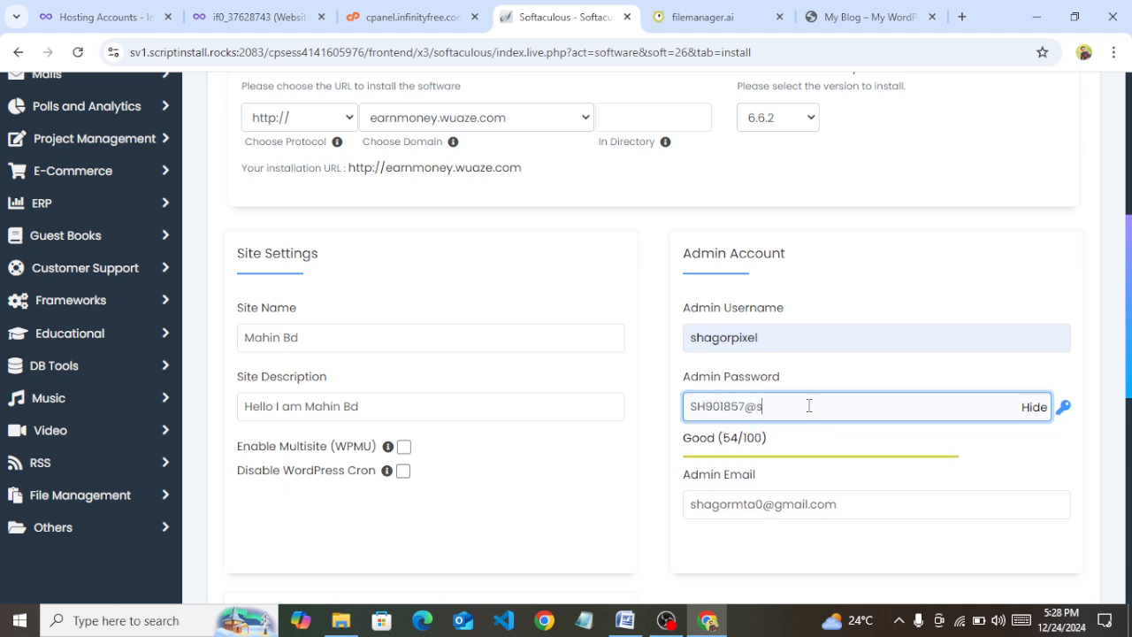
Step: Try the key-icon password generator, then discard it and type your own strong password masked
left_click(1064, 407)
left_click(1063, 409)
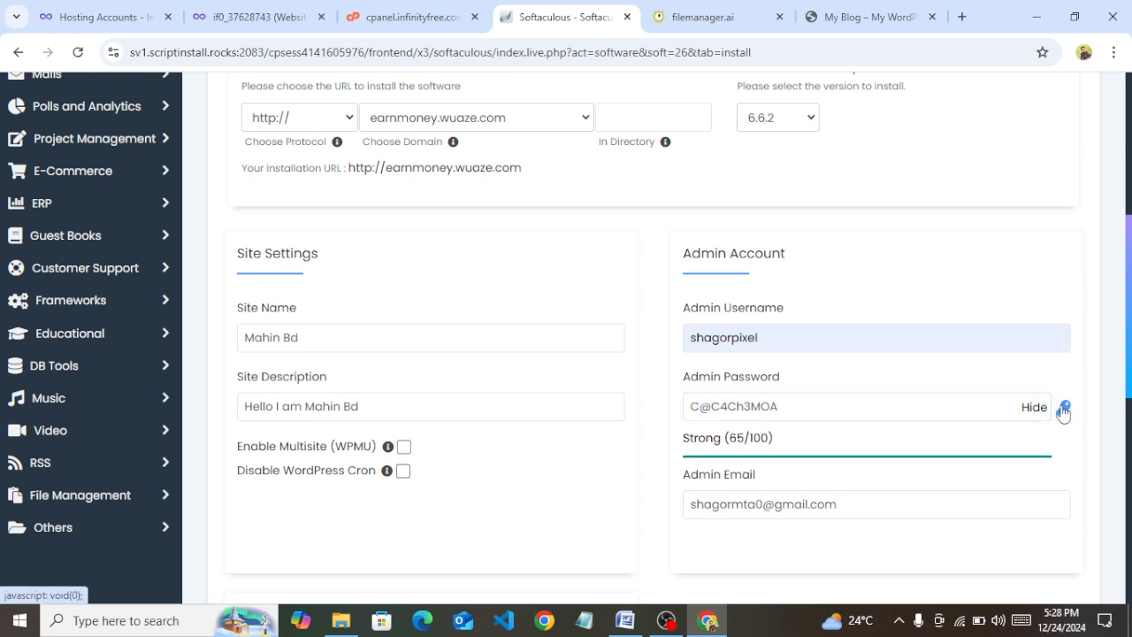
left_click(1064, 412)
double_click(759, 405)
double_click(743, 402)
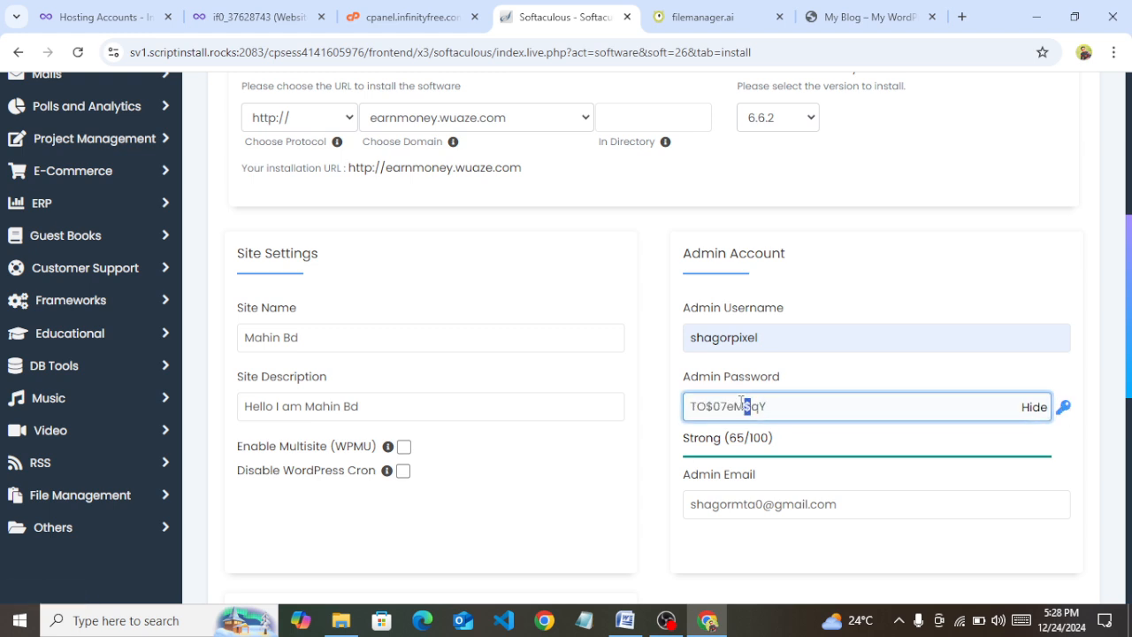
triple_click(812, 404)
key("BackSpace")
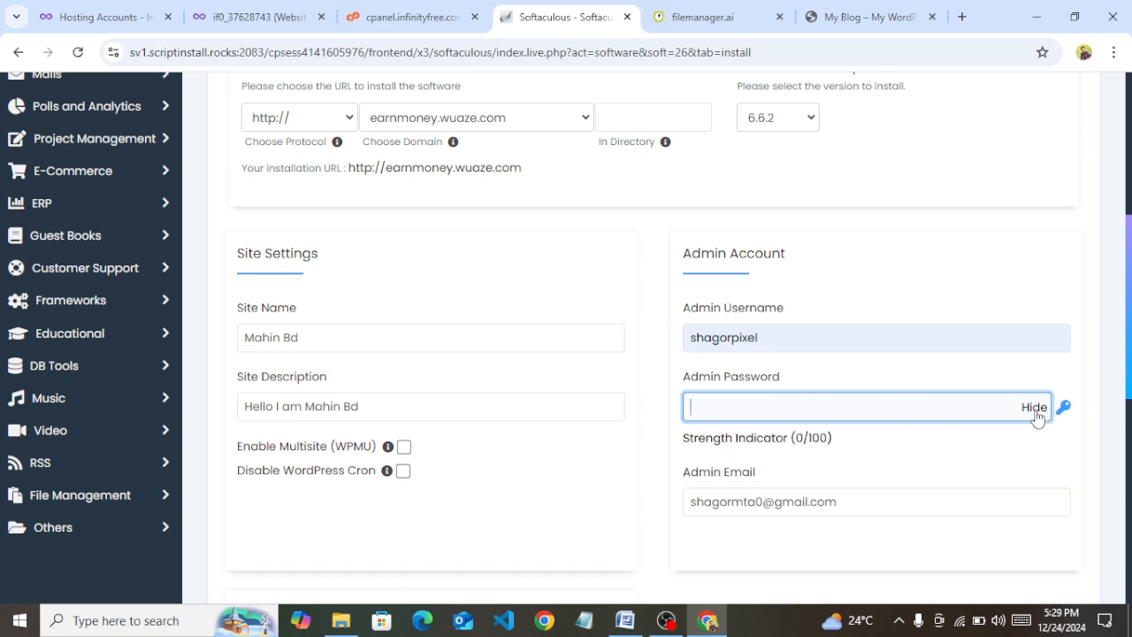
left_click(1035, 409)
left_click(818, 403)
type("•••••")
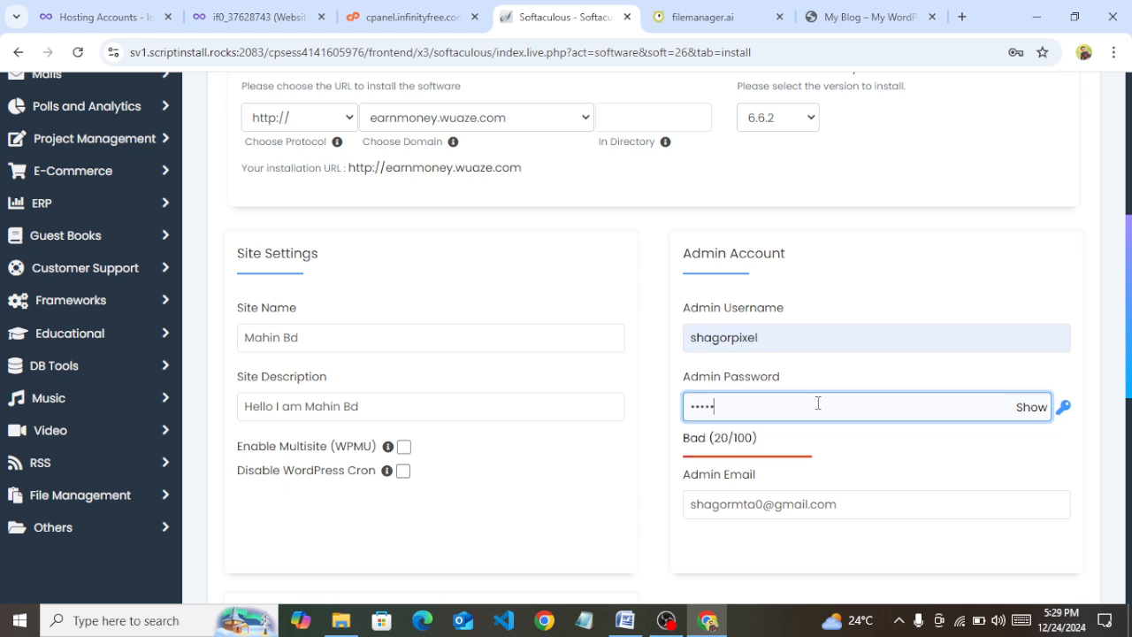
type("••••")
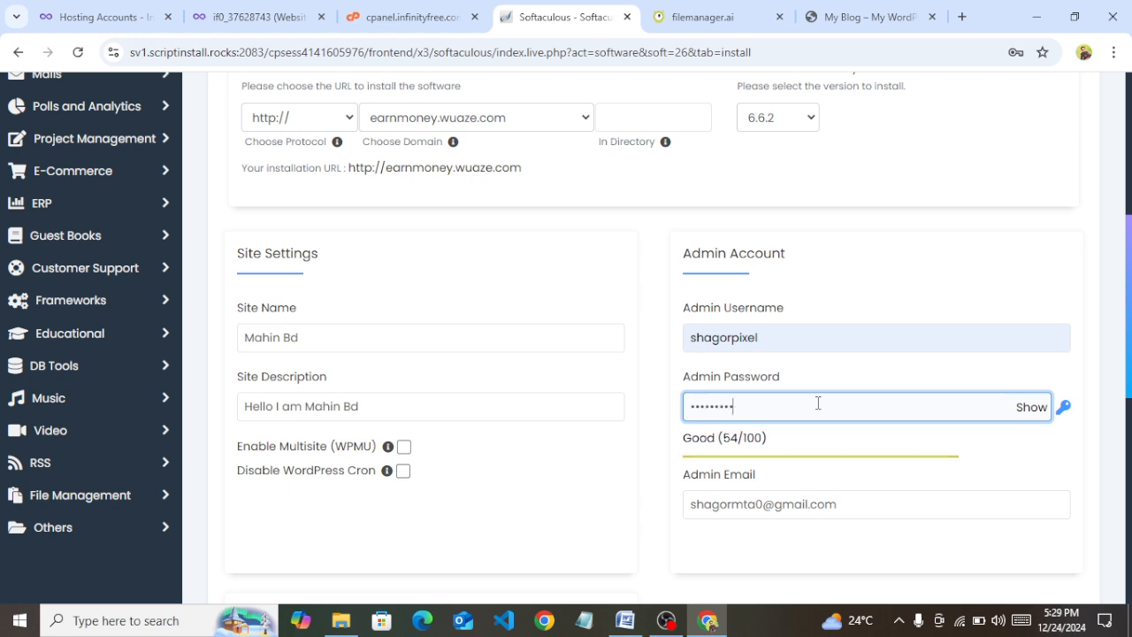
type("•")
Step: Review the admin email address and scroll down to the Install button
scroll(818, 403, "down", 2)
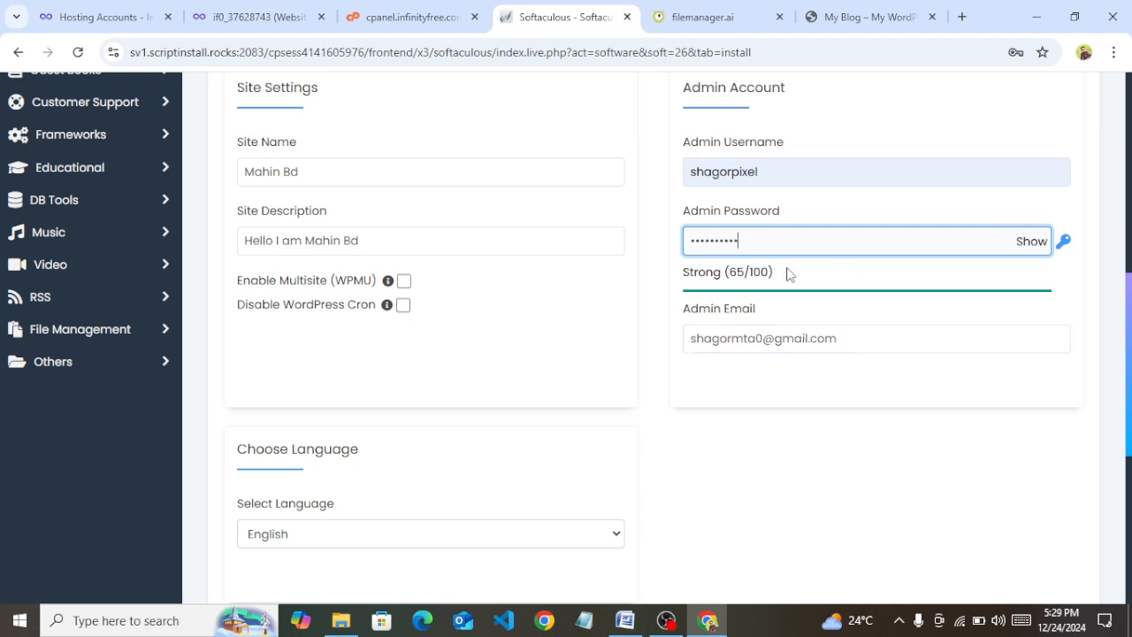
left_click(900, 337)
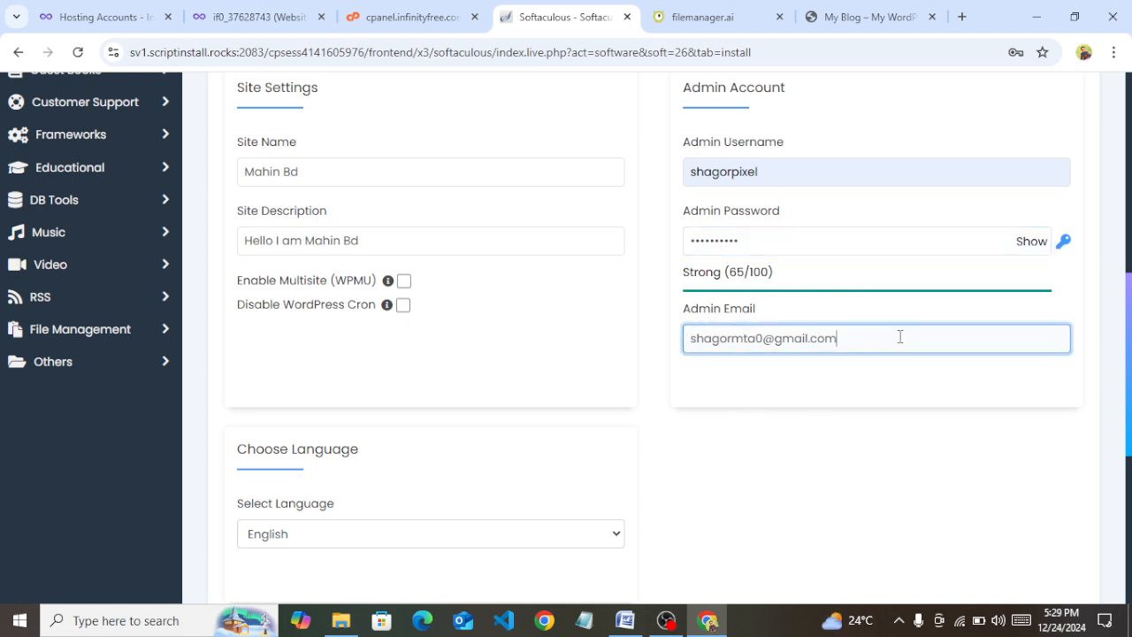
left_click_drag(935, 329, 668, 340)
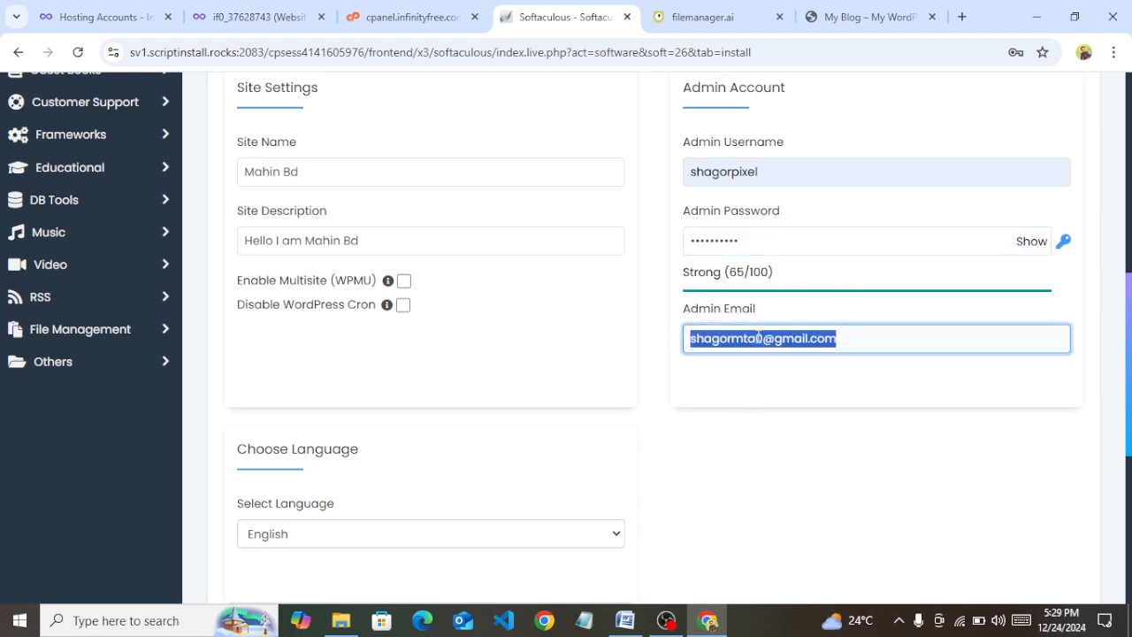
left_click(903, 333)
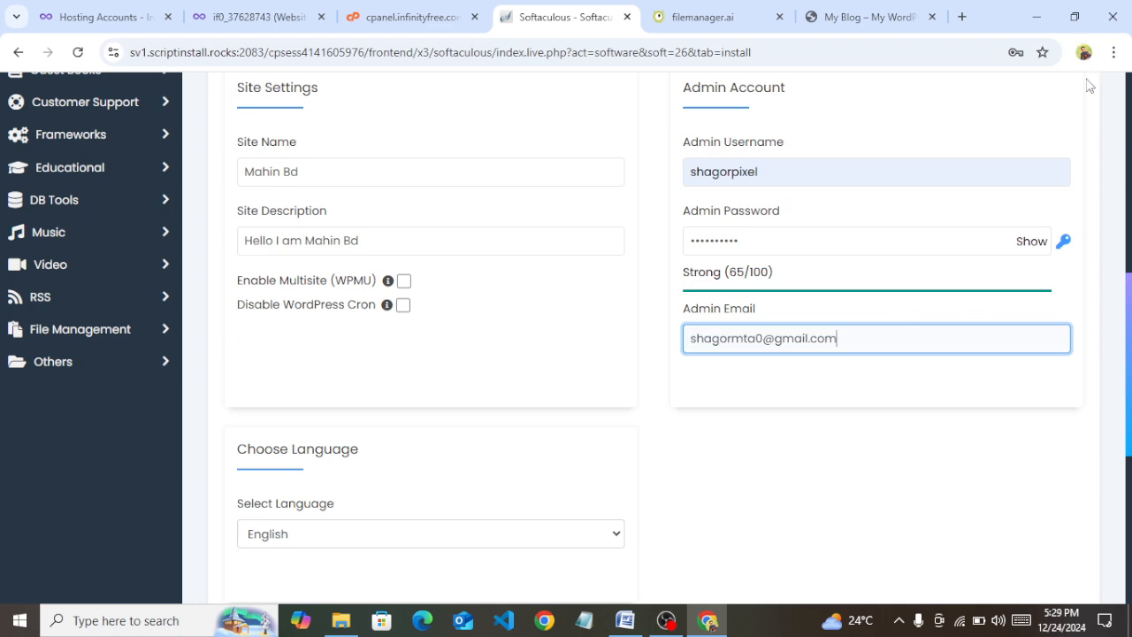
scroll(925, 265, "down", 1)
scroll(924, 270, "down", 6)
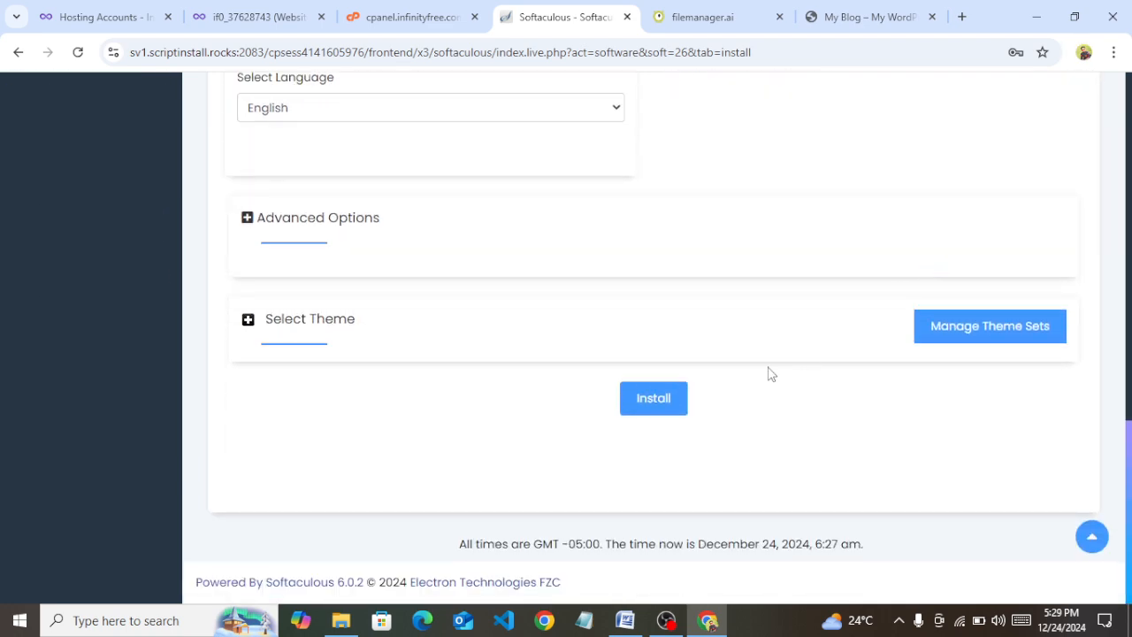
Step: Submit the WordPress installation and save the admin login in Chrome
left_click(654, 400)
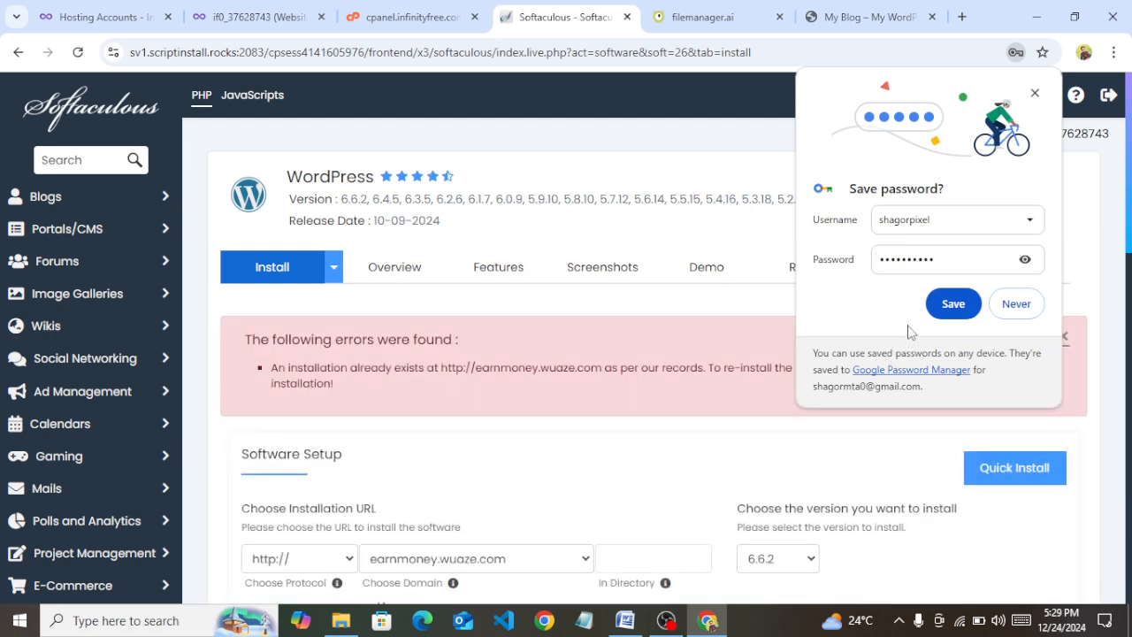
left_click(954, 303)
scroll(888, 341, "down", 4)
scroll(887, 340, "down", 8)
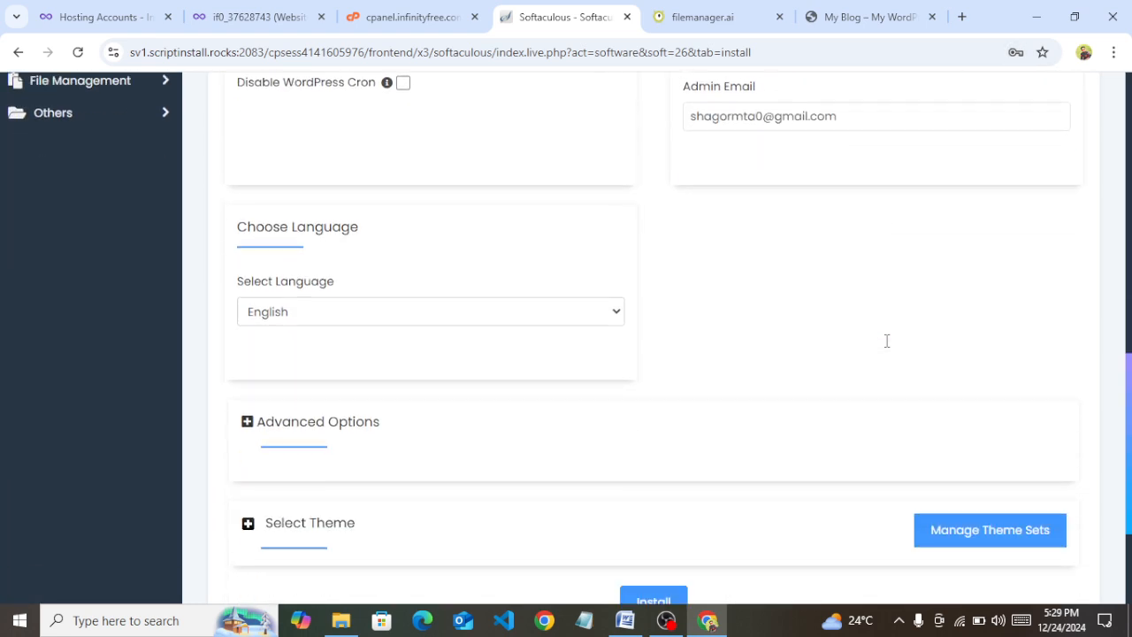
Step: Reload the install form after the already-installed error for earnmoney.wuaze.com
scroll(571, 343, "up", 3)
scroll(571, 342, "up", 4)
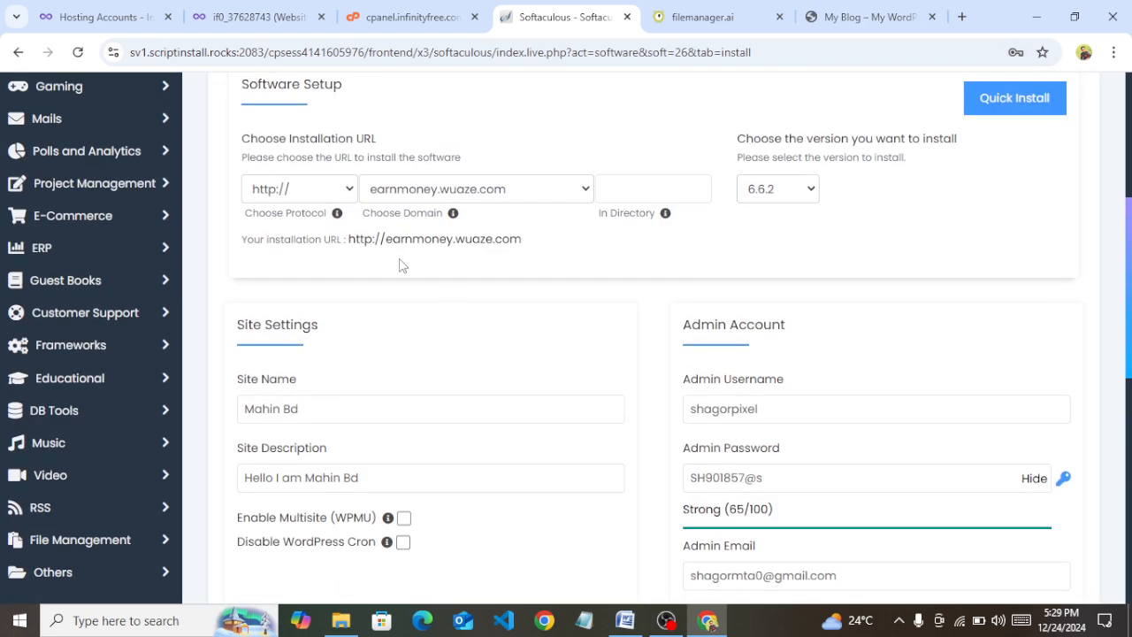
left_click(77, 53)
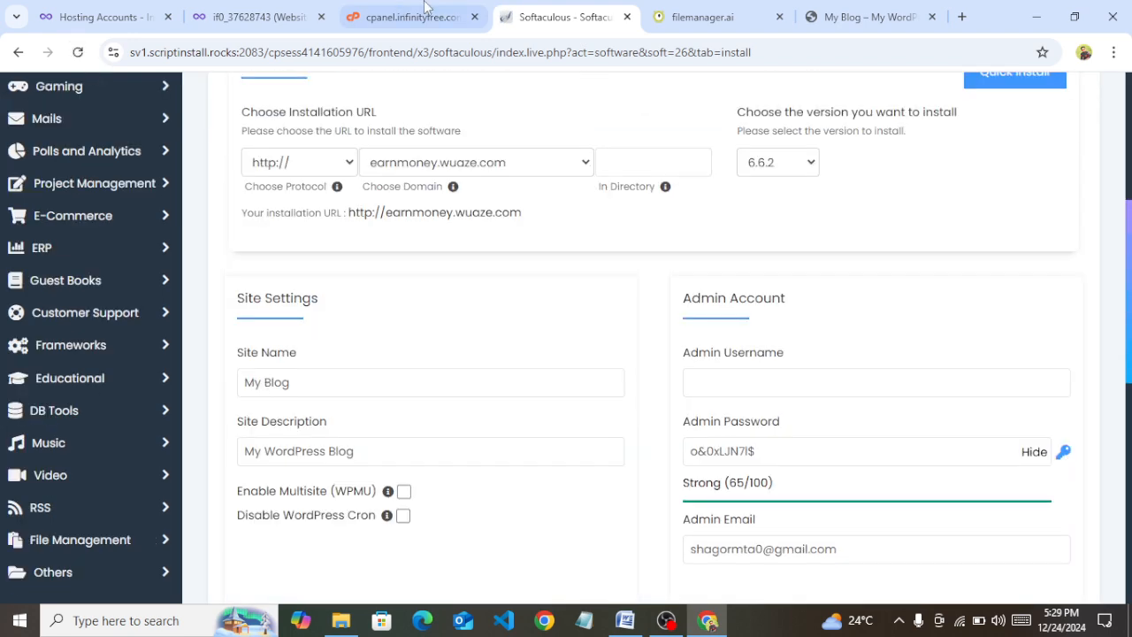
left_click(451, 9)
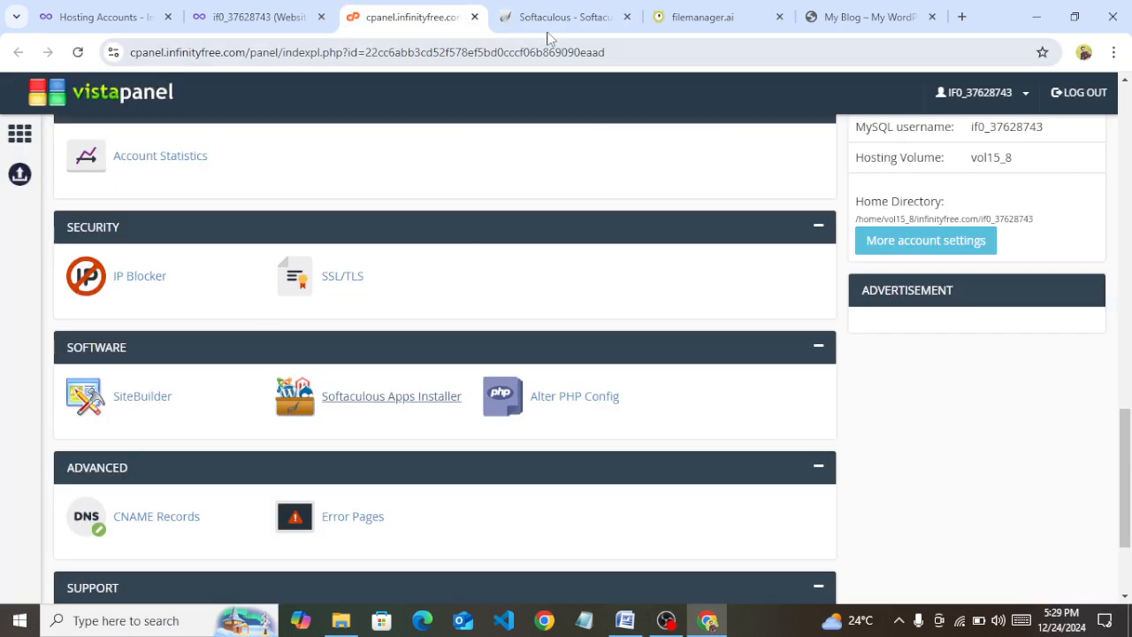
Step: Refresh the hosting accounts list and open the makemoney2.wuaze.com account
left_click(213, 13)
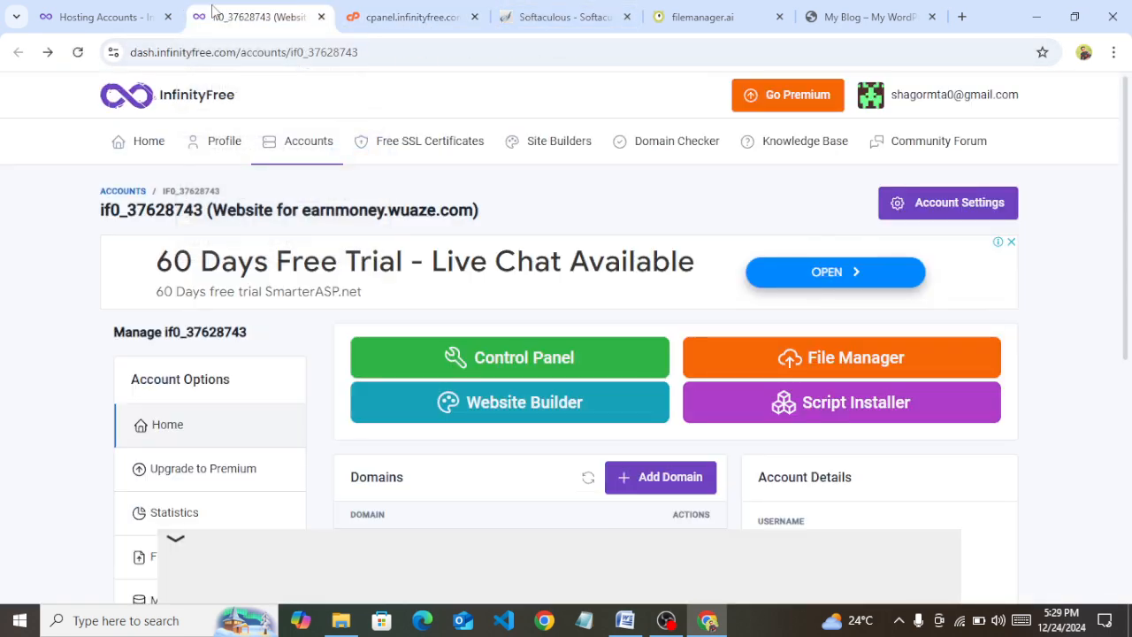
left_click(144, 8)
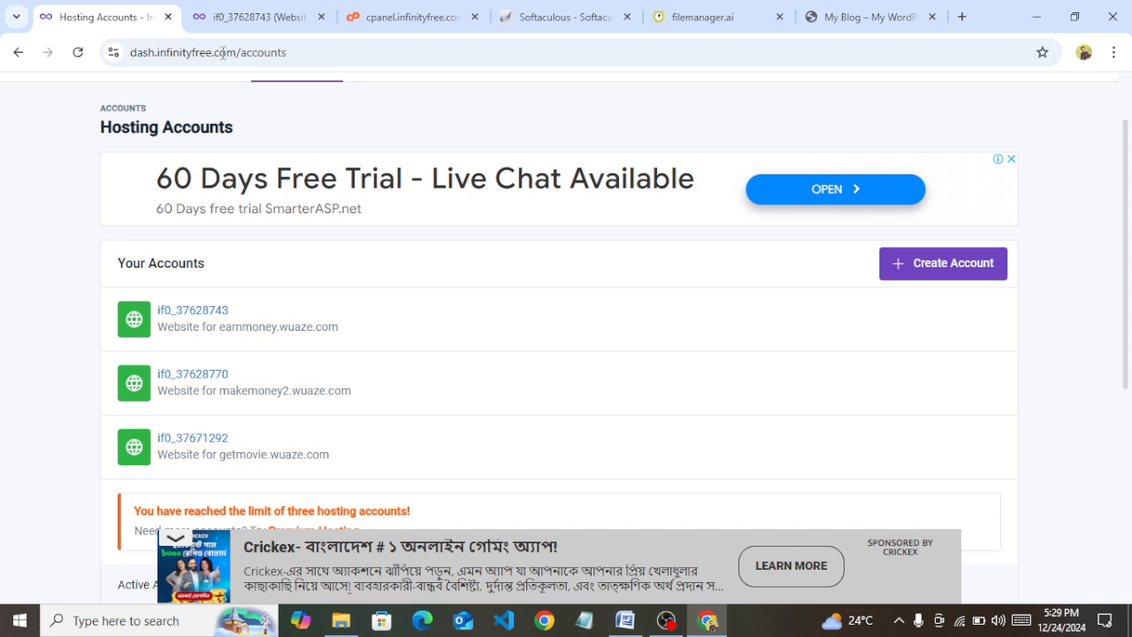
left_click(77, 53)
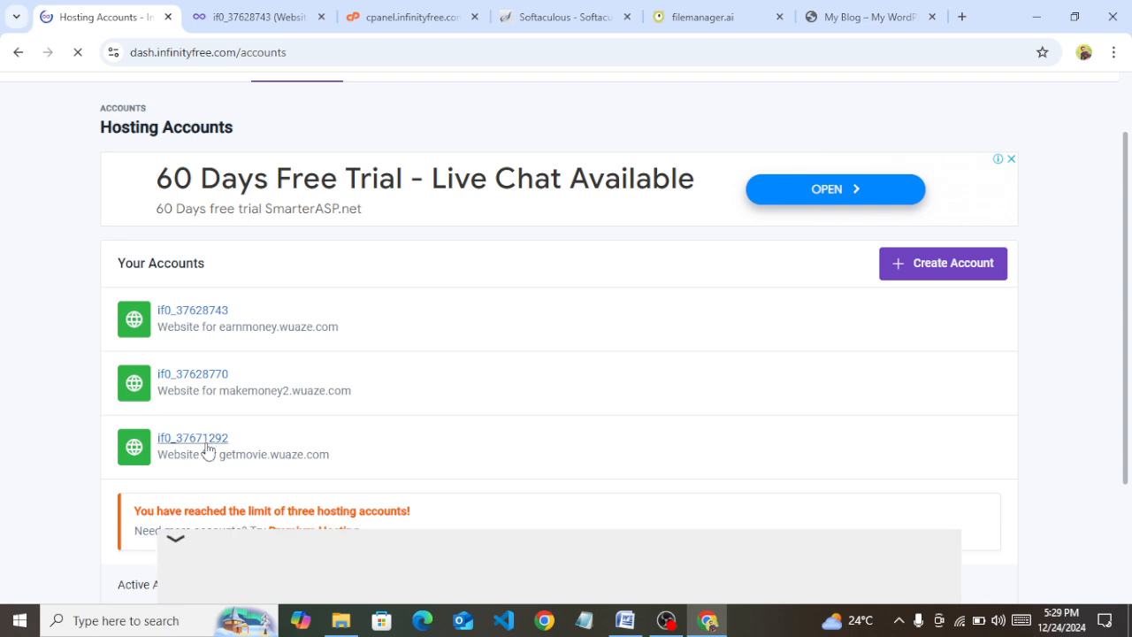
left_click(195, 375)
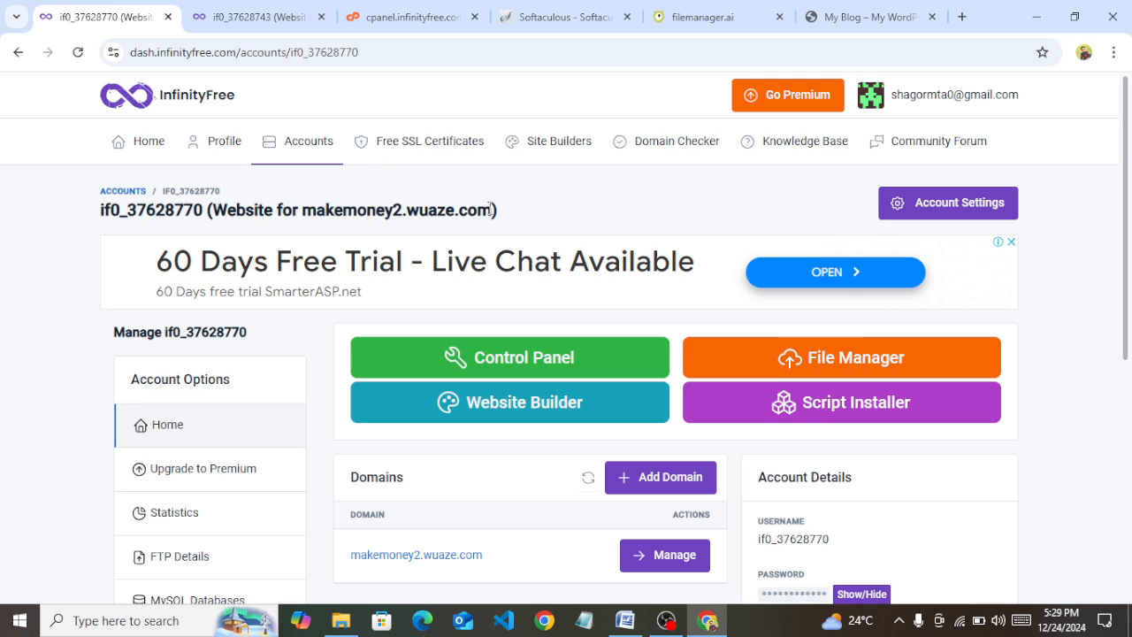
left_click_drag(490, 210, 458, 229)
key("ctrl+c")
left_click(334, 218)
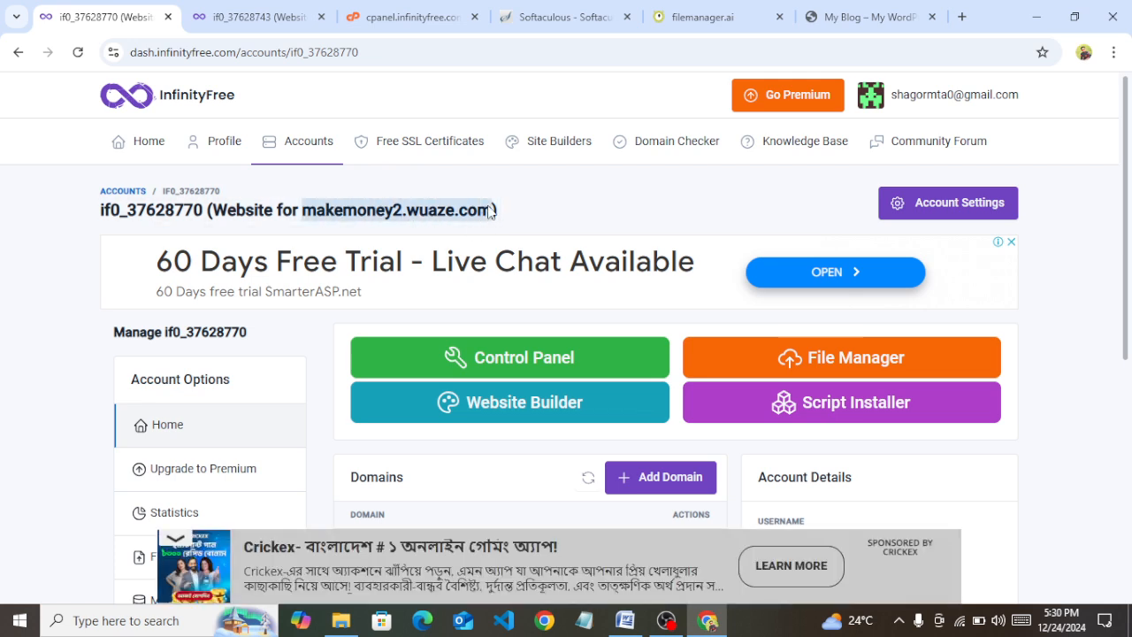
Step: Close the earnmoney account, control panel and Softaculous tabs
left_click(301, 17)
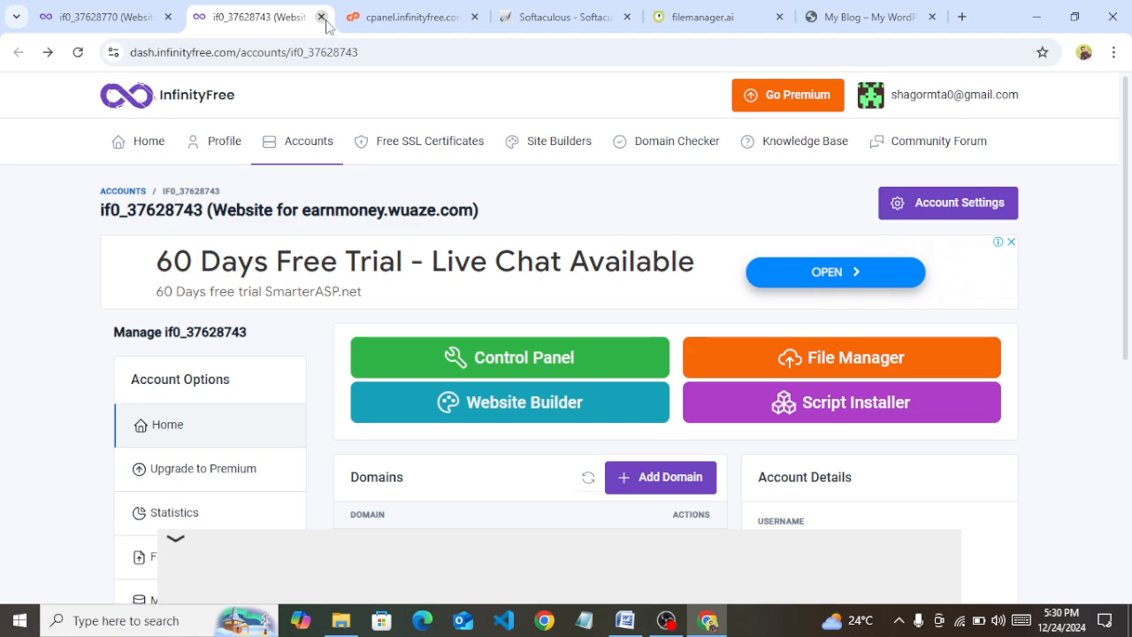
left_click(321, 17)
left_click(321, 17)
left_click(322, 17)
Step: Close the file manager and My Blog tabs, leaving a new empty tab
left_click(321, 17)
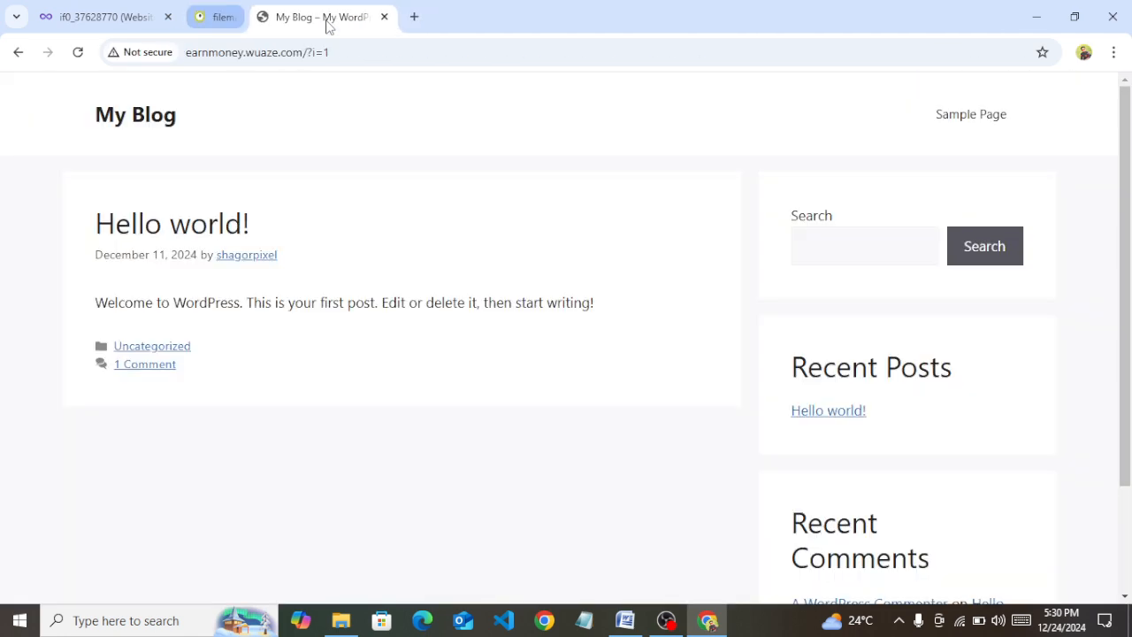
left_click(352, 17)
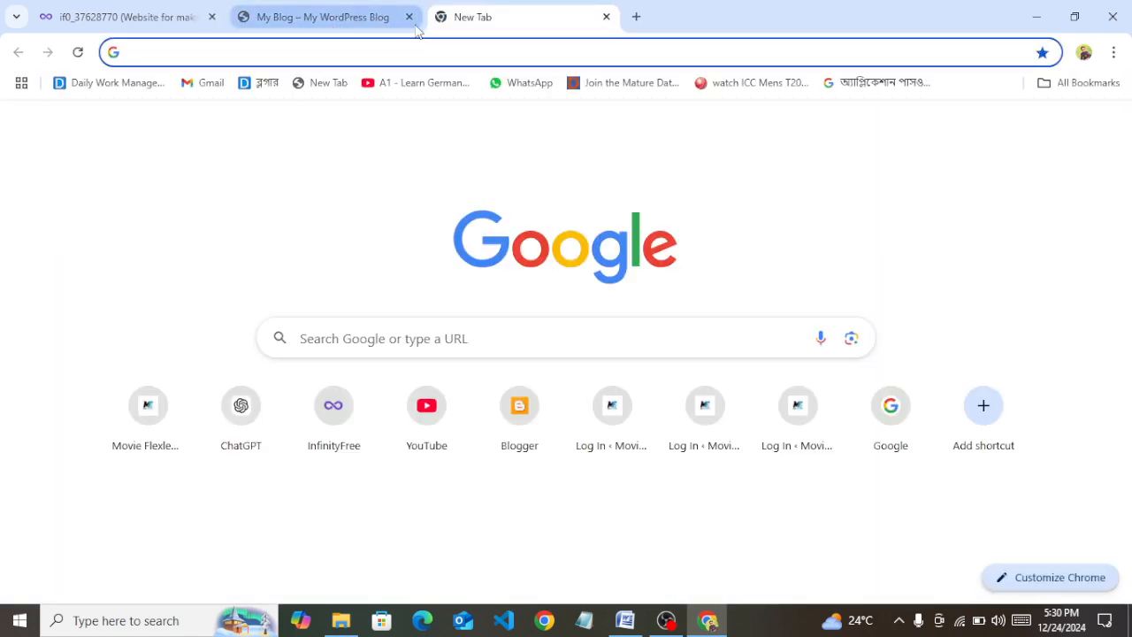
left_click(396, 17)
left_click(407, 16)
Step: Load makemoney2.wuaze.com in the new tab, then return to the hosting account
key("ctrl+v")
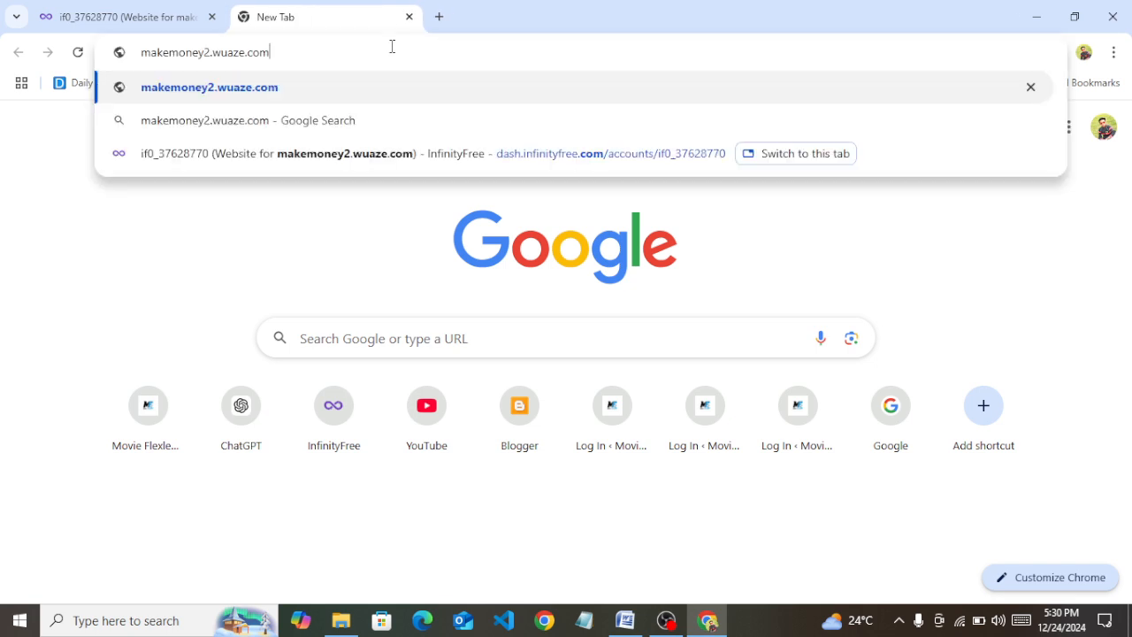
key("Return")
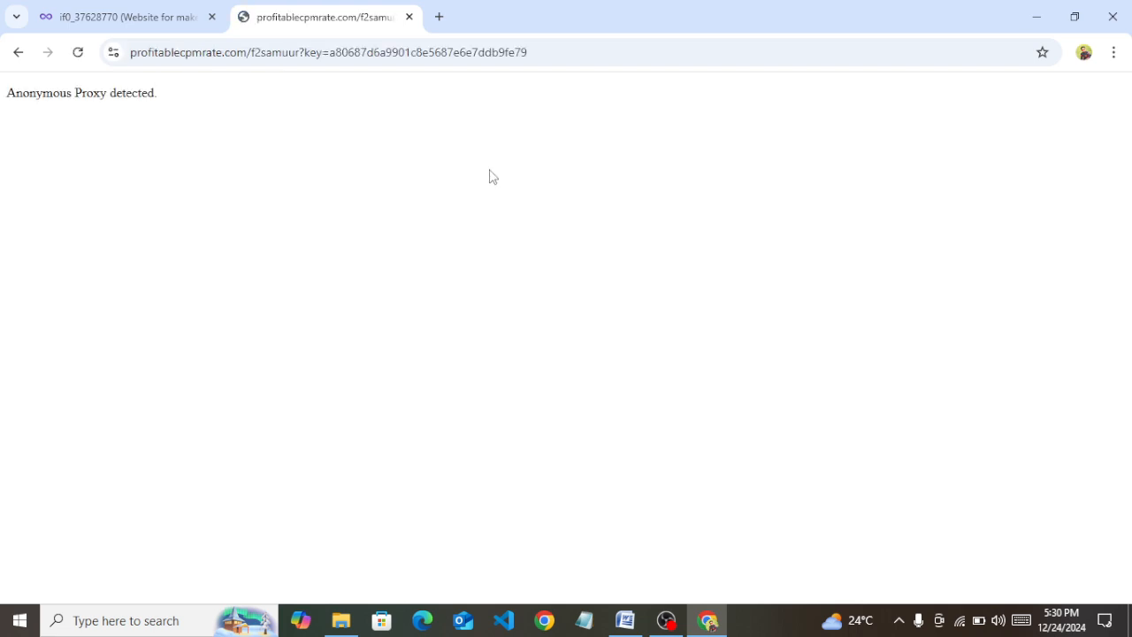
left_click(162, 9)
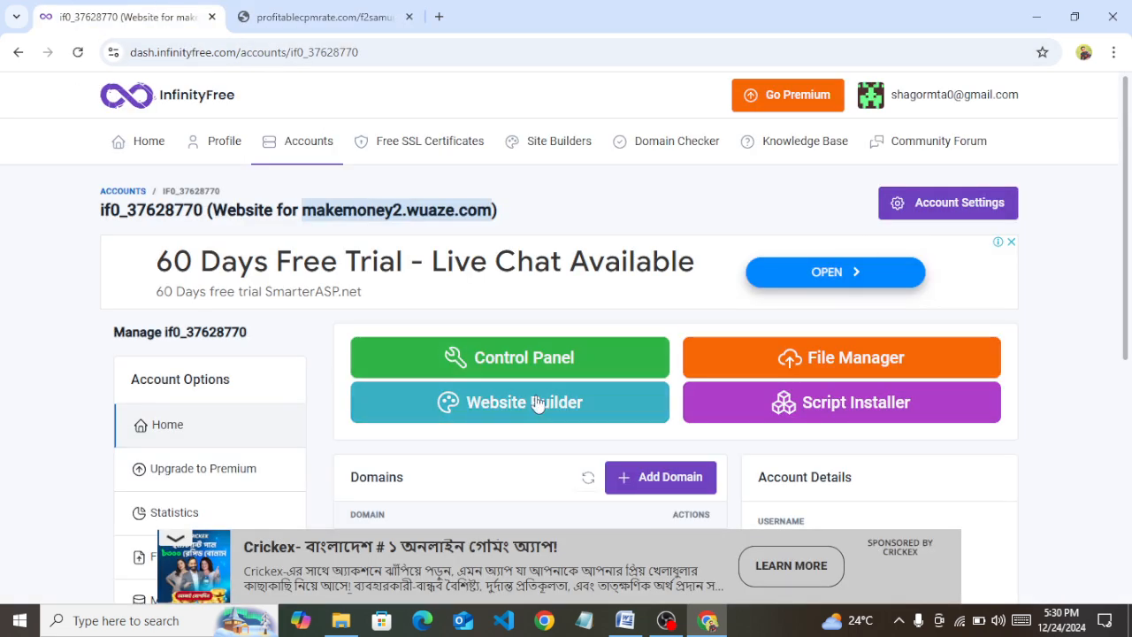
Step: Open the makemoney2.wuaze.com VistaPanel in a new tab and scroll through its file, database and software sections
scroll(538, 403, "down", 3)
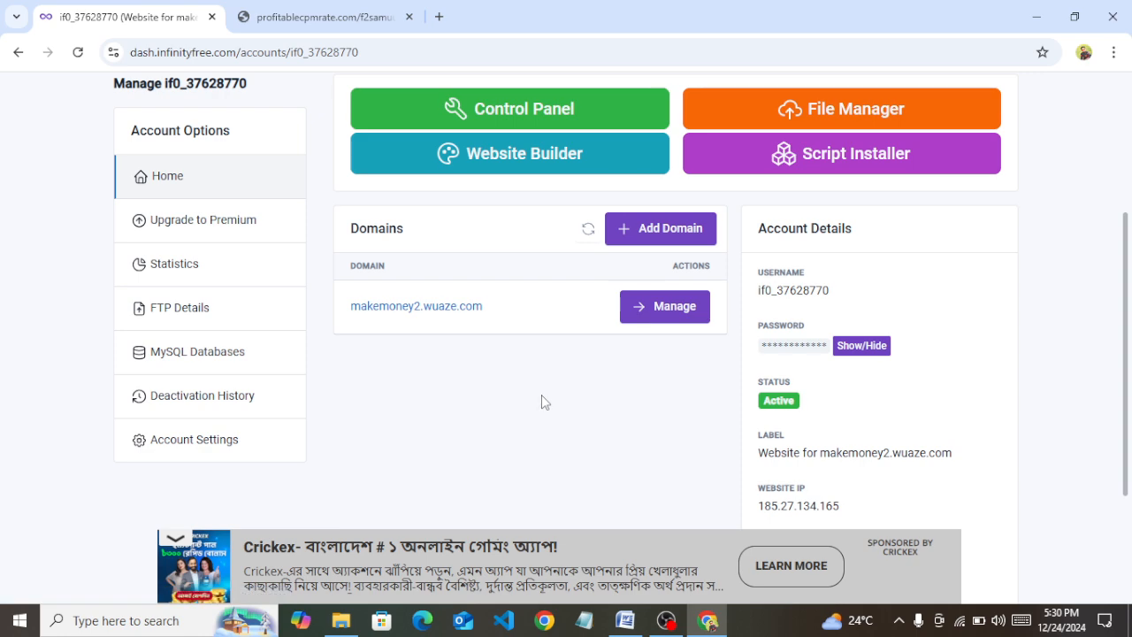
scroll(583, 331, "up", 3)
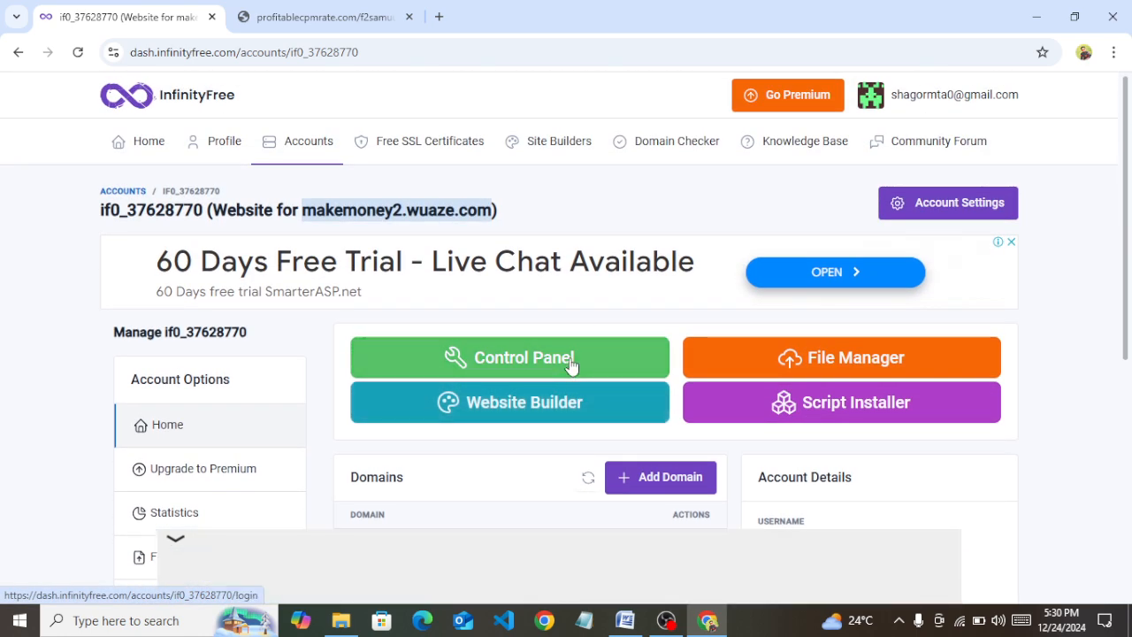
left_click(571, 363)
left_click(314, 15)
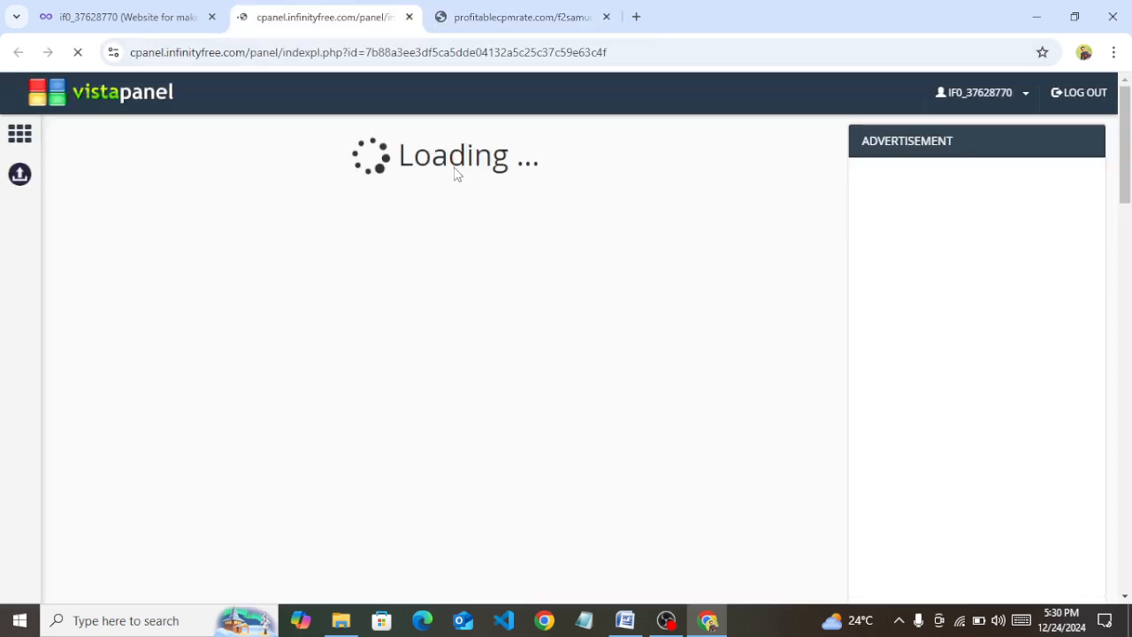
scroll(487, 360, "down", 6)
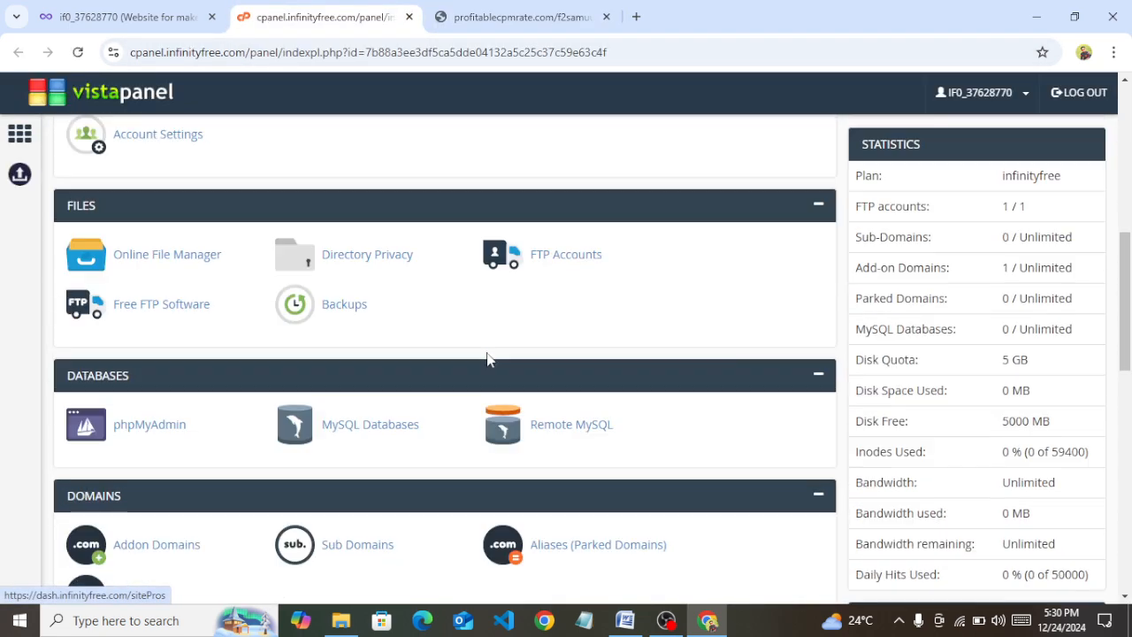
scroll(486, 353, "up", 1)
scroll(487, 353, "down", 8)
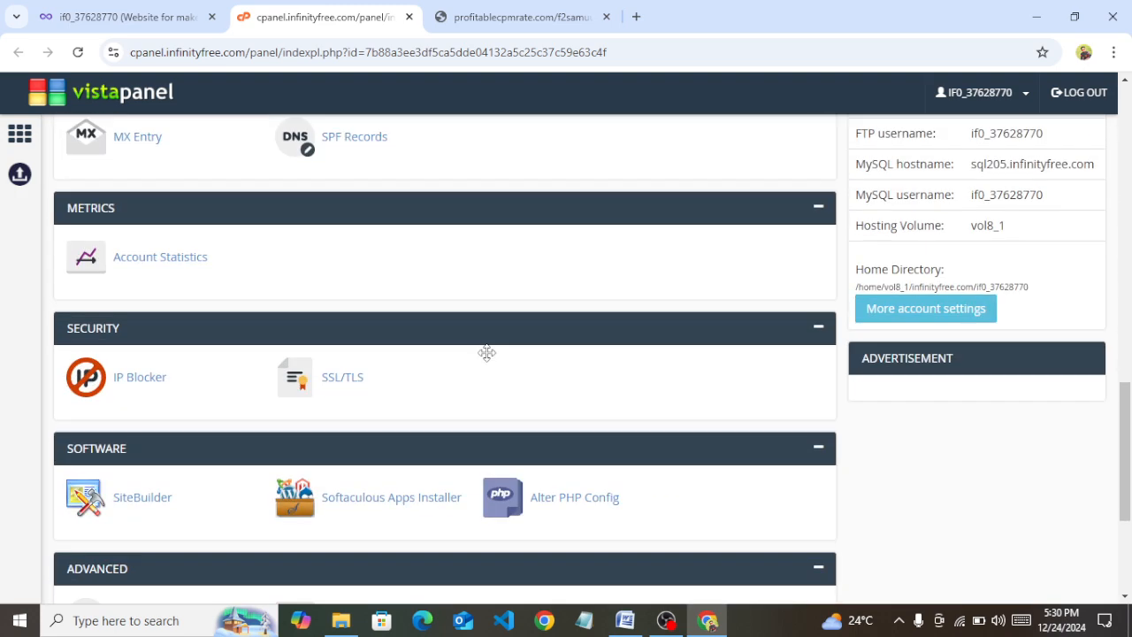
scroll(486, 353, "down", 3)
scroll(487, 353, "up", 3)
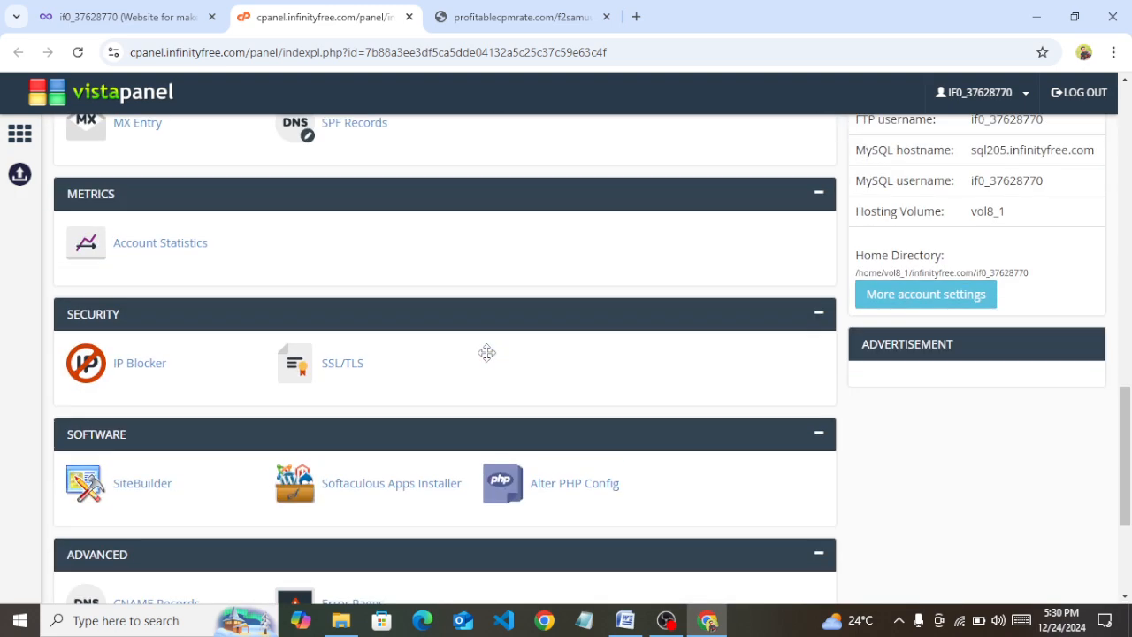
scroll(247, 395, "down", 3)
scroll(247, 395, "up", 6)
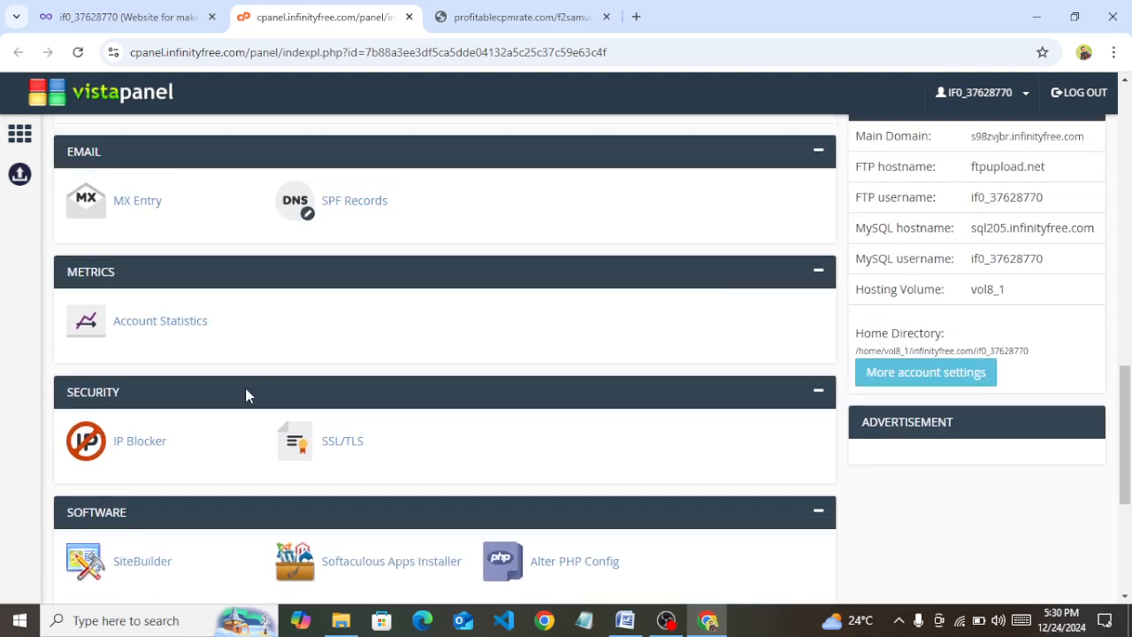
scroll(248, 396, "up", 5)
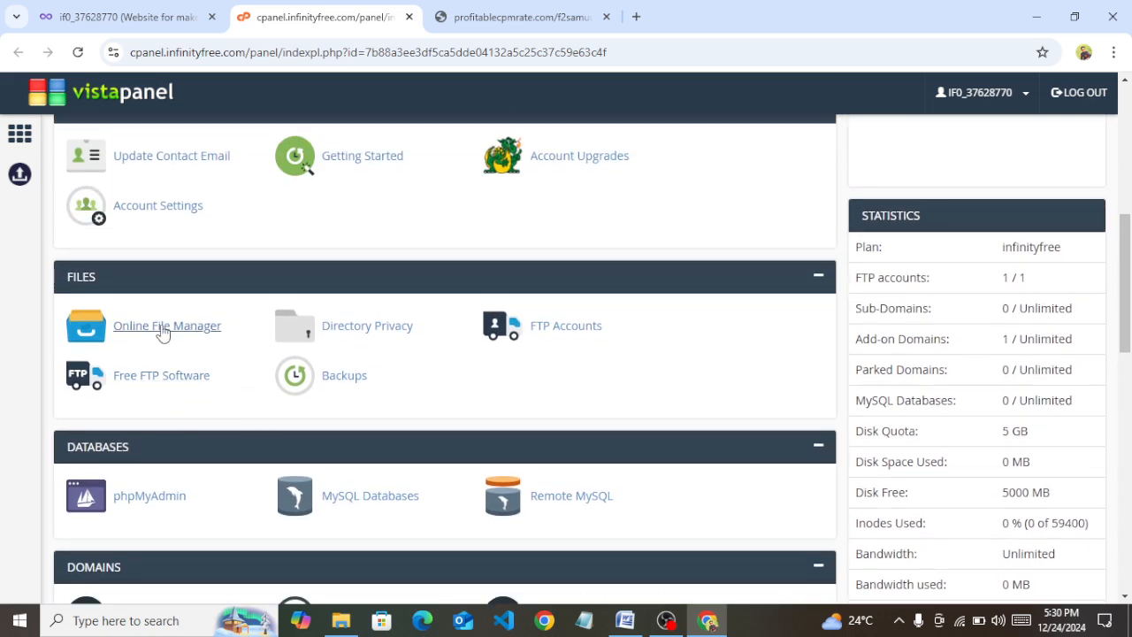
Step: Delete the default index.php from htdocs in the Online File Manager
left_click(166, 328)
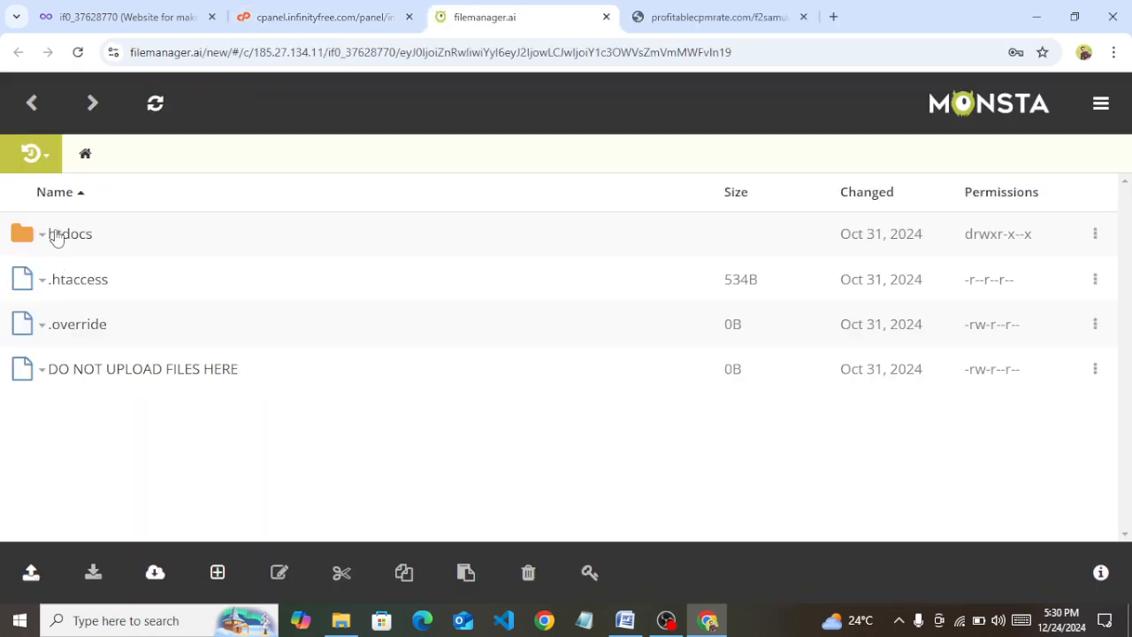
left_click(73, 238)
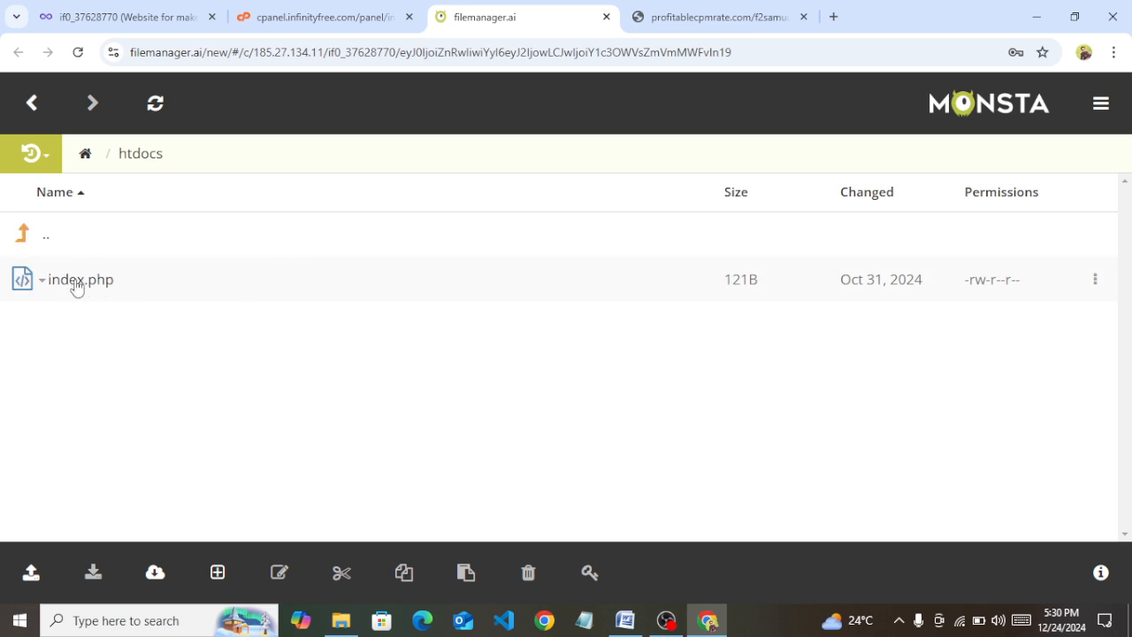
right_click(77, 287)
left_click(83, 283)
right_click(83, 285)
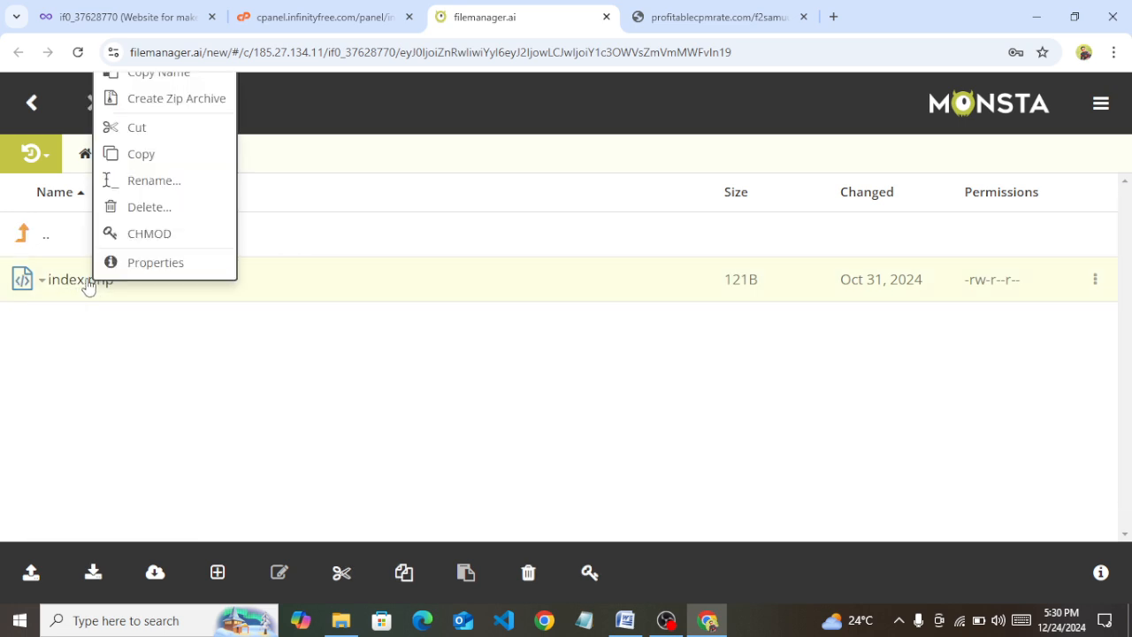
left_click(153, 206)
left_click(772, 220)
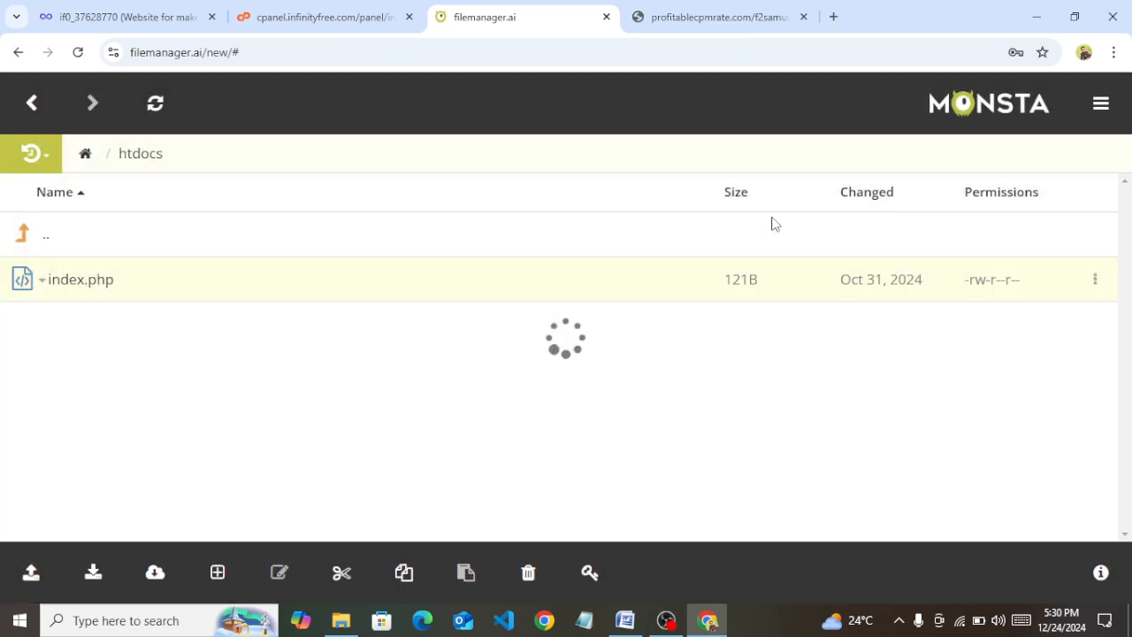
Step: Reopen VistaPanel and close the duplicate control panel, file manager and ad tabs
left_click(53, 11)
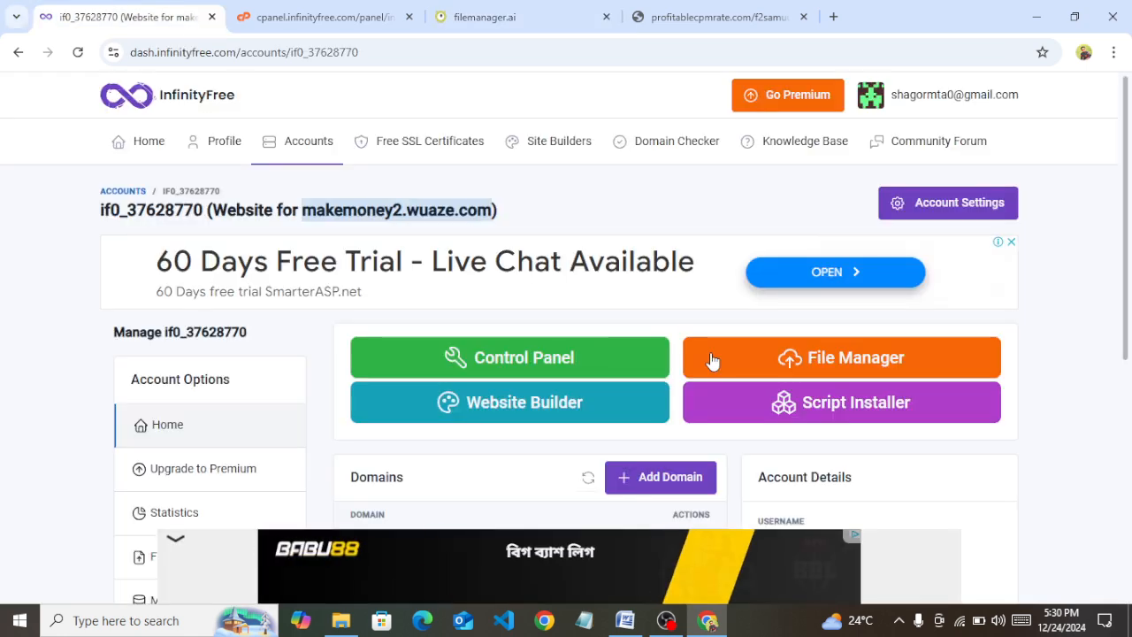
left_click(575, 363)
left_click(531, 17)
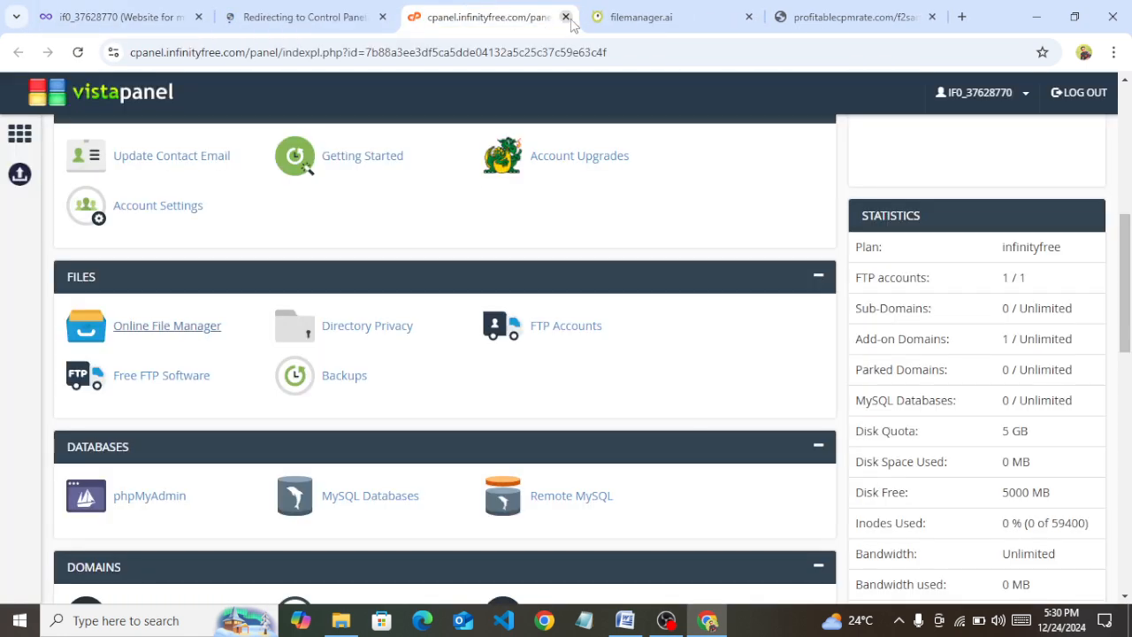
left_click(566, 16)
left_click(566, 17)
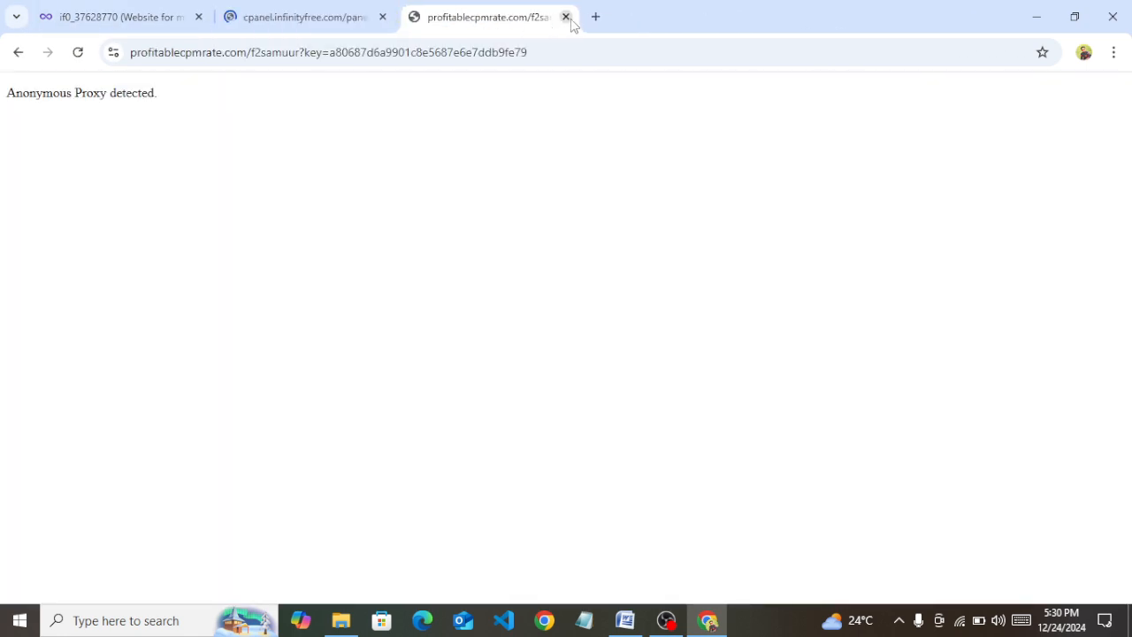
left_click(566, 17)
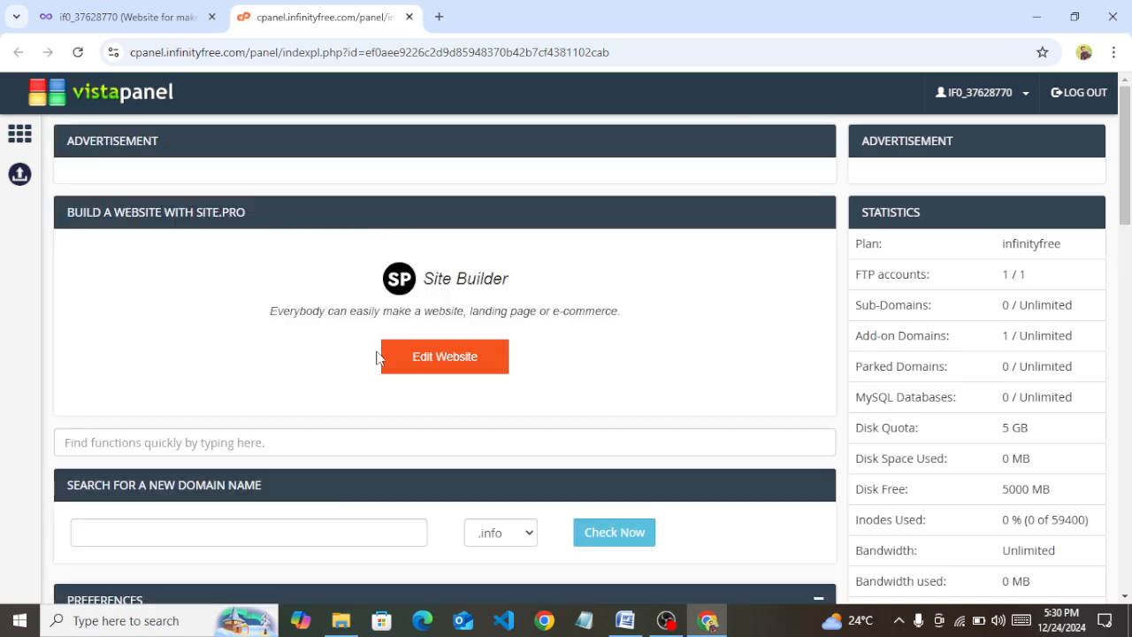
scroll(376, 357, "down", 10)
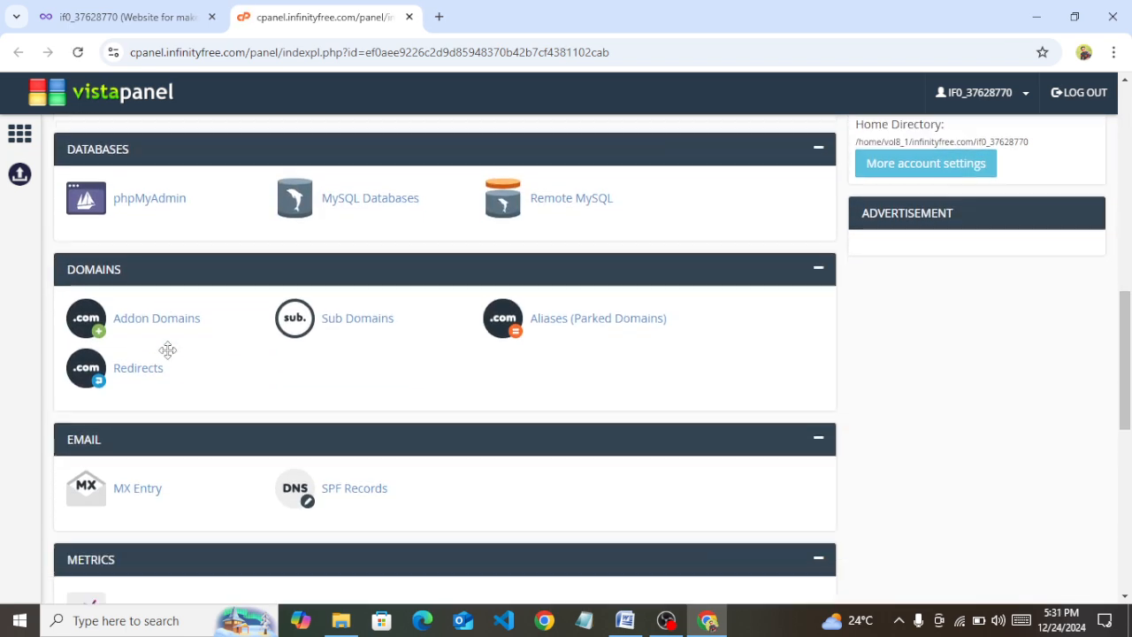
scroll(167, 354, "down", 6)
scroll(374, 384, "down", 1)
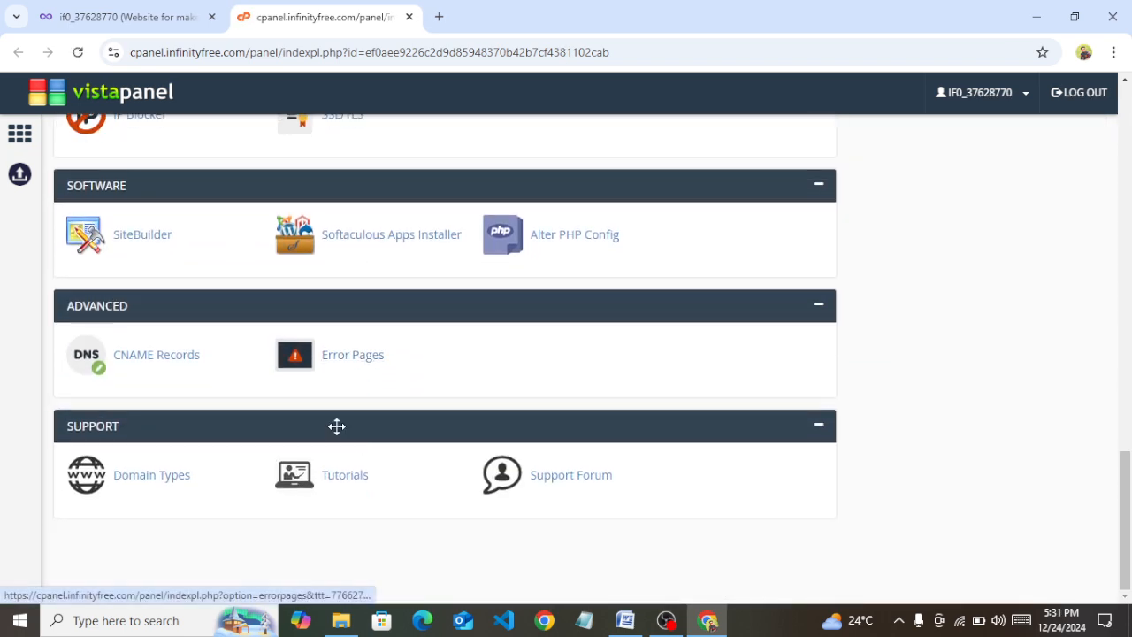
left_click(391, 248)
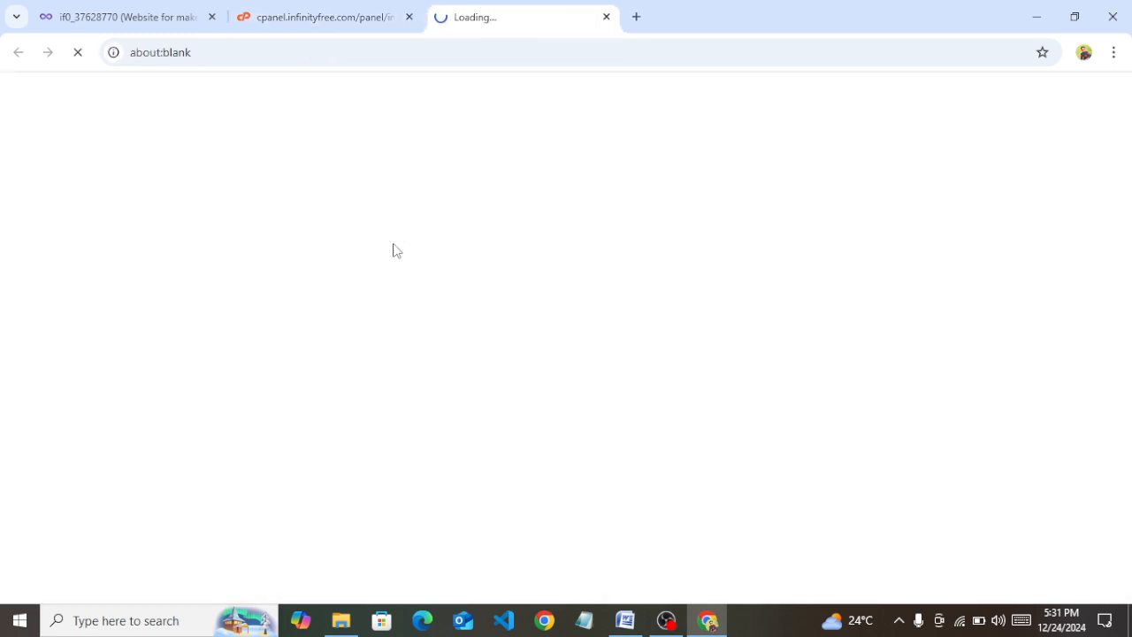
left_click(203, 23)
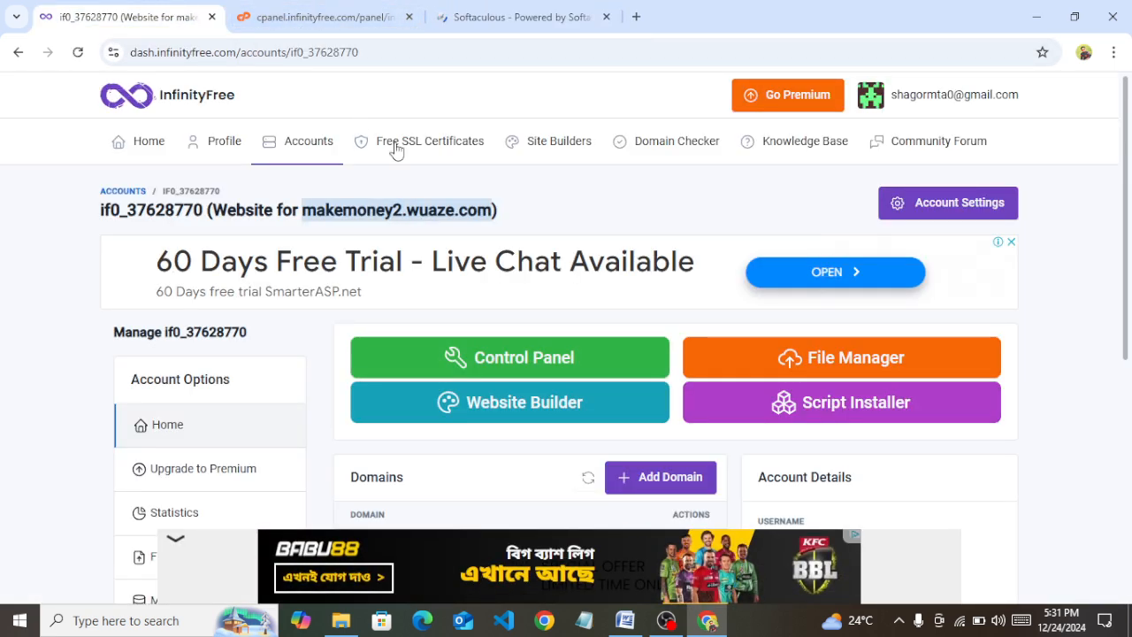
left_click(500, 7)
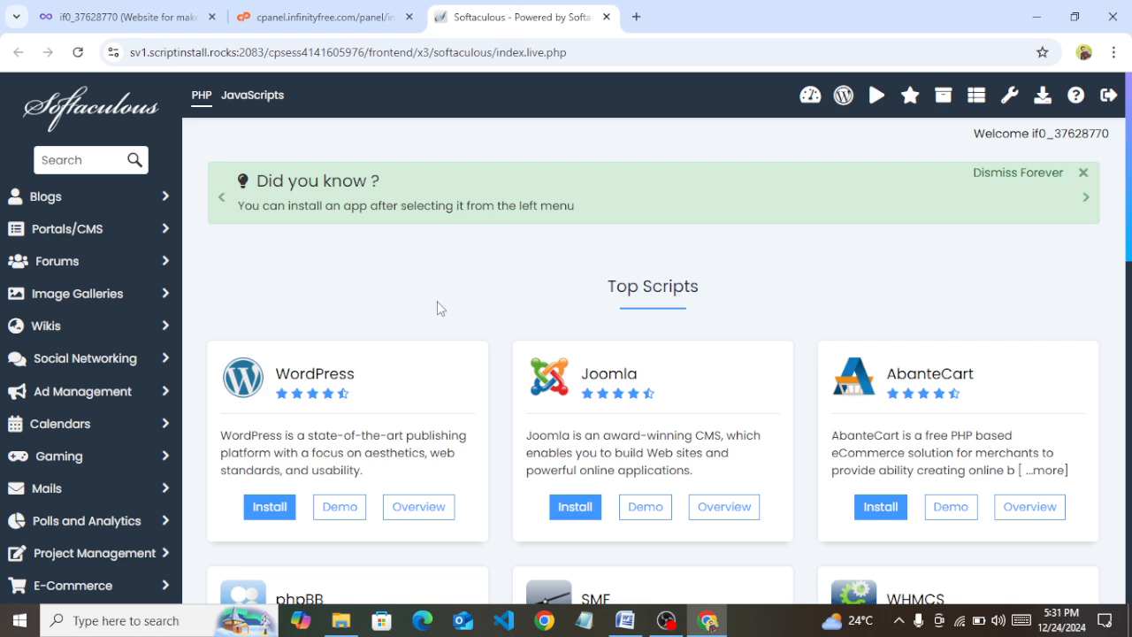
scroll(390, 380, "down", 1)
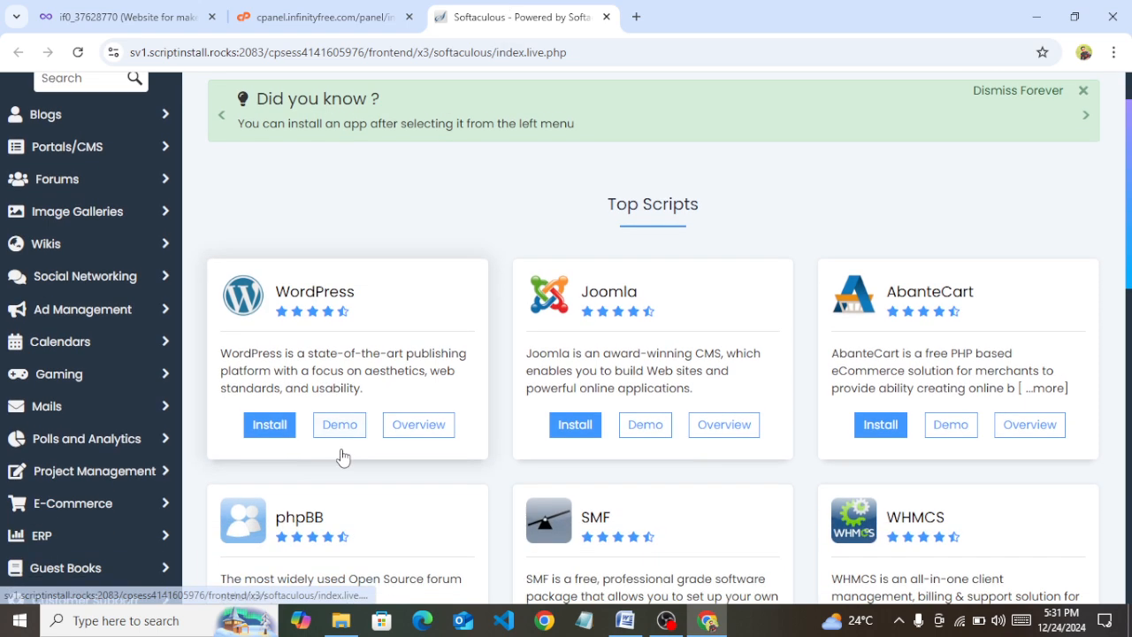
left_click(271, 425)
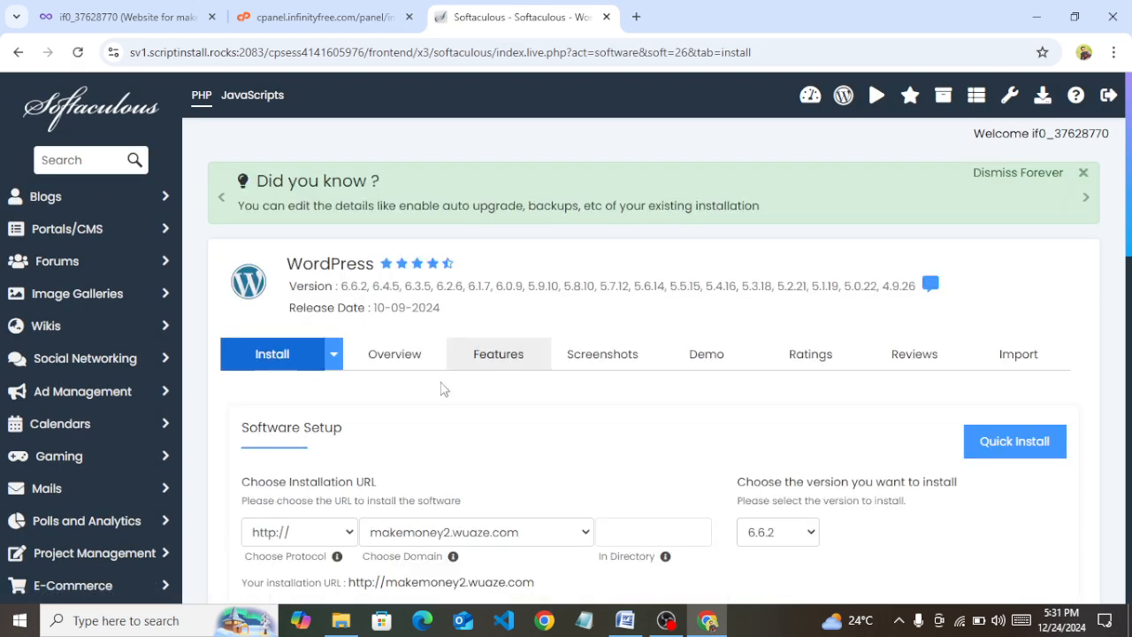
Step: In Site Settings, replace the default site name 'My Blog' with 'Make Money'
scroll(400, 389, "down", 3)
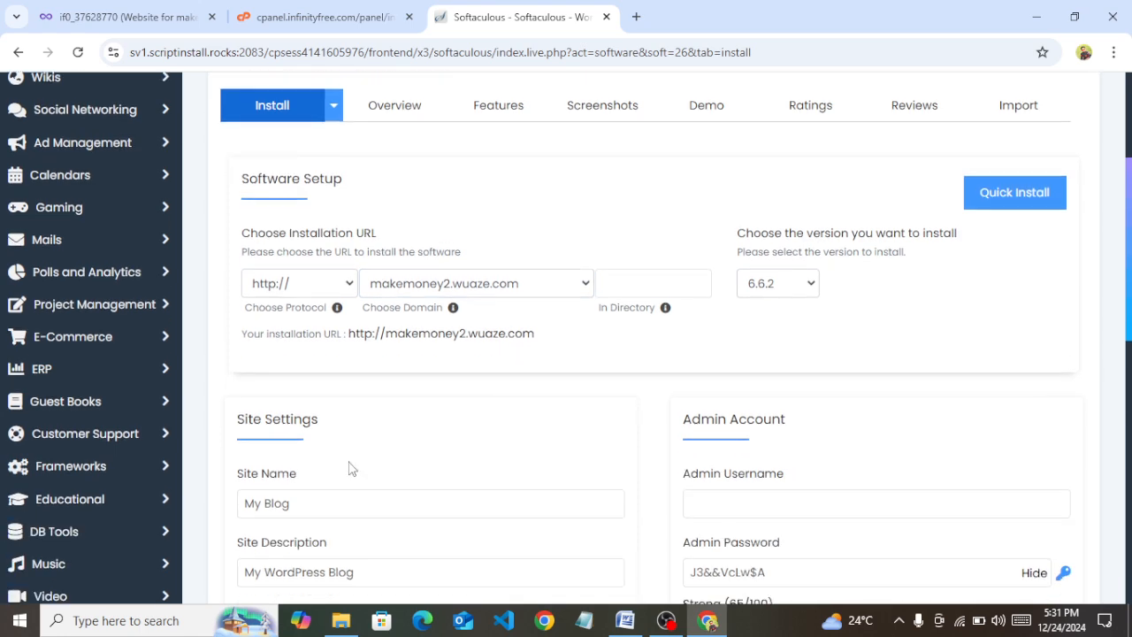
scroll(350, 469, "down", 2)
left_click(296, 339)
triple_click(298, 340)
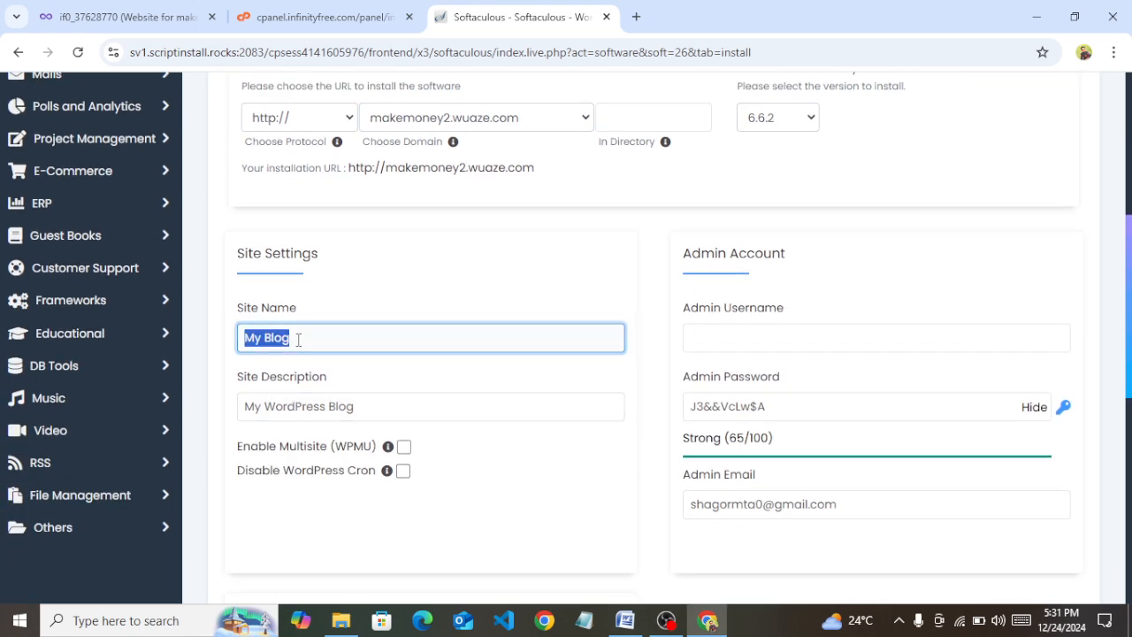
type("Make Money")
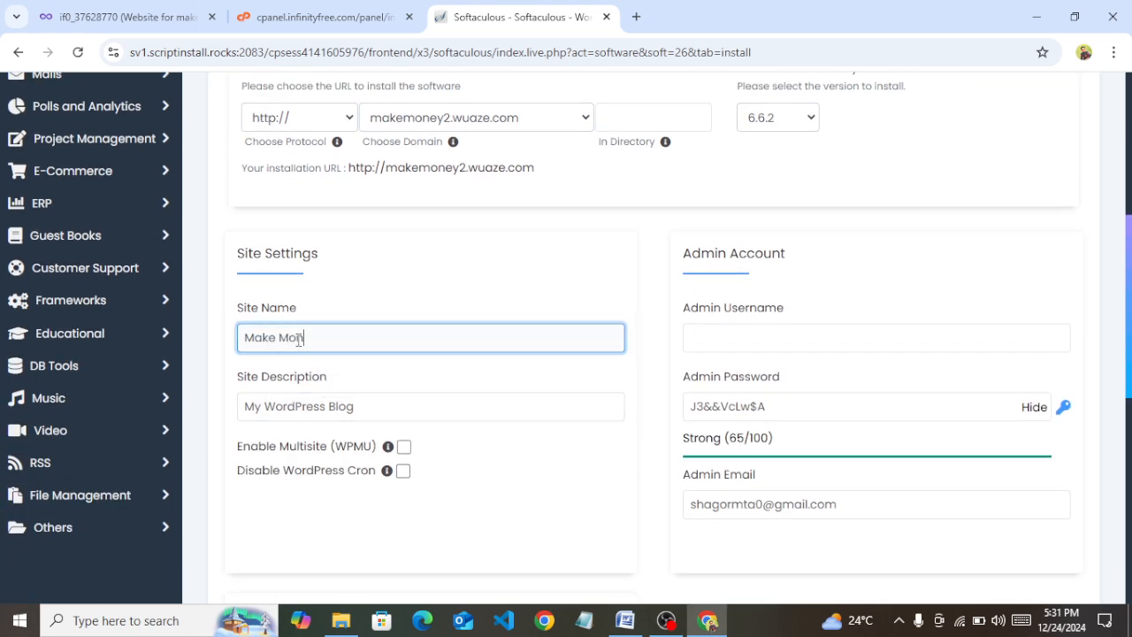
Step: Enter the admin username and replace the generated admin password with a new password
left_click(766, 342)
left_click(795, 408)
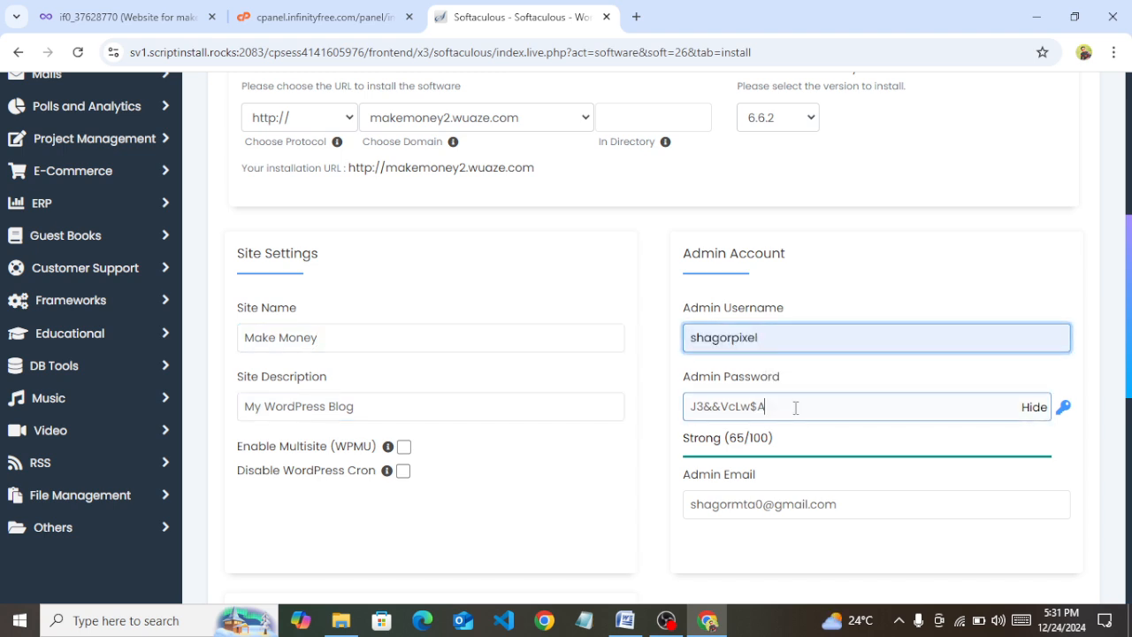
triple_click(795, 408)
key("BackSpace")
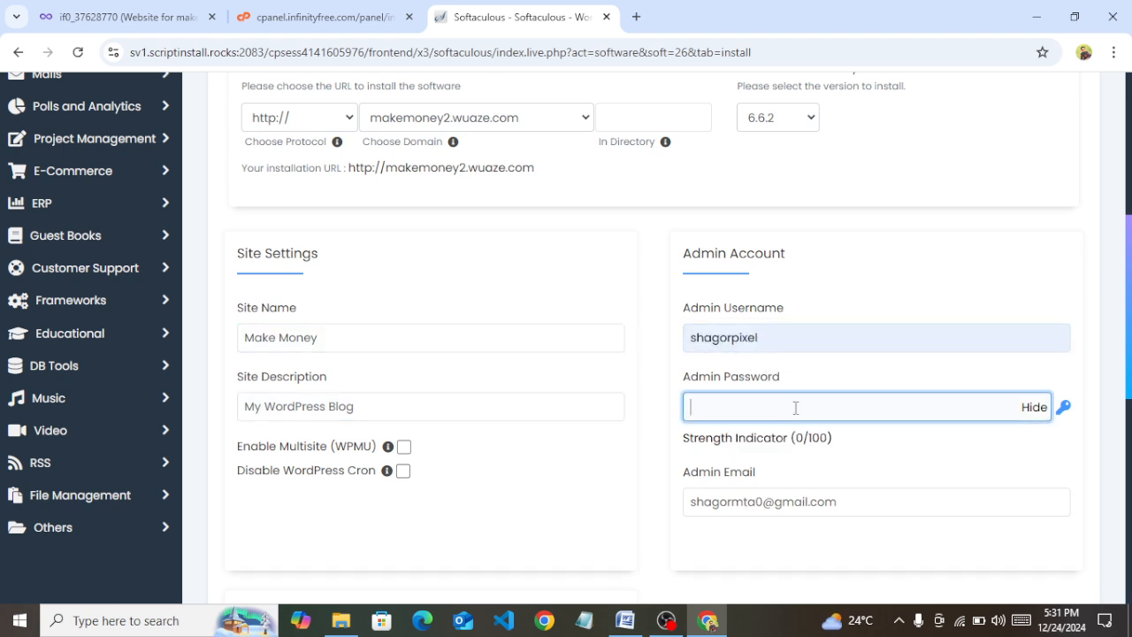
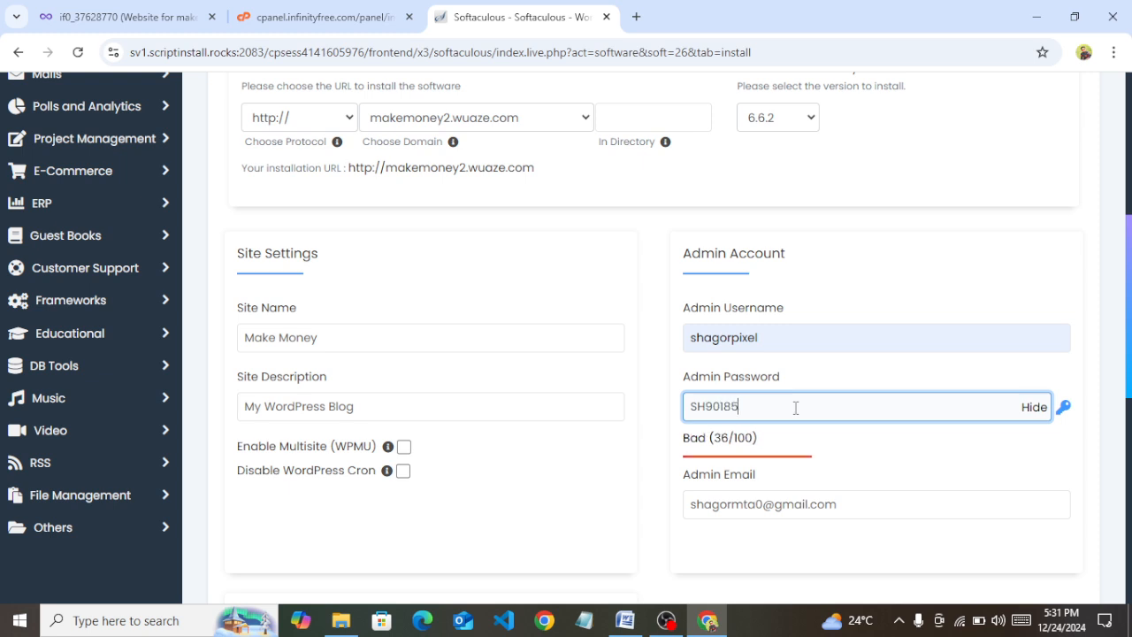
left_click(1037, 409)
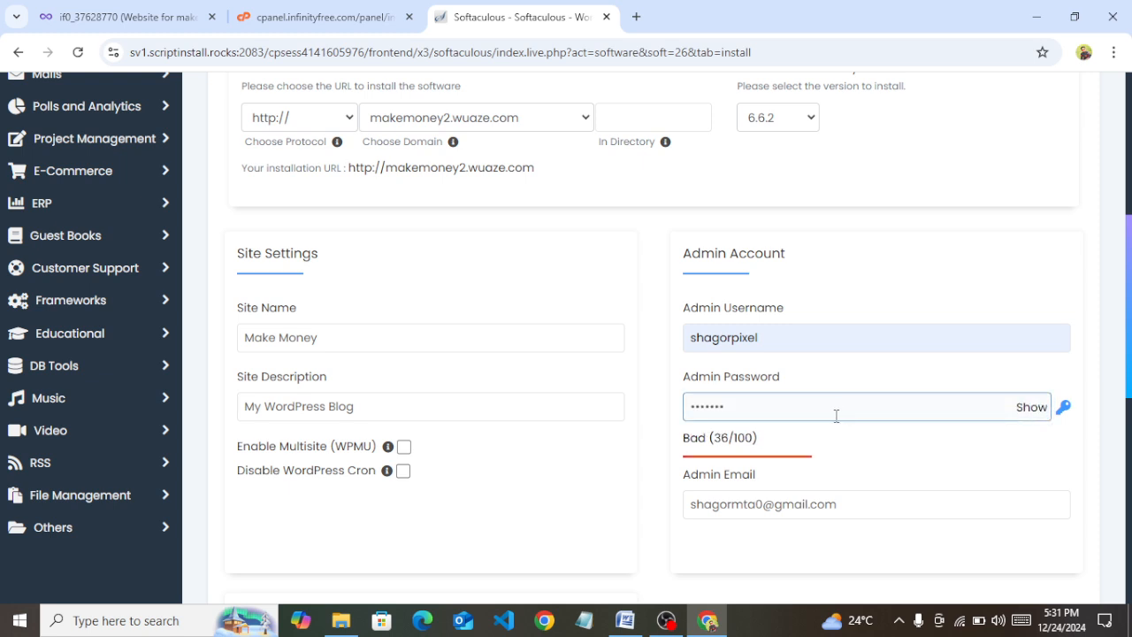
key("ctrl+a")
key("BackSpace")
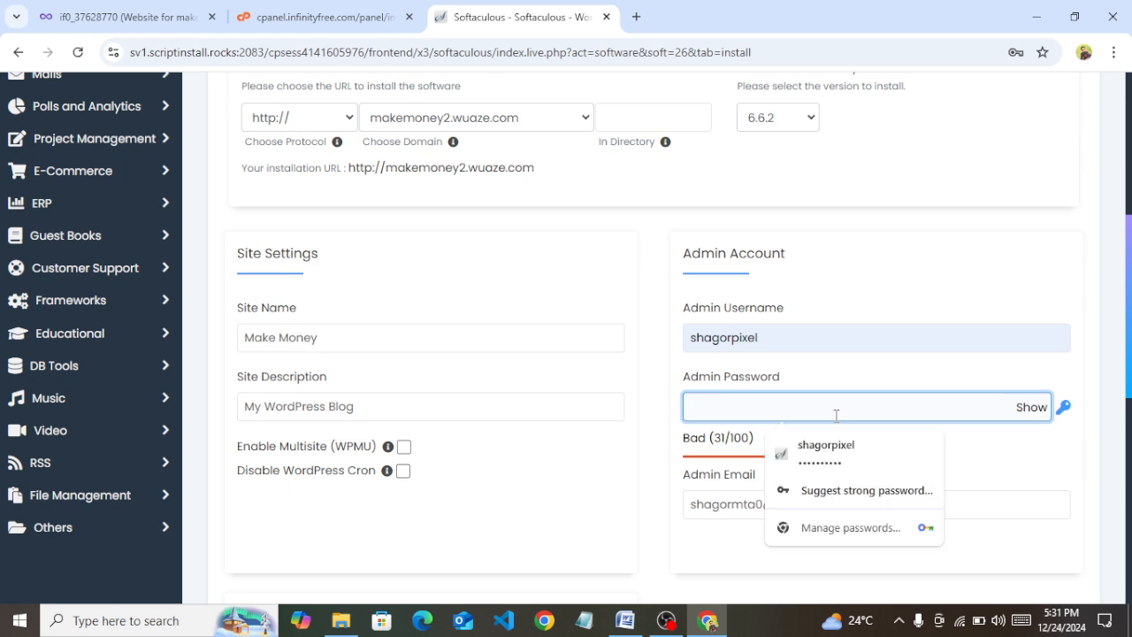
type("•••••")
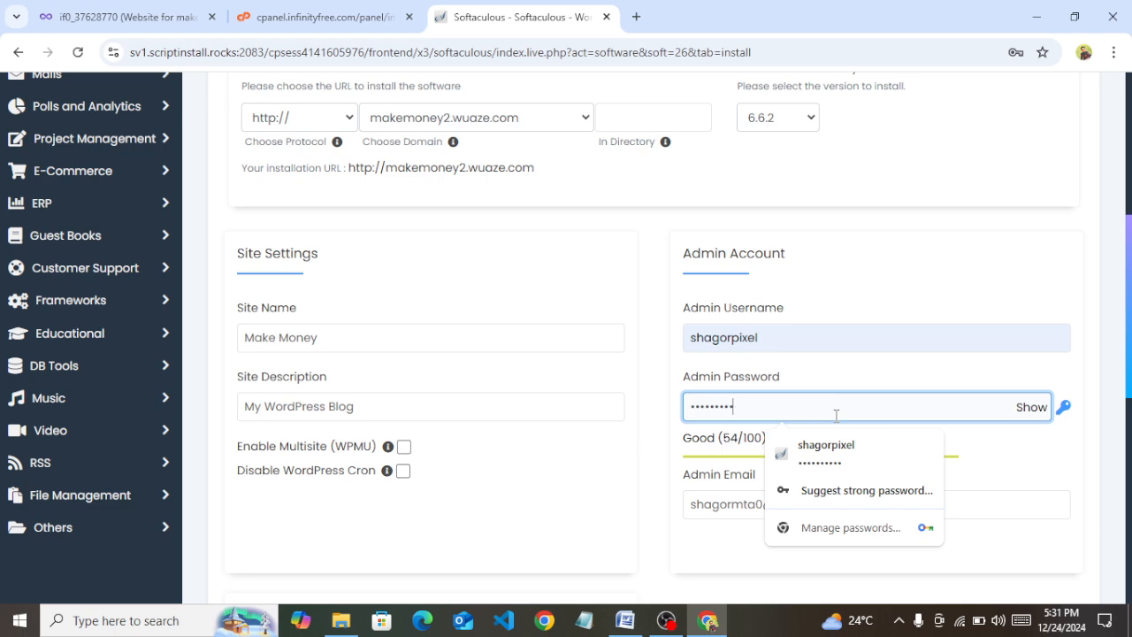
type("•")
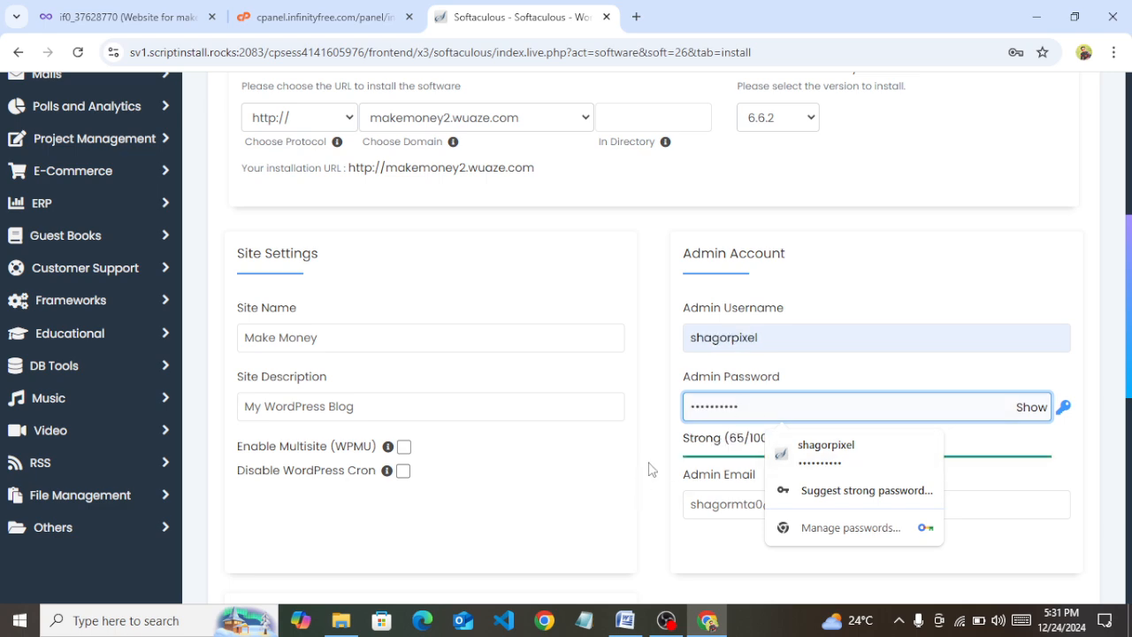
Step: Dismiss the saved-password suggestions and review the site name and description settings
left_click(726, 431)
scroll(730, 434, "down", 2)
scroll(733, 436, "down", 3)
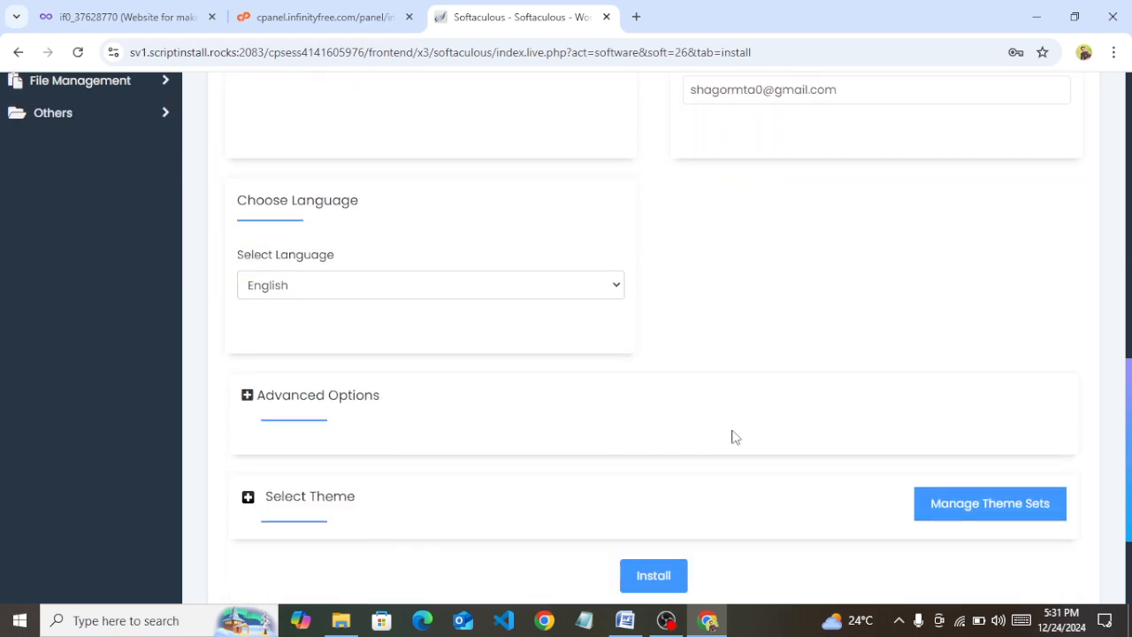
scroll(733, 437, "down", 2)
scroll(742, 437, "up", 7)
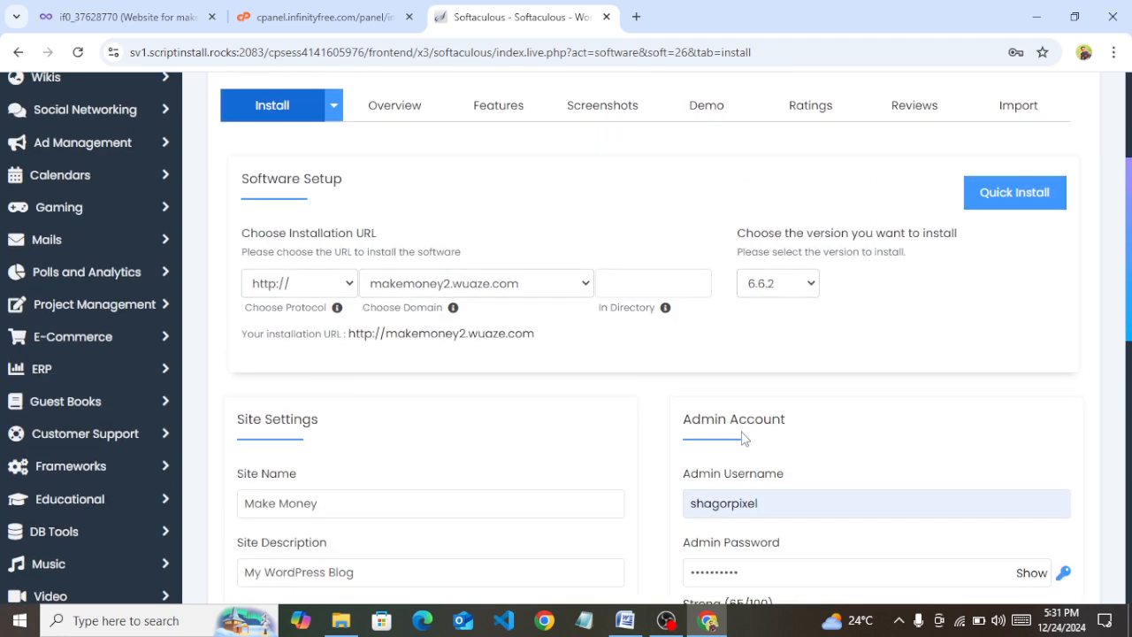
scroll(743, 440, "down", 2)
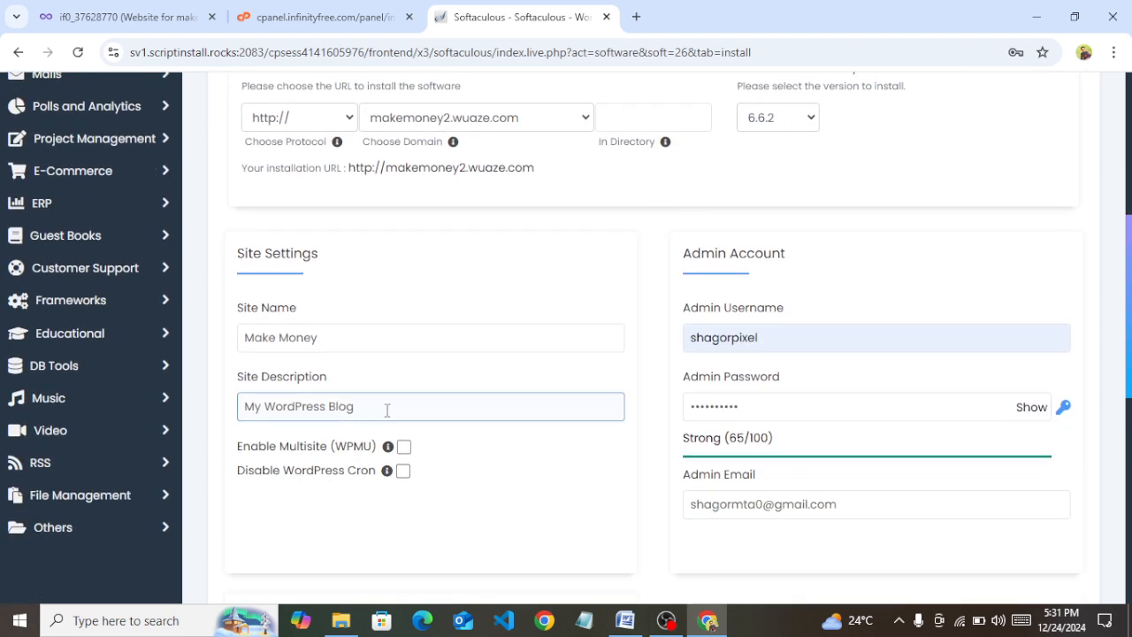
left_click_drag(419, 411, 237, 420)
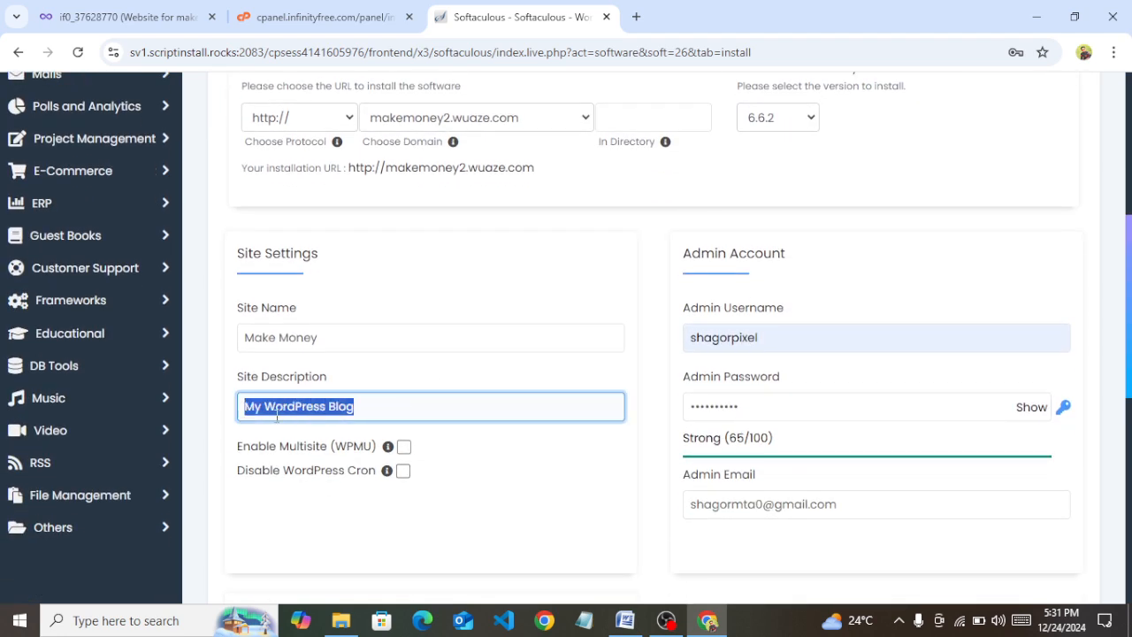
left_click(385, 406)
left_click_drag(357, 413, 238, 410)
left_click(388, 411)
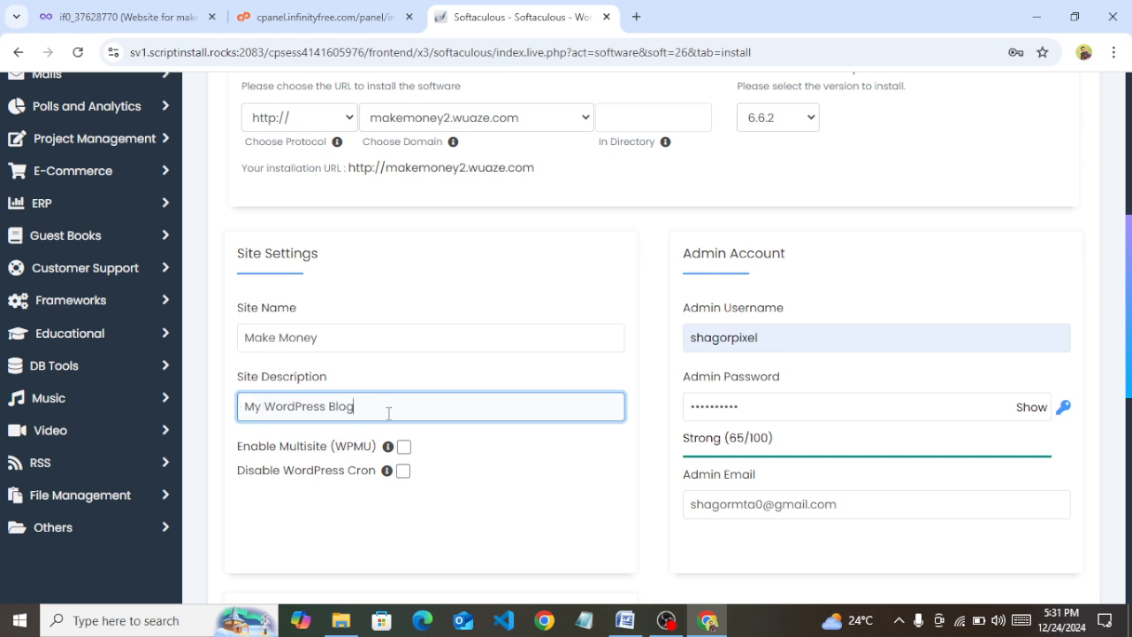
Step: Review the remaining admin account fields and start the WordPress installation
scroll(389, 413, "down", 2)
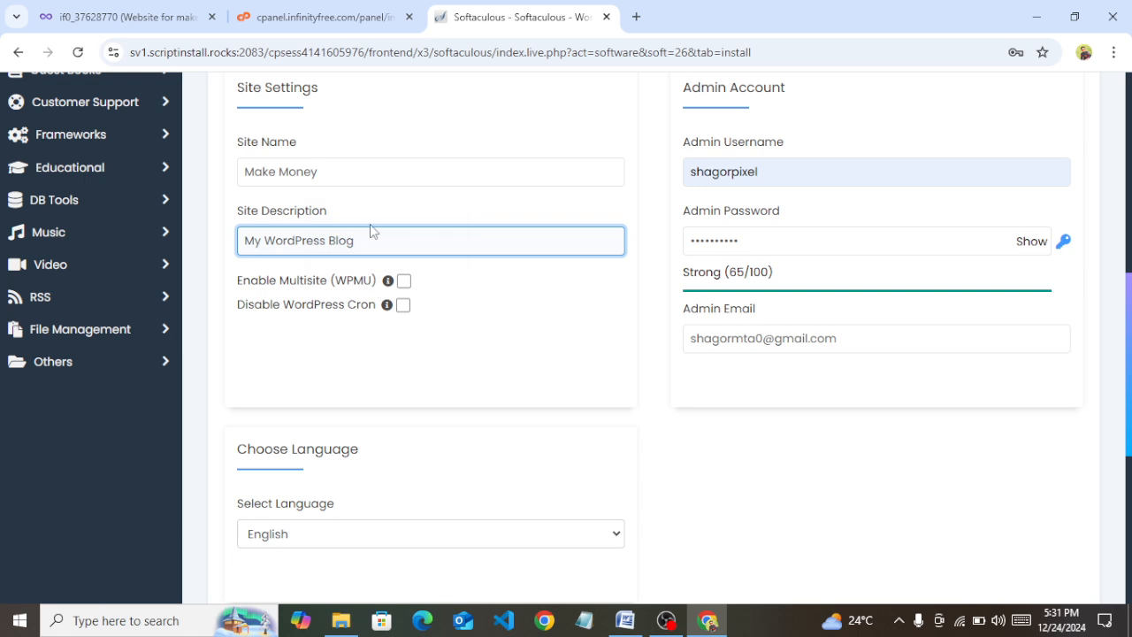
left_click_drag(374, 240, 248, 251)
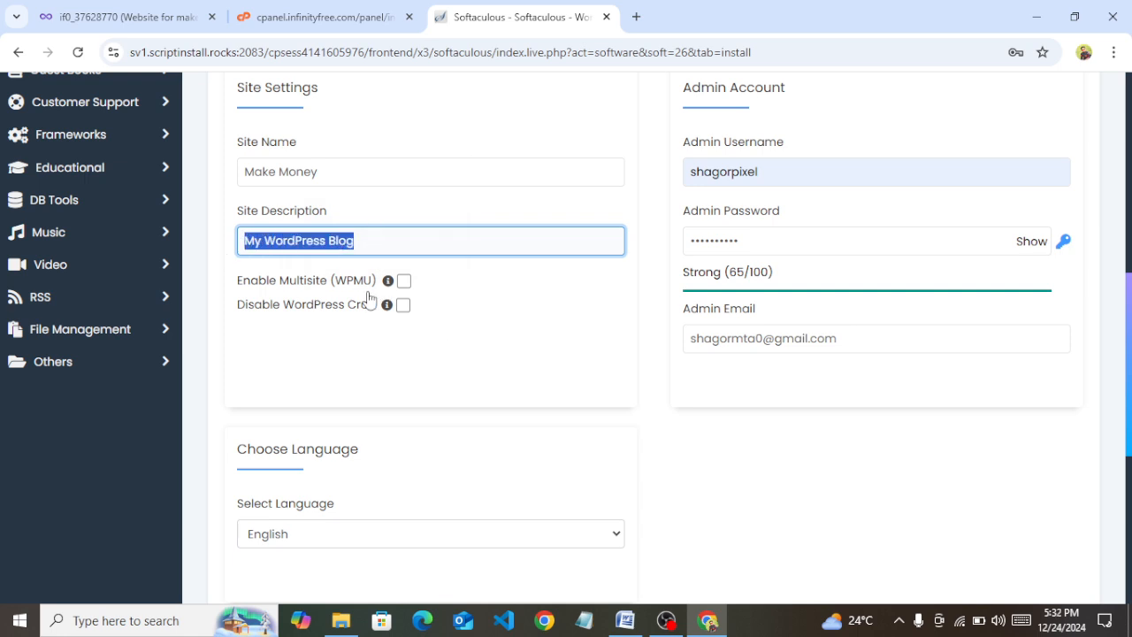
scroll(599, 427, "down", 5)
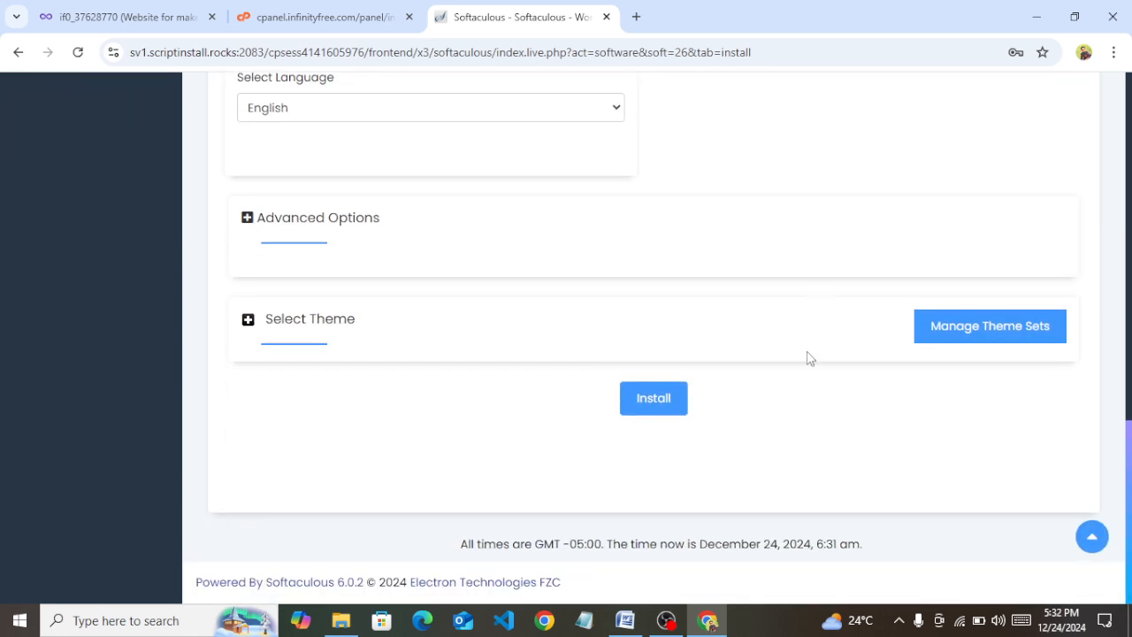
scroll(807, 358, "up", 10)
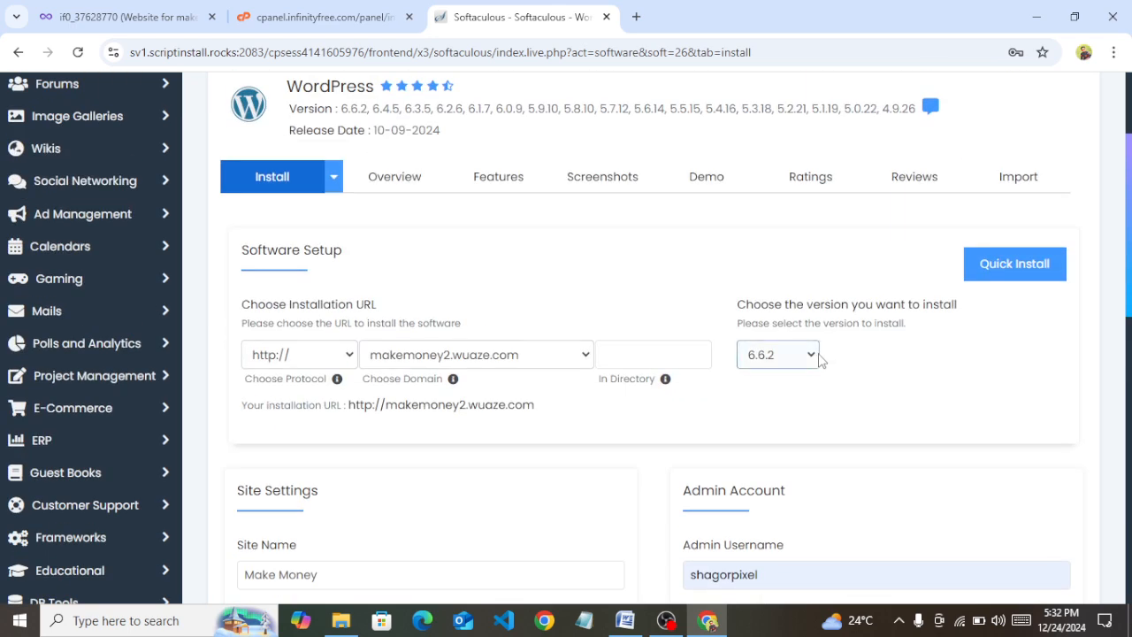
scroll(819, 358, "down", 10)
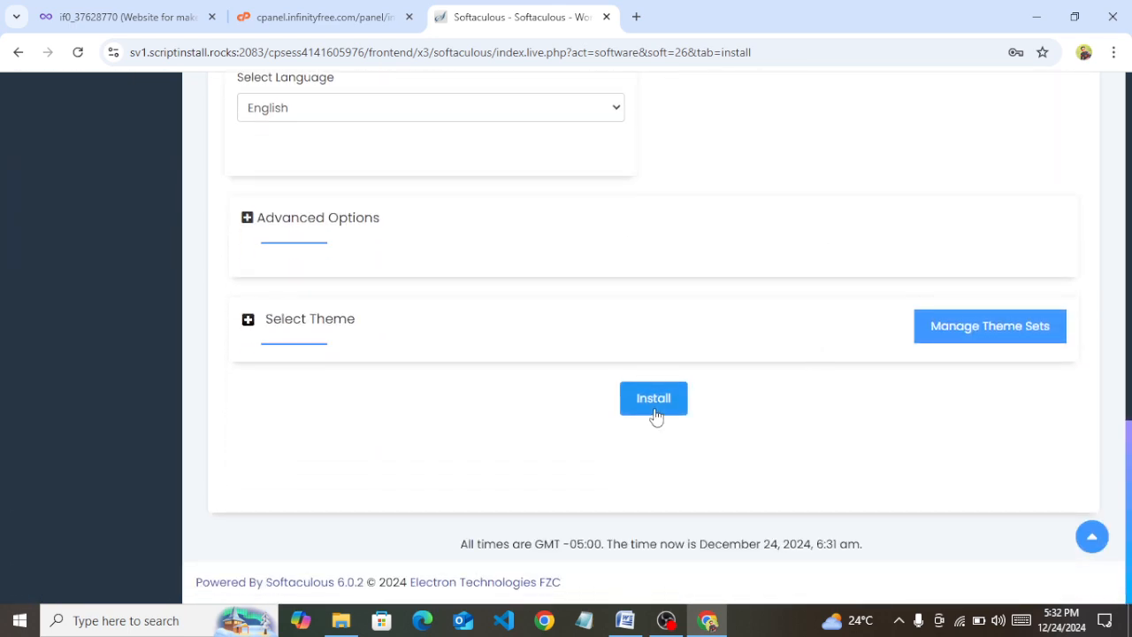
left_click(654, 413)
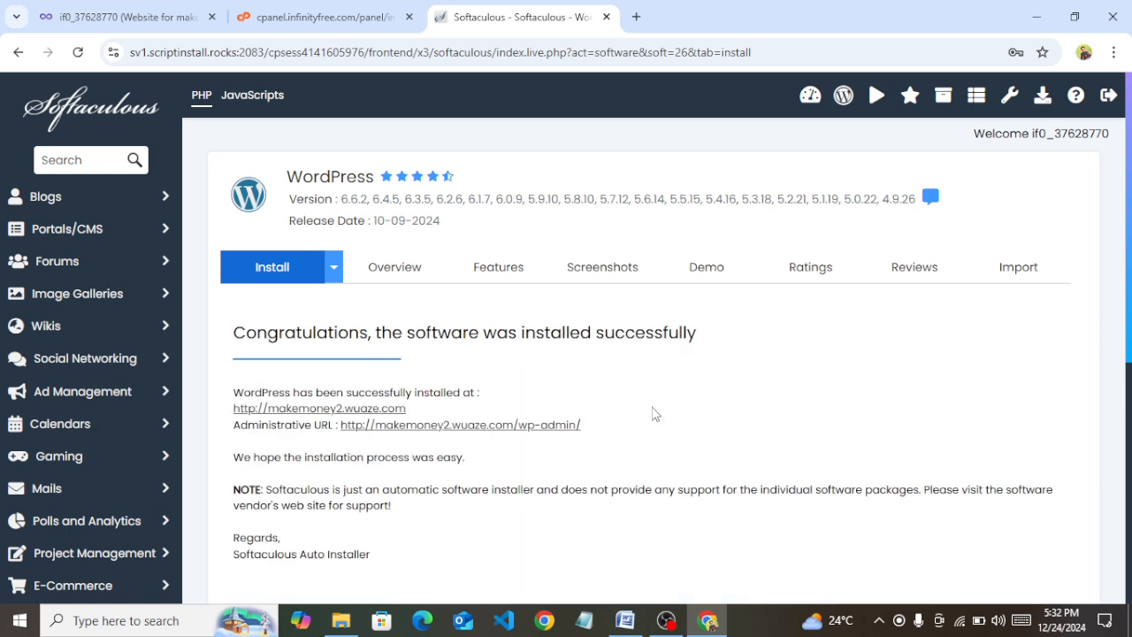
Step: Open makemoney2.wuaze.com in a new tab, browse its homepage, then return to Softaculous
middle_click(347, 410)
left_click(660, 17)
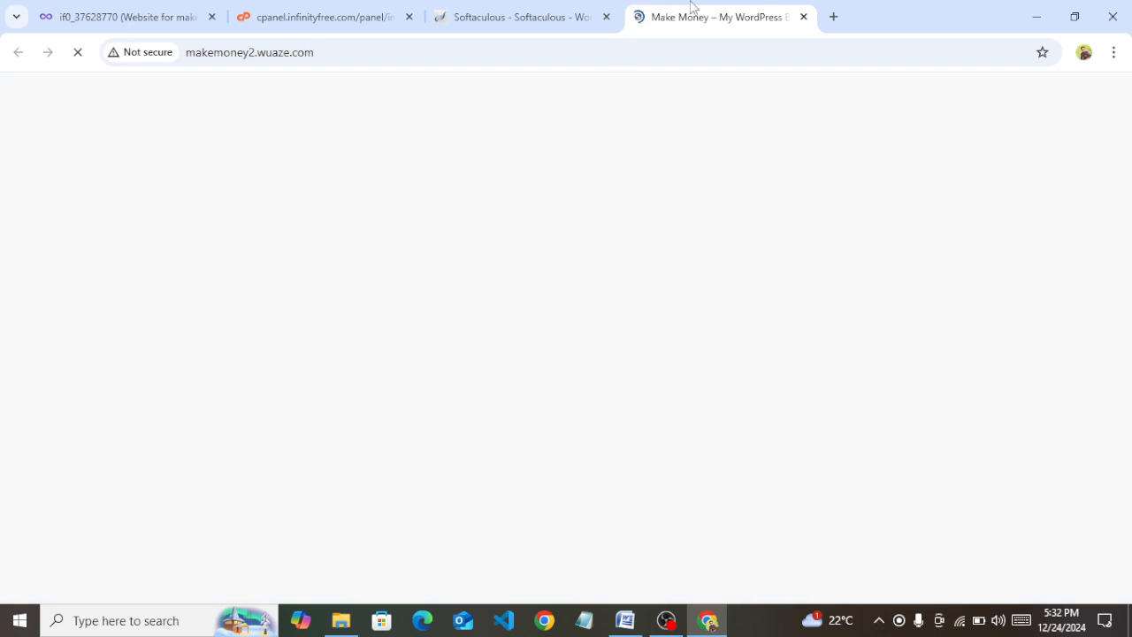
scroll(749, 421, "down", 10)
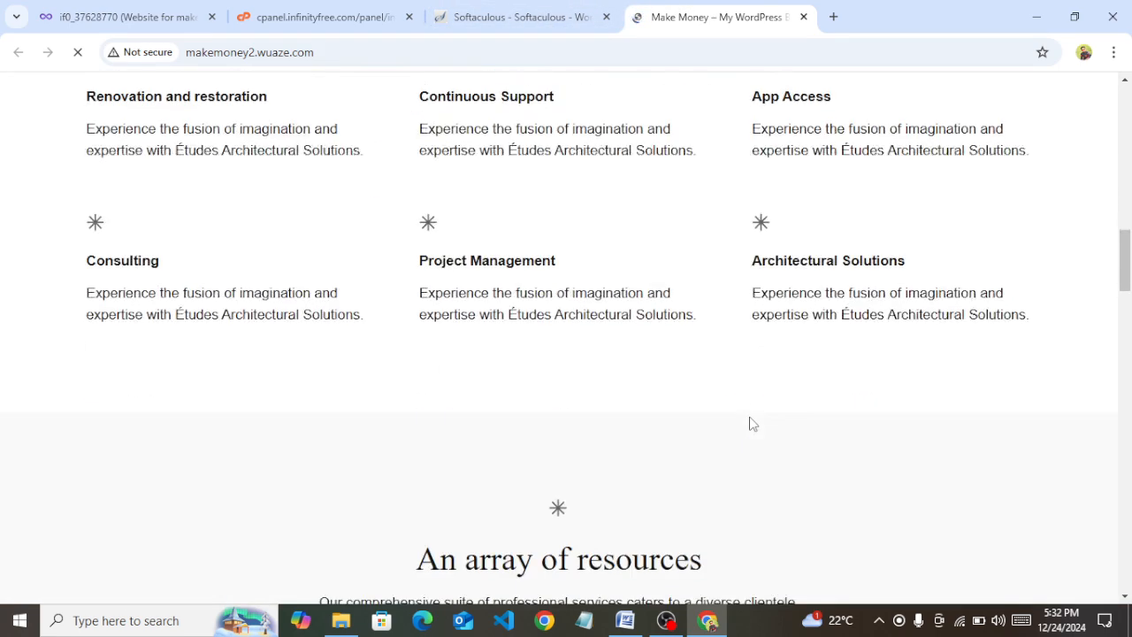
scroll(752, 423, "down", 15)
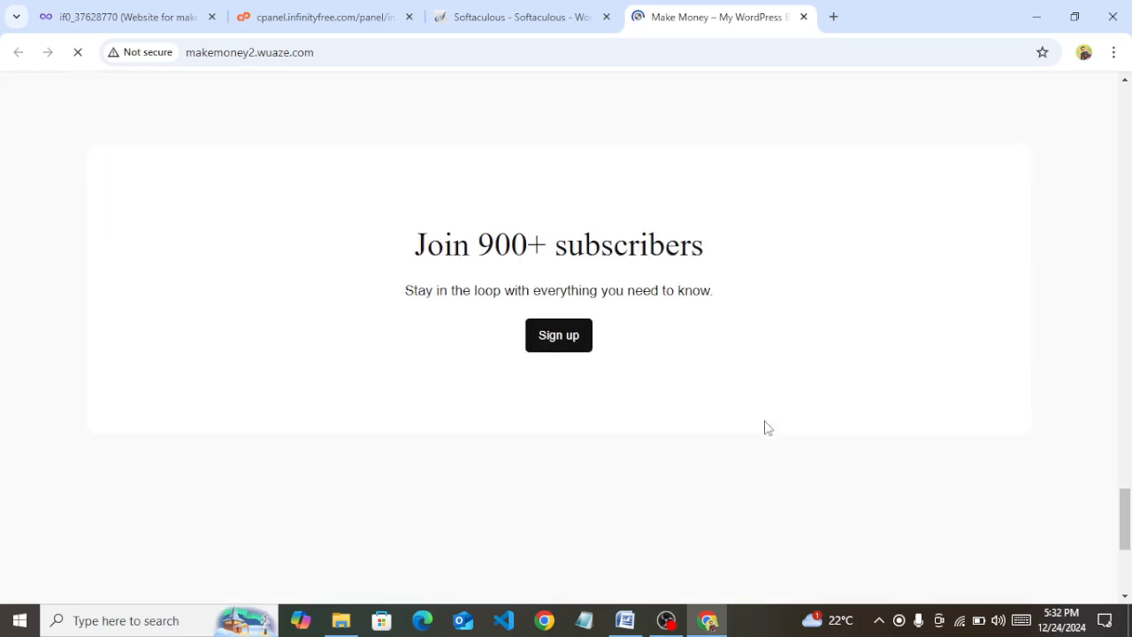
scroll(768, 428, "down", 4)
scroll(766, 425, "up", 12)
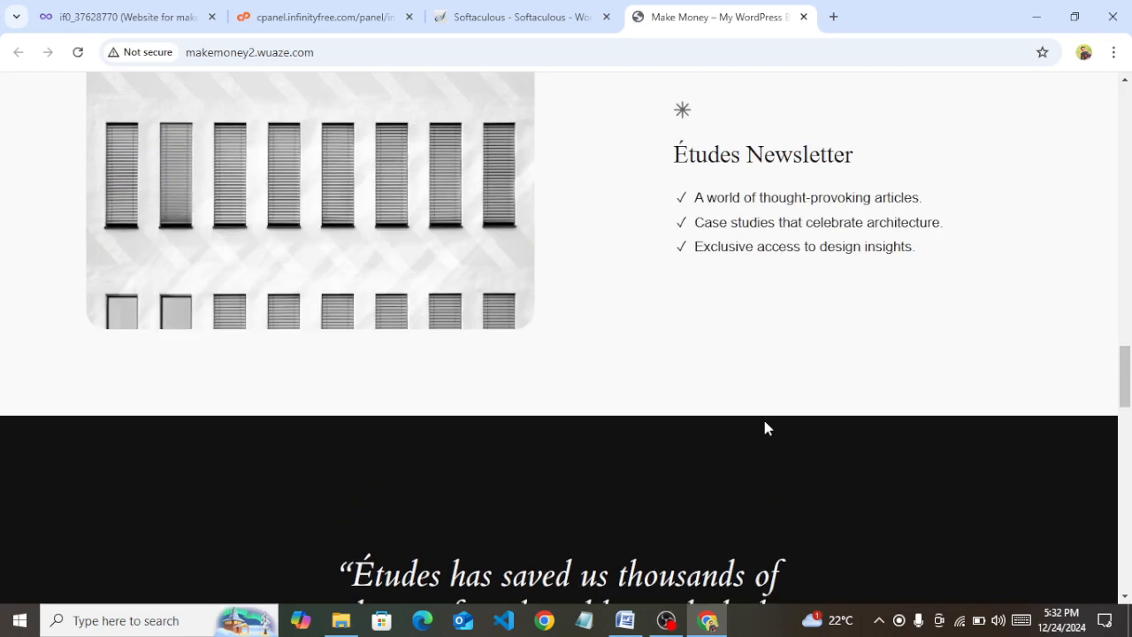
scroll(751, 288, "up", 10)
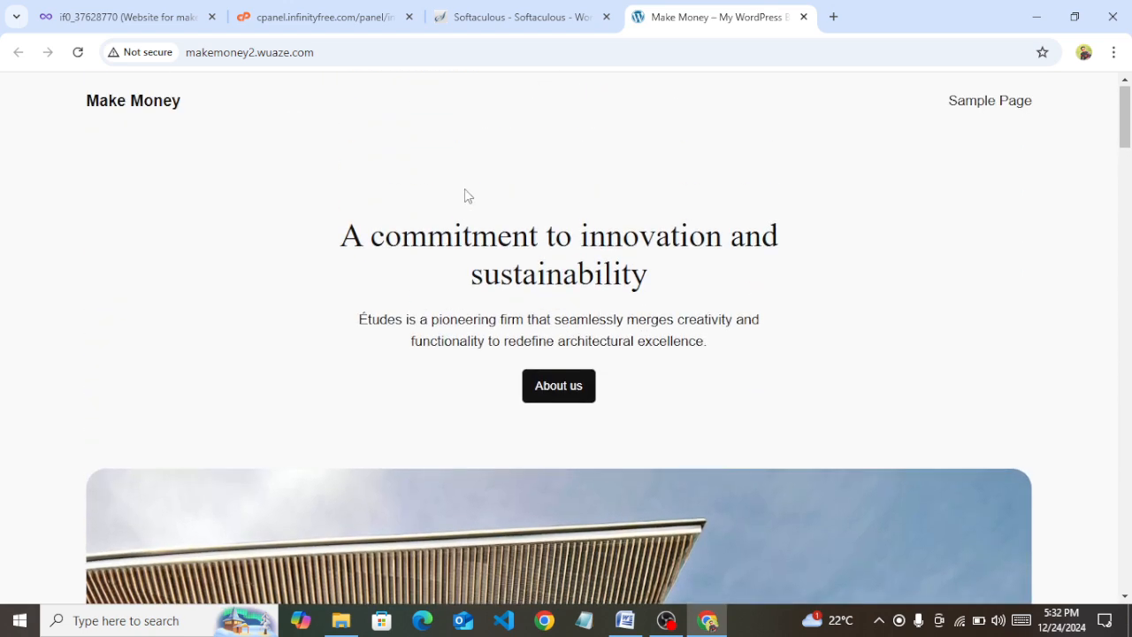
left_click_drag(454, 232, 581, 283)
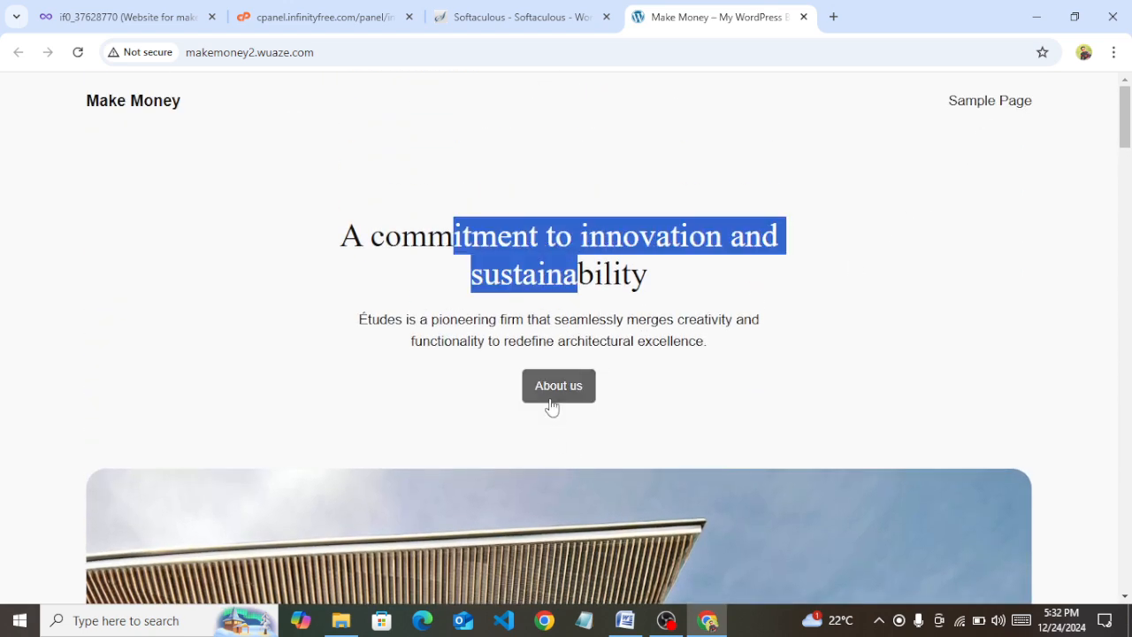
left_click(712, 250)
left_click(495, 16)
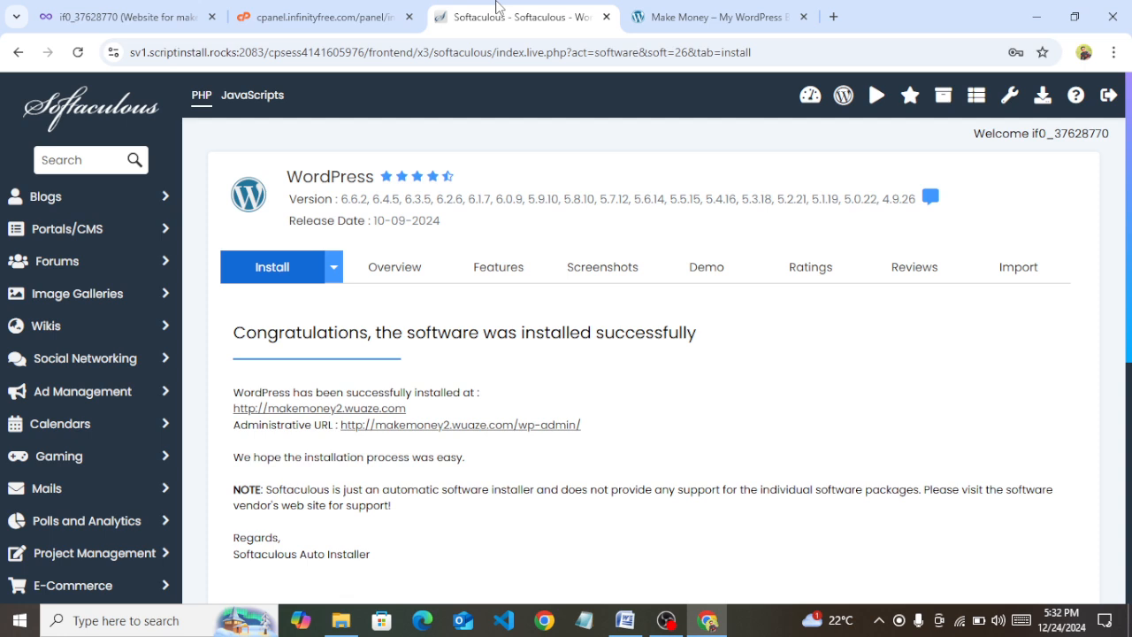
Step: Open wp-admin in a new tab ahead of the site, close Softaculous, and dismiss the Welcome panel
middle_click(540, 431)
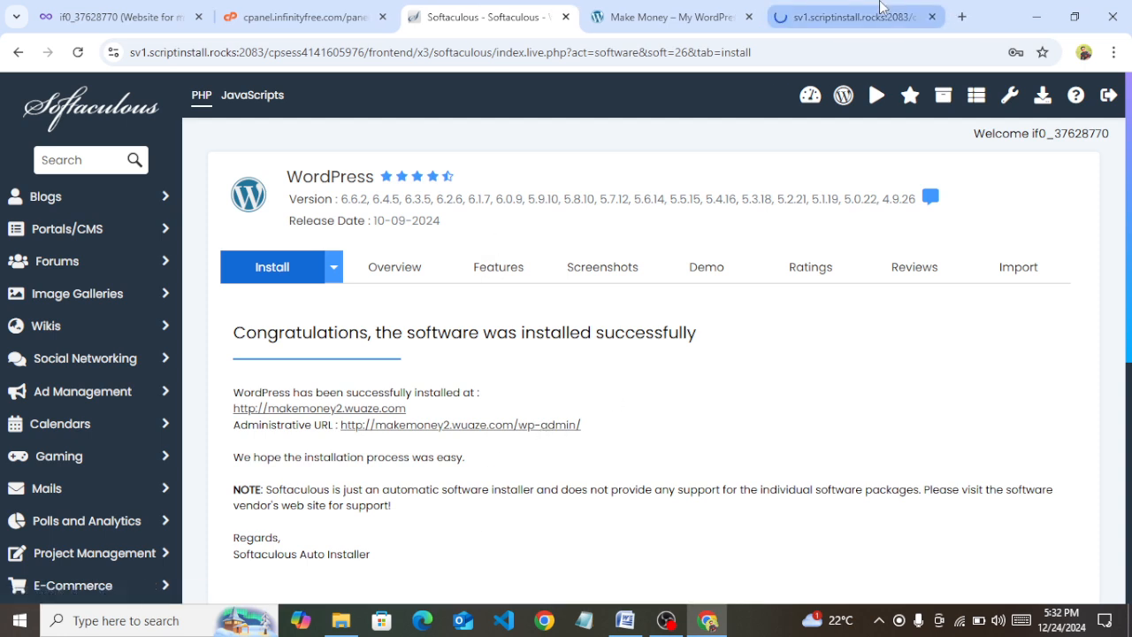
left_click(782, 11)
left_click_drag(784, 7, 715, 9)
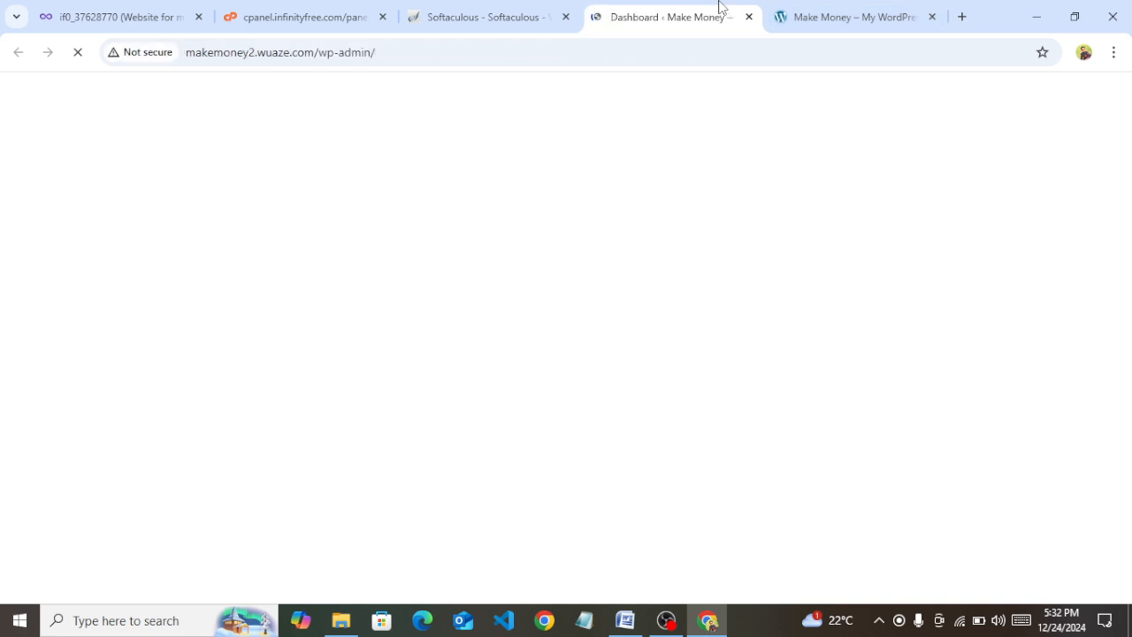
left_click(534, 12)
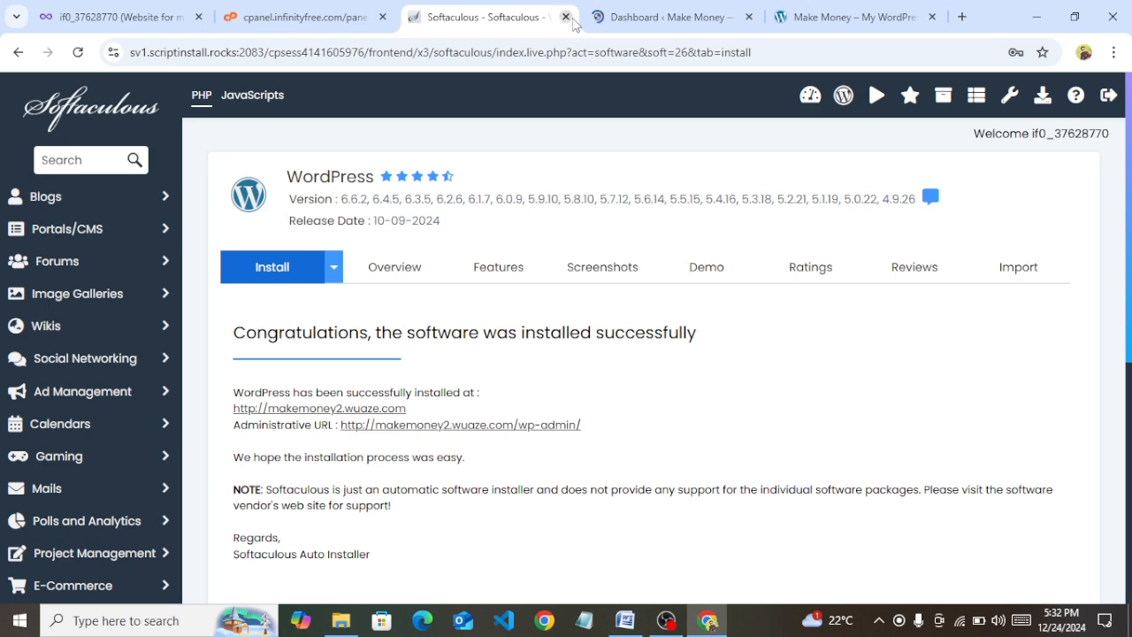
left_click(566, 17)
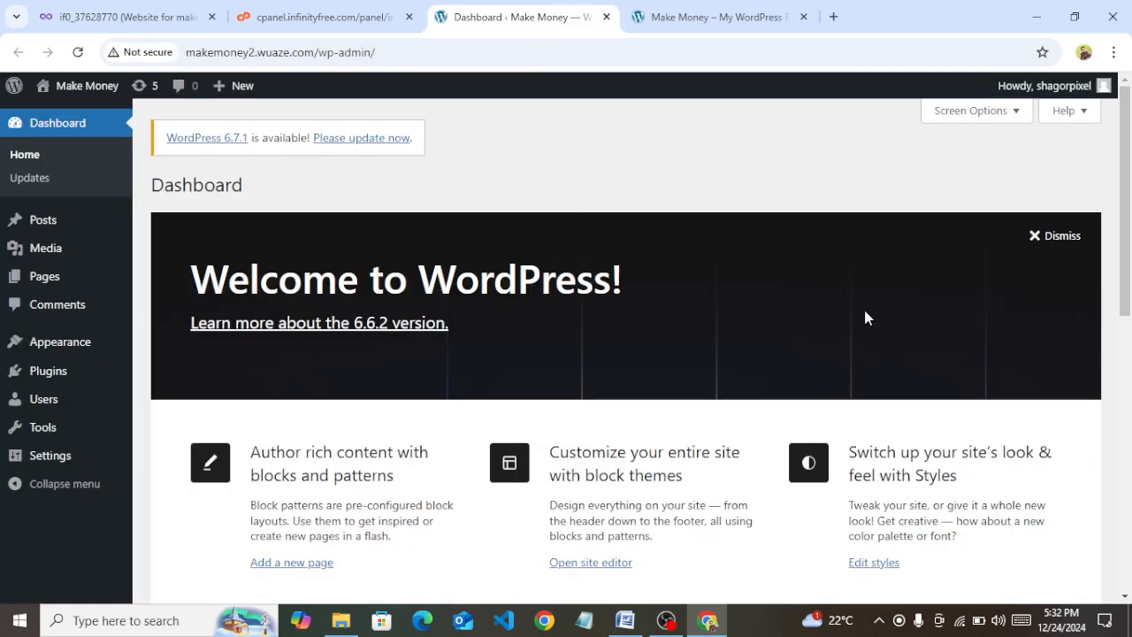
left_click(1056, 236)
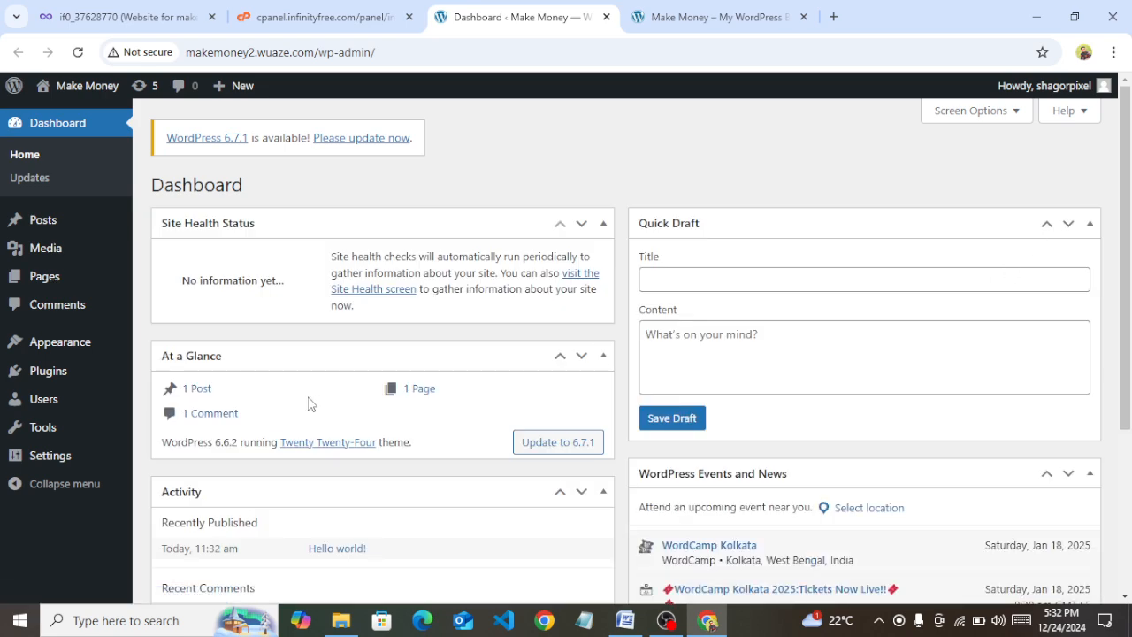
Step: Scroll through the live Make Money site, then go back to the admin dashboard
left_click(766, 8)
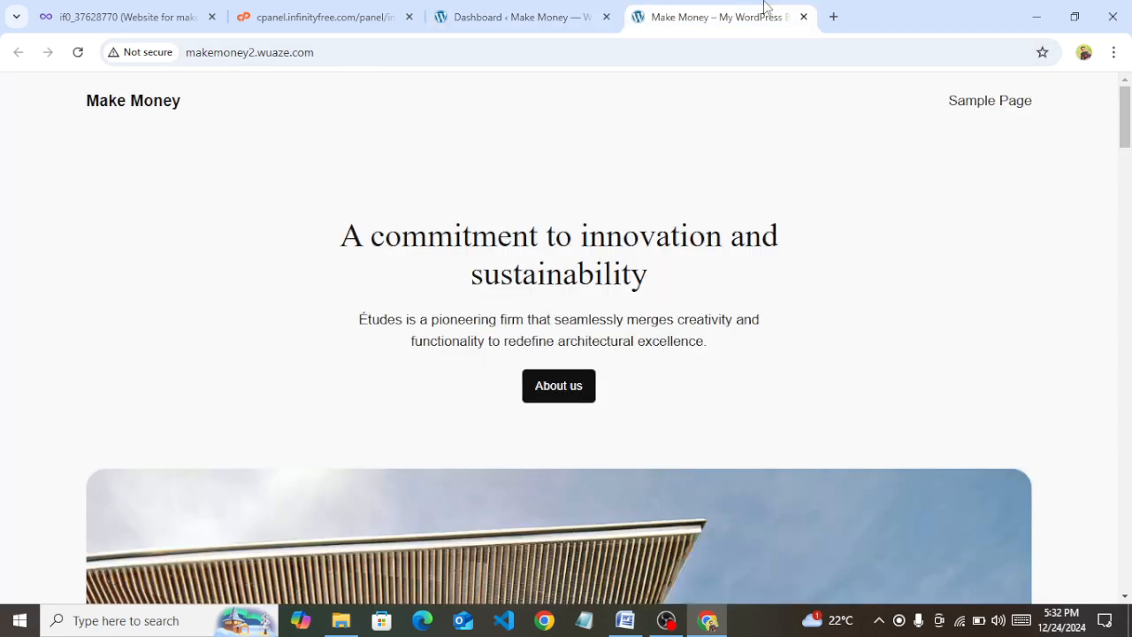
scroll(727, 305, "down", 8)
scroll(727, 319, "up", 15)
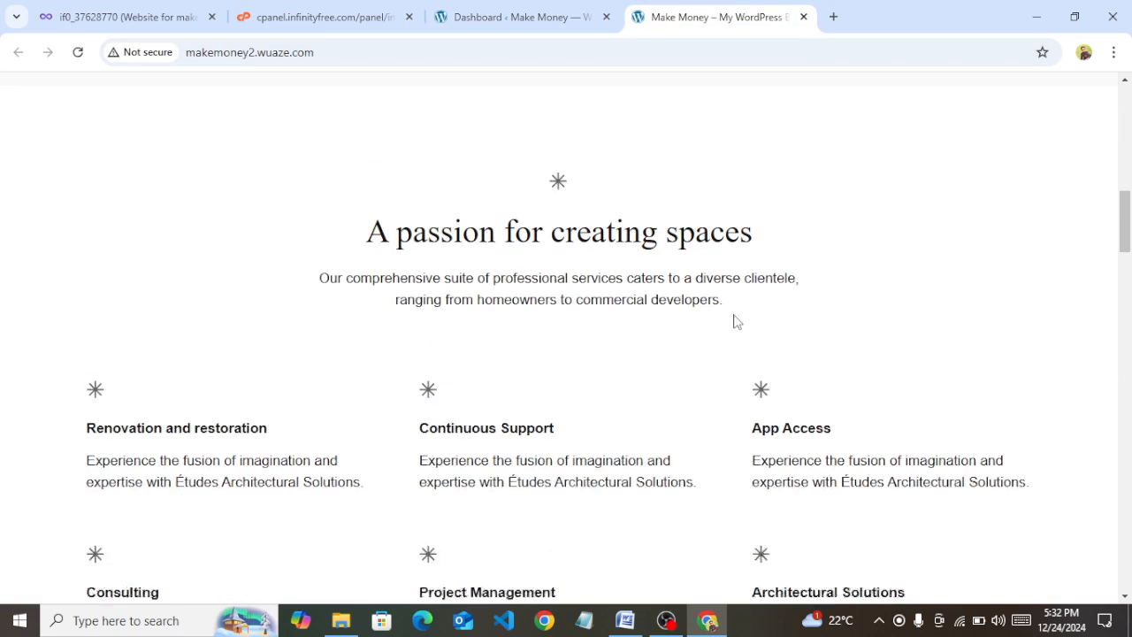
scroll(735, 321, "down", 2)
scroll(763, 322, "down", 15)
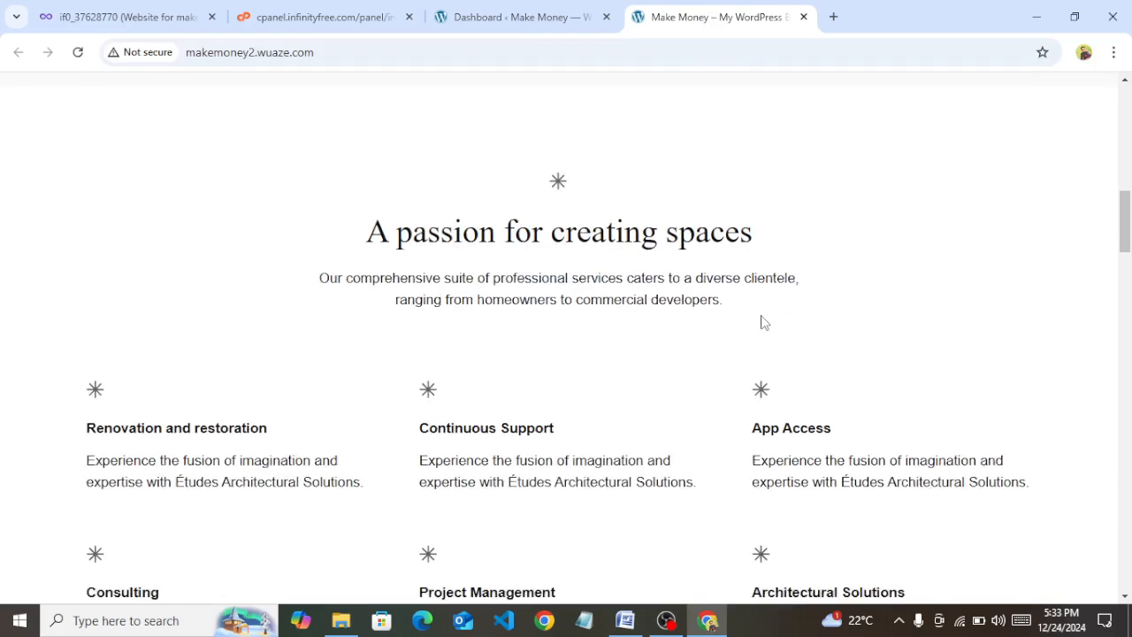
scroll(761, 321, "down", 5)
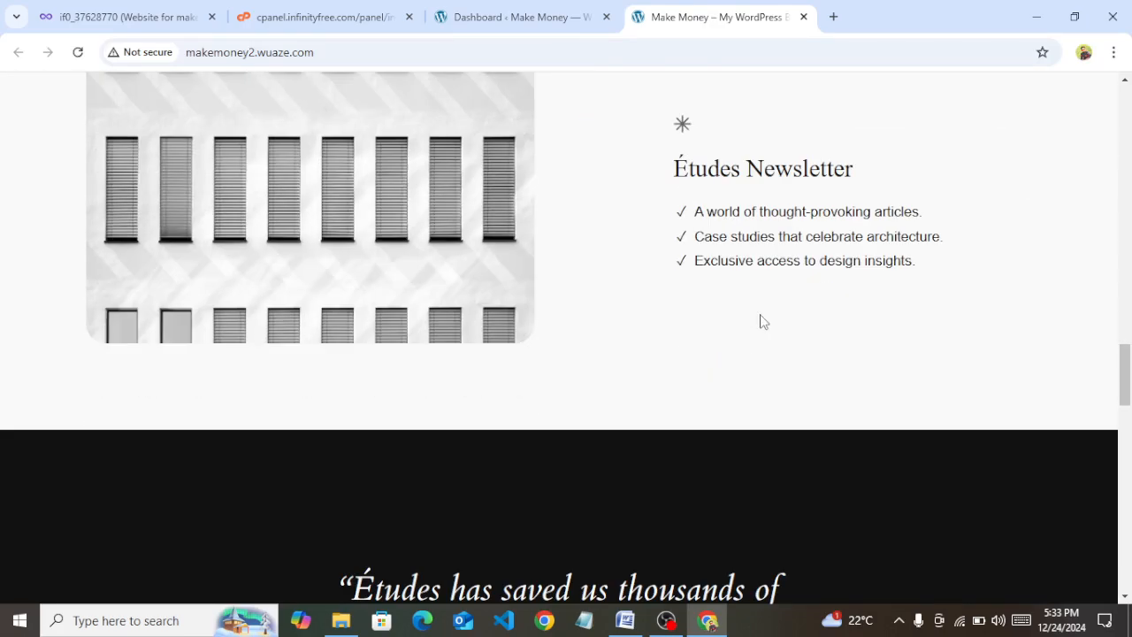
scroll(758, 321, "up", 8)
left_click(525, 16)
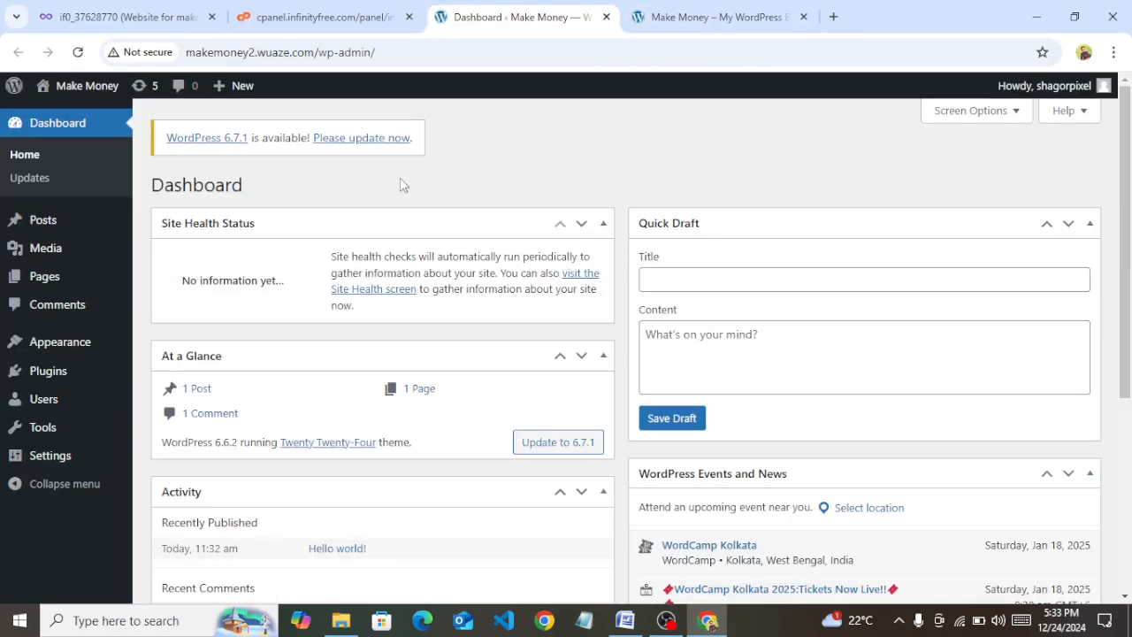
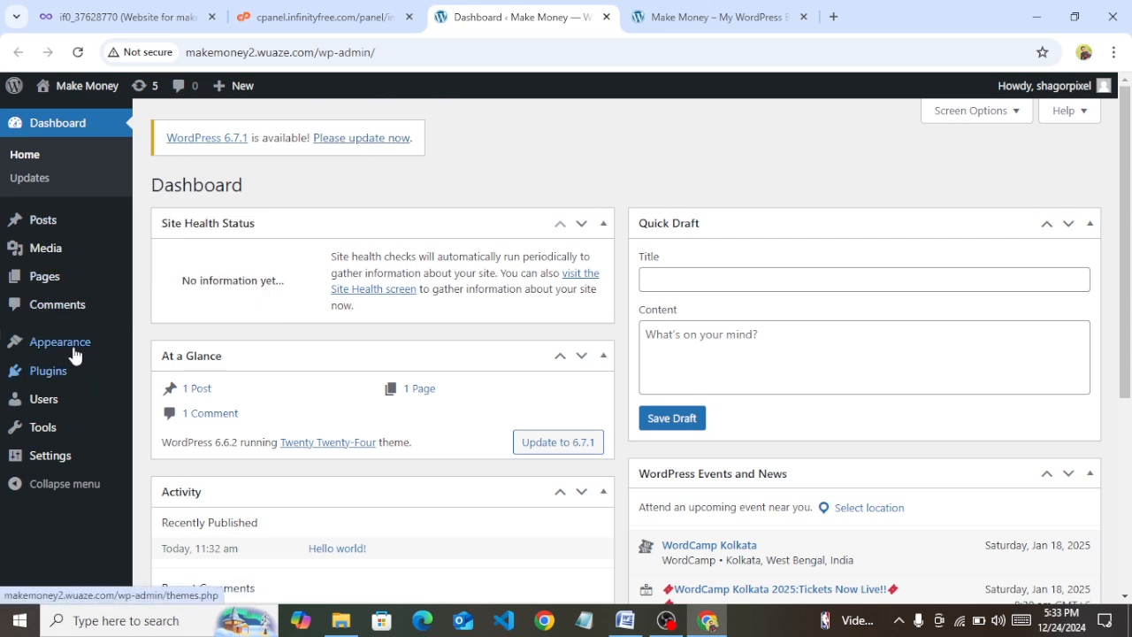
Step: Open Appearance > Themes and review the three installed themes, with Twenty Twenty-Four active
mouse_move(71, 347)
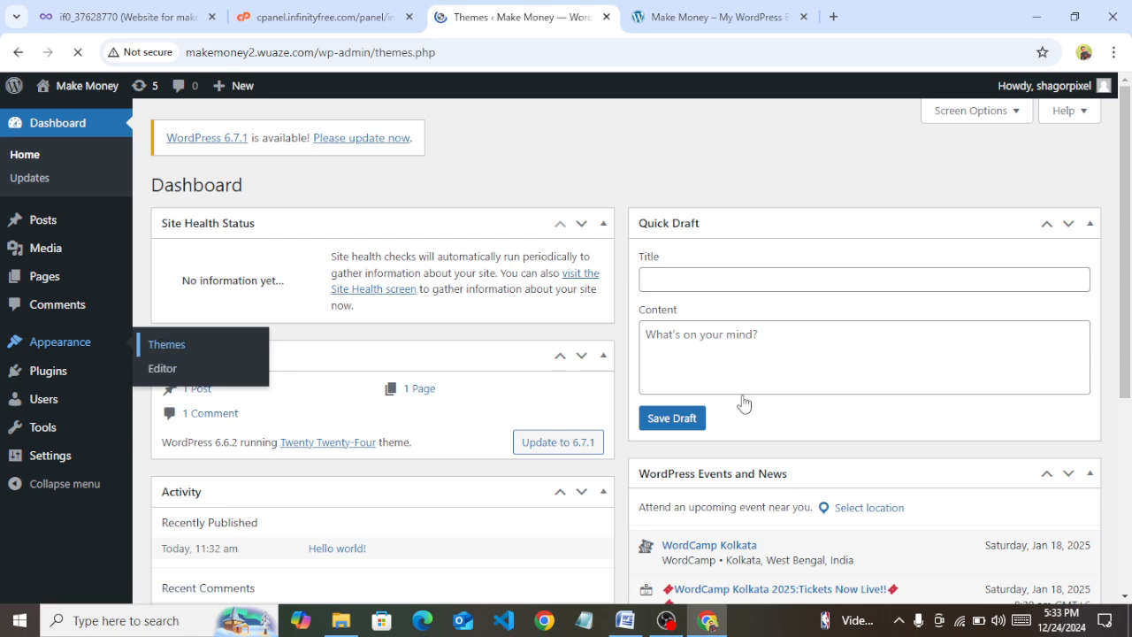
left_click(655, 11)
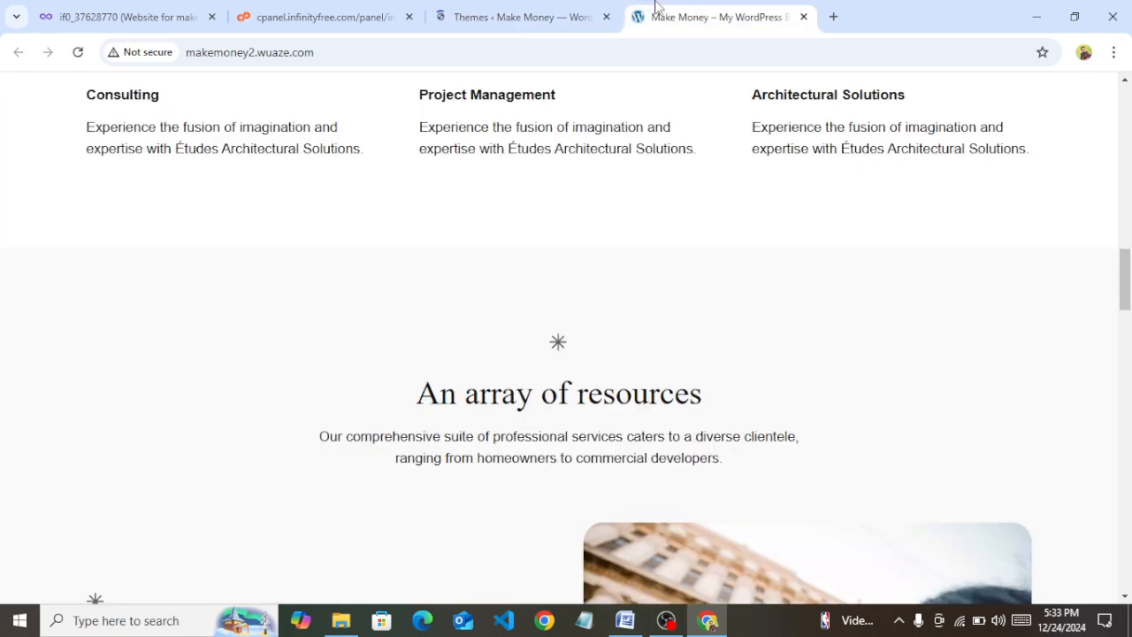
scroll(631, 188, "up", 1)
left_click(531, 13)
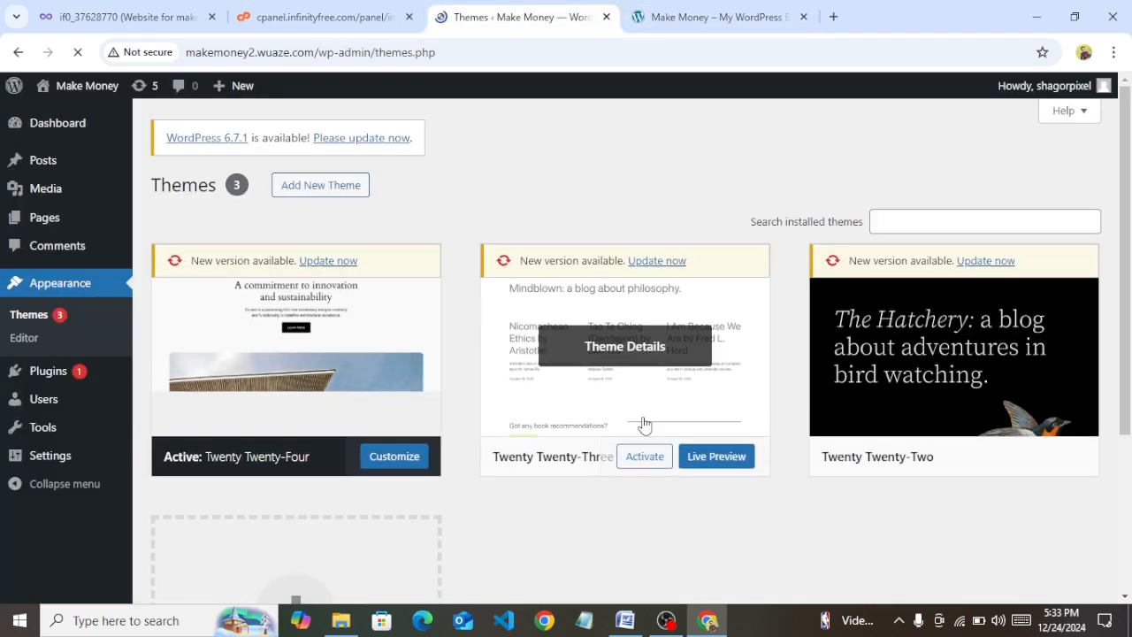
scroll(921, 381, "down", 1)
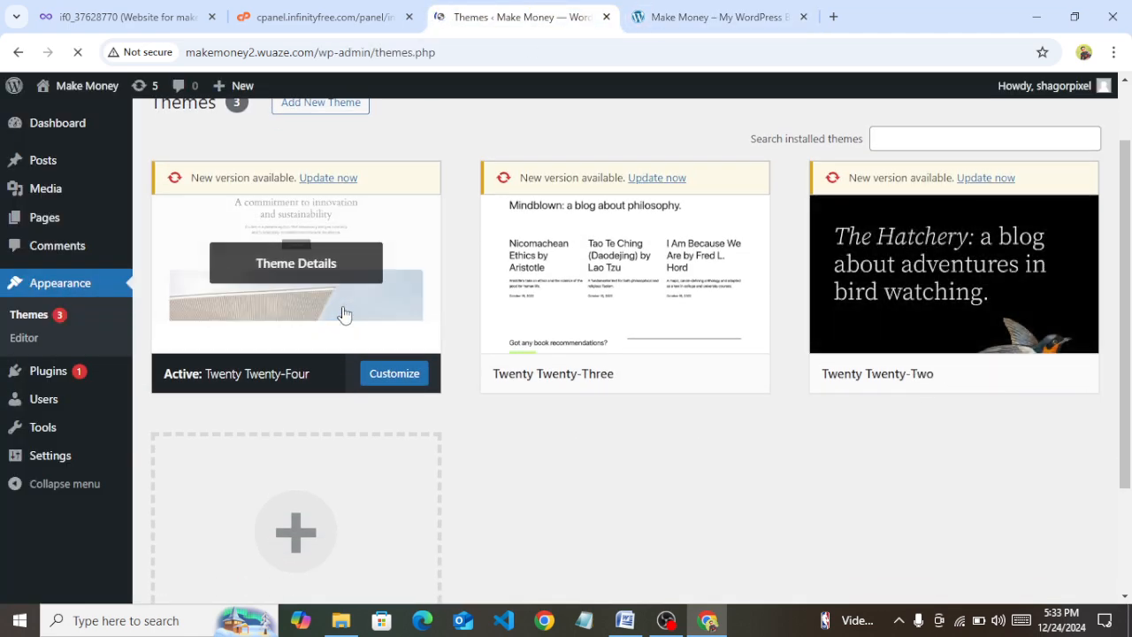
scroll(723, 316, "down", 2)
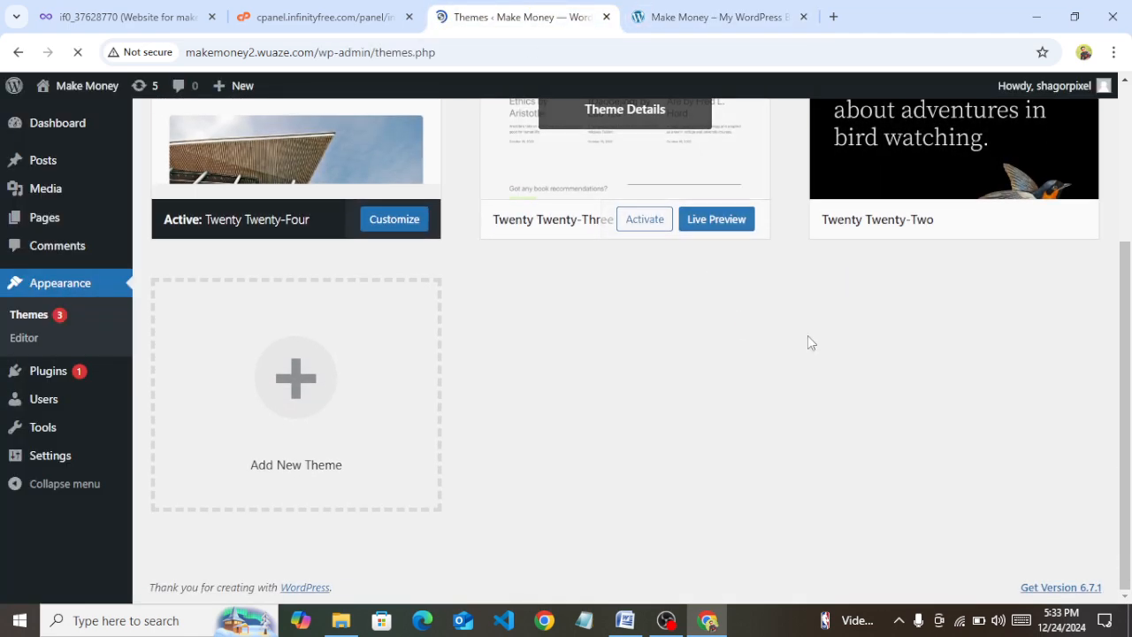
scroll(1027, 239, "up", 2)
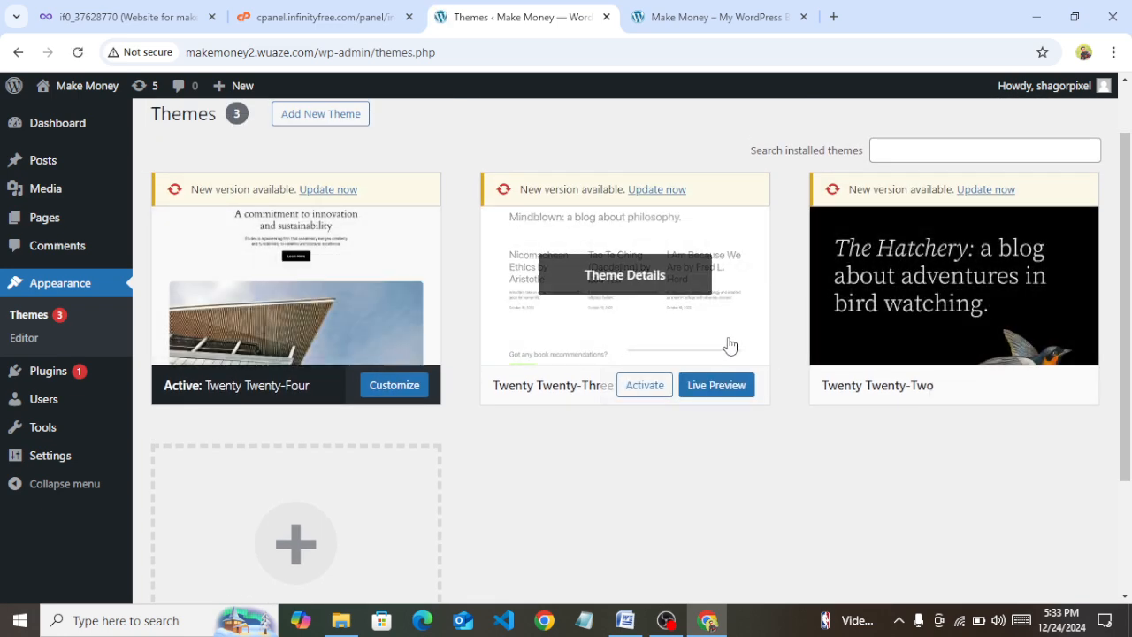
Step: Delete the inactive Twenty Twenty-Two theme from its theme details
left_click(943, 322)
scroll(719, 489, "down", 2)
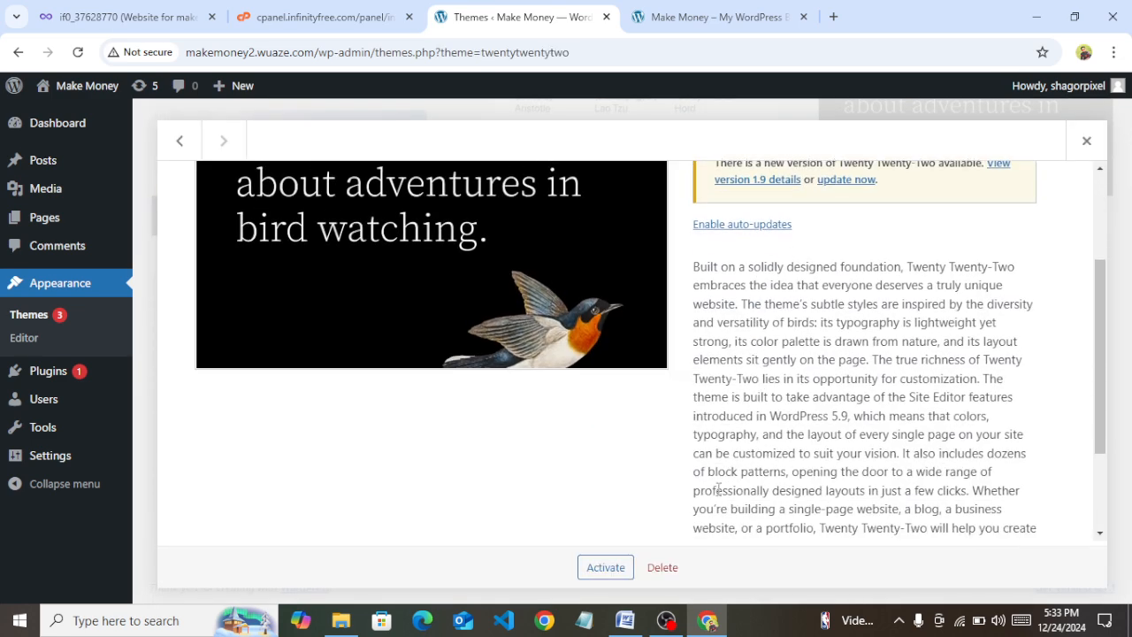
left_click(665, 568)
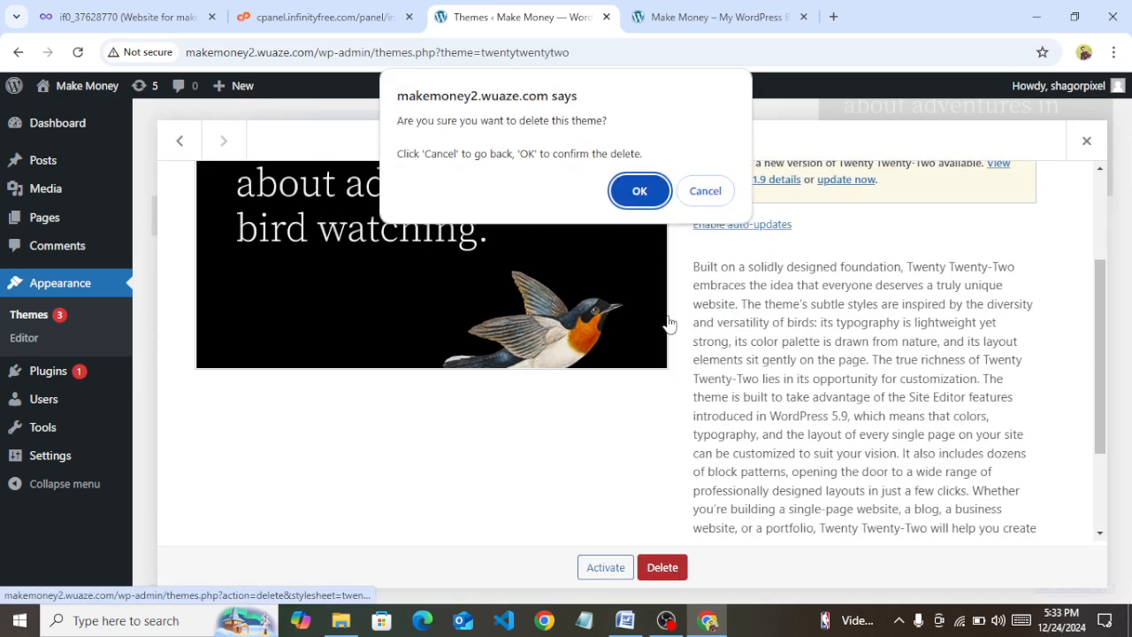
left_click(637, 193)
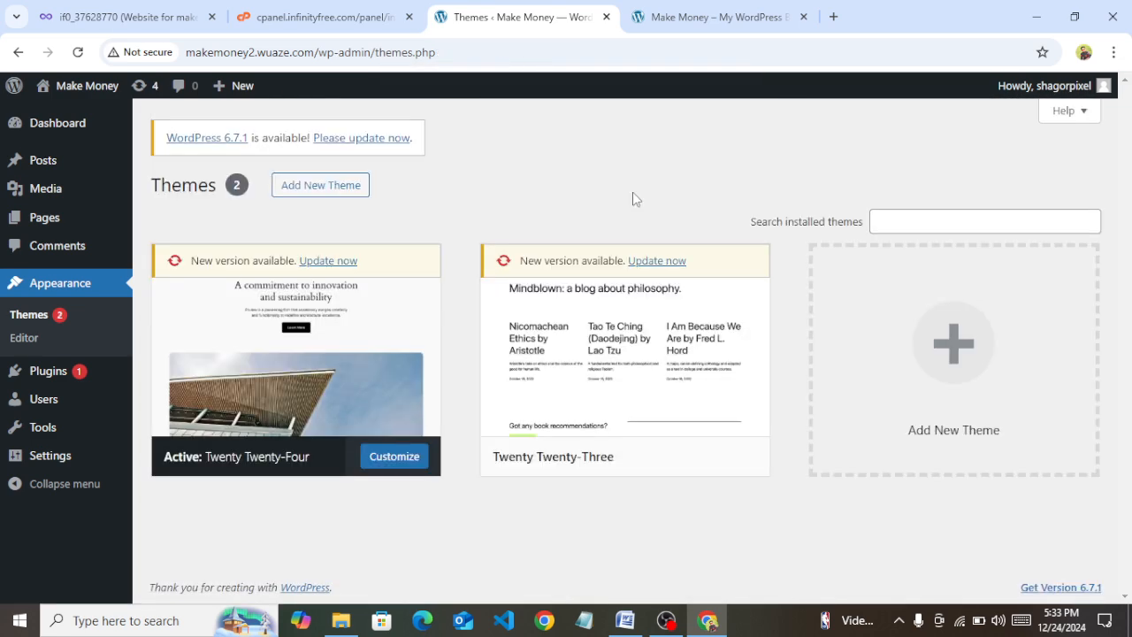
Step: Delete Twenty Twenty-Three as well, leaving only Twenty Twenty-Four 1.2 installed
mouse_move(620, 425)
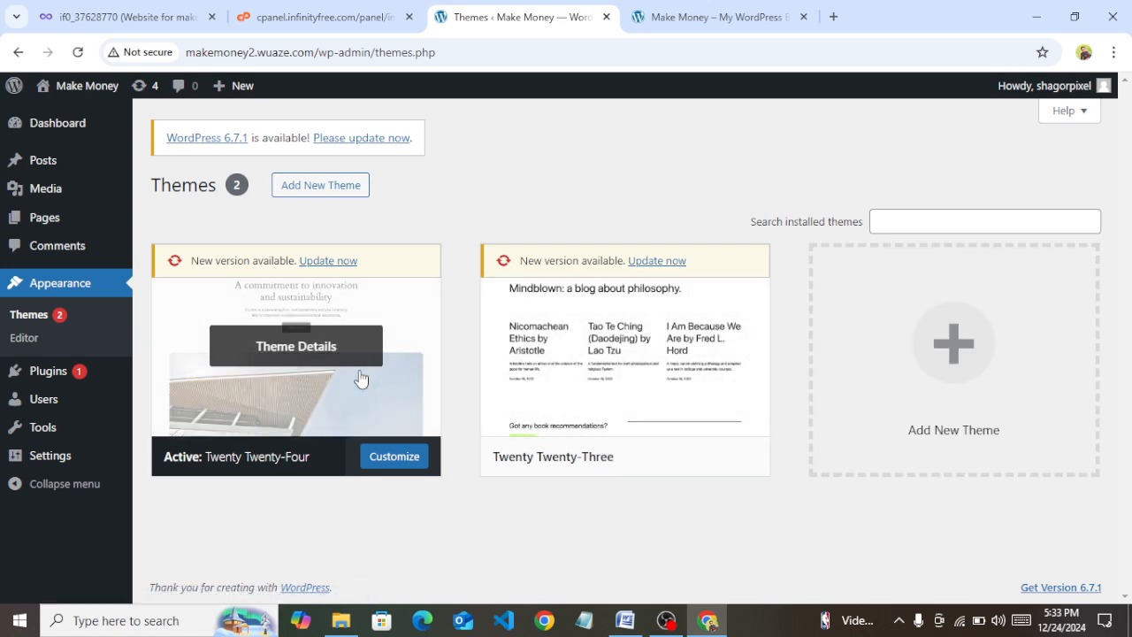
left_click(706, 405)
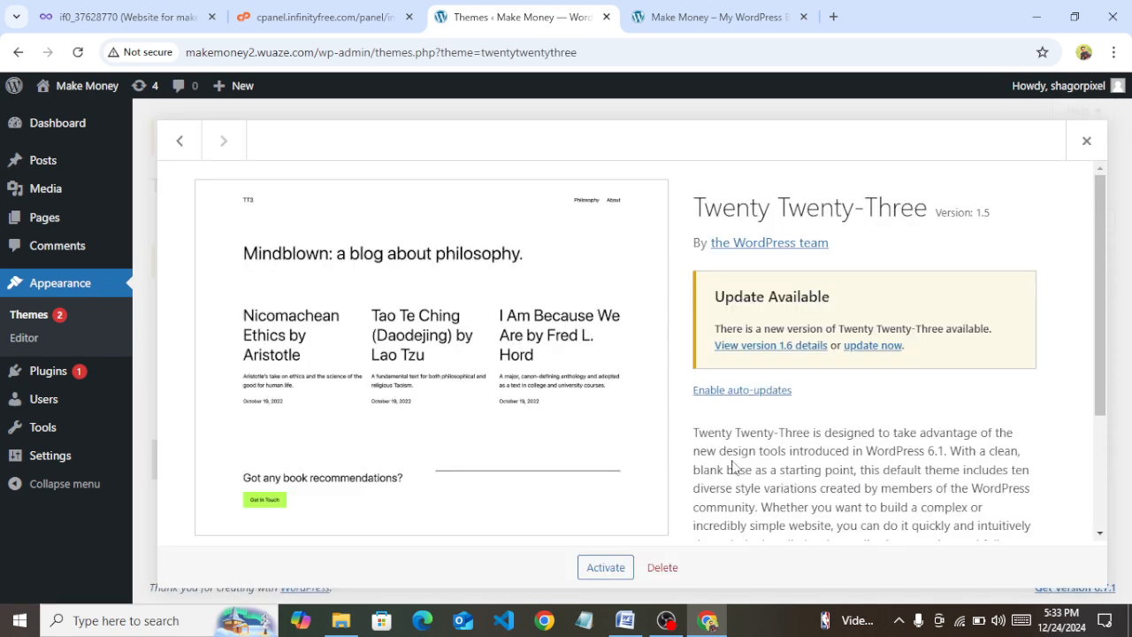
scroll(730, 469, "down", 2)
left_click(662, 568)
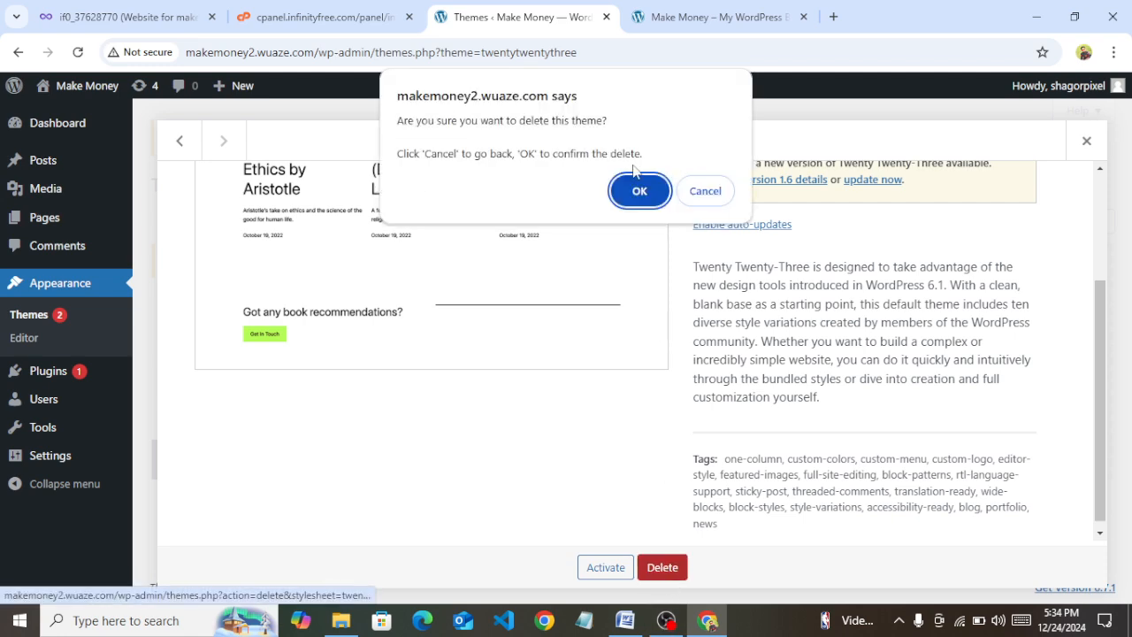
left_click(640, 187)
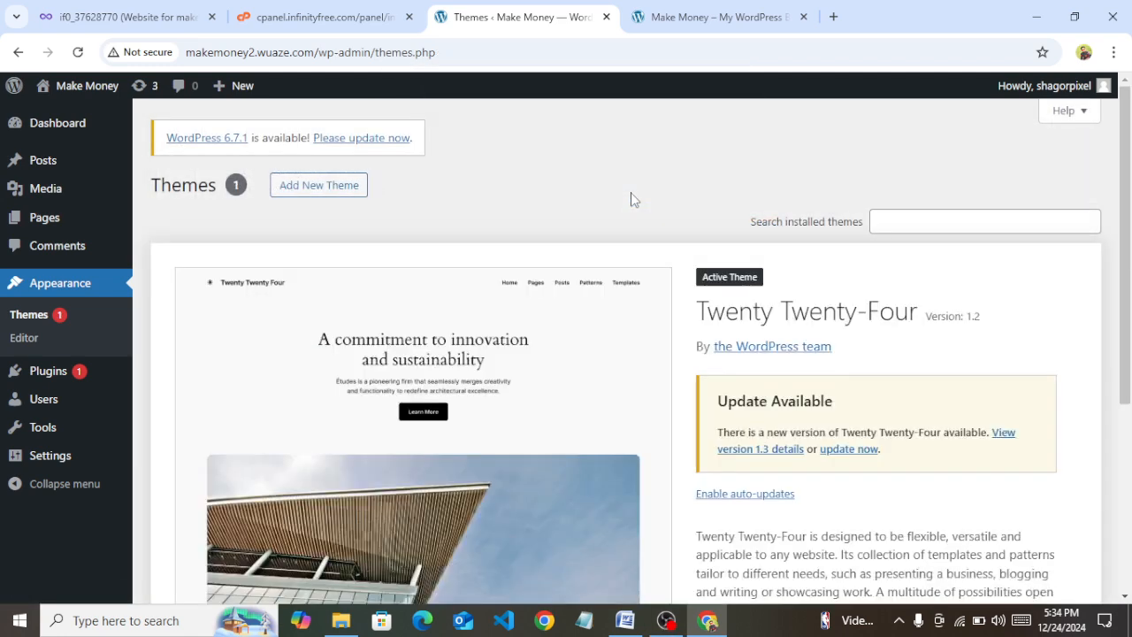
scroll(633, 199, "down", 4)
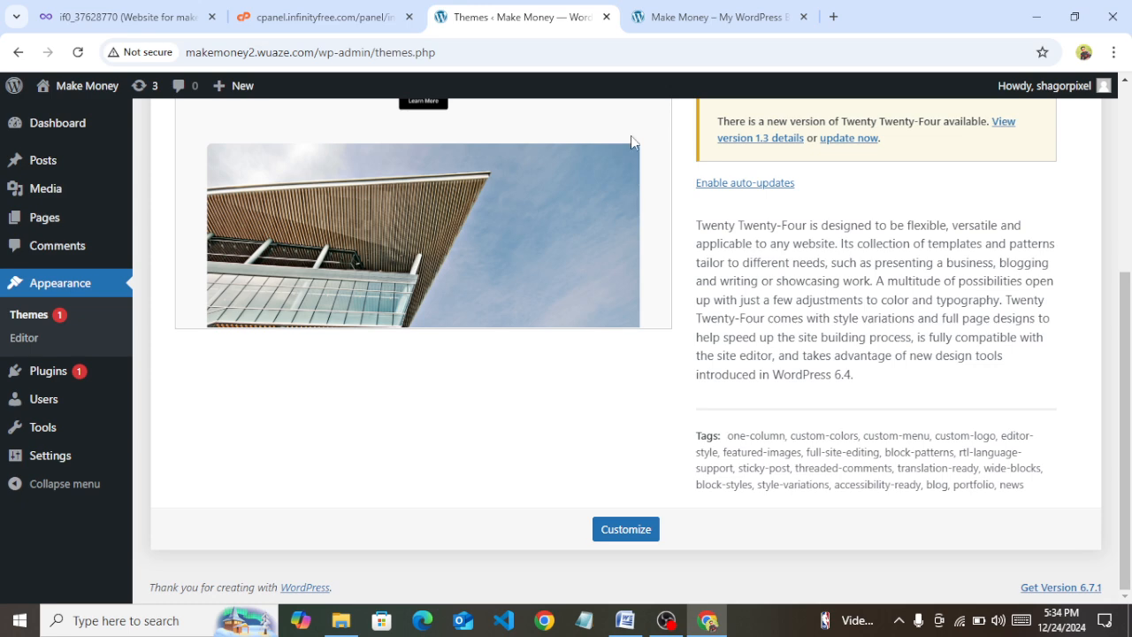
scroll(724, 295, "up", 4)
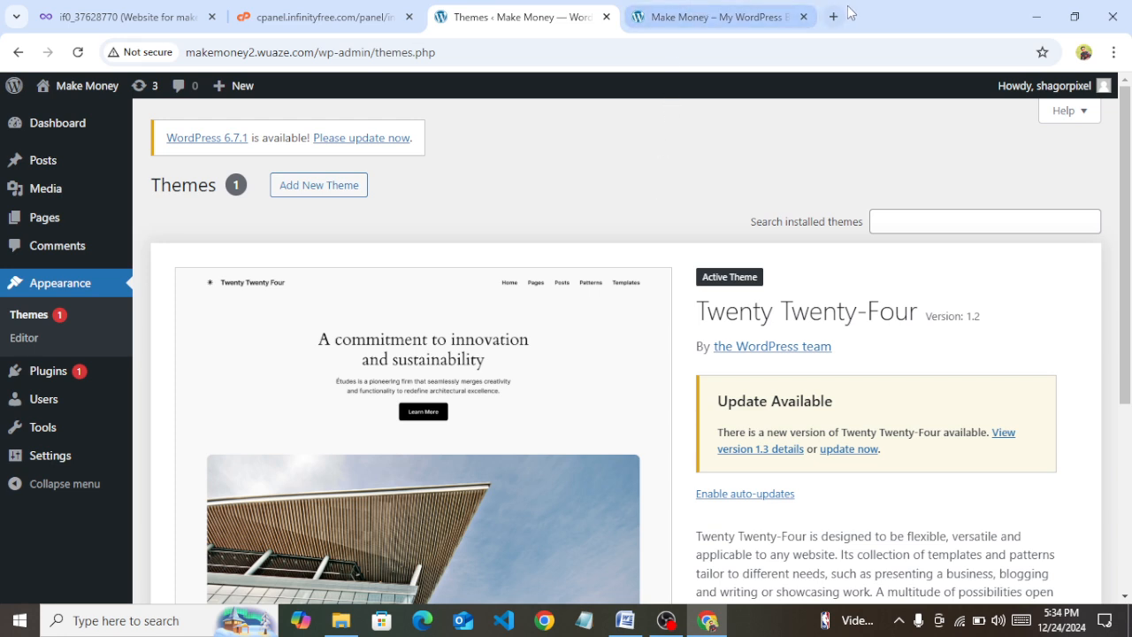
scroll(239, 296, "down", 1)
scroll(265, 226, "up", 1)
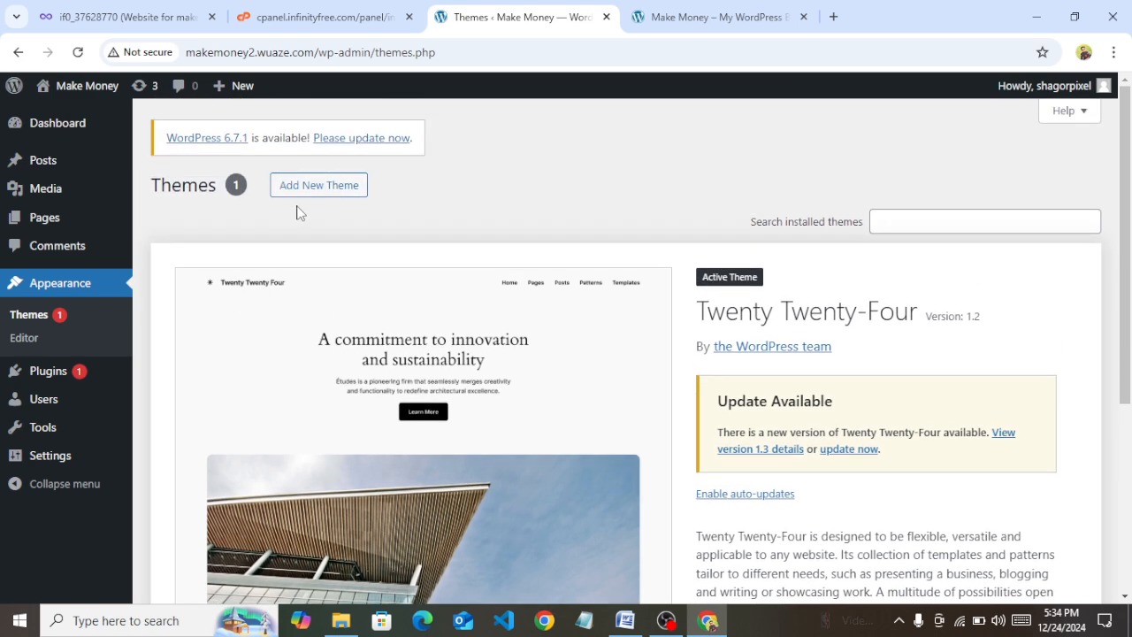
Step: Search the theme directory for 'movie' themes from Add New Theme
left_click(301, 186)
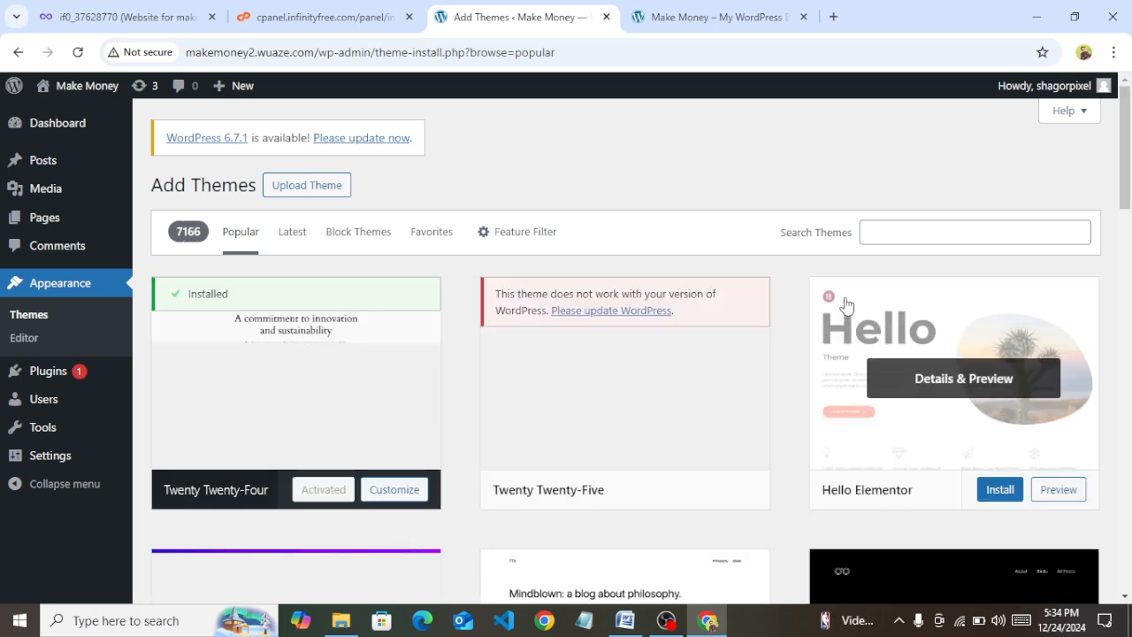
left_click(937, 227)
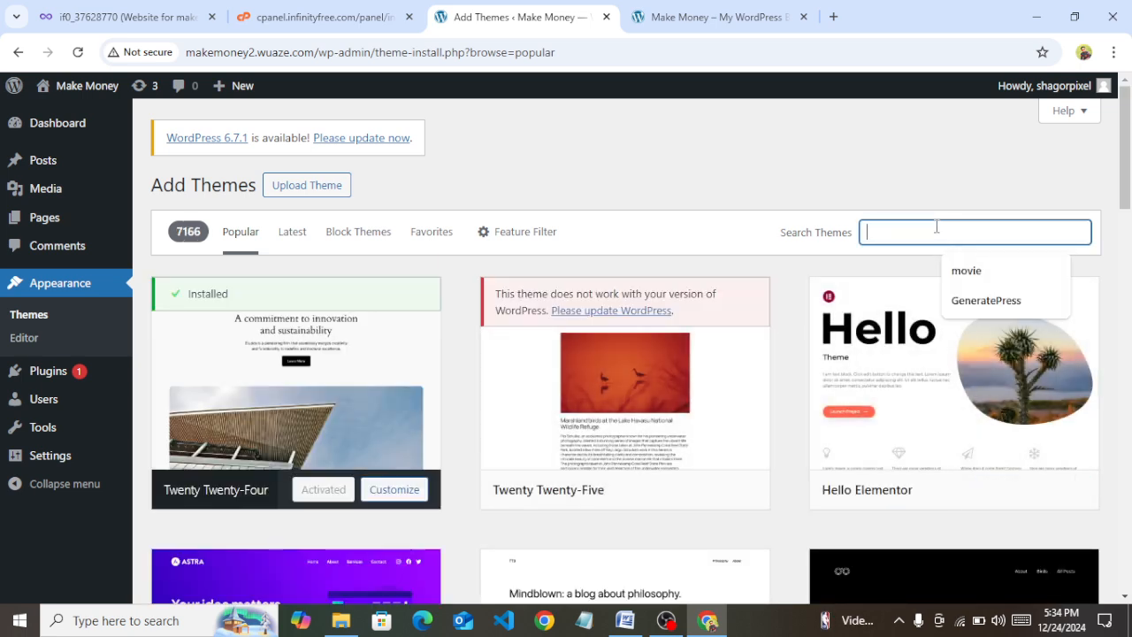
type("e commerse")
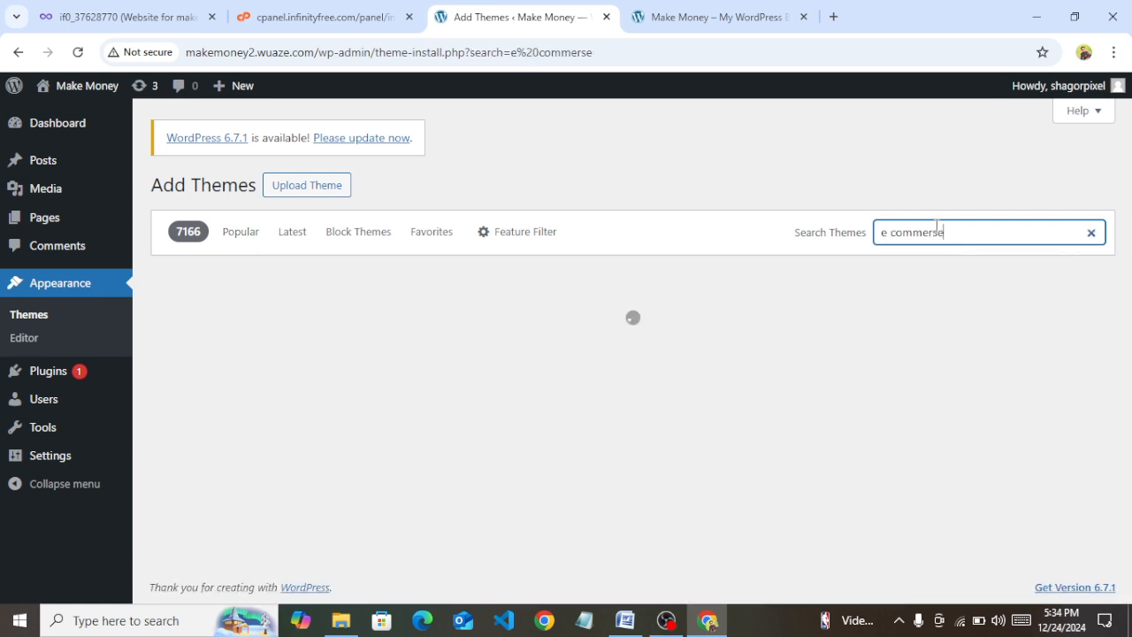
left_click_drag(962, 236, 784, 241)
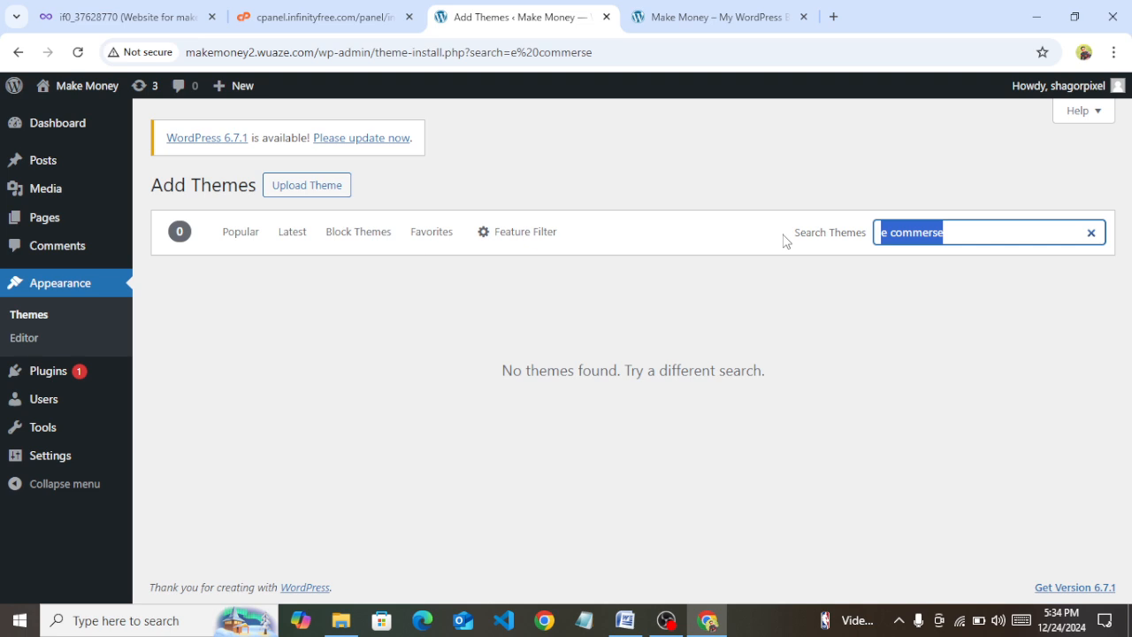
type("movie")
key("Return")
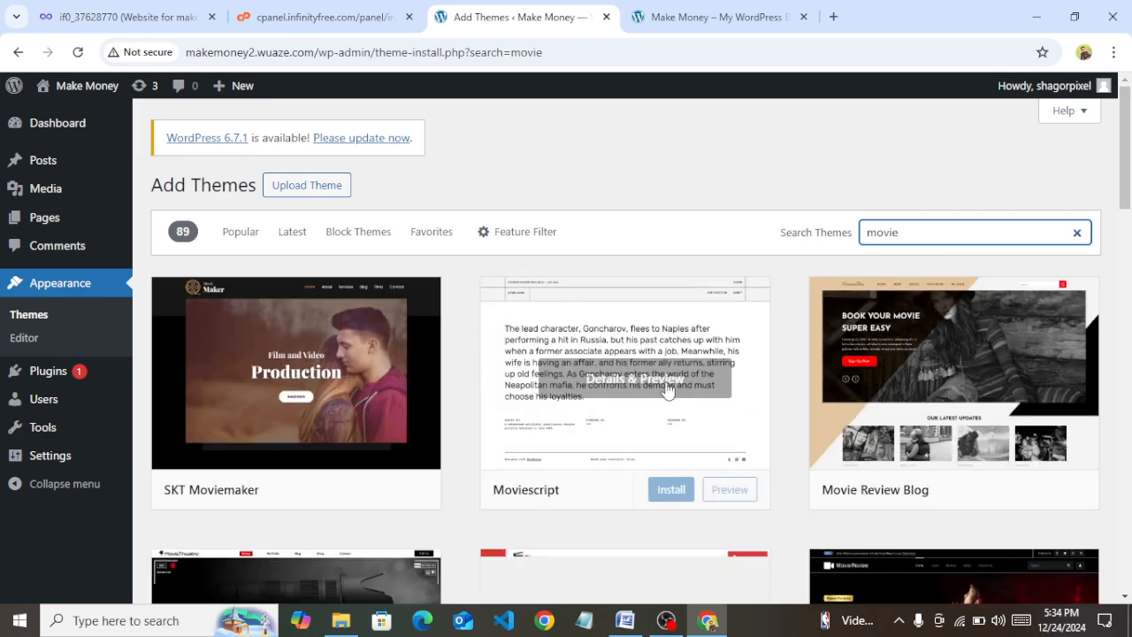
Step: Install the Movie Cinema Blocks theme from the search results
scroll(266, 367, "down", 3)
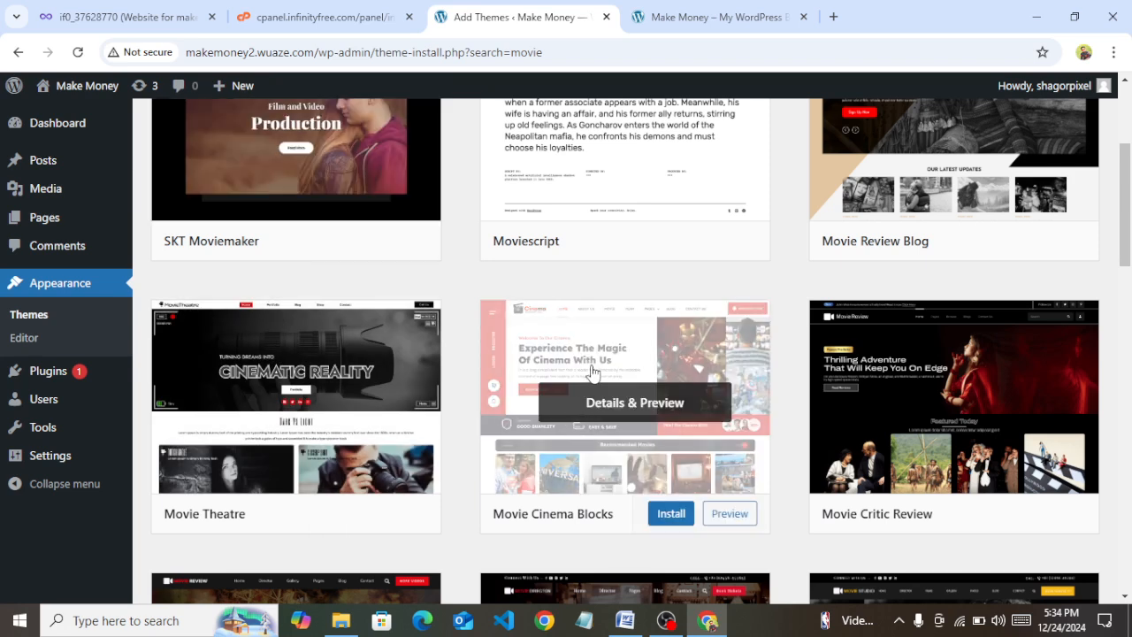
scroll(663, 435, "down", 1)
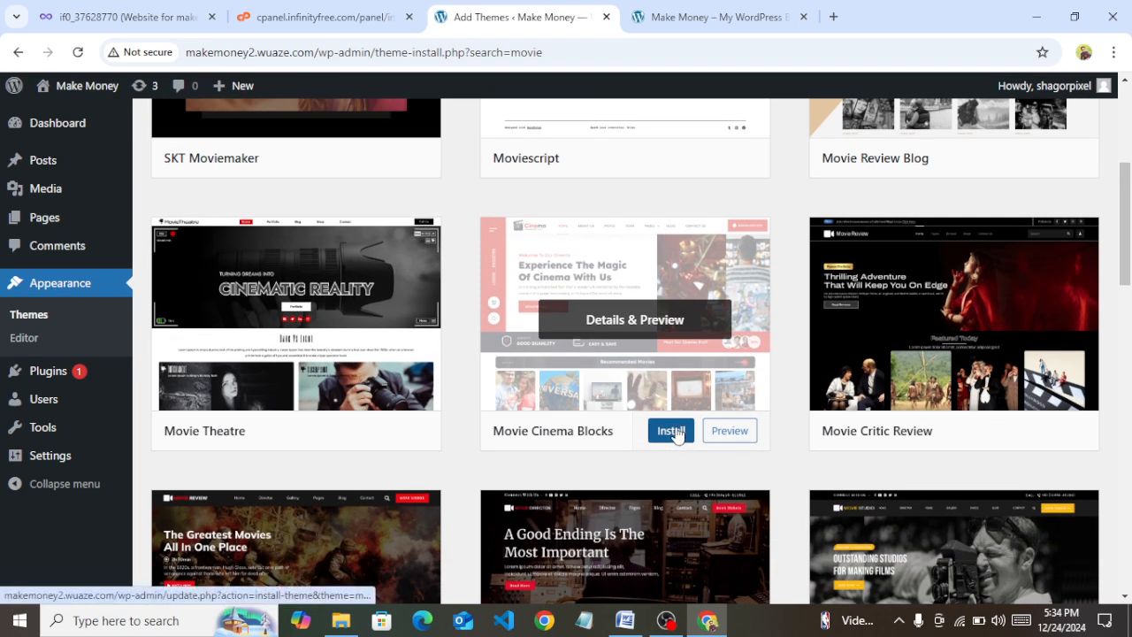
scroll(672, 433, "down", 2)
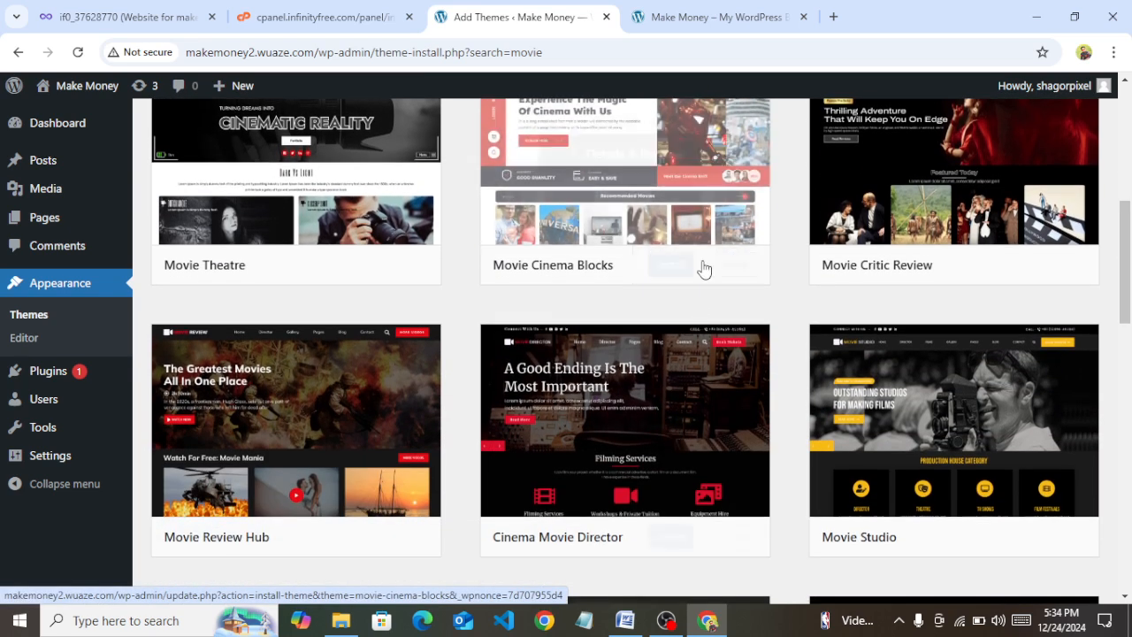
left_click(663, 268)
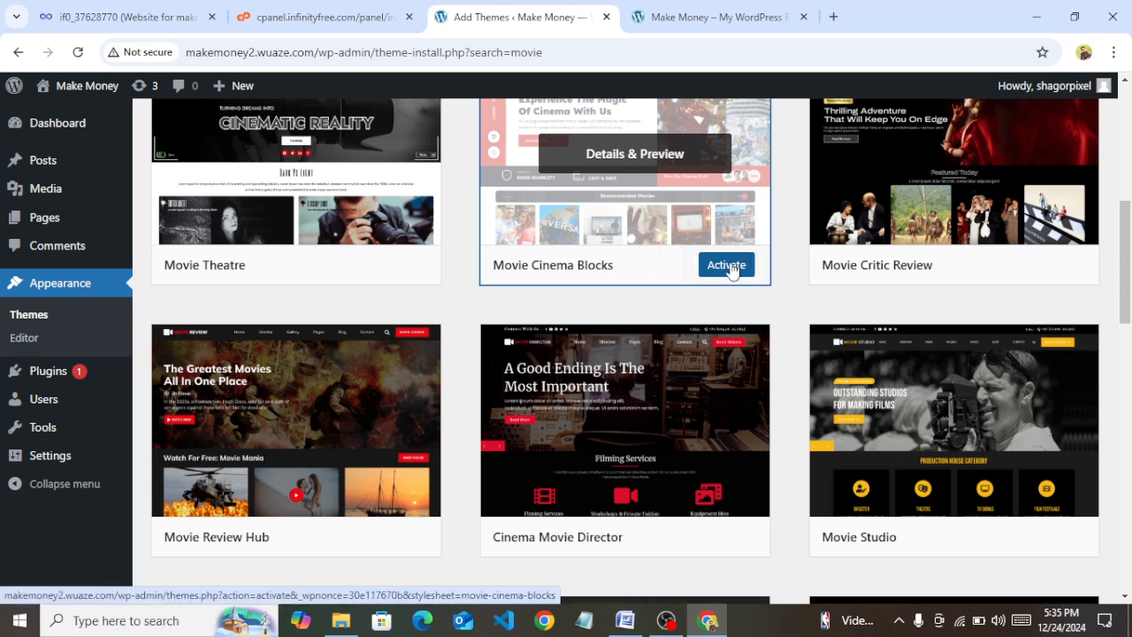
Step: Activate Movie Cinema Blocks and reload the live site to see its cinema homepage
left_click(726, 266)
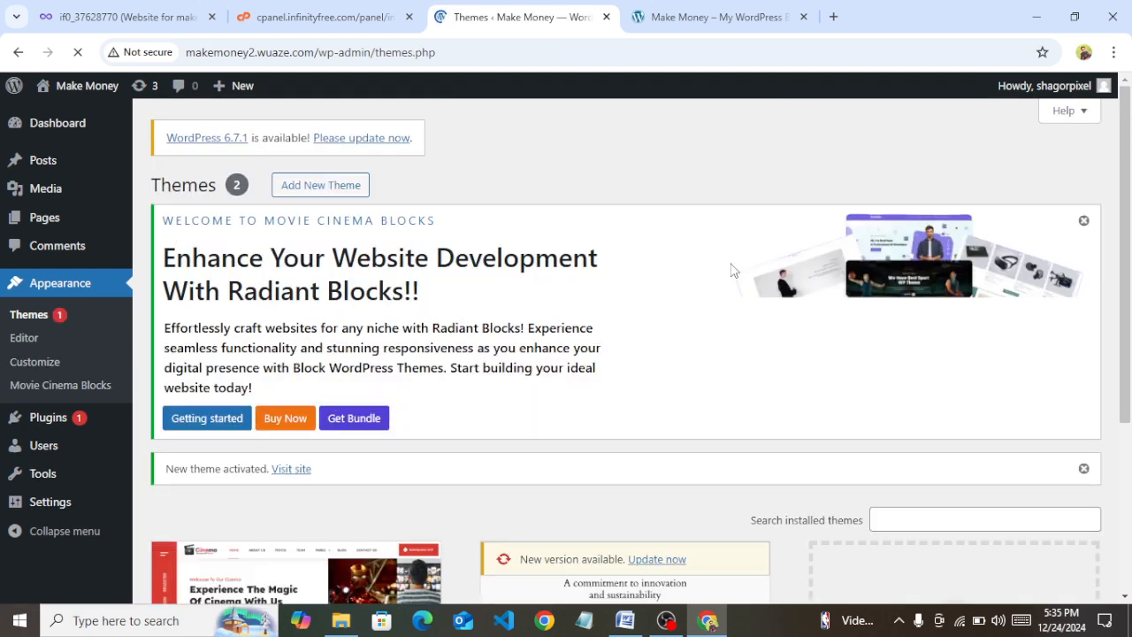
scroll(705, 327, "down", 4)
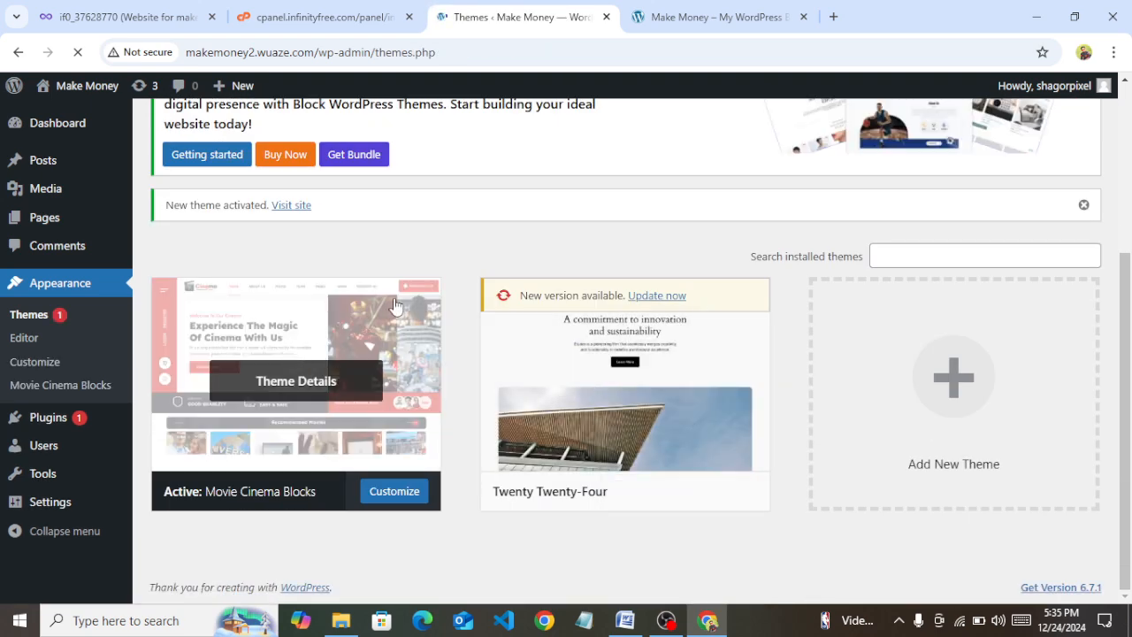
left_click(677, 10)
scroll(124, 117, "up", 10)
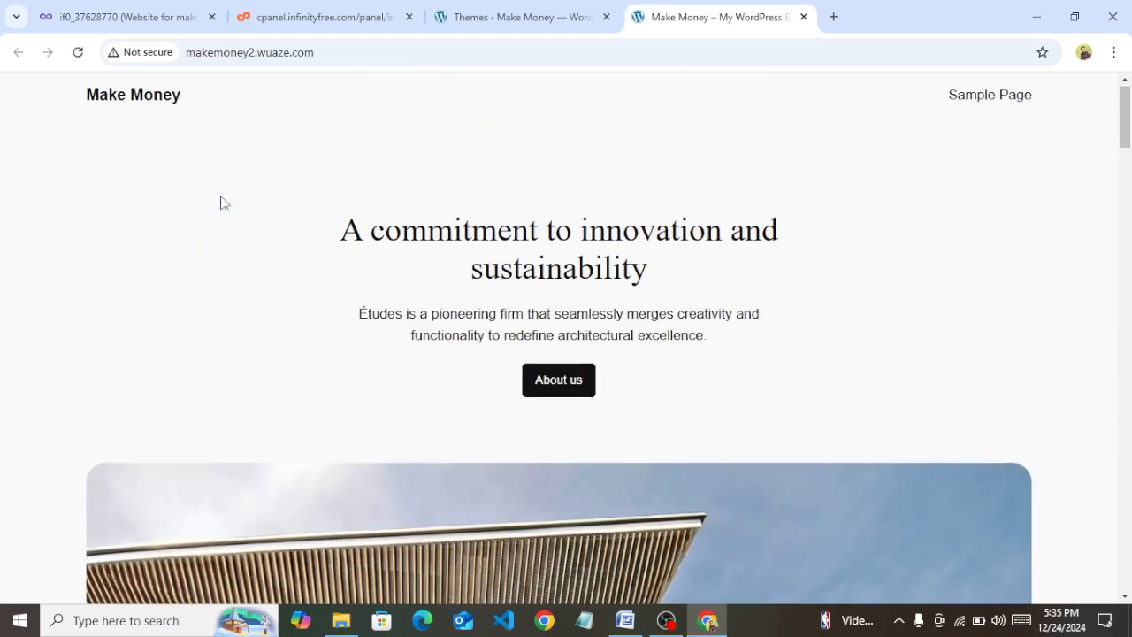
left_click(78, 55)
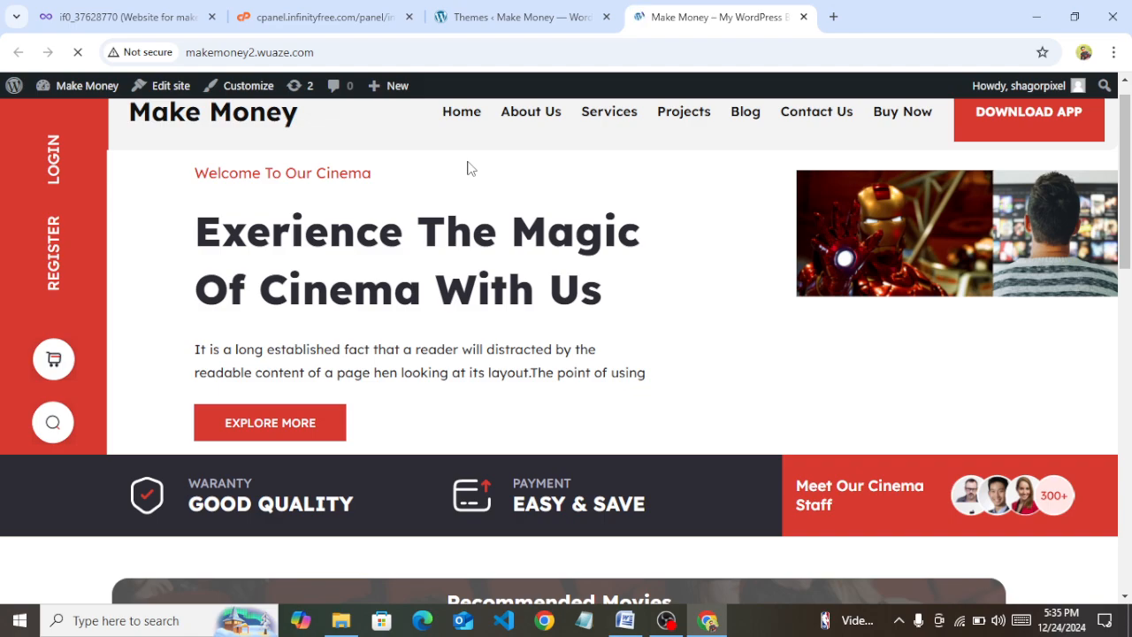
scroll(478, 195, "down", 6)
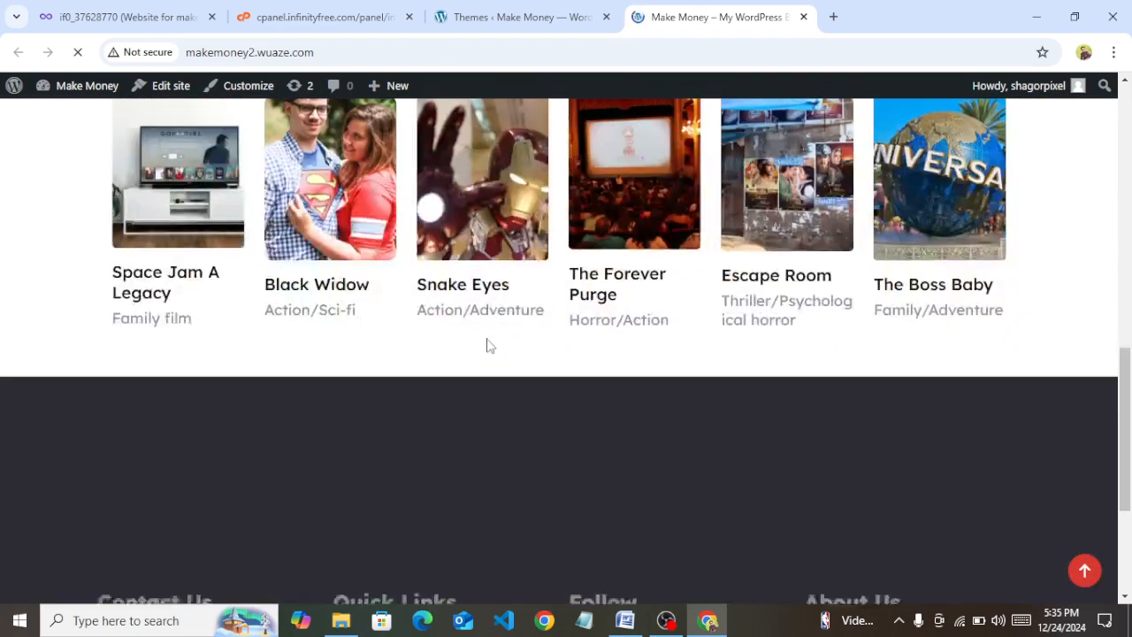
scroll(487, 345, "down", 3)
scroll(486, 338, "up", 10)
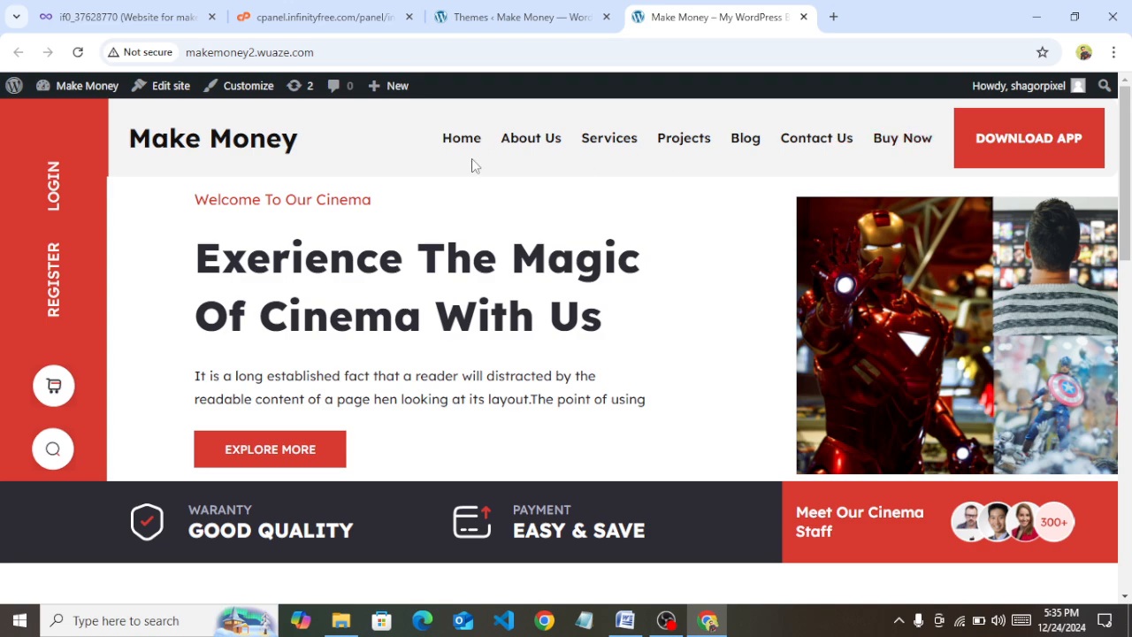
scroll(389, 318, "down", 10)
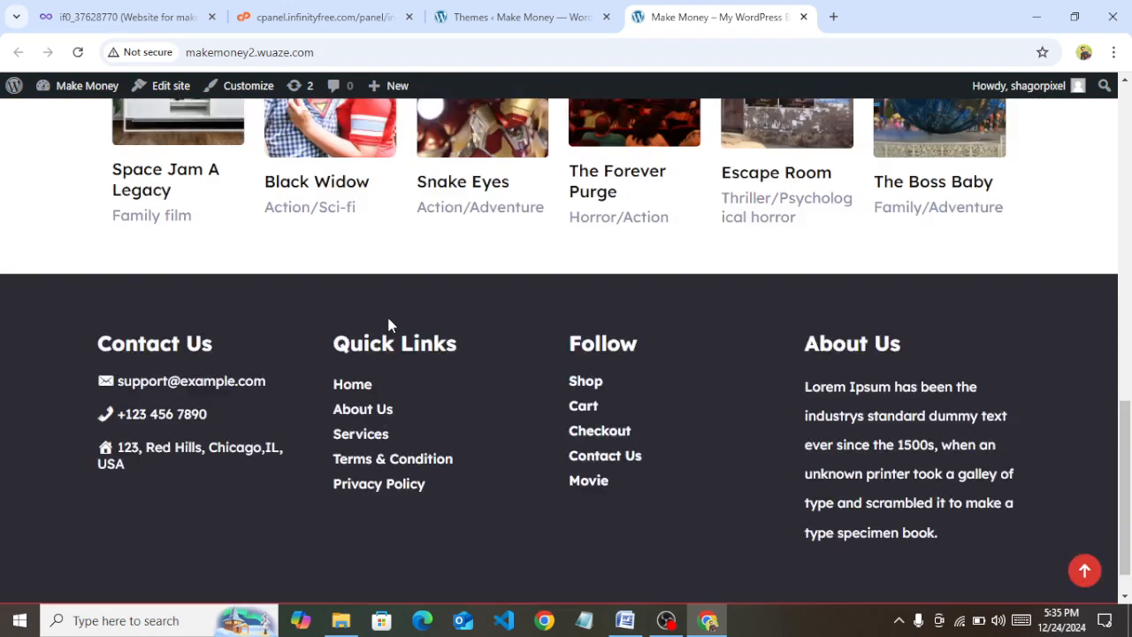
Step: Compare the live site with the Themes admin page, ending at the top of Appearance > Themes
left_click(469, 13)
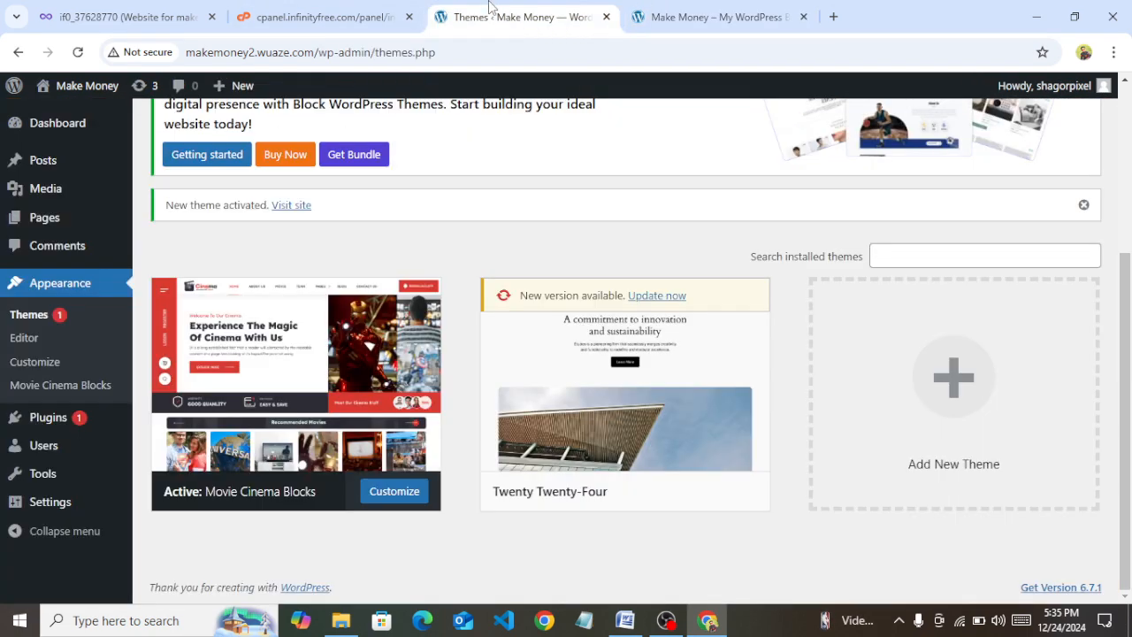
scroll(1062, 362, "up", 3)
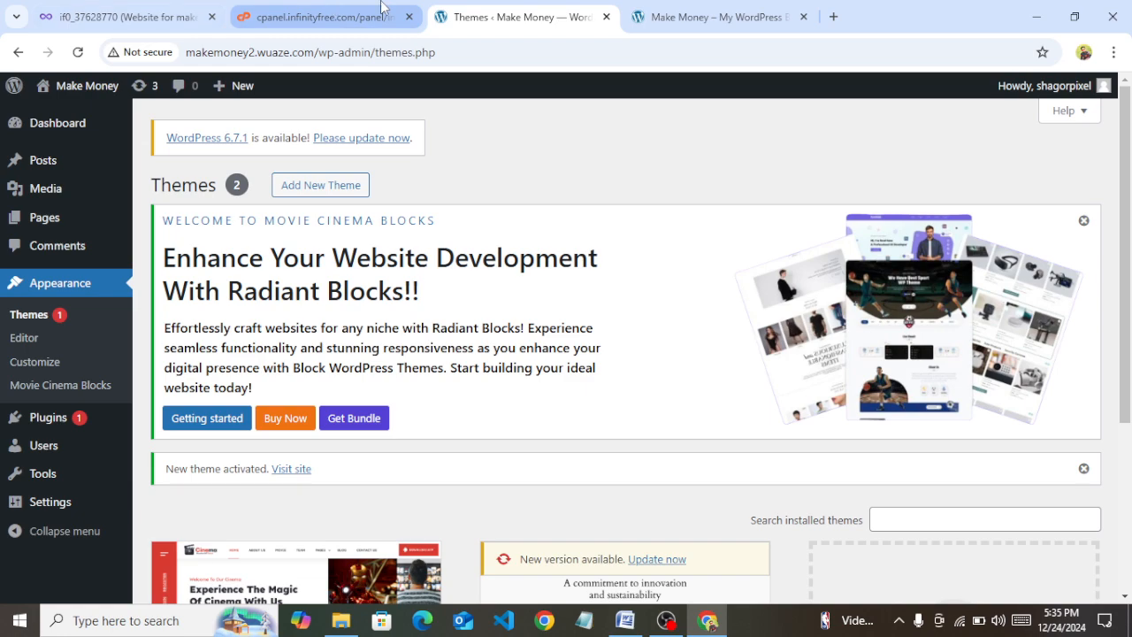
left_click(688, 16)
scroll(733, 377, "up", 11)
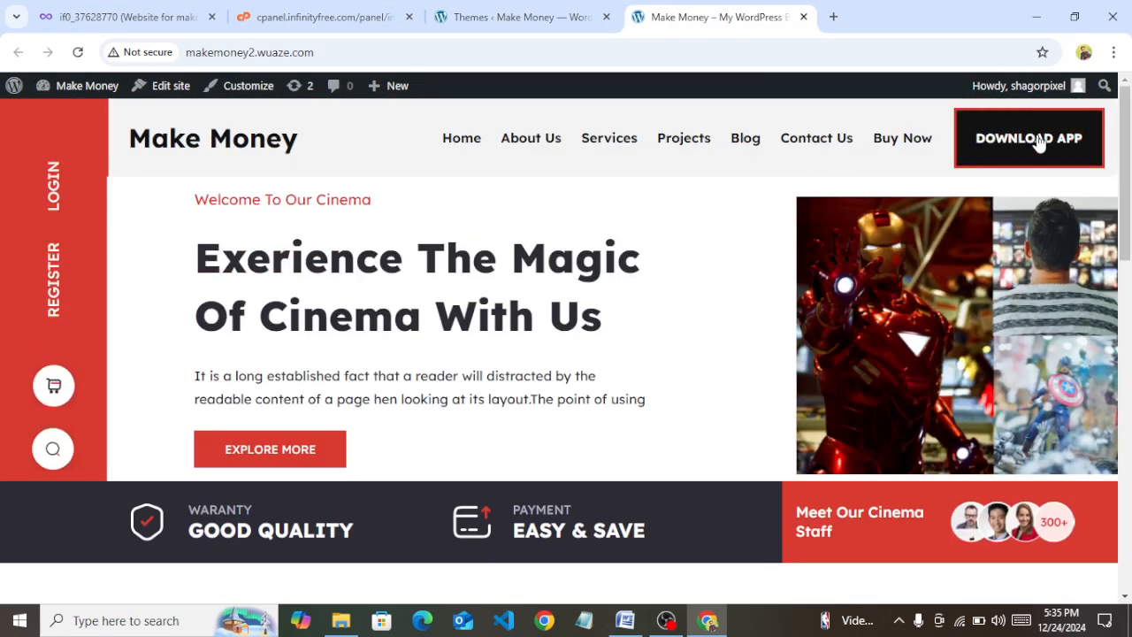
scroll(470, 381, "down", 3)
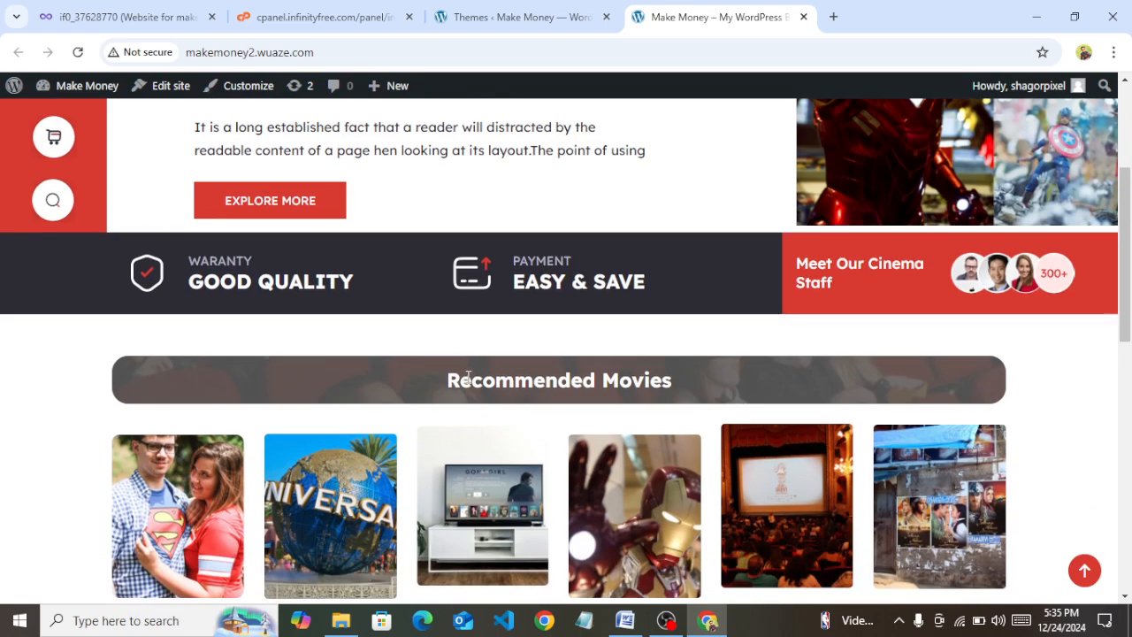
scroll(745, 400, "up", 2)
scroll(745, 400, "up", 2)
left_click(534, 23)
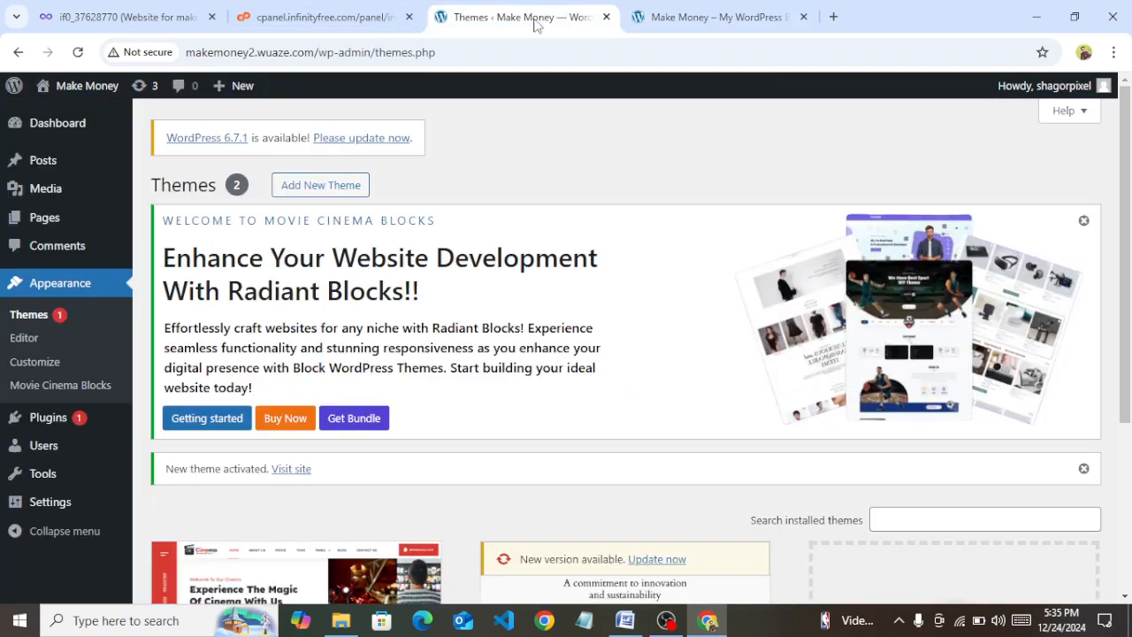
scroll(475, 165, "down", 3)
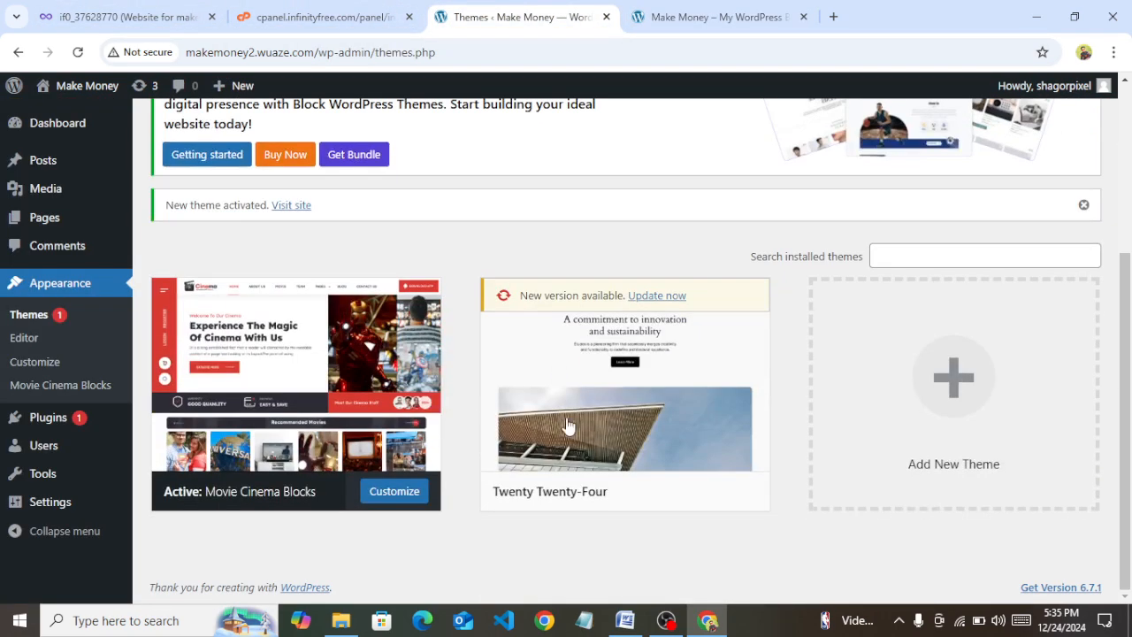
mouse_move(324, 363)
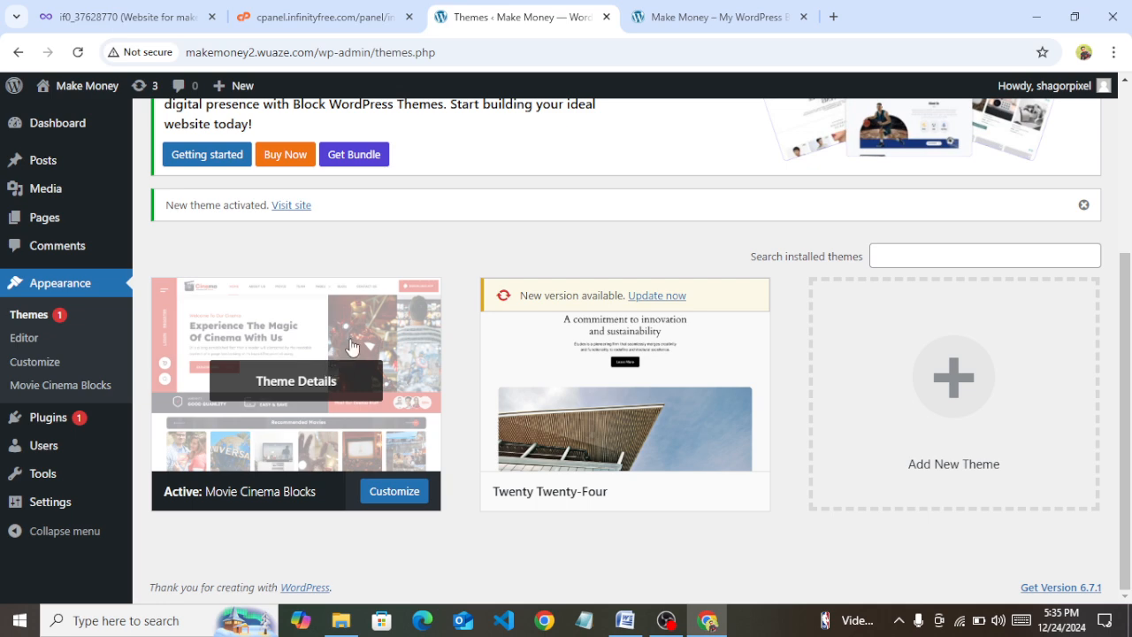
scroll(531, 373, "up", 3)
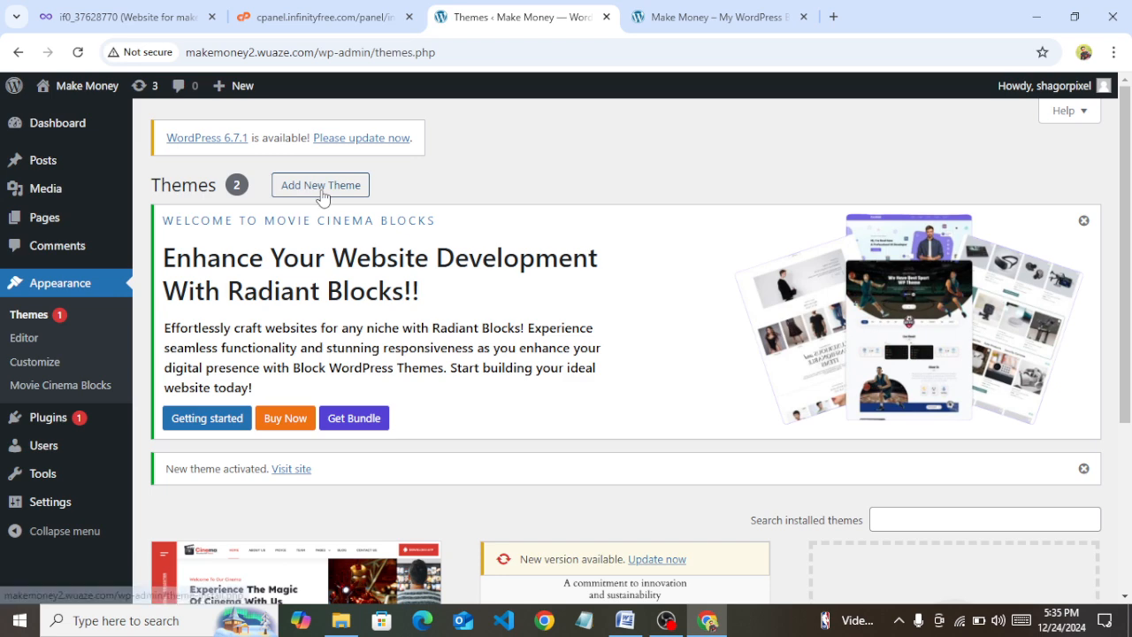
Step: Find Envo One in the Popular themes list, install it and activate it
left_click(285, 187)
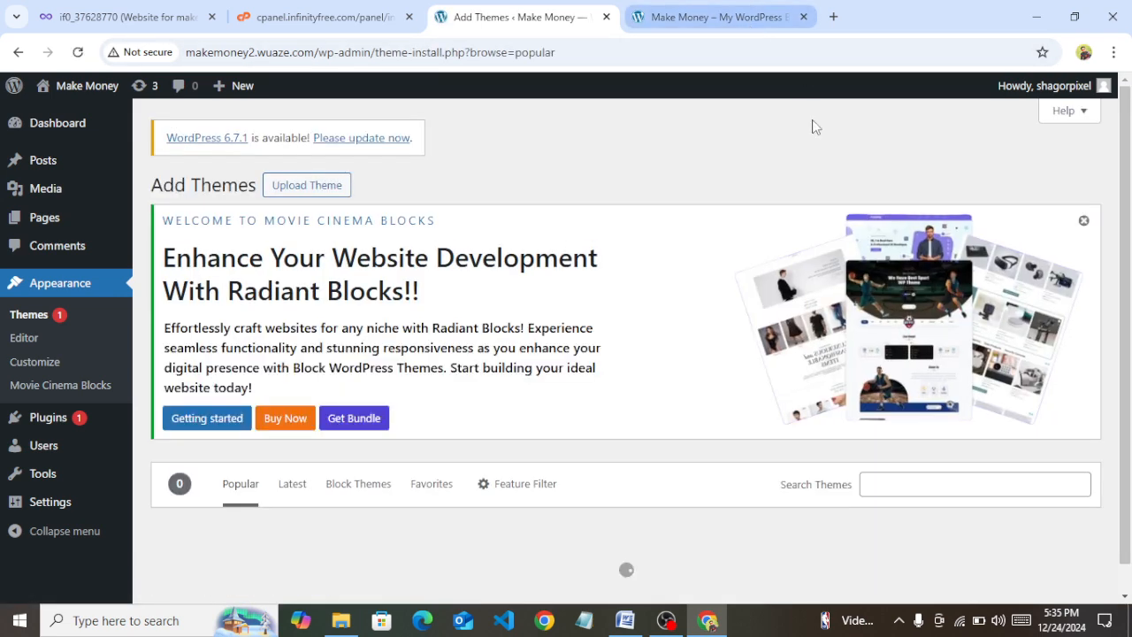
scroll(945, 487, "down", 1)
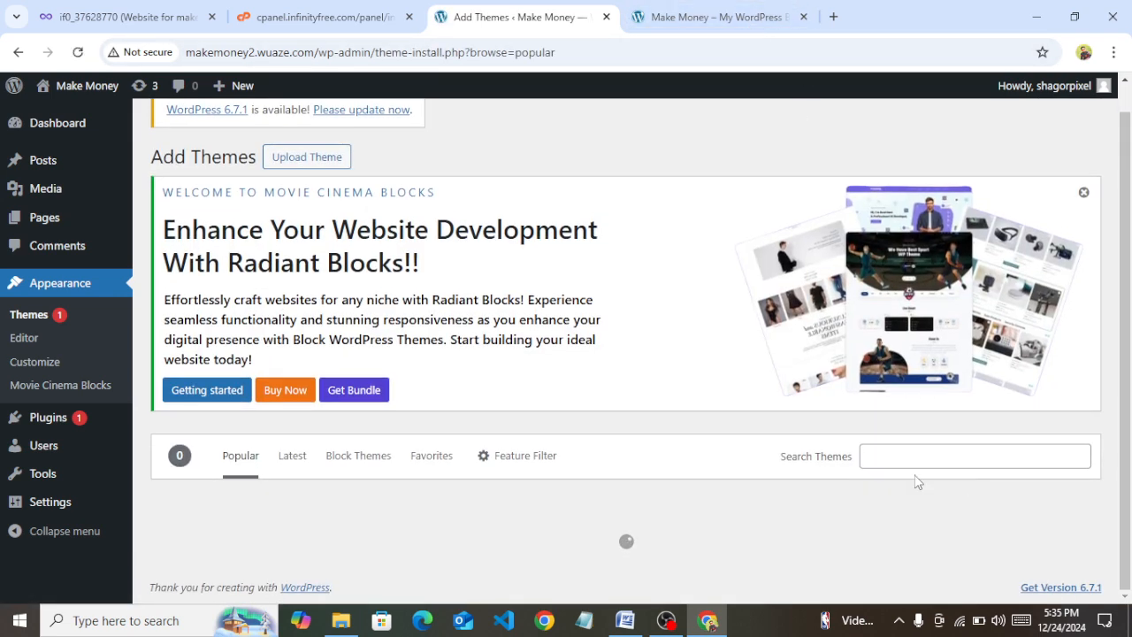
scroll(945, 466, "down", 3)
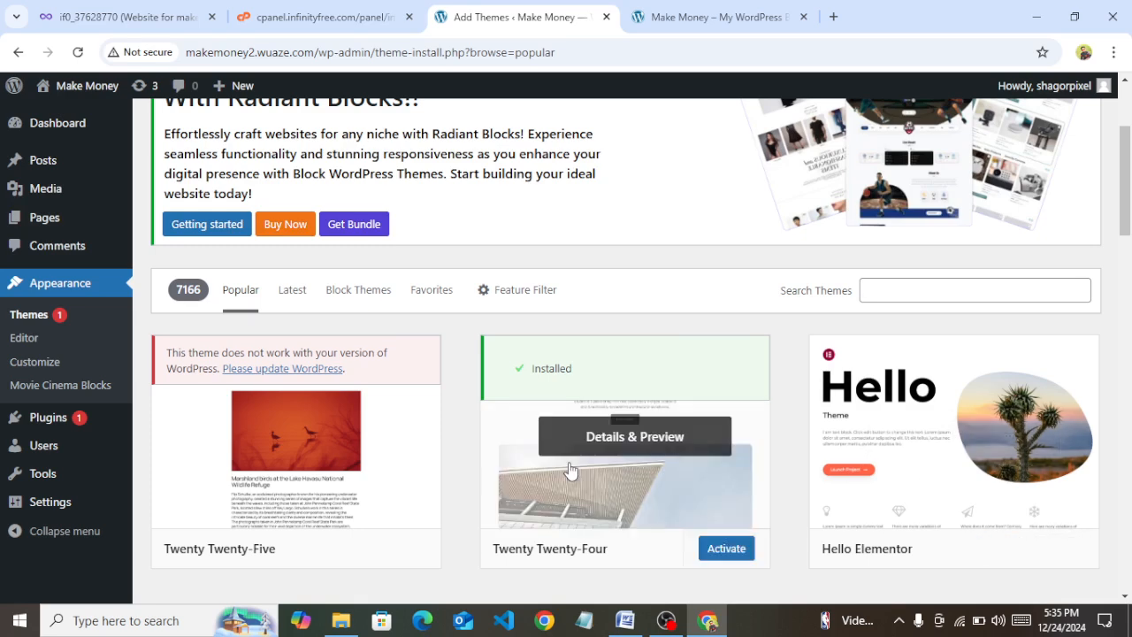
scroll(718, 410, "down", 3)
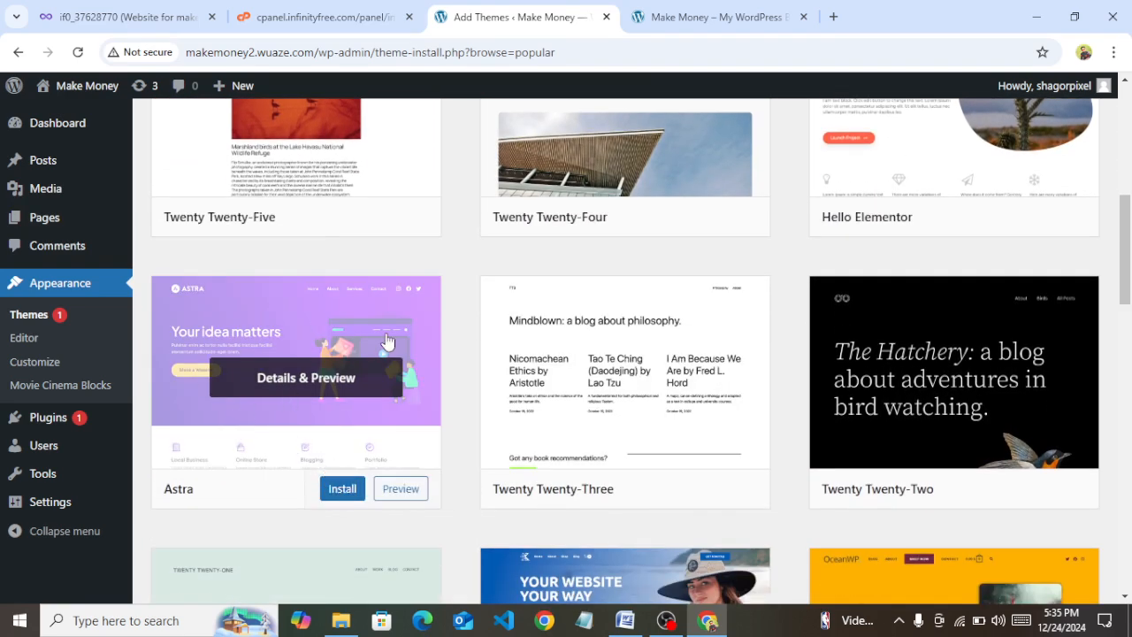
scroll(646, 425, "down", 3)
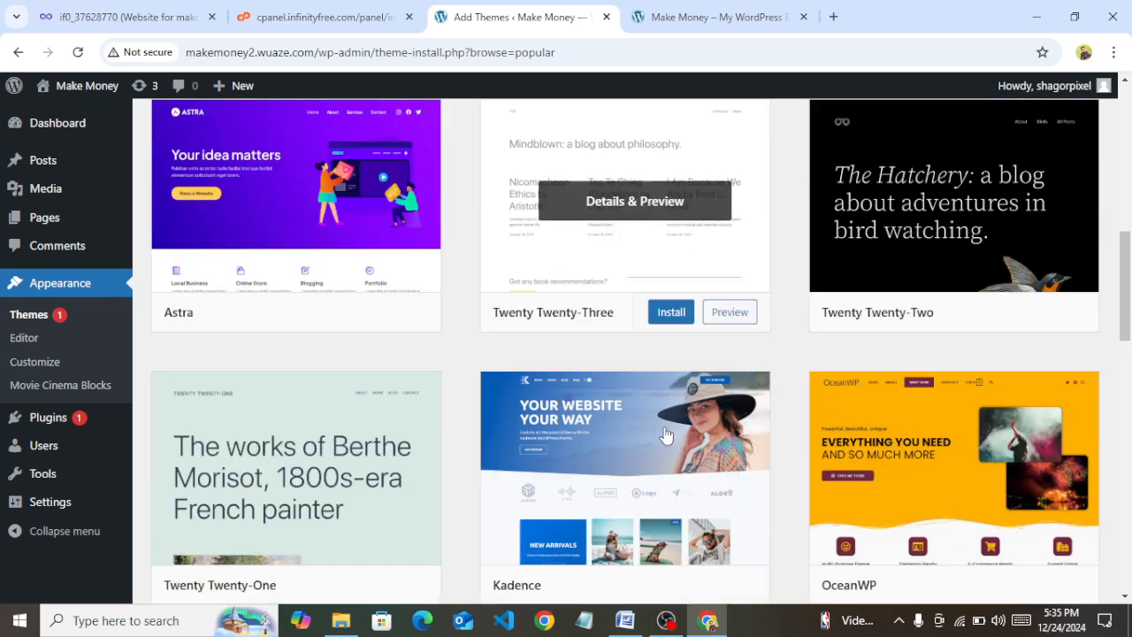
scroll(668, 457, "down", 8)
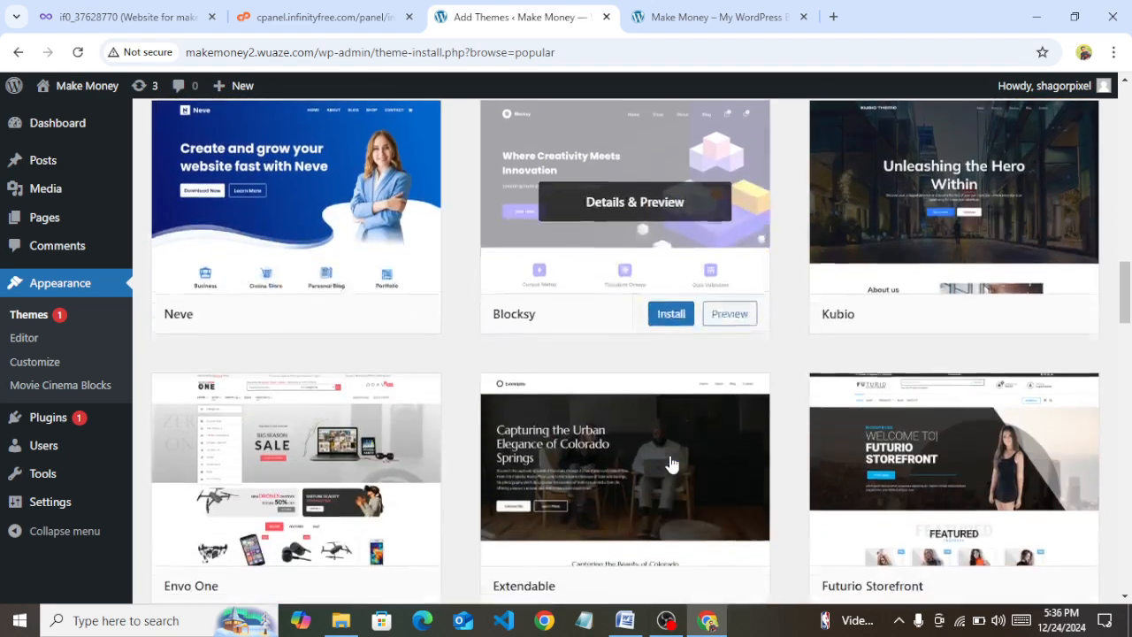
scroll(531, 372, "down", 2)
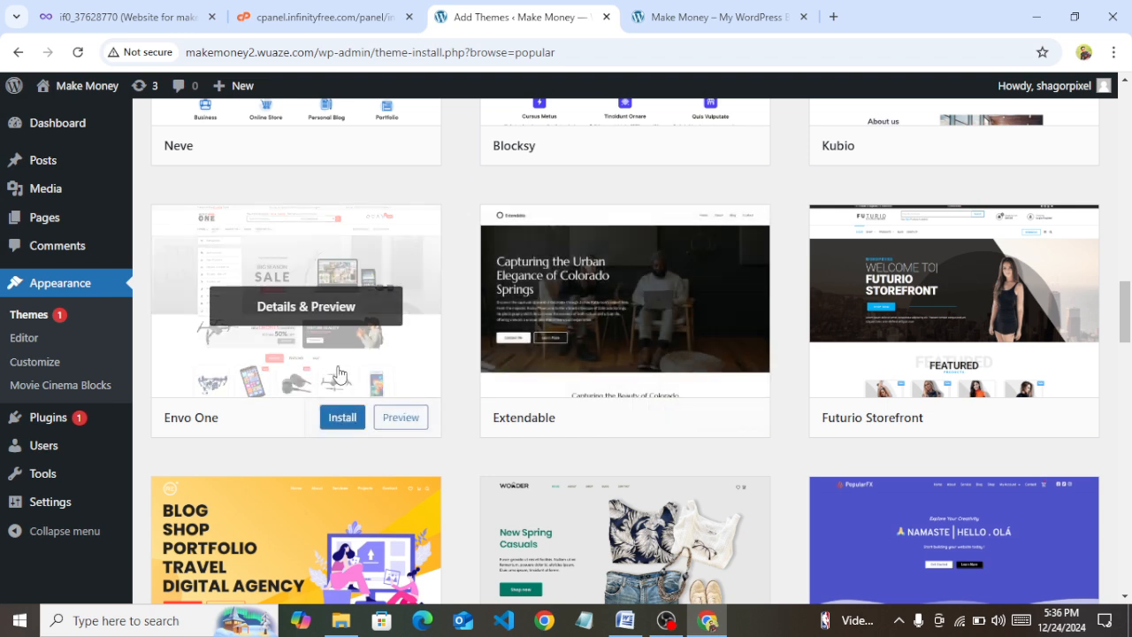
left_click(356, 428)
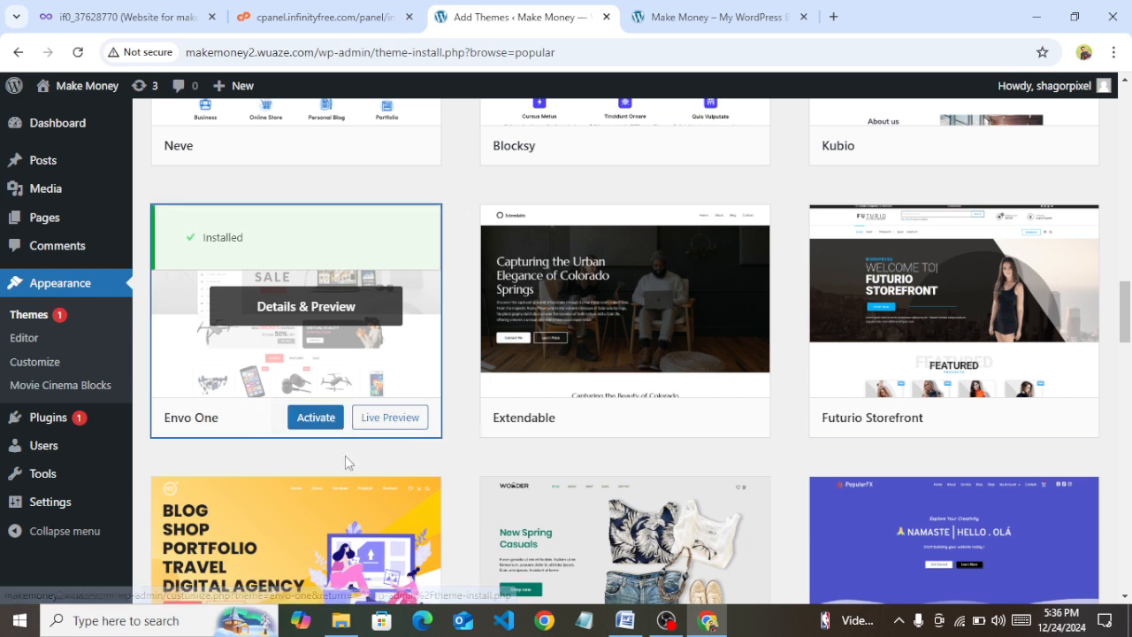
left_click(323, 419)
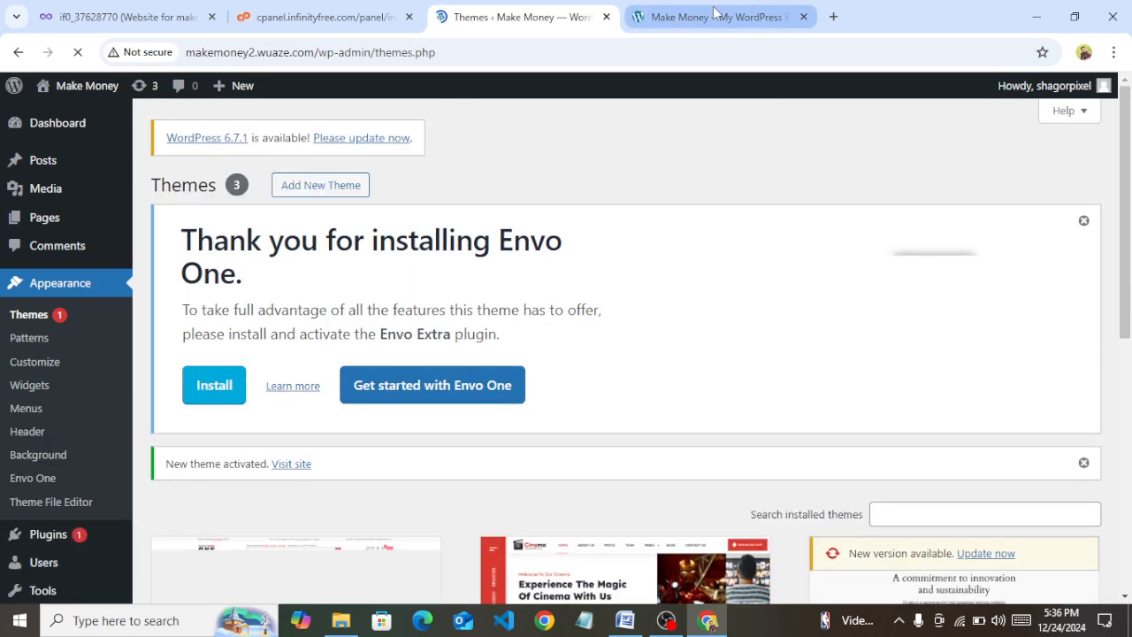
Step: Reload the live site to confirm Envo One's plain blog layout
left_click(708, 10)
left_click(78, 53)
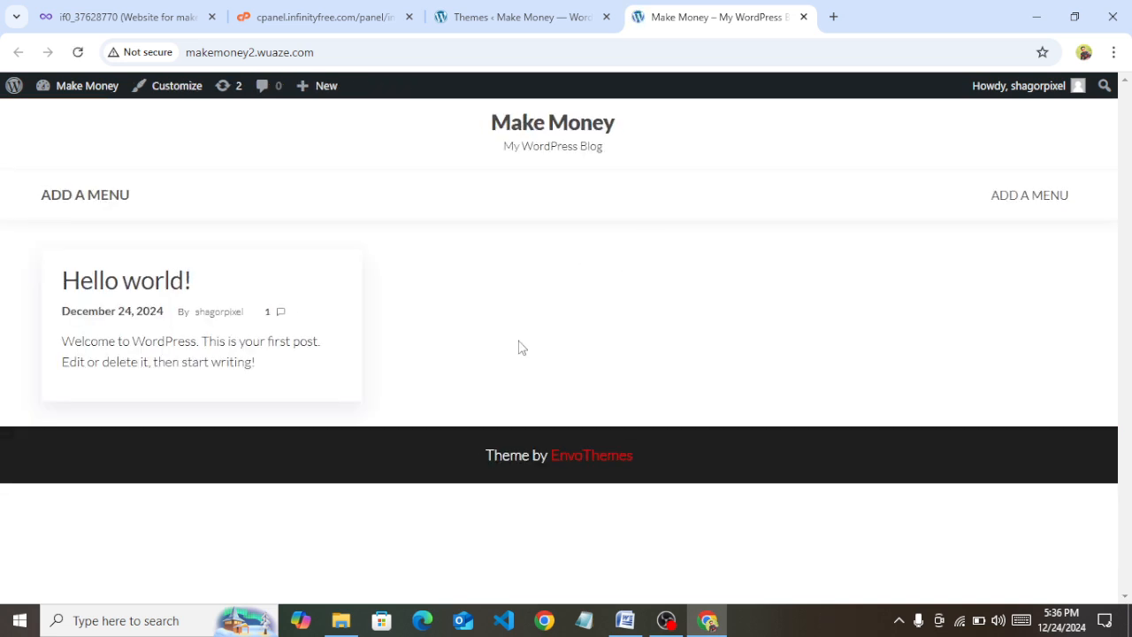
left_click_drag(196, 302, 316, 304)
left_click(699, 383)
Step: Return to the Themes admin page and go to Add New Theme
left_click(510, 11)
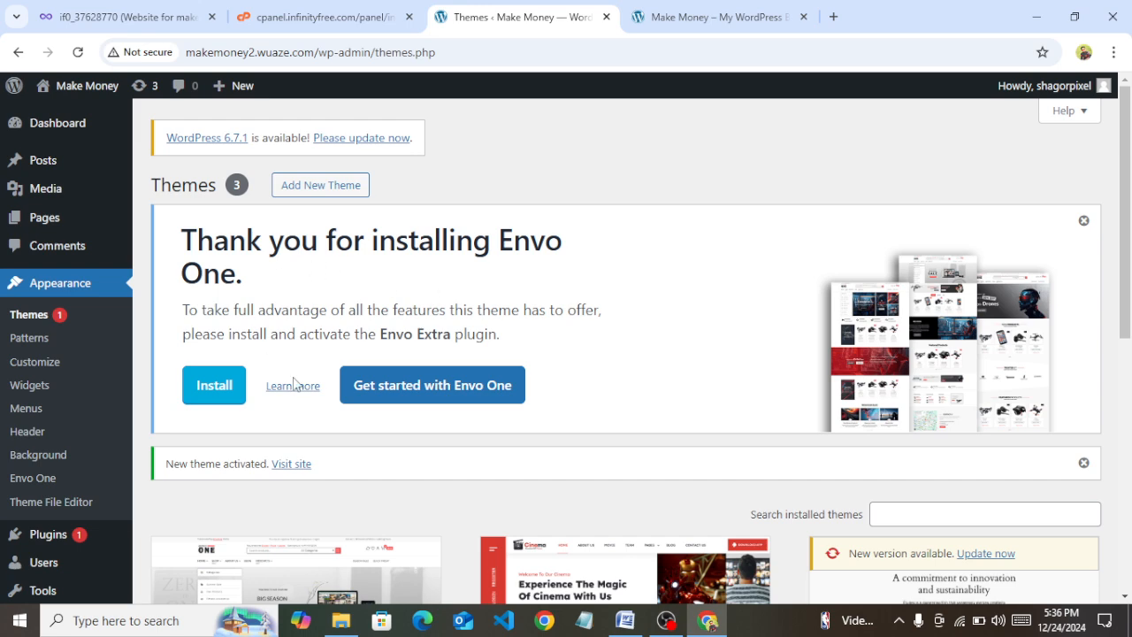
scroll(392, 388, "down", 5)
scroll(392, 392, "up", 5)
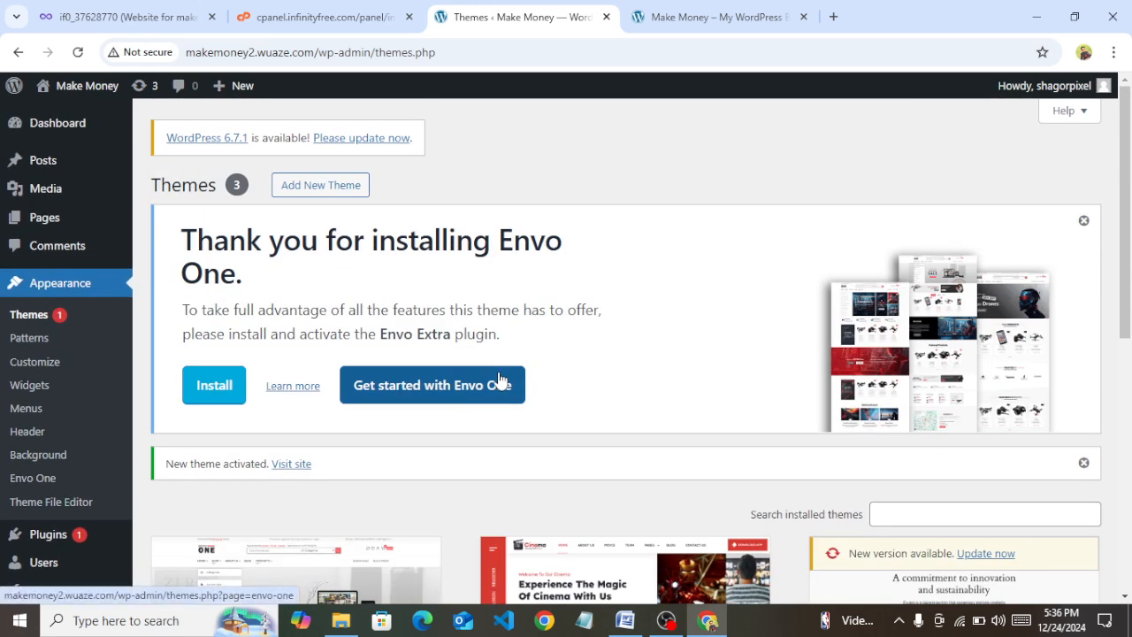
left_click(326, 194)
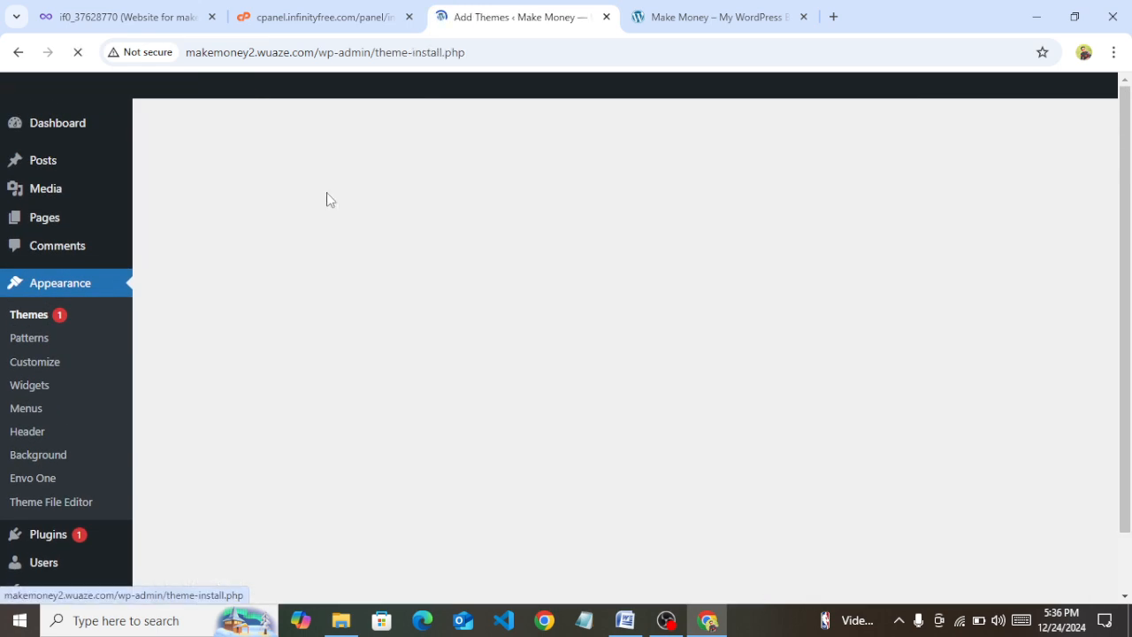
scroll(823, 356, "down", 2)
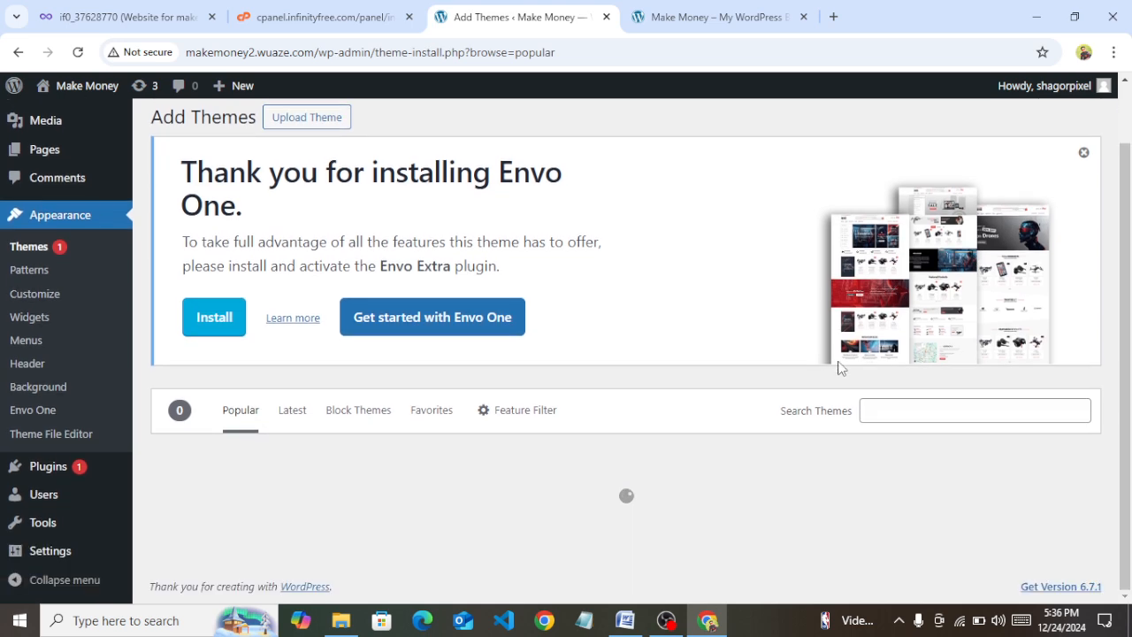
scroll(941, 346, "down", 1)
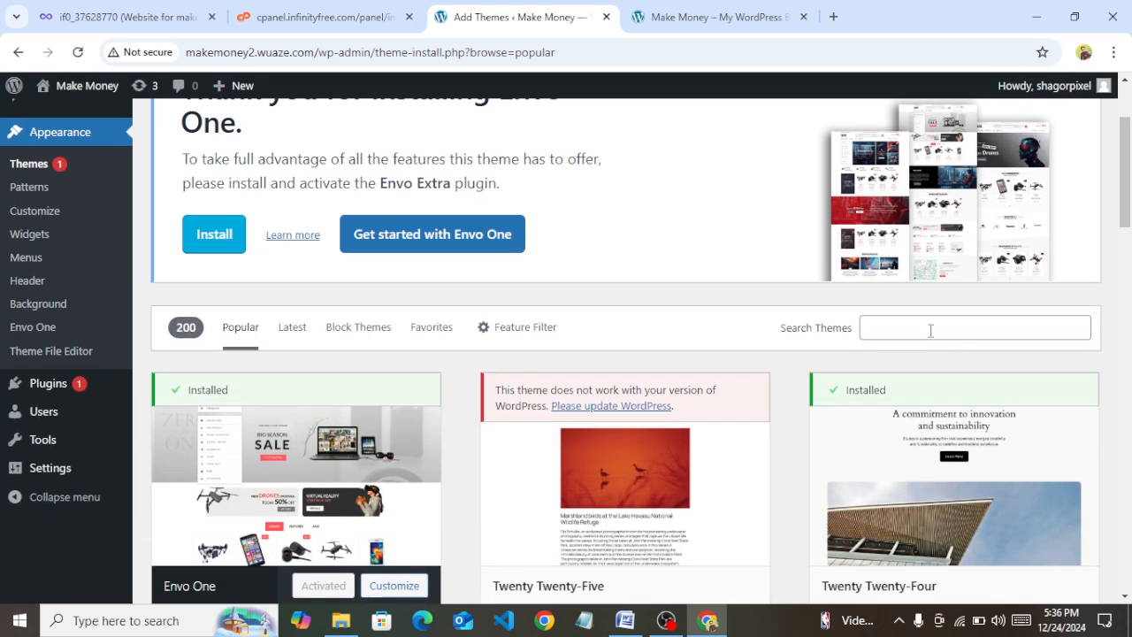
left_click(930, 329)
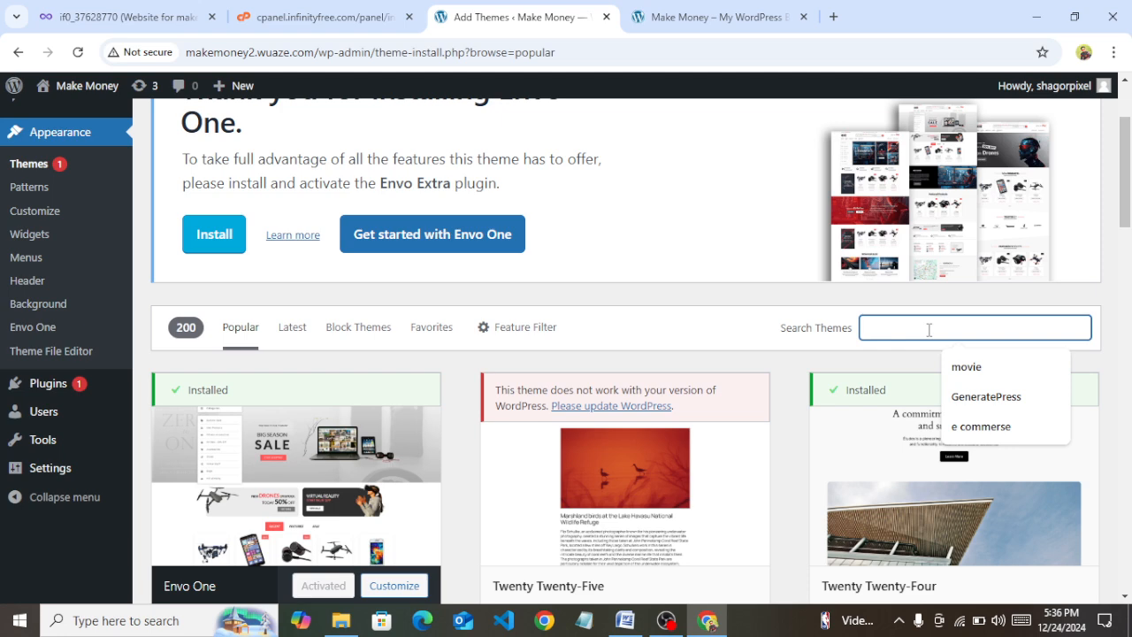
type("earn")
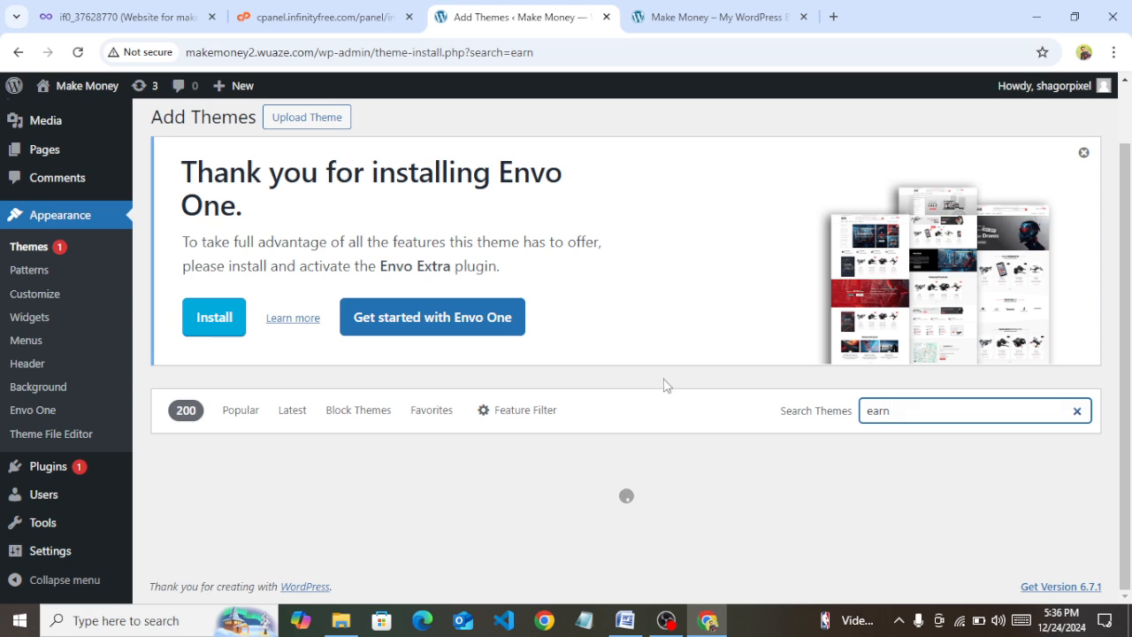
scroll(652, 471, "down", 2)
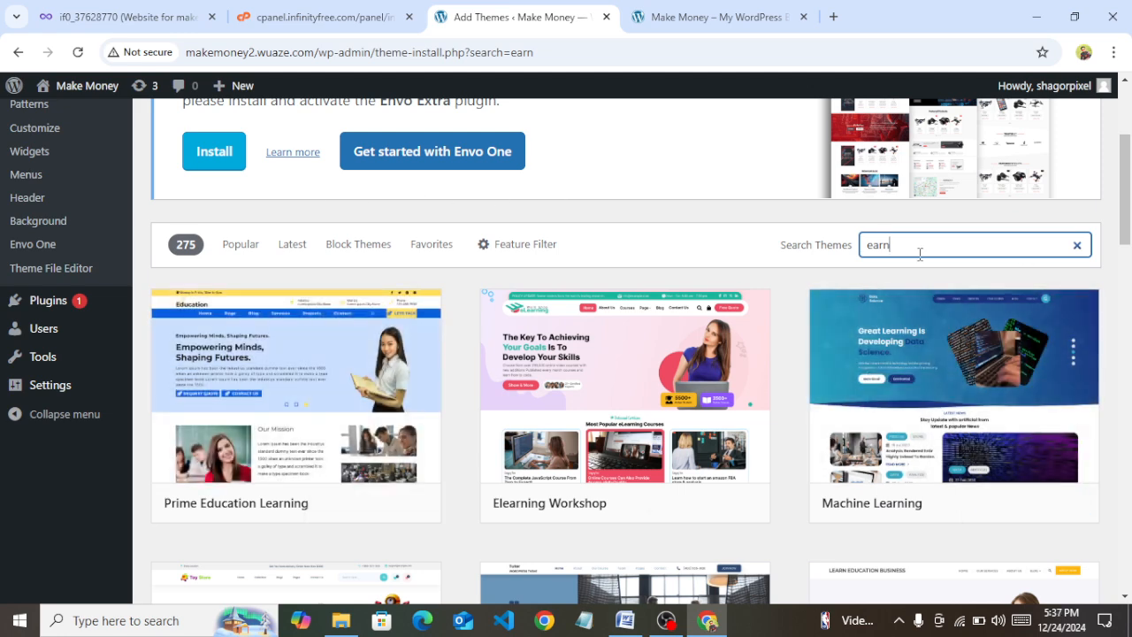
left_click_drag(920, 249, 828, 238)
type("giveway")
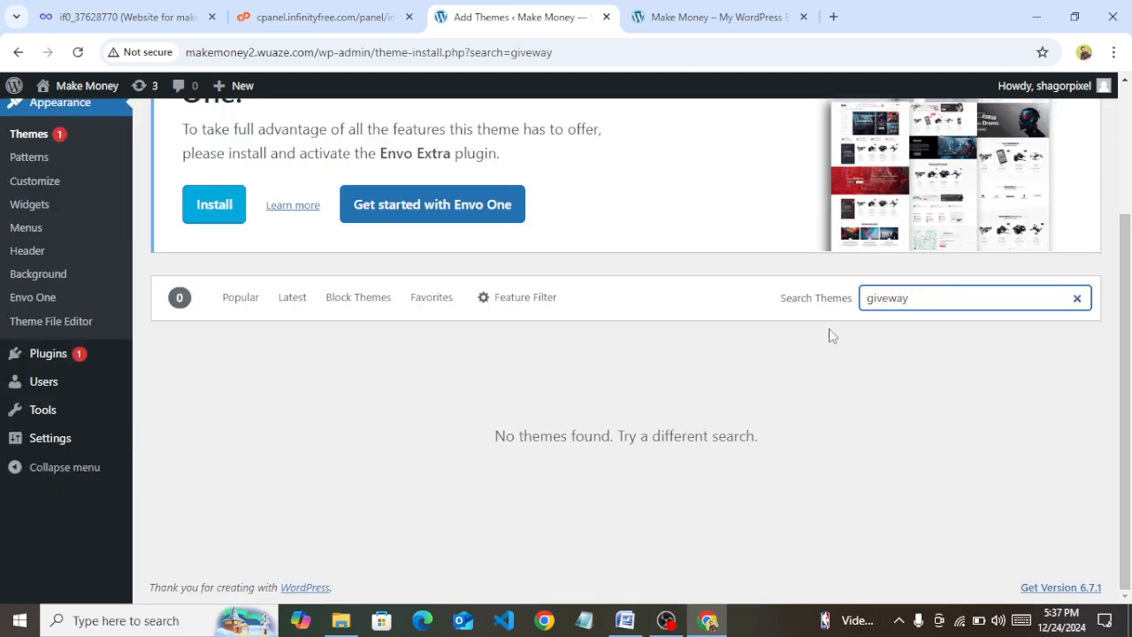
left_click_drag(917, 298, 817, 301)
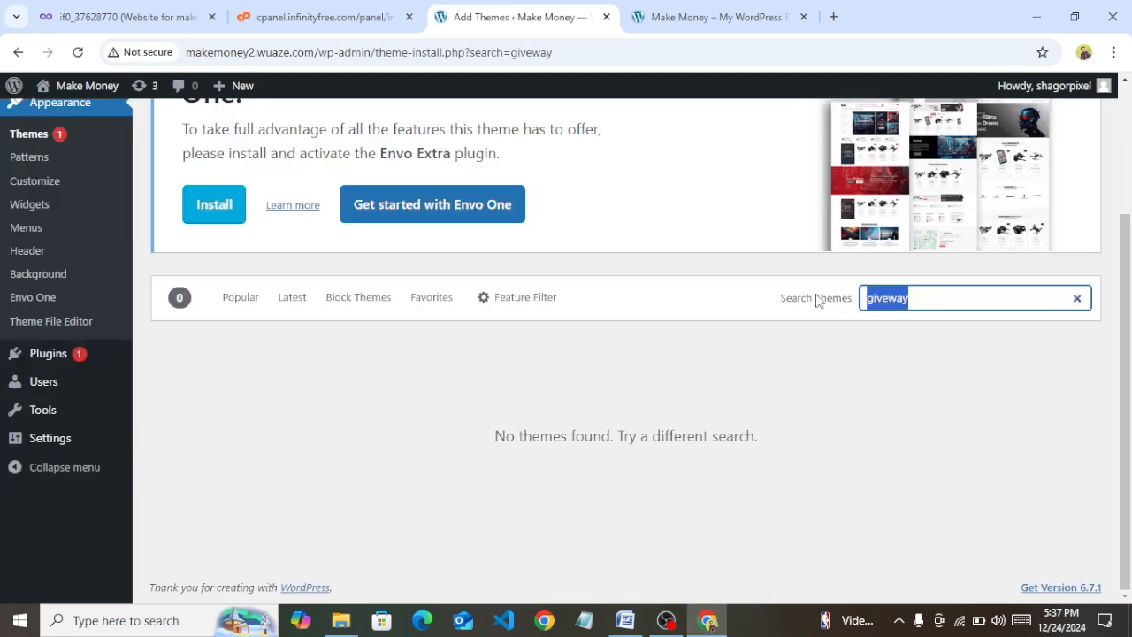
type("gift")
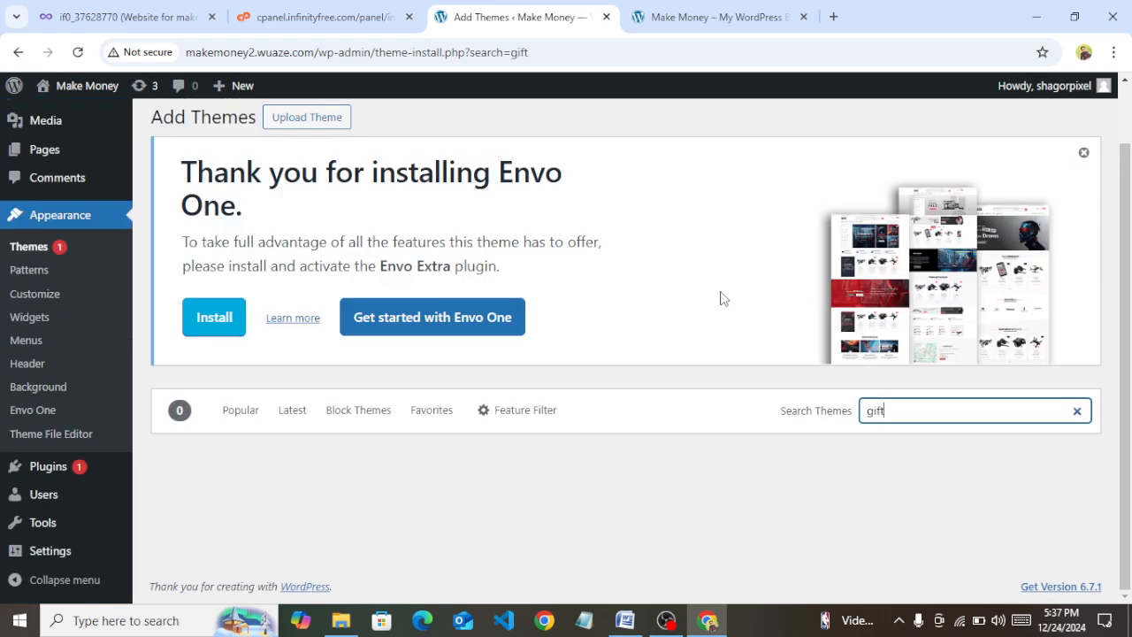
scroll(593, 384, "down", 3)
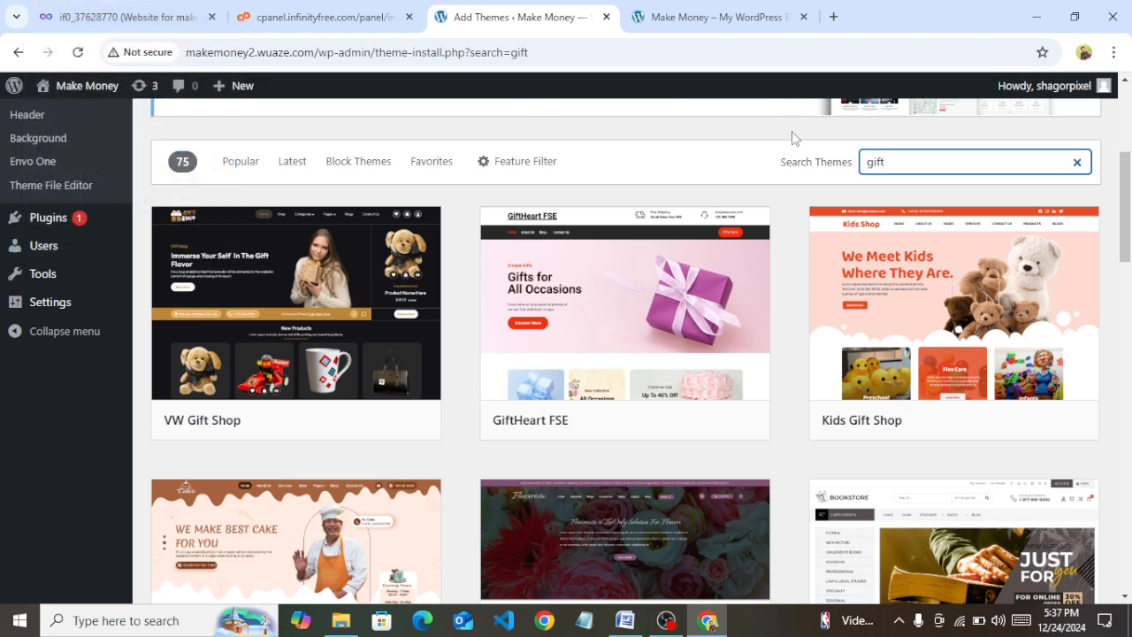
scroll(566, 239, "down", 2)
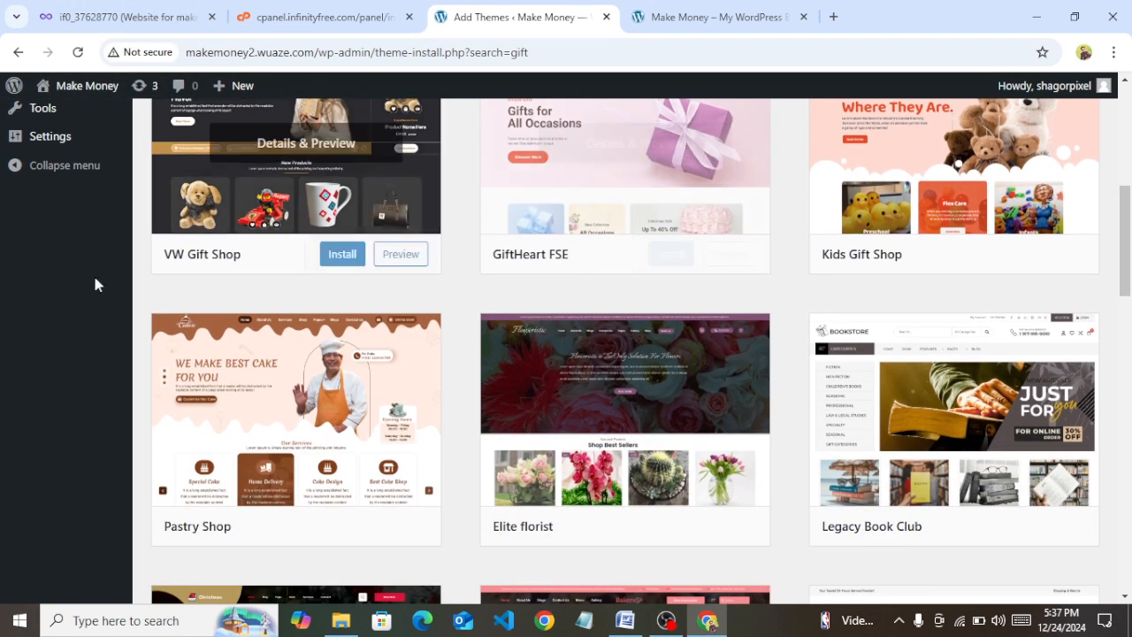
scroll(463, 346, "down", 1)
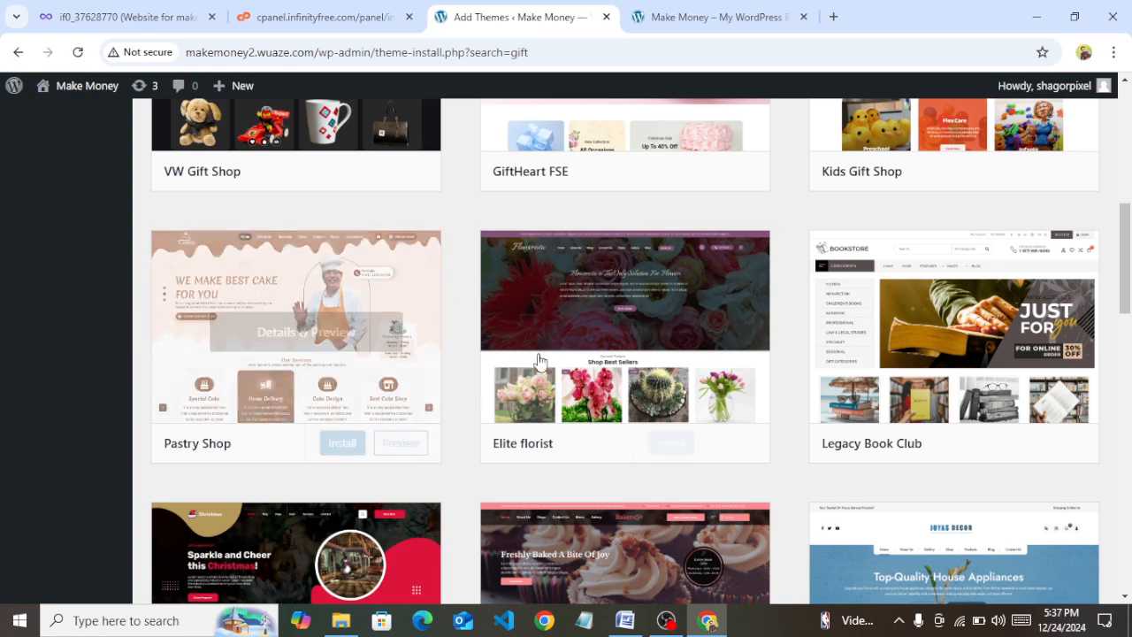
scroll(579, 240, "down", 3)
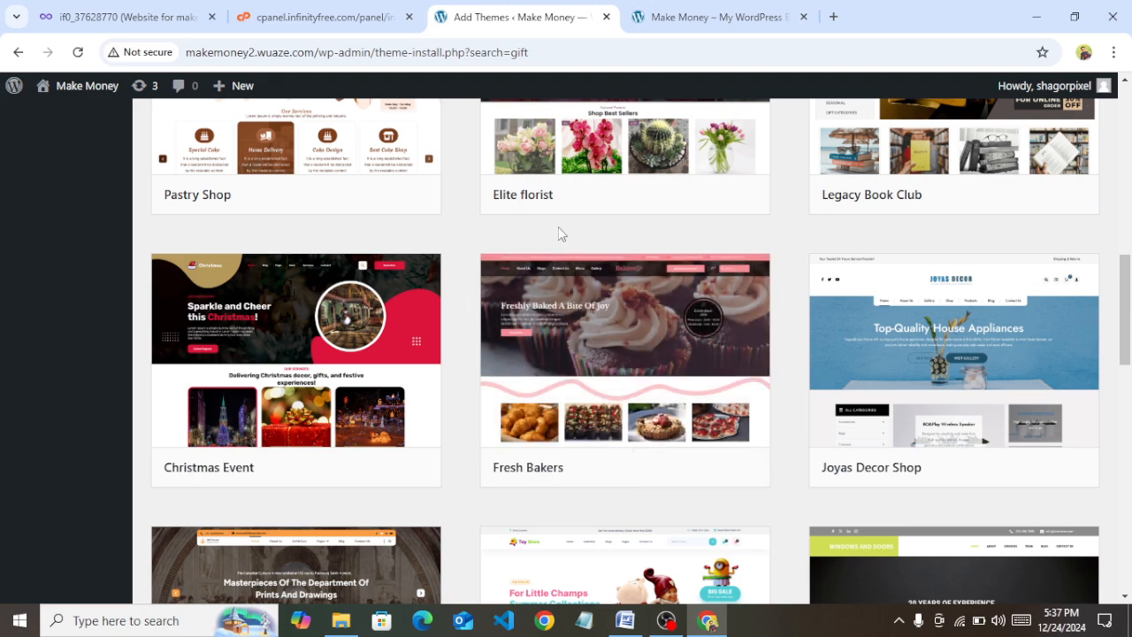
scroll(699, 321, "down", 3)
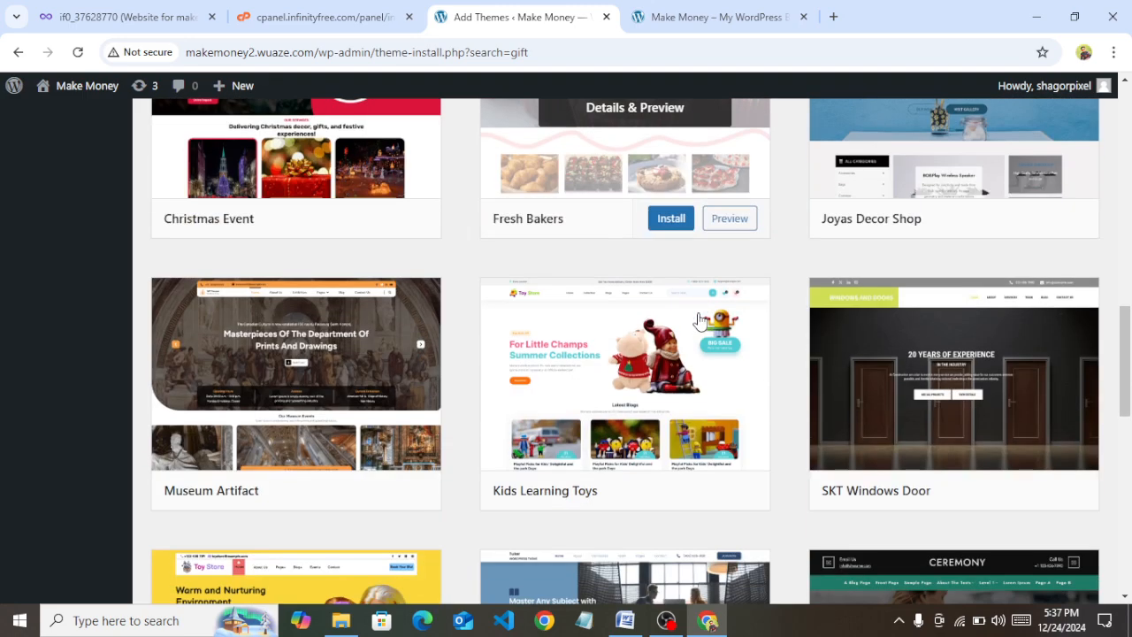
scroll(372, 345, "down", 1)
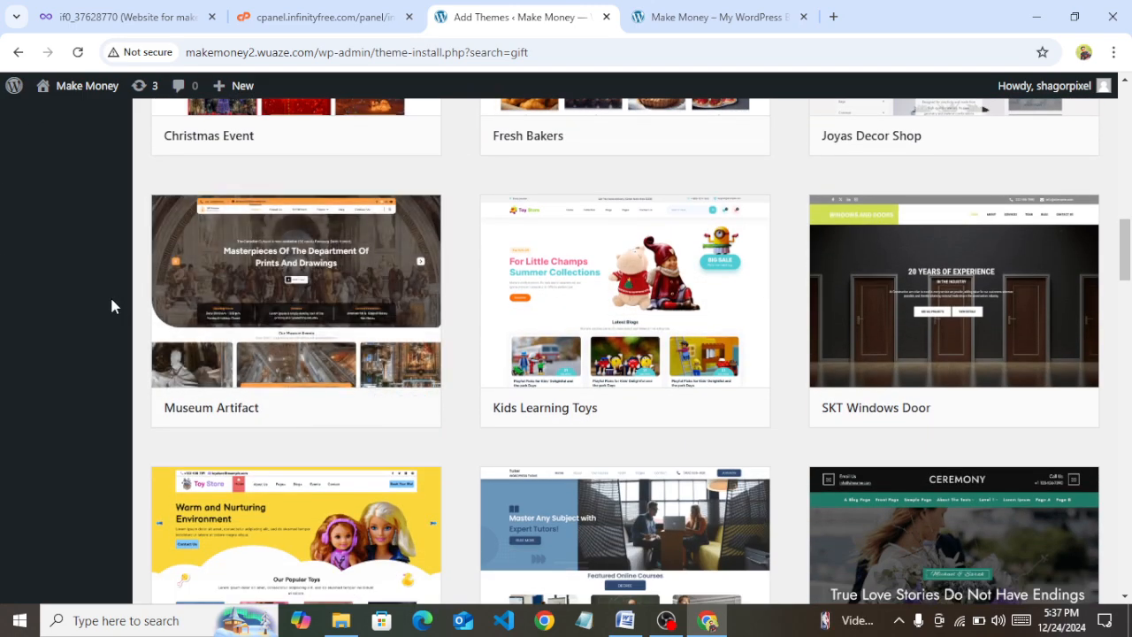
Step: Scroll through the Kids Learning Toys 1.3 demo's toy-store homepage and blog, then go back
left_click(634, 327)
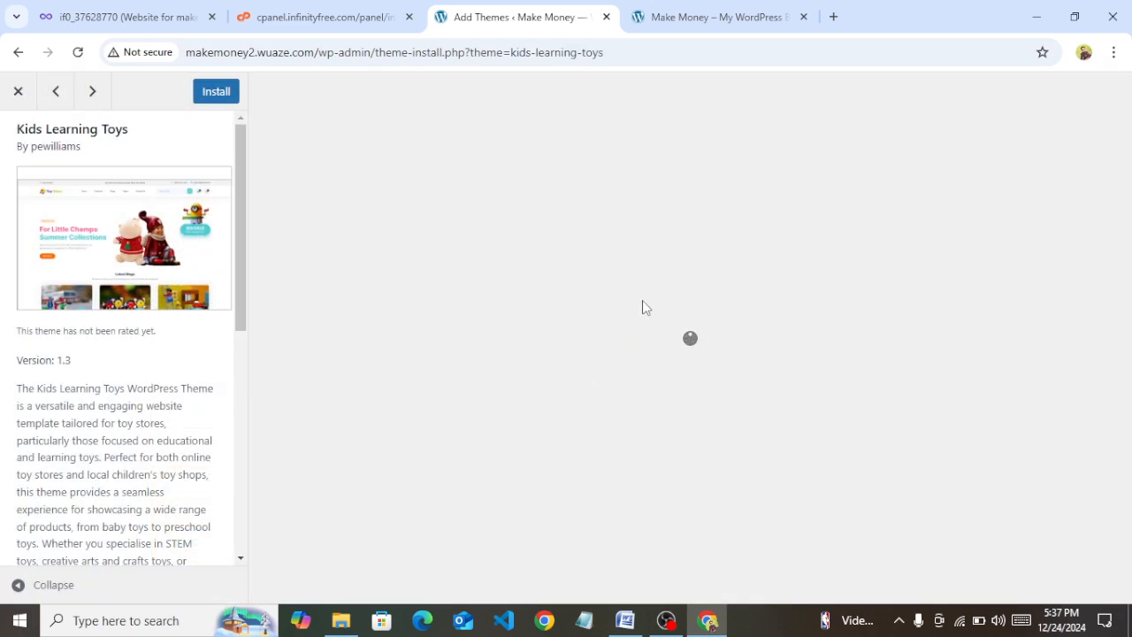
scroll(644, 365, "down", 2)
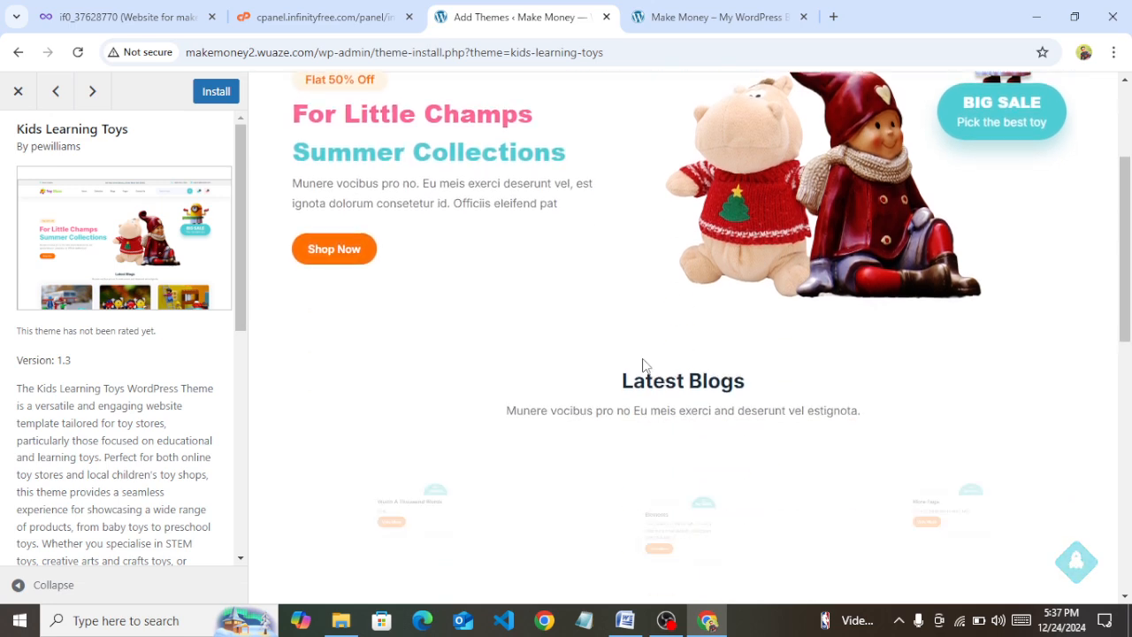
scroll(644, 364, "down", 2)
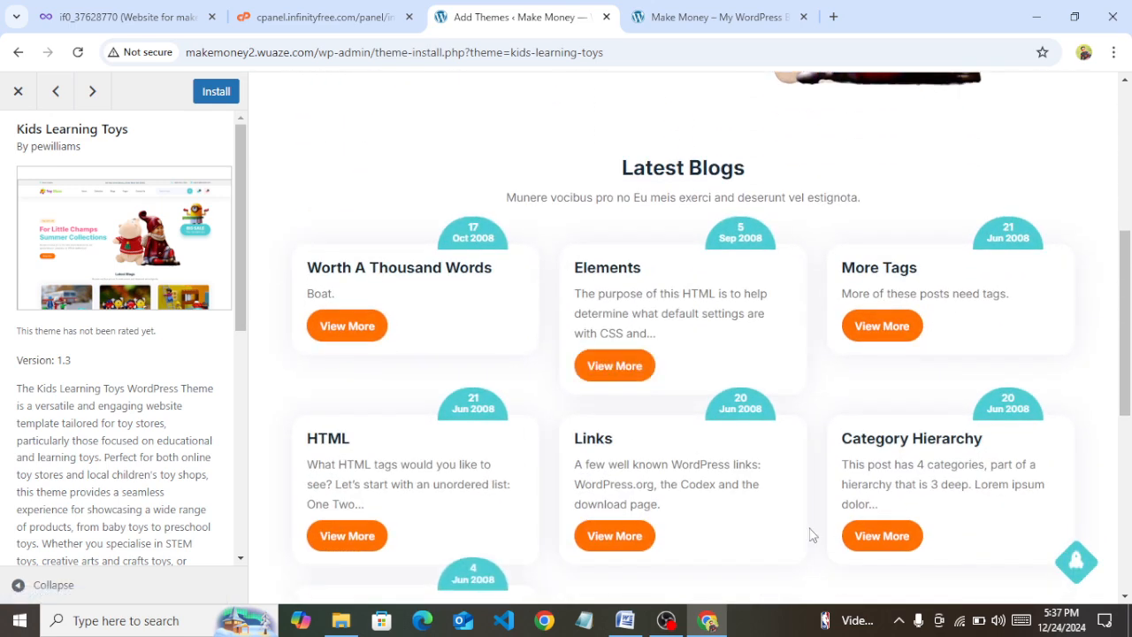
scroll(761, 396, "down", 5)
scroll(739, 396, "up", 5)
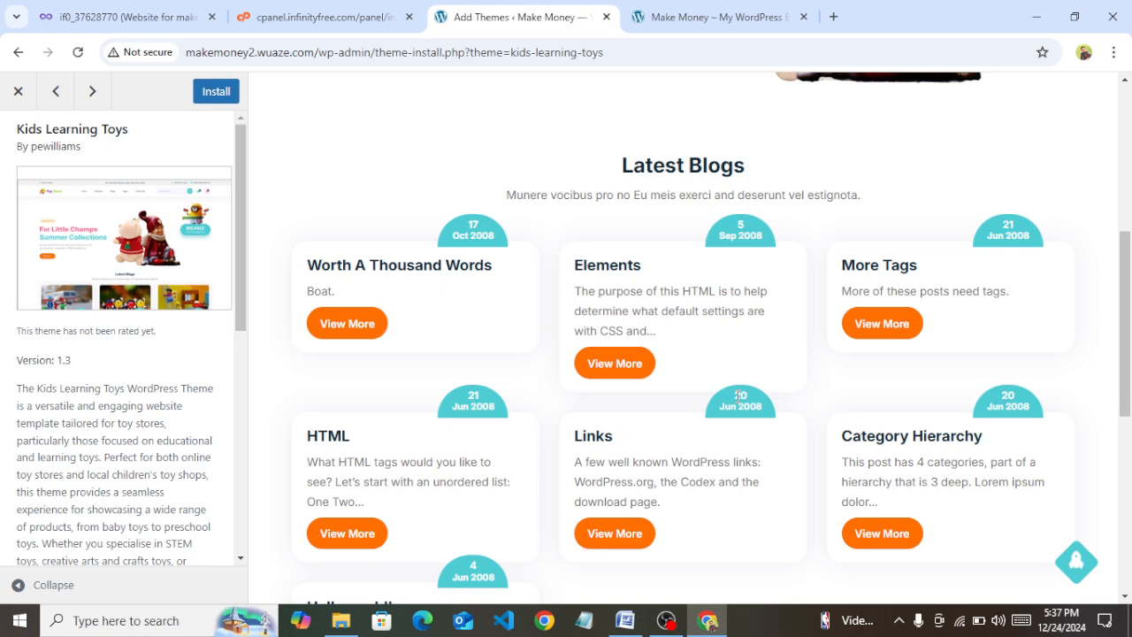
scroll(739, 395, "up", 5)
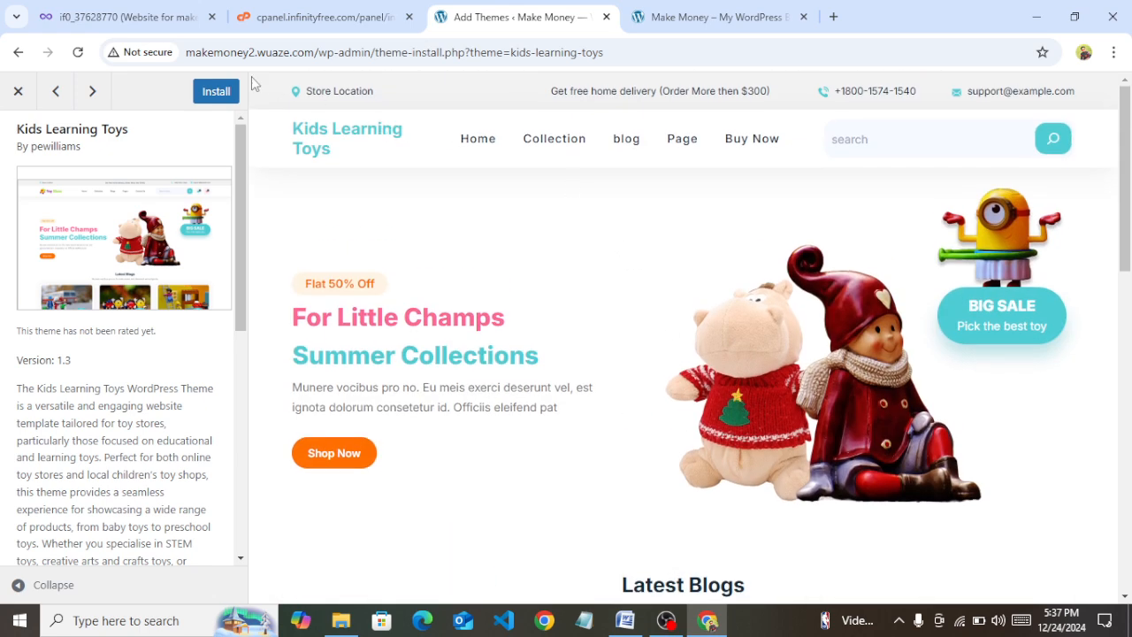
left_click(18, 53)
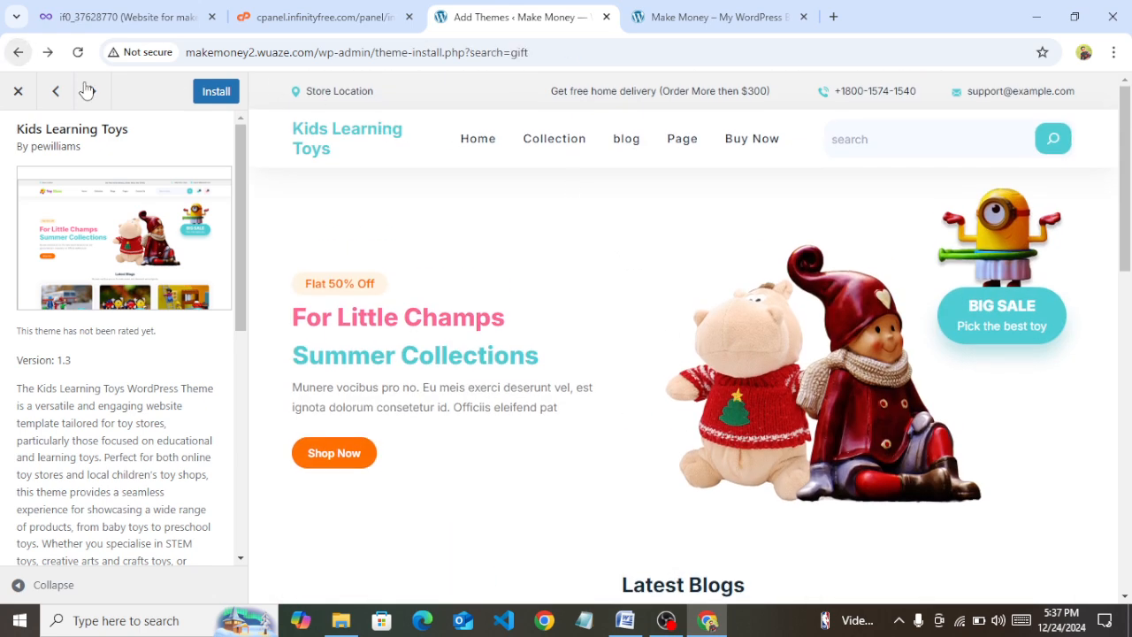
Step: Navigate back to the Add Themes page, then open a new Google browser tab
left_click(16, 54)
scroll(674, 307, "down", 3)
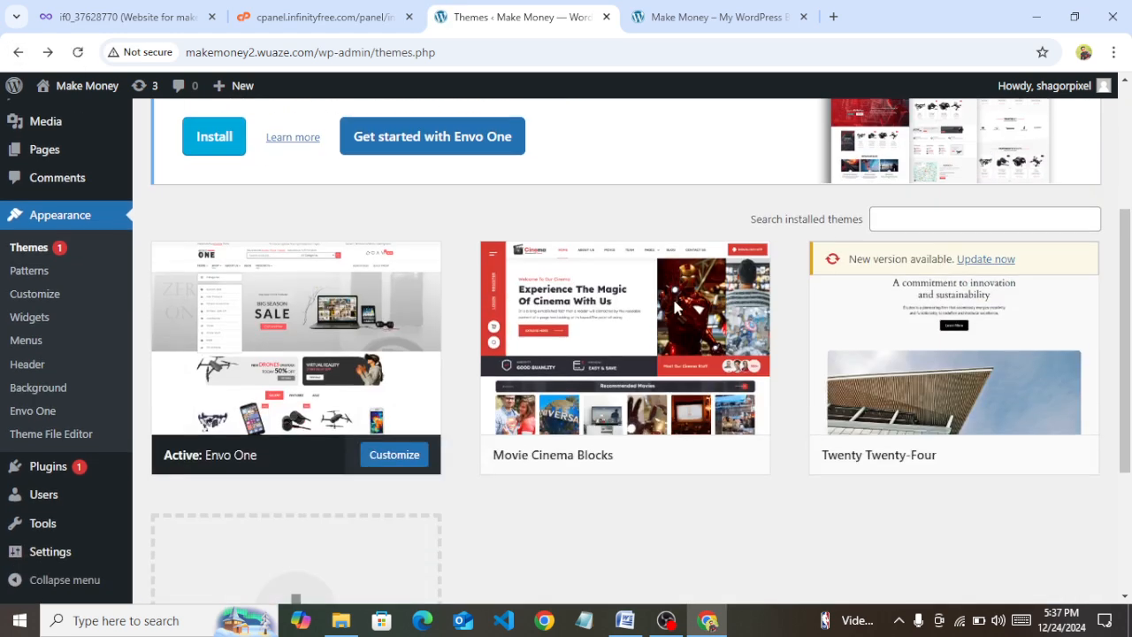
scroll(675, 307, "down", 2)
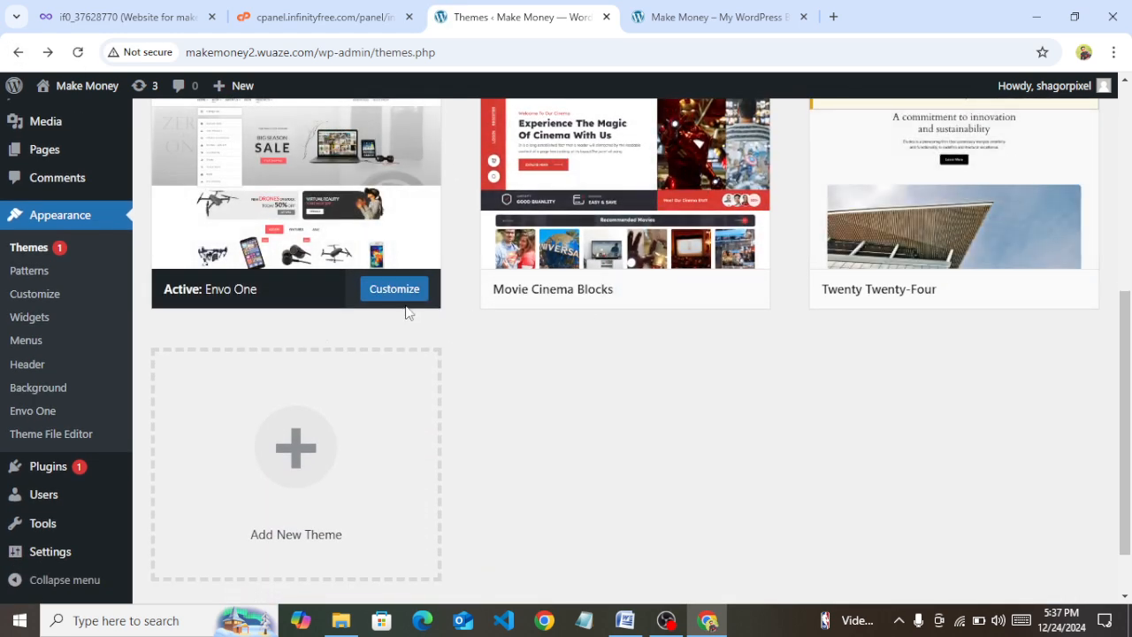
scroll(614, 311, "up", 5)
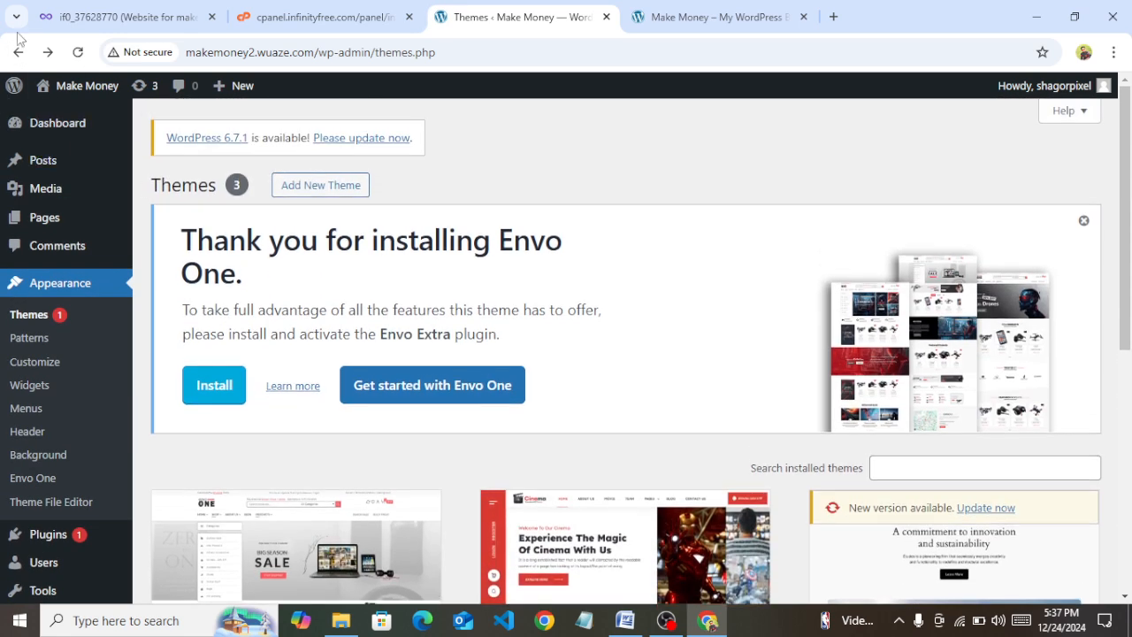
left_click(18, 52)
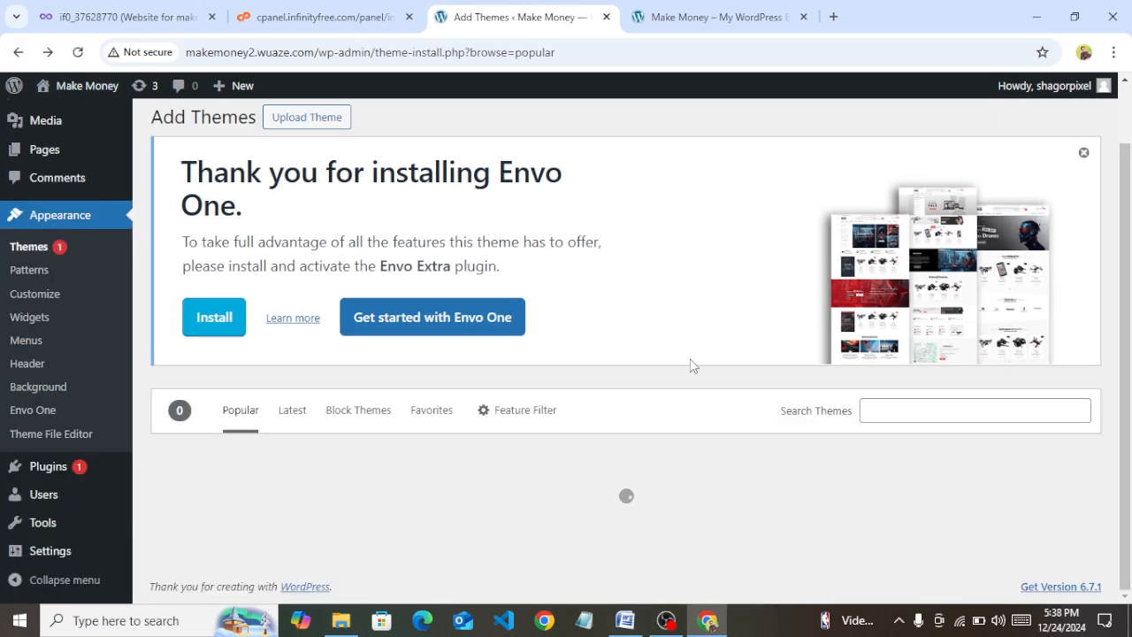
scroll(675, 333, "down", 5)
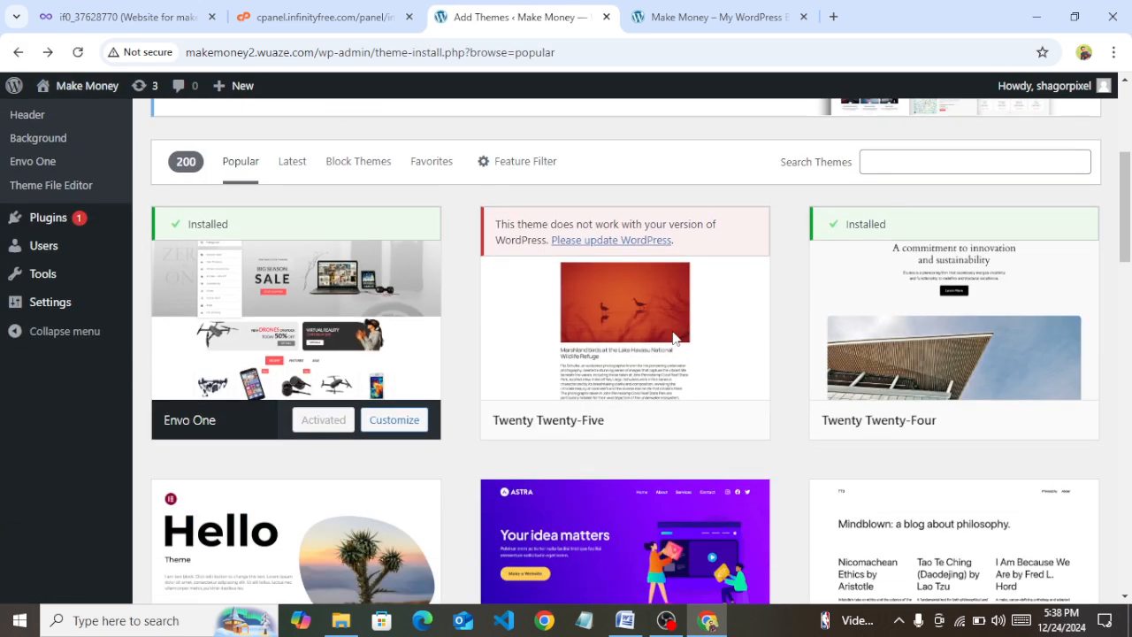
left_click(845, 27)
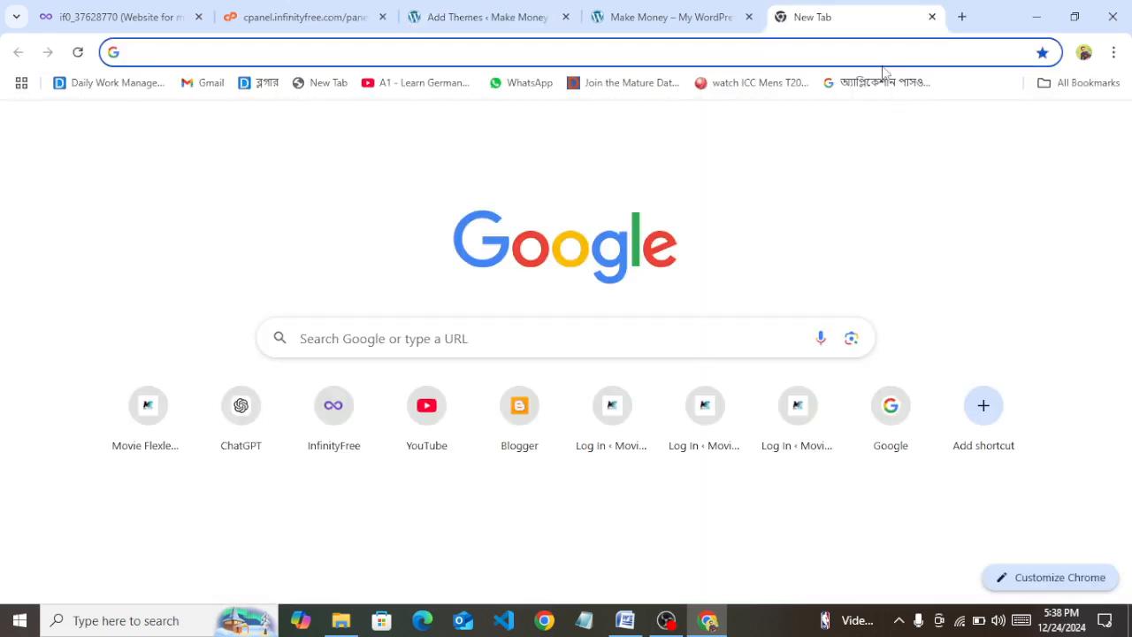
Step: Search Google for 'giveway website theme' and browse ThemeForest's 36 giveaway templates
type("giveway")
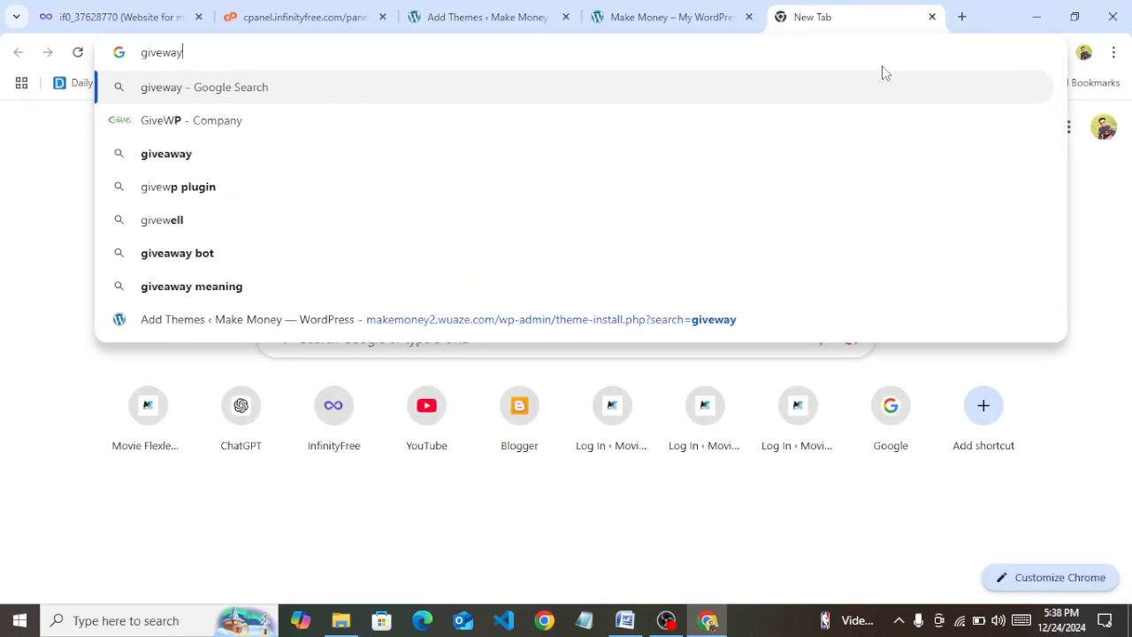
type(" website theme")
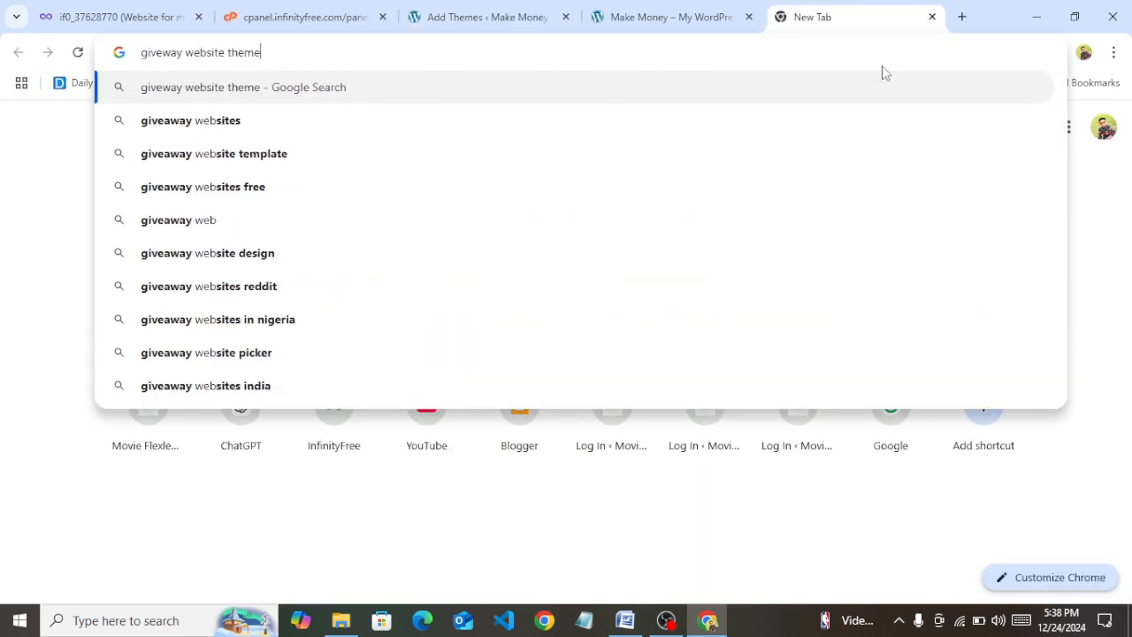
key("Return")
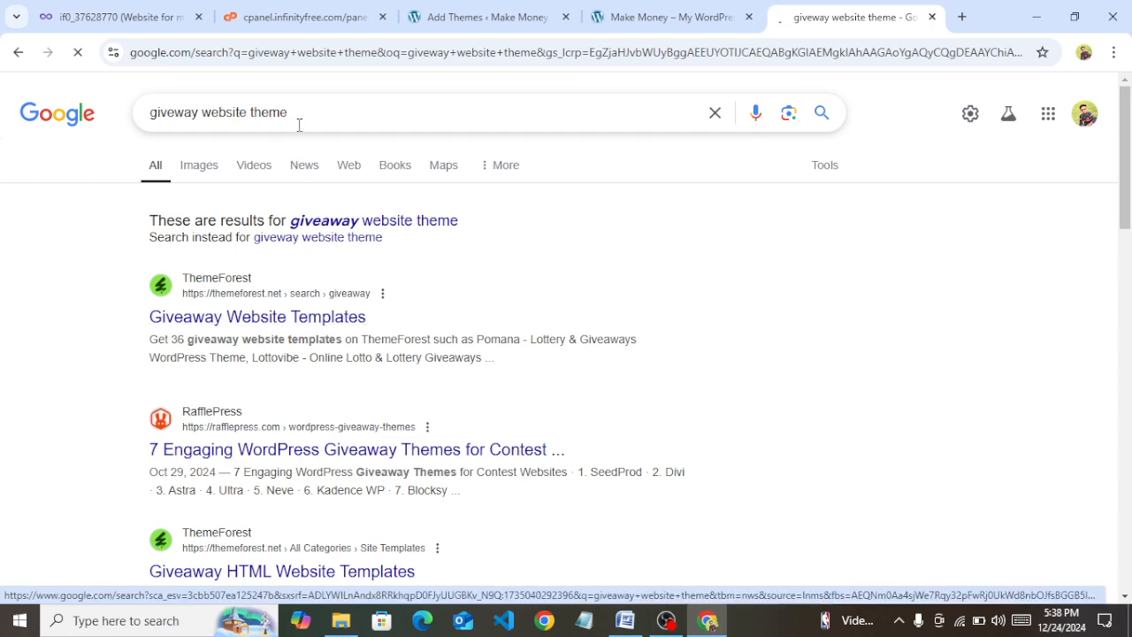
scroll(407, 278, "down", 2)
scroll(449, 333, "down", 2)
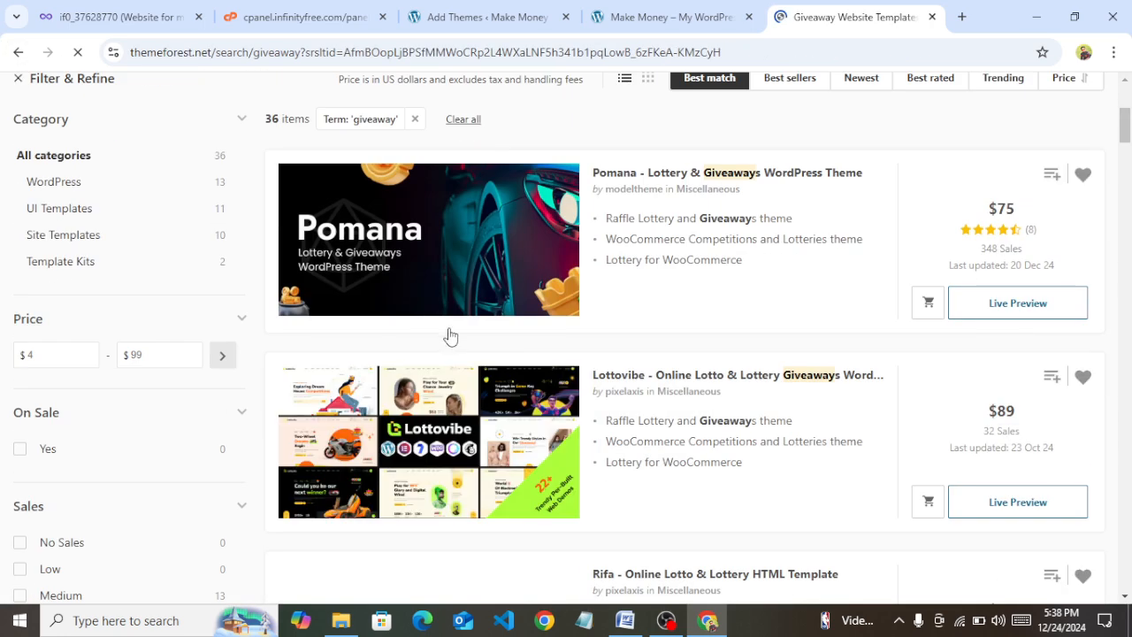
scroll(366, 361, "down", 2)
scroll(7, 111, "up", 3)
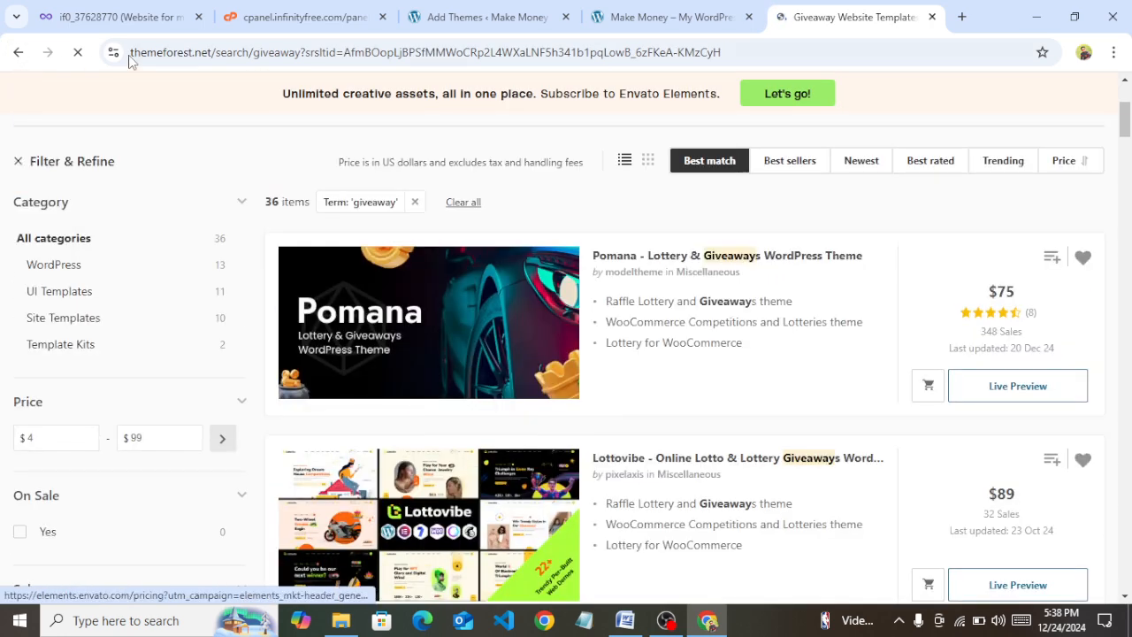
Step: Replace the address with a new query, 'giftcard giveway wrod'
left_click(377, 54)
type("fi")
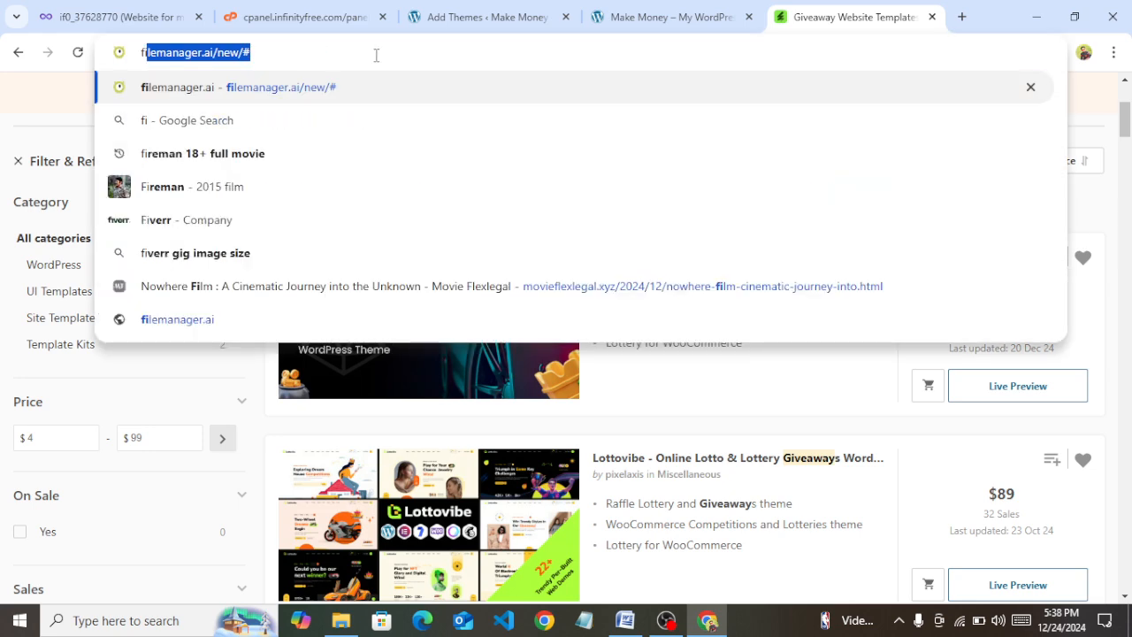
key("BackSpace")
key("BackSpace")
key("BackSpace")
type("gift")
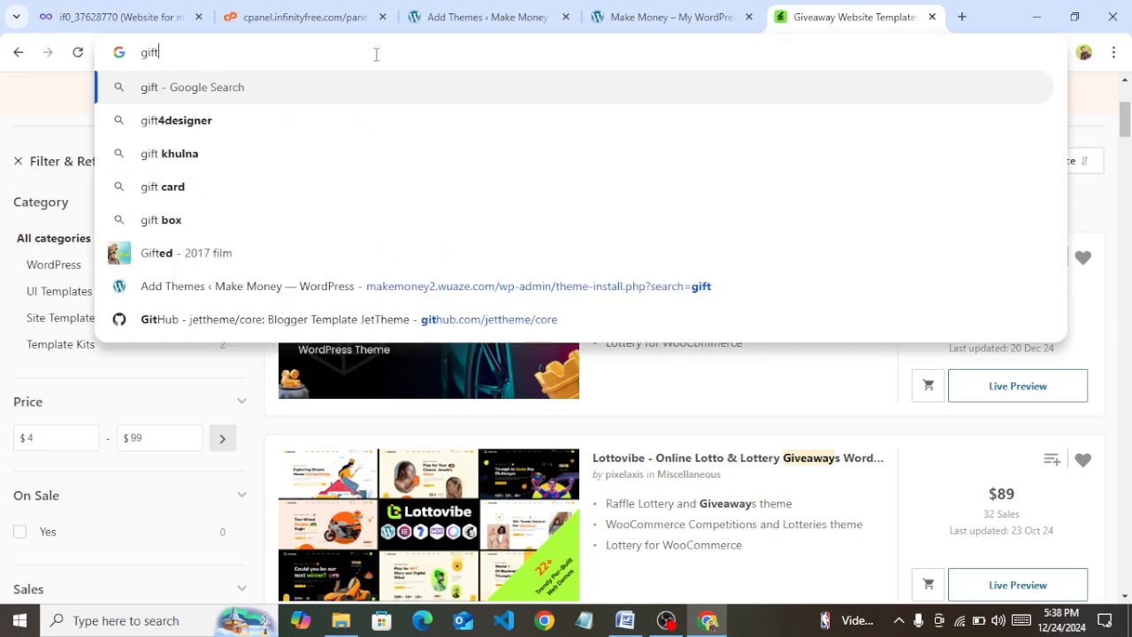
type("card")
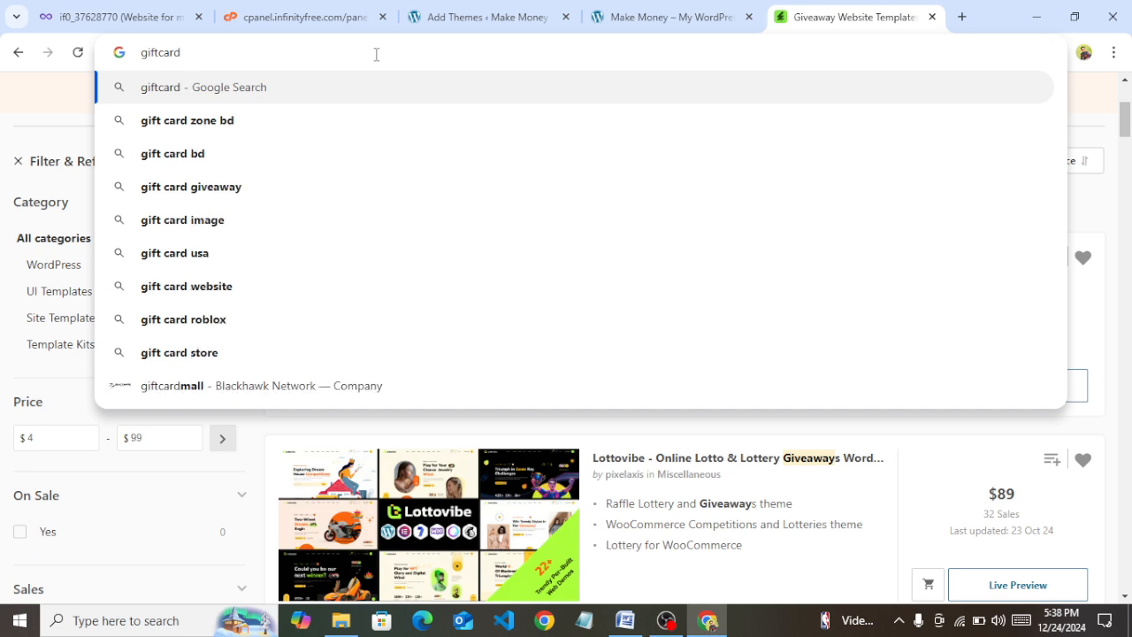
type(" giveway ")
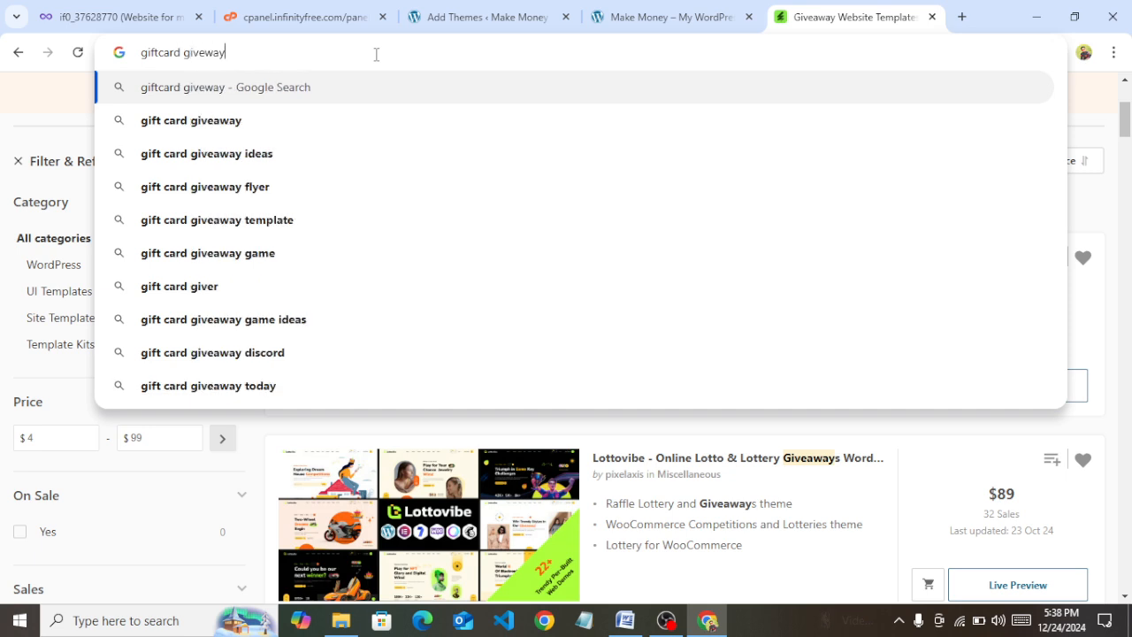
type("wrod")
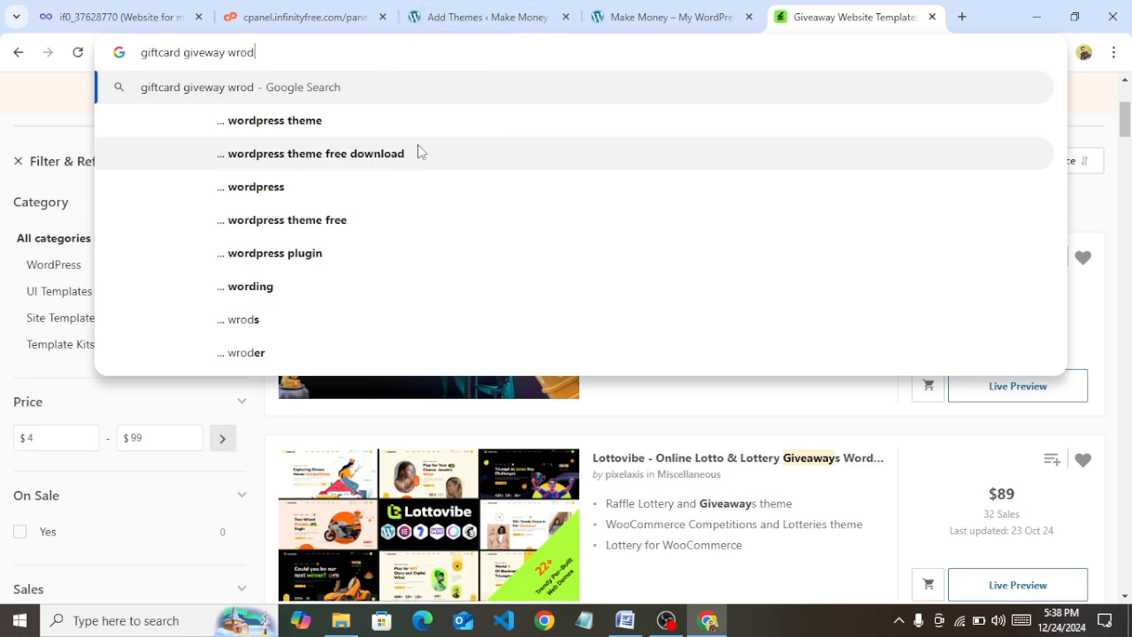
Step: Search 'giftcard giveway wordpress theme free download', skim the GretaThemes article, and return to results
left_click(390, 155)
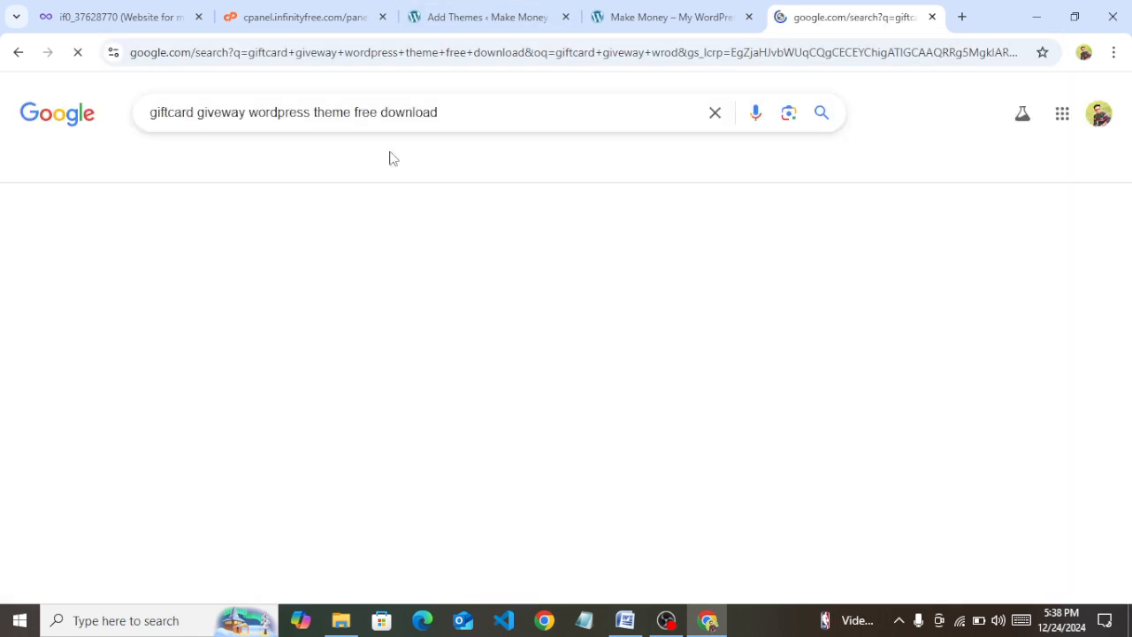
left_click(333, 327)
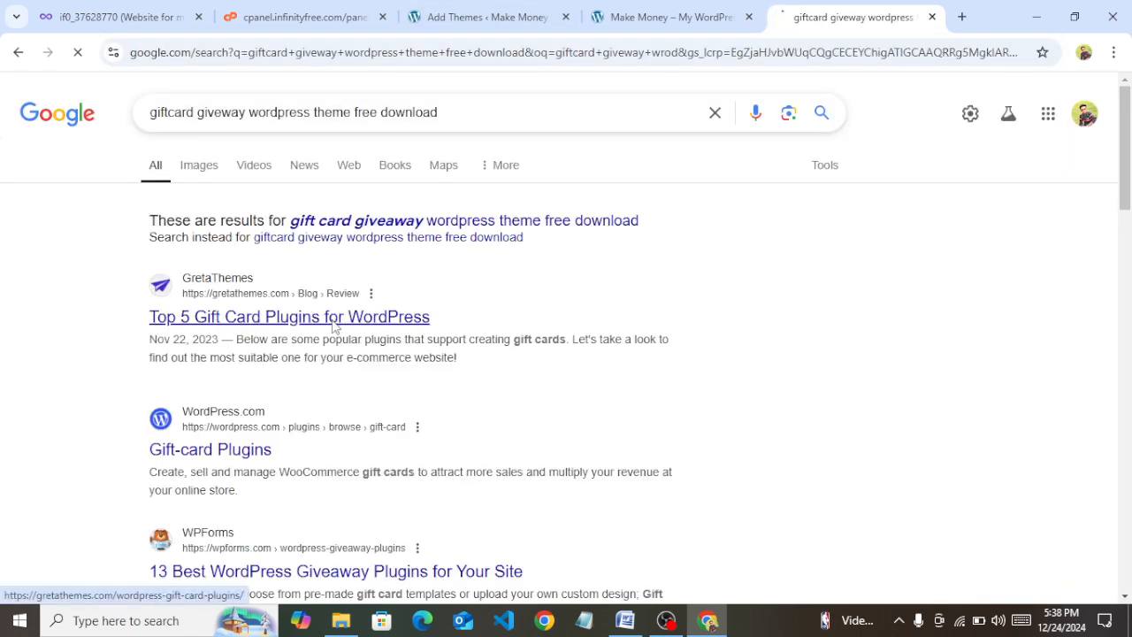
scroll(690, 345, "down", 4)
scroll(679, 363, "down", 6)
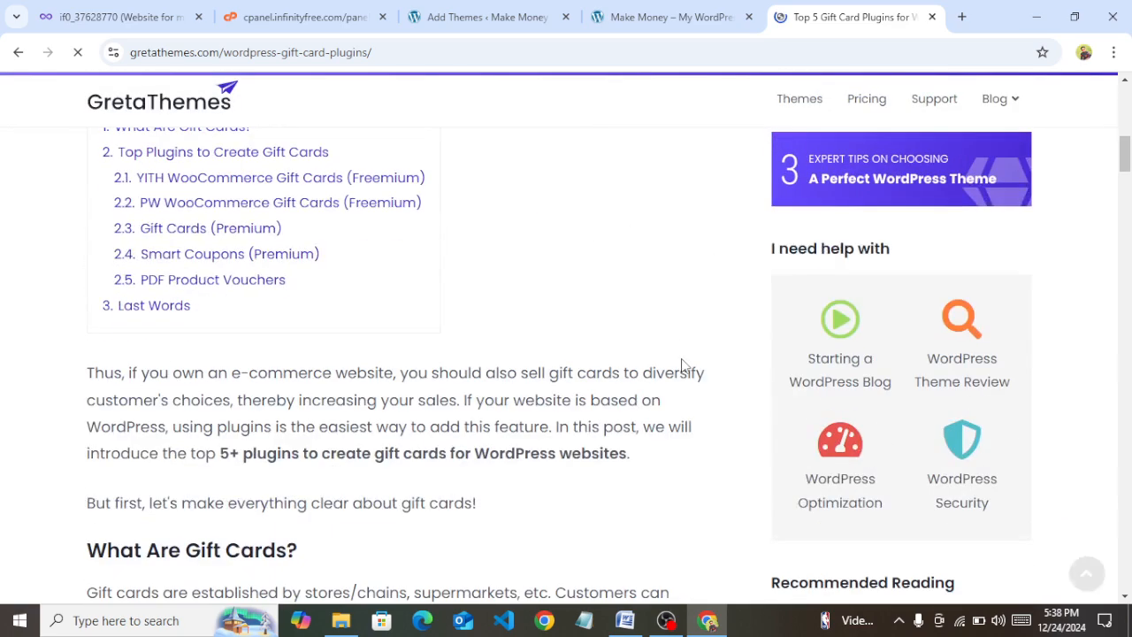
left_click(17, 53)
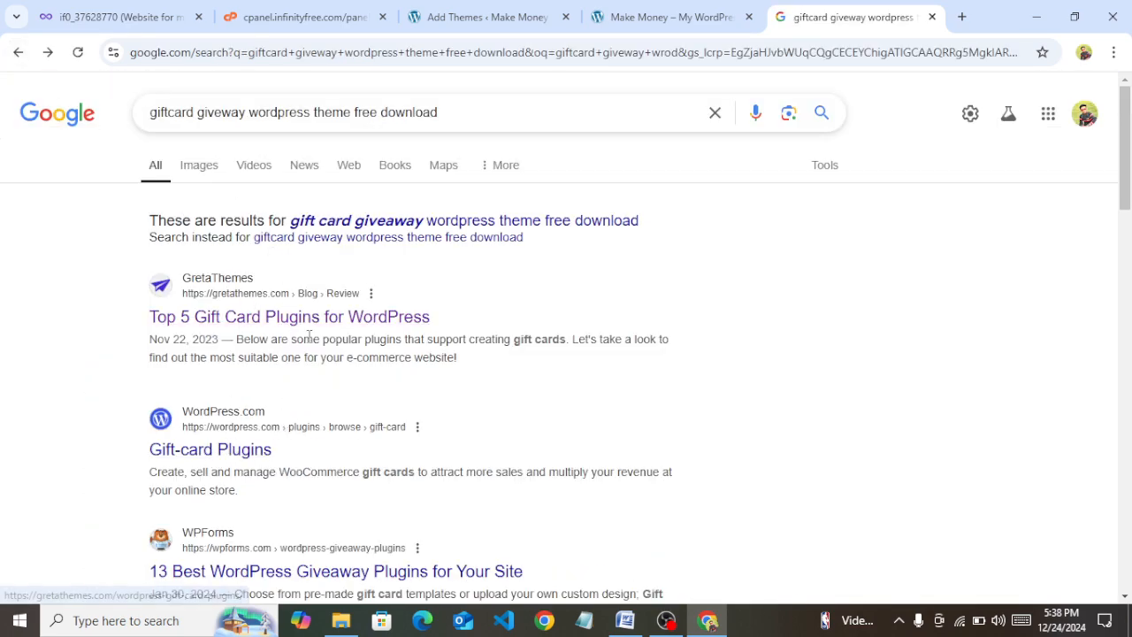
left_click(435, 238)
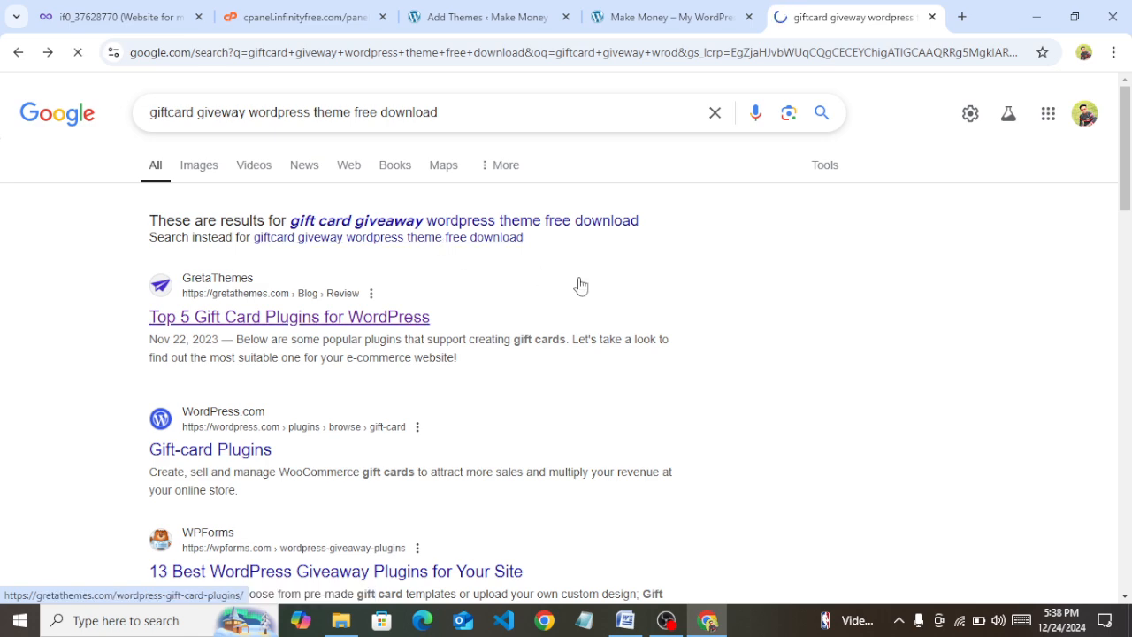
left_click(17, 52)
scroll(254, 359, "down", 3)
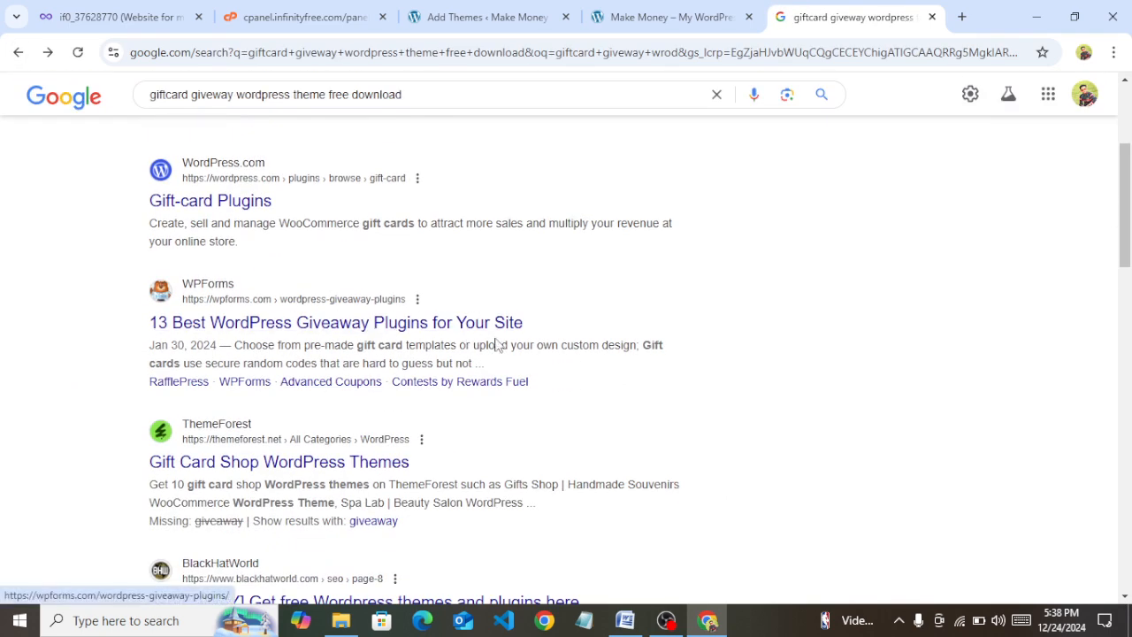
Step: Open ThemeForest's Gift Card Shop WordPress themes and scroll past Gifts Shop, Spa Lab and Printy to the footer
left_click(390, 467)
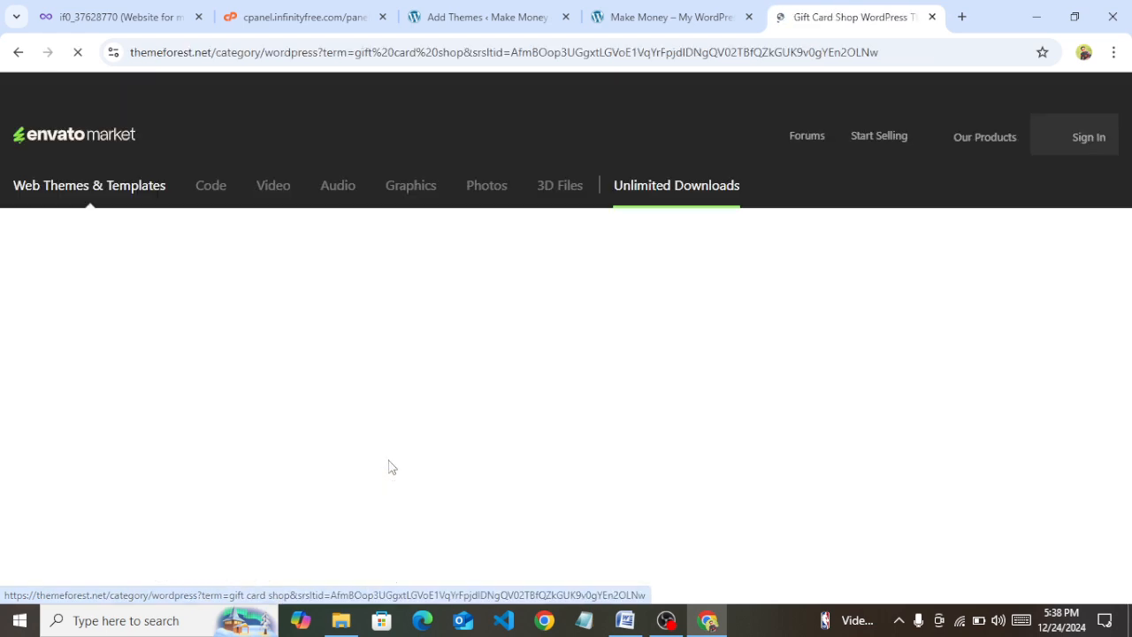
scroll(530, 495, "down", 3)
scroll(663, 371, "down", 1)
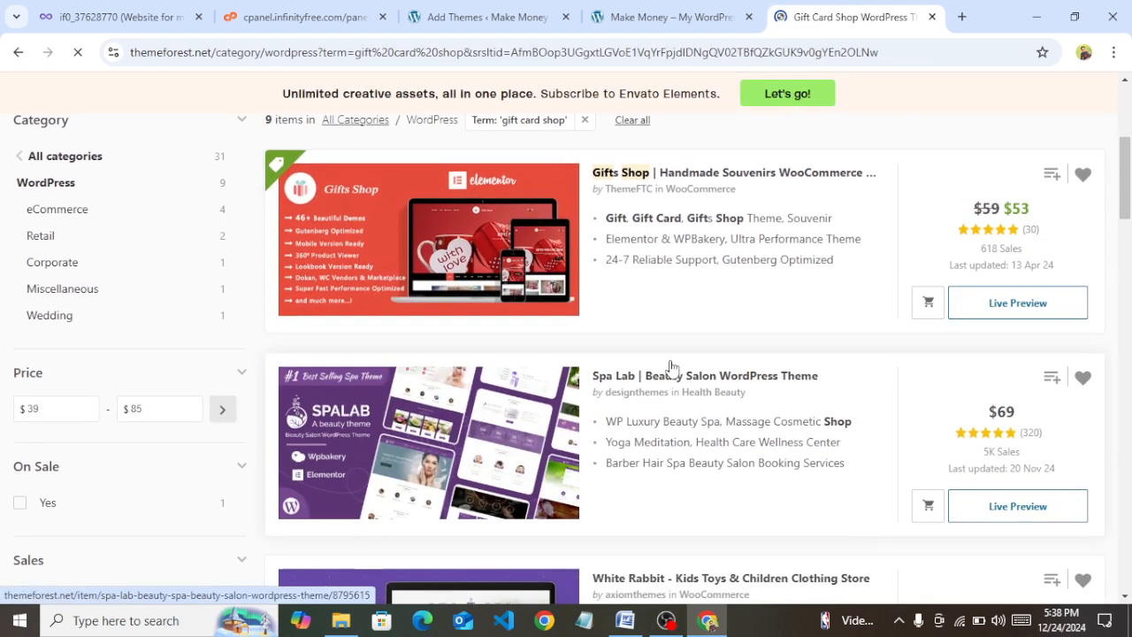
scroll(829, 406, "down", 11)
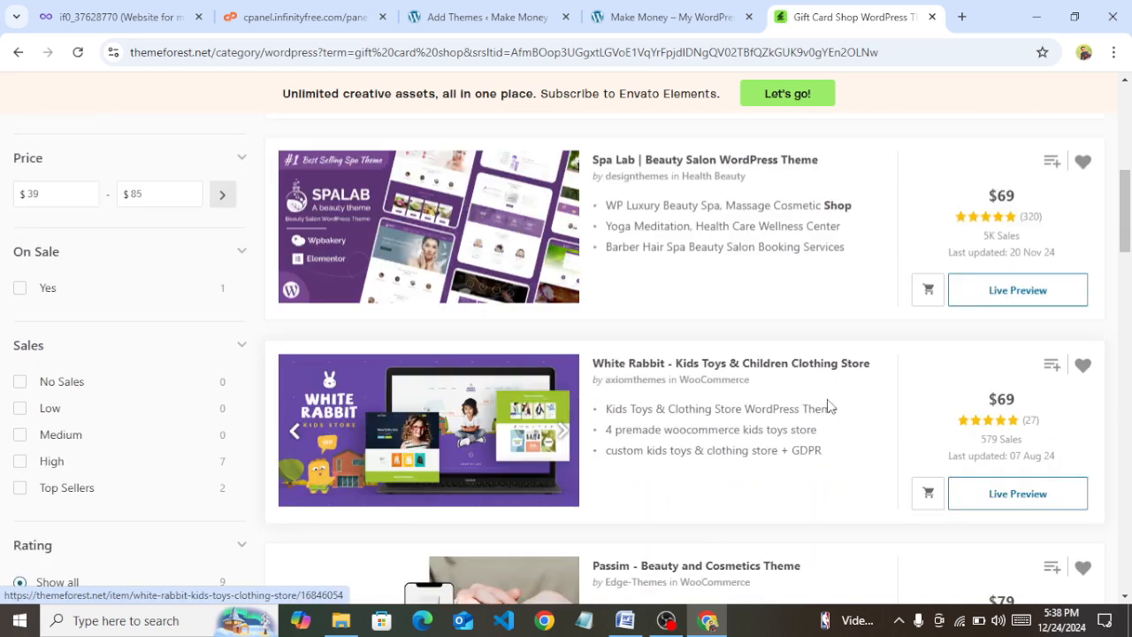
scroll(678, 414, "down", 1)
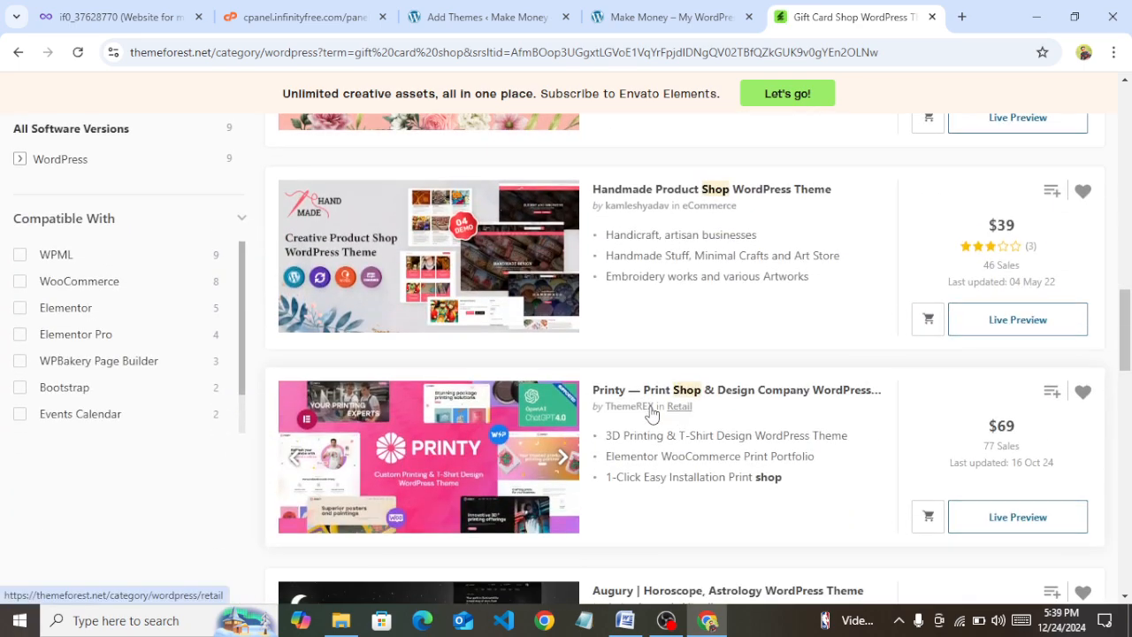
scroll(485, 382, "down", 11)
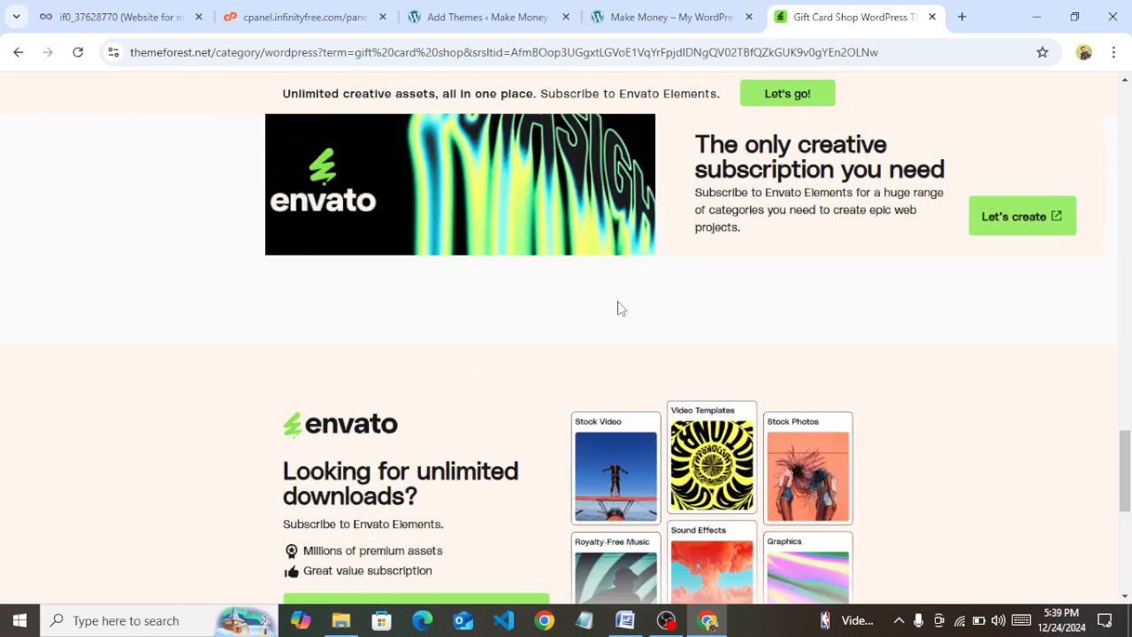
scroll(560, 354, "down", 3)
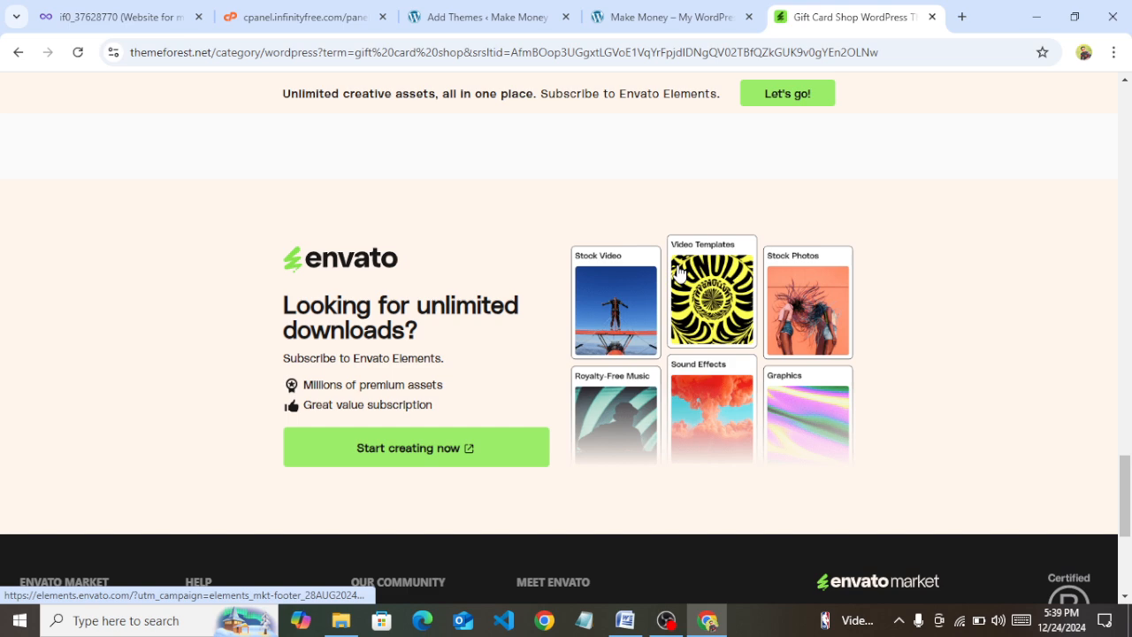
scroll(493, 362, "up", 5)
Step: Return to the gift card giveaway results and preview, then close, the Jotform Gift Card Giveaway Form Template
left_click(18, 52)
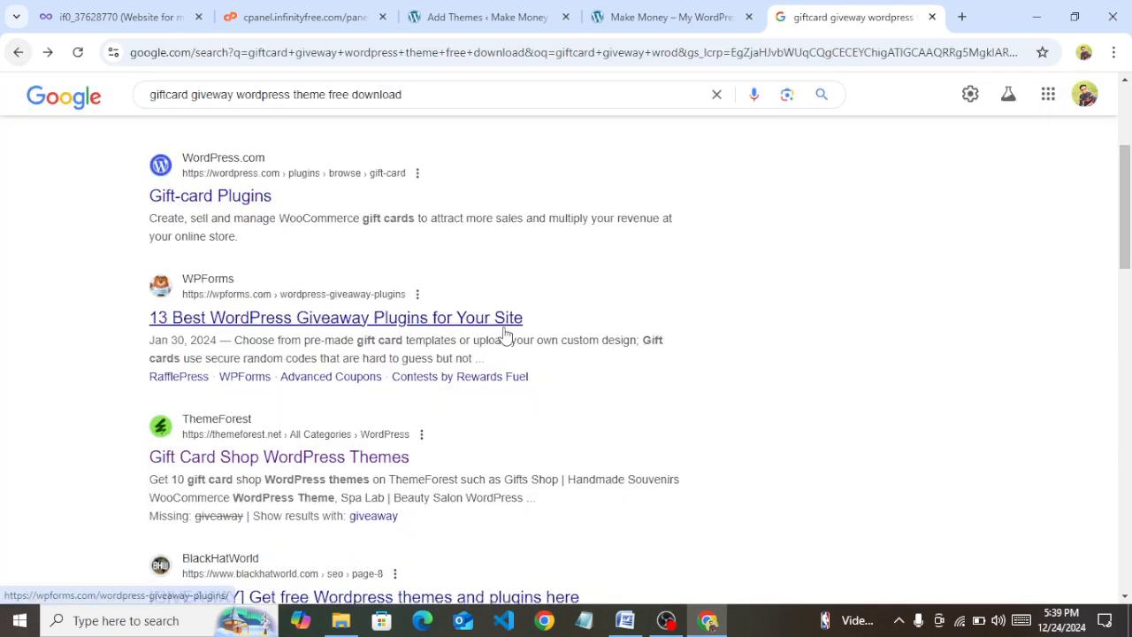
scroll(496, 336, "down", 2)
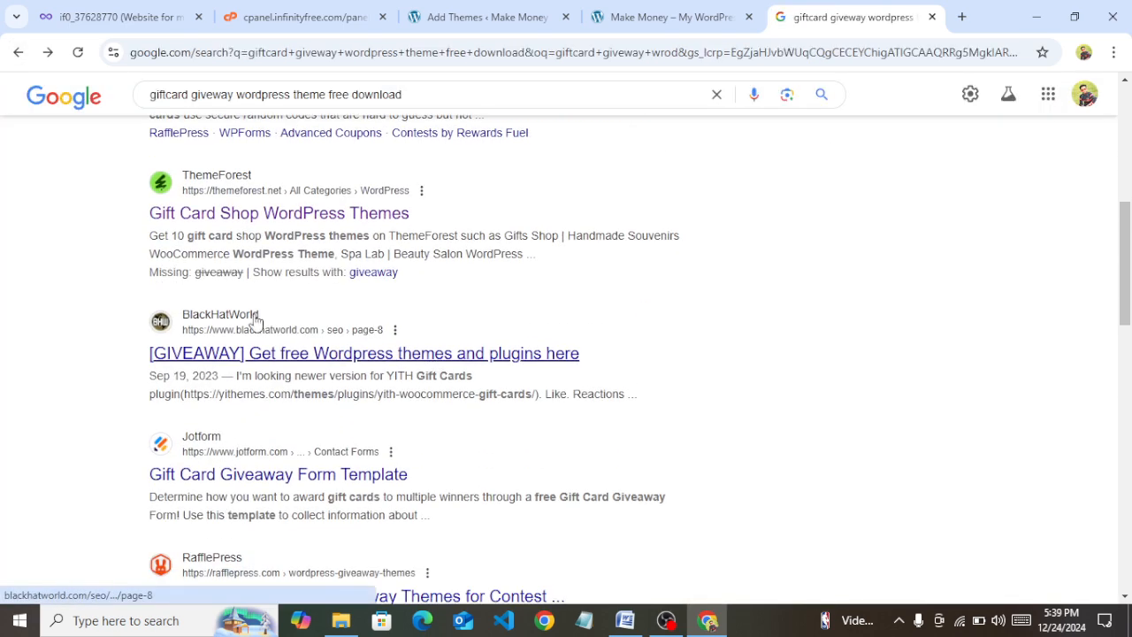
left_click(329, 482)
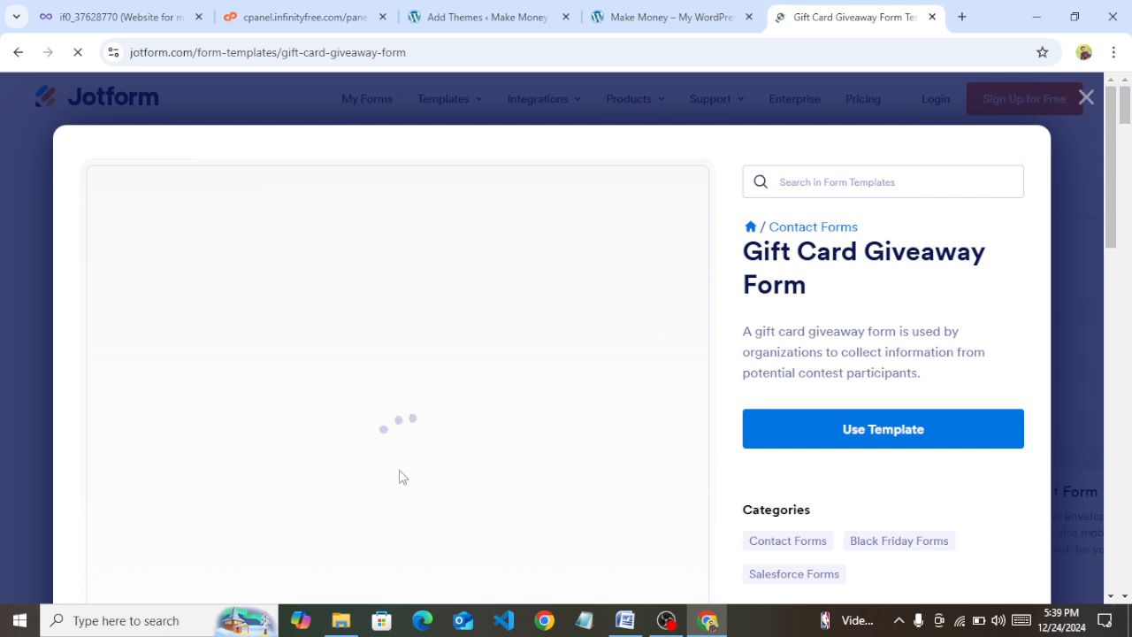
left_click(1088, 99)
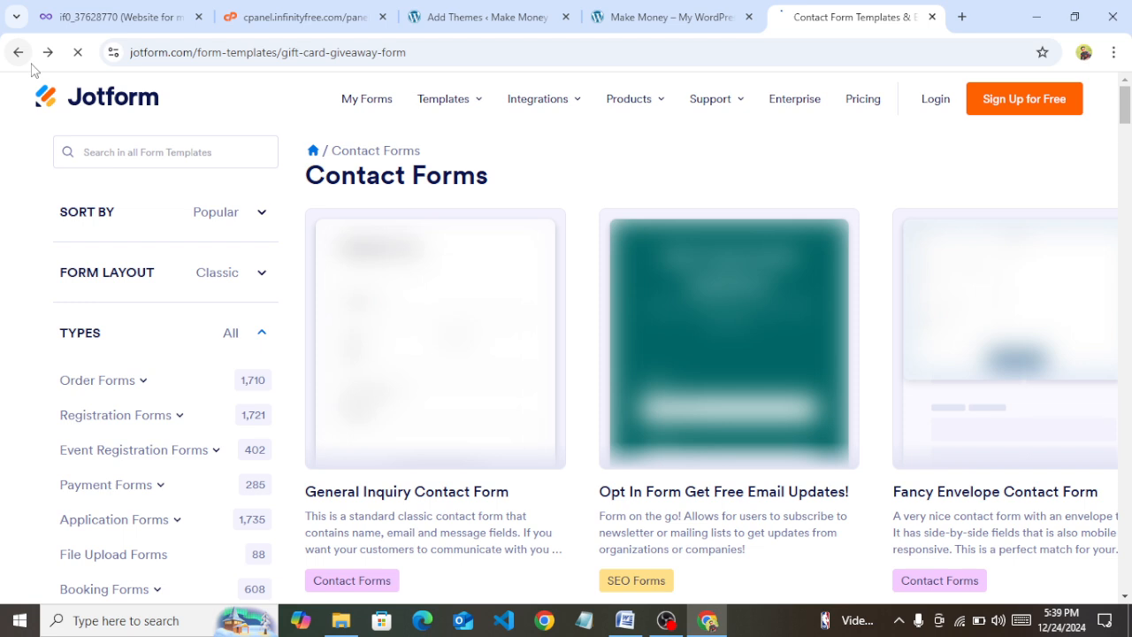
Step: Go back to the Google results and scroll down toward the Advanced Coupons article
left_click(17, 54)
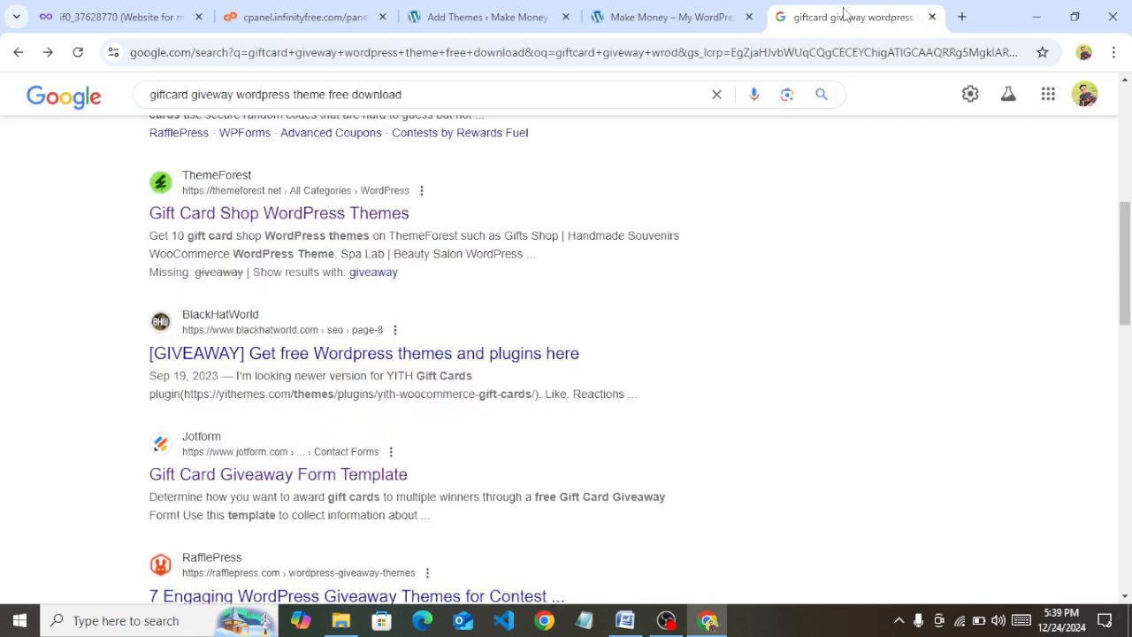
scroll(530, 354, "down", 2)
scroll(295, 367, "down", 2)
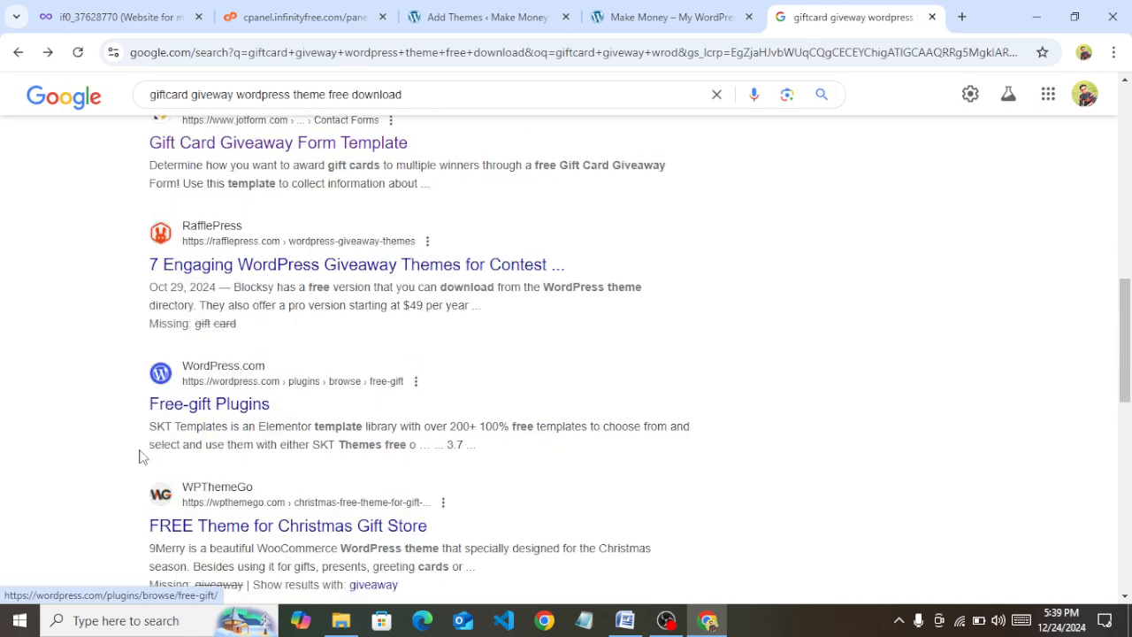
scroll(287, 464, "down", 1)
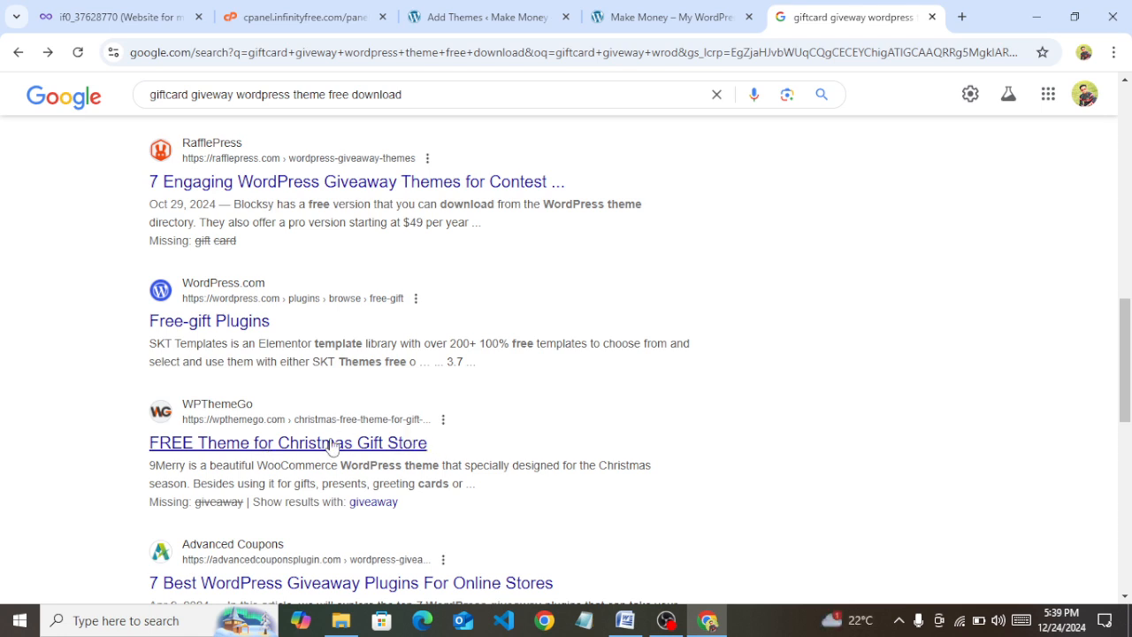
scroll(375, 432, "down", 3)
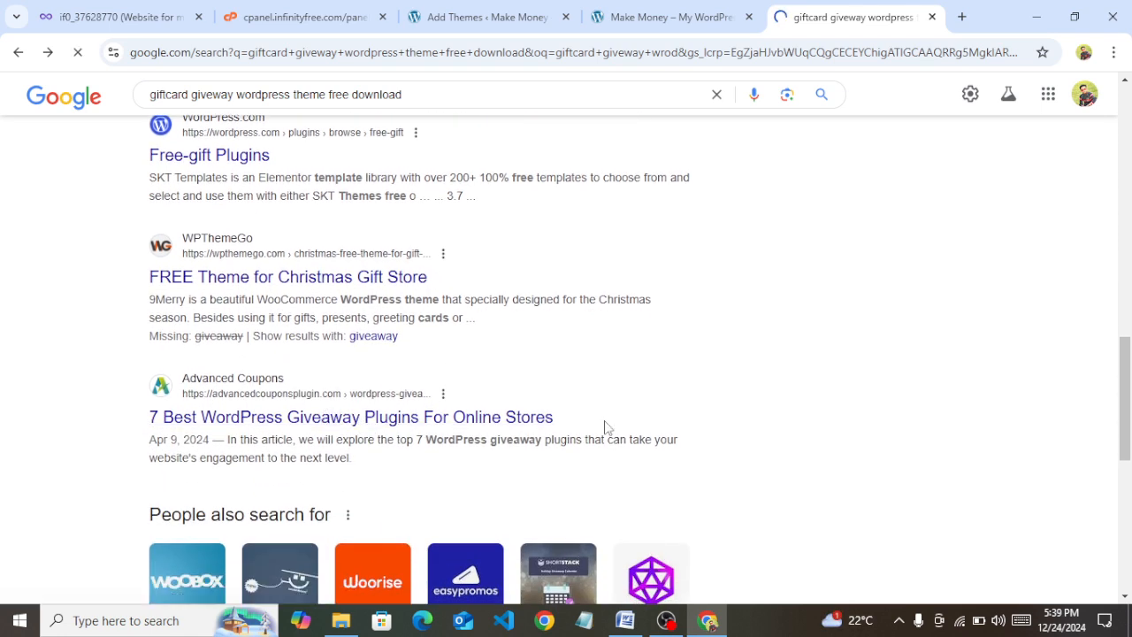
Step: Search Google for 'appyan wordpress theme free download'
left_click(742, 54)
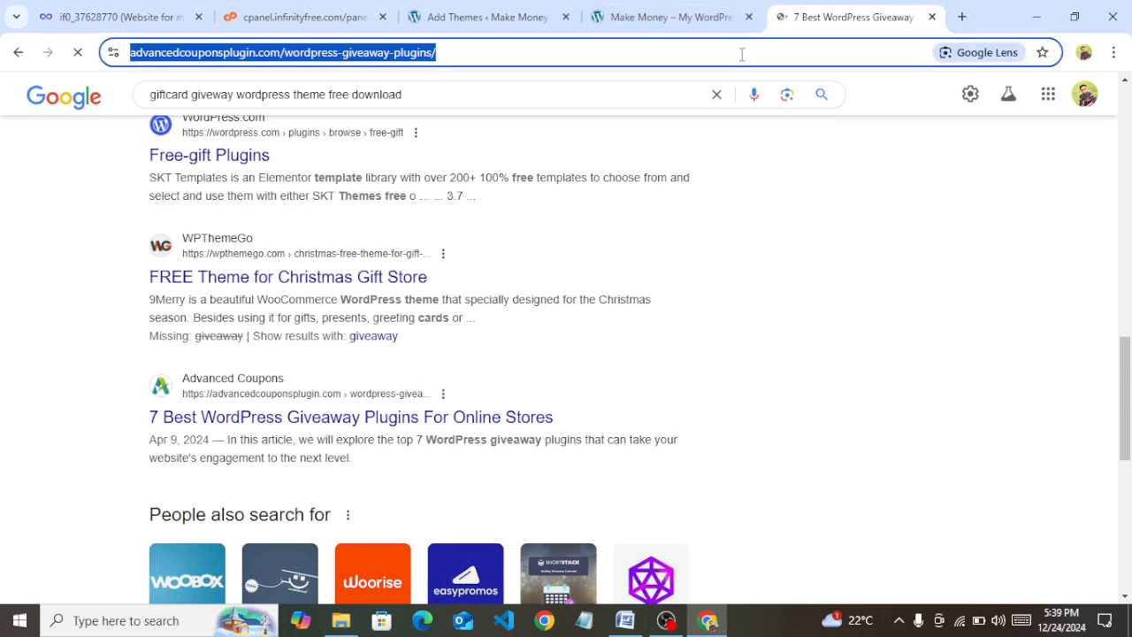
type("app")
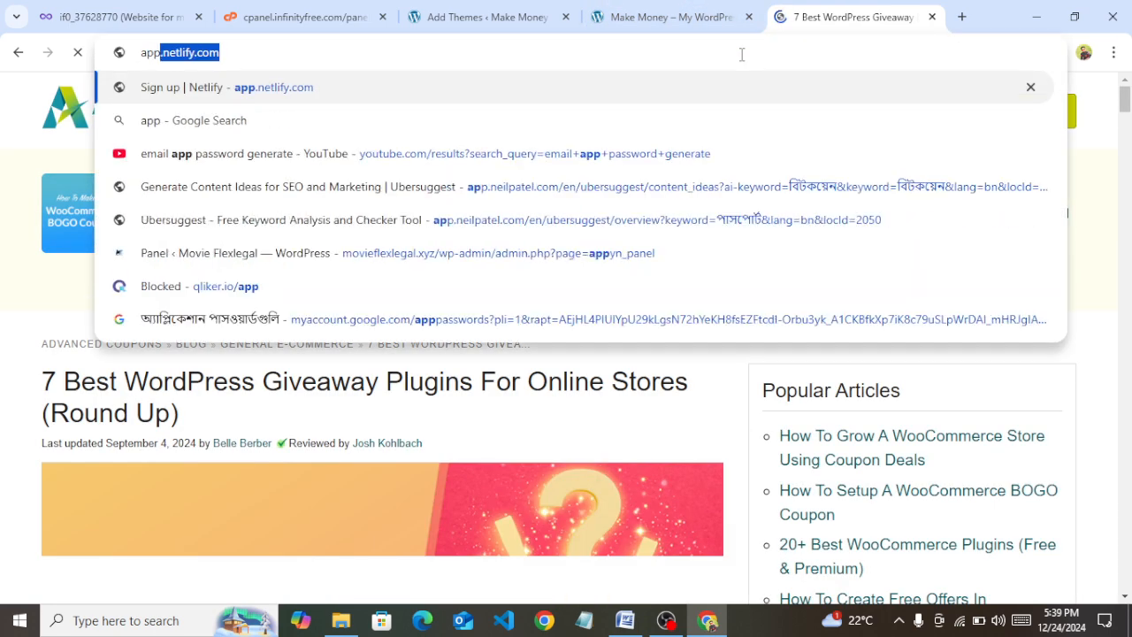
type("yan t")
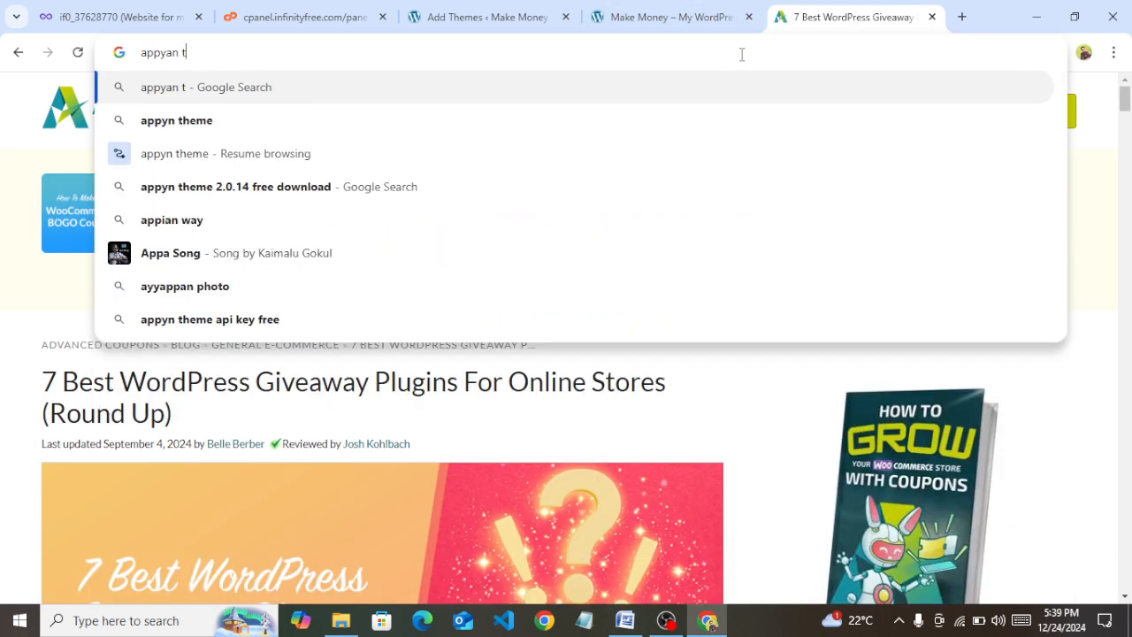
type("hwo")
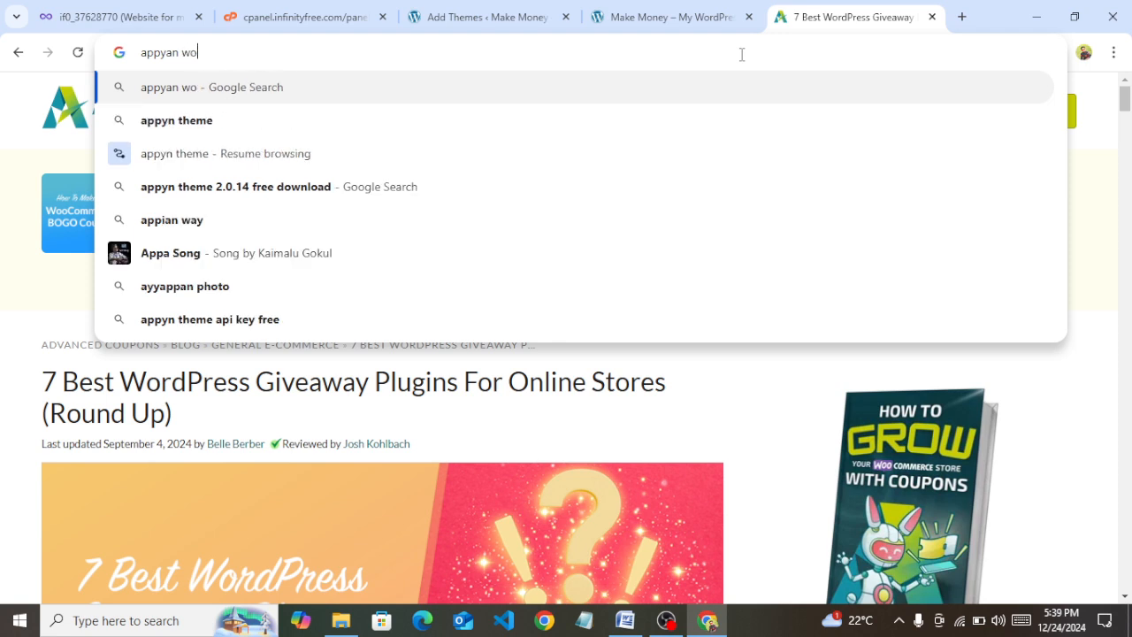
type("rdpress")
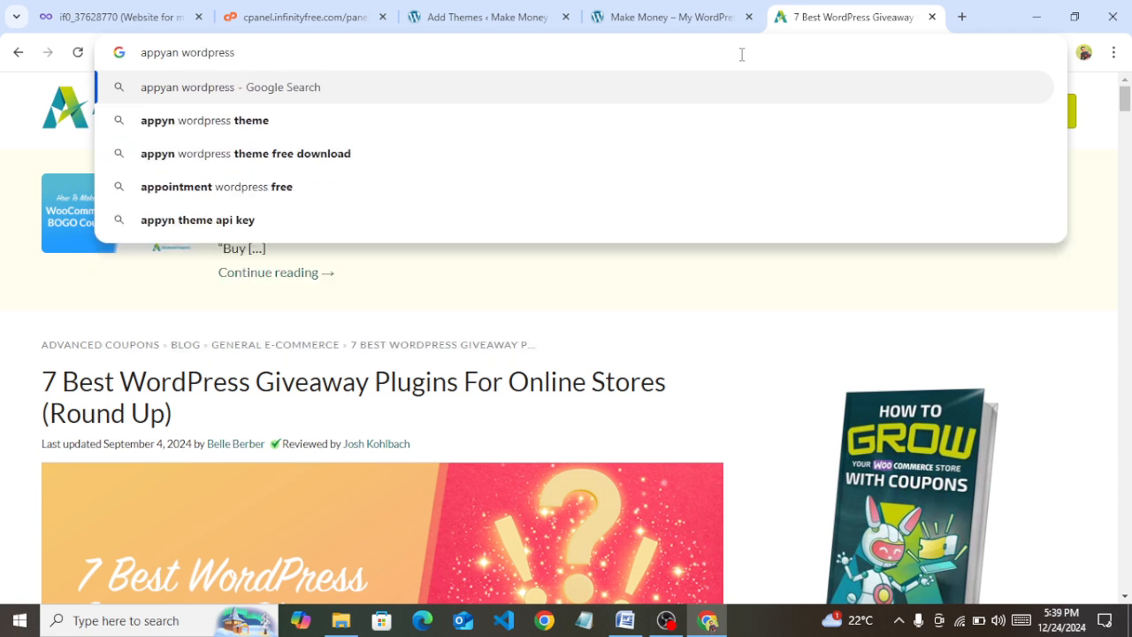
type(" theme free")
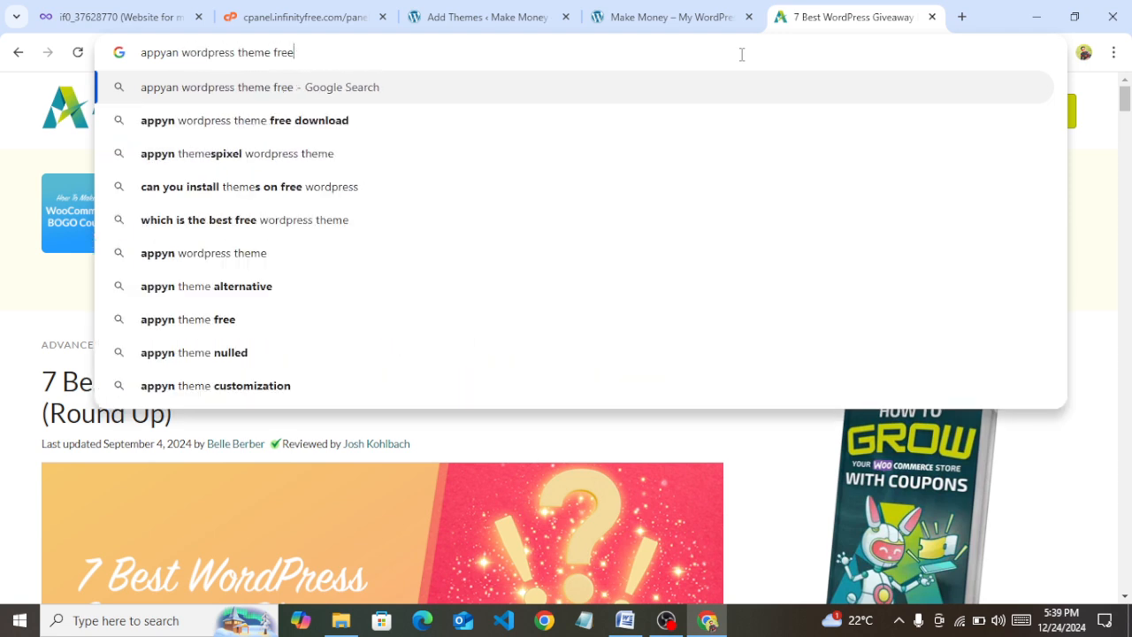
type(" download")
key("Return")
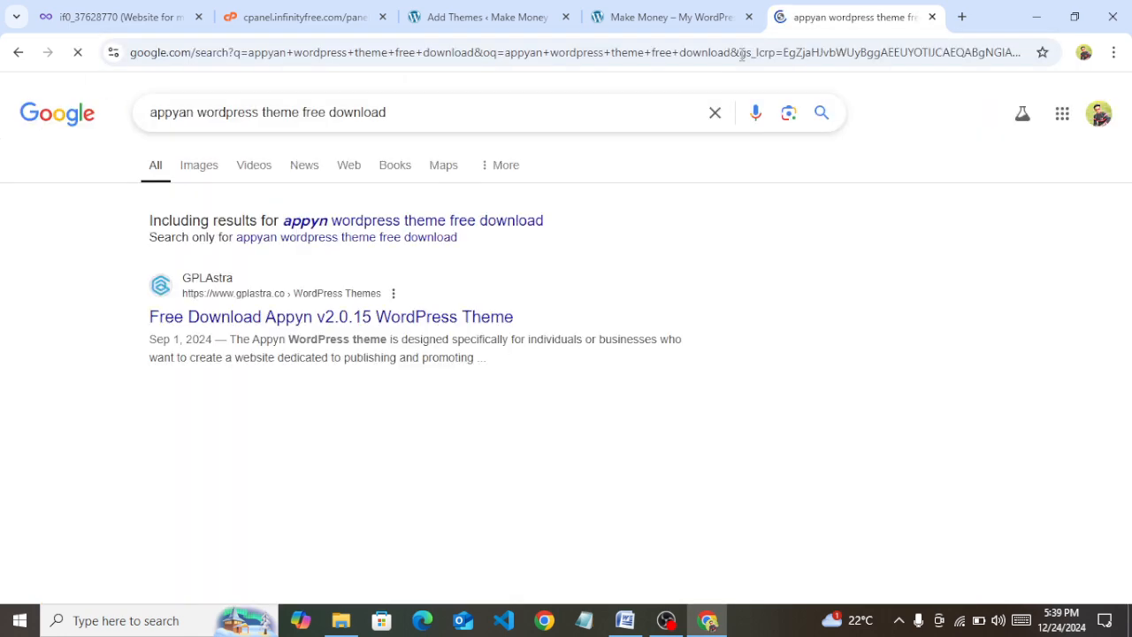
Step: Open GPLAstra's Appyn v2.0.15 page, scroll to Free Download, and continue to the download in a new tab
left_click(420, 322)
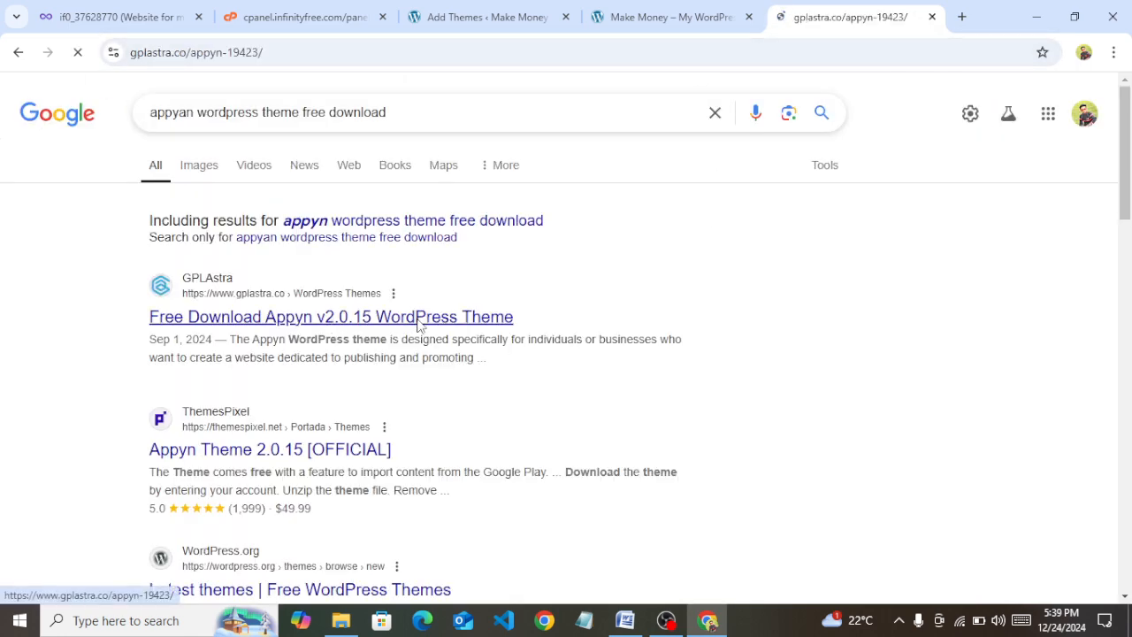
scroll(427, 146, "down", 2)
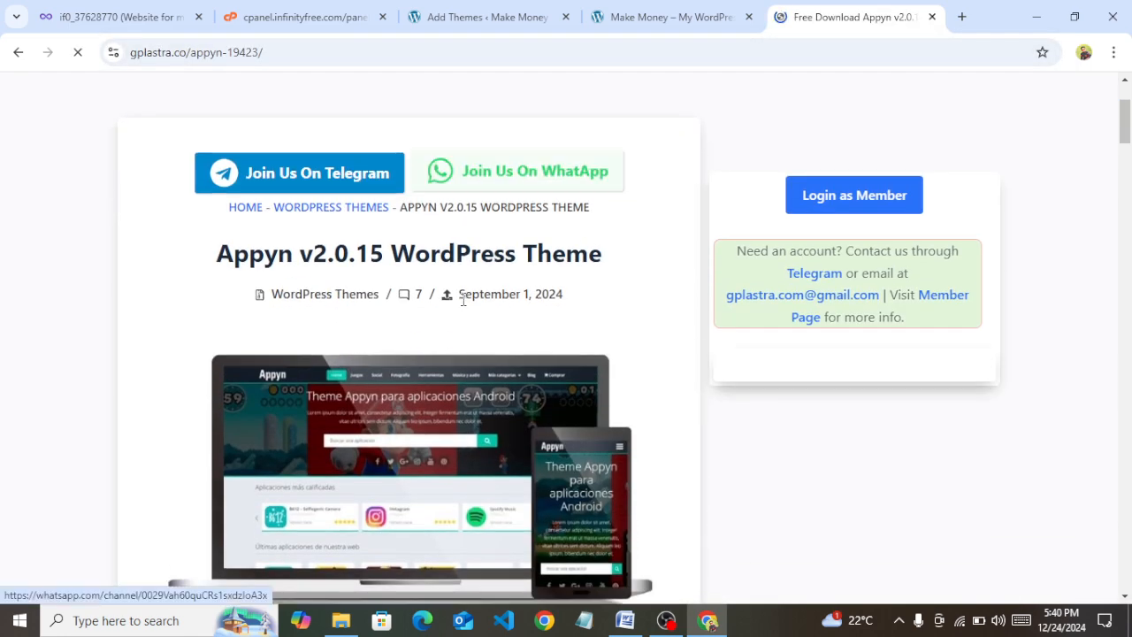
scroll(539, 463, "down", 3)
scroll(479, 269, "up", 2)
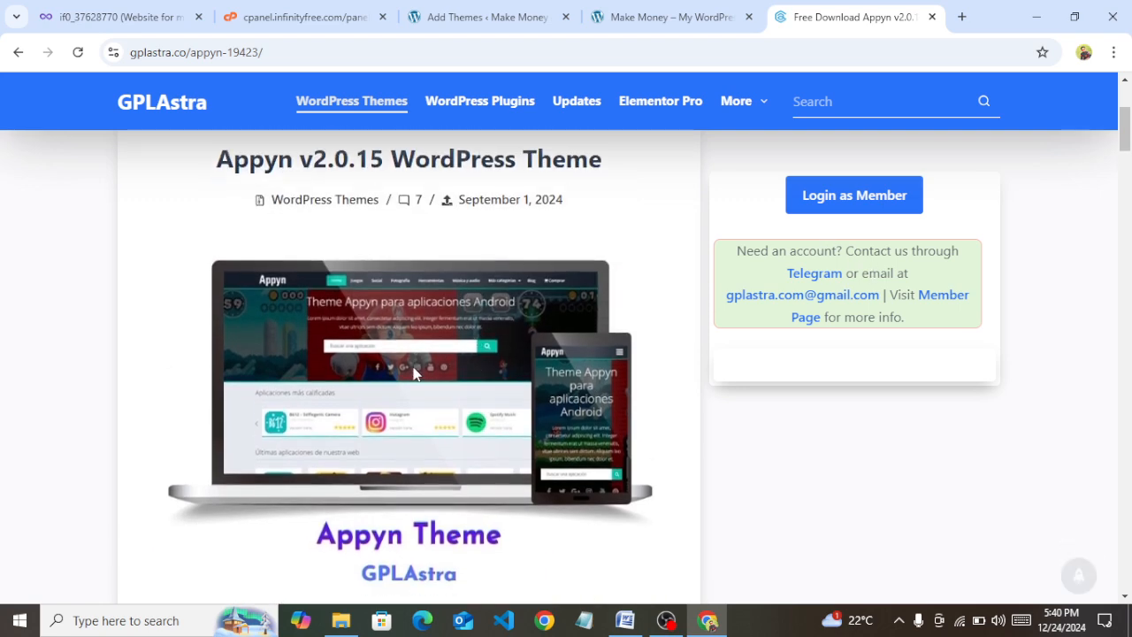
scroll(419, 370, "down", 10)
scroll(421, 373, "down", 10)
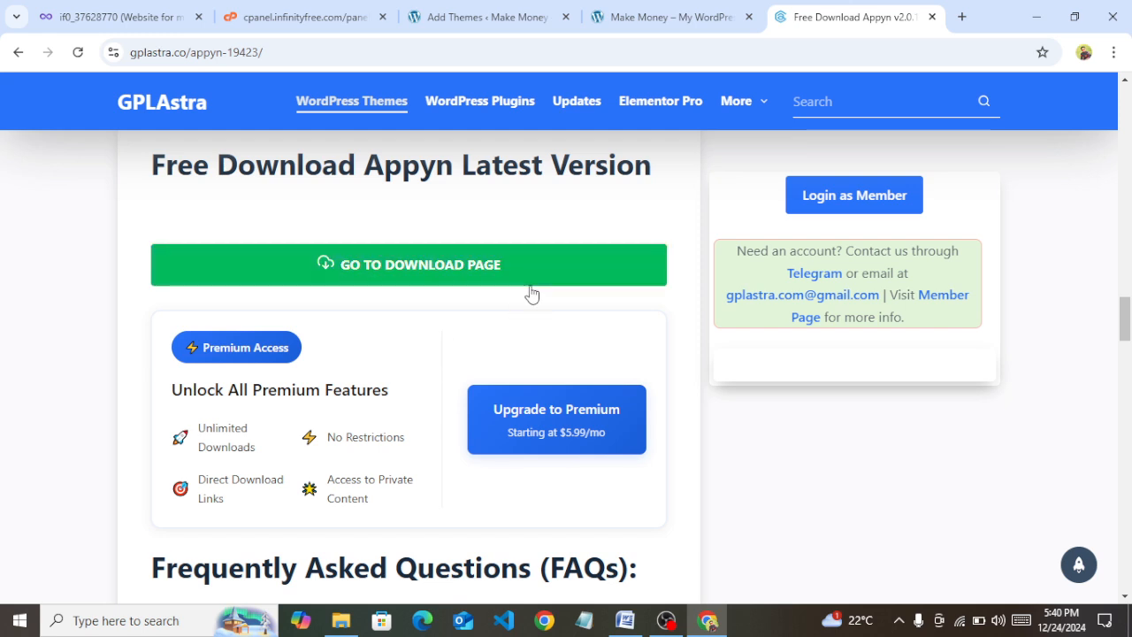
scroll(496, 345, "up", 1)
left_click(408, 347)
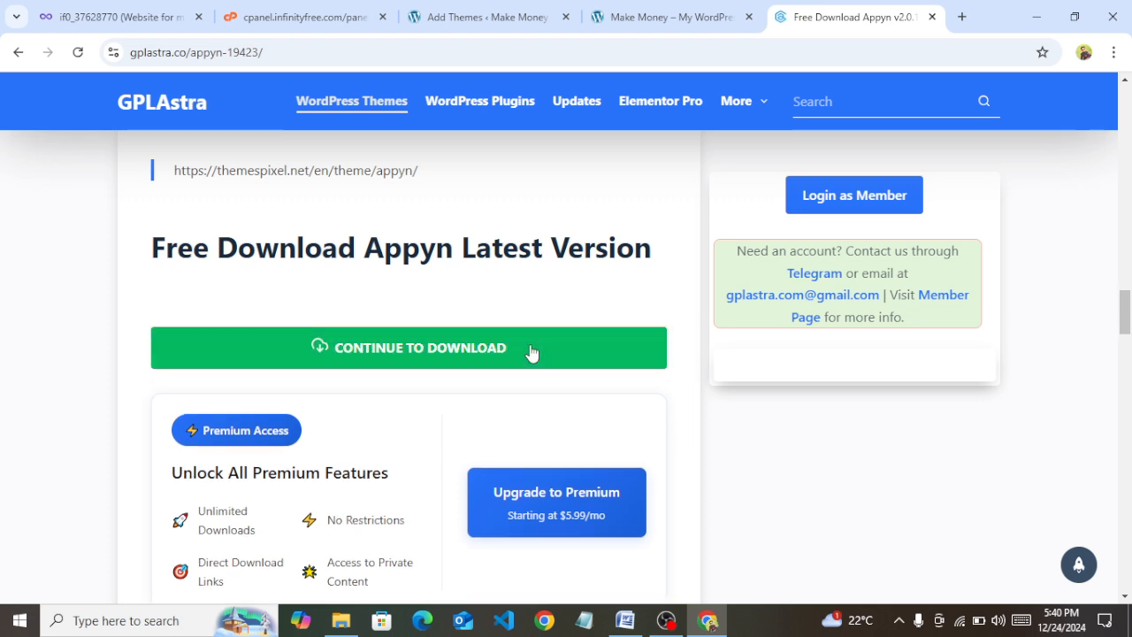
left_click(412, 352)
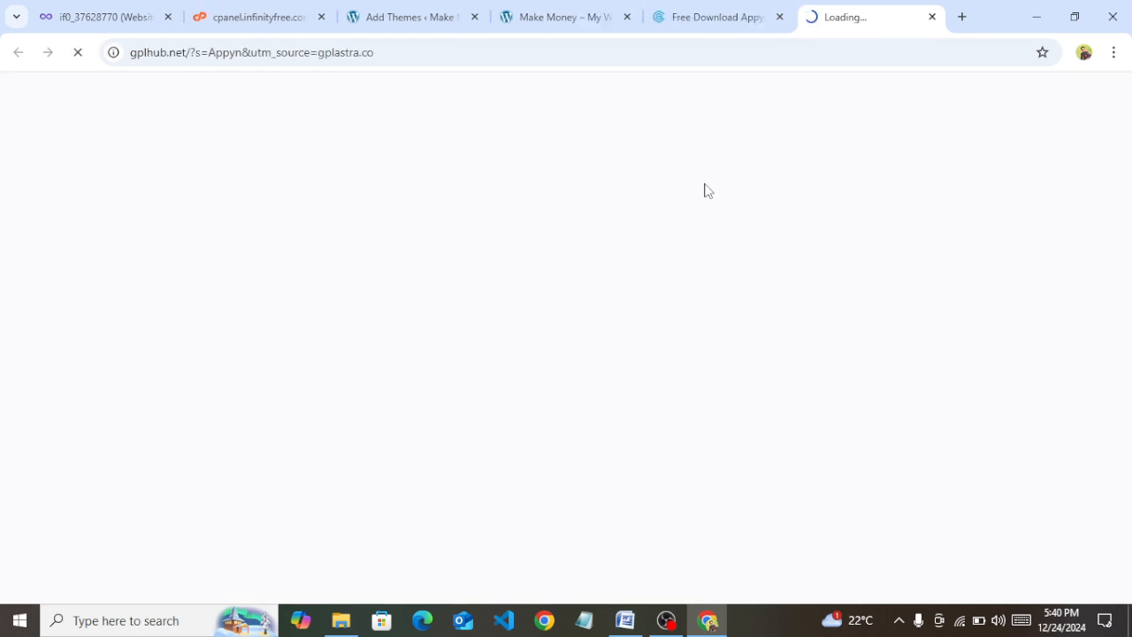
Step: Return to the GPL HUB Appyn v2.0.15 tab, close the 20% discount popup, and review the product page
left_click(706, 7)
left_click(895, 7)
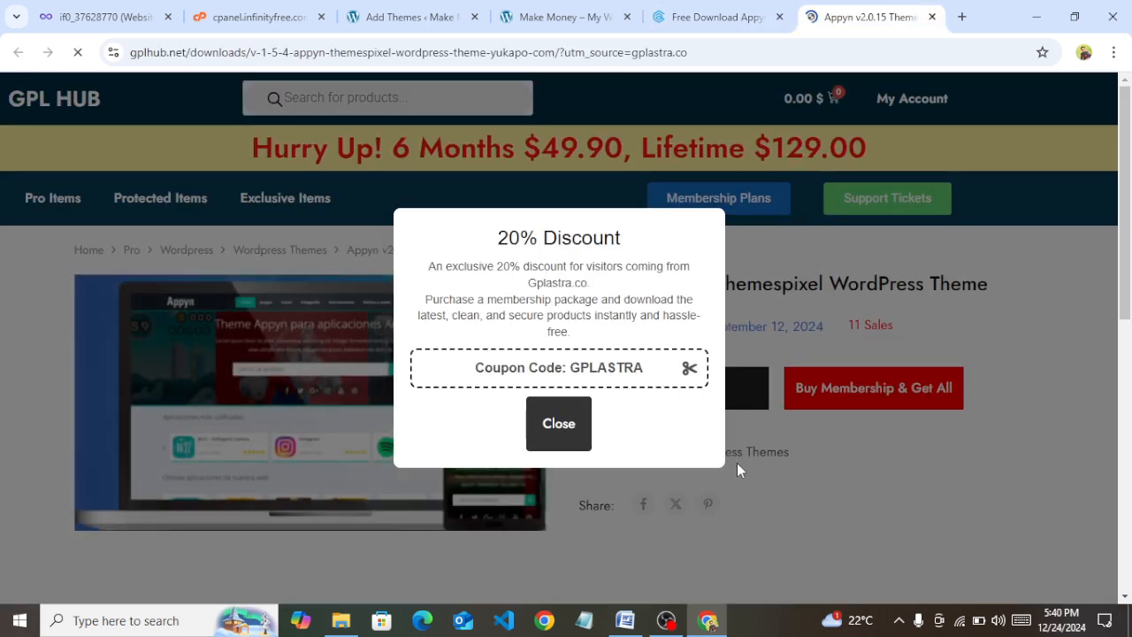
left_click(559, 429)
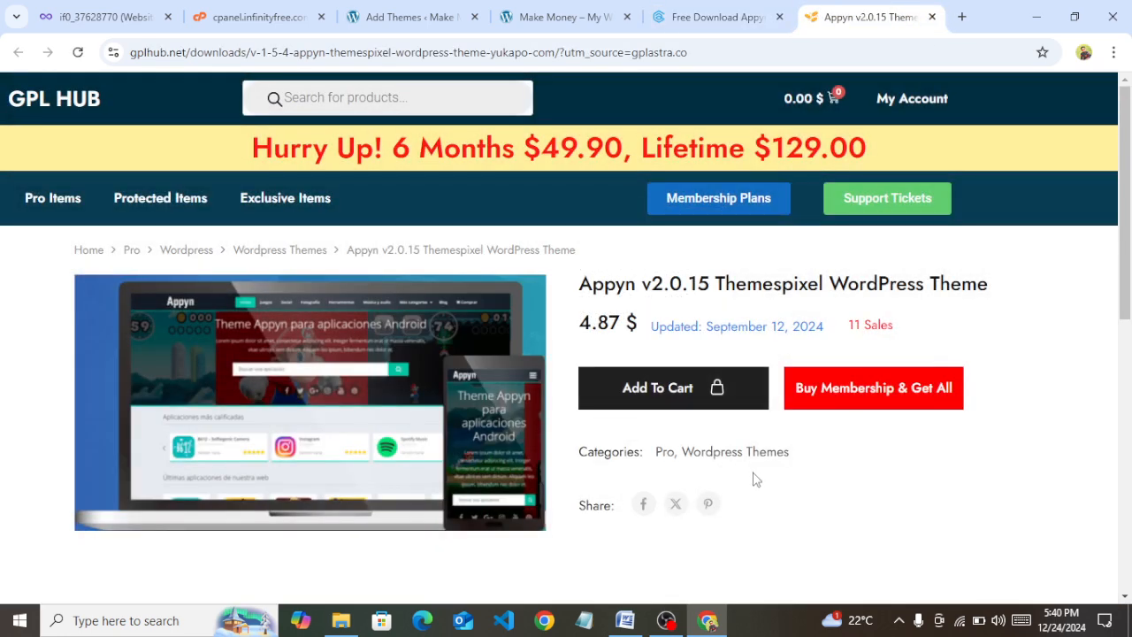
scroll(754, 478, "down", 5)
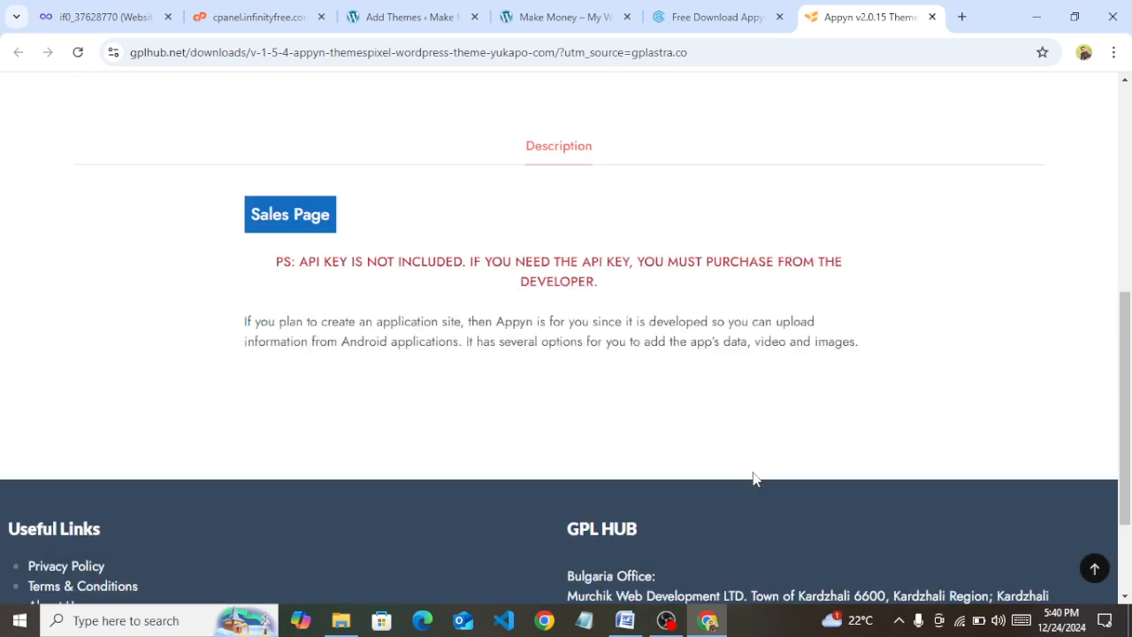
scroll(755, 478, "up", 6)
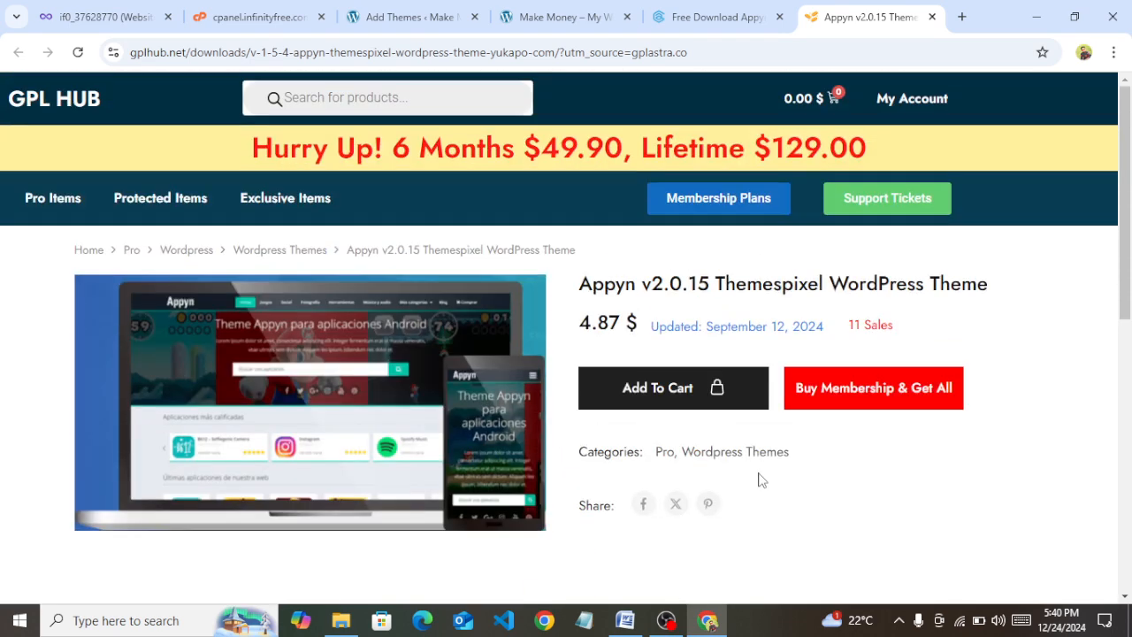
left_click(340, 620)
Step: Check the Downloads folder in File Explorer, then close it and the GPL HUB Appyn tab
left_click(672, 352)
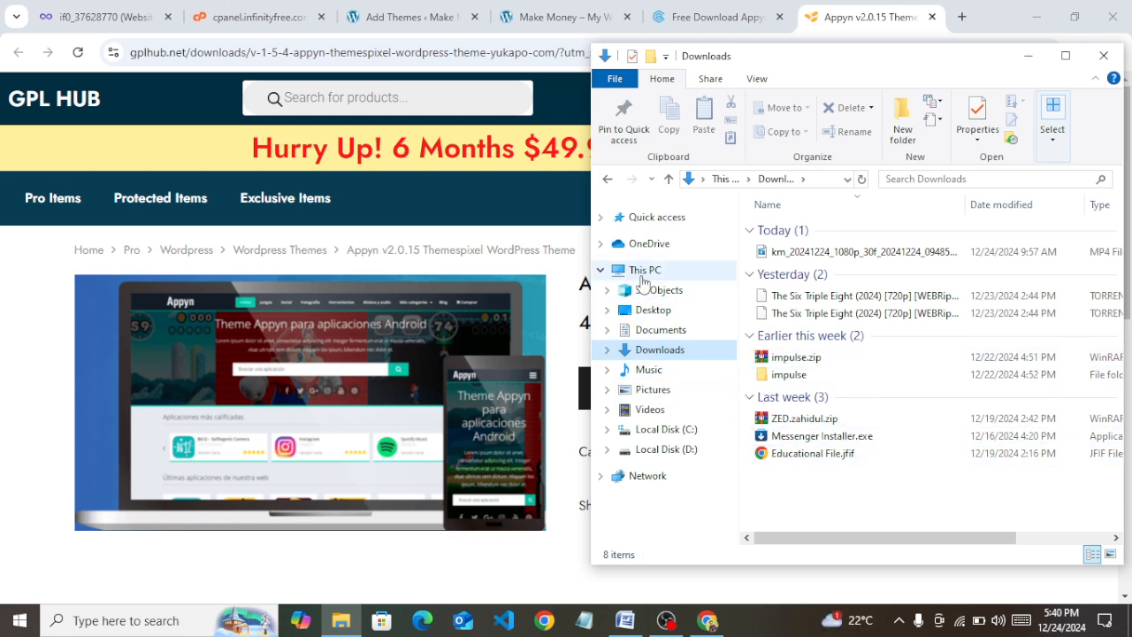
left_click(1104, 57)
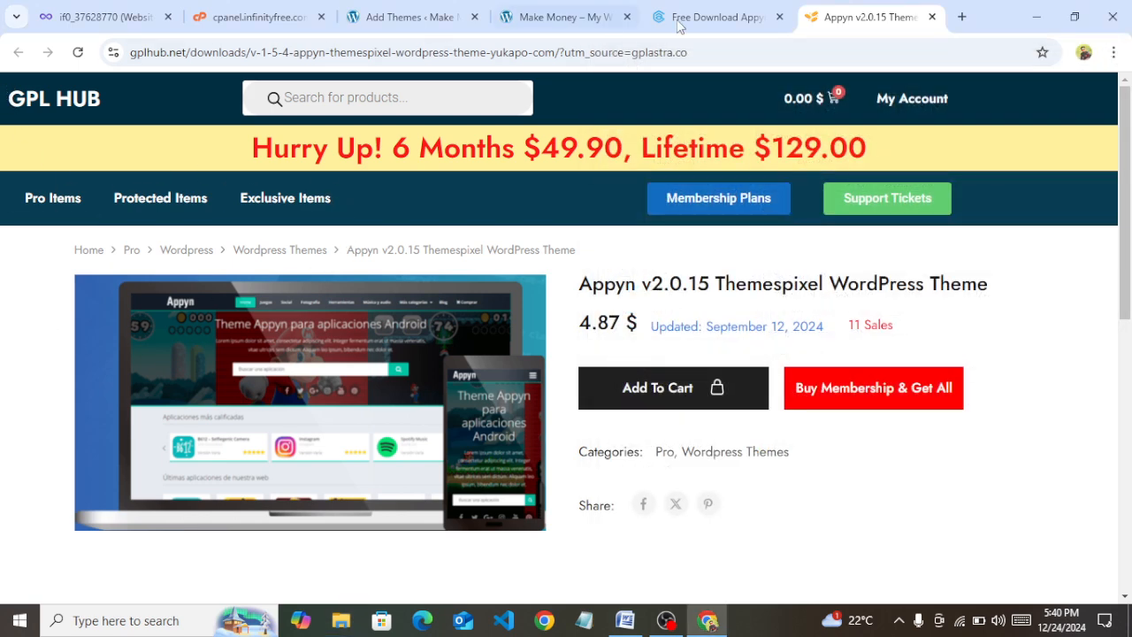
left_click(932, 17)
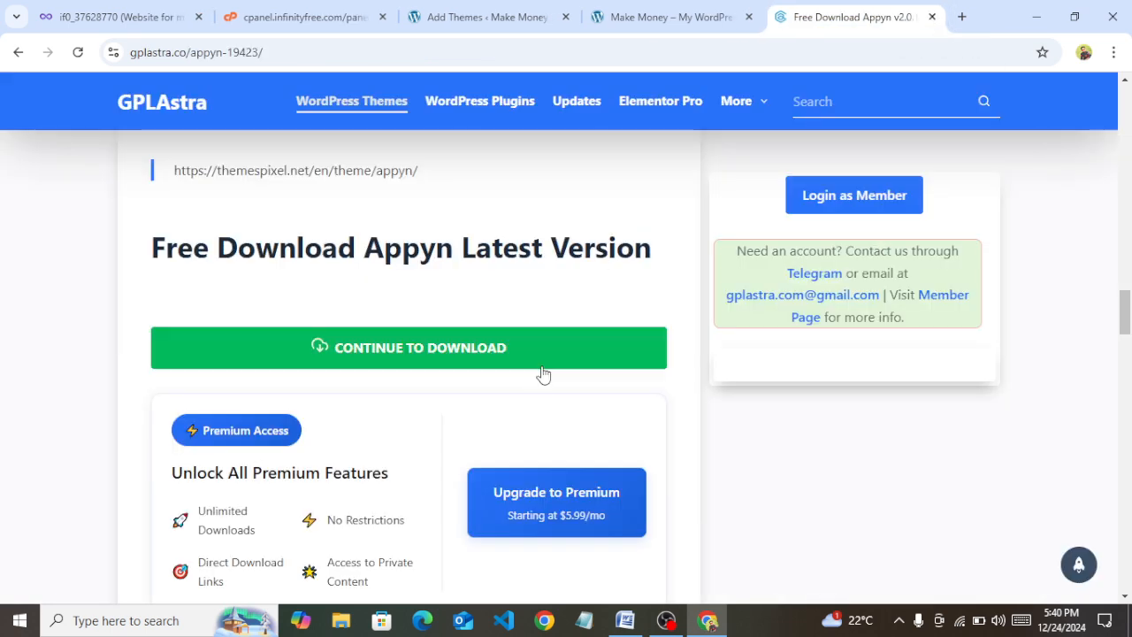
Step: Go back from GPLAstra to the Google results for the Appyn search
scroll(403, 383, "down", 3)
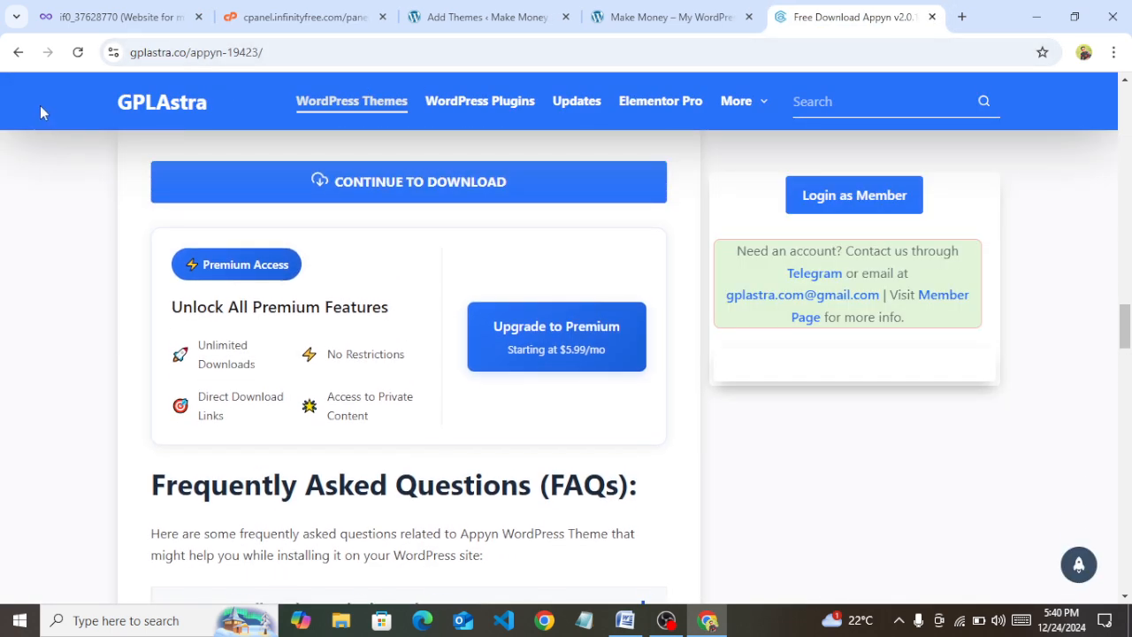
left_click(18, 53)
scroll(257, 265, "down", 1)
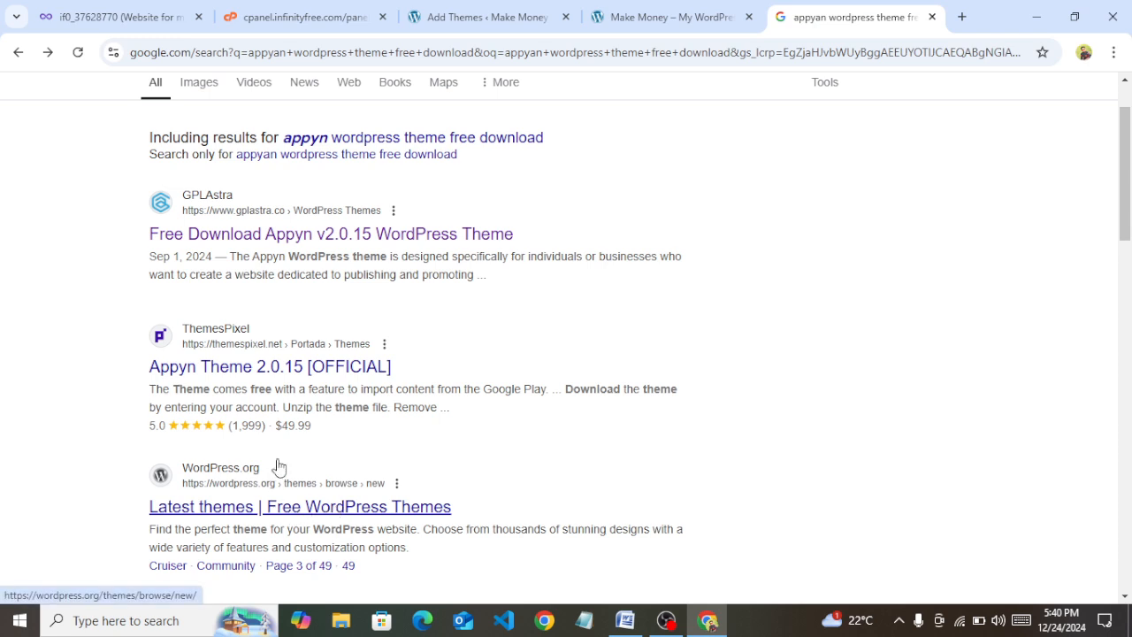
Step: Scroll through ThemesPixel's official Appyn Theme 2.0.15 page, then return to the results
left_click(305, 370)
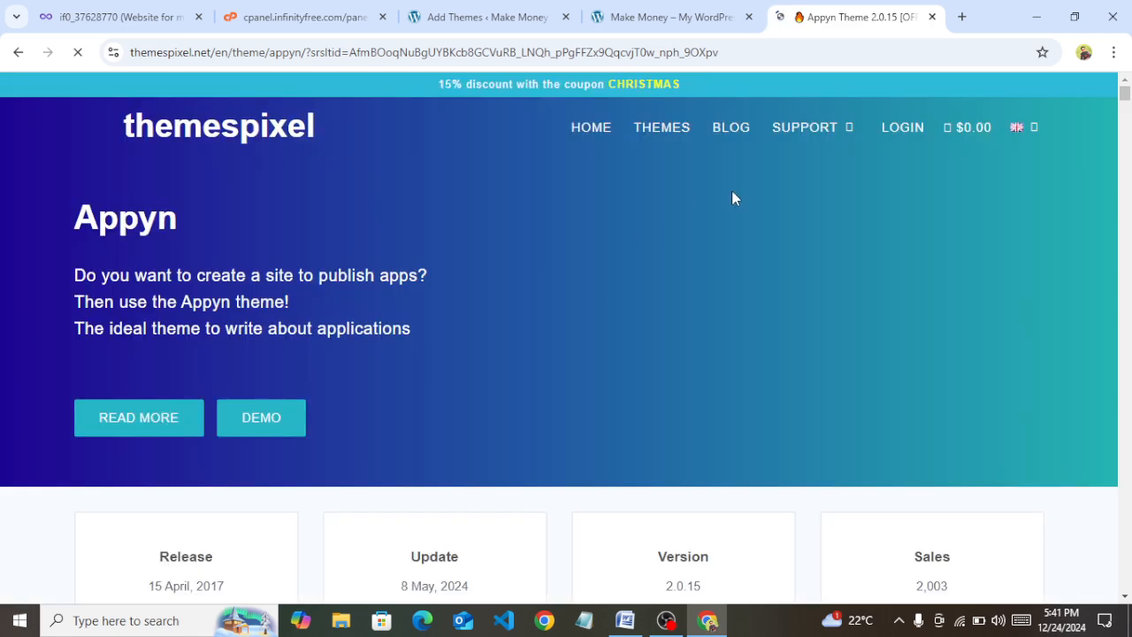
scroll(297, 443, "down", 2)
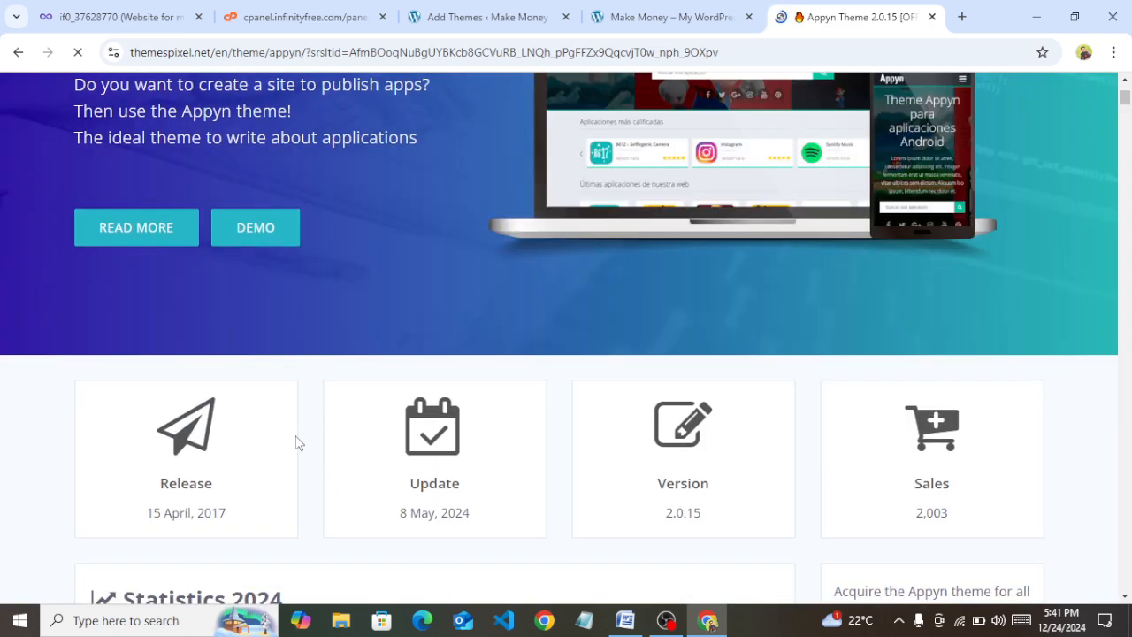
scroll(295, 442, "down", 4)
scroll(295, 443, "up", 4)
scroll(759, 336, "up", 2)
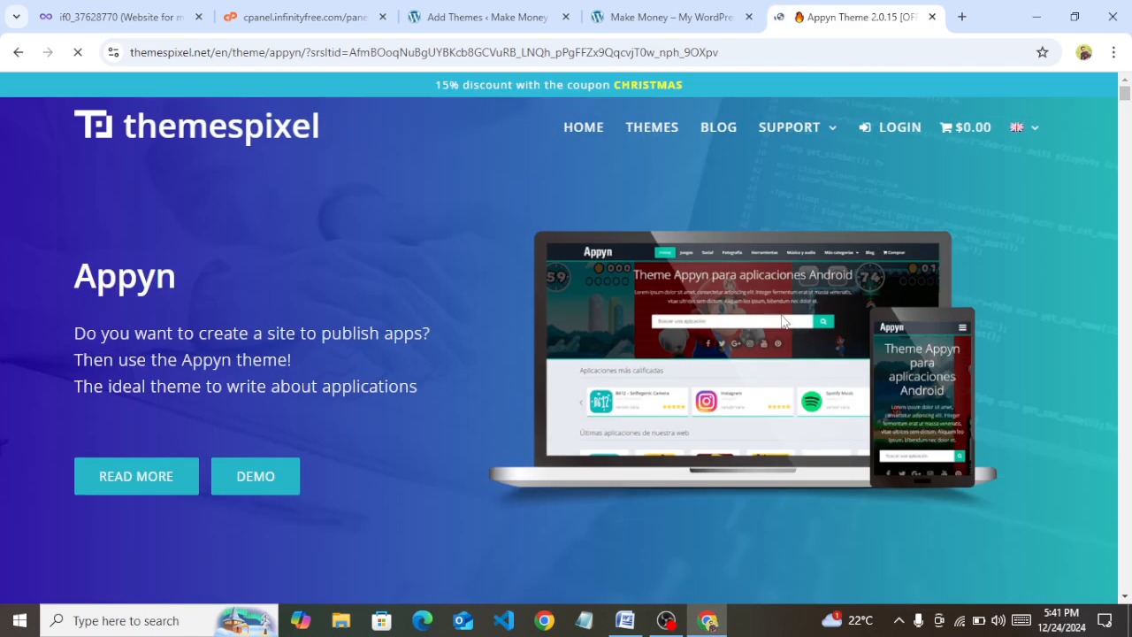
scroll(744, 429, "down", 5)
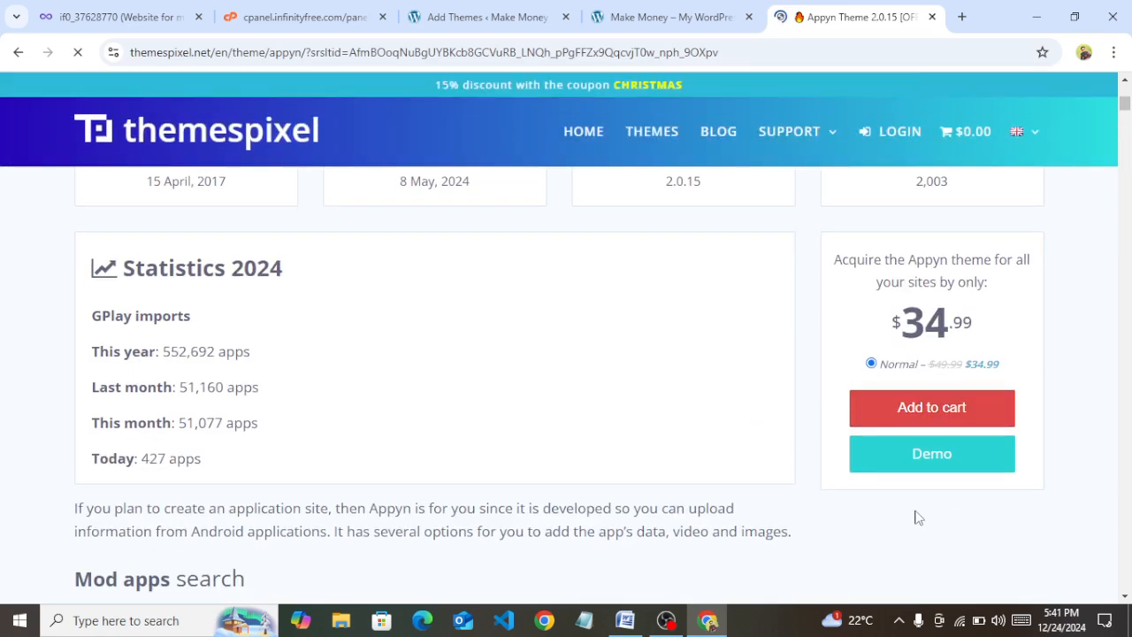
scroll(389, 475, "down", 14)
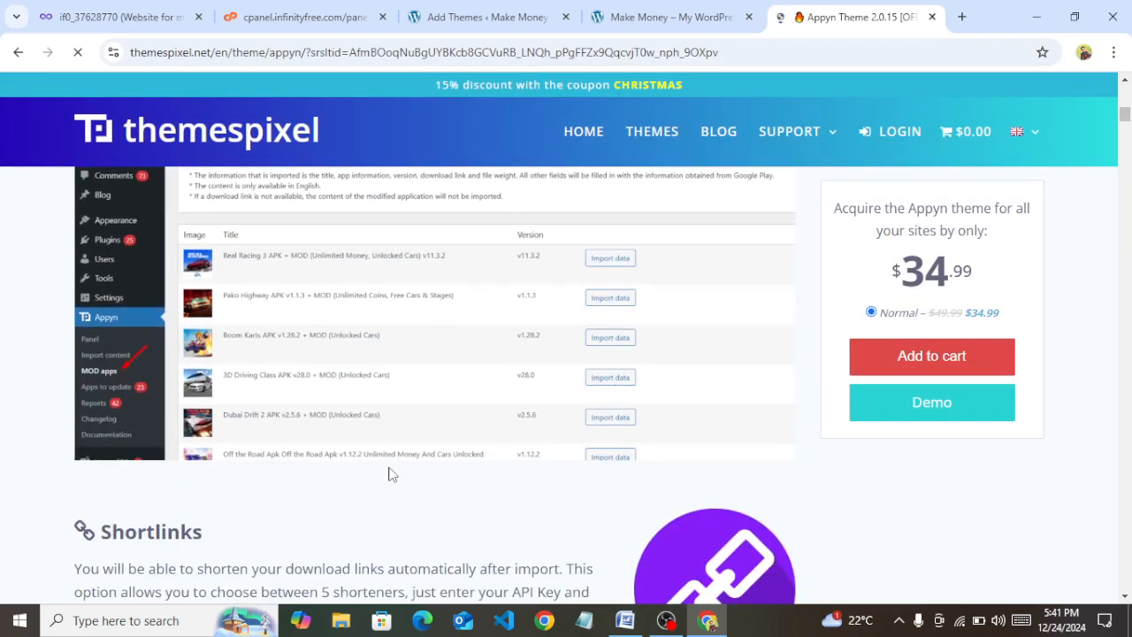
scroll(391, 475, "down", 10)
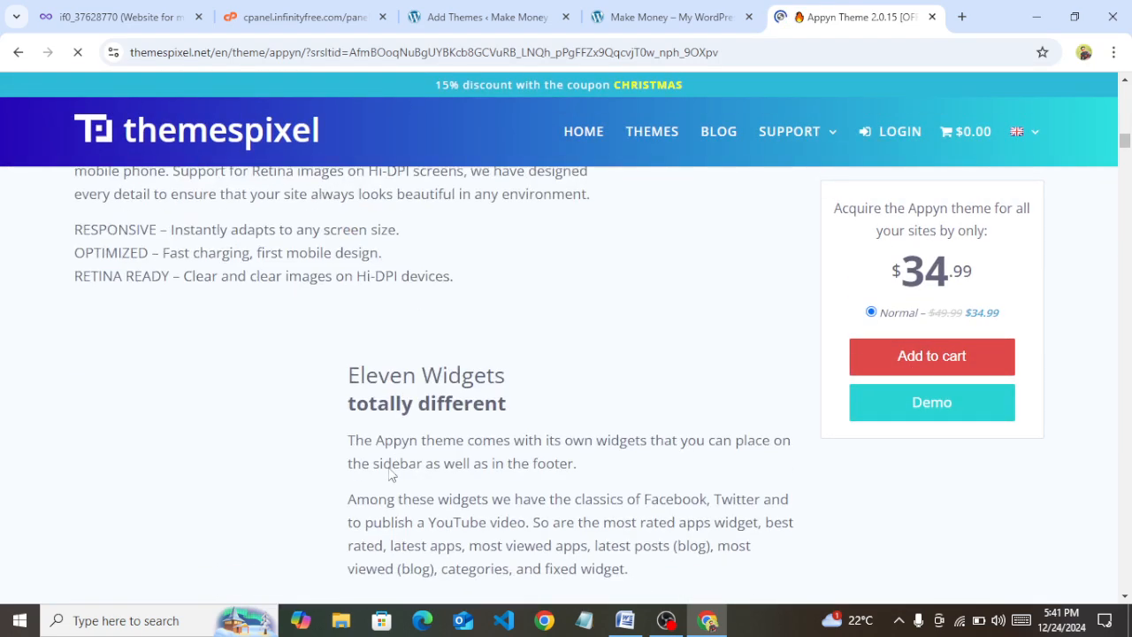
left_click(17, 53)
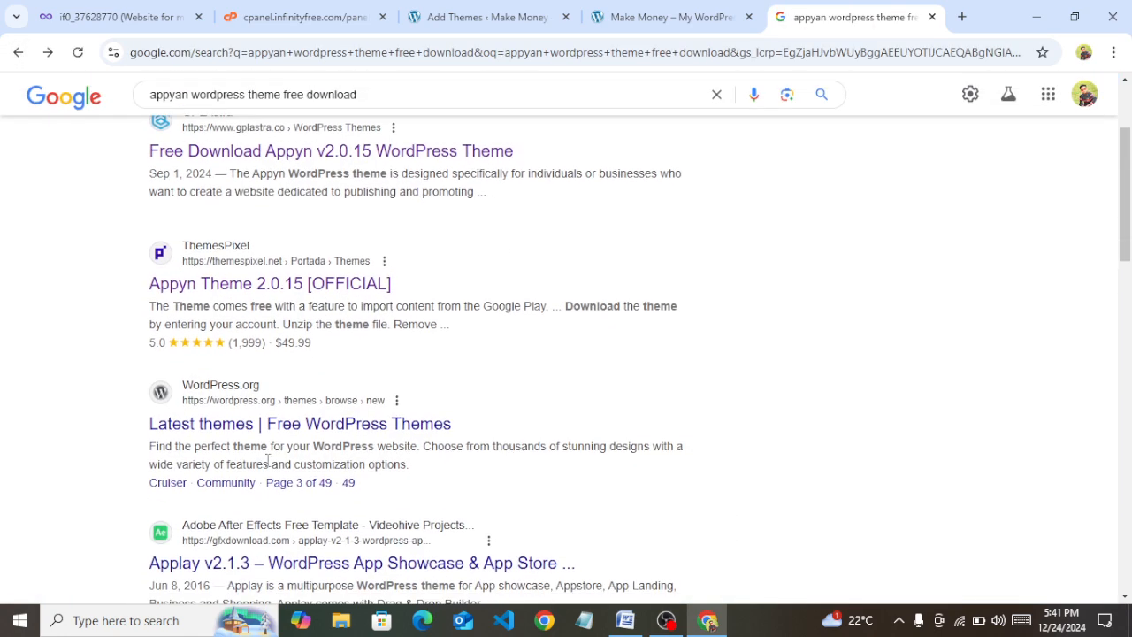
Step: Read through the Advanced Coupons article on WordPress giveaway plugins, then leave it
scroll(392, 549, "down", 3)
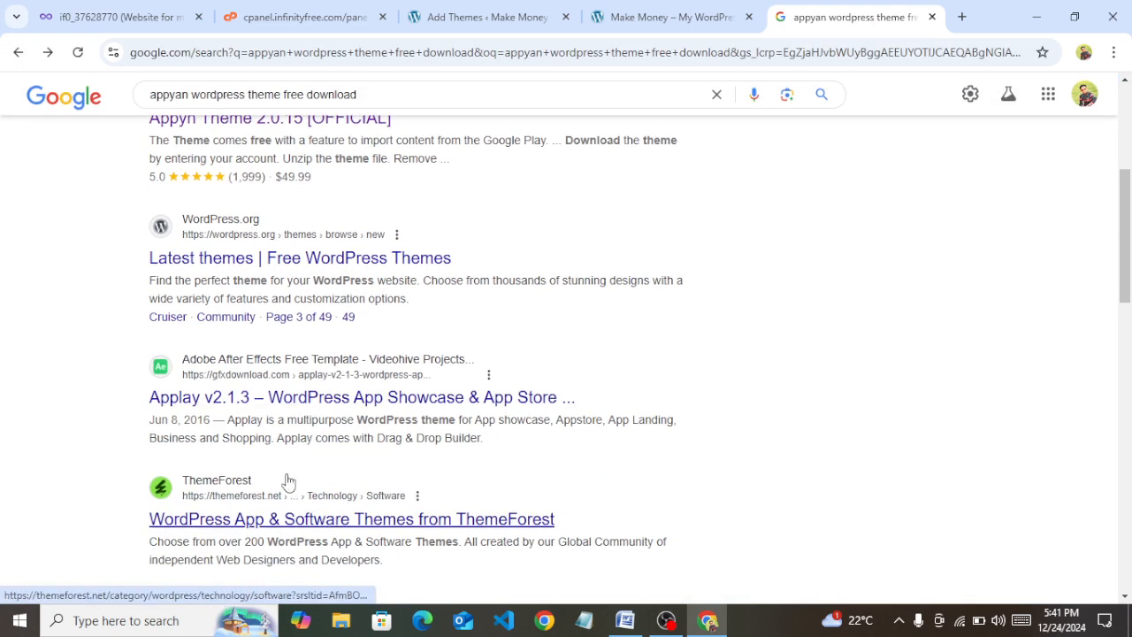
scroll(505, 475, "down", 1)
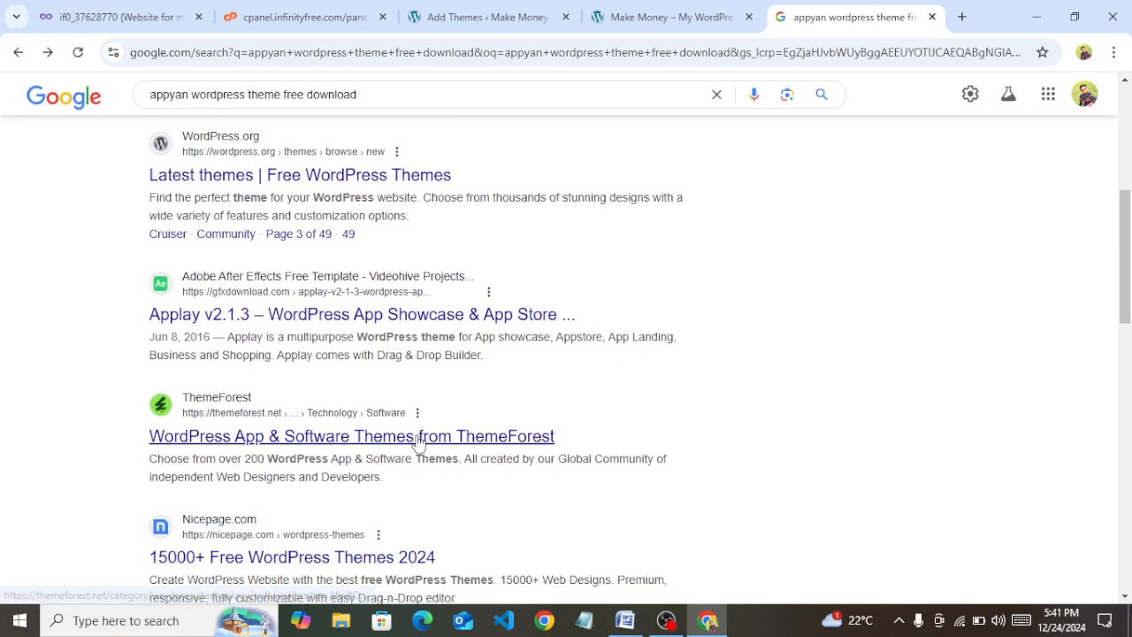
scroll(433, 475, "down", 1)
scroll(293, 490, "down", 2)
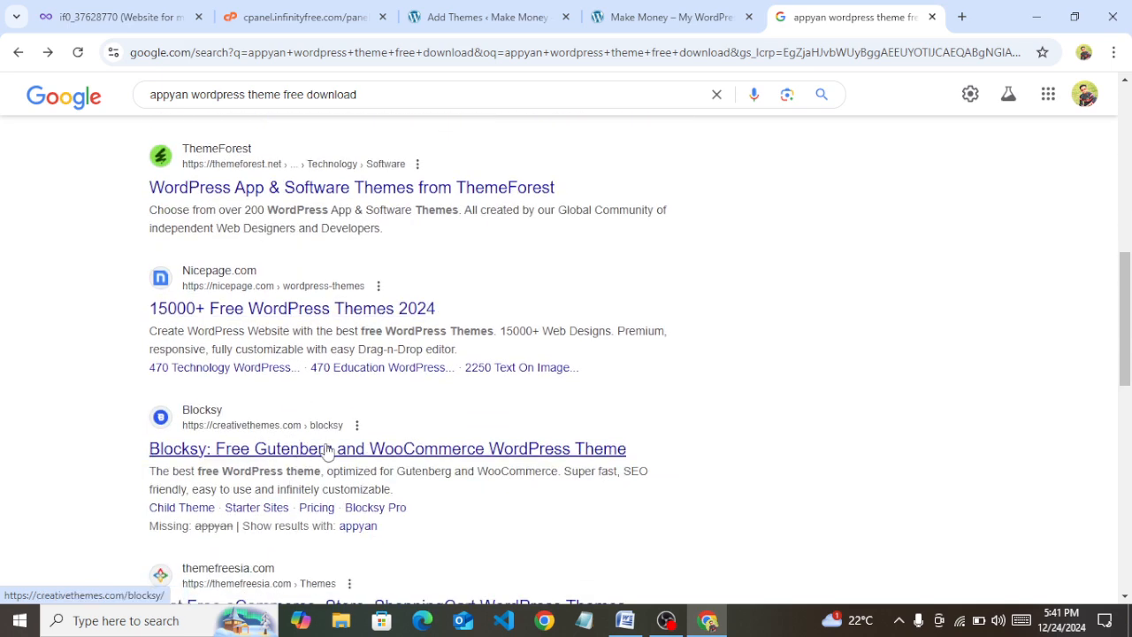
scroll(327, 451, "down", 2)
scroll(323, 451, "down", 1)
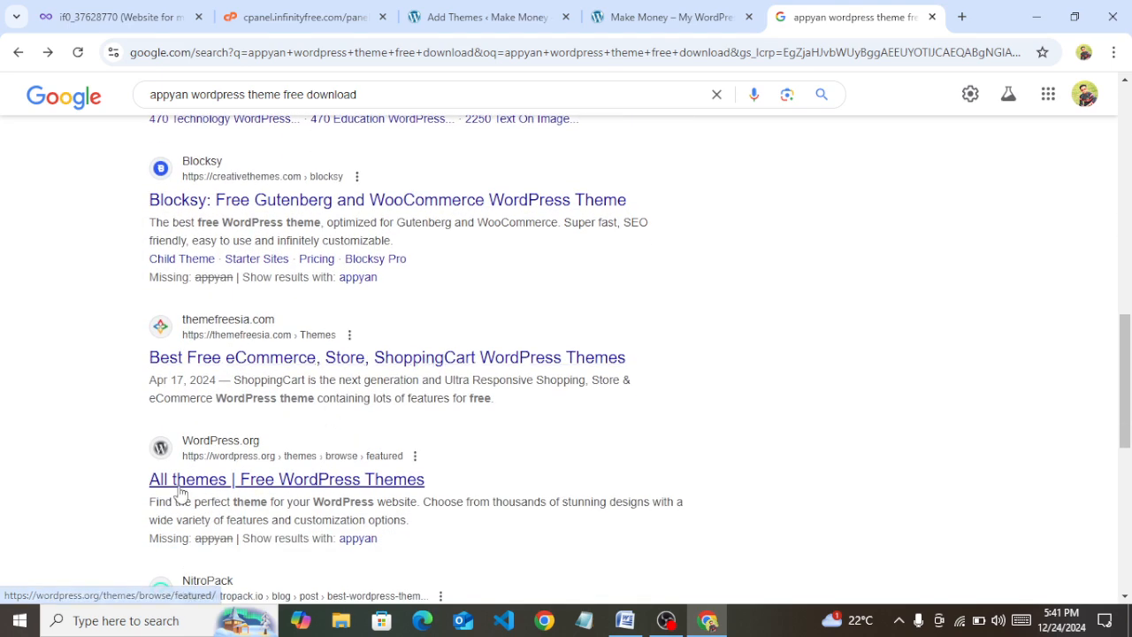
scroll(327, 476, "down", 6)
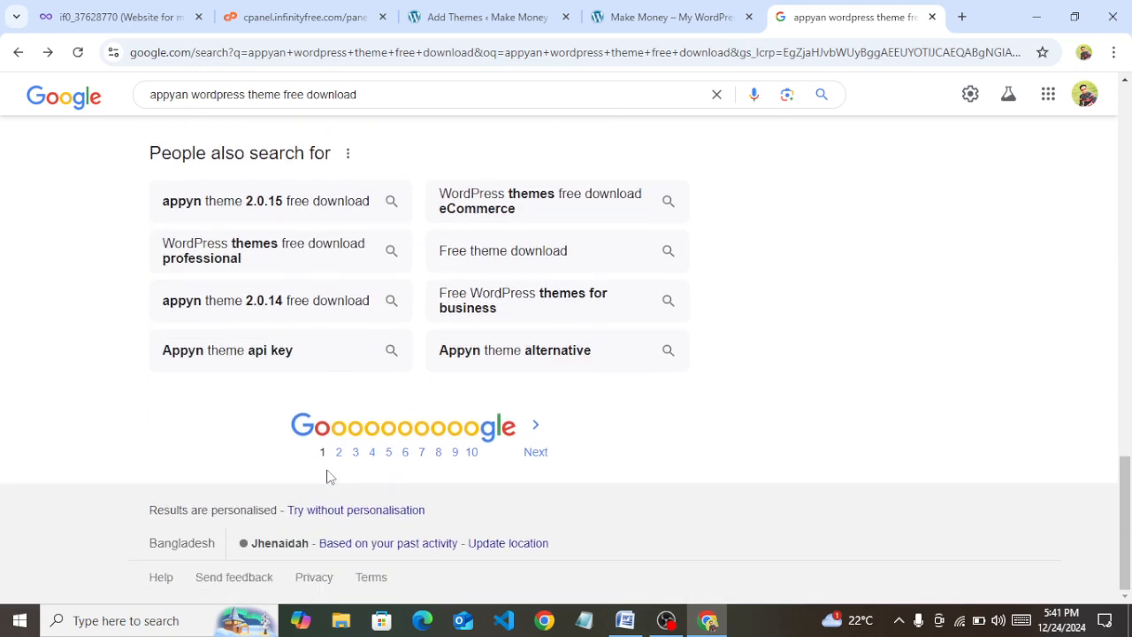
scroll(327, 476, "up", 3)
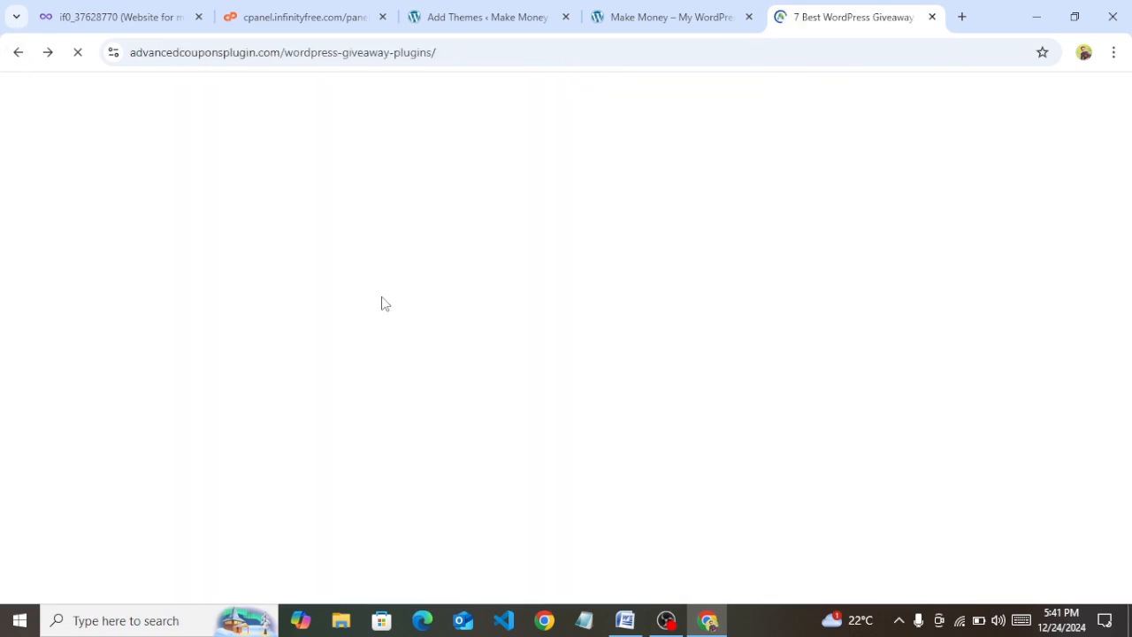
scroll(361, 435, "down", 4)
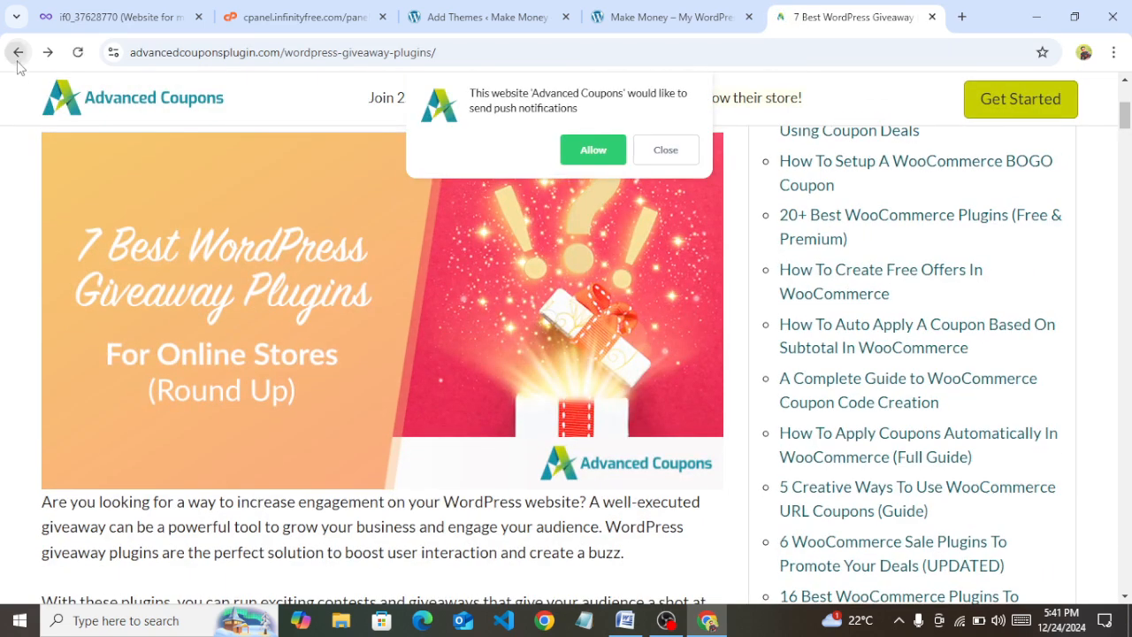
left_click(18, 52)
Step: Browse ThemeForest's Giveaway Website Templates page and return to the 'giveway website theme' results
scroll(388, 446, "down", 5)
scroll(387, 447, "down", 2)
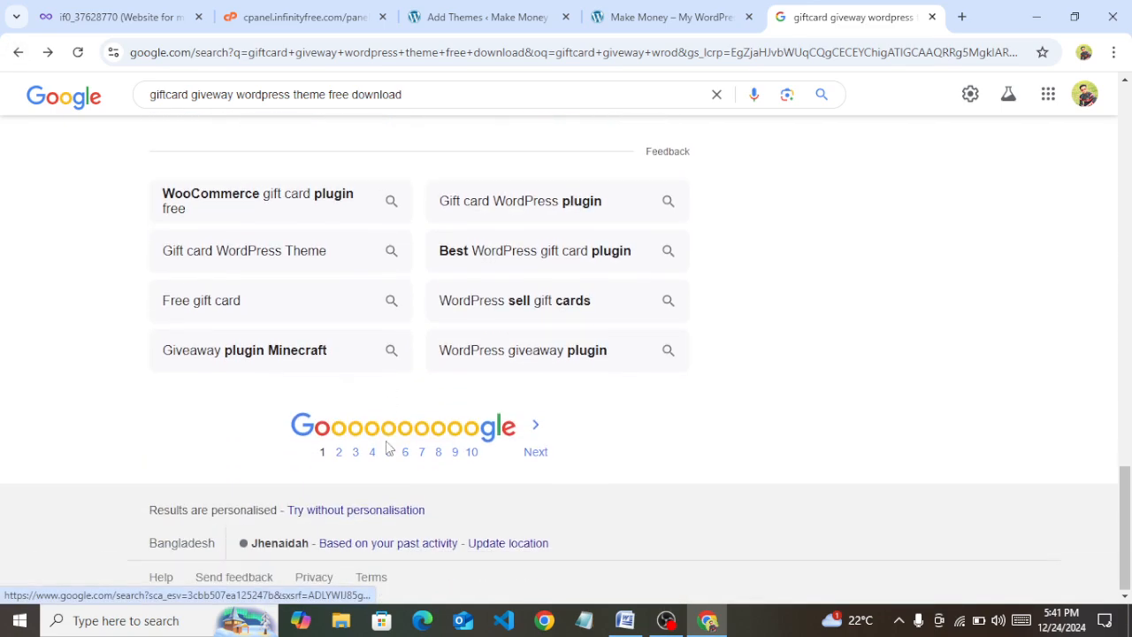
scroll(387, 447, "up", 13)
scroll(386, 447, "up", 4)
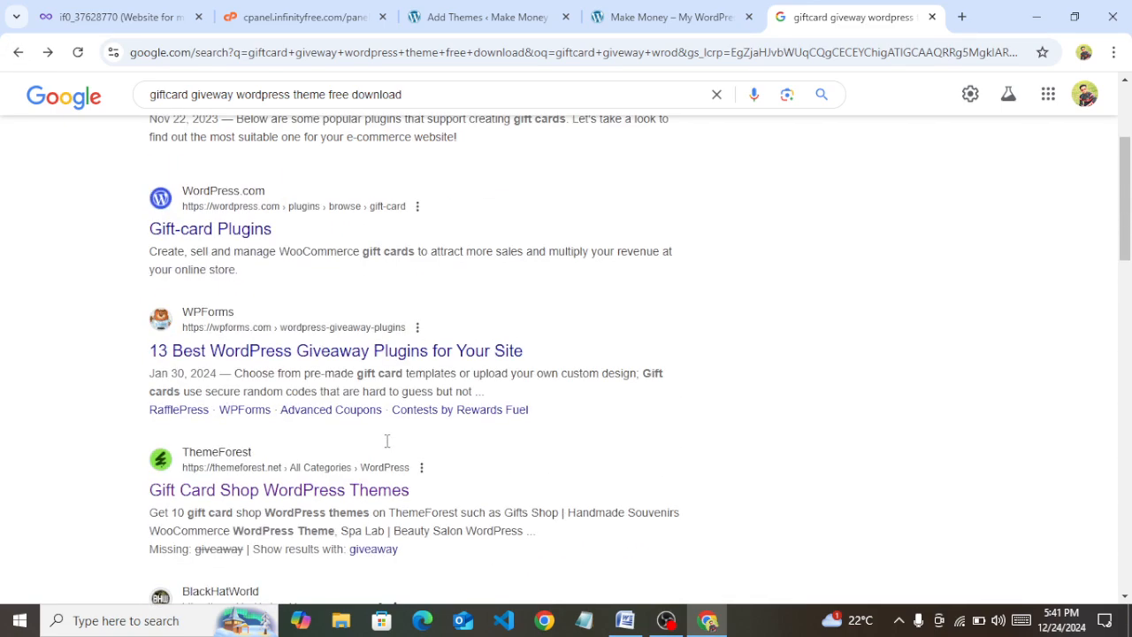
scroll(266, 372, "up", 2)
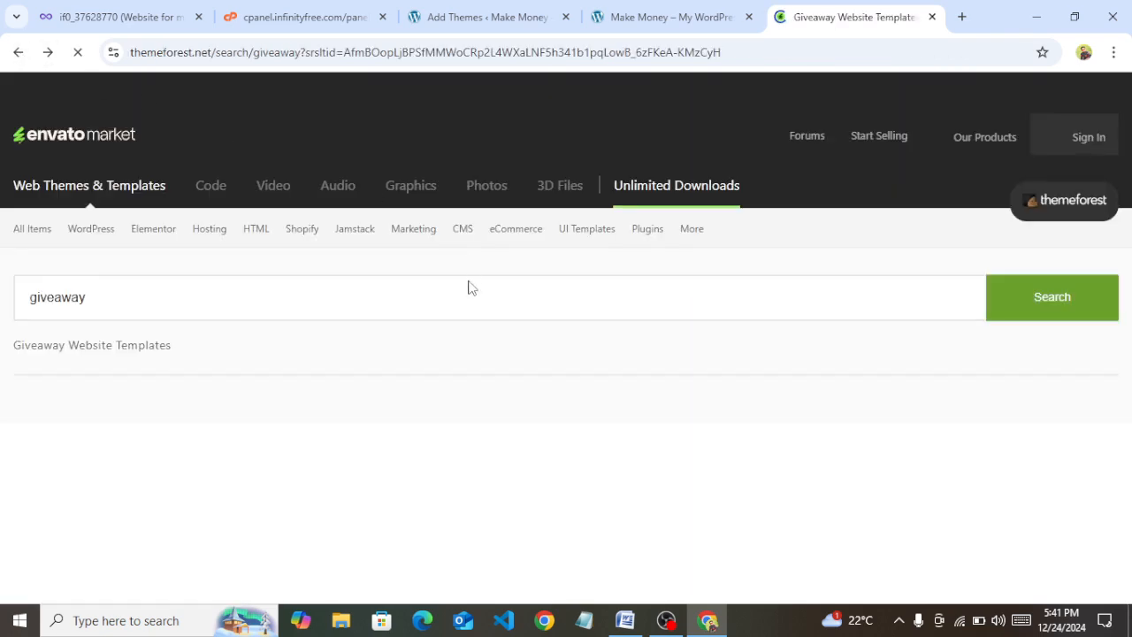
scroll(195, 403, "down", 3)
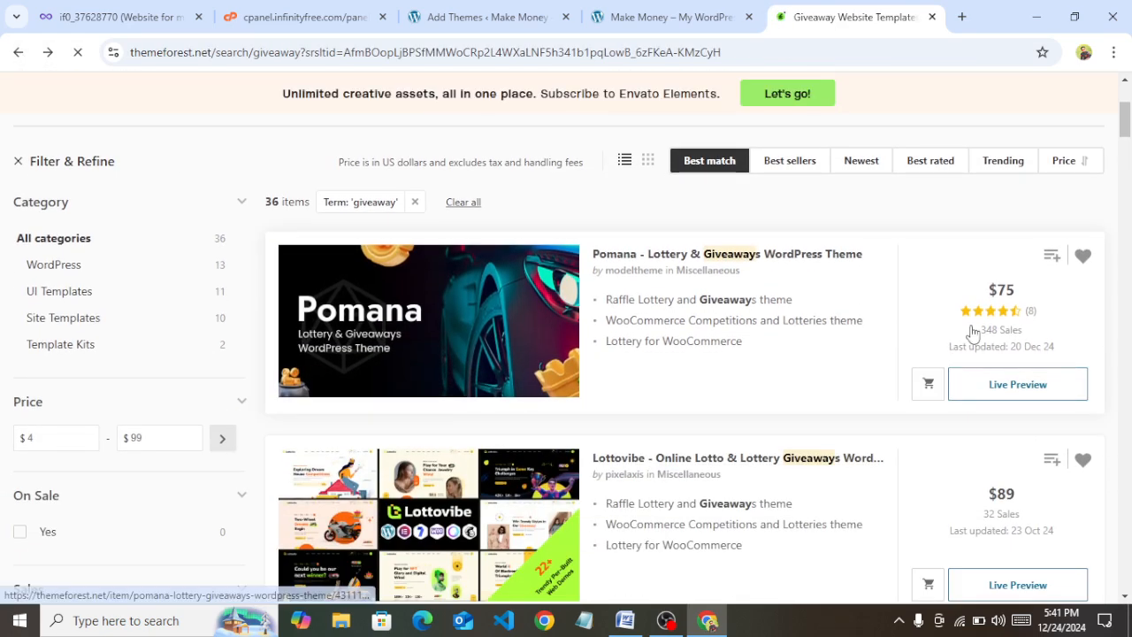
left_click(10, 52)
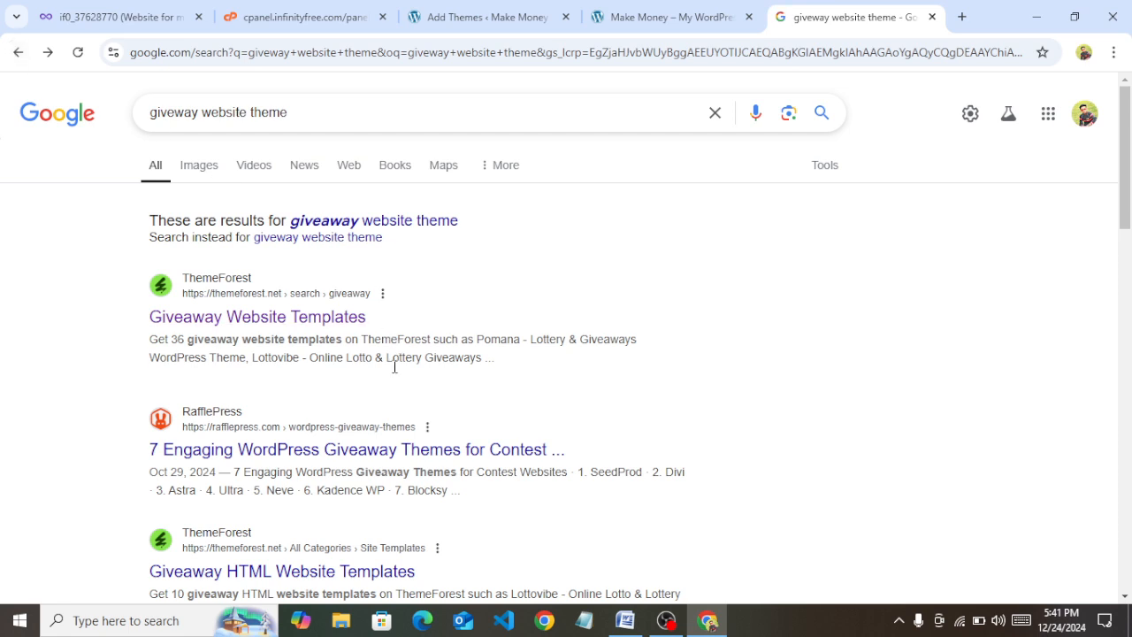
Step: Skim RafflePress's '7 Engaging WordPress Giveaway Themes' article, then switch to the Make Money site tab
scroll(395, 367, "down", 1)
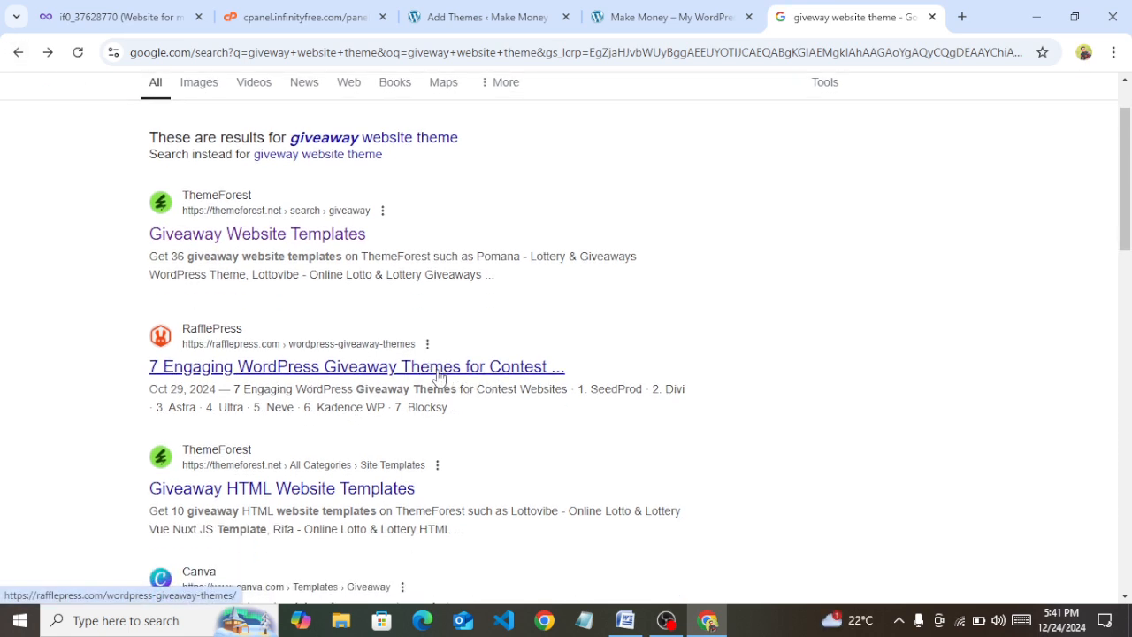
left_click(399, 376)
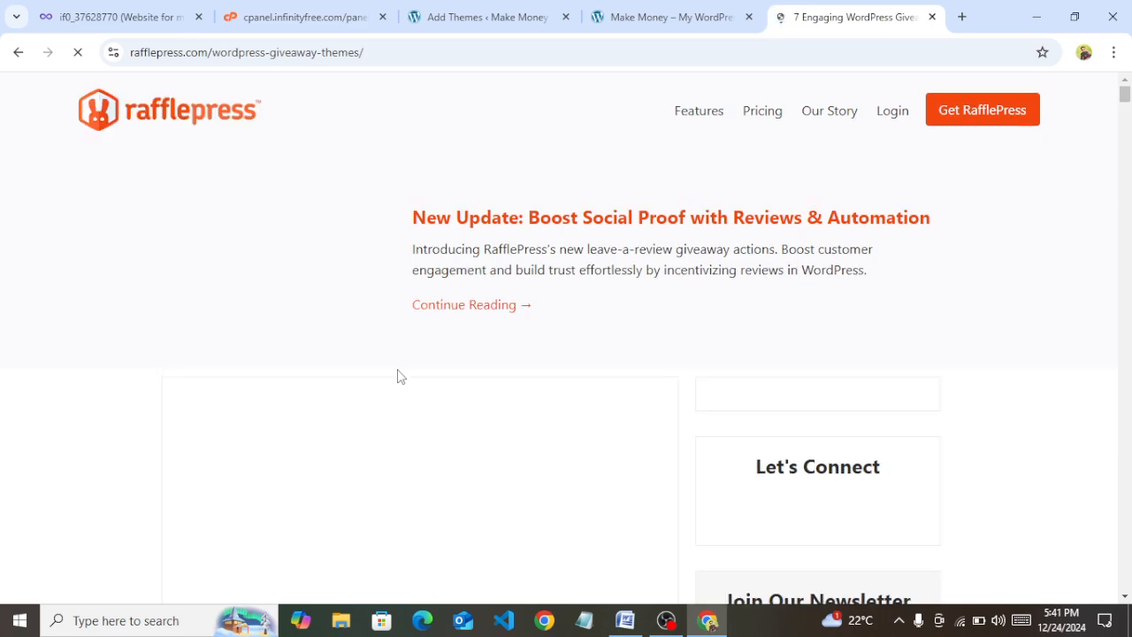
scroll(543, 392, "down", 10)
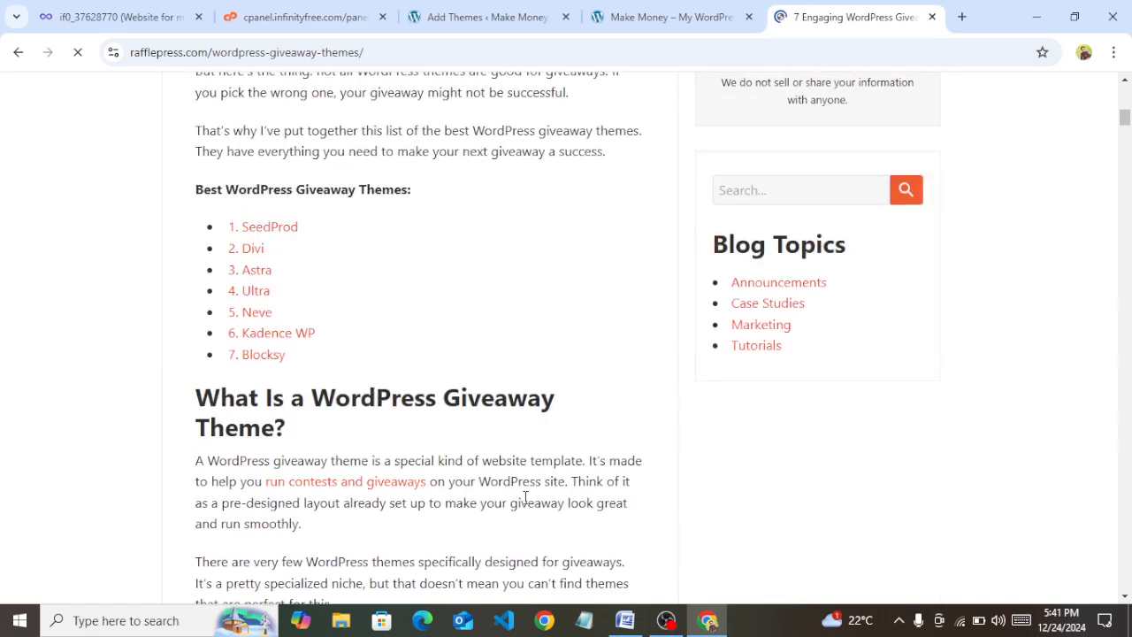
scroll(504, 232, "up", 10)
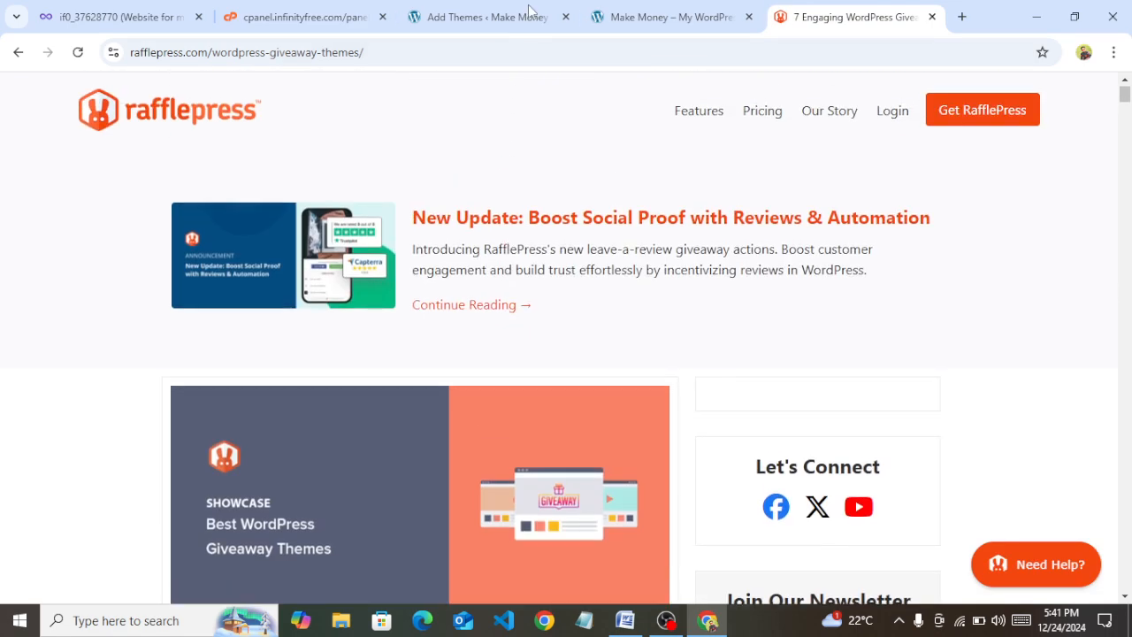
left_click(626, 9)
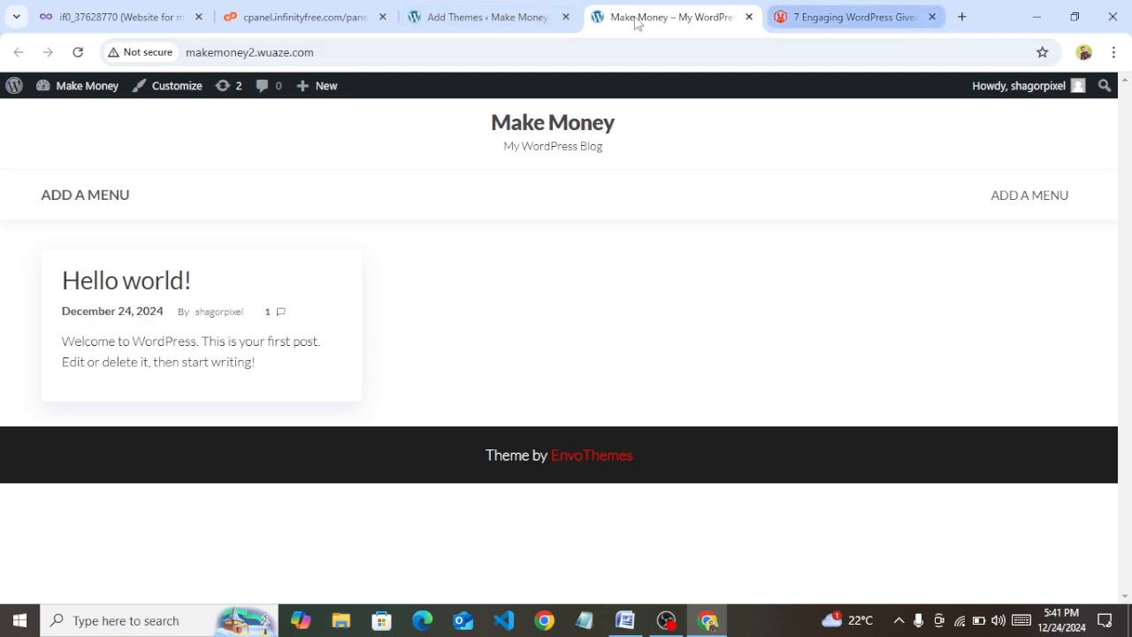
left_click(545, 9)
scroll(599, 359, "down", 4)
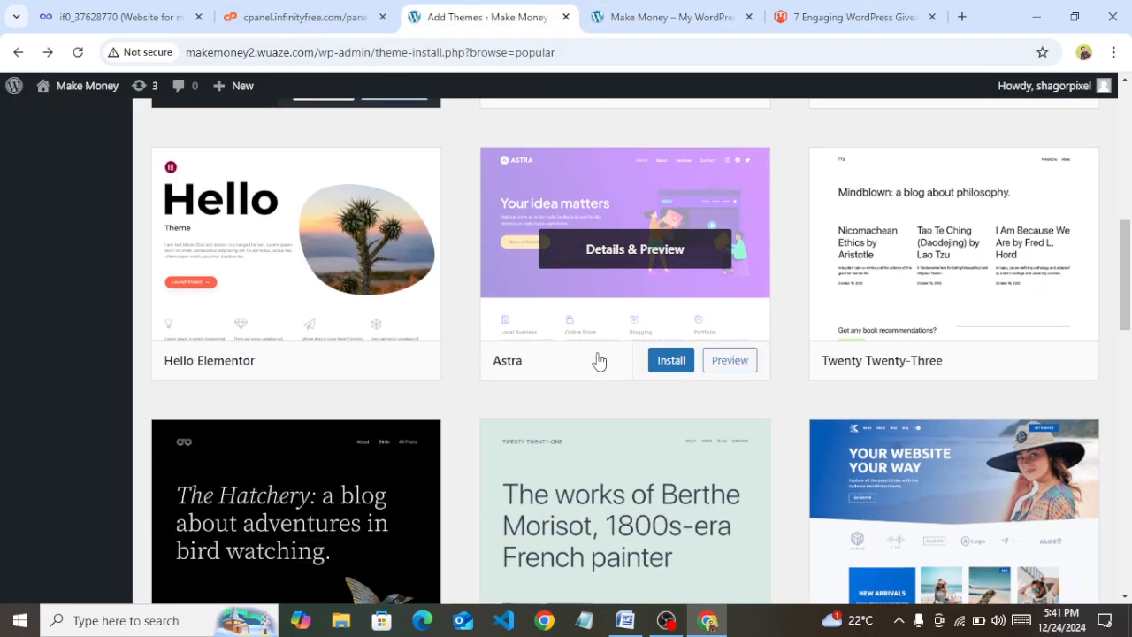
scroll(599, 359, "down", 2)
scroll(629, 384, "down", 3)
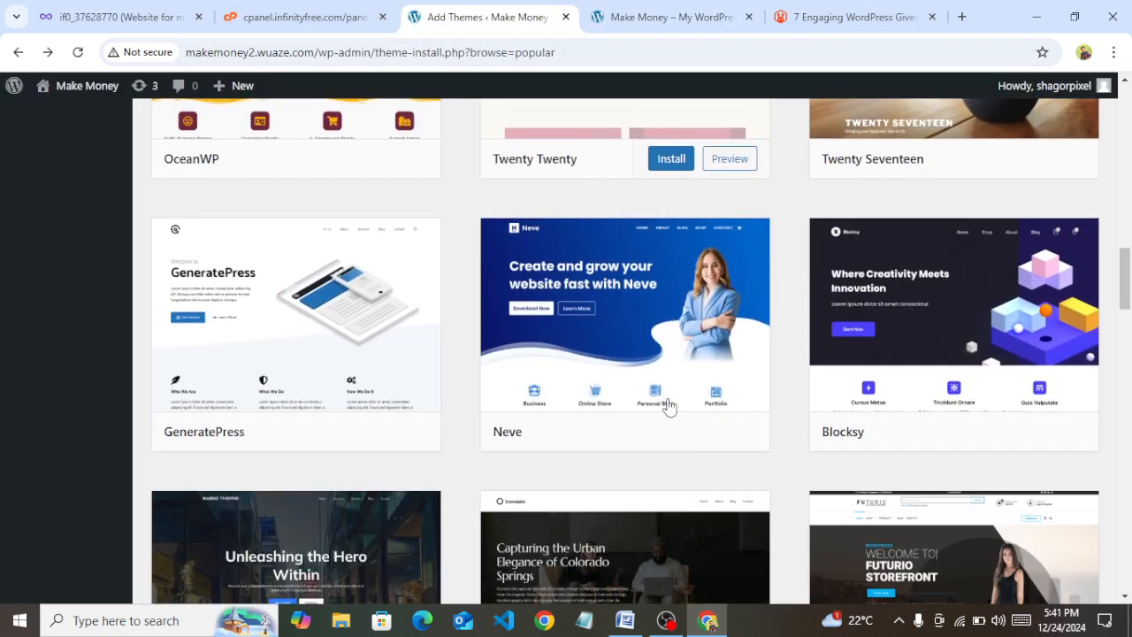
scroll(826, 387, "down", 3)
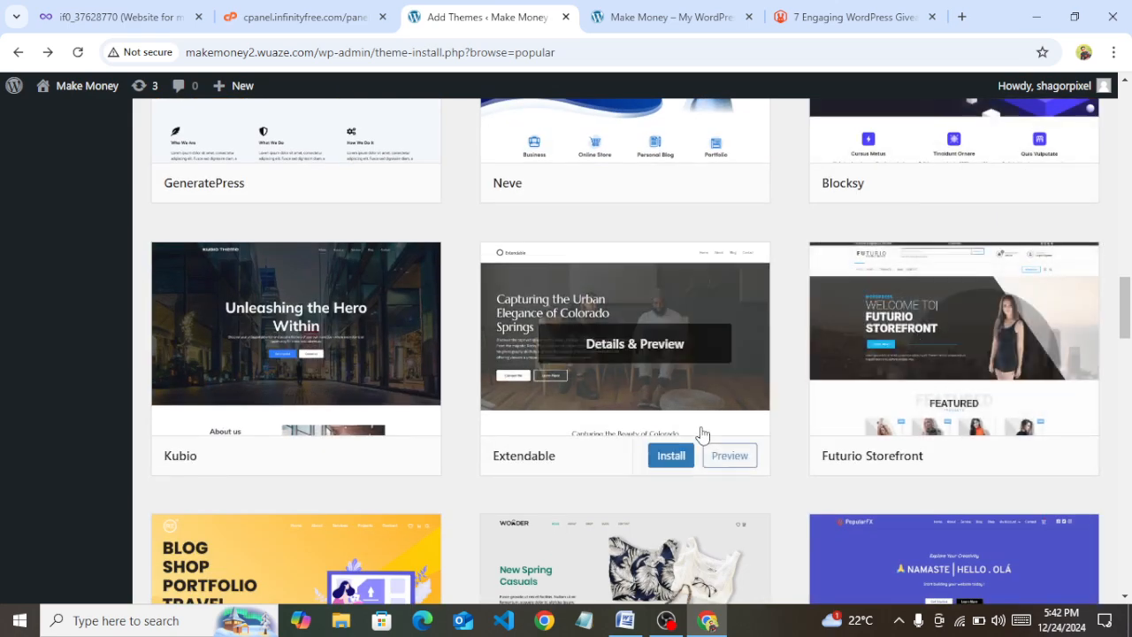
scroll(700, 434, "down", 4)
scroll(703, 436, "down", 3)
scroll(449, 331, "down", 1)
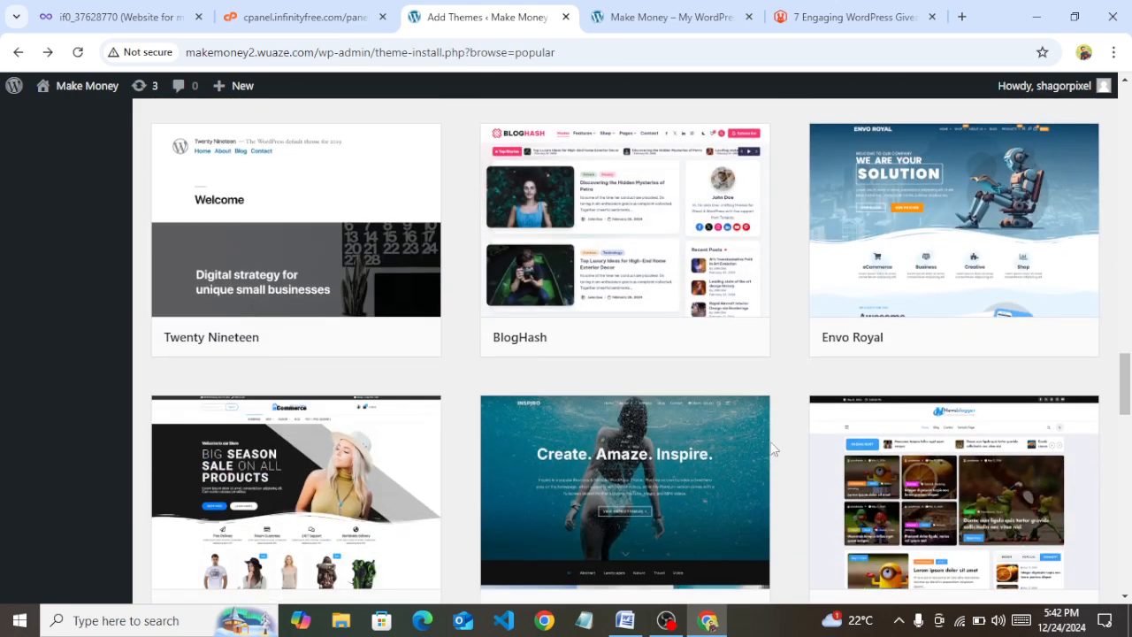
scroll(654, 372, "down", 3)
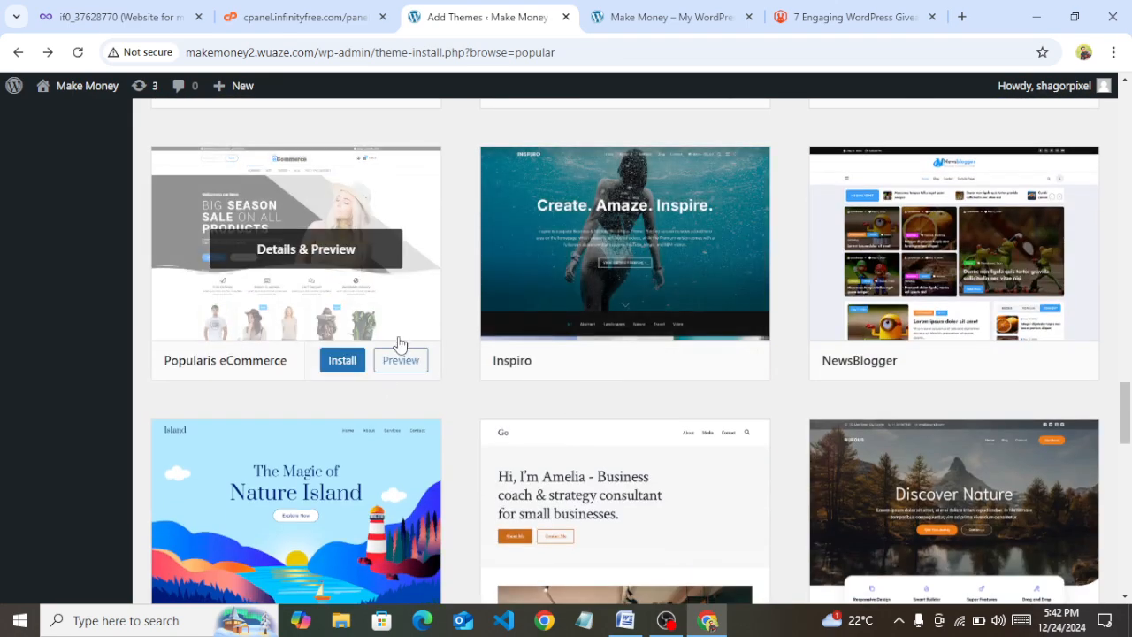
scroll(876, 476, "down", 3)
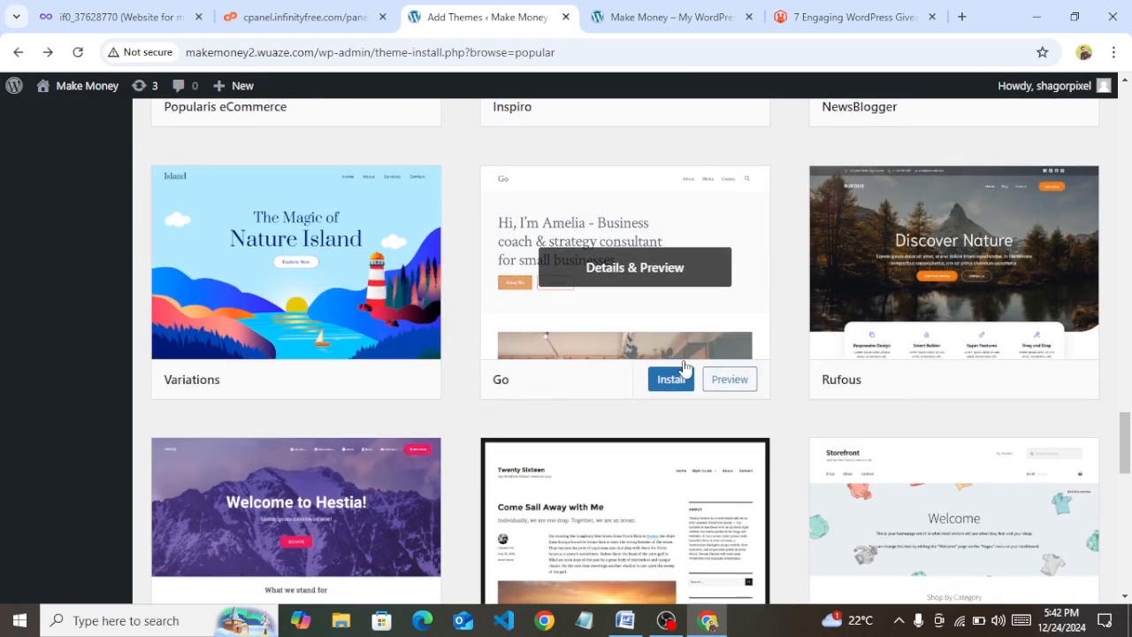
scroll(387, 350, "down", 3)
scroll(631, 324, "down", 2)
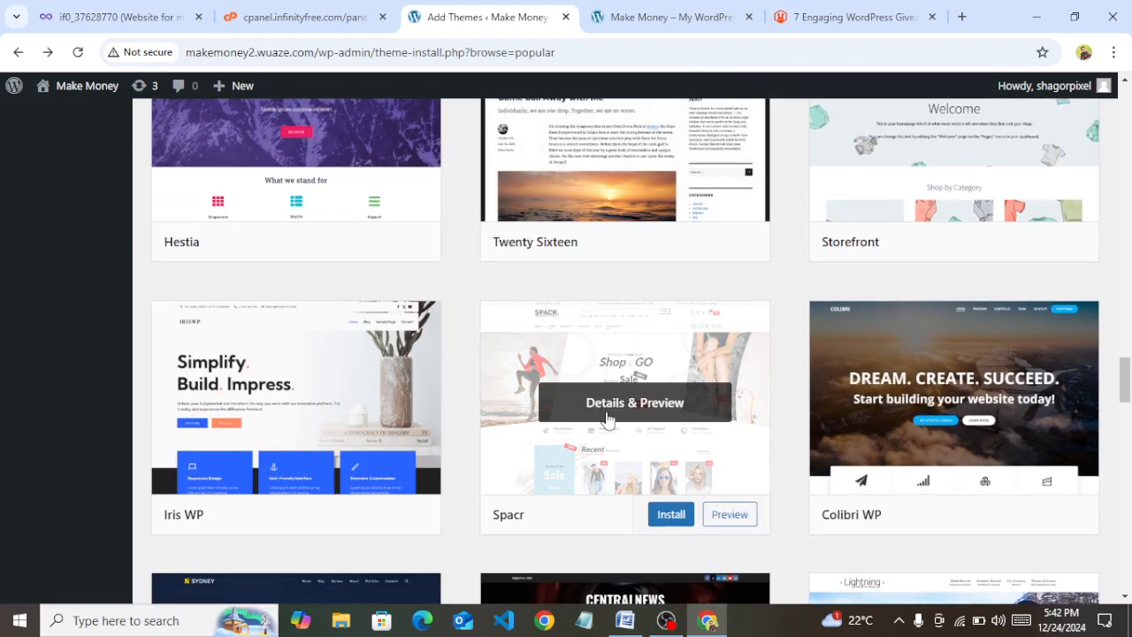
scroll(607, 417, "down", 4)
scroll(487, 516, "down", 3)
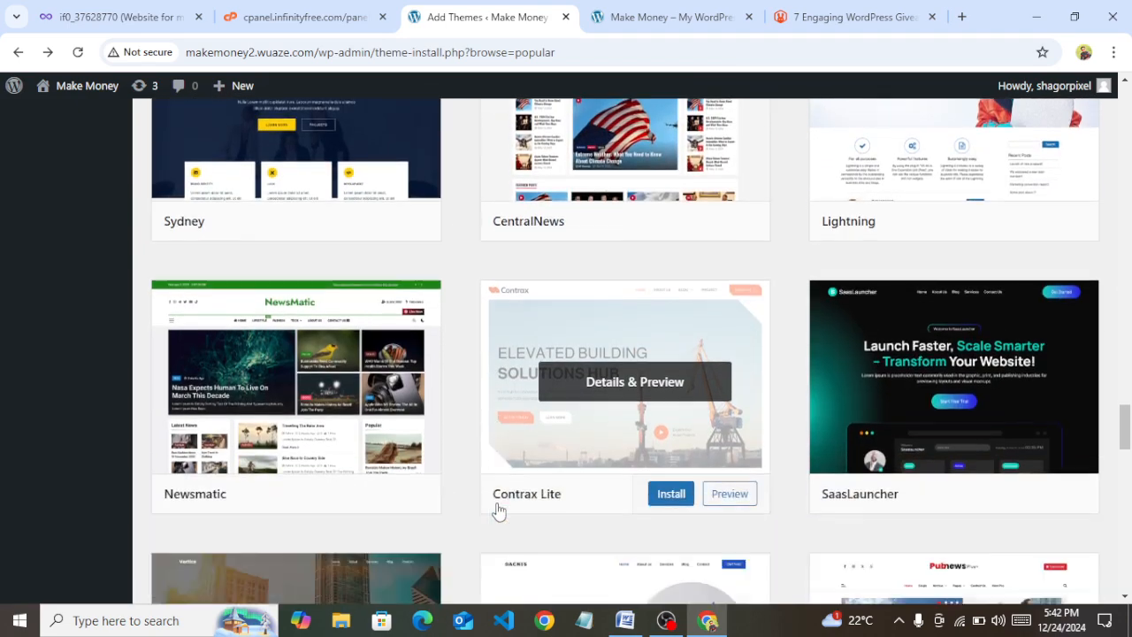
scroll(498, 513, "down", 4)
scroll(500, 510, "down", 3)
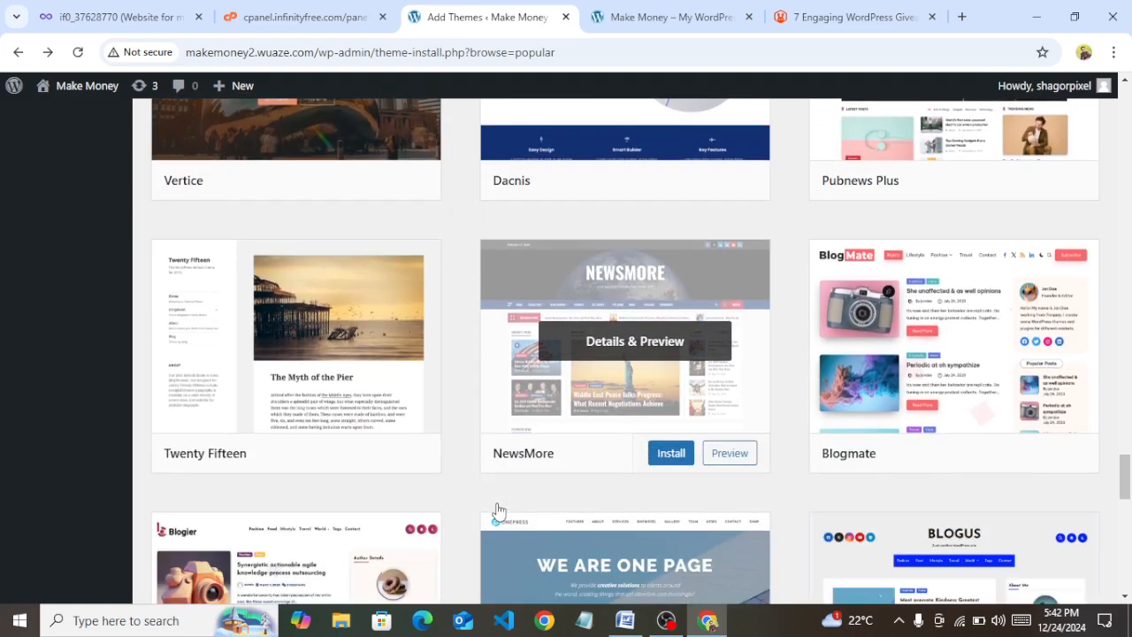
scroll(750, 357, "up", 1)
scroll(761, 356, "down", 15)
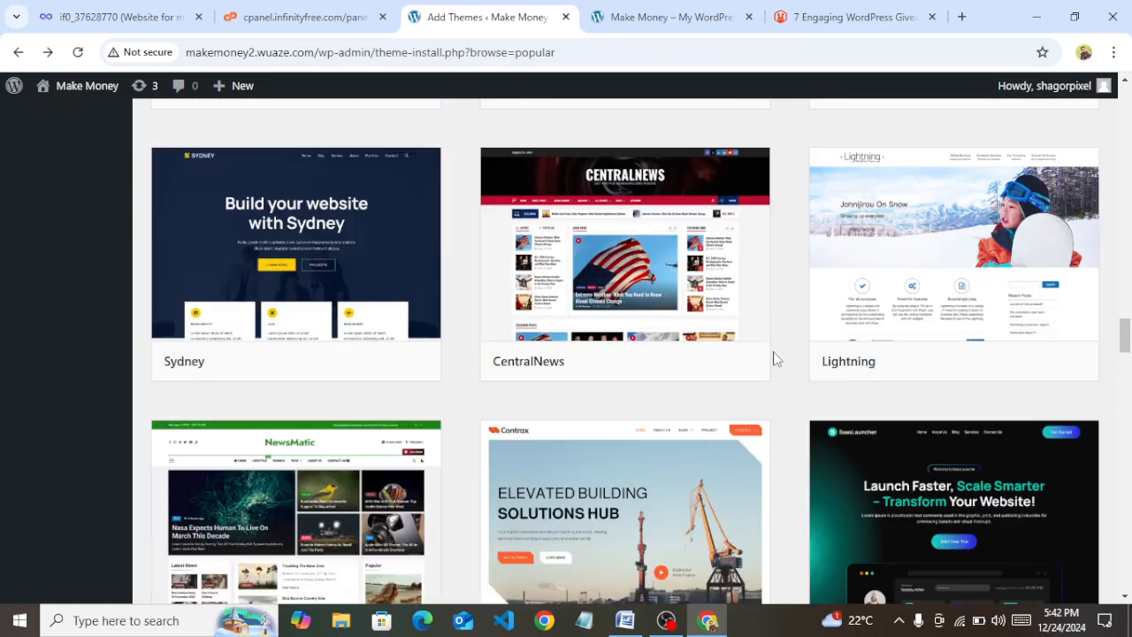
scroll(776, 356, "up", 2)
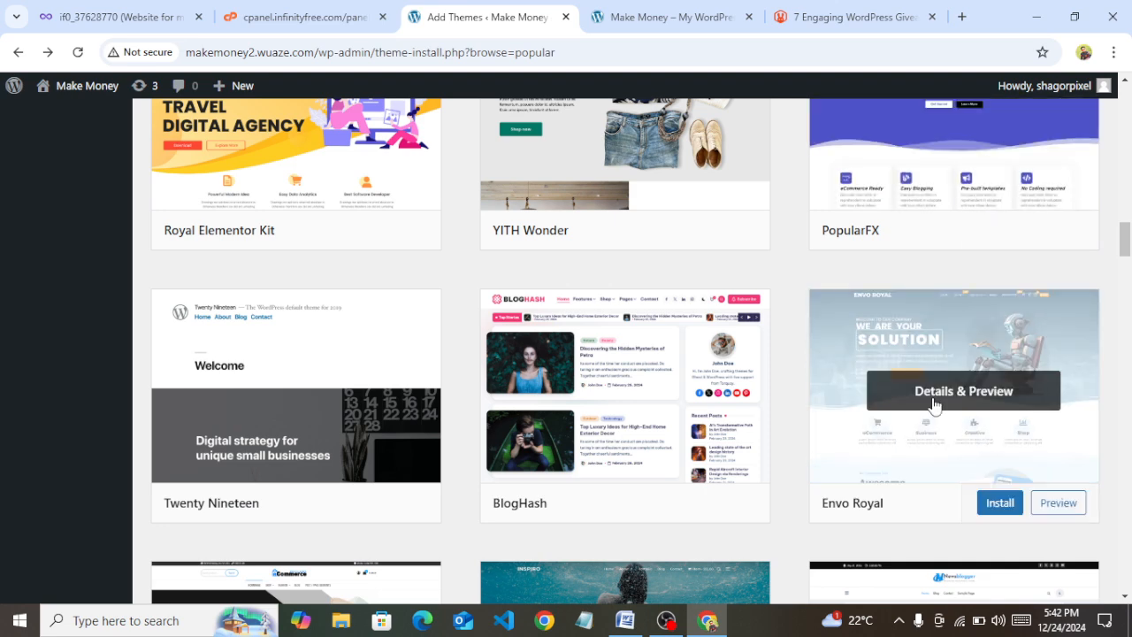
scroll(882, 272, "up", 2)
scroll(869, 312, "up", 3)
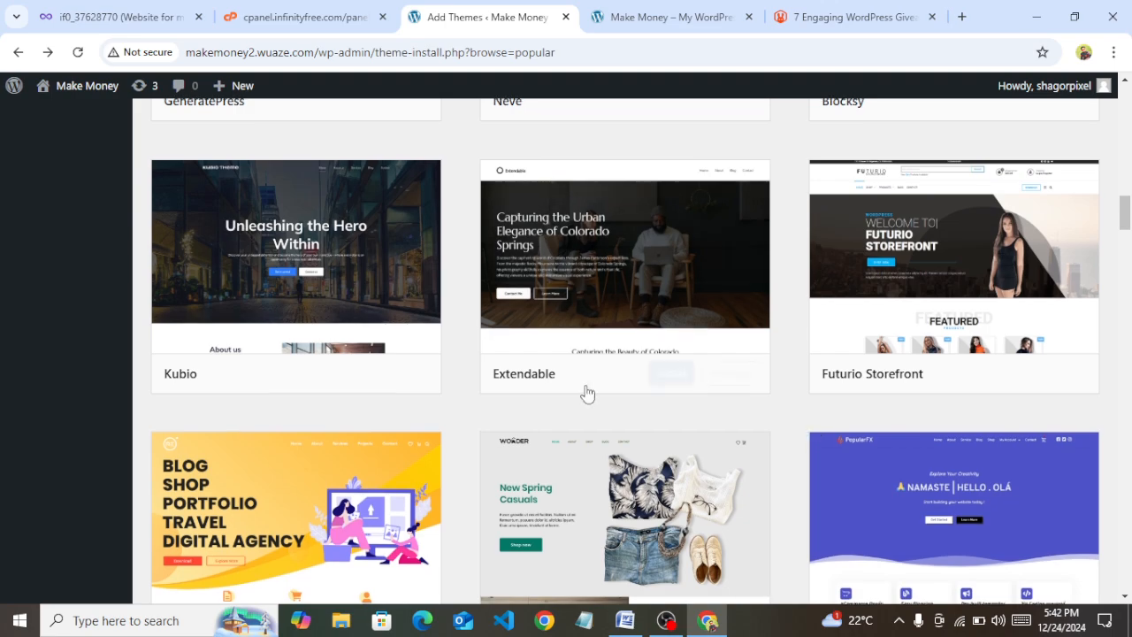
scroll(587, 395, "up", 10)
scroll(655, 377, "up", 10)
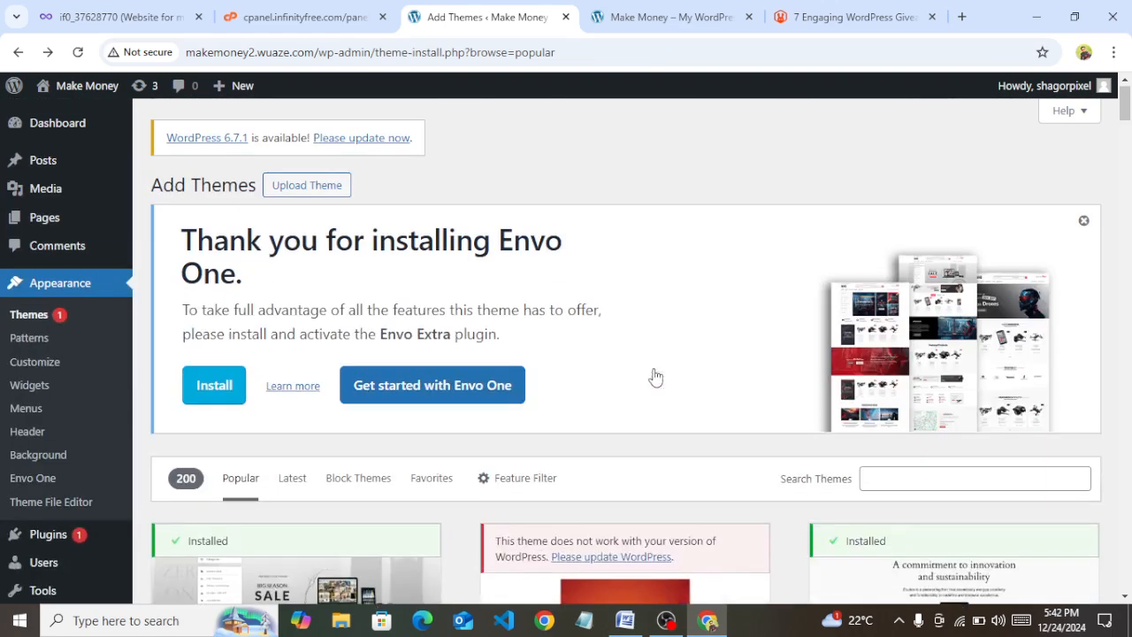
Step: Search the theme directory for 'gift cempain', which returns no themes
left_click(959, 485)
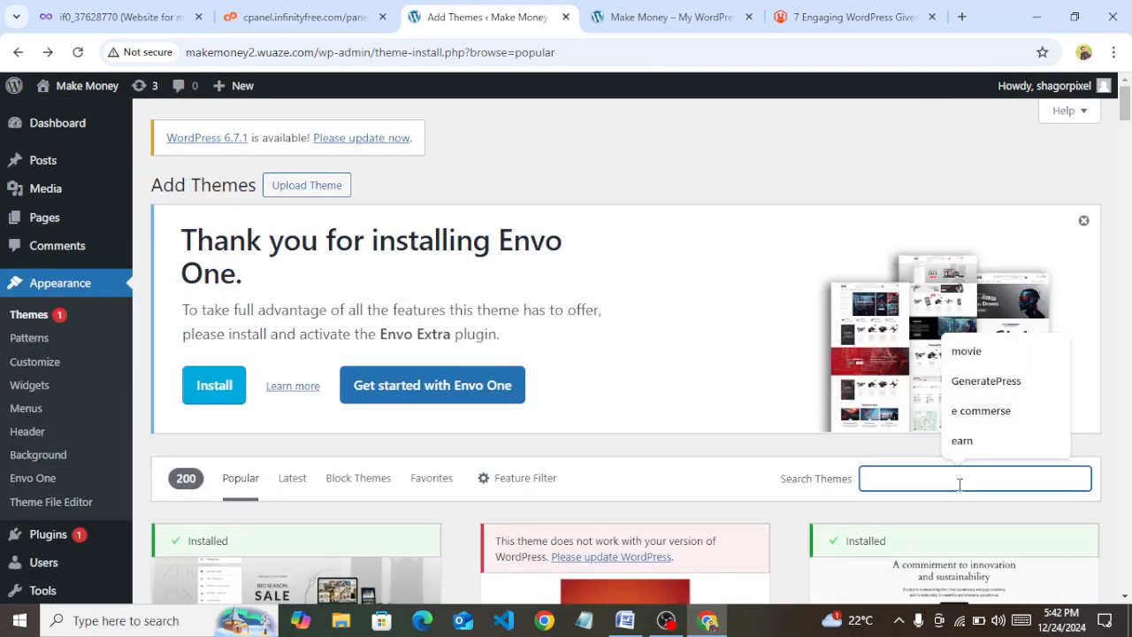
type("fif")
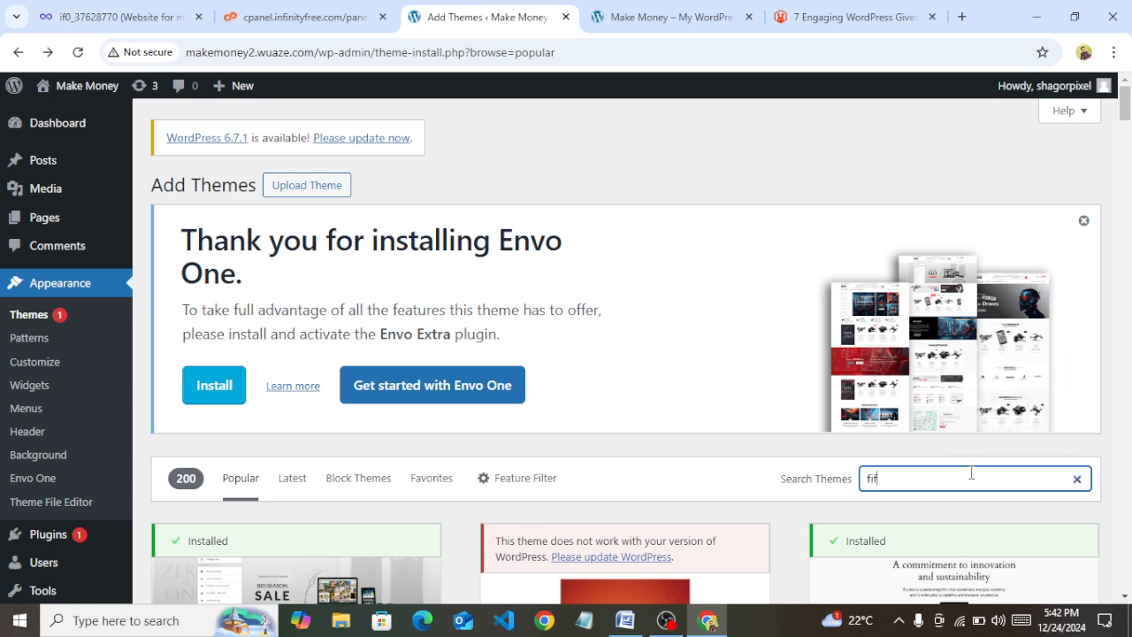
key("BackSpace")
key("BackSpace")
key("BackSpace")
type("gift cem")
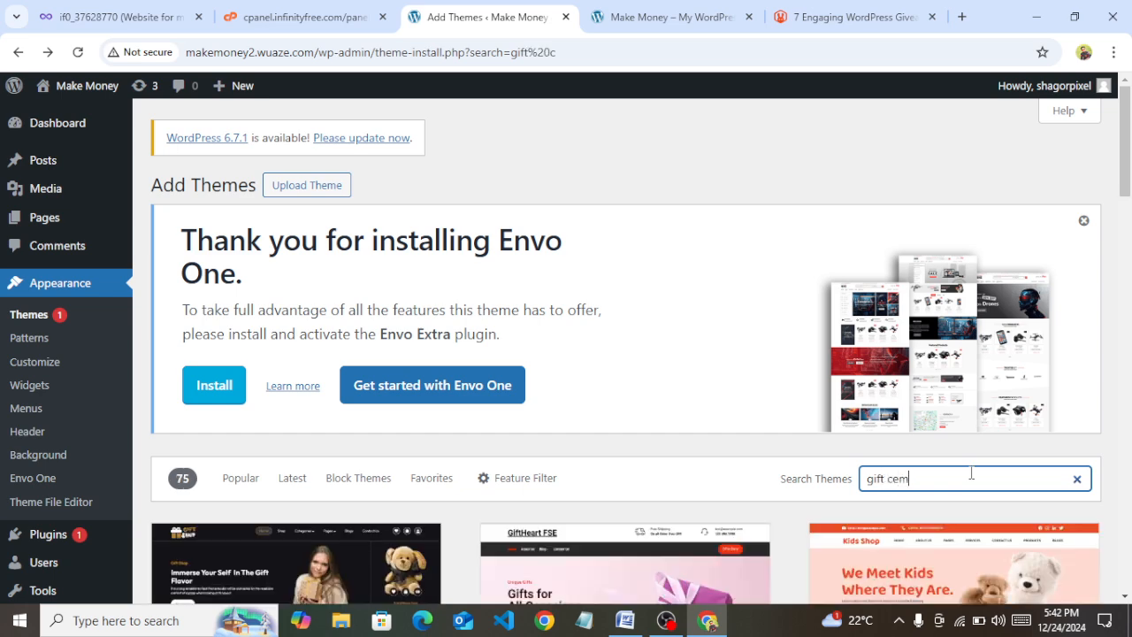
type("pain")
scroll(867, 266, "down", 2)
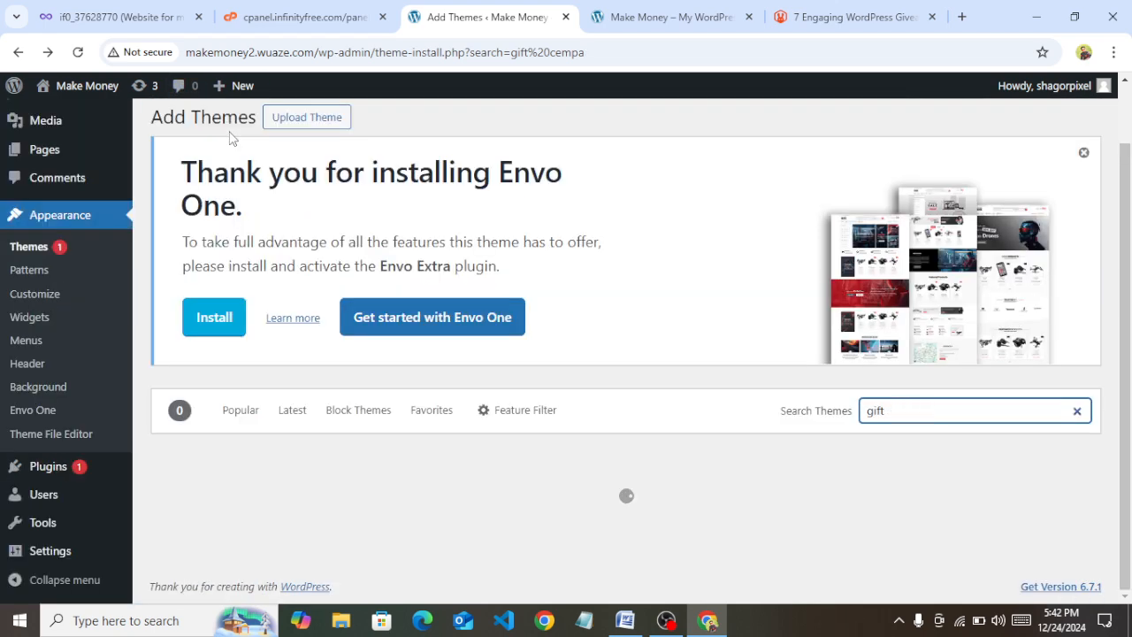
scroll(748, 292, "down", 1)
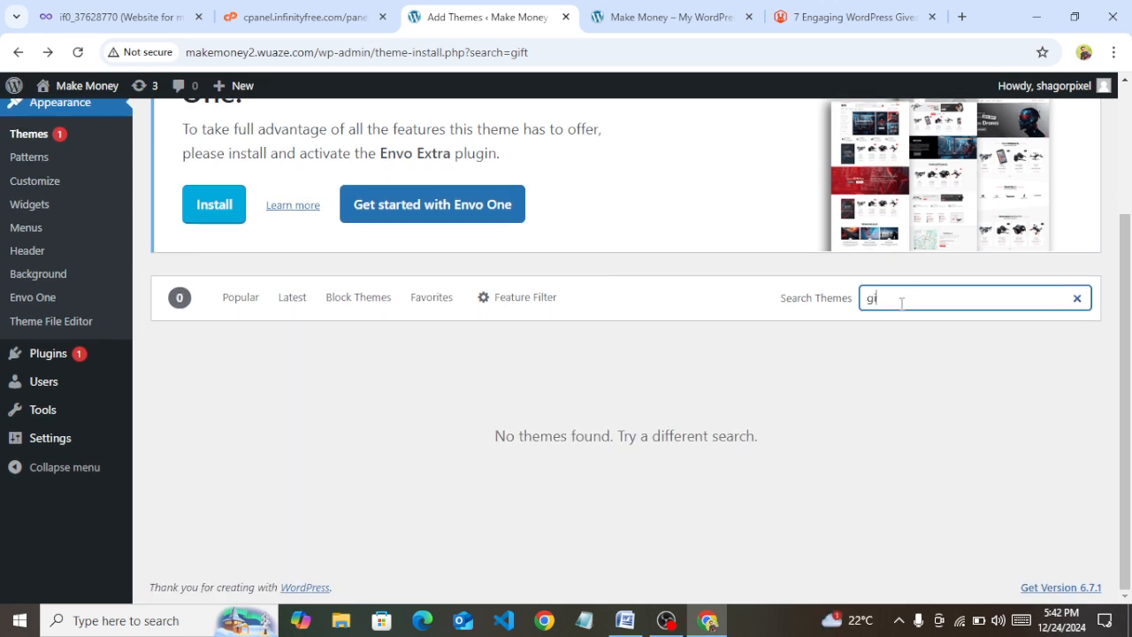
Step: Revise the search and scroll through gift themes like VW Gift Shop, GiftHeart FSE and Kids Gift Shop
key("BackSpace")
key("BackSpace")
type("g")
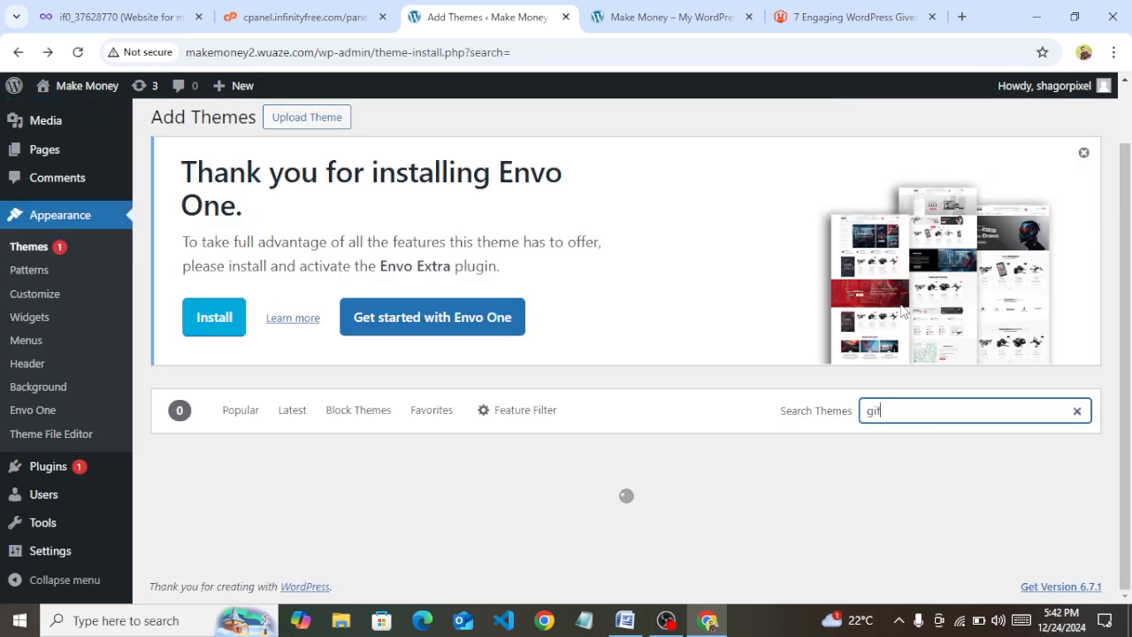
scroll(903, 309, "down", 1)
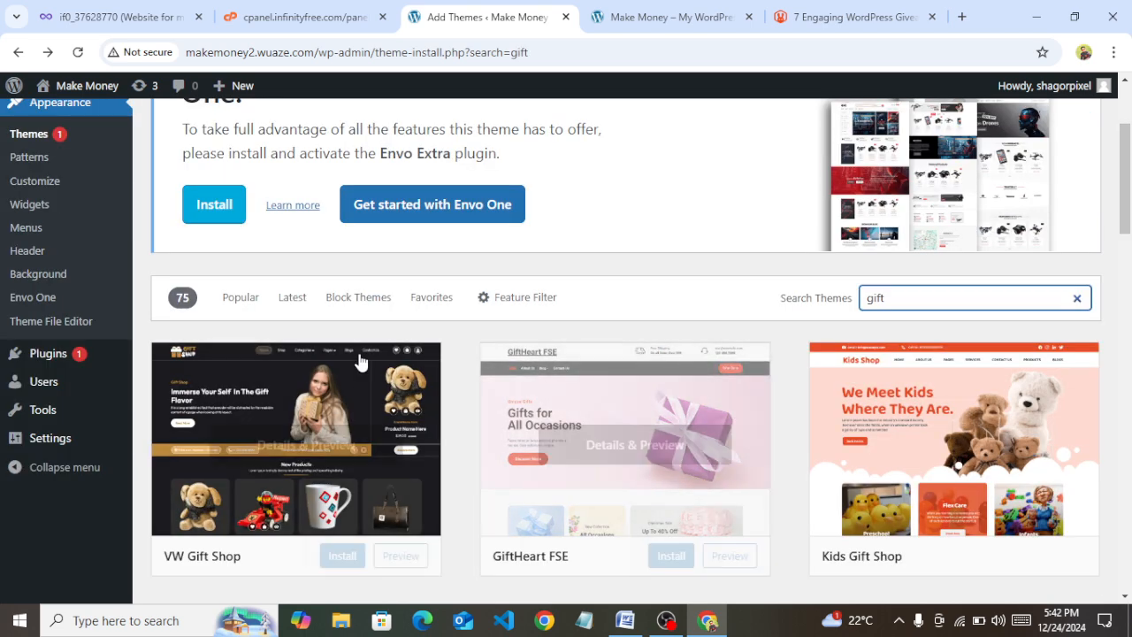
scroll(362, 392, "down", 1)
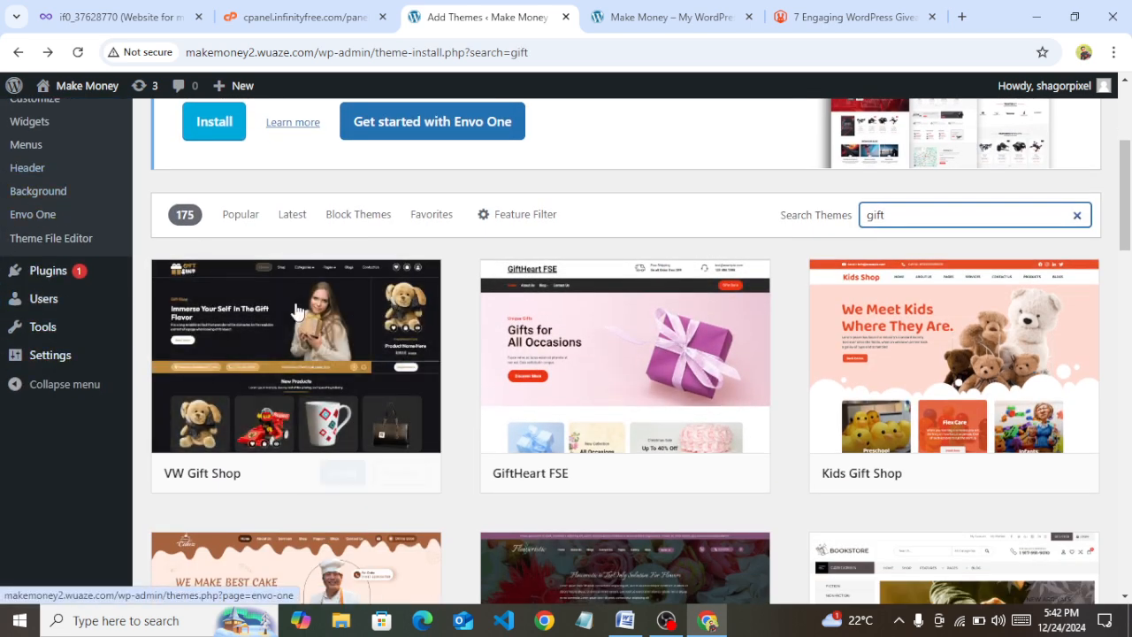
scroll(290, 329, "down", 2)
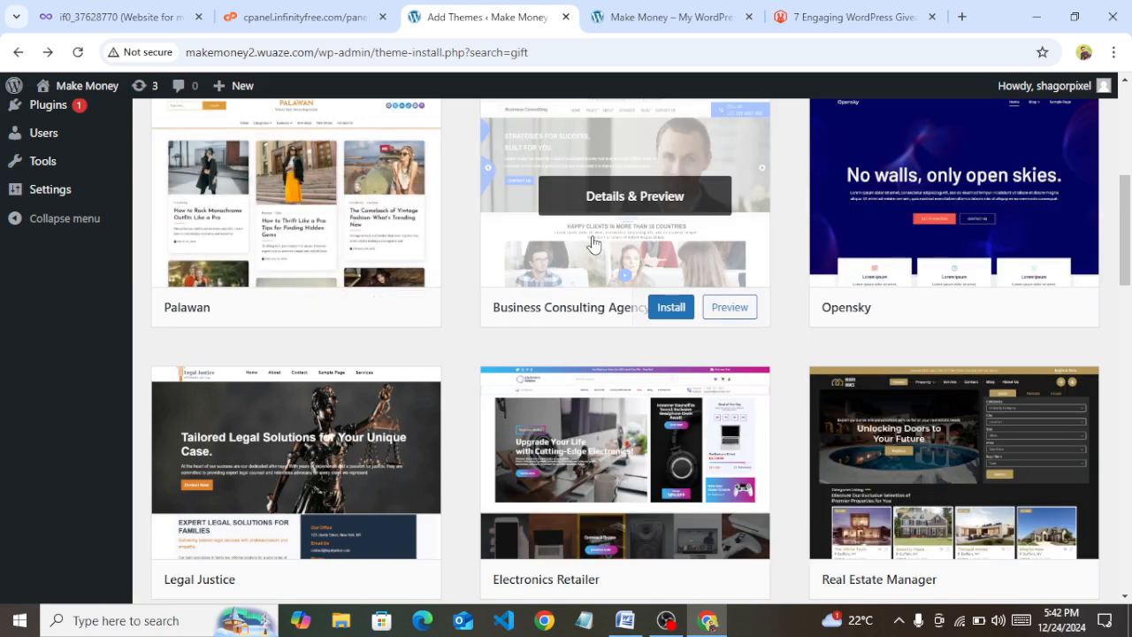
scroll(829, 242, "down", 1)
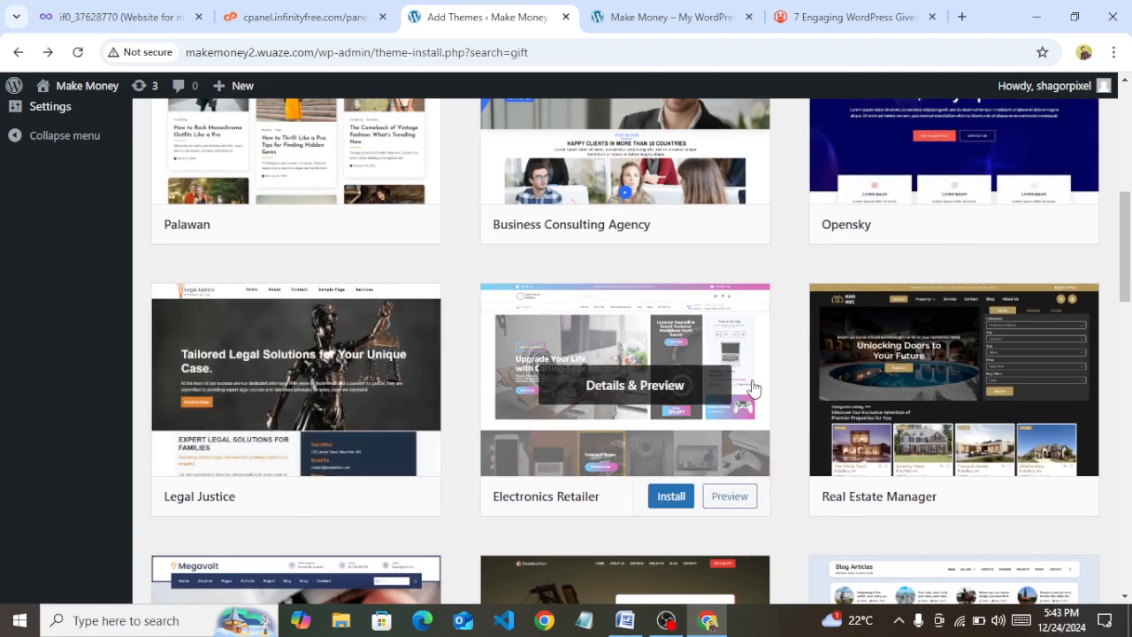
scroll(362, 354, "down", 1)
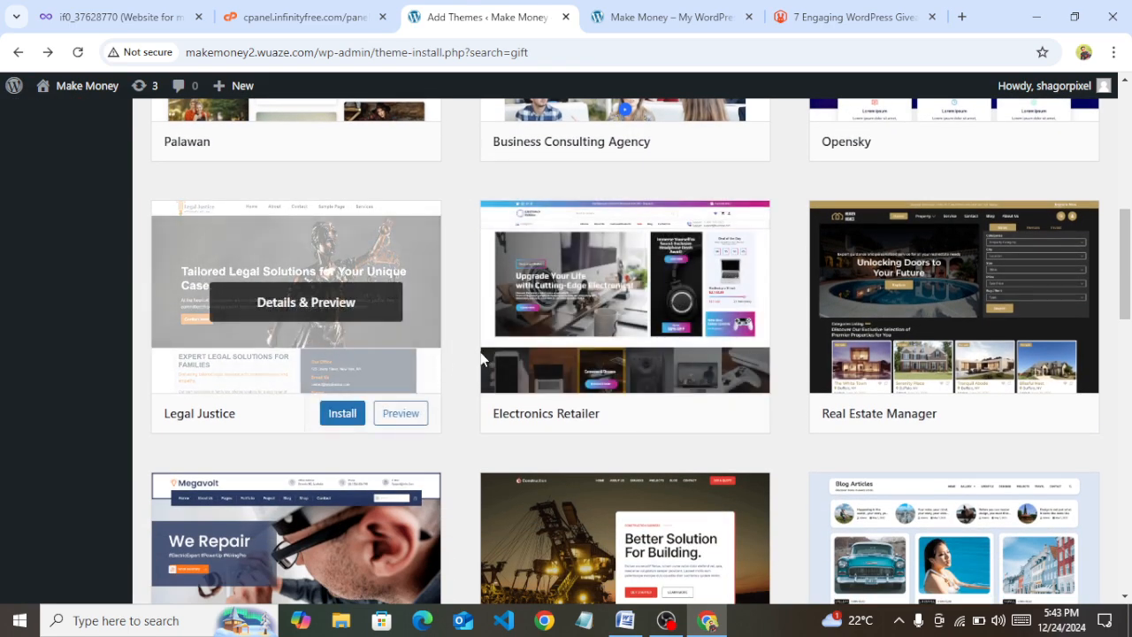
scroll(963, 345, "down", 1)
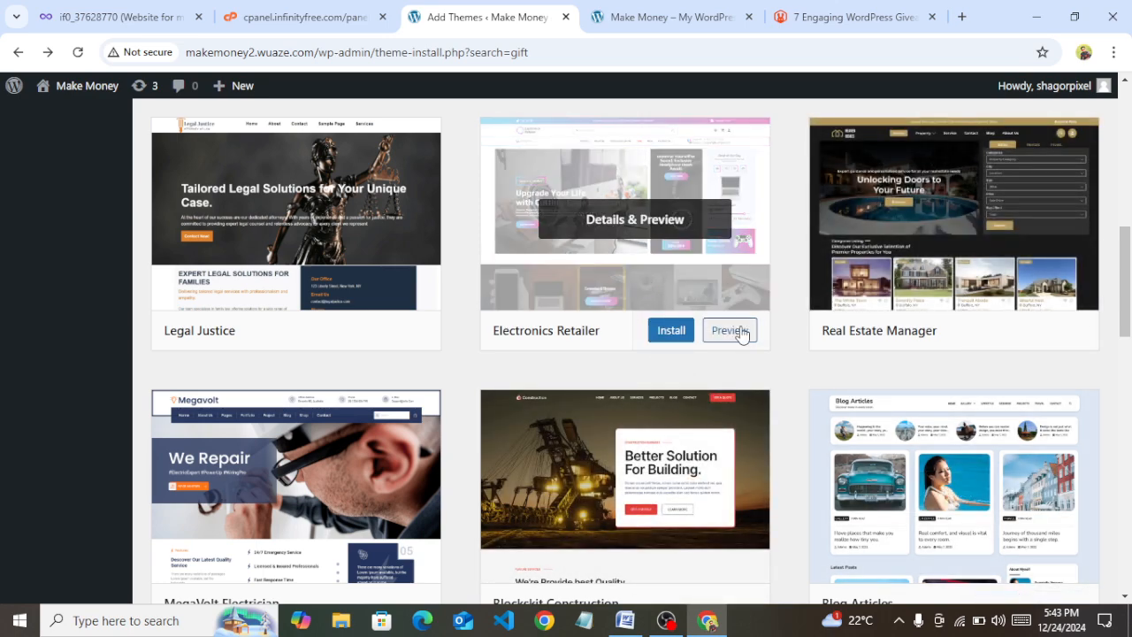
left_click(732, 331)
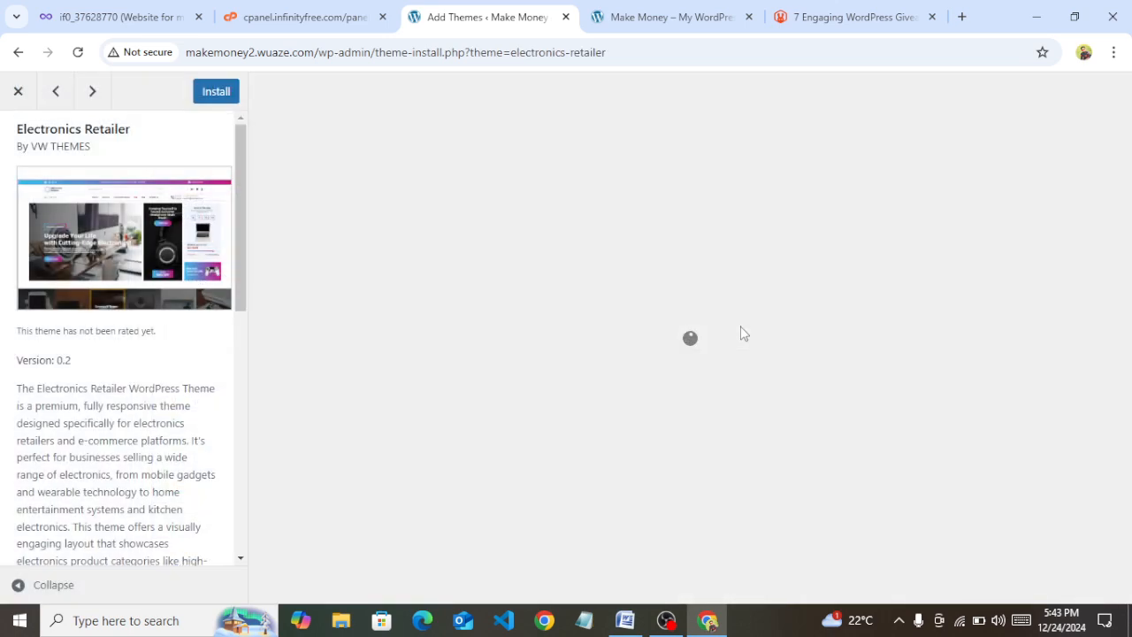
Step: Scroll through the Electronics Retailer theme preview, briefly checking the hosting control panel tab
scroll(759, 374, "down", 2)
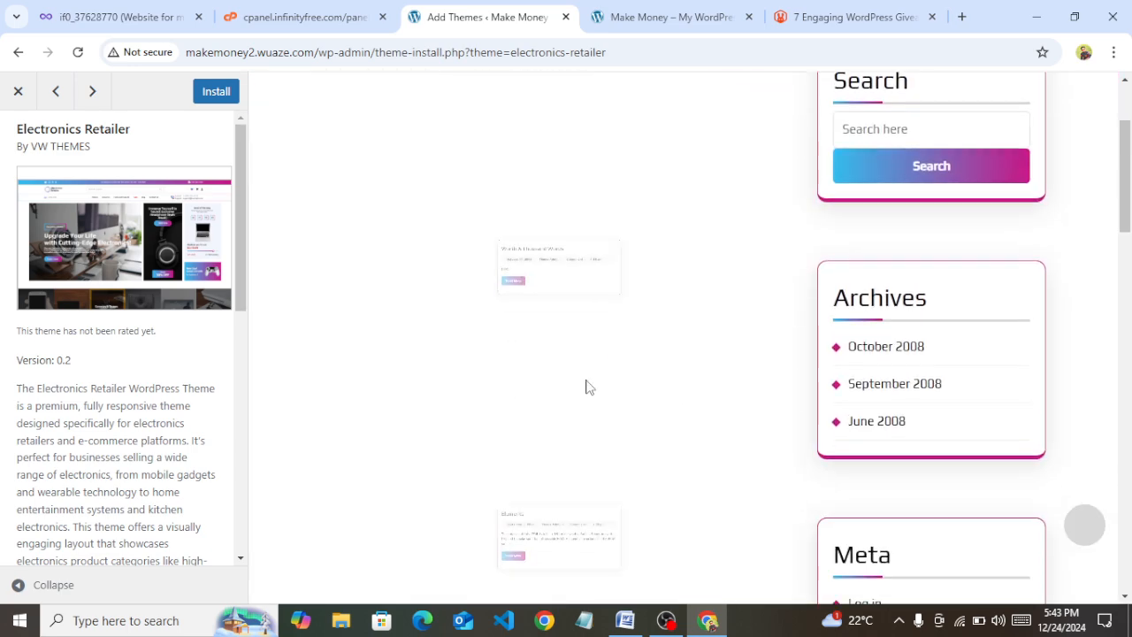
scroll(557, 381, "down", 8)
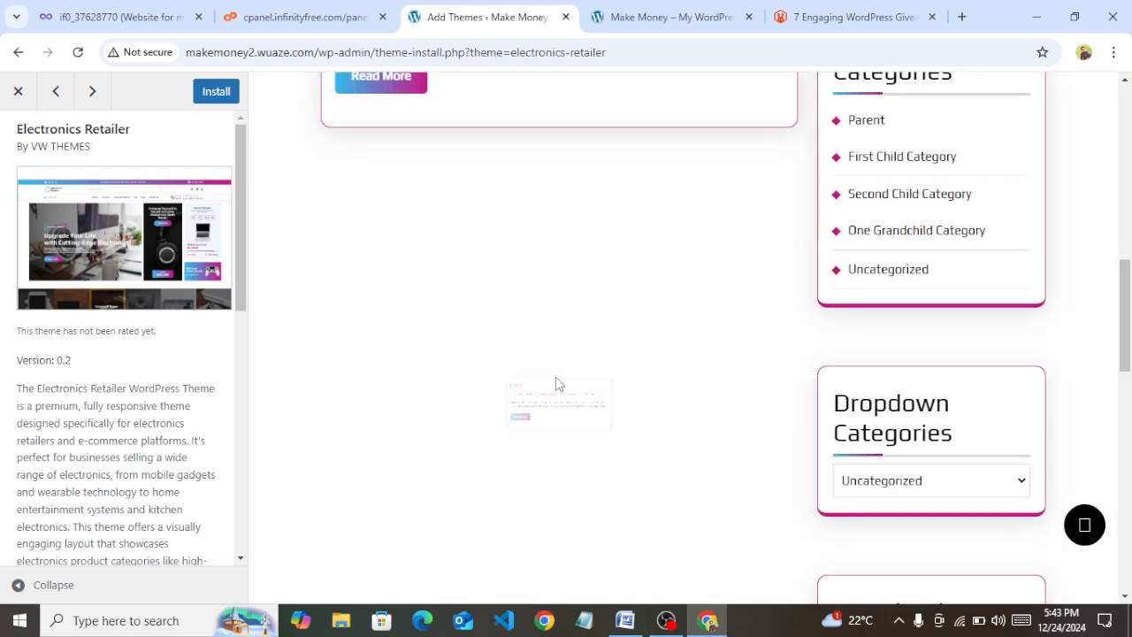
scroll(557, 384, "up", 10)
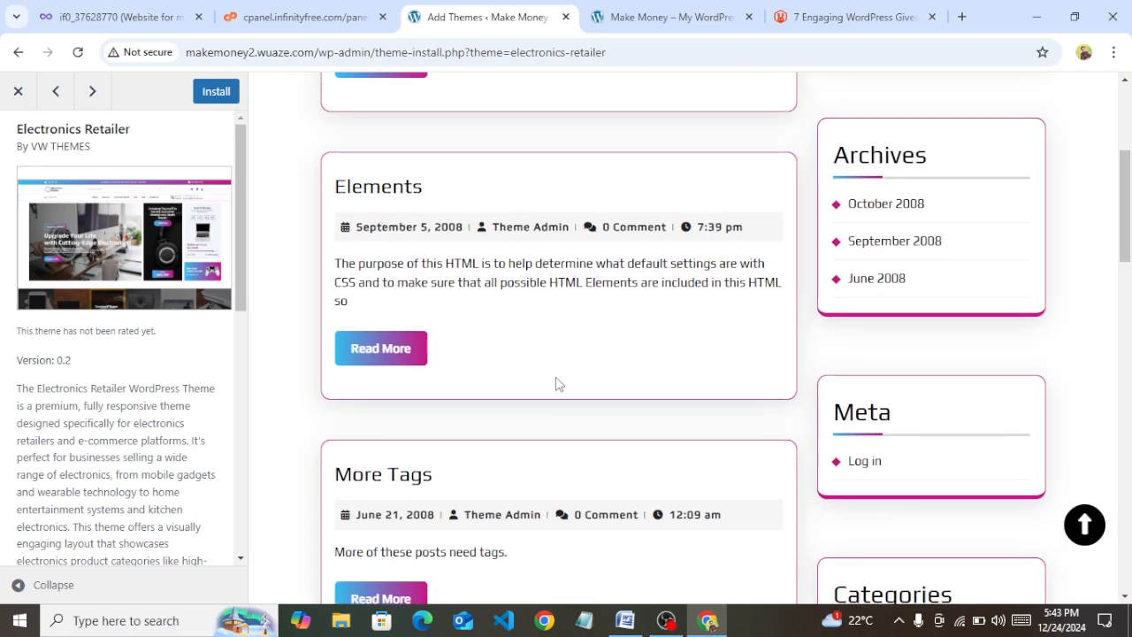
left_click(319, 16)
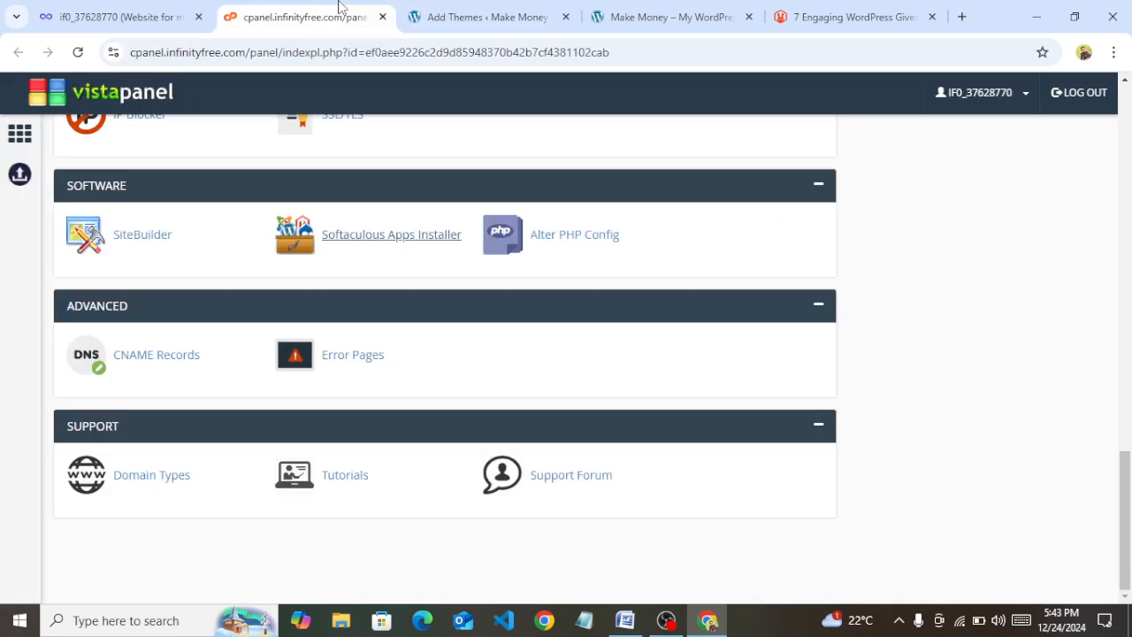
left_click(487, 18)
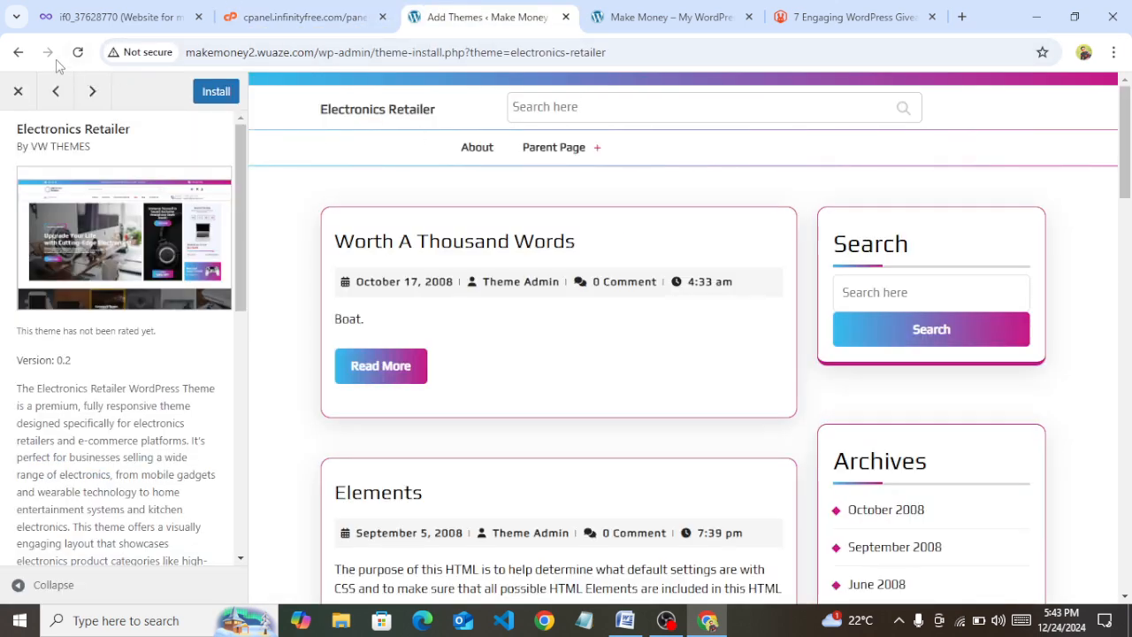
Step: Go back to the installed Themes page showing Envo One active
left_click(17, 52)
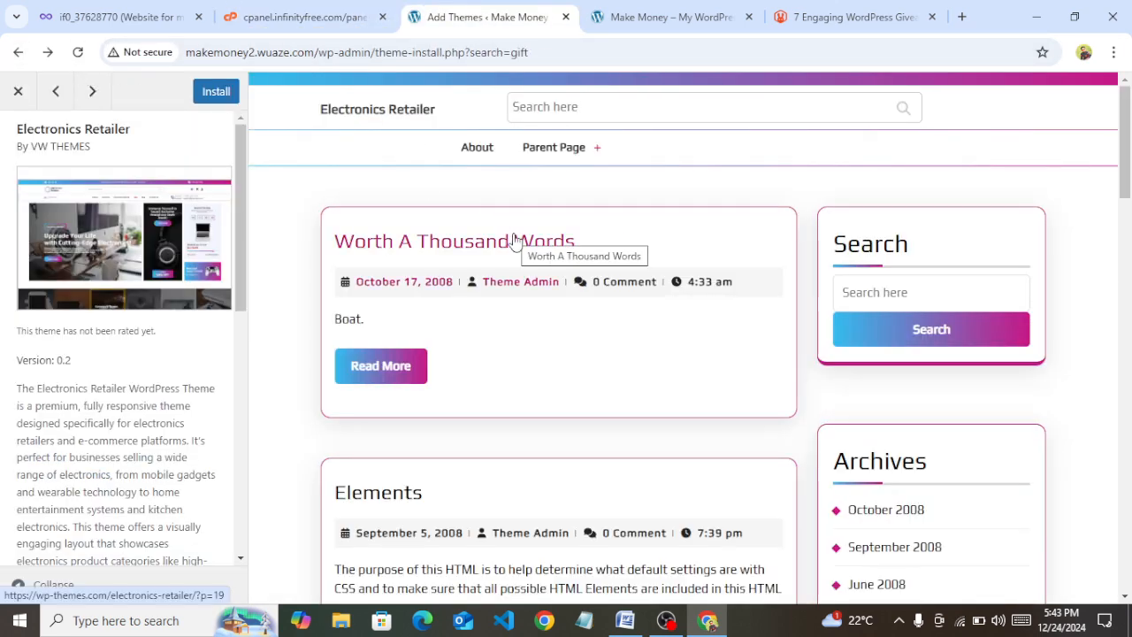
left_click(14, 53)
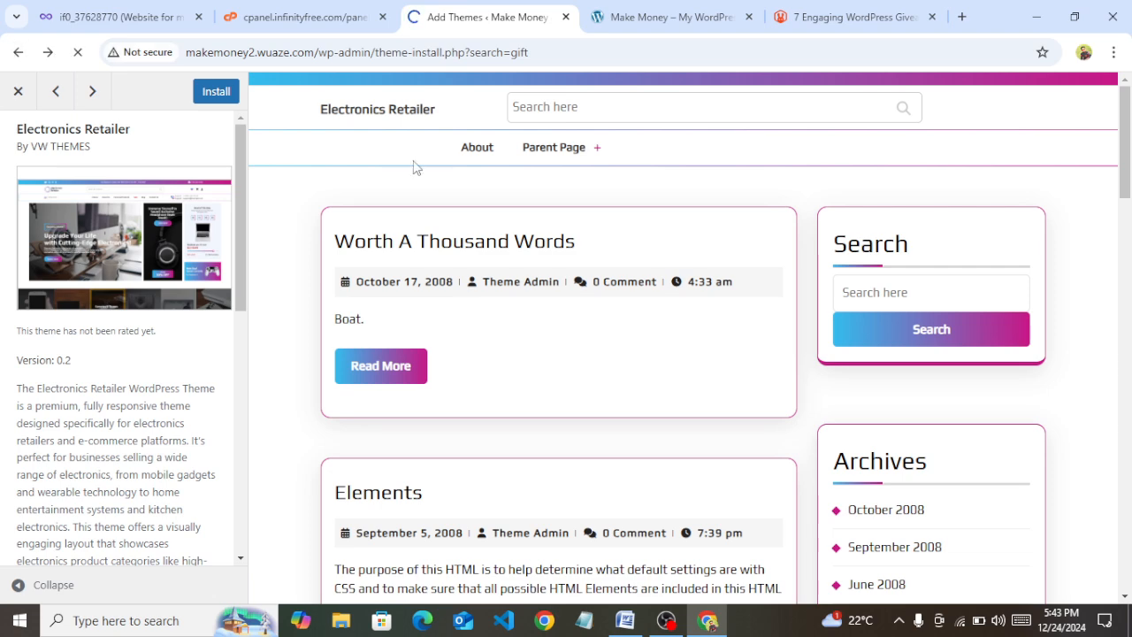
scroll(724, 352, "down", 3)
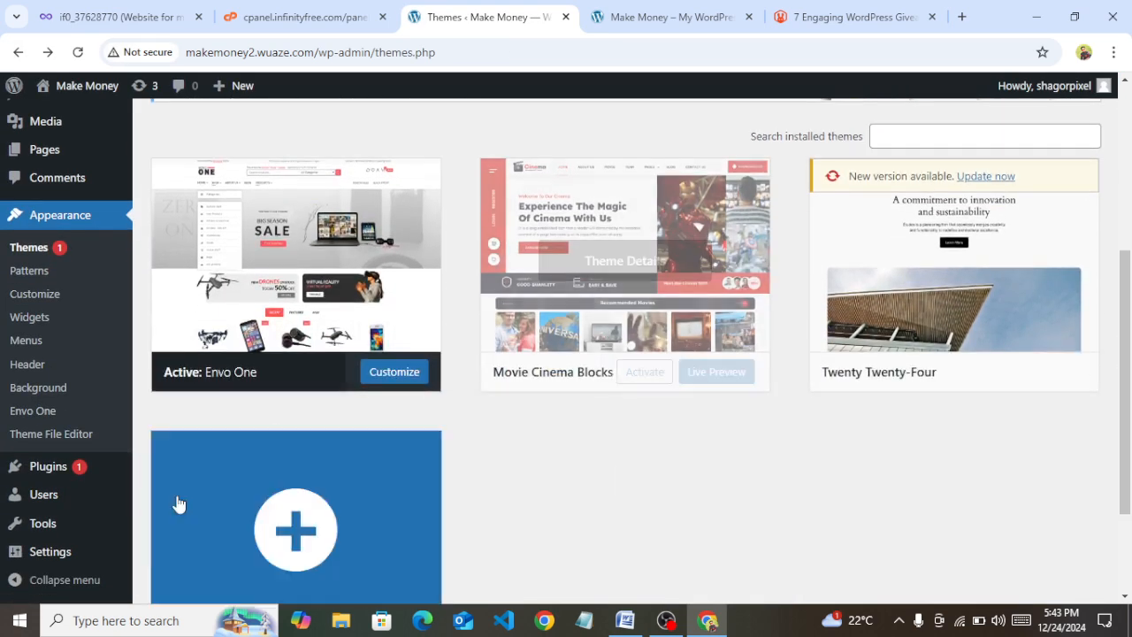
Step: Rerun the 'gift' theme search on the Add Themes page
scroll(610, 465, "up", 3)
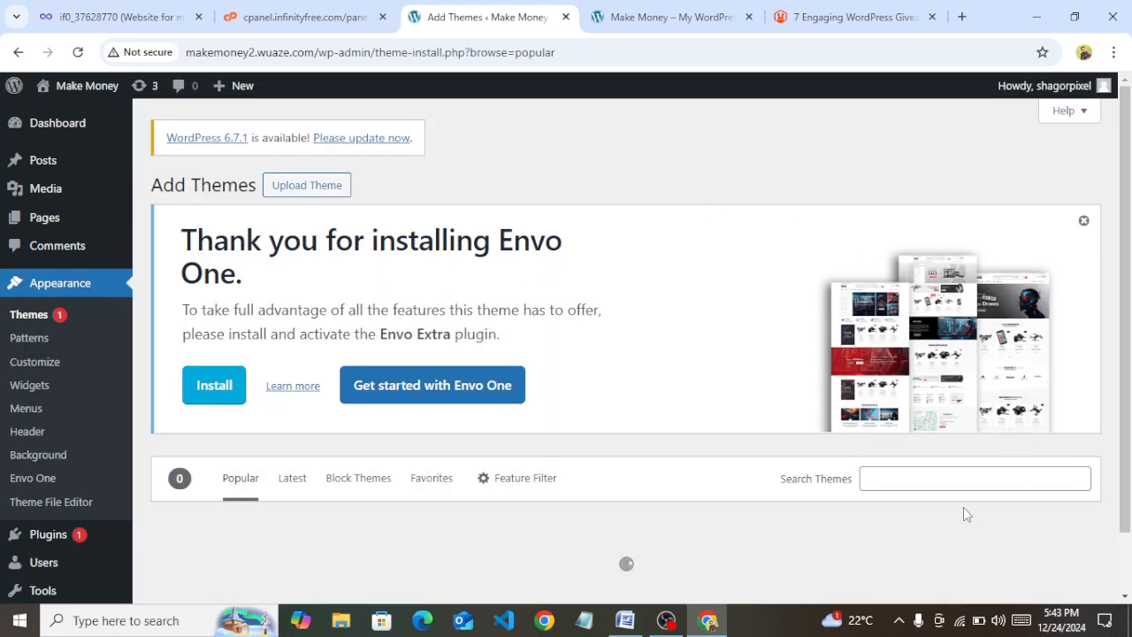
left_click(906, 482)
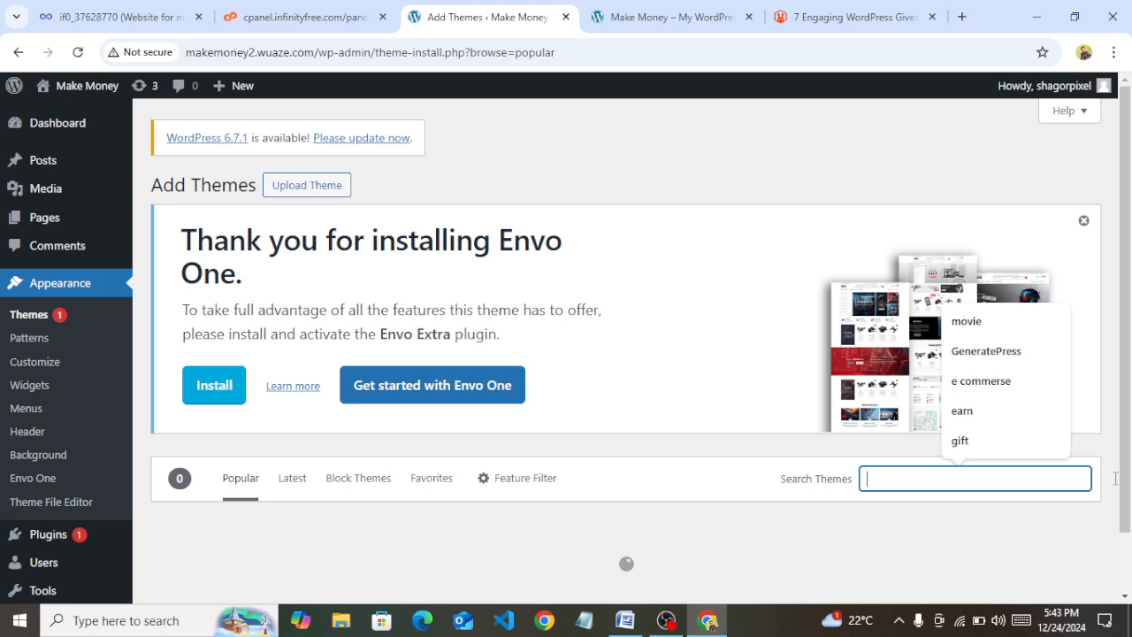
left_click(989, 440)
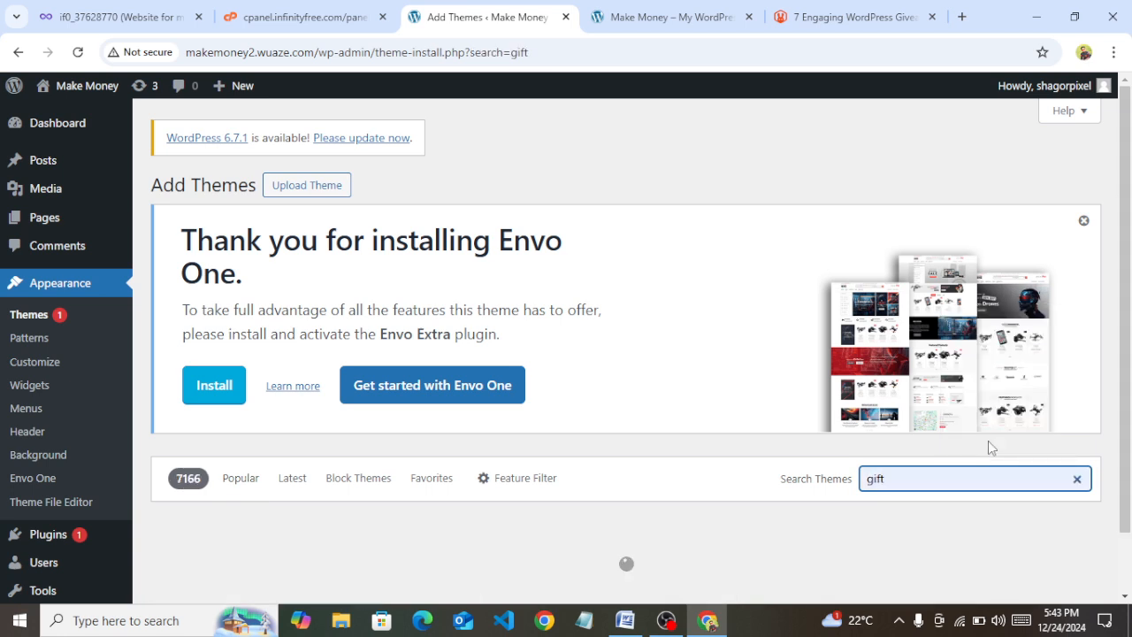
Step: Scroll through the 75 gift theme results and back up to GiftHeart FSE
scroll(607, 398, "down", 1)
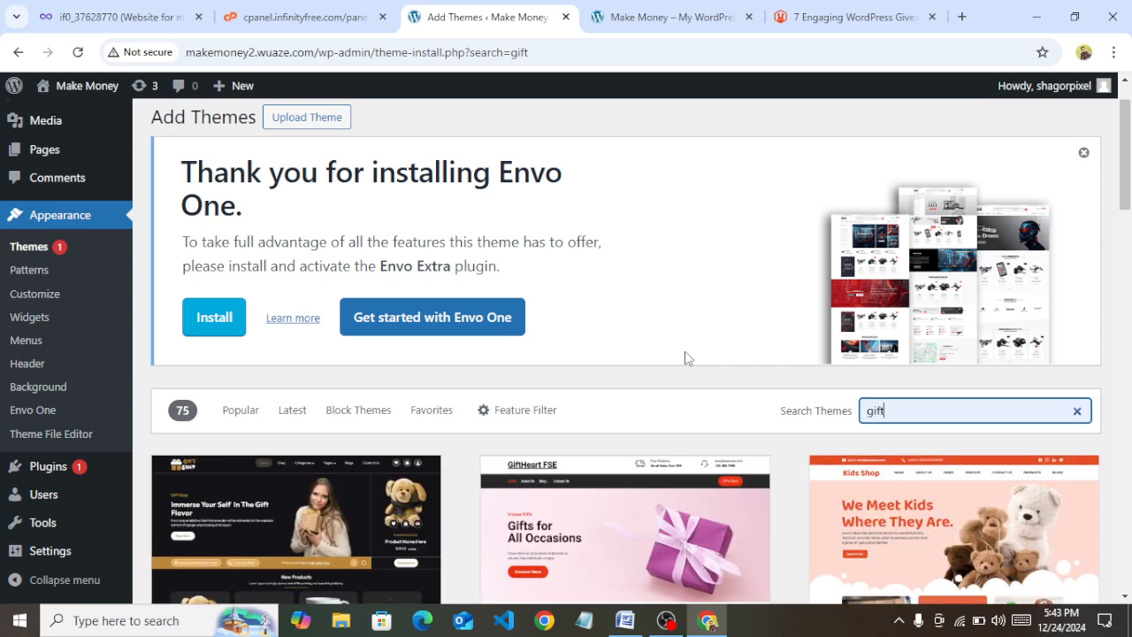
scroll(685, 359, "down", 2)
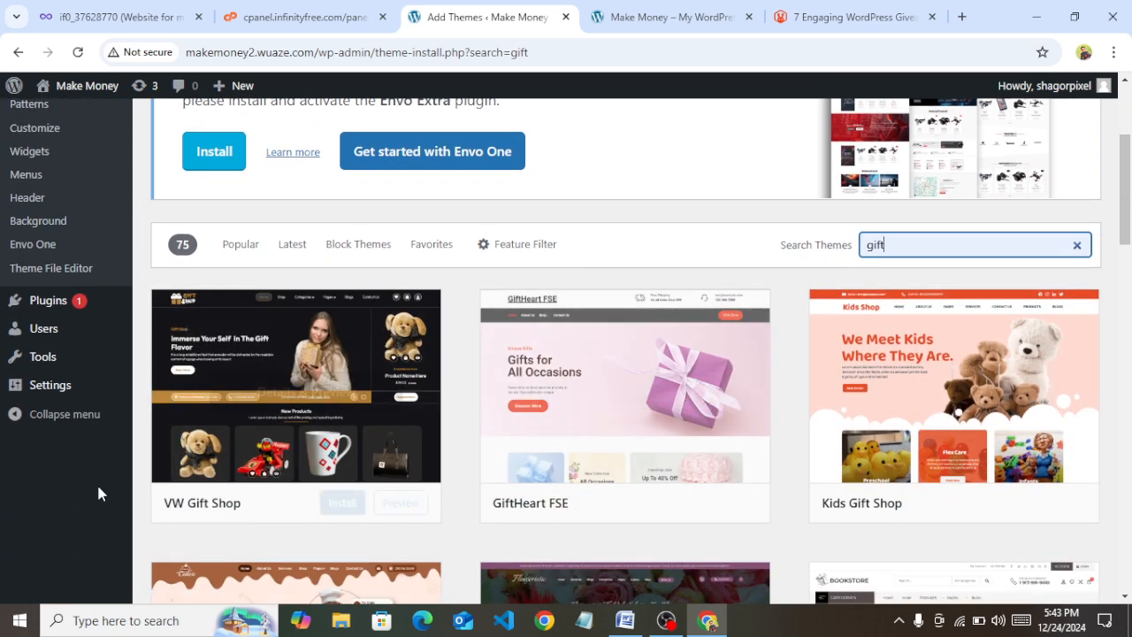
scroll(429, 476, "down", 1)
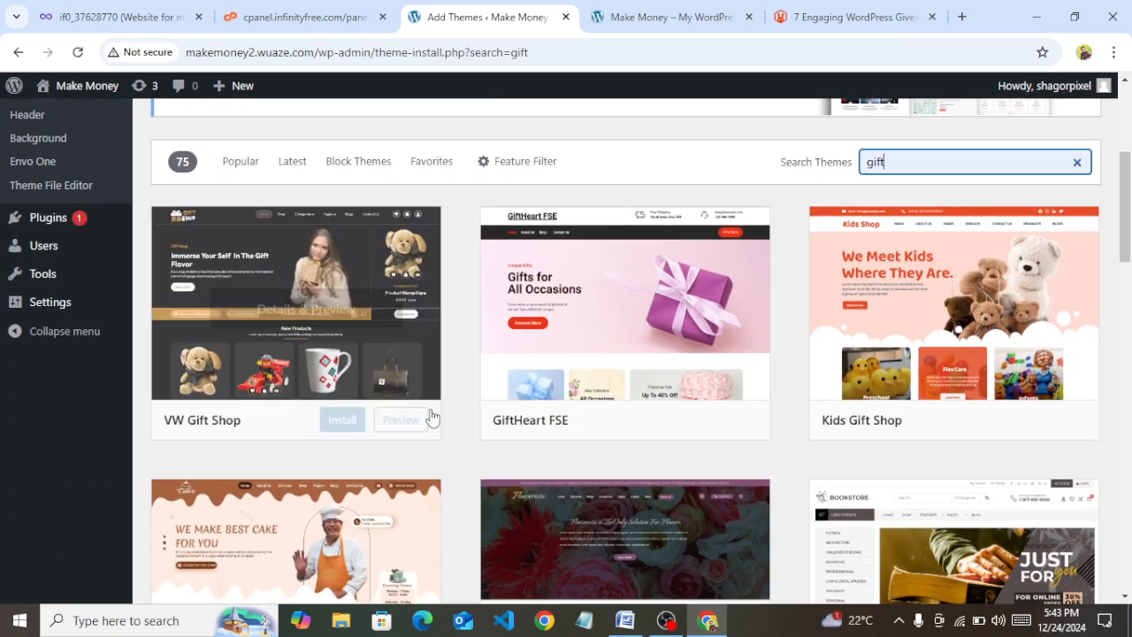
mouse_move(652, 386)
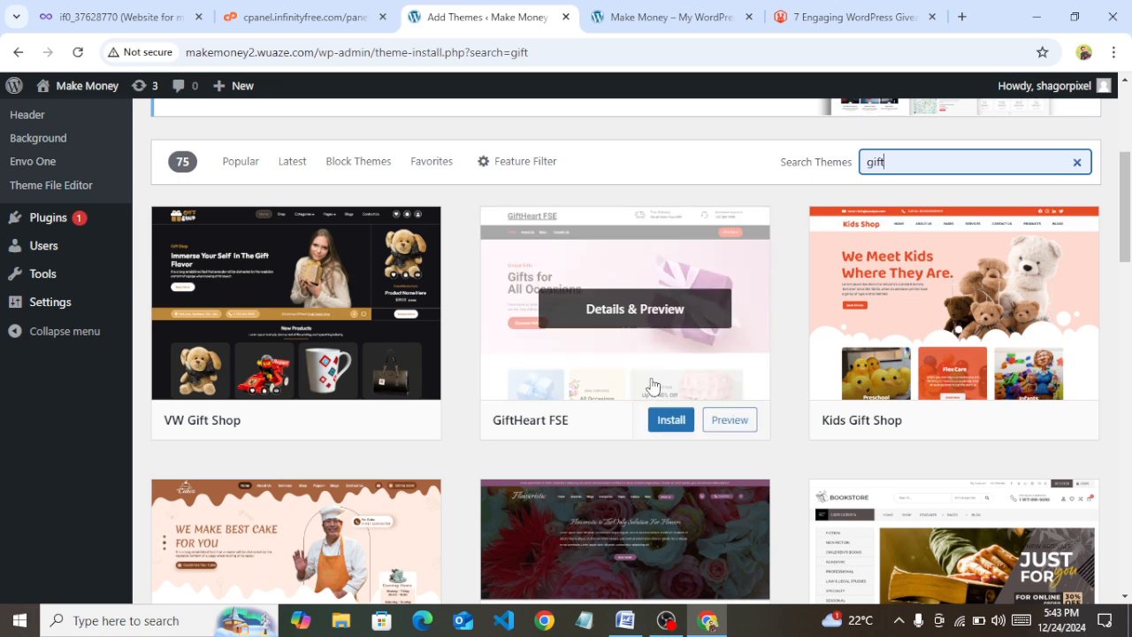
scroll(670, 390, "down", 1)
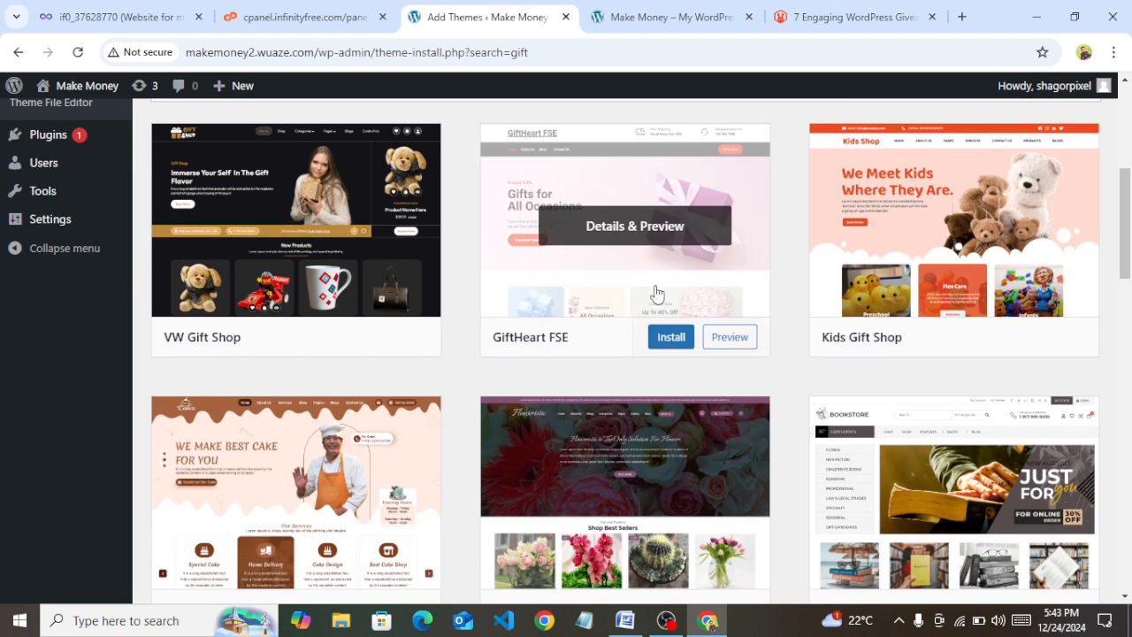
scroll(659, 281, "down", 4)
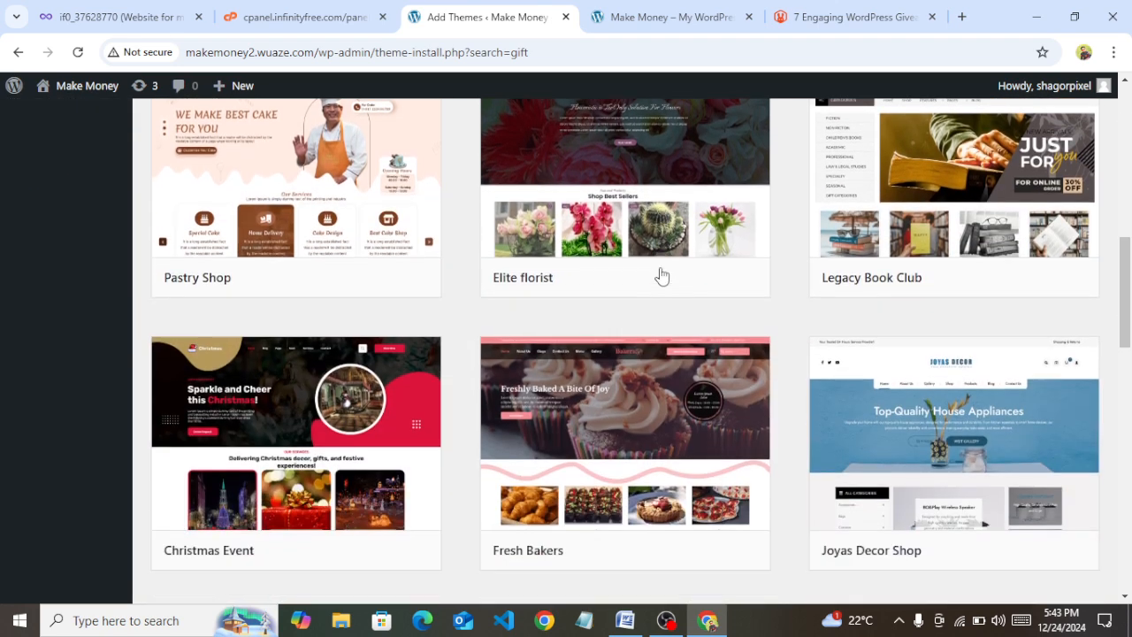
scroll(659, 281, "down", 2)
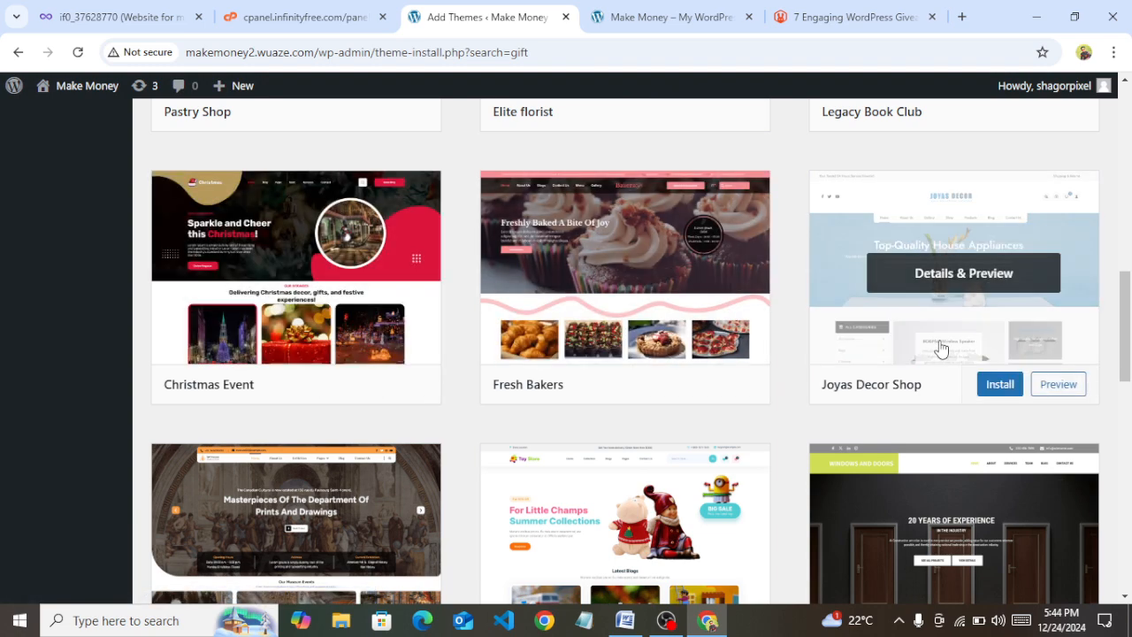
scroll(274, 398, "down", 2)
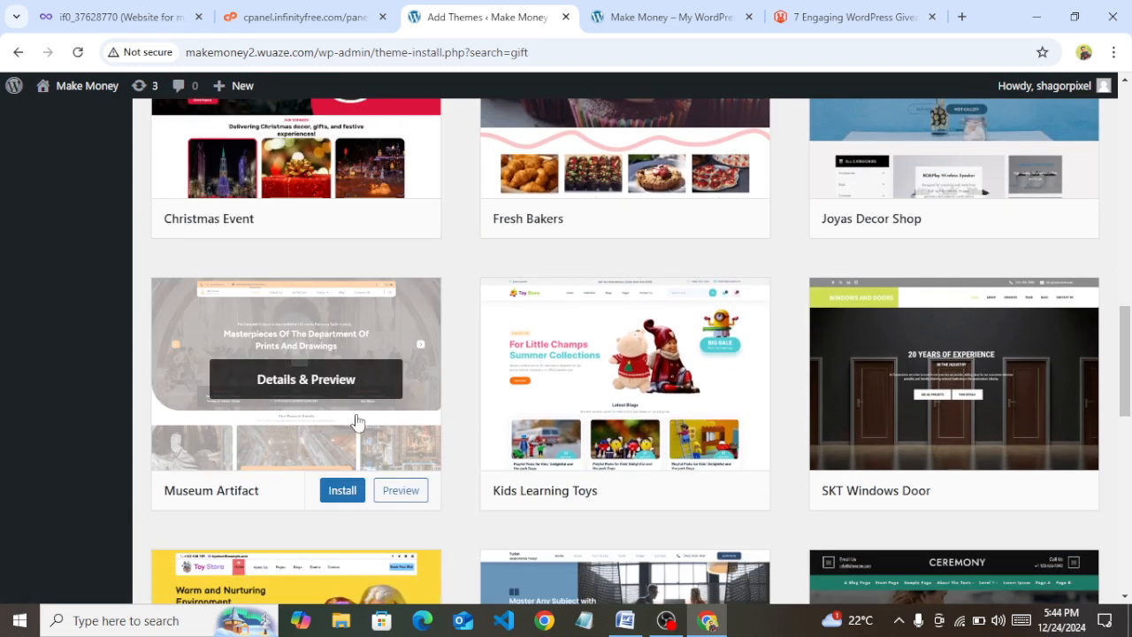
scroll(357, 422, "down", 1)
scroll(560, 378, "down", 3)
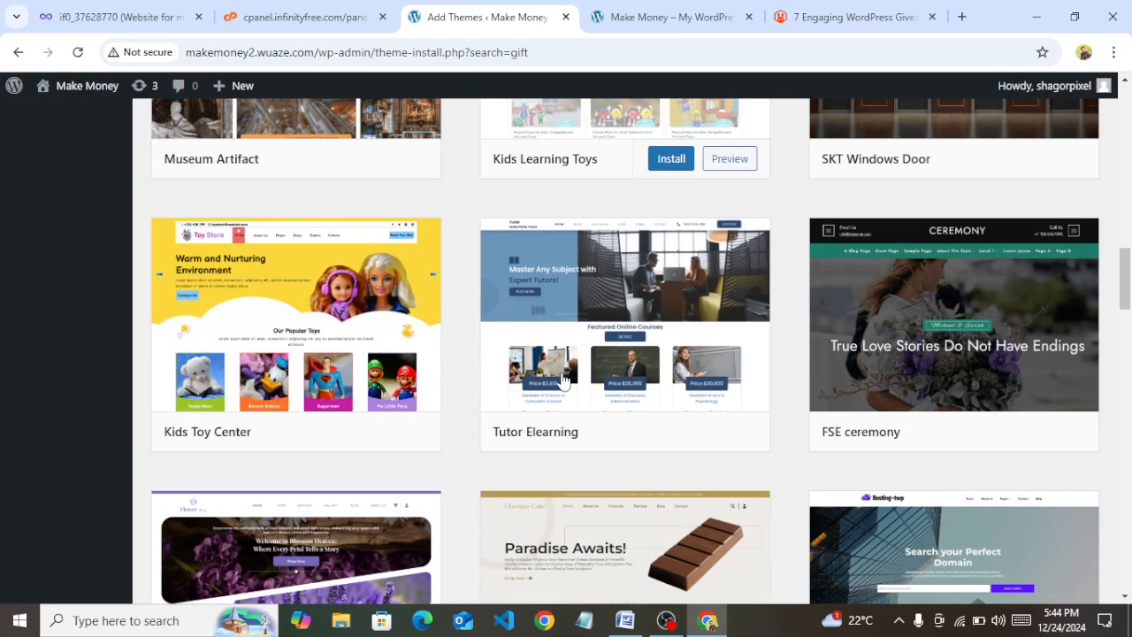
scroll(600, 413, "up", 6)
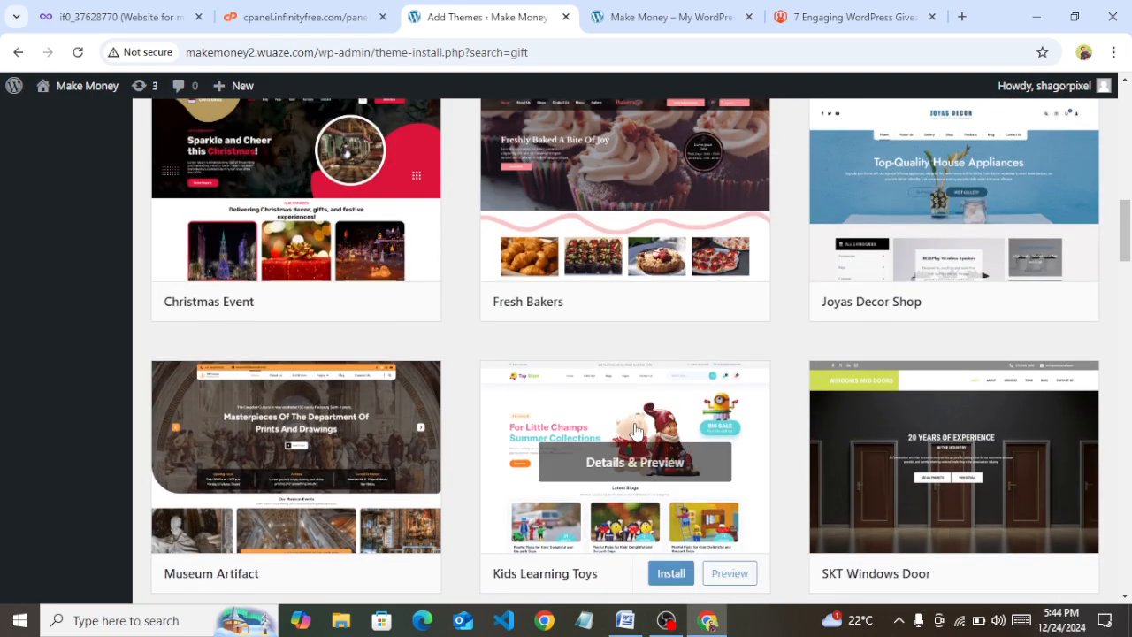
scroll(634, 361, "up", 6)
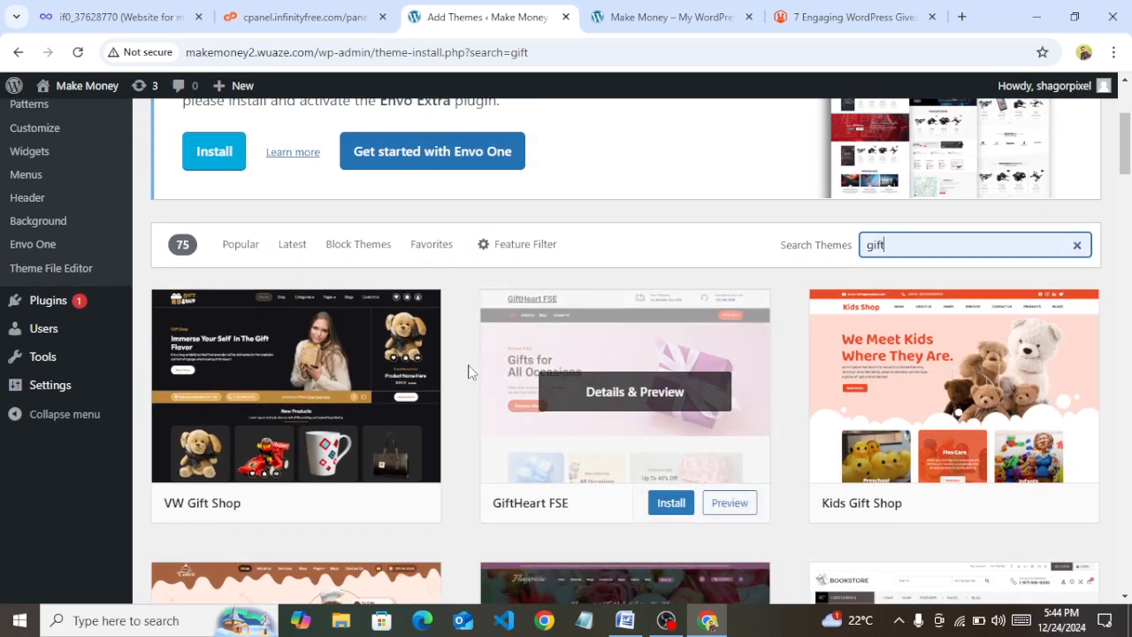
Step: Install GiftHeart FSE from the search results and activate it as the site theme
left_click(673, 504)
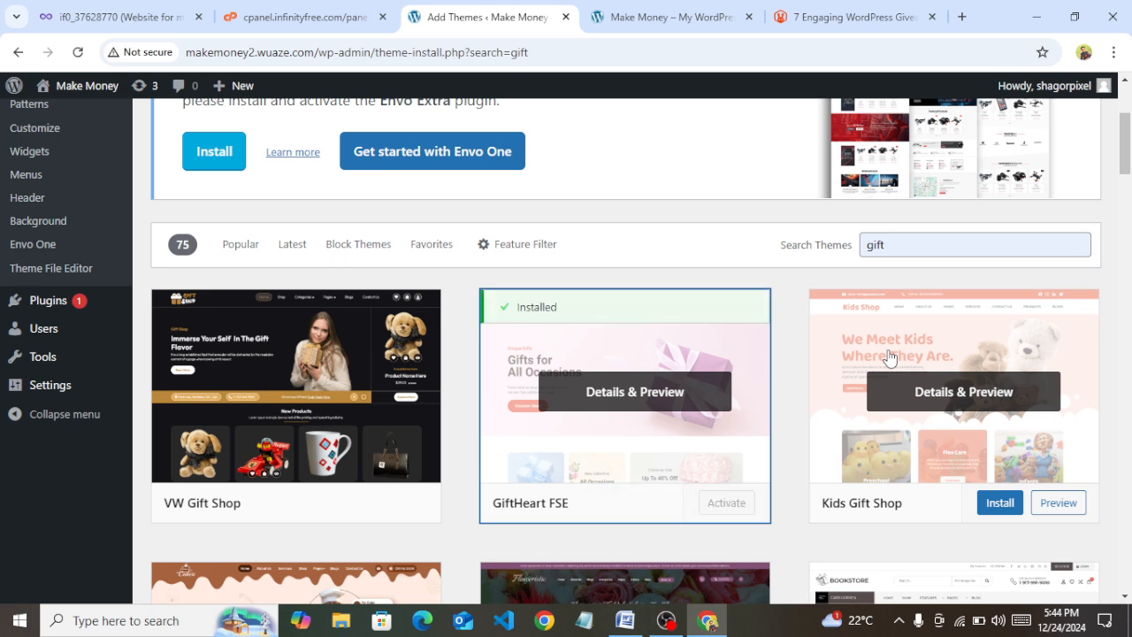
left_click(724, 503)
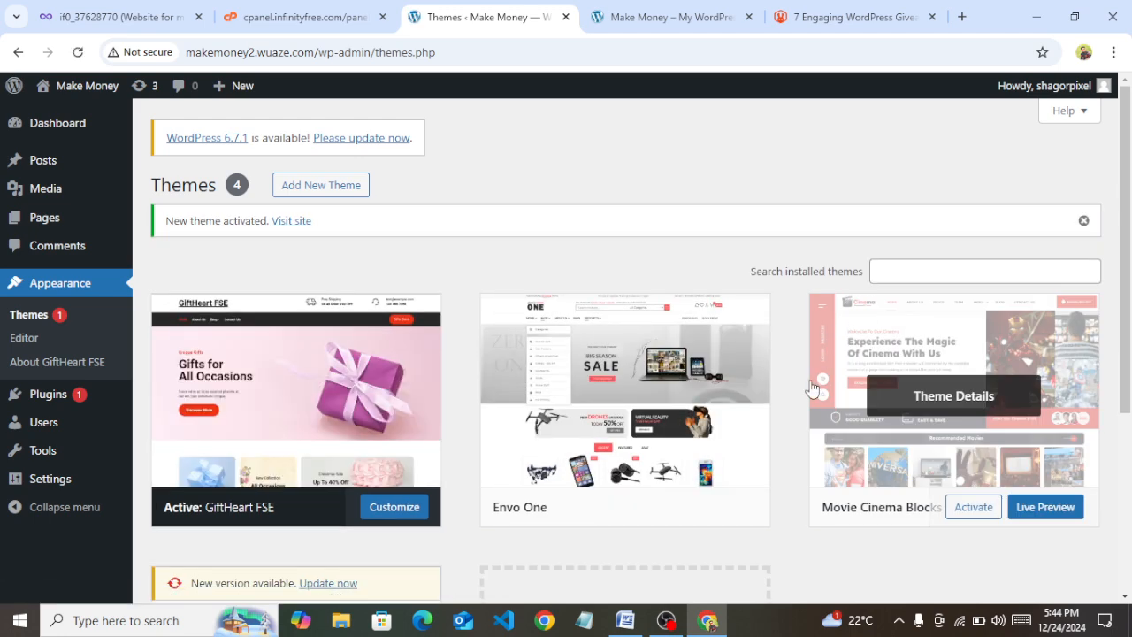
left_click(675, 13)
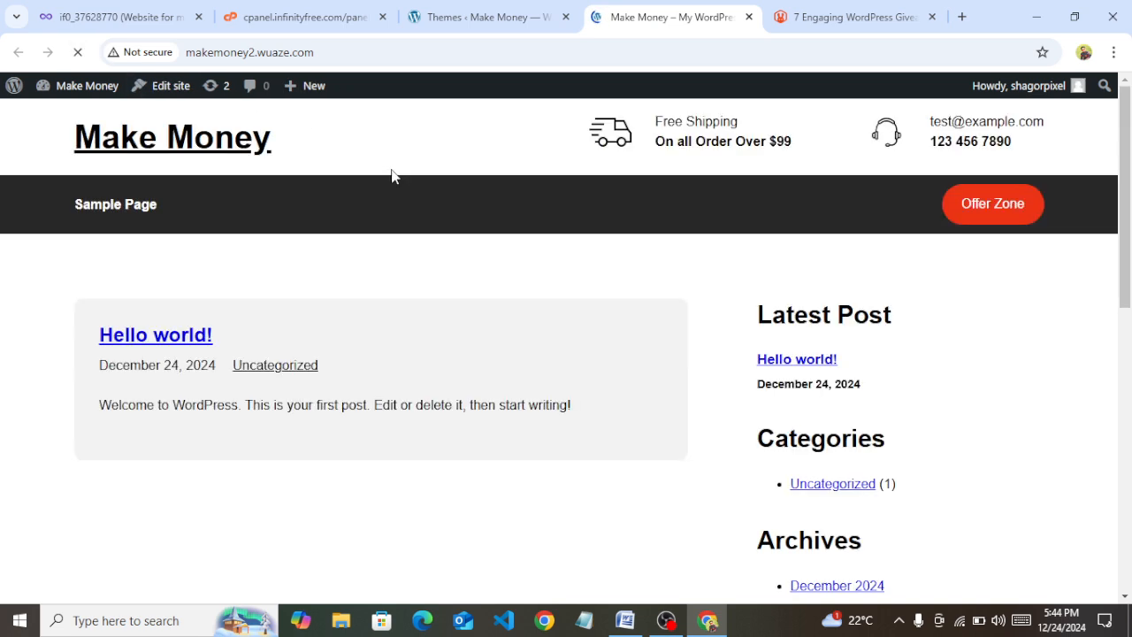
Step: Scroll the live Make Money site from Free Shipping header to footer to review GiftHeart FSE
scroll(559, 392, "down", 6)
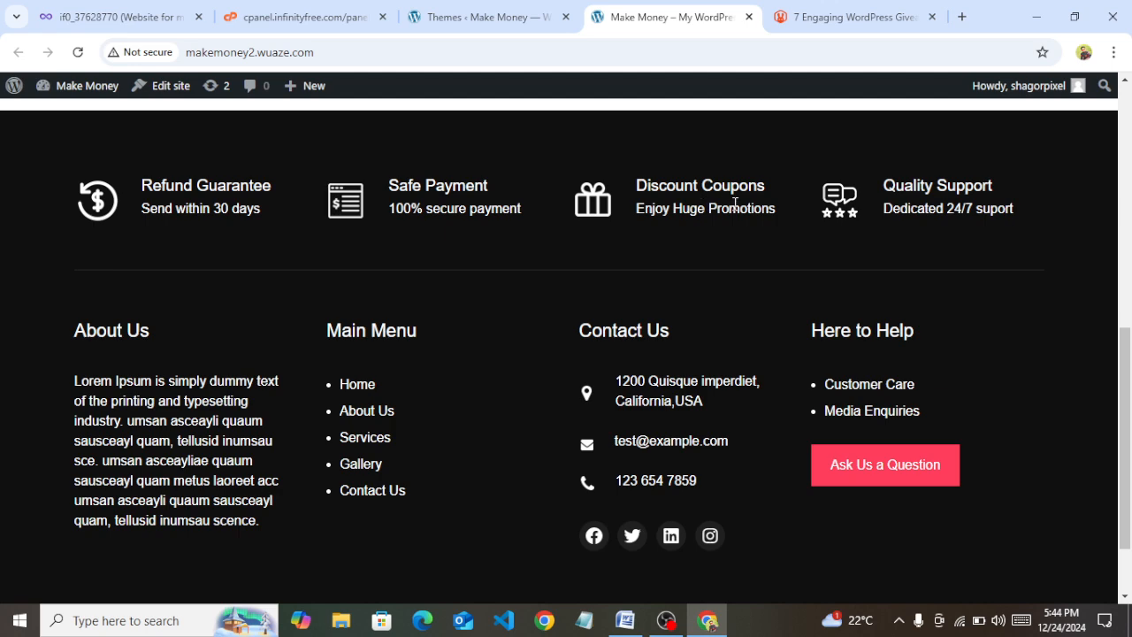
scroll(568, 263, "up", 8)
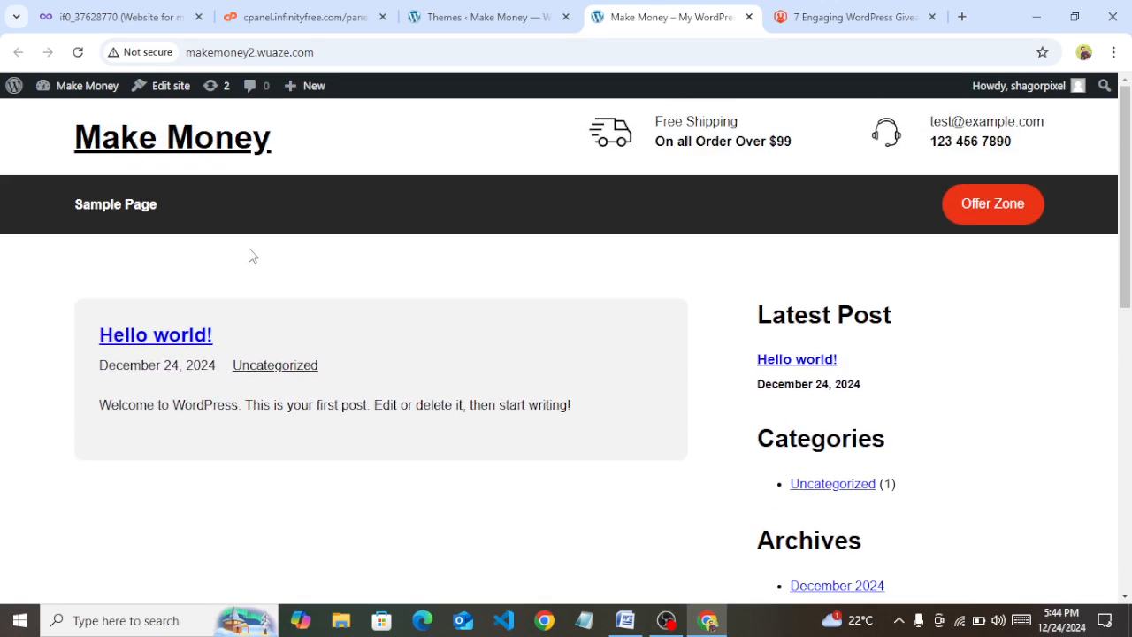
left_click_drag(807, 146, 655, 113)
scroll(738, 245, "down", 3)
scroll(740, 247, "down", 5)
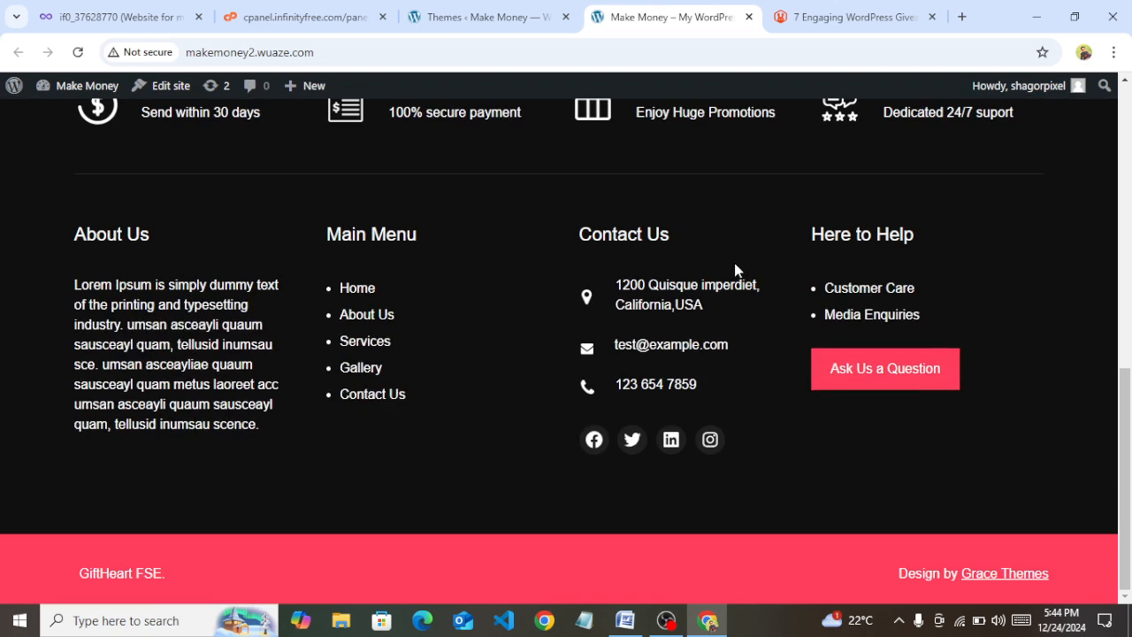
scroll(736, 266, "up", 5)
scroll(736, 283, "up", 2)
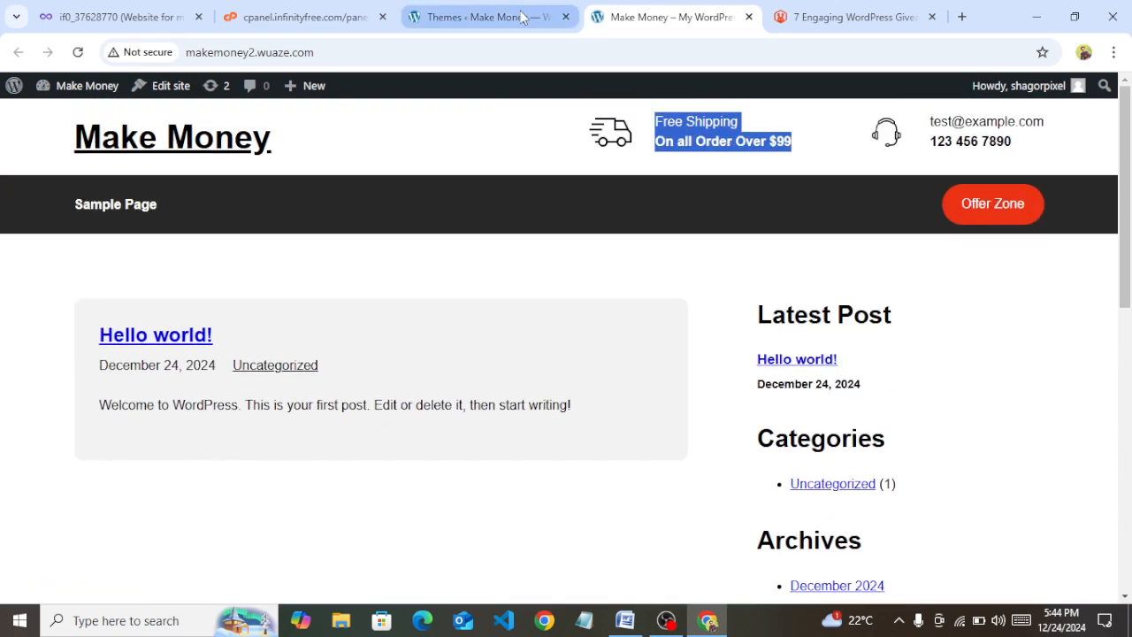
scroll(526, 327, "down", 10)
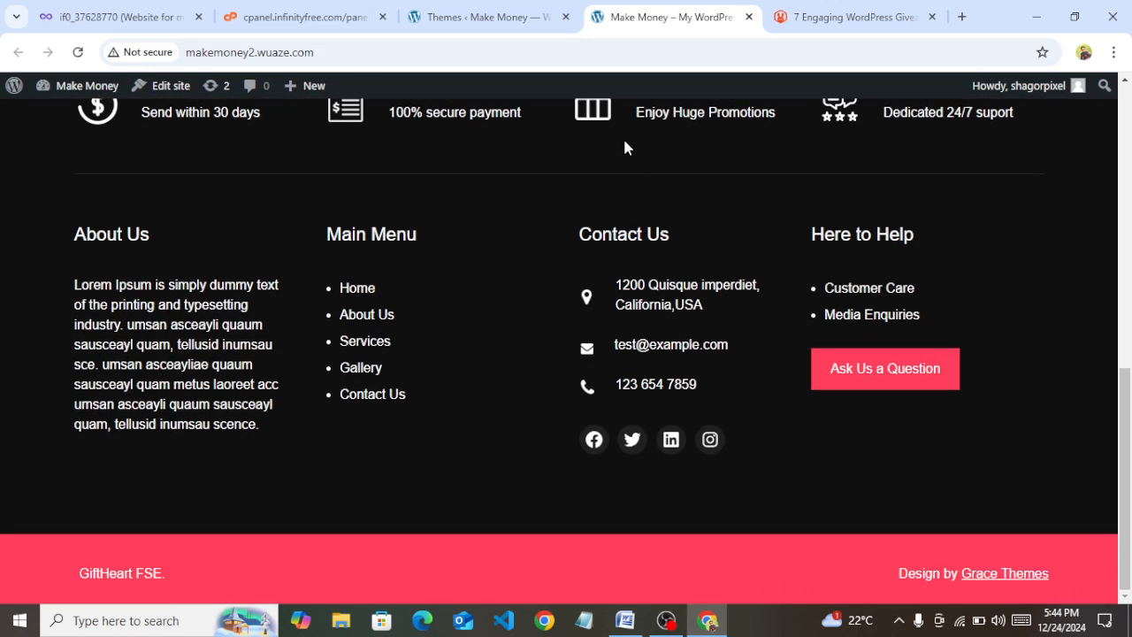
scroll(645, 235, "up", 10)
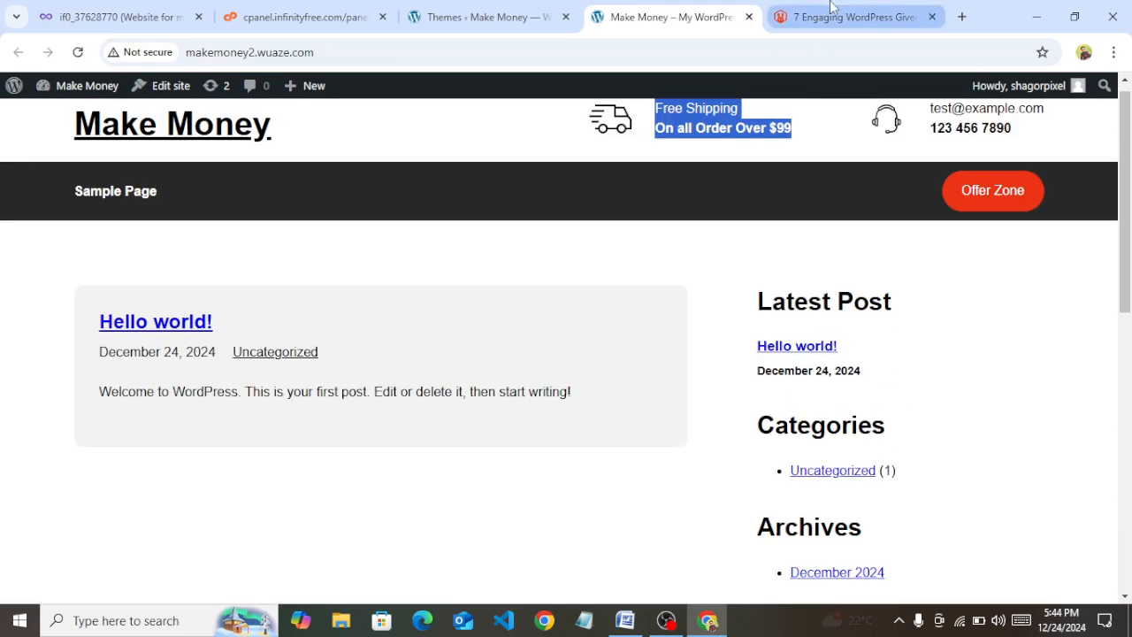
mouse_move(832, 7)
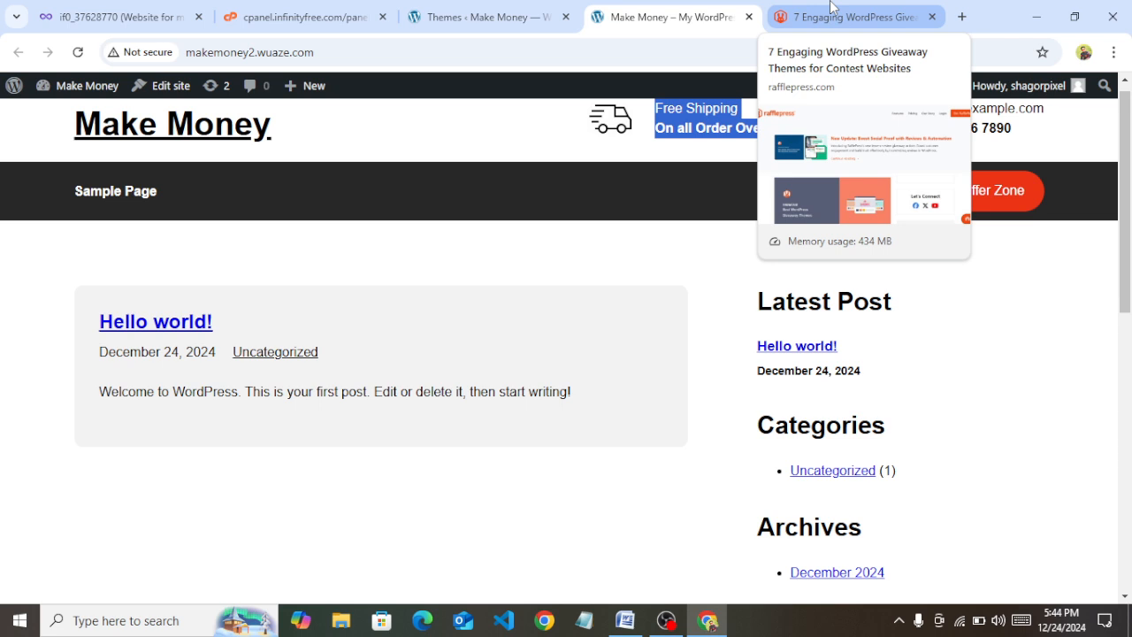
left_click(960, 17)
Step: Search Google for 'appyn wordpress theme free download' and open the GPLAstra Appyn v2.0.15 result
type("appyan")
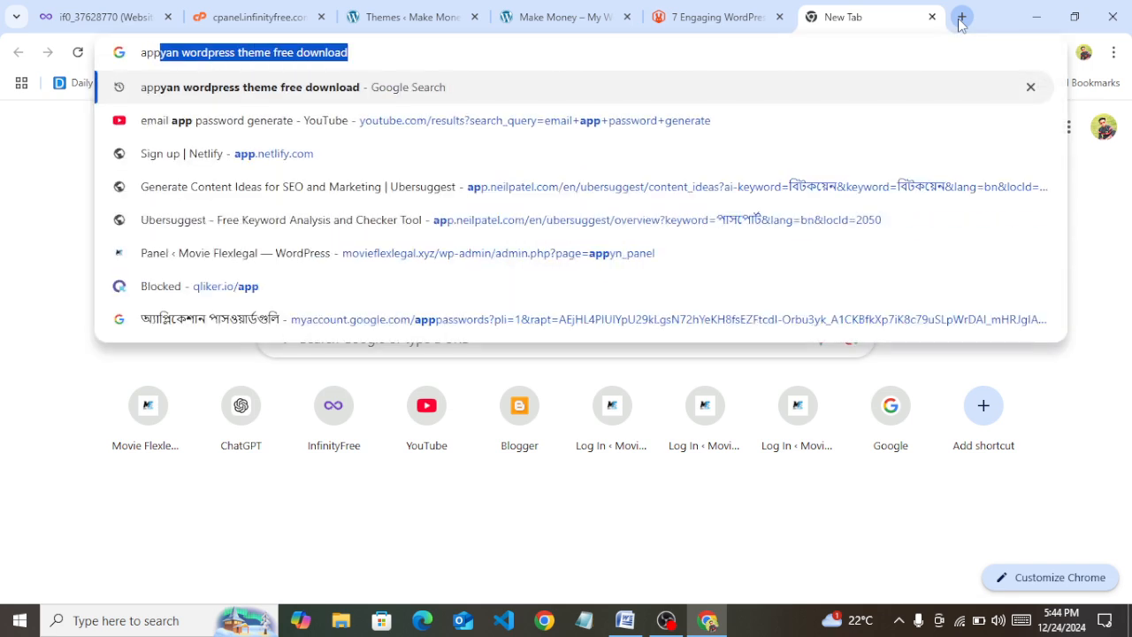
type(" th")
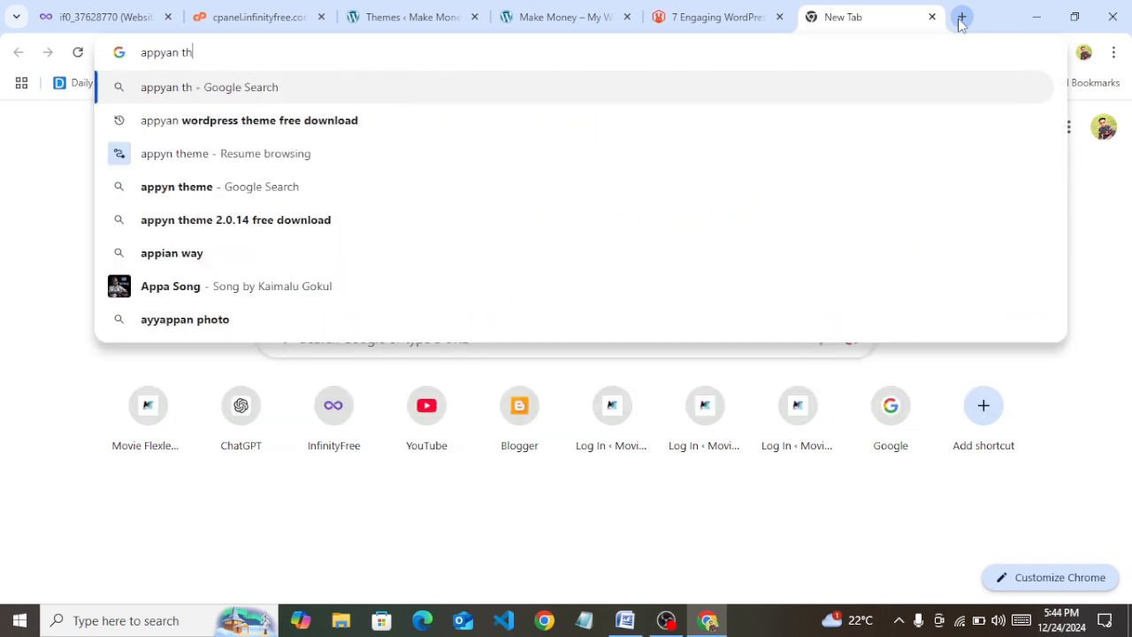
type("eme free download")
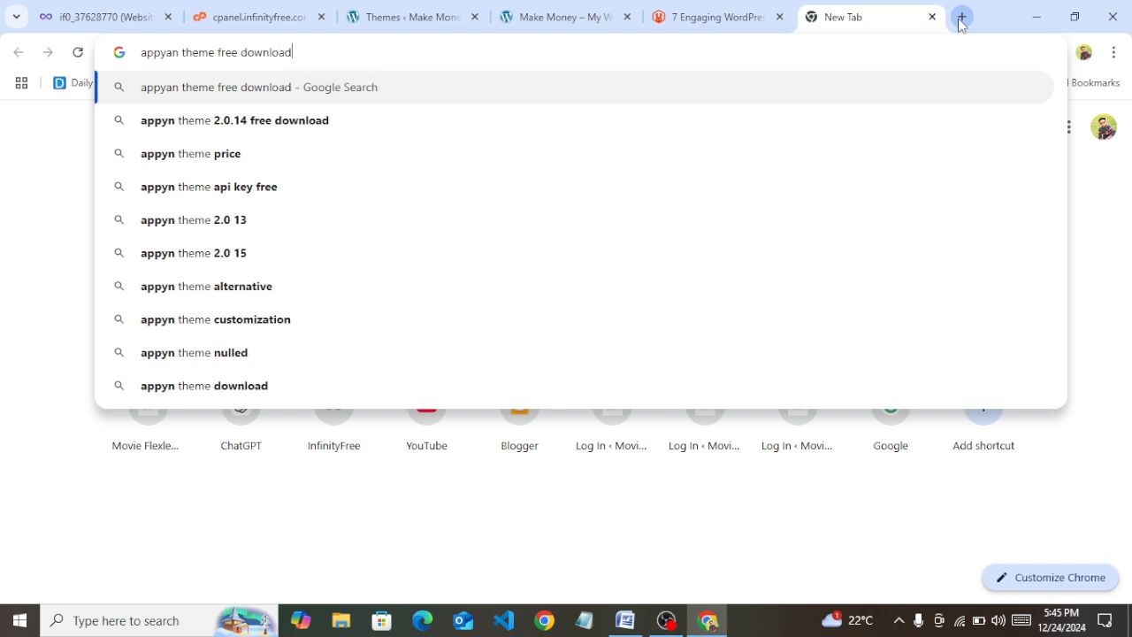
key("BackSpace")
key("BackSpace")
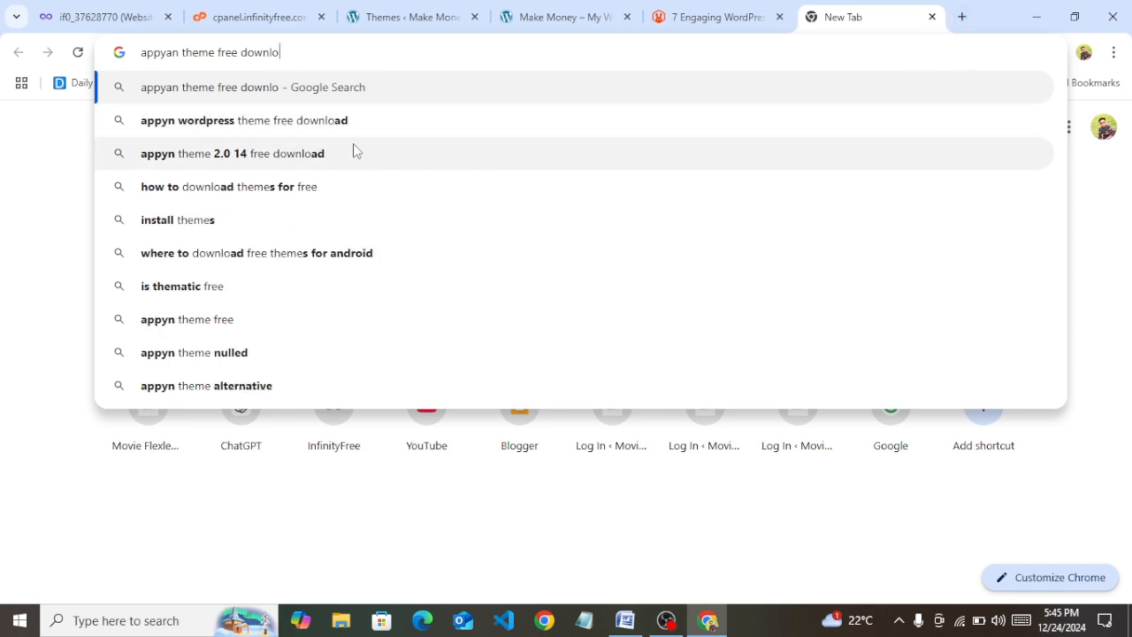
left_click(353, 121)
scroll(303, 416, "down", 3)
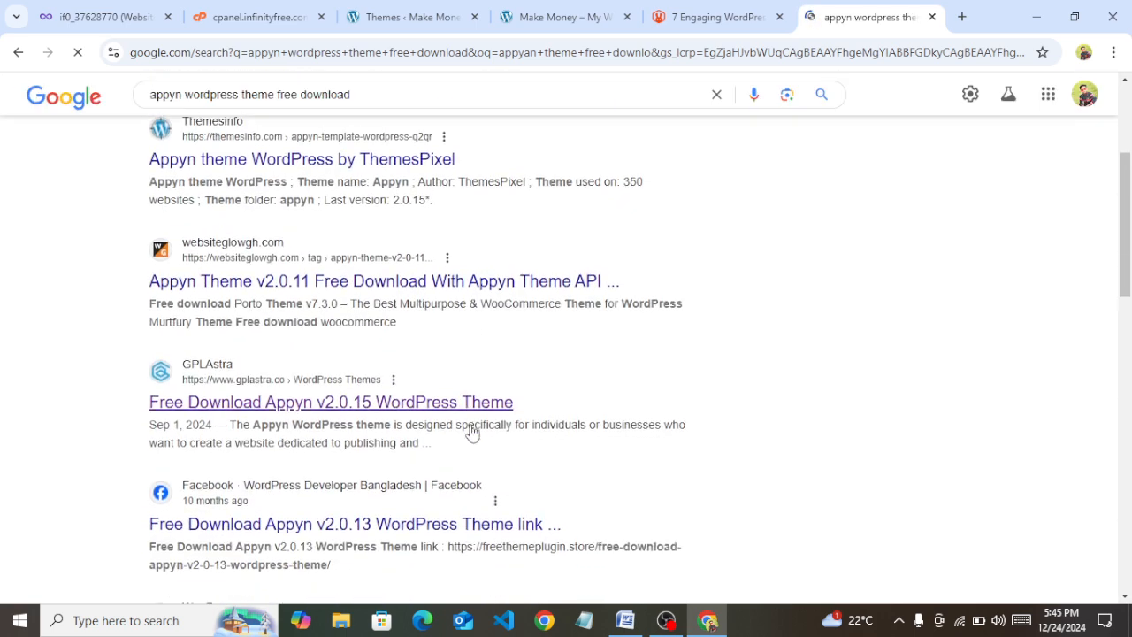
left_click(309, 402)
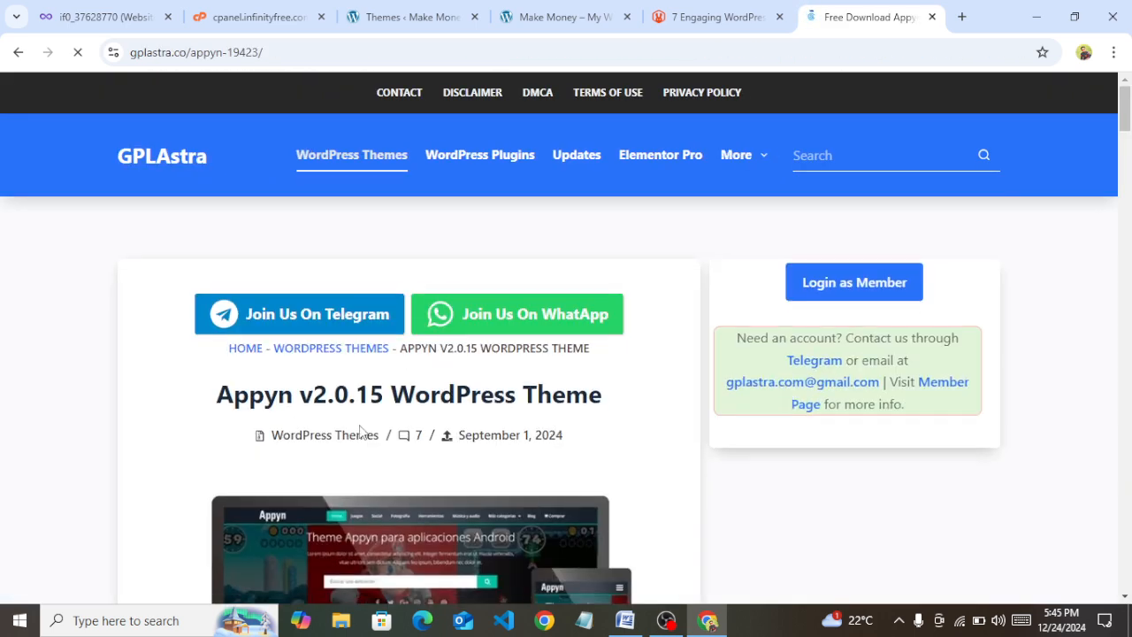
Step: Open GPLAstra's Telegram channel in Telegram Desktop via the site's Join Us On Telegram link
left_click(344, 350)
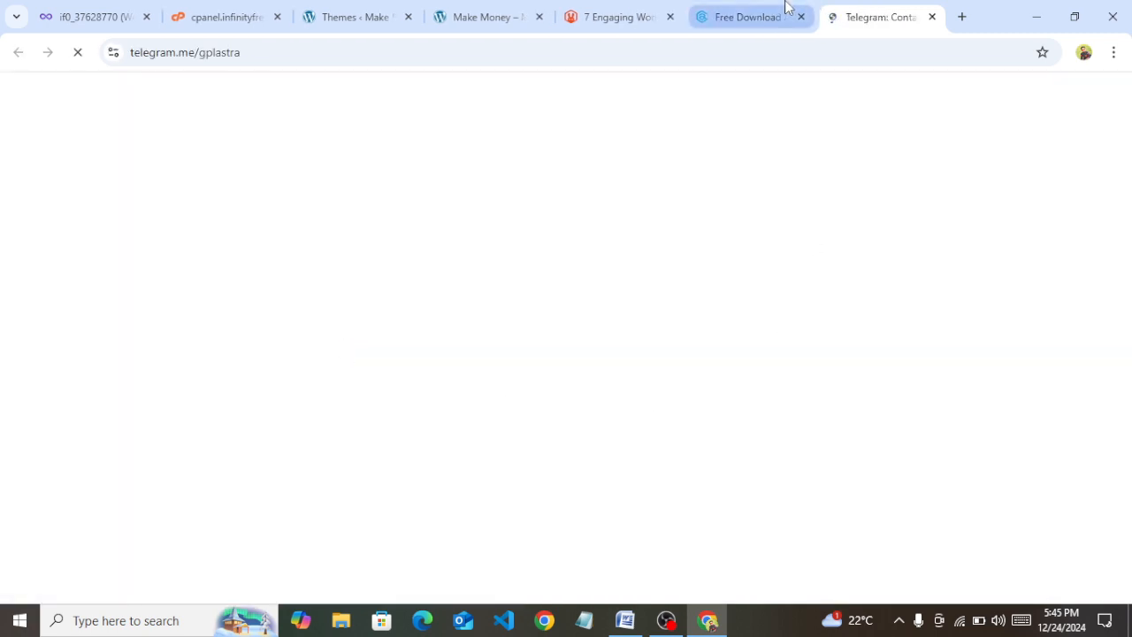
left_click(785, 7)
left_click(917, 19)
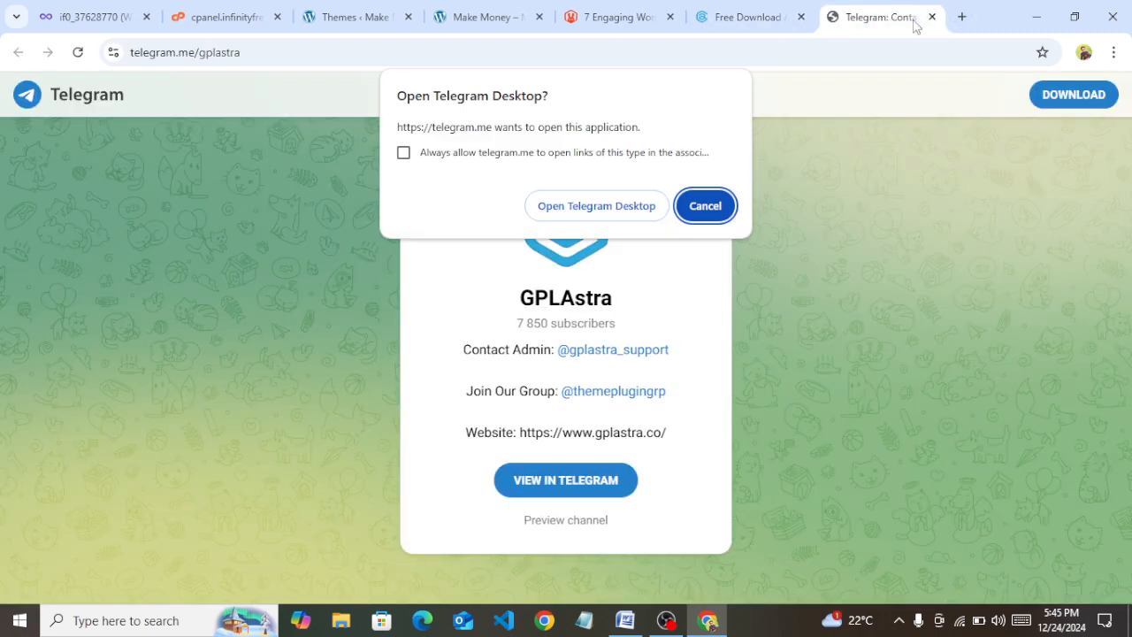
left_click(617, 206)
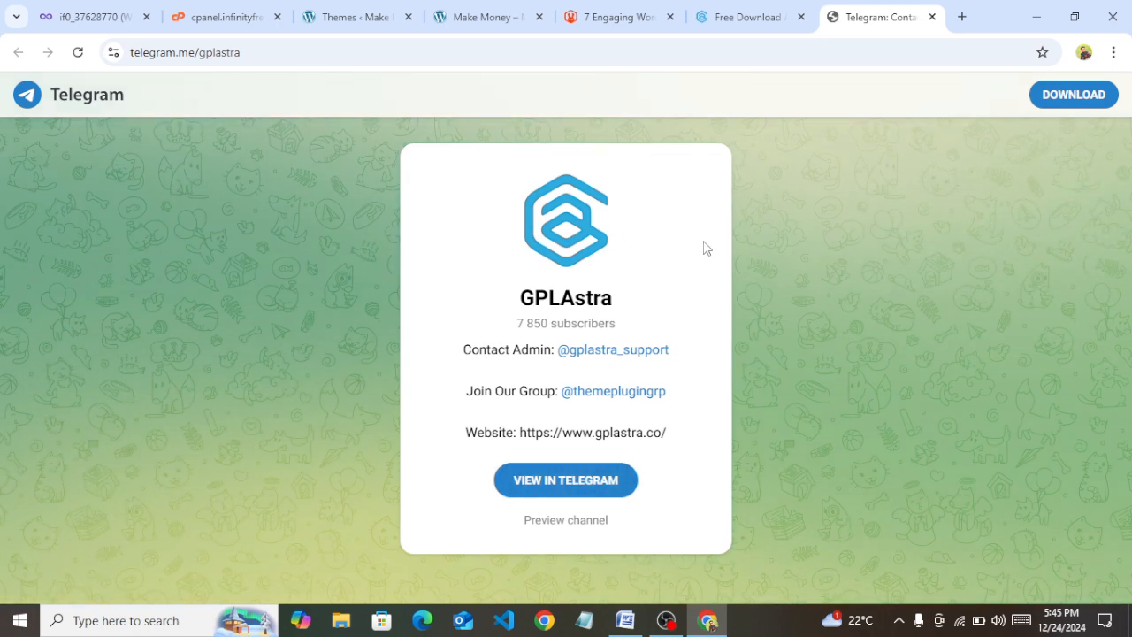
left_click(727, 20)
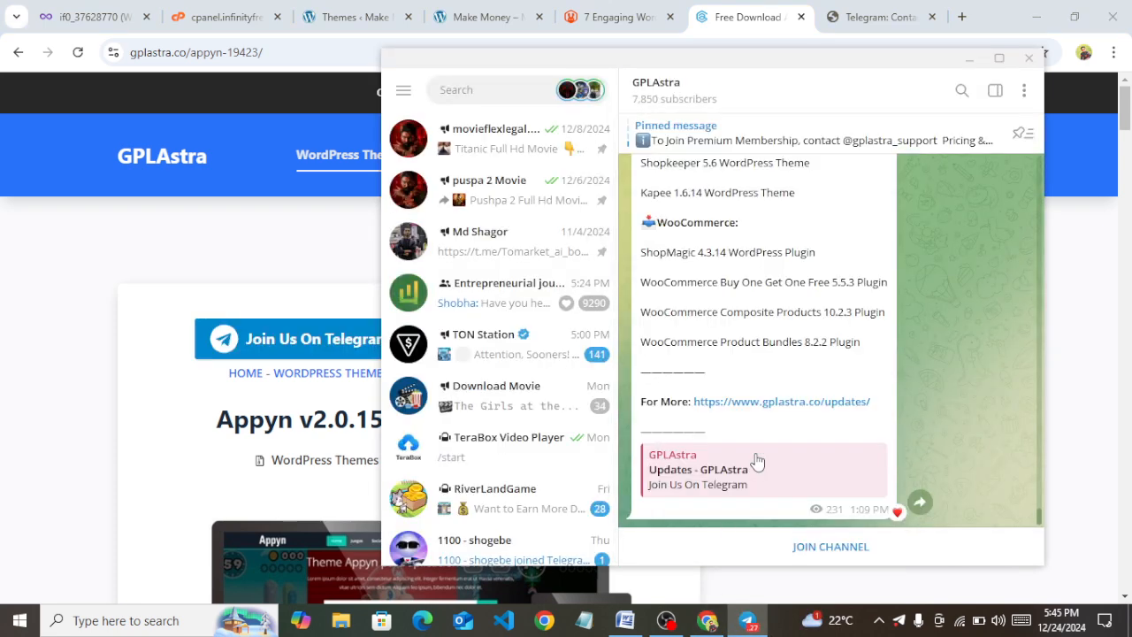
Step: Scroll through the GPLAstra channel's recent theme and plugin update posts
scroll(772, 426, "up", 10)
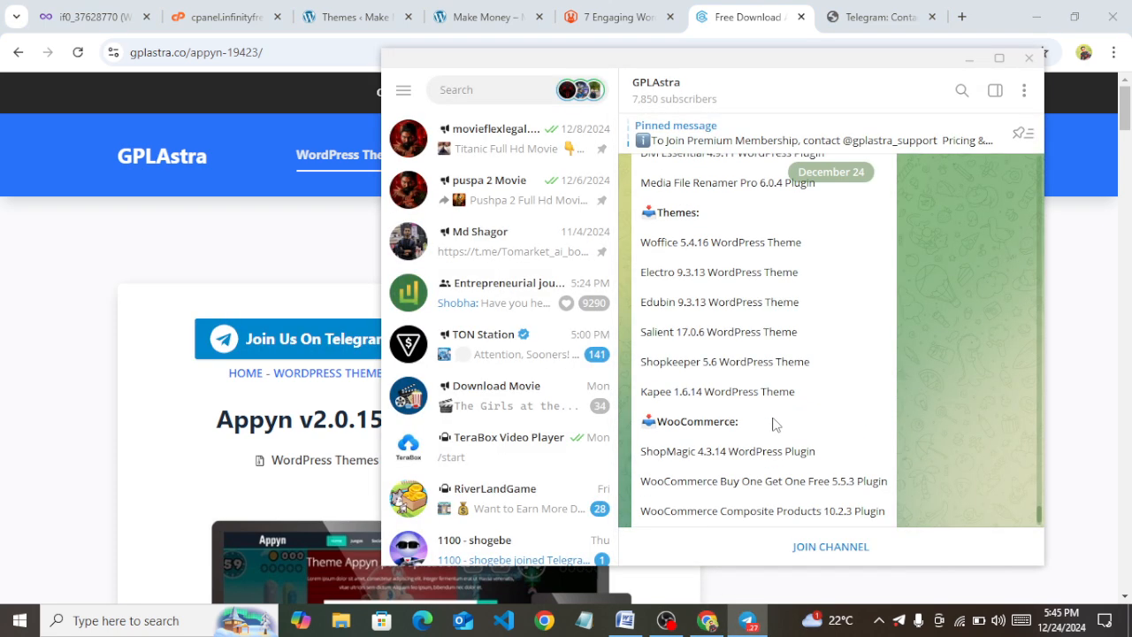
scroll(774, 417, "up", 1)
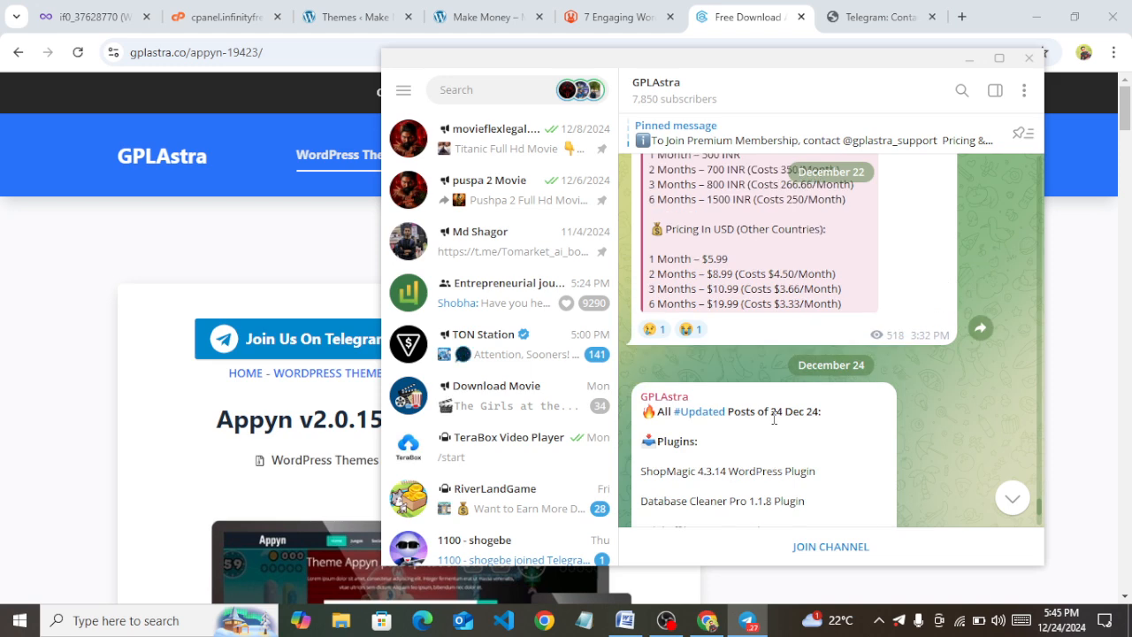
scroll(774, 419, "down", 10)
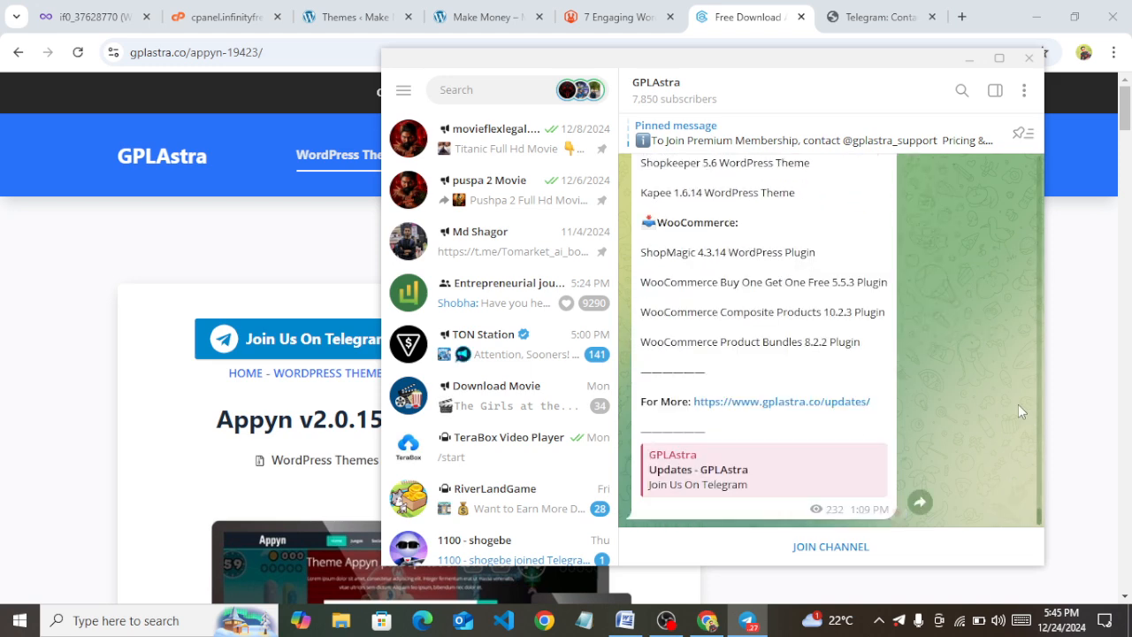
scroll(818, 399, "up", 10)
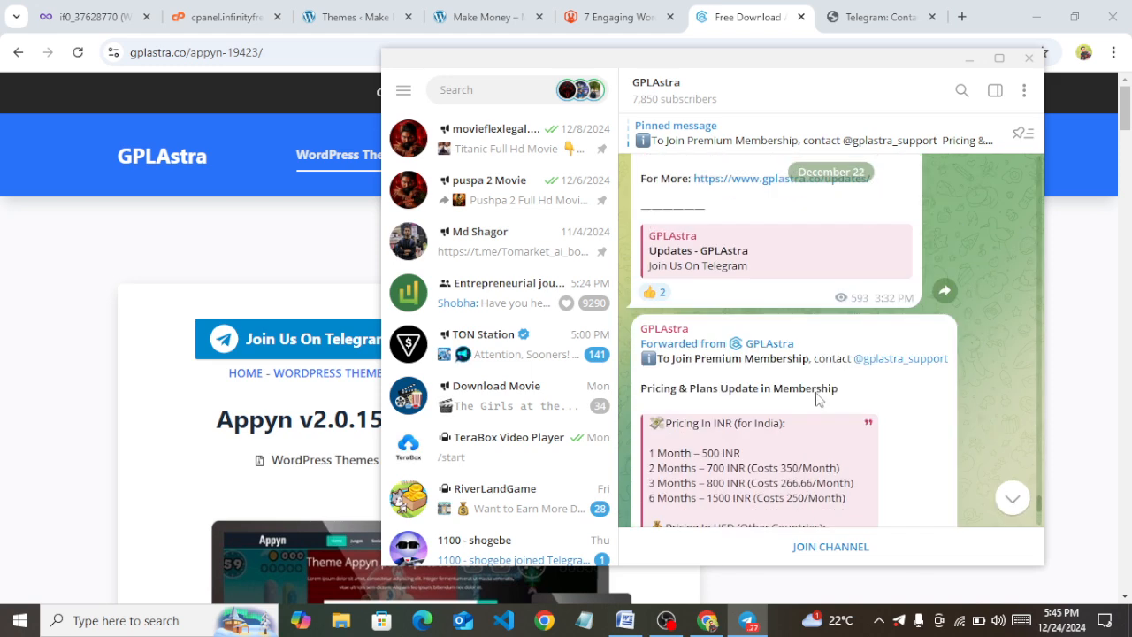
scroll(817, 399, "up", 10)
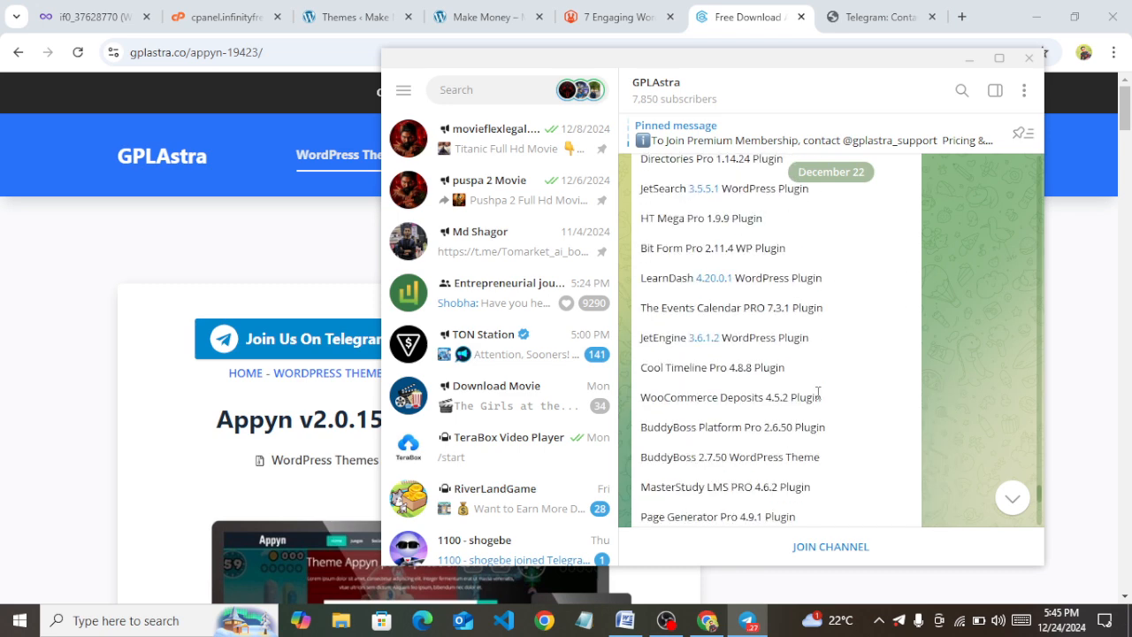
scroll(817, 392, "up", 10)
scroll(821, 402, "up", 10)
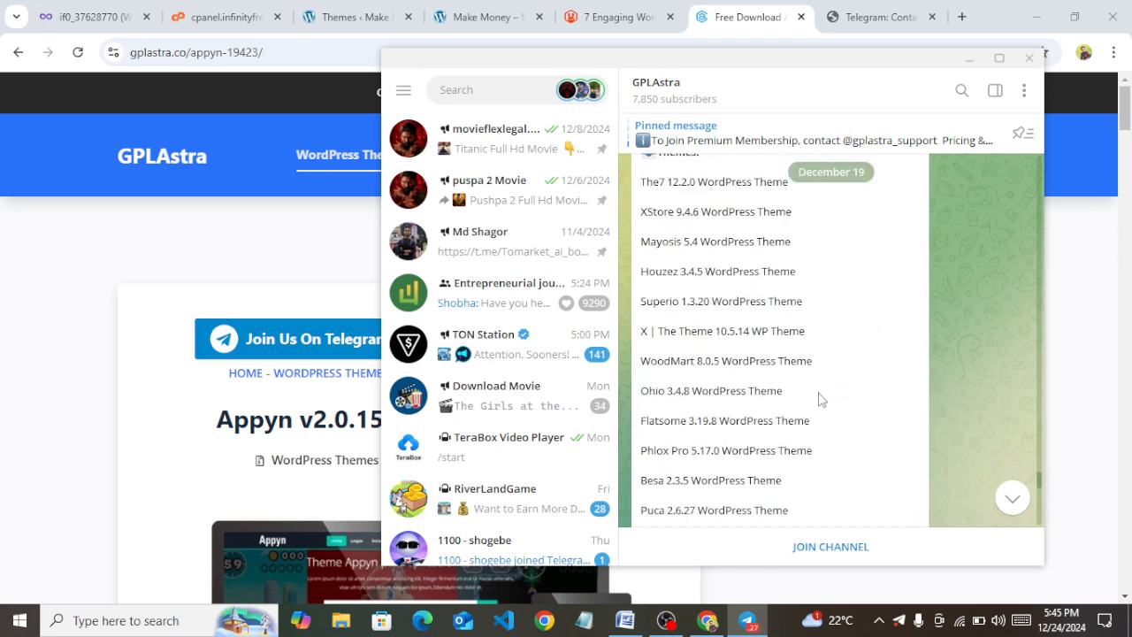
scroll(819, 399, "up", 5)
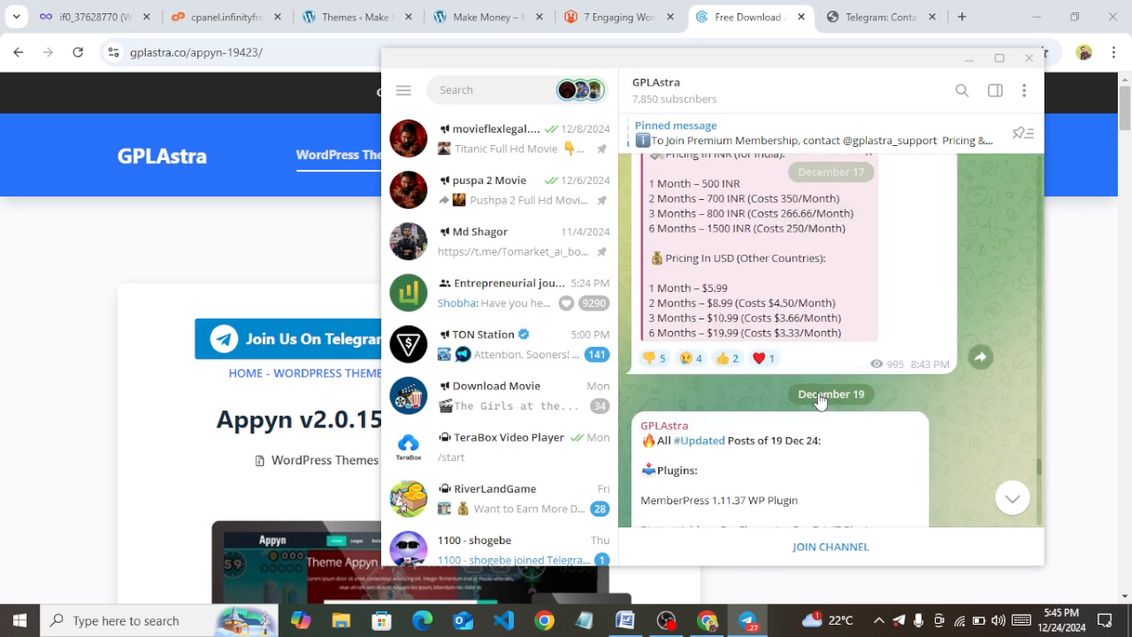
Step: Search the channel's messages for Appyn, find no results, and close Telegram
left_click(963, 91)
type("appyan")
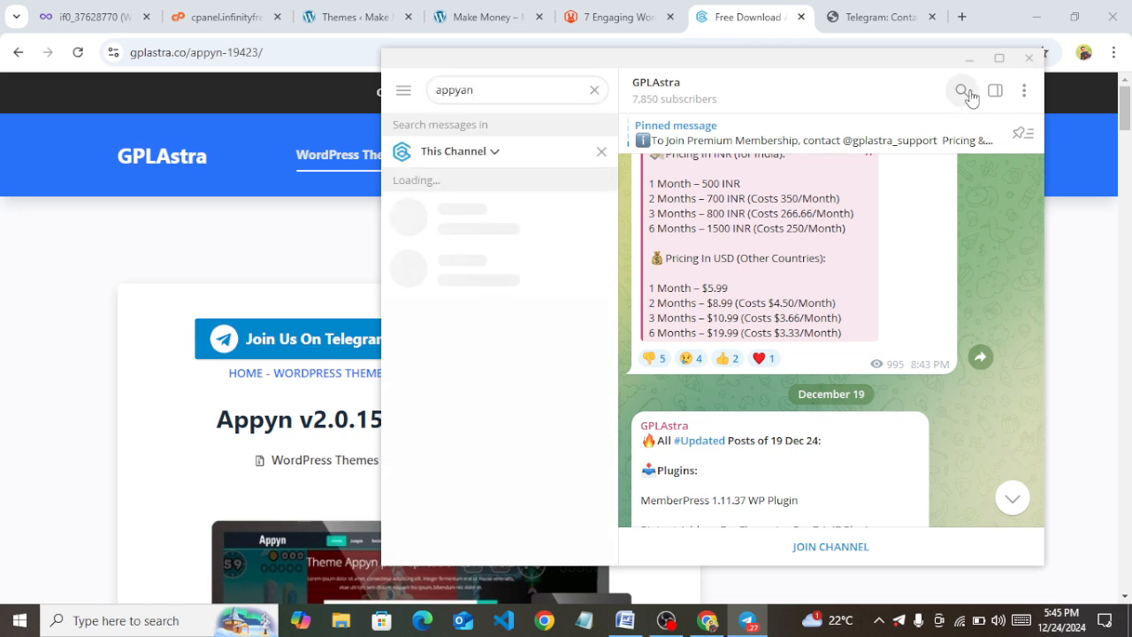
left_click(1028, 58)
left_click(615, 11)
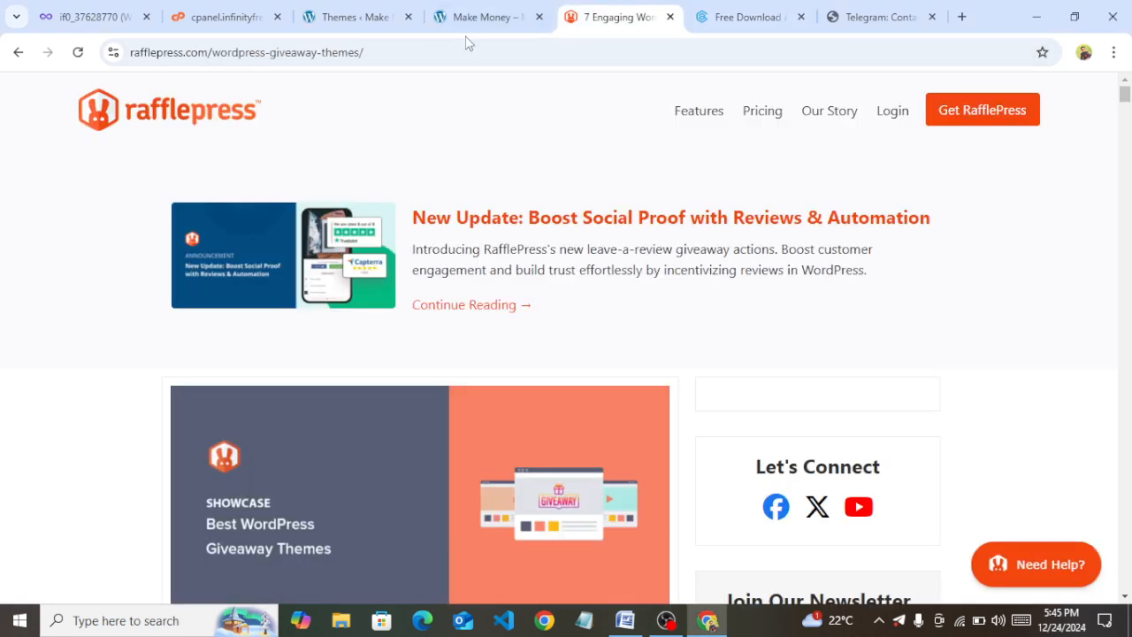
Step: Return to Google's 'appyn wordpress theme free download' results after checking the Telegram and GPLAstra tabs
left_click(18, 53)
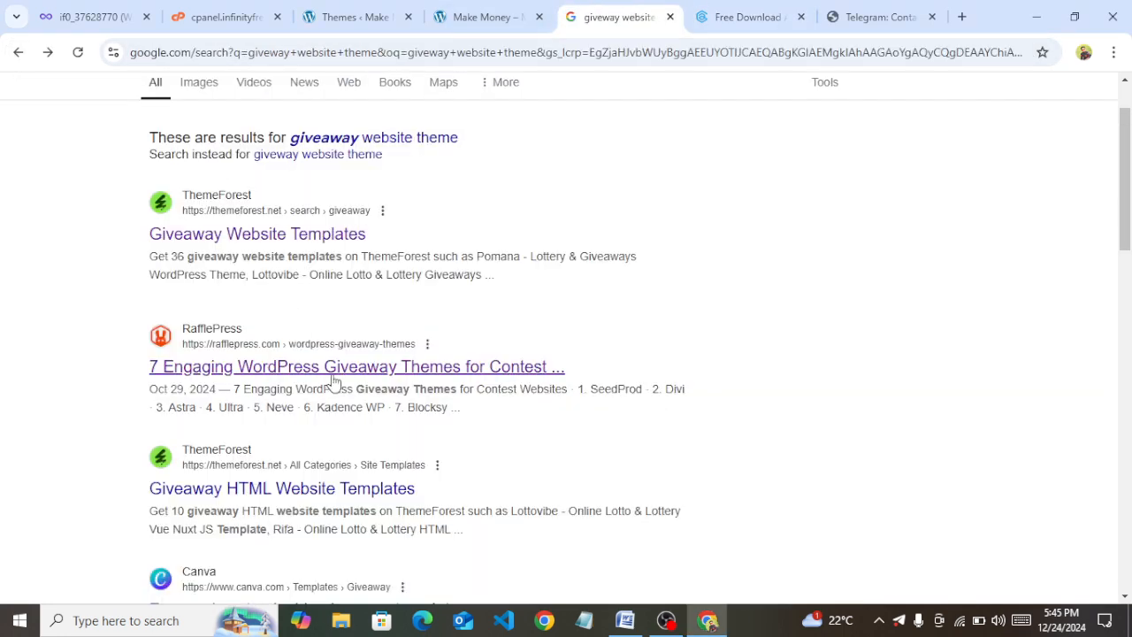
scroll(332, 380, "down", 2)
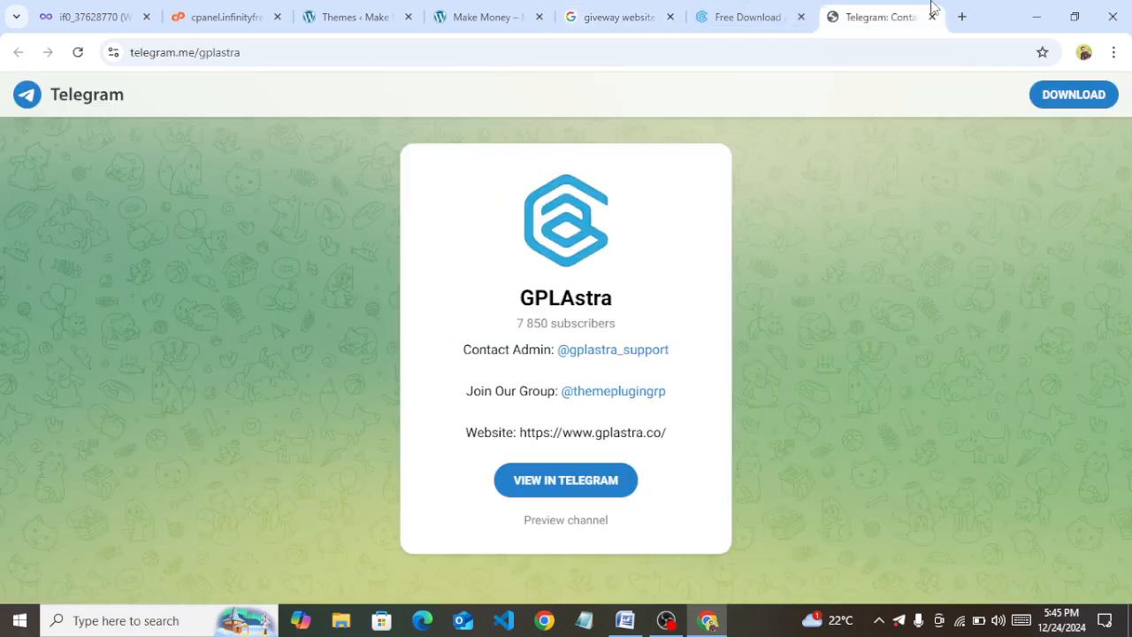
left_click(880, 16)
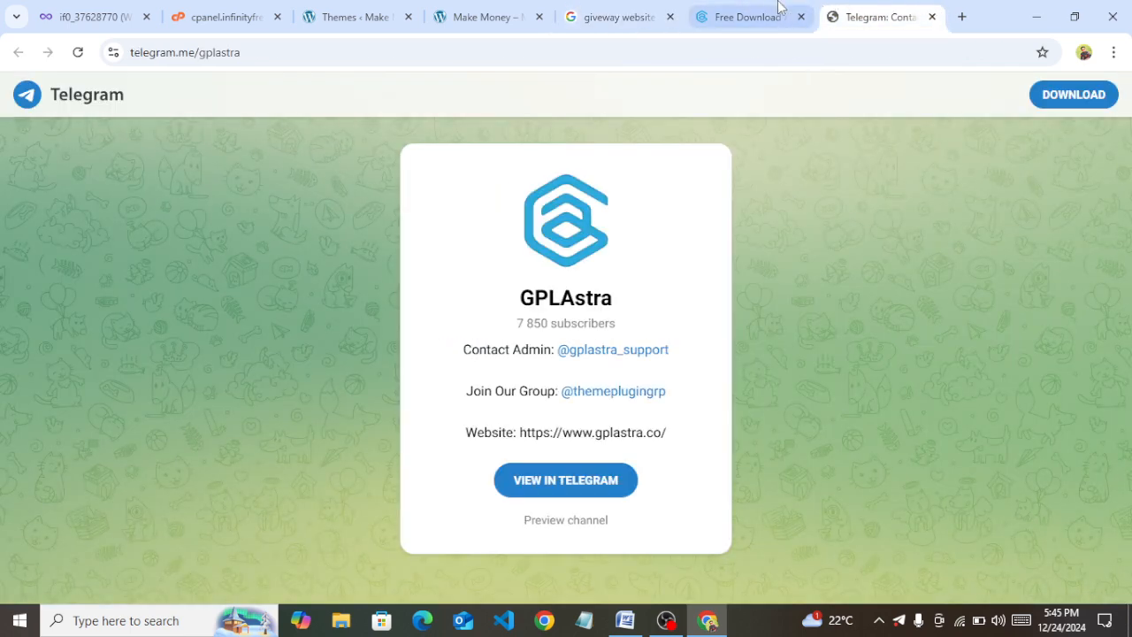
left_click(778, 7)
left_click(880, 16)
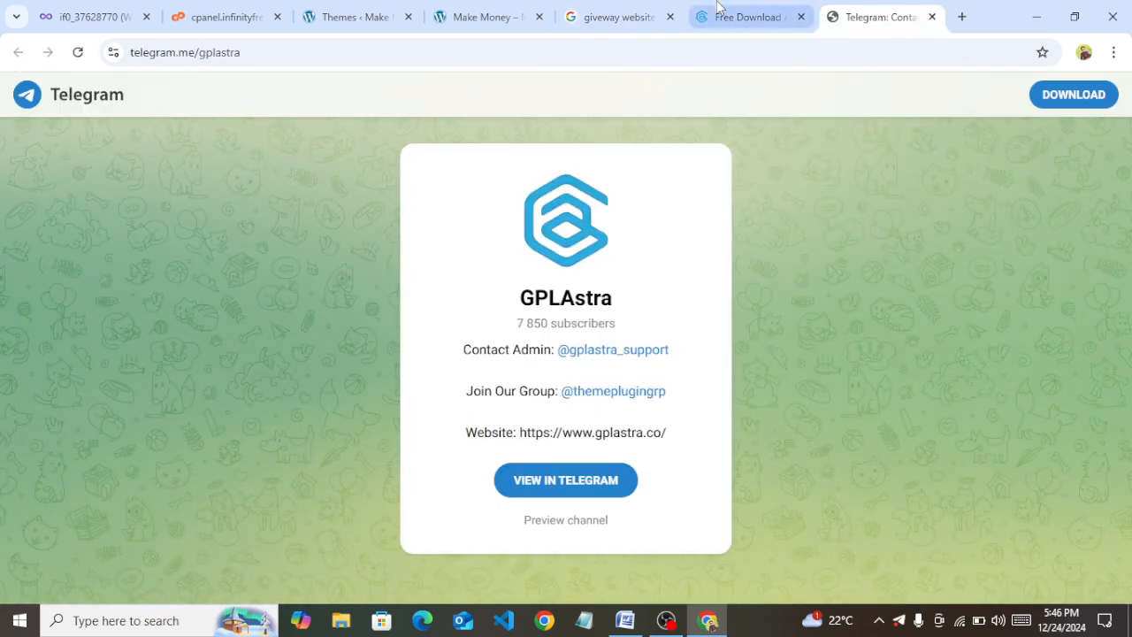
left_click(748, 16)
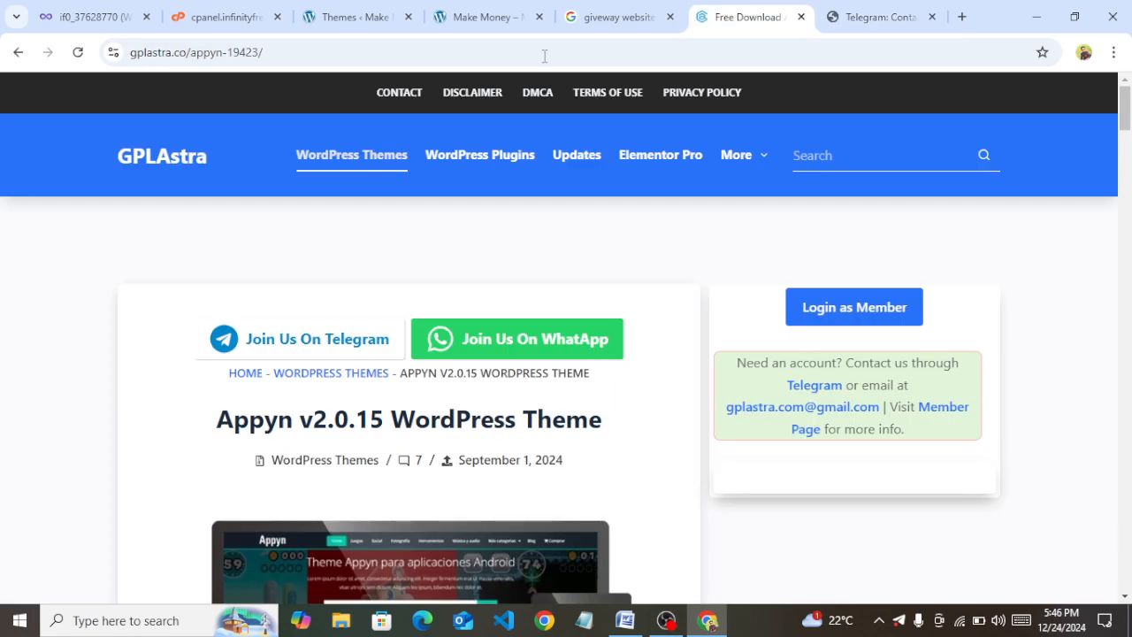
left_click(14, 52)
scroll(415, 336, "down", 2)
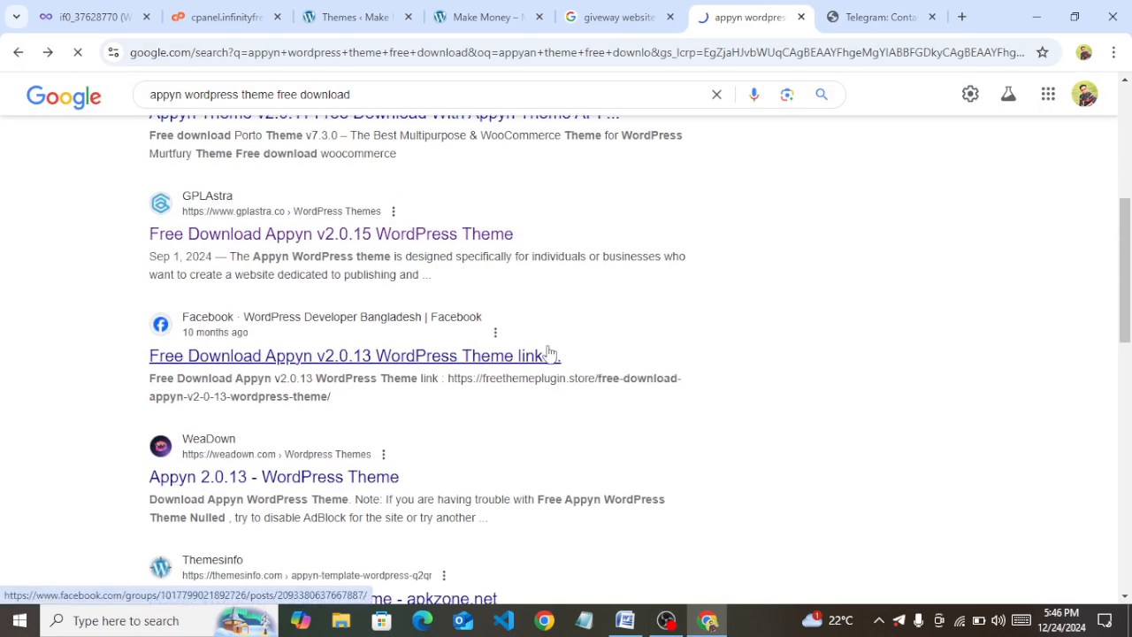
Step: Follow the Facebook post's freethemeplugin.store link to appyn-theme-v2.0.13.zip on Google Drive
left_click(549, 354)
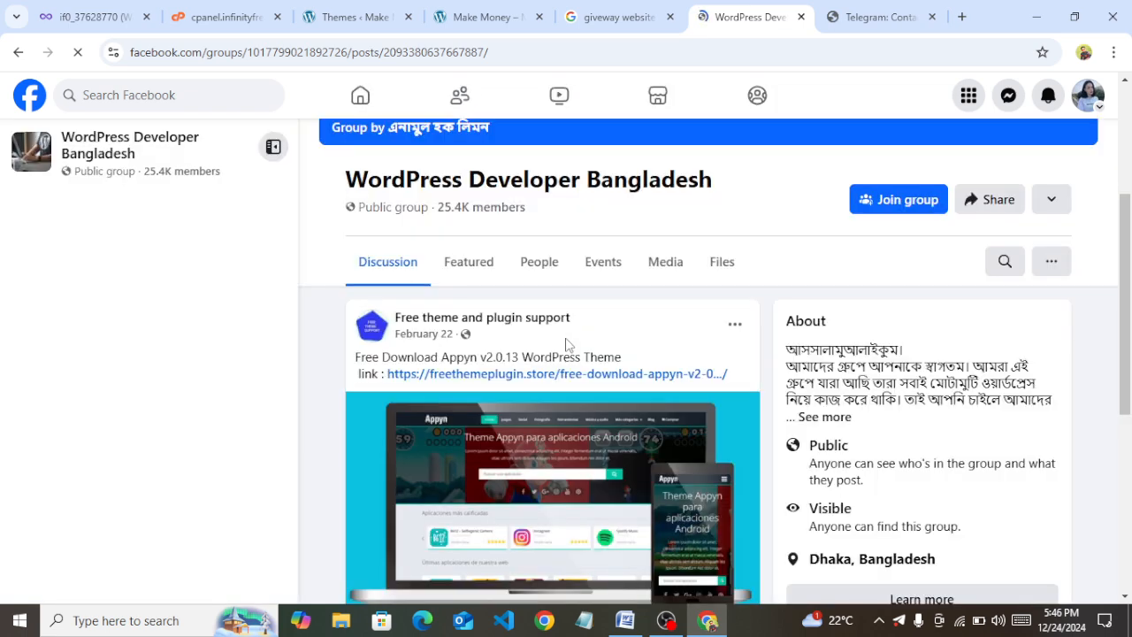
left_click(561, 374)
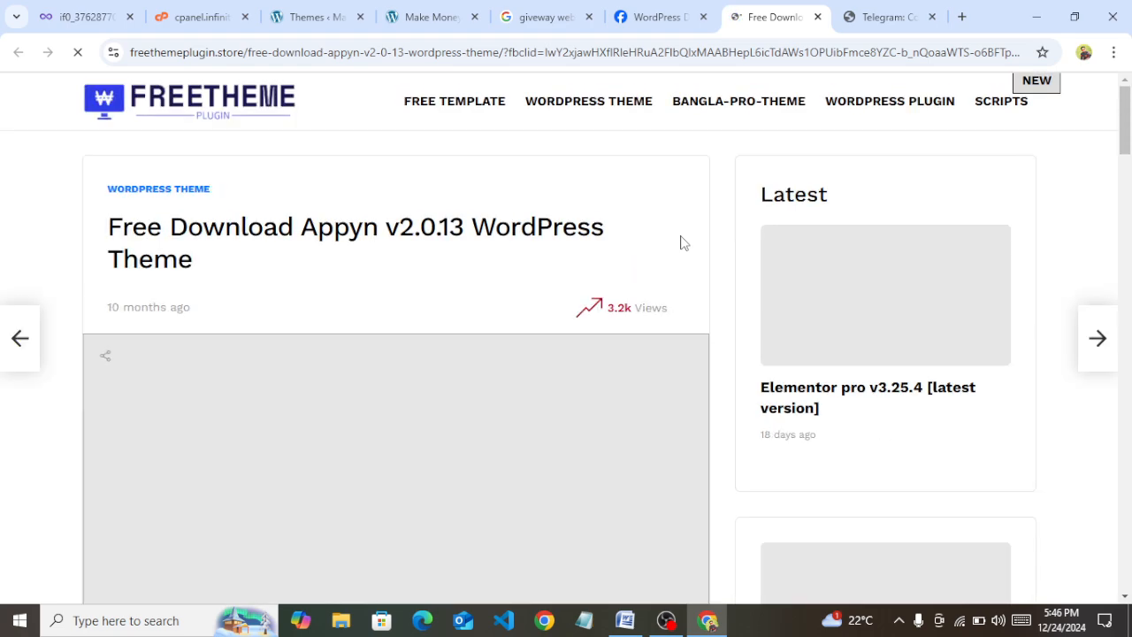
scroll(396, 412, "down", 3)
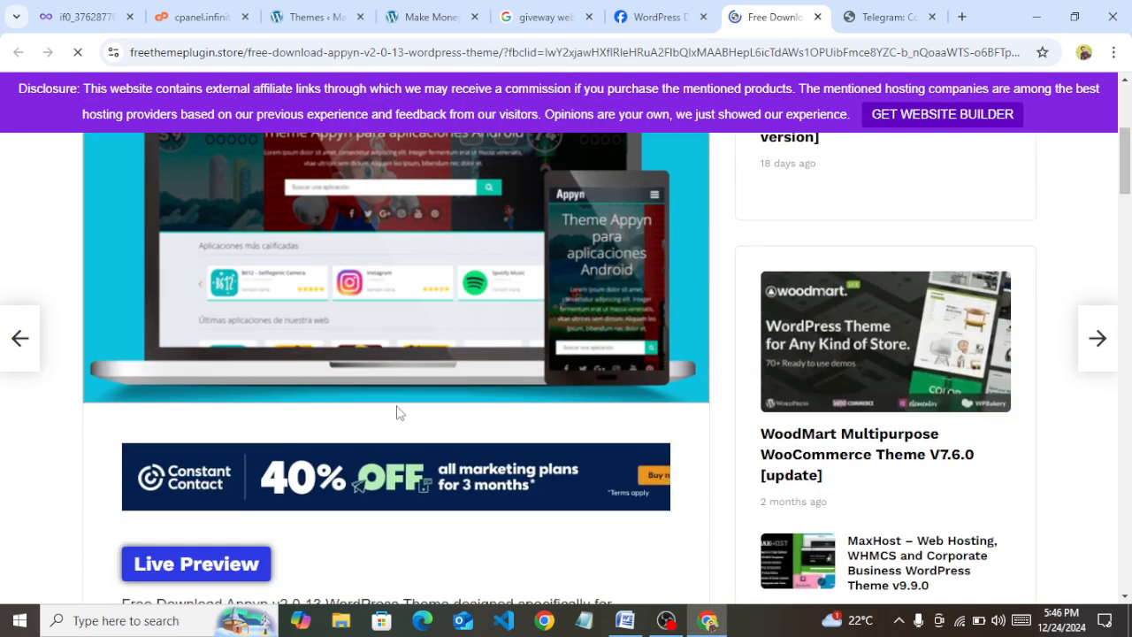
scroll(396, 412, "down", 3)
scroll(339, 466, "down", 4)
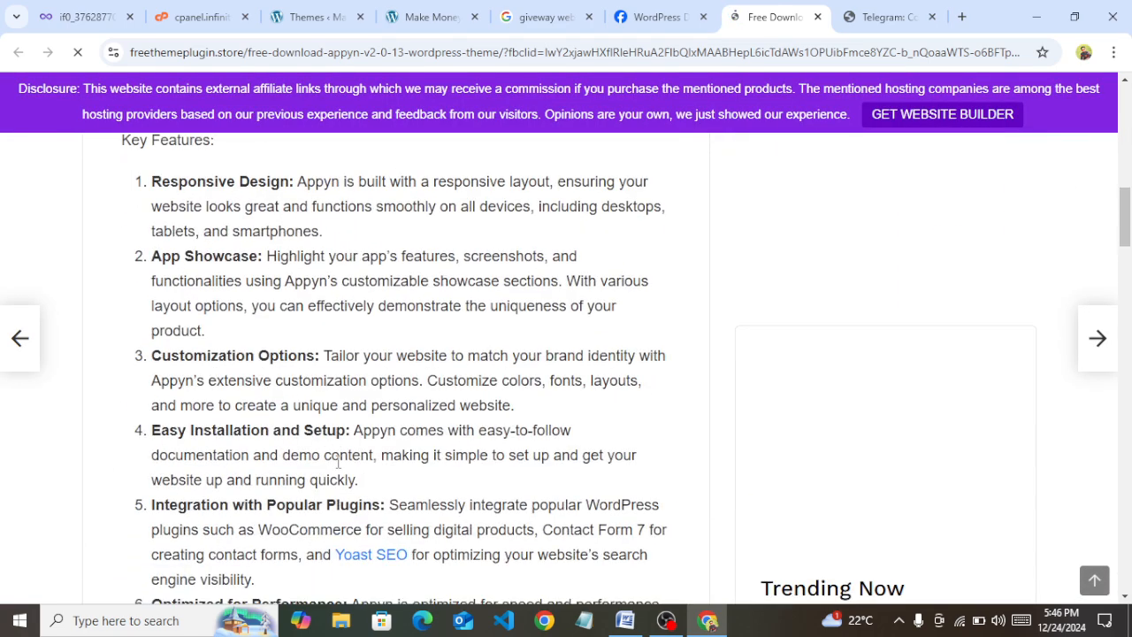
scroll(339, 463, "down", 5)
left_click(423, 361)
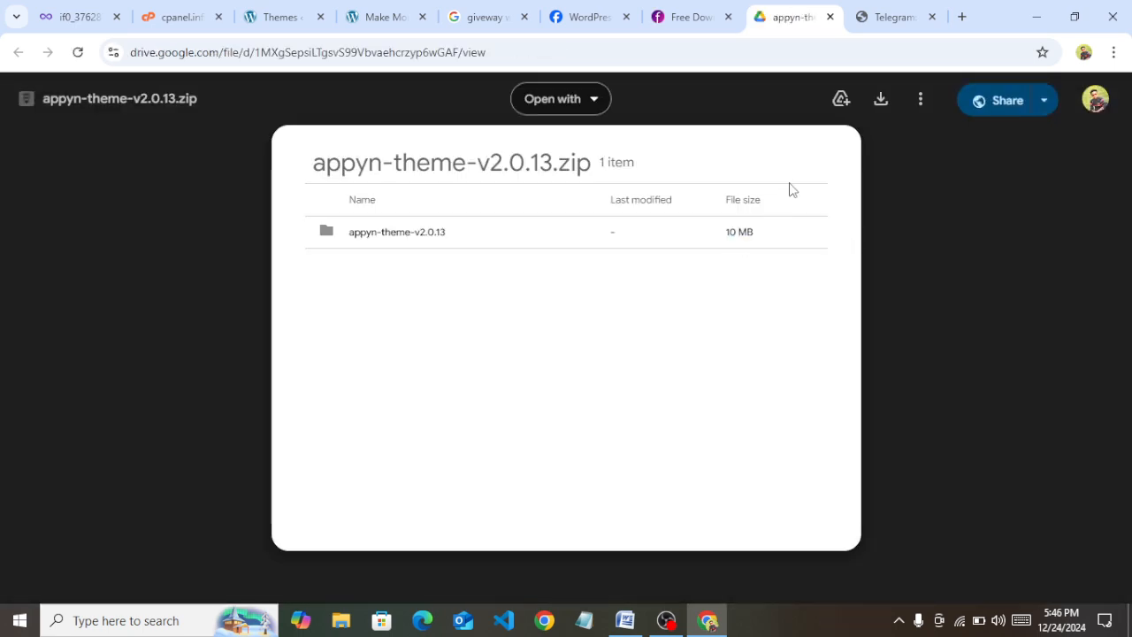
Step: Start downloading appyn-theme-v2.0.13.zip from Drive, then clear the Drive tab's address bar
left_click(882, 99)
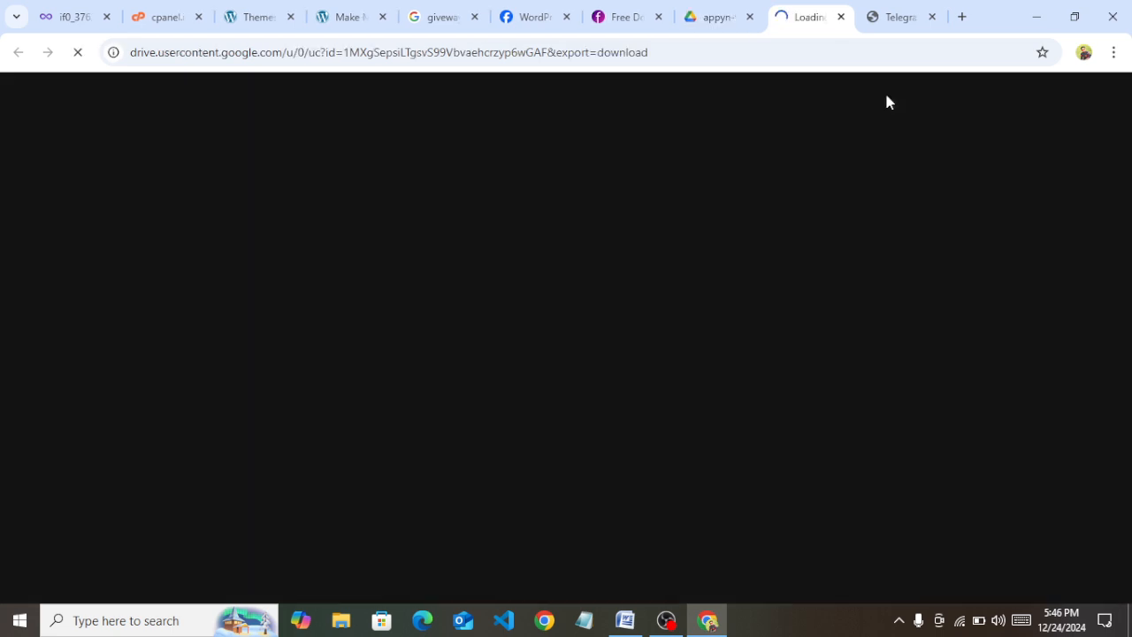
left_click(741, 26)
key("ctrl+l")
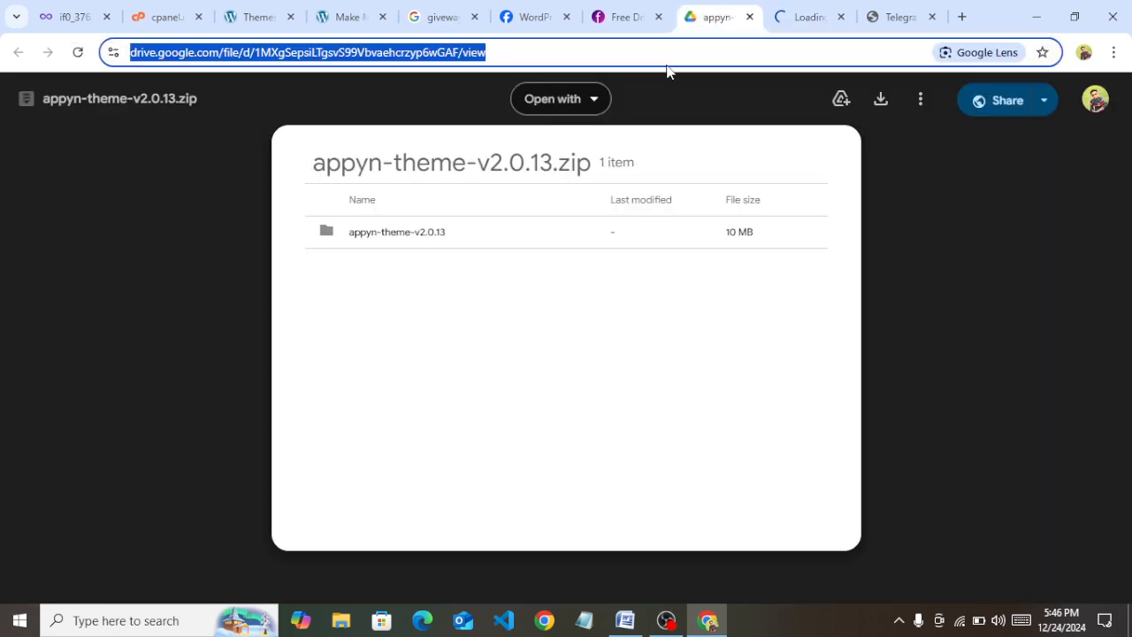
key("BackSpace")
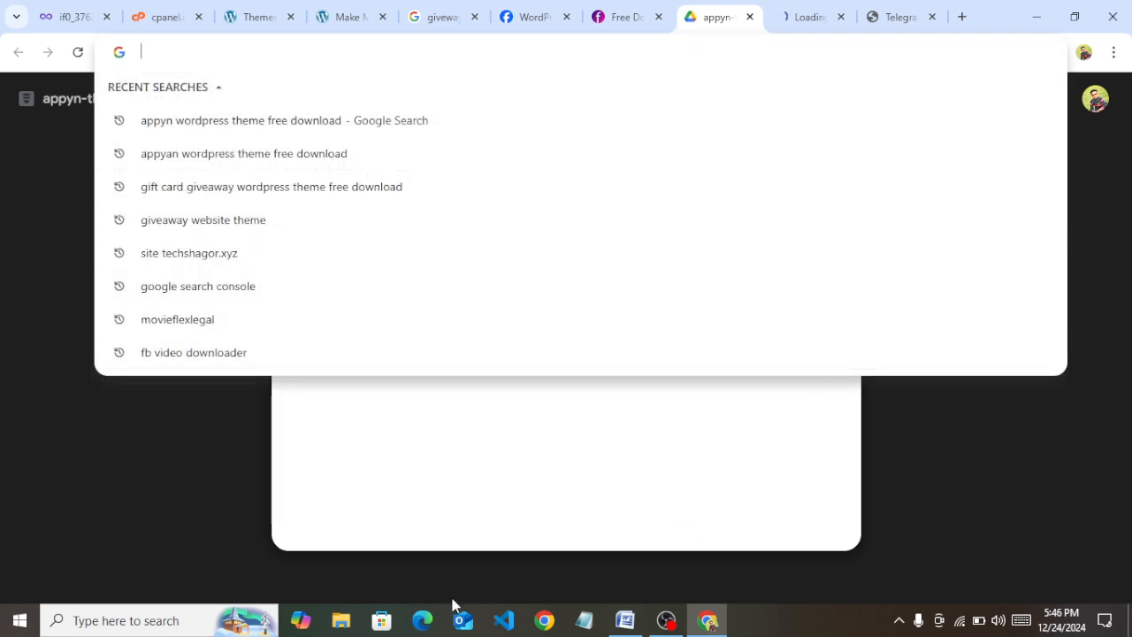
Step: Load facebook.com in a new Chrome window under another profile, then return to the Drive preview window
left_click(545, 620)
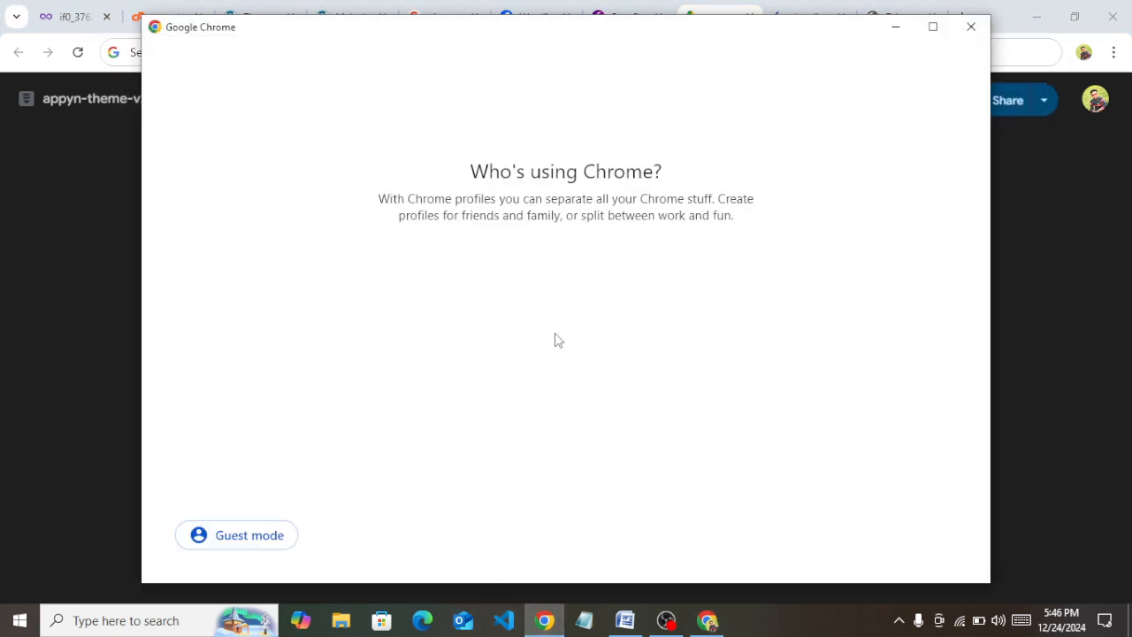
scroll(366, 425, "down", 1)
left_click(367, 425)
type("f")
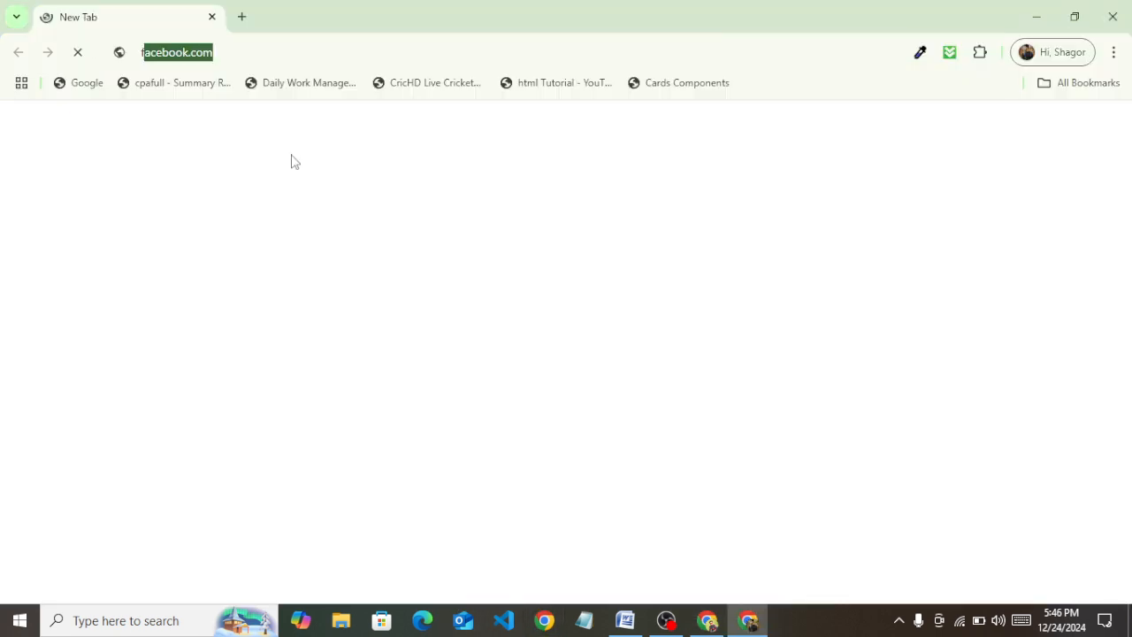
key("Return")
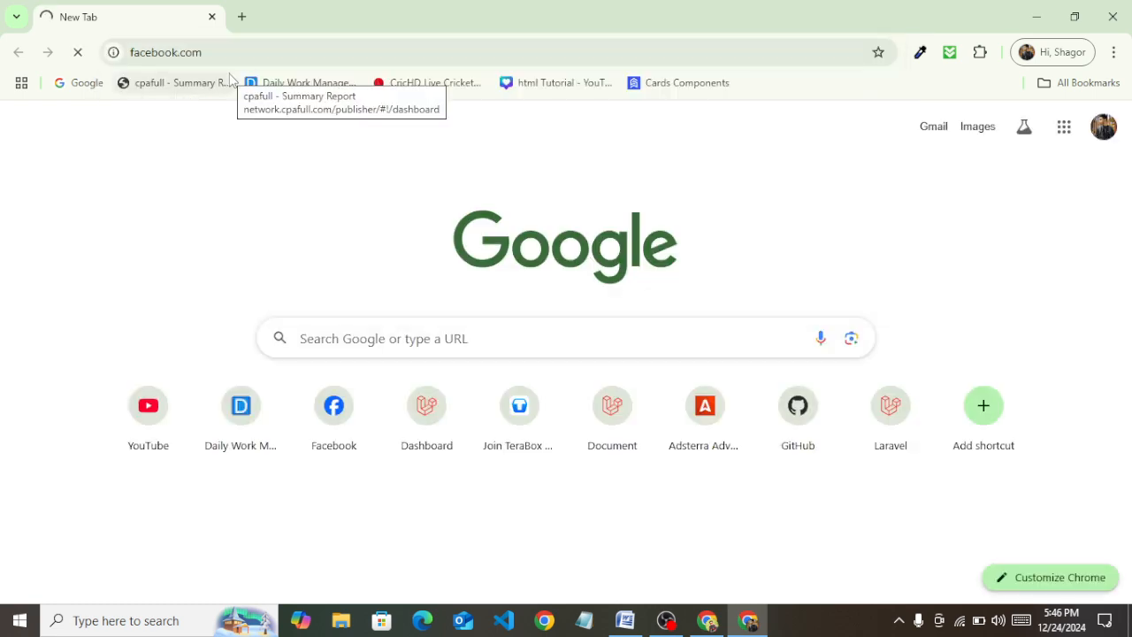
left_click(715, 628)
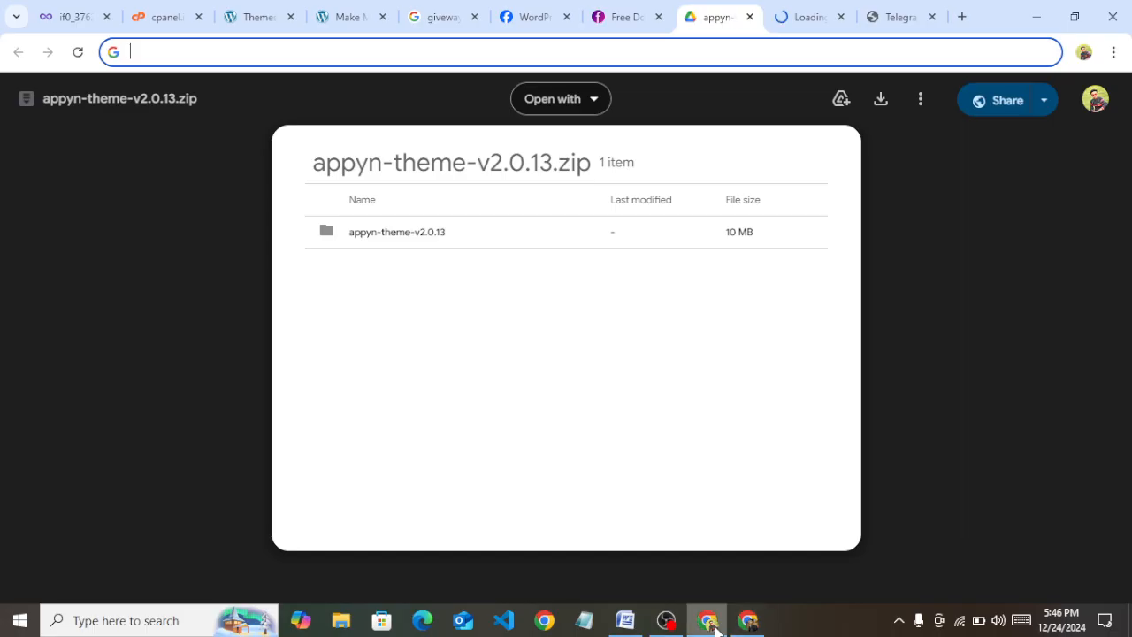
Step: Check the appyn-theme-v2.0.13 folder inside the zip, then download appyn-theme-v2.0.13.zip despite the virus-scan warning
left_click(882, 100)
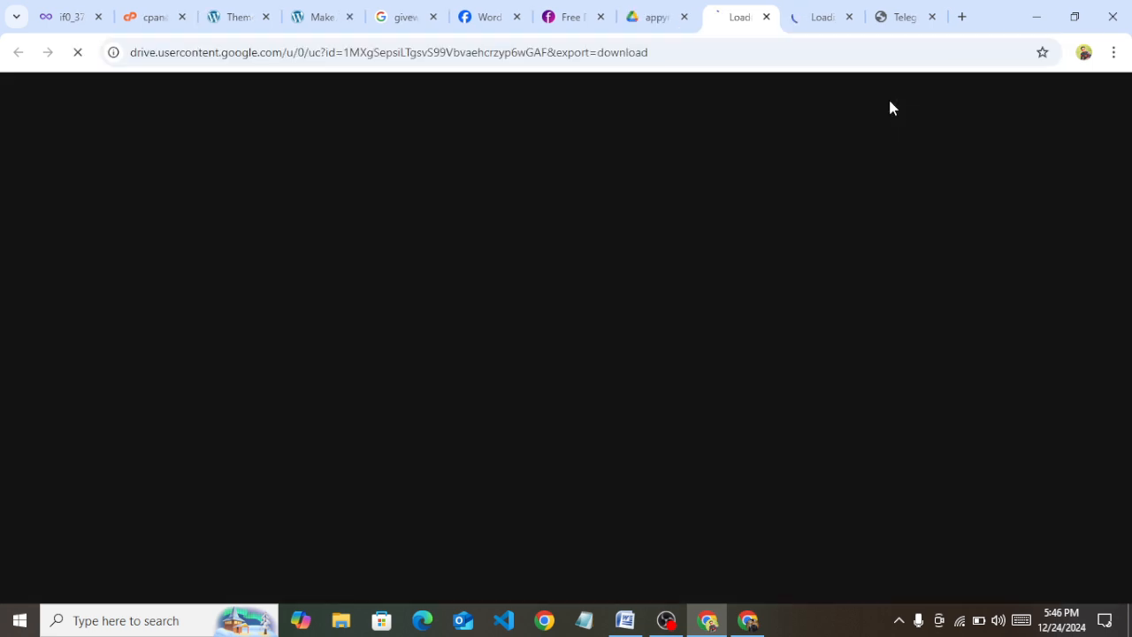
left_click(824, 17)
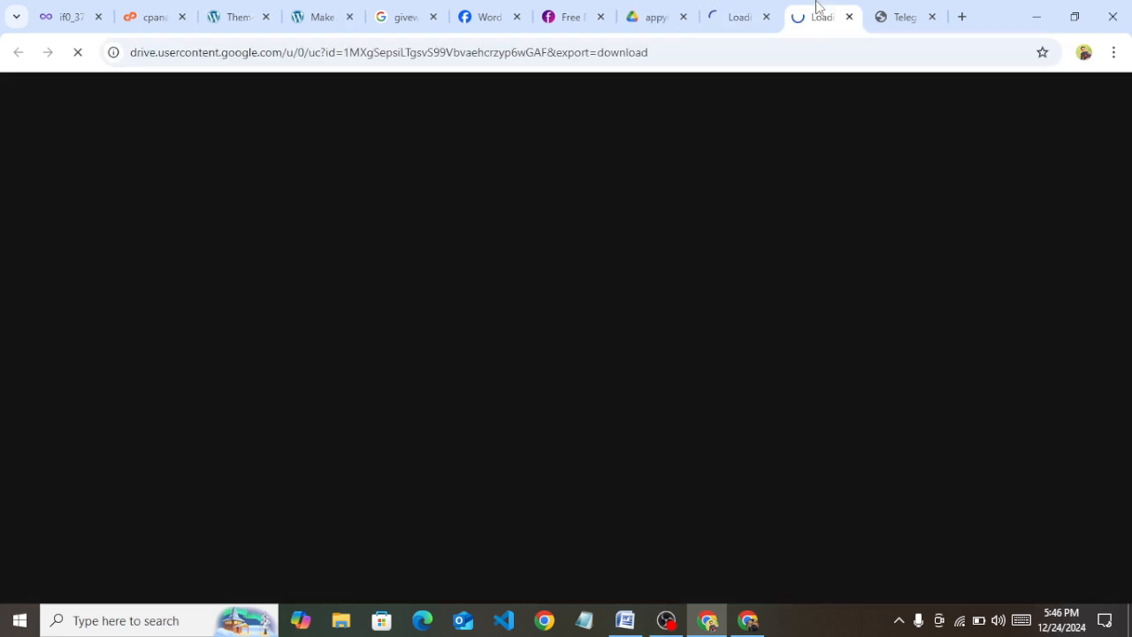
left_click(651, 13)
left_click(417, 232)
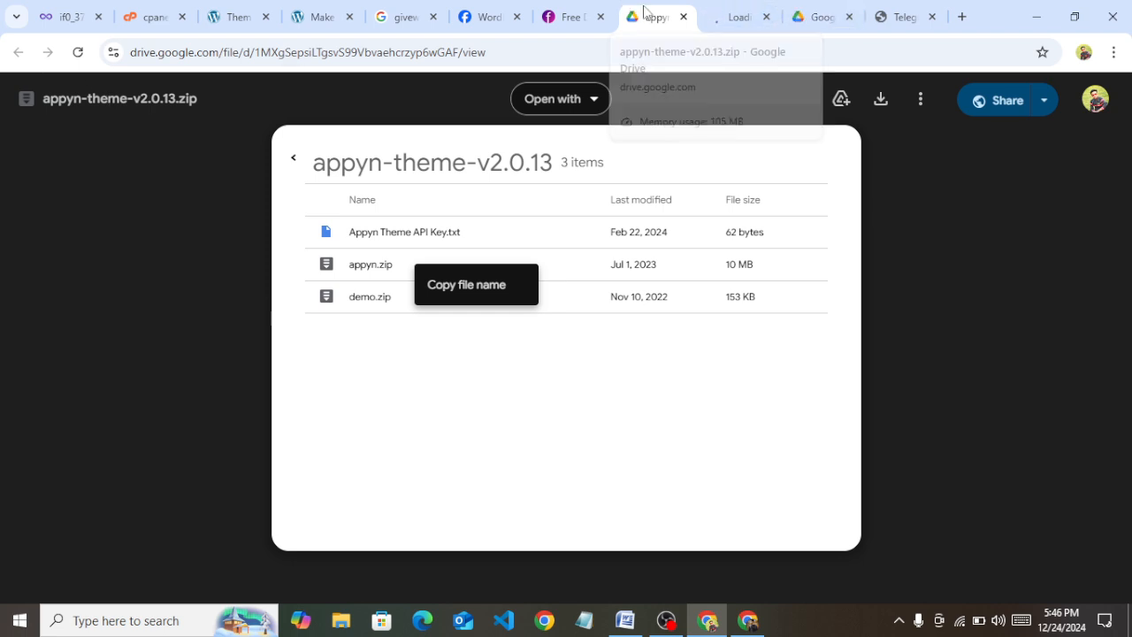
left_click(801, 15)
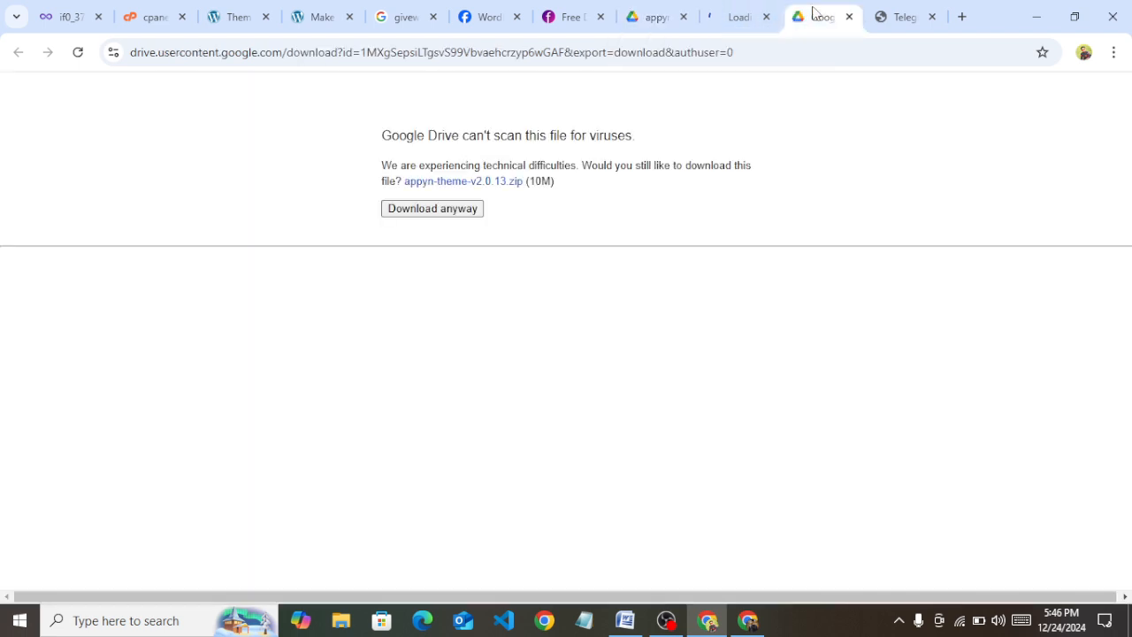
left_click(445, 211)
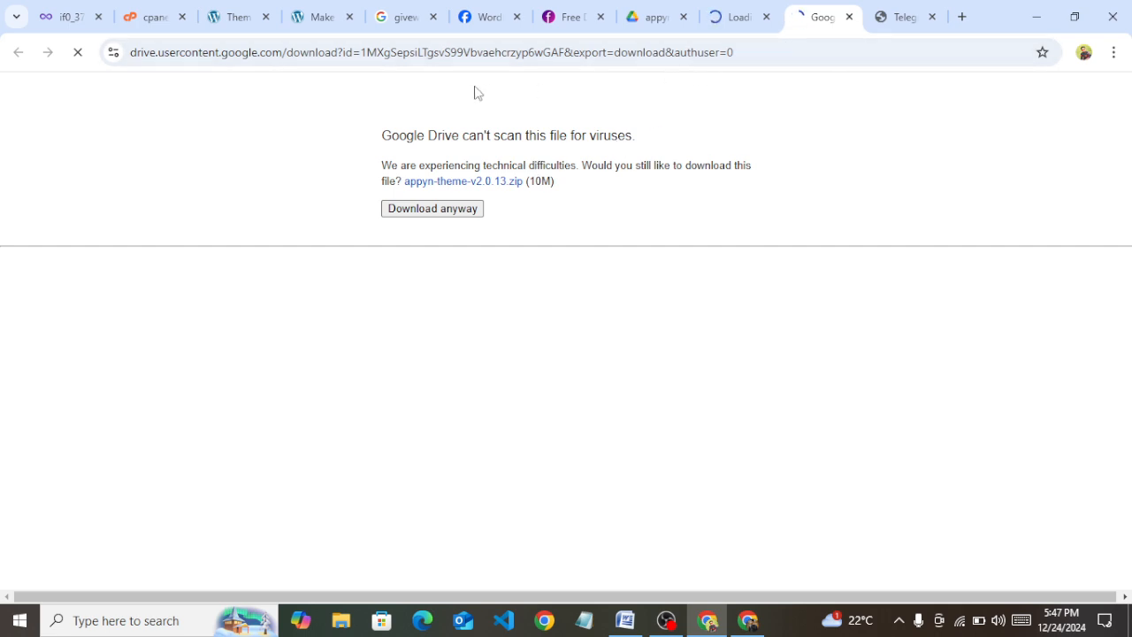
Step: Bring Facebook forward and look over notifications and the most recent chat
left_click(748, 619)
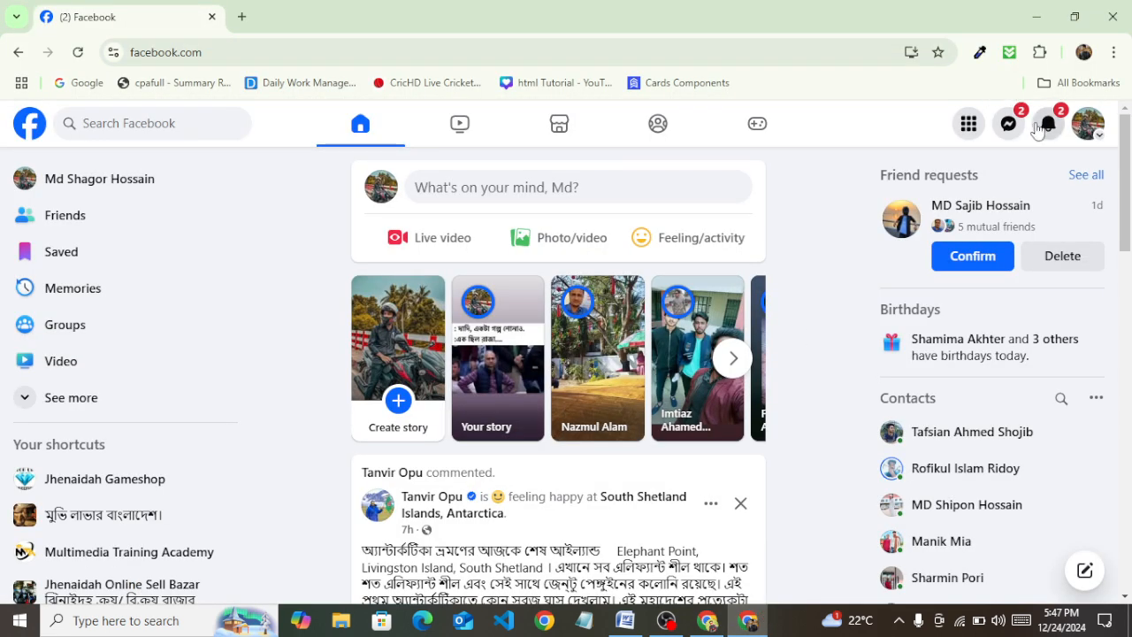
left_click(1039, 128)
left_click(1008, 123)
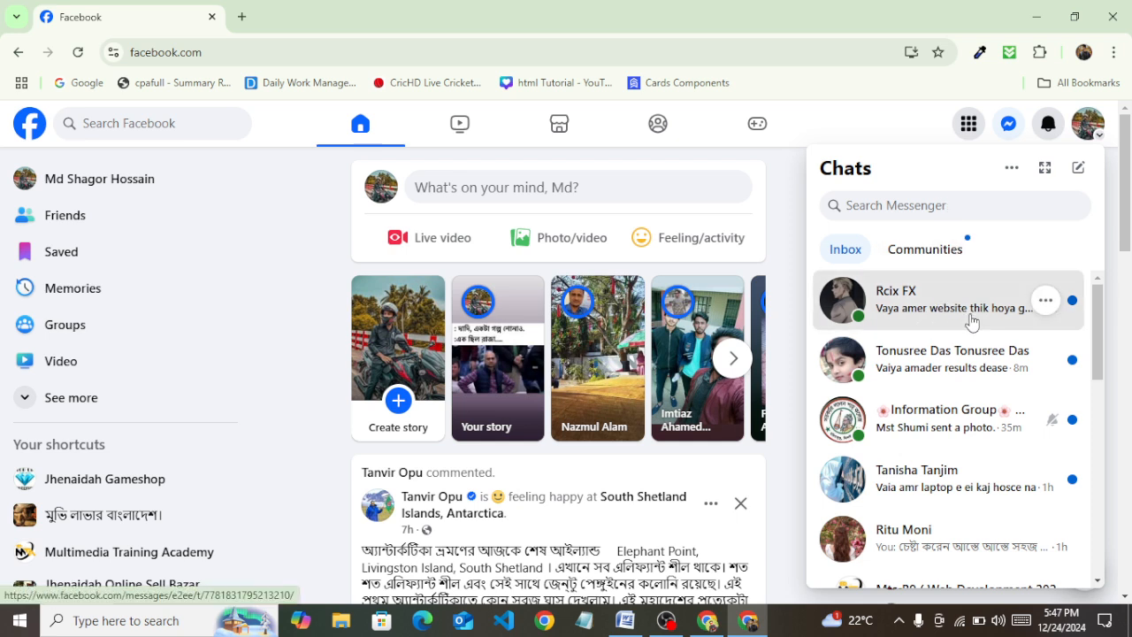
left_click(973, 321)
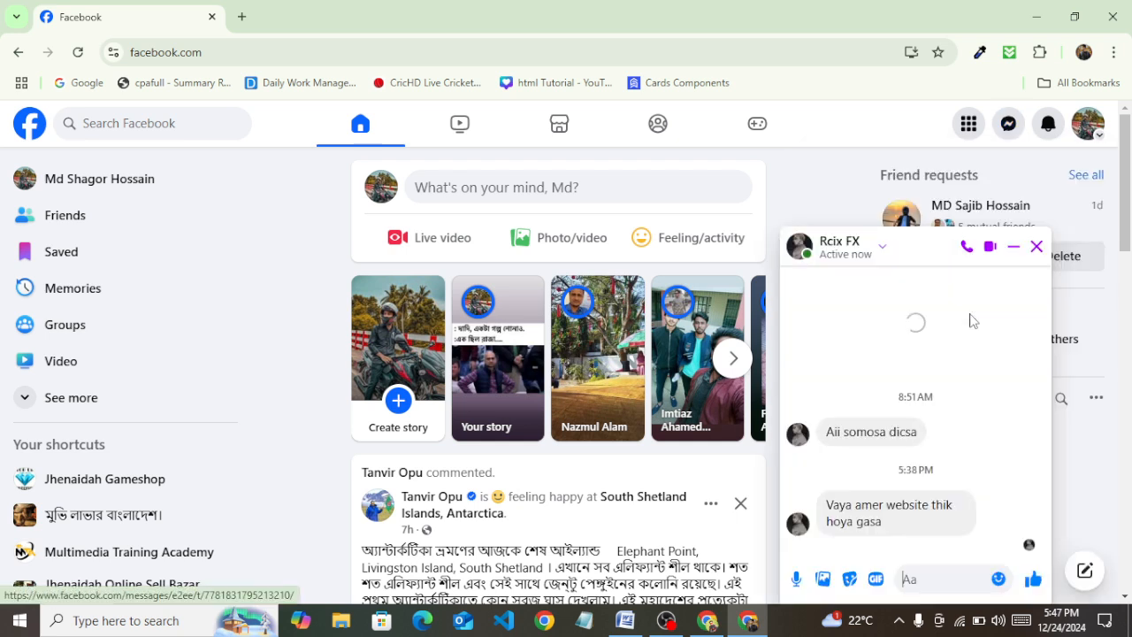
left_click(1036, 246)
left_click(1019, 122)
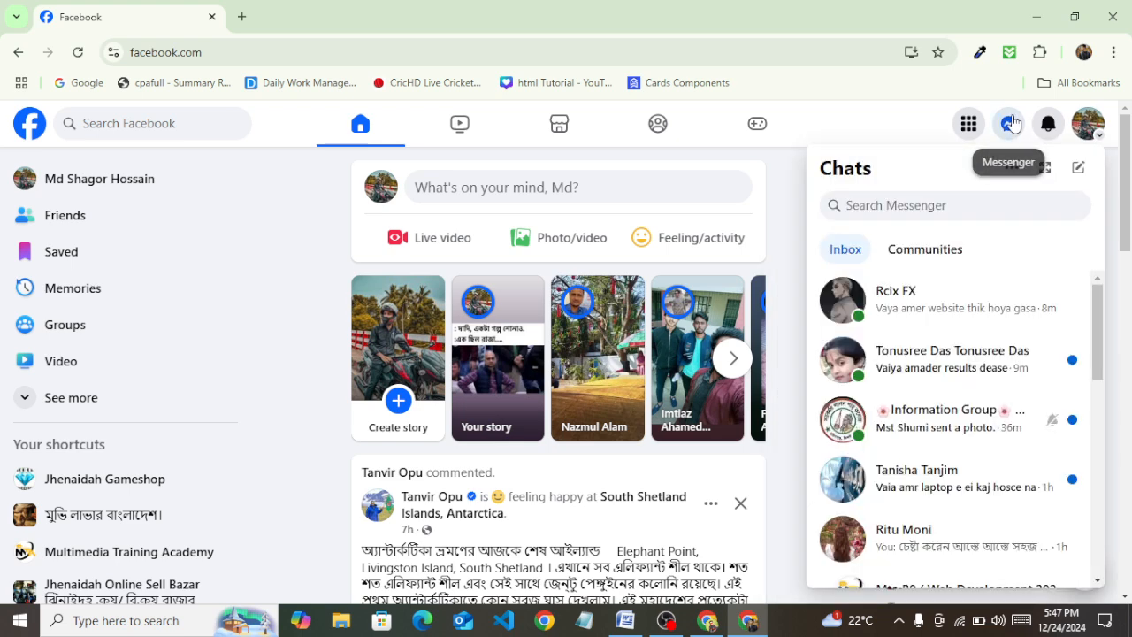
Step: Search chats for 'b9', open the Mta B9 group, and send the pasted Drive link
left_click(940, 203)
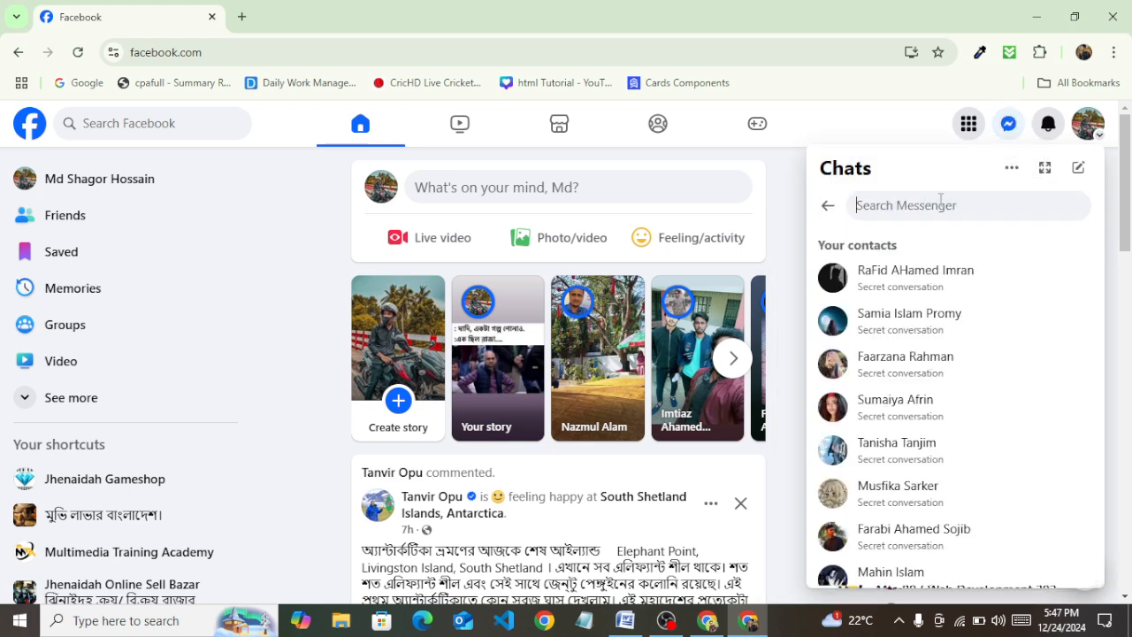
type("web")
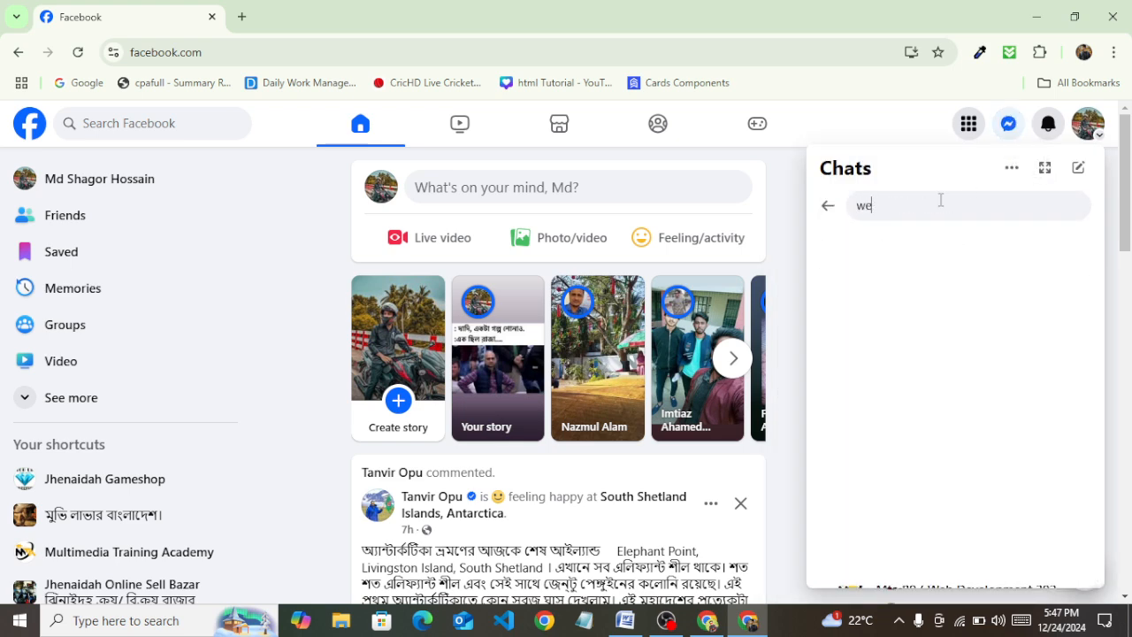
key("BackSpace")
key("BackSpace")
type("b")
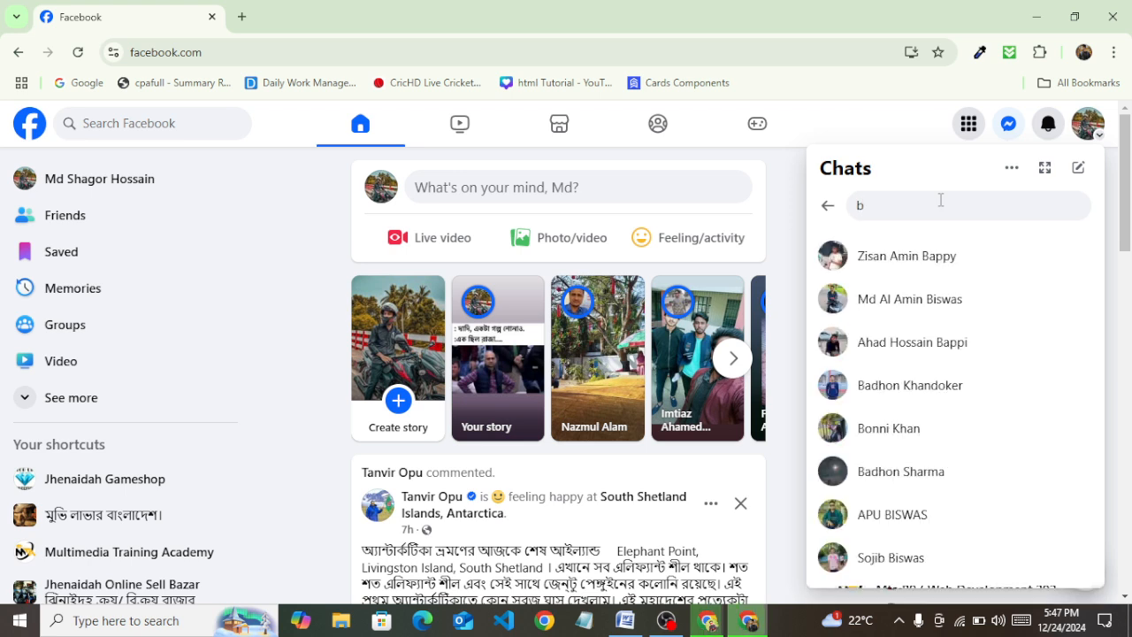
type("9")
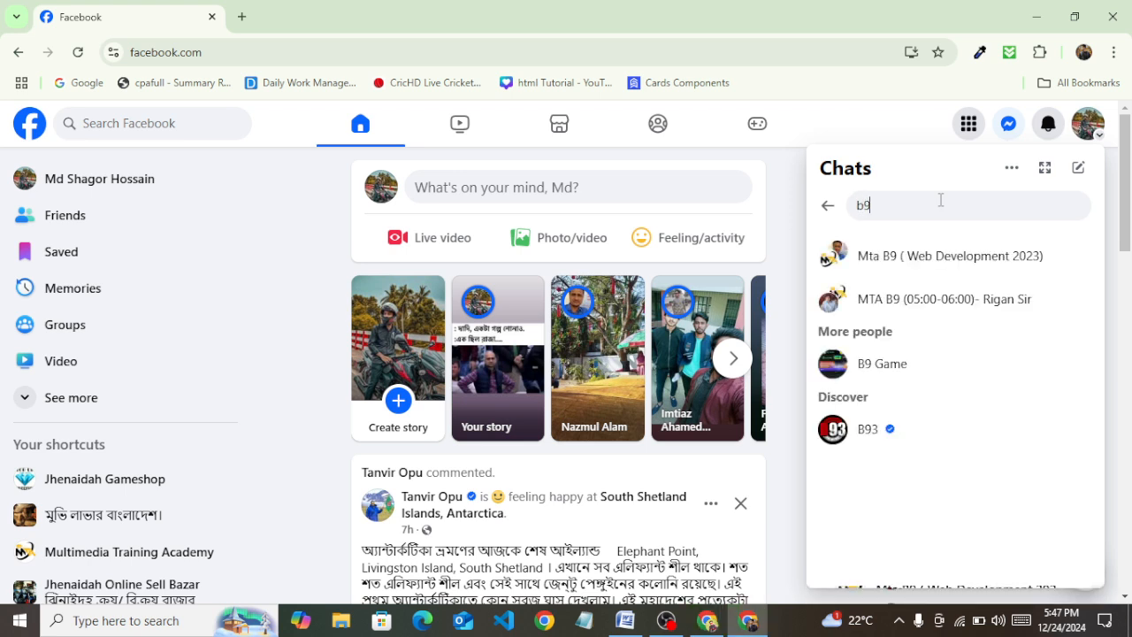
left_click(897, 255)
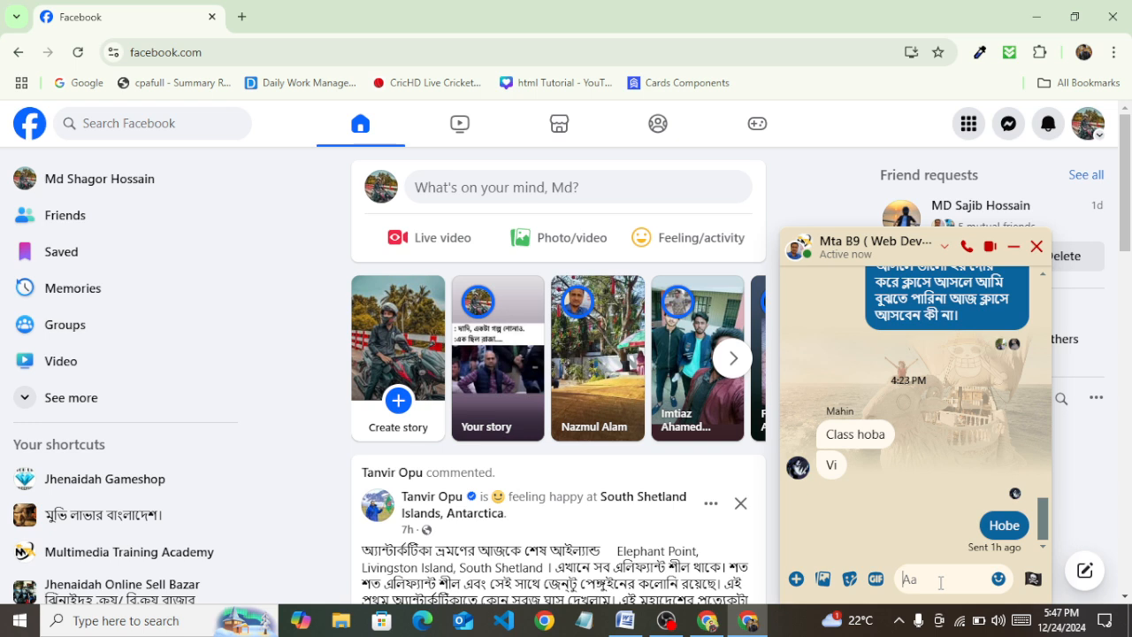
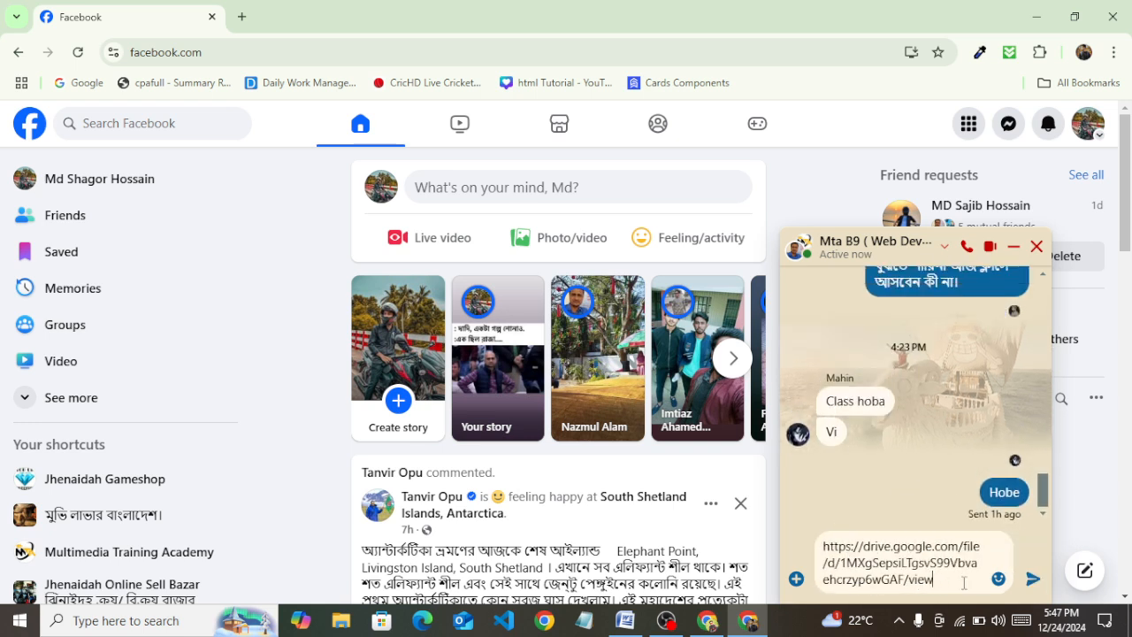
left_click(1035, 579)
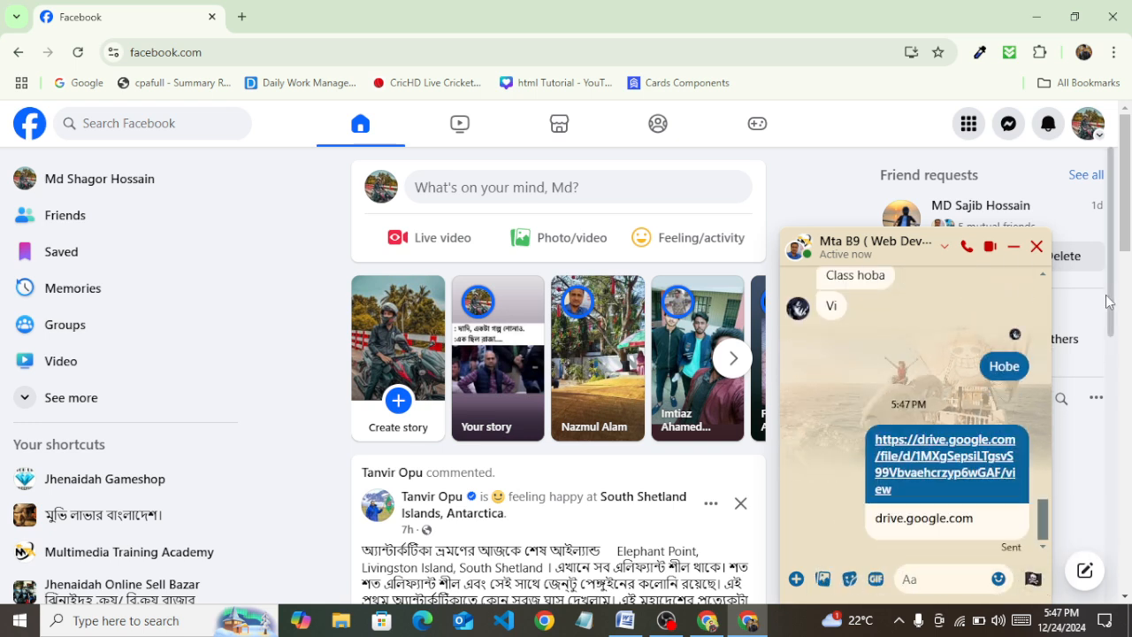
left_click(1037, 246)
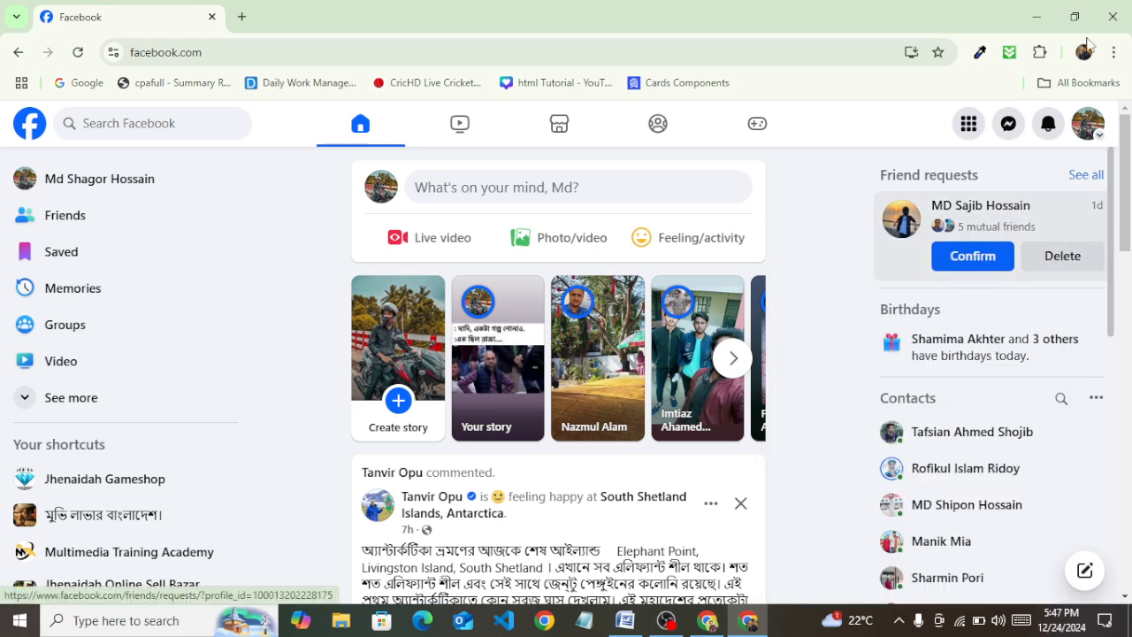
Step: Close Facebook, confirm the appyn-theme-v2.0.13.zip download on the Drive tab, and open File Explorer
left_click(1113, 16)
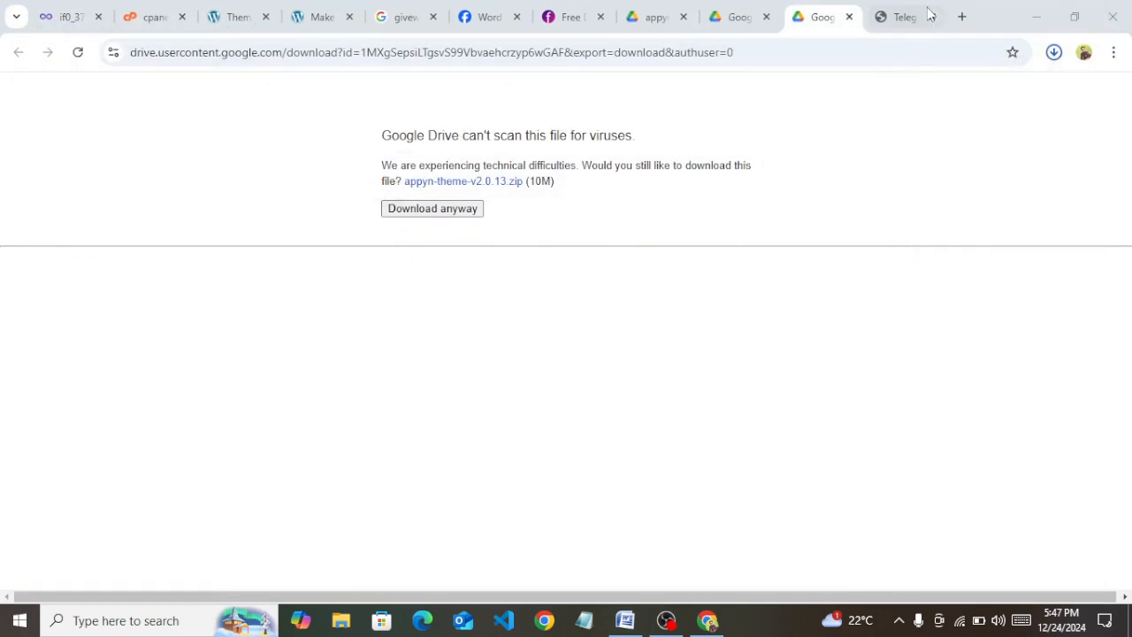
left_click(893, 16)
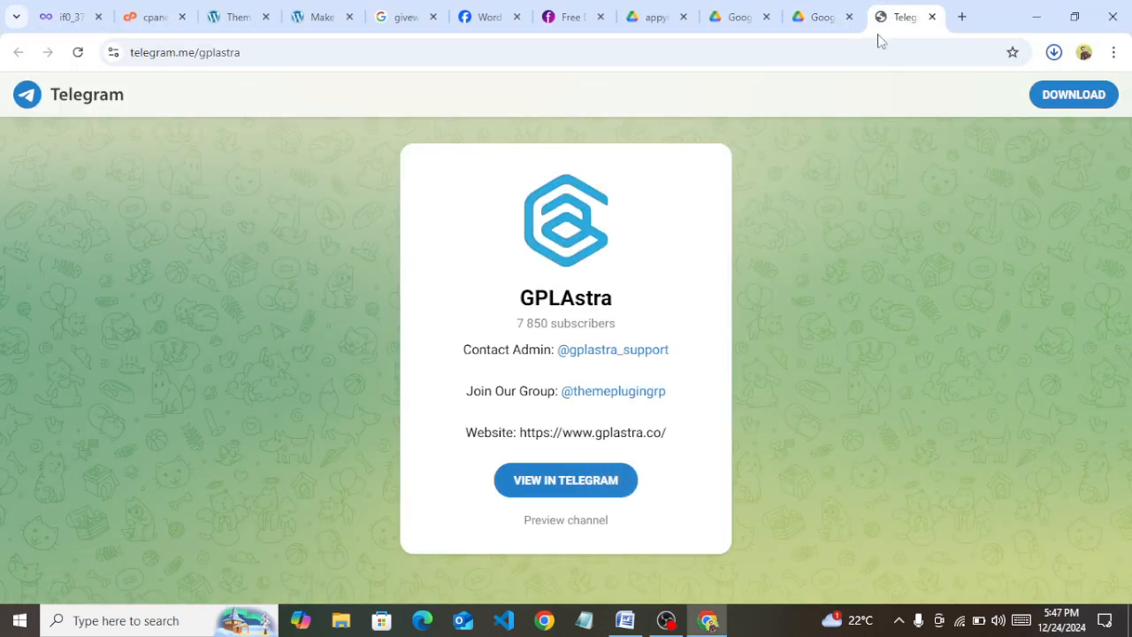
left_click(821, 16)
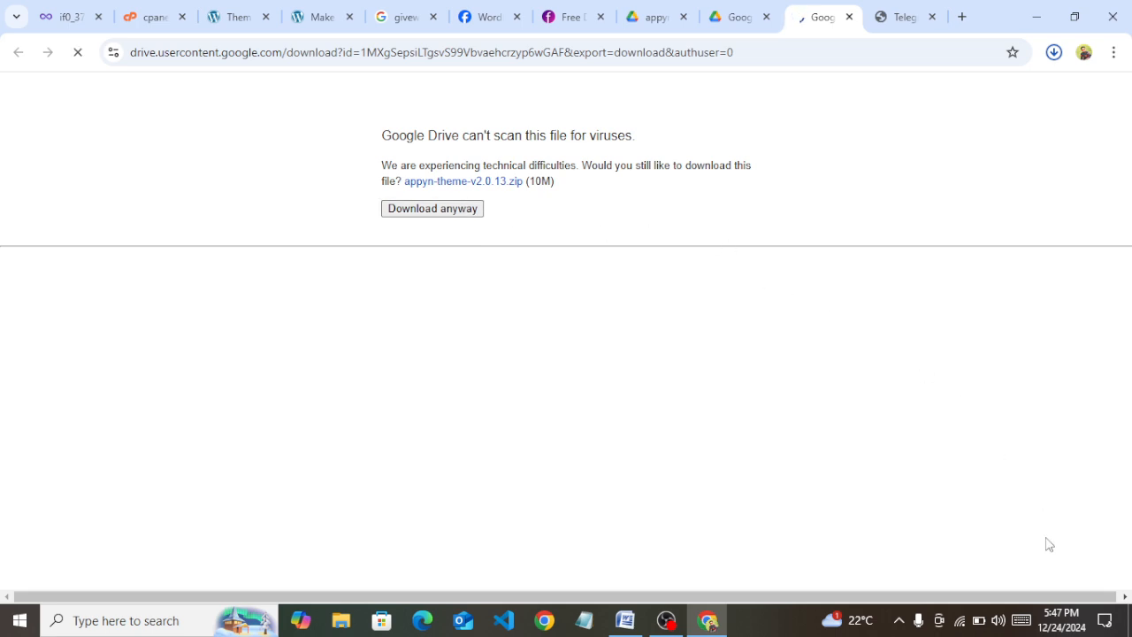
left_click(1054, 52)
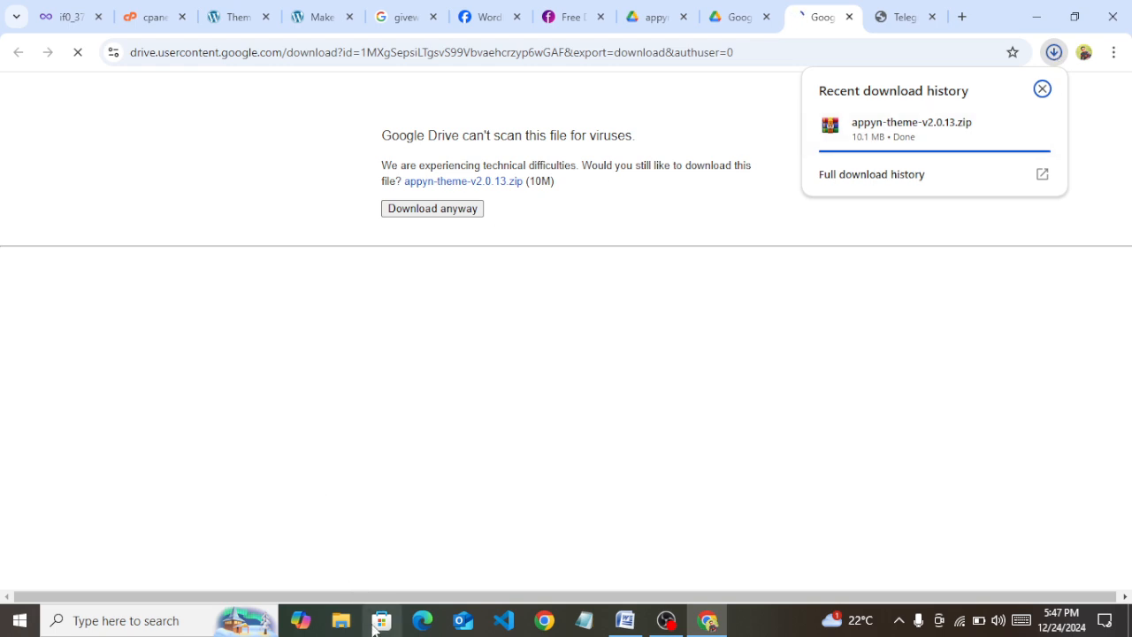
left_click(343, 623)
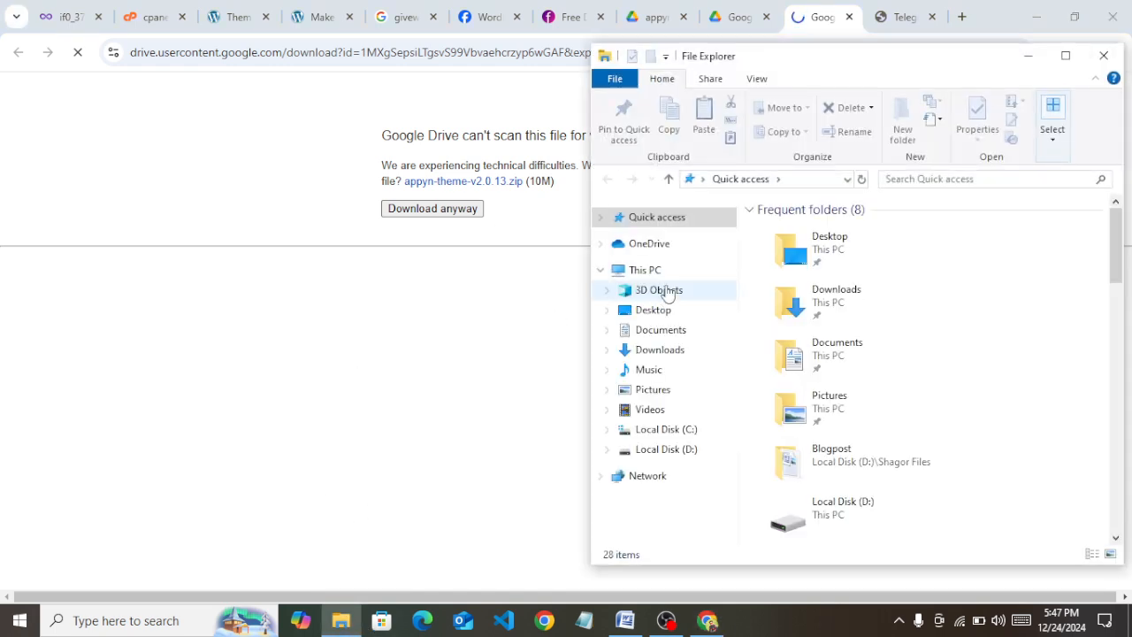
Step: Open appyn-theme-v2.0.13.zip from Downloads in WinRAR and browse its appyn-theme-v2.0.13 folder
left_click(671, 356)
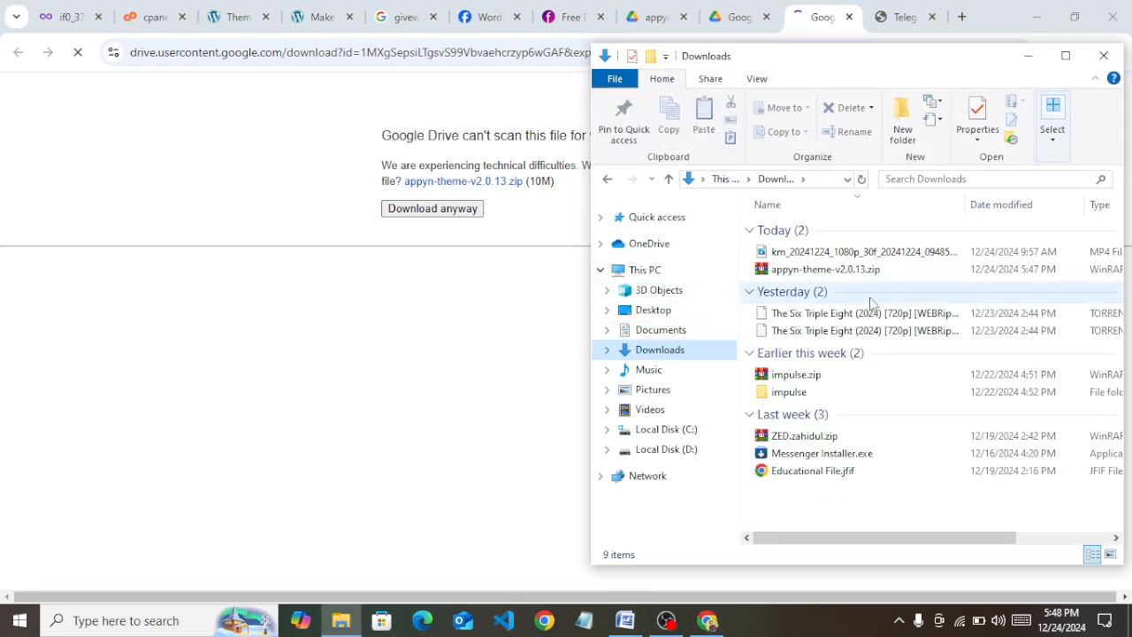
left_click(814, 272)
double_click(814, 273)
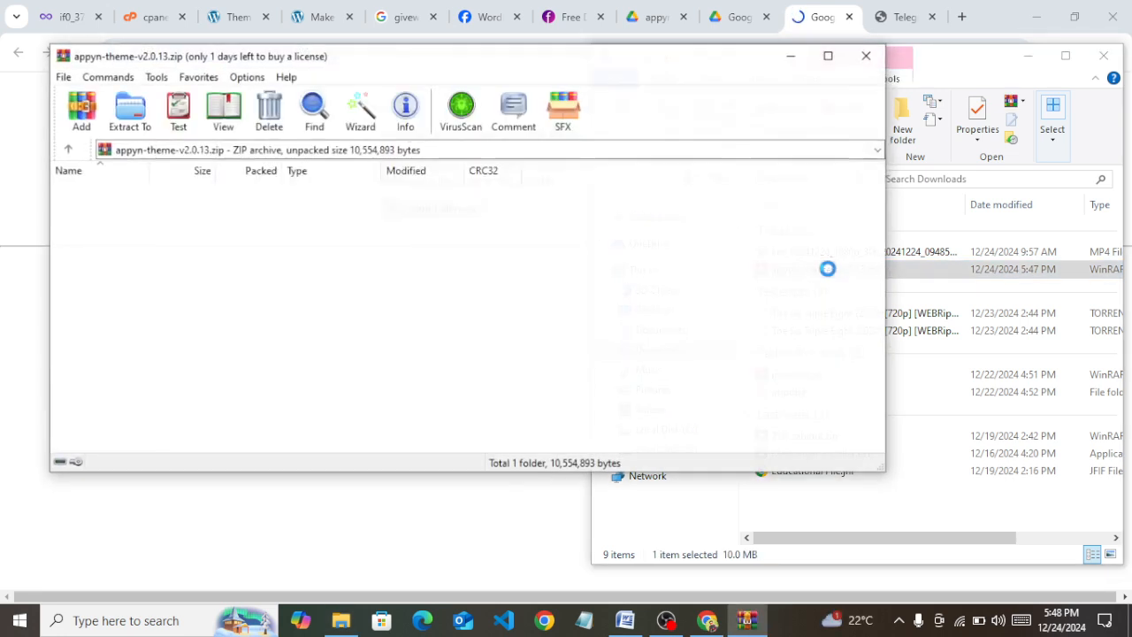
double_click(106, 204)
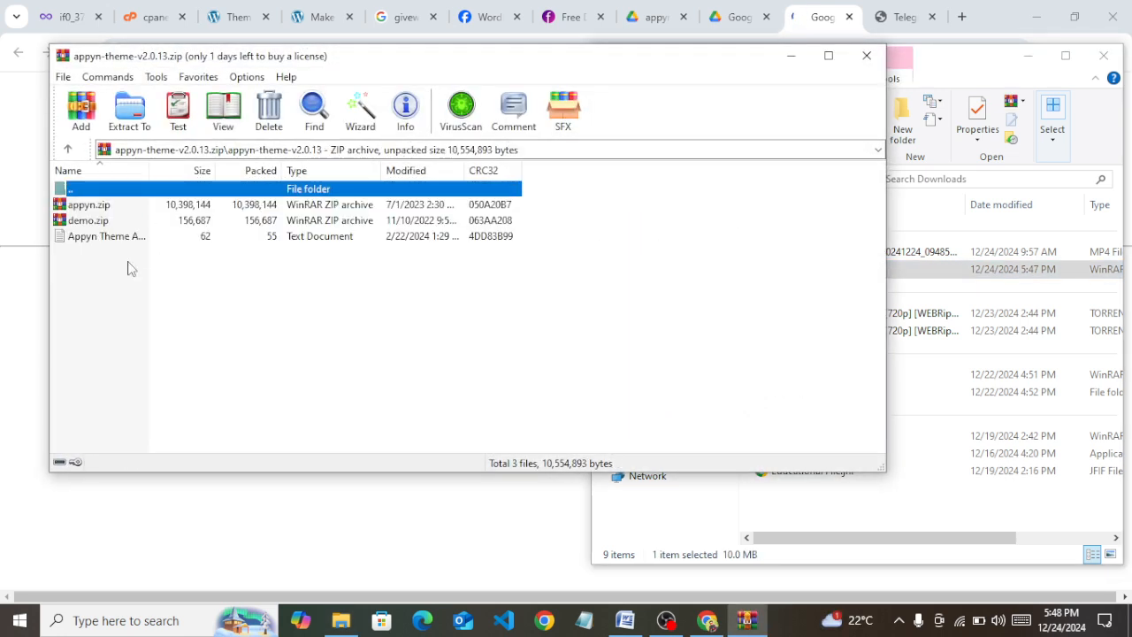
left_click(98, 206)
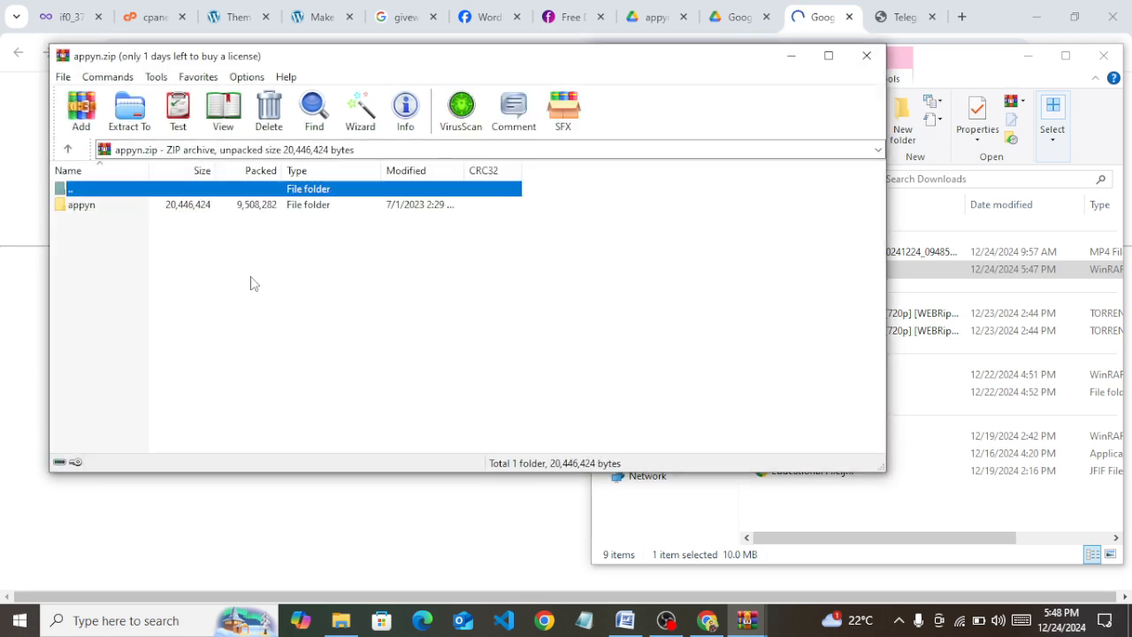
double_click(111, 211)
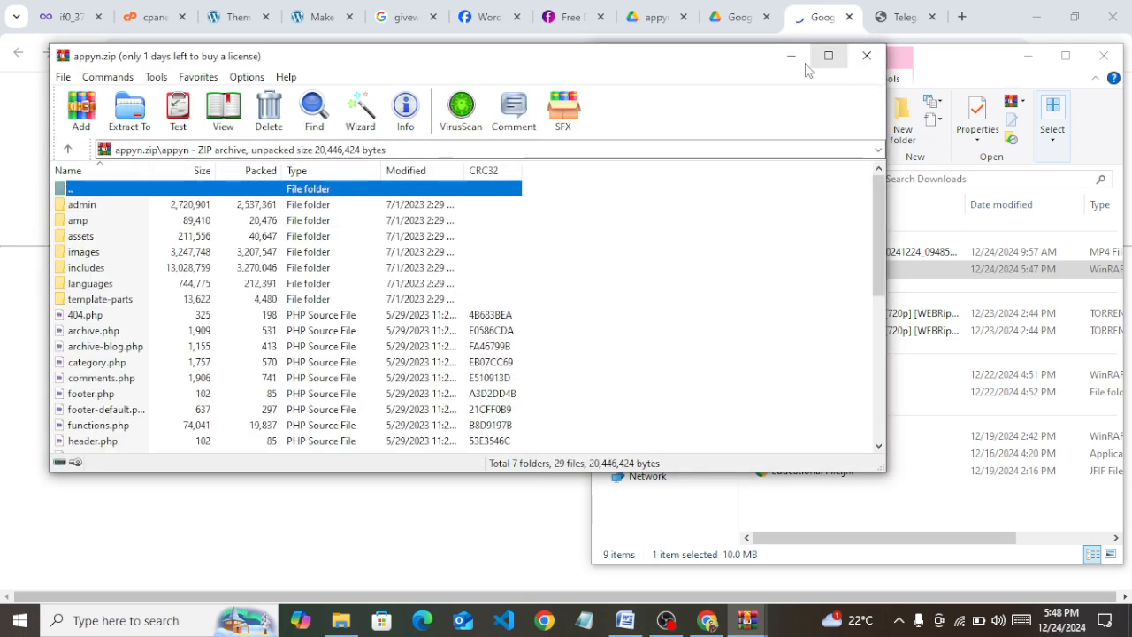
left_click(867, 56)
left_click(103, 293)
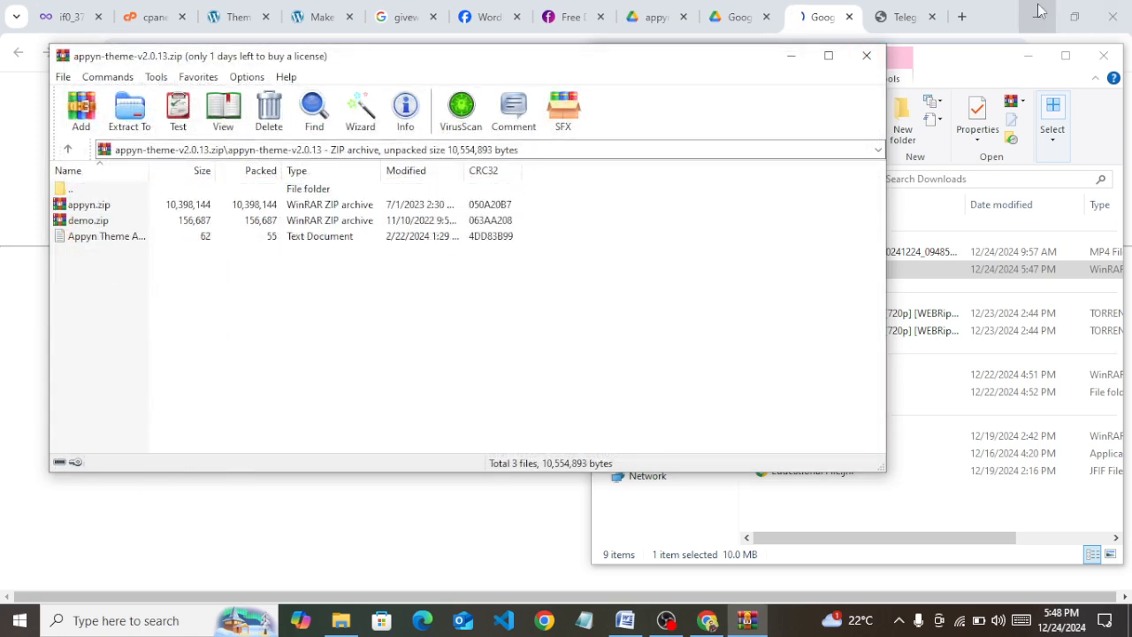
Step: Reopen the archive, drag appyn.zip onto the desktop, and close WinRAR
key("super+d")
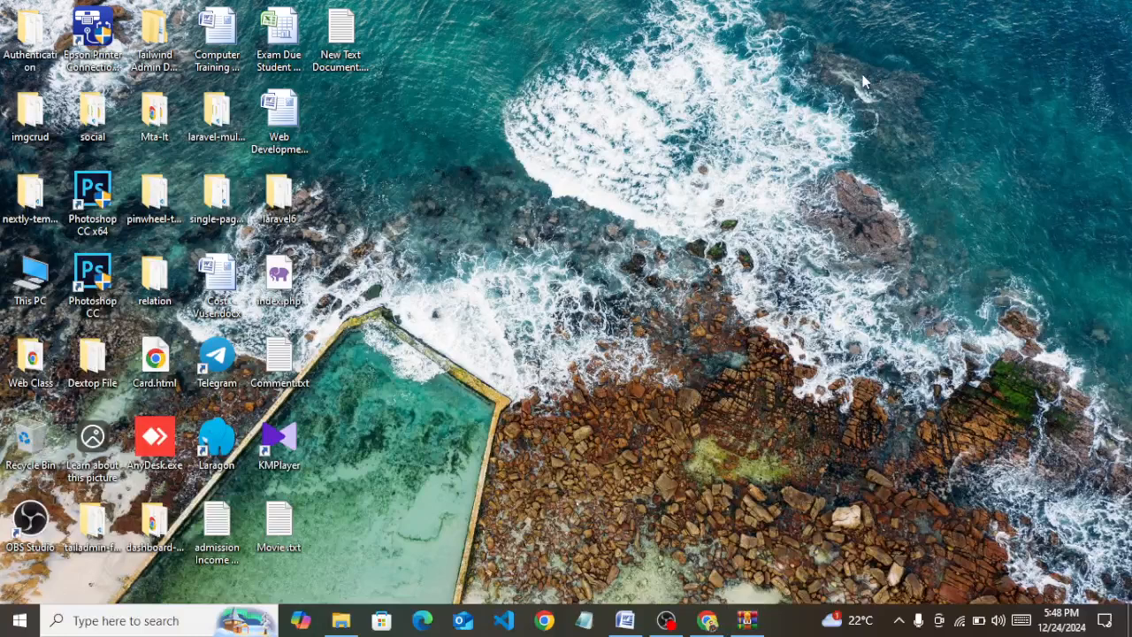
left_click(340, 620)
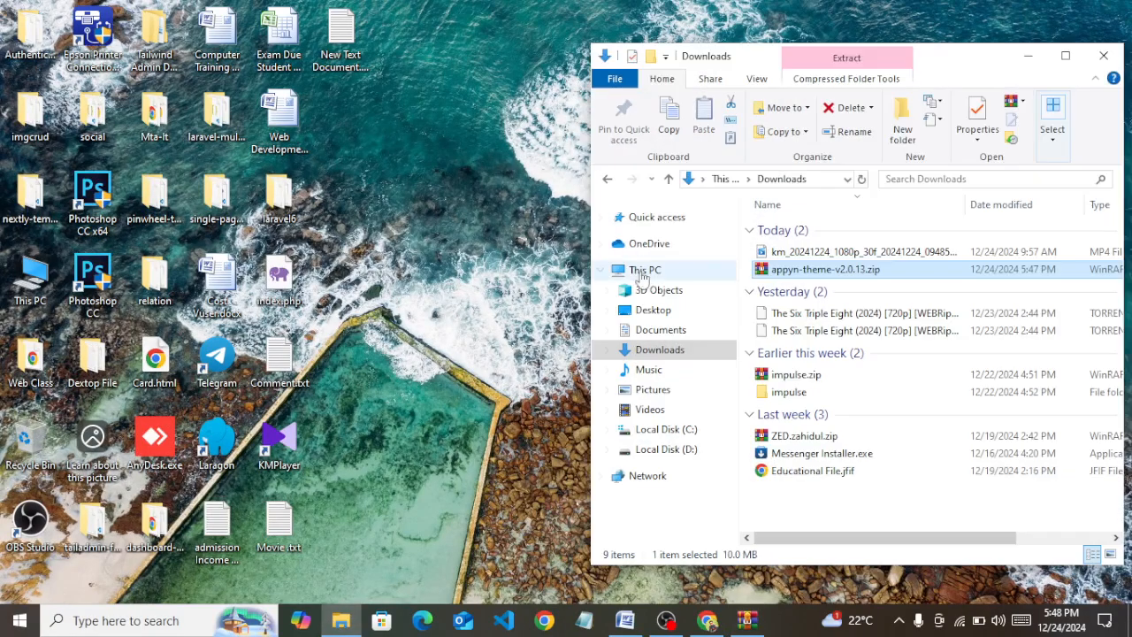
double_click(823, 270)
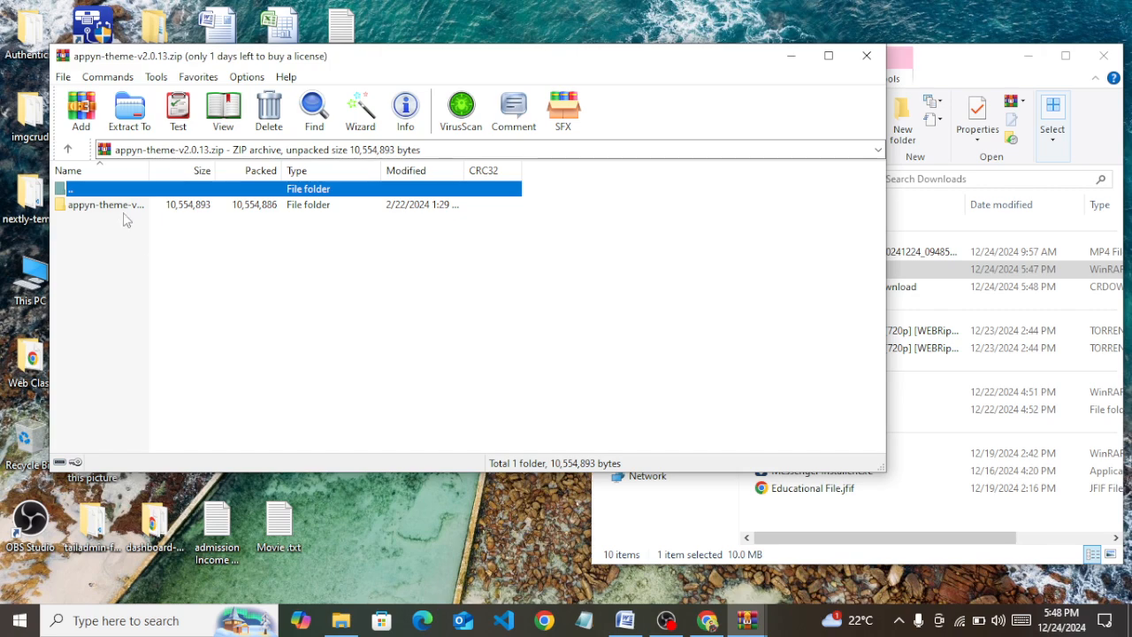
double_click(115, 205)
left_click_drag(431, 67, 824, 80)
left_click_drag(522, 221, 383, 261)
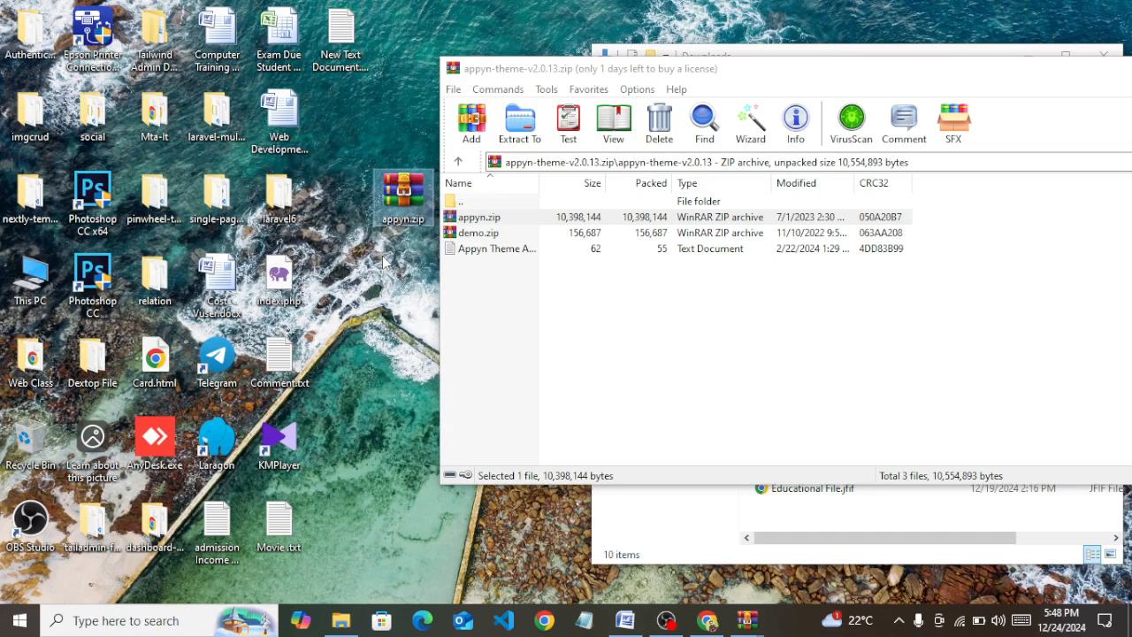
left_click_drag(1050, 71, 717, 237)
left_click(933, 237)
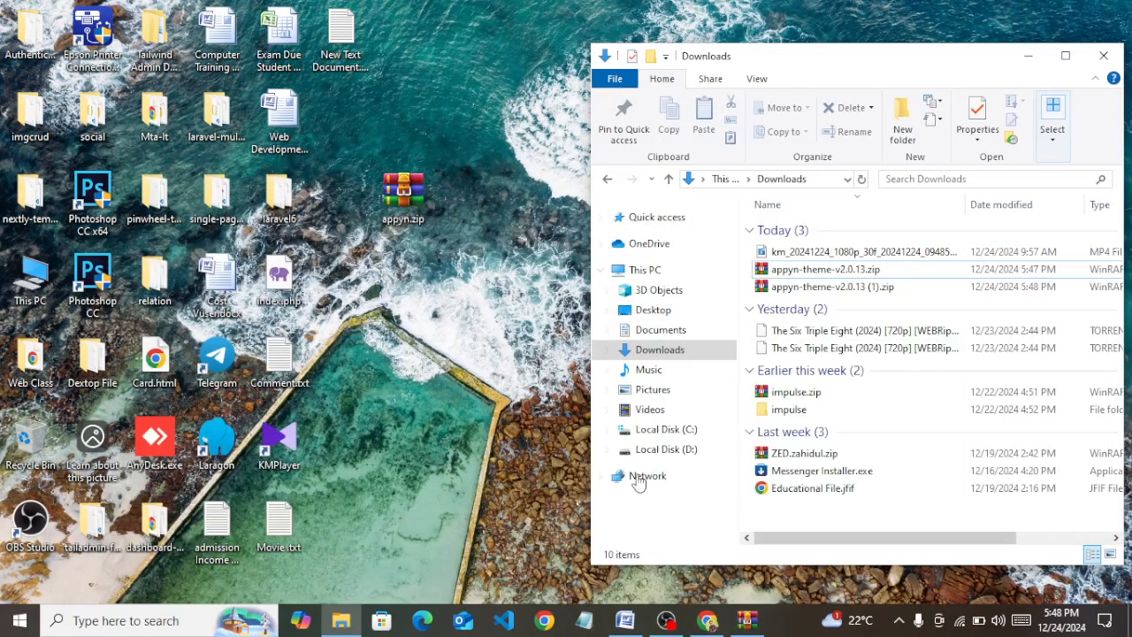
left_click(703, 623)
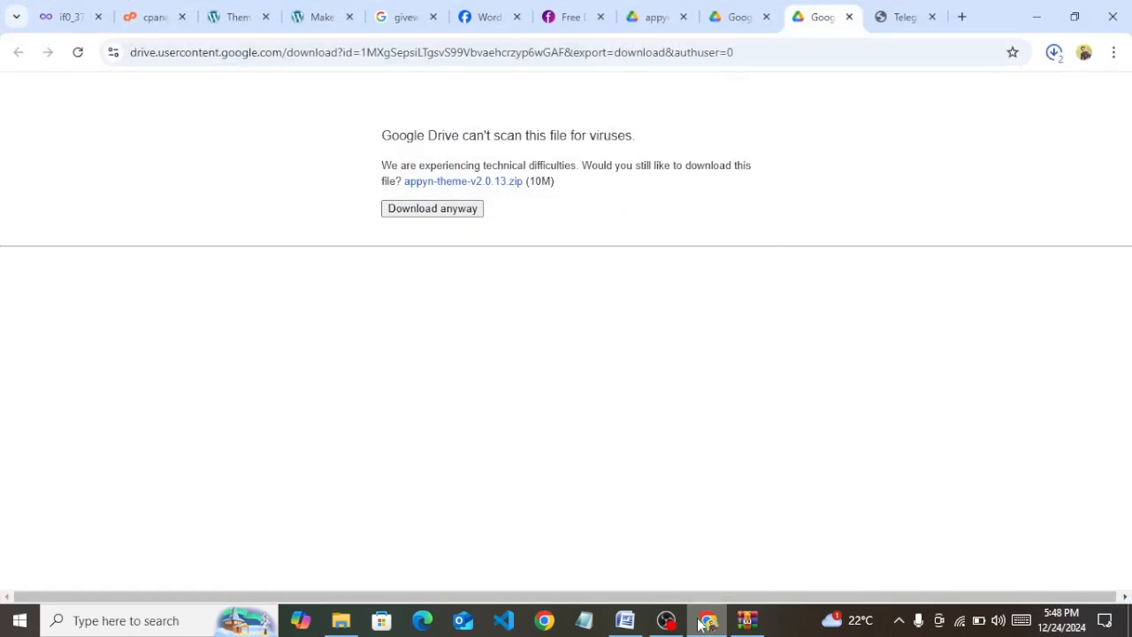
Step: Upload Desktop\appyn.zip via Add New Theme > Upload Theme and start Install Now
left_click(308, 9)
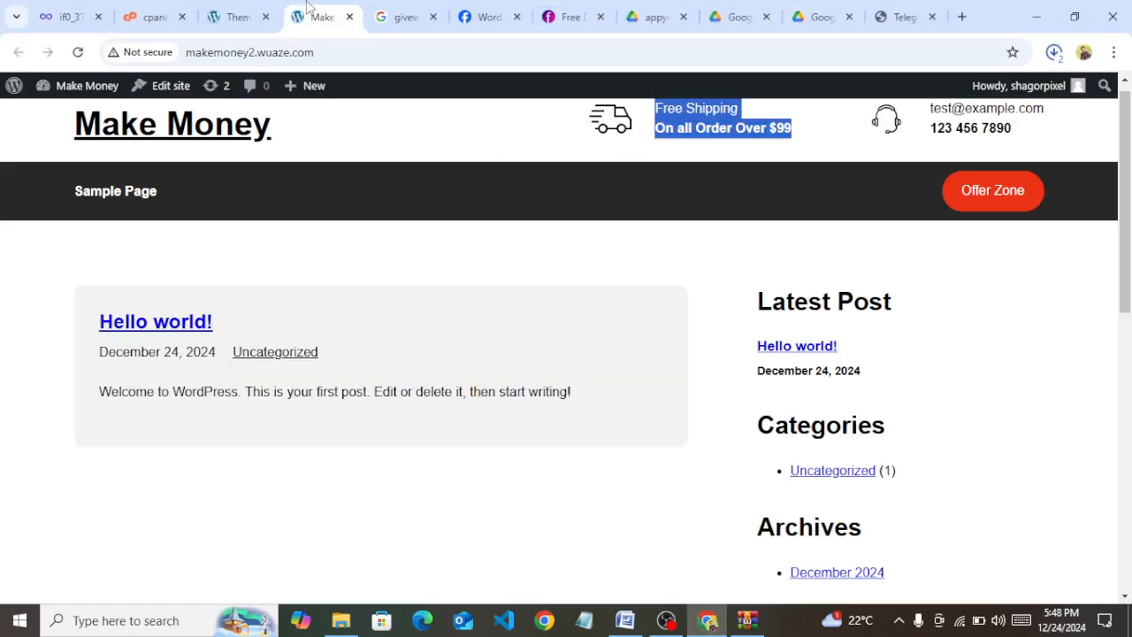
left_click(243, 16)
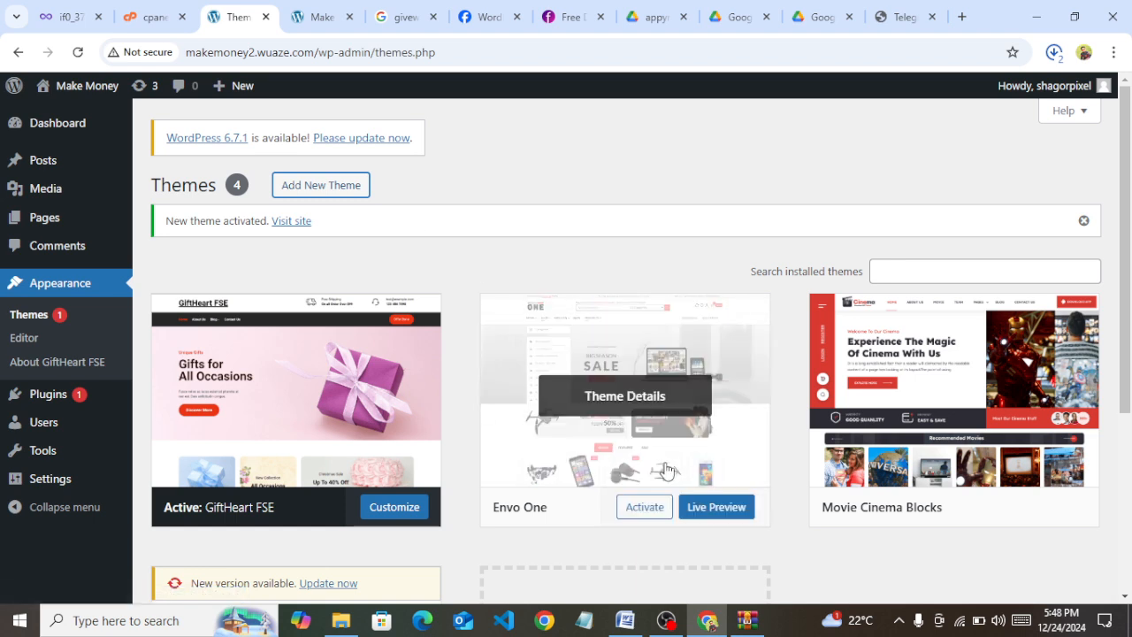
left_click(343, 199)
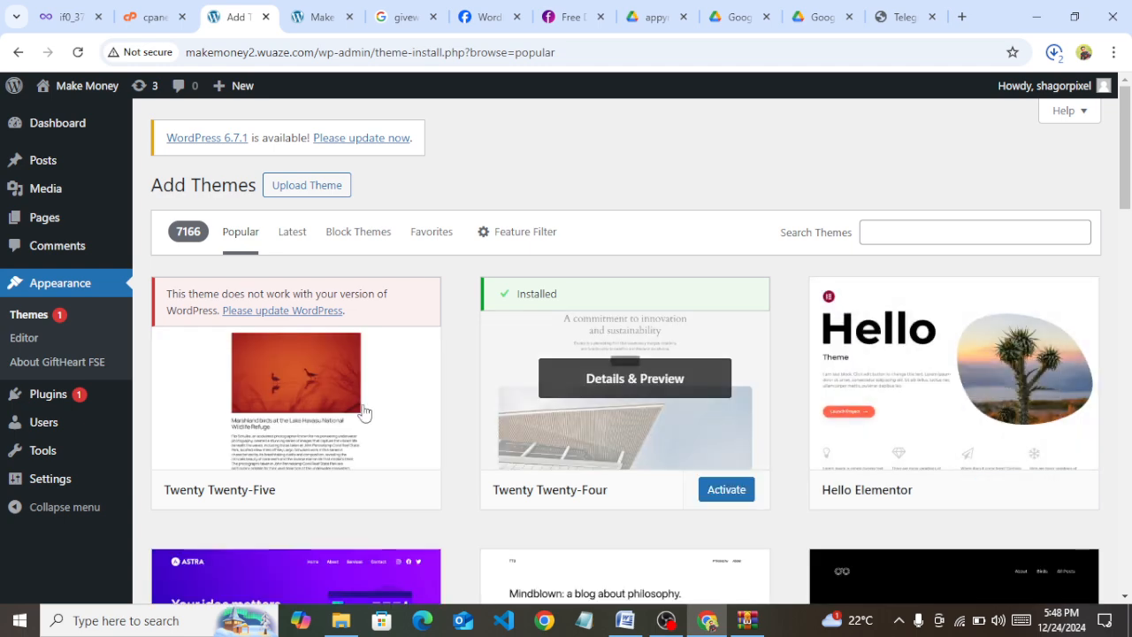
left_click(306, 188)
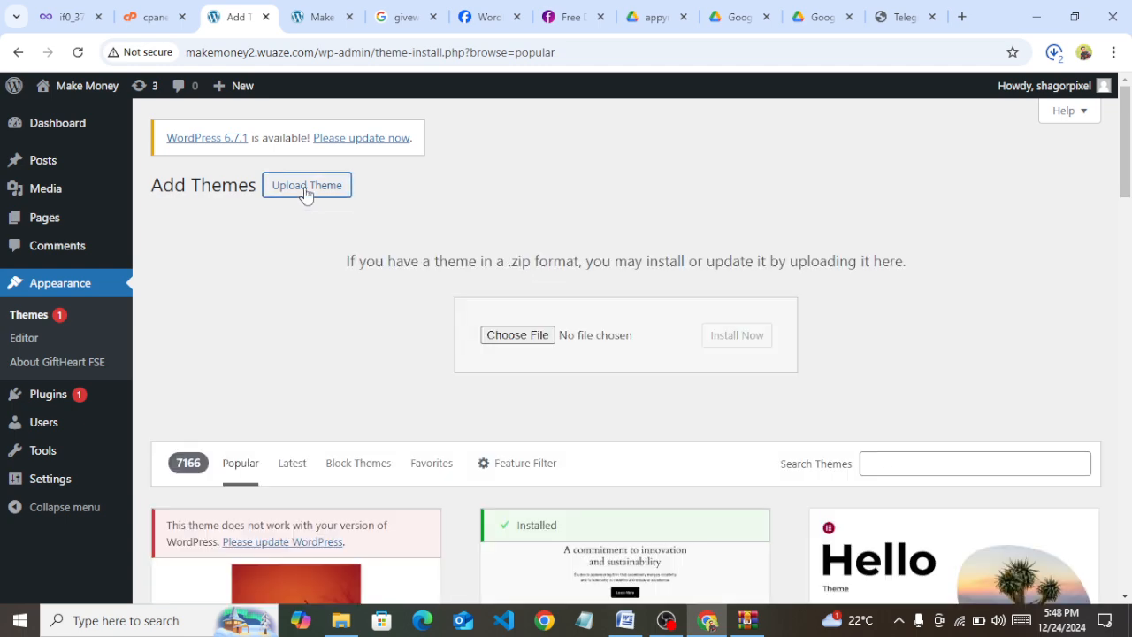
left_click(516, 340)
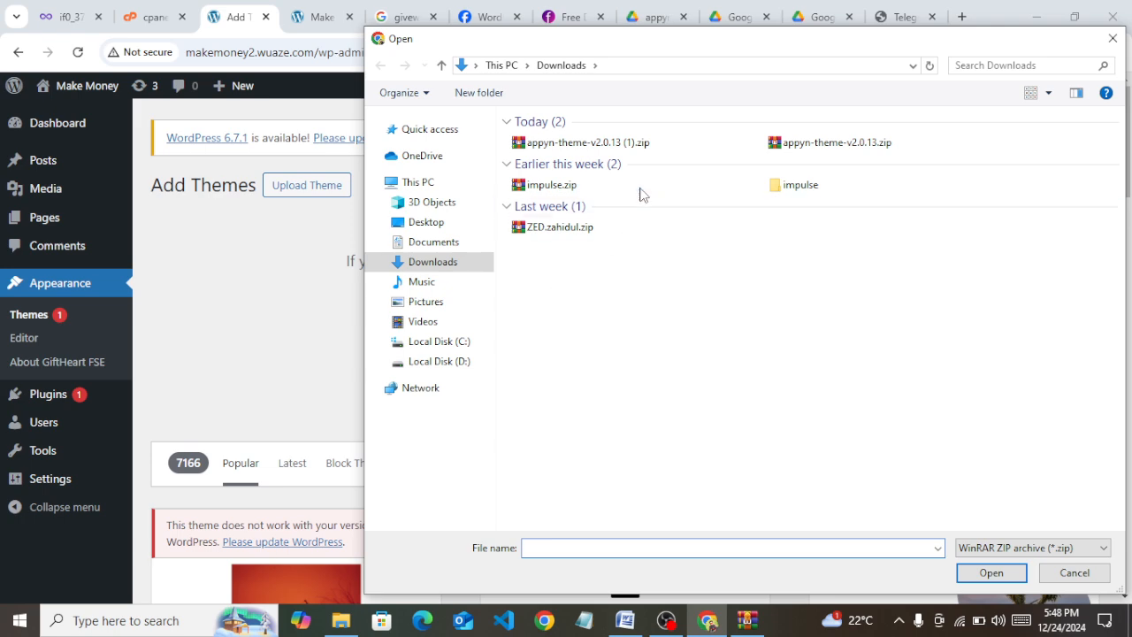
left_click(402, 228)
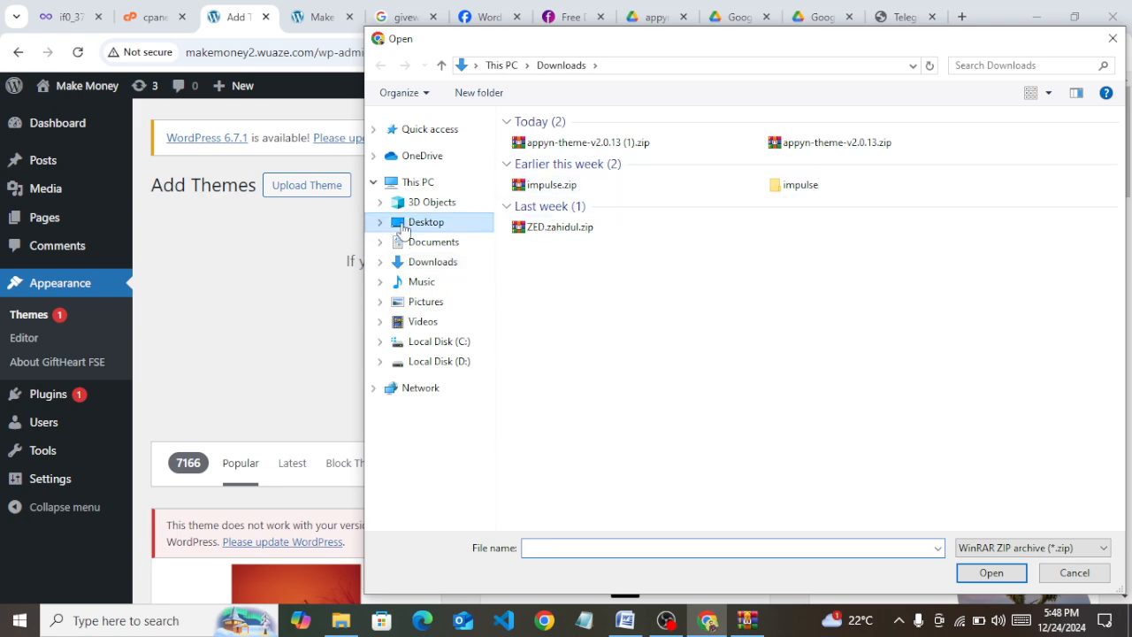
left_click(540, 409)
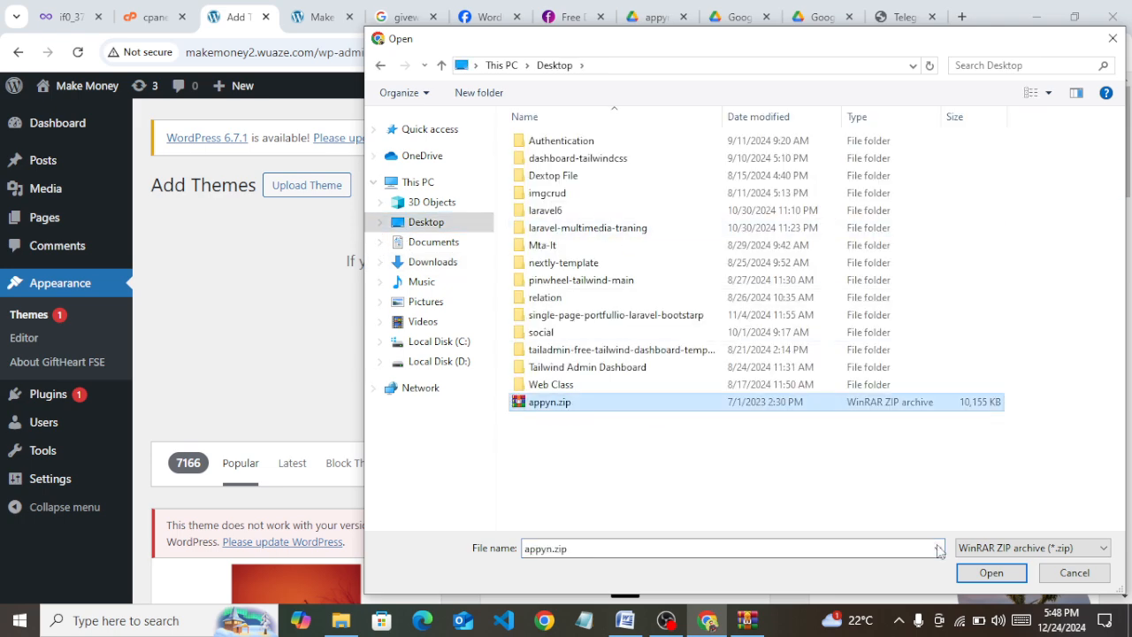
left_click(991, 572)
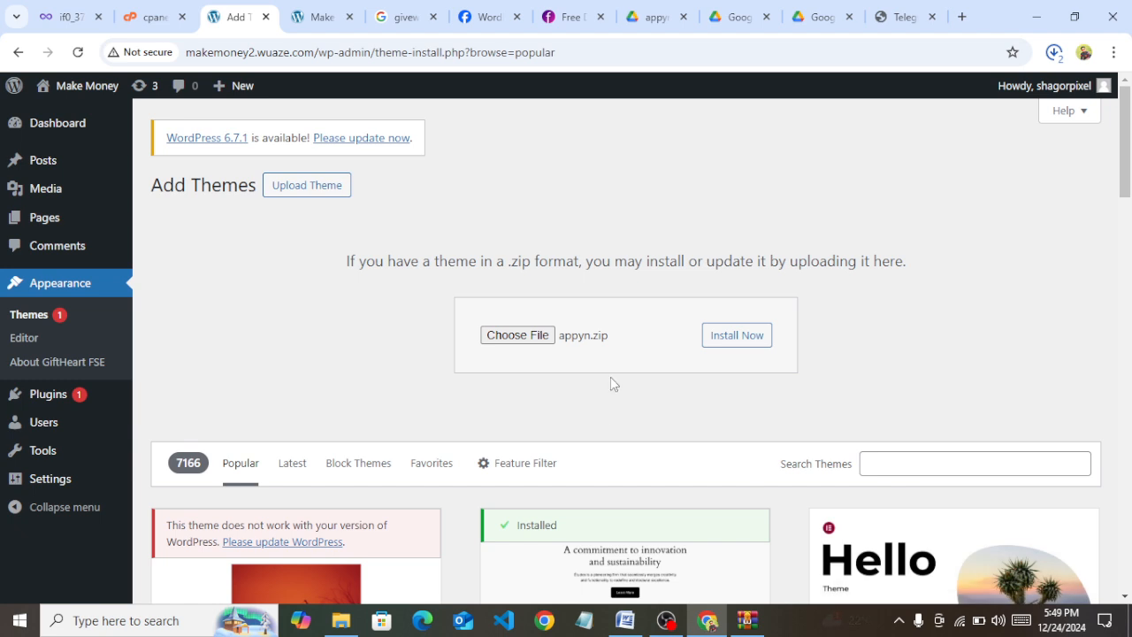
left_click(729, 339)
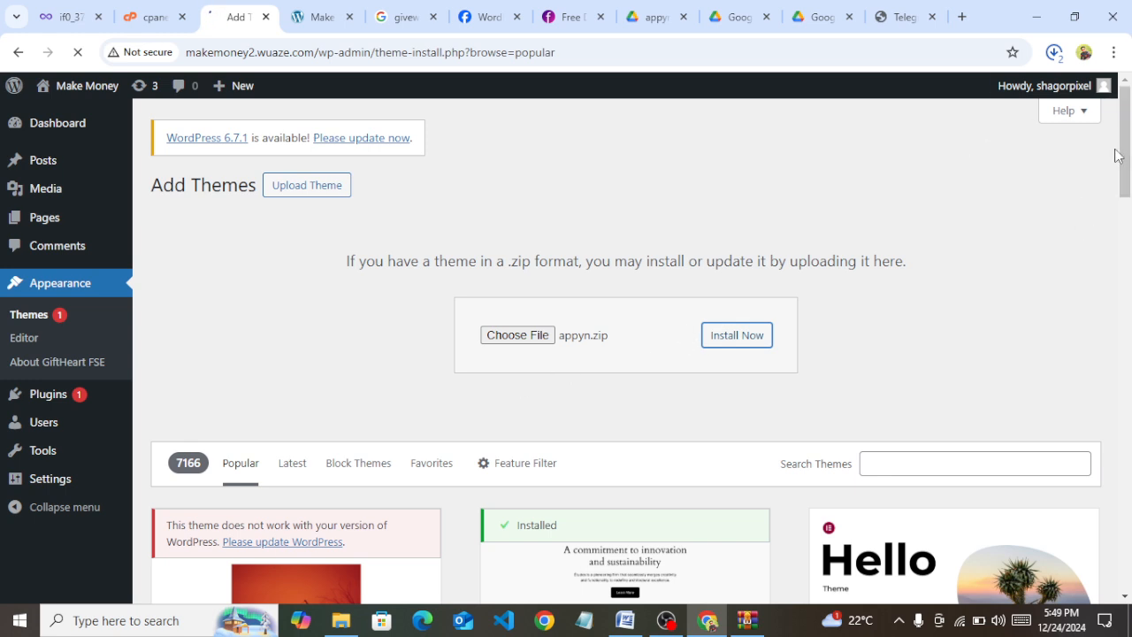
Step: Cancel both leftover appyn-theme downloads in Chrome's downloads panel
left_click(1054, 52)
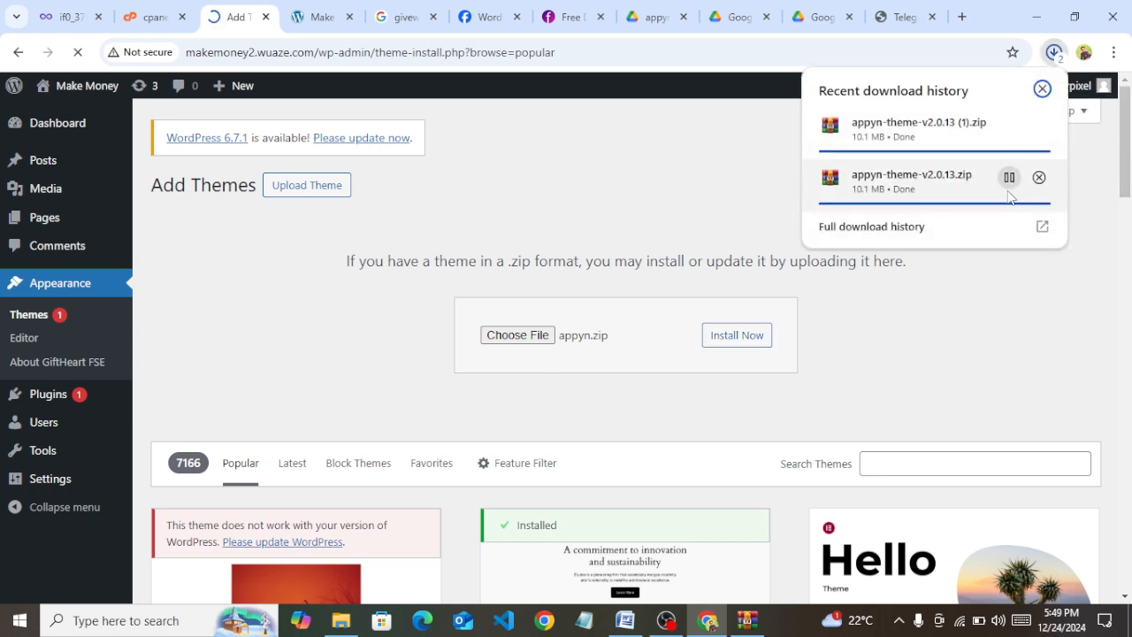
left_click(1040, 178)
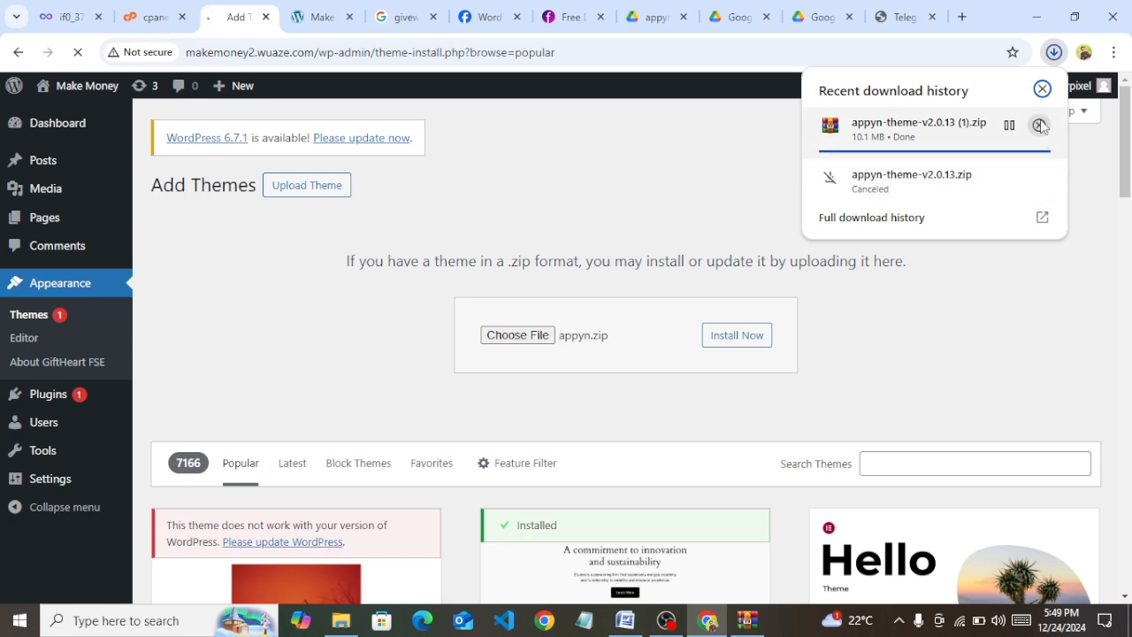
left_click(1040, 125)
left_click(612, 177)
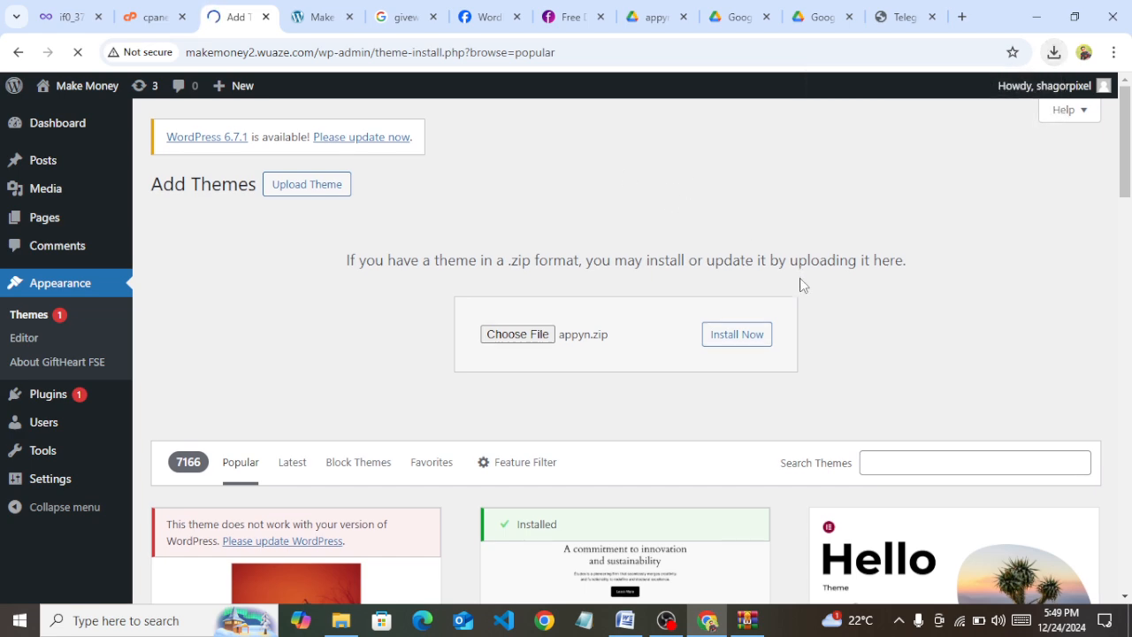
scroll(799, 283, "down", 8)
scroll(799, 283, "down", 3)
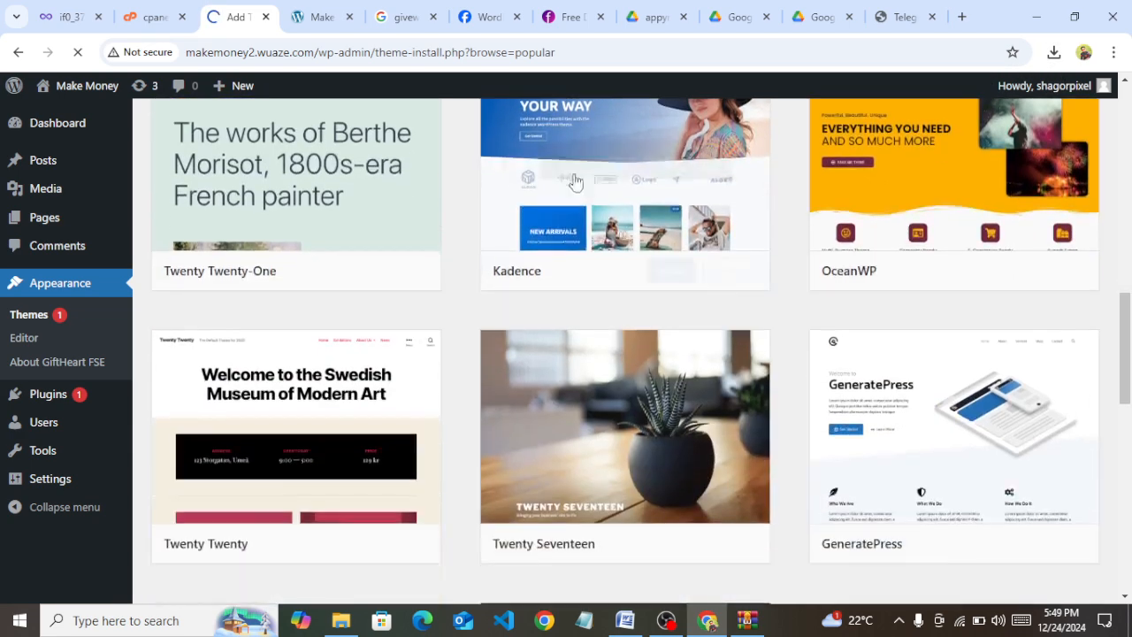
Step: Close the two Facebook tabs, three Google Drive tabs and the Telegram tab
left_click(331, 17)
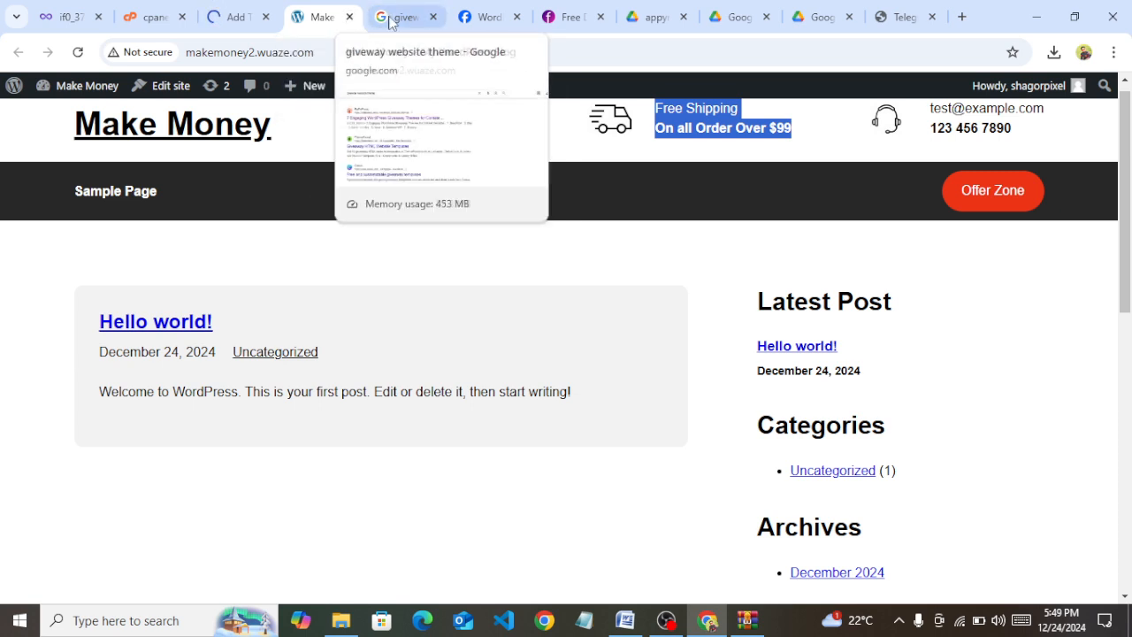
left_click(385, 20)
left_click(517, 17)
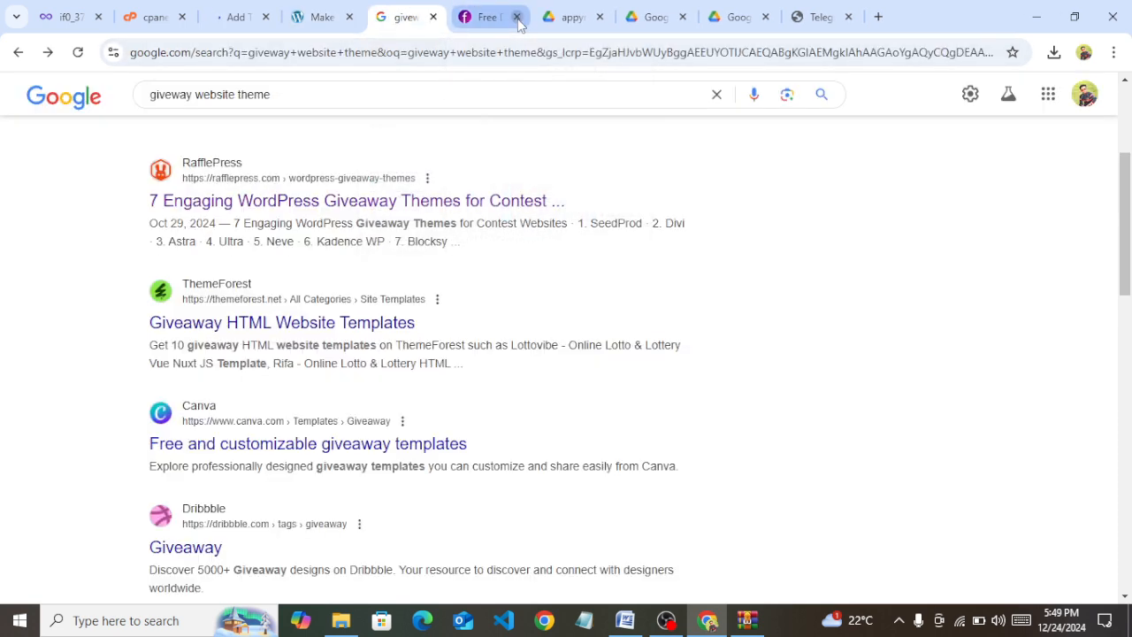
left_click(517, 17)
left_click(518, 17)
left_click(518, 17)
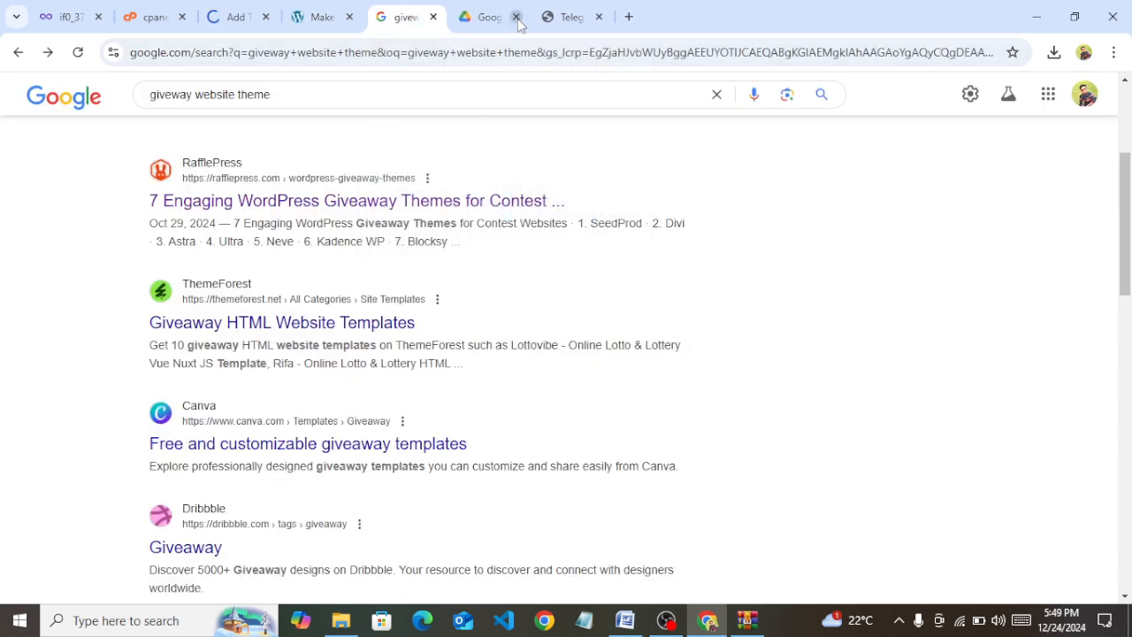
left_click(518, 17)
left_click(517, 17)
Step: Wait for appyn.zip to finish installing, activate Appyn, then go to the Make Money homepage tab
left_click(373, 7)
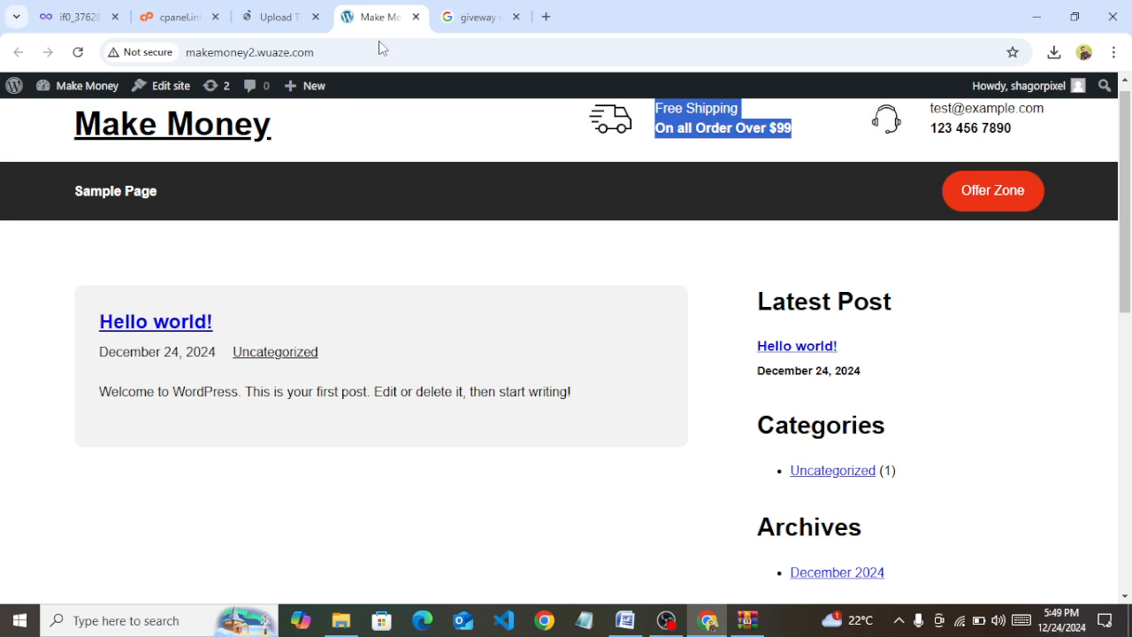
left_click(296, 15)
left_click(300, 17)
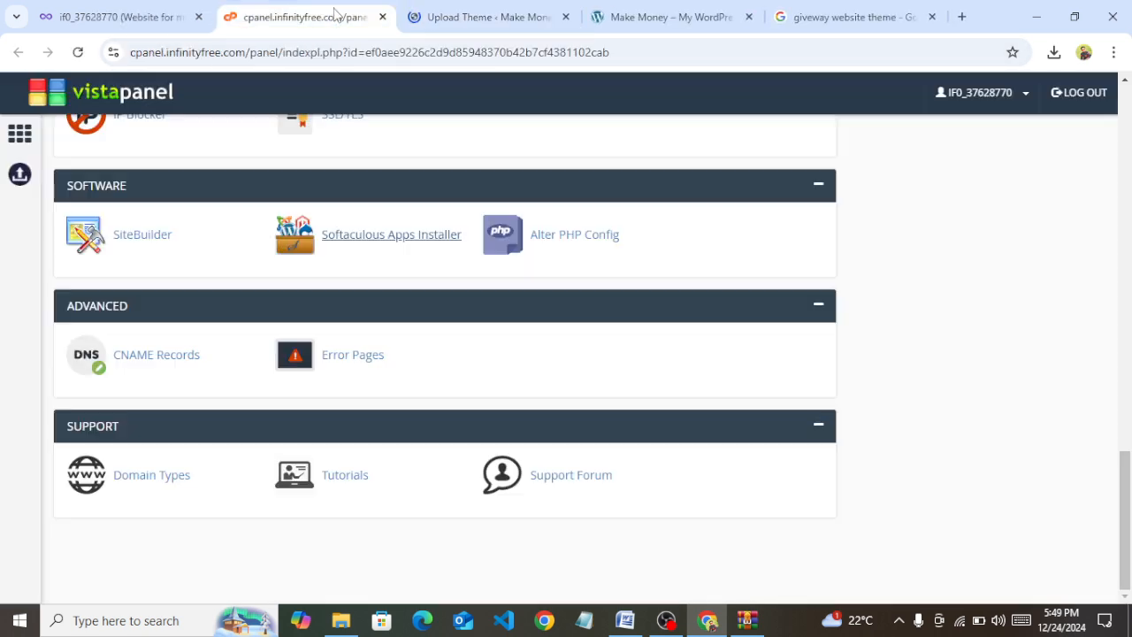
left_click(491, 7)
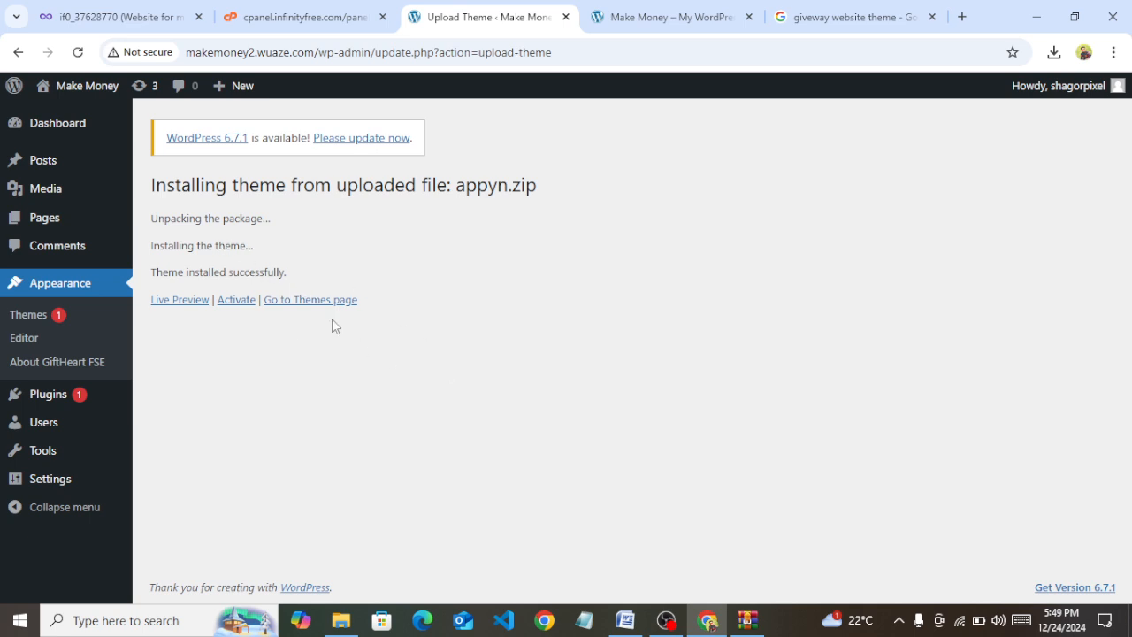
left_click(235, 301)
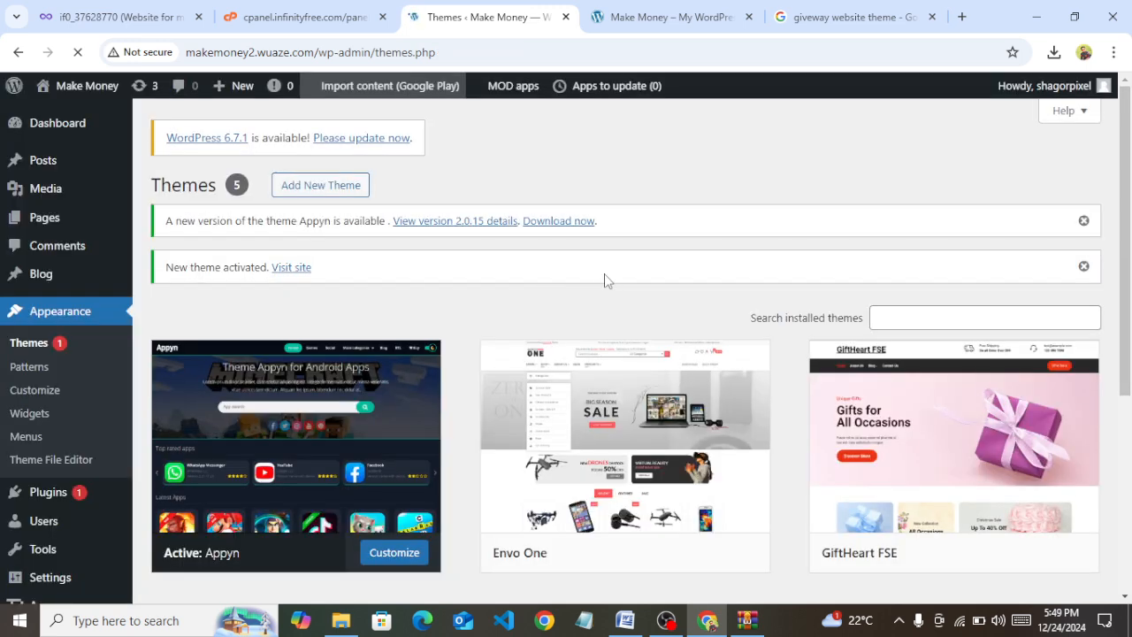
left_click(670, 17)
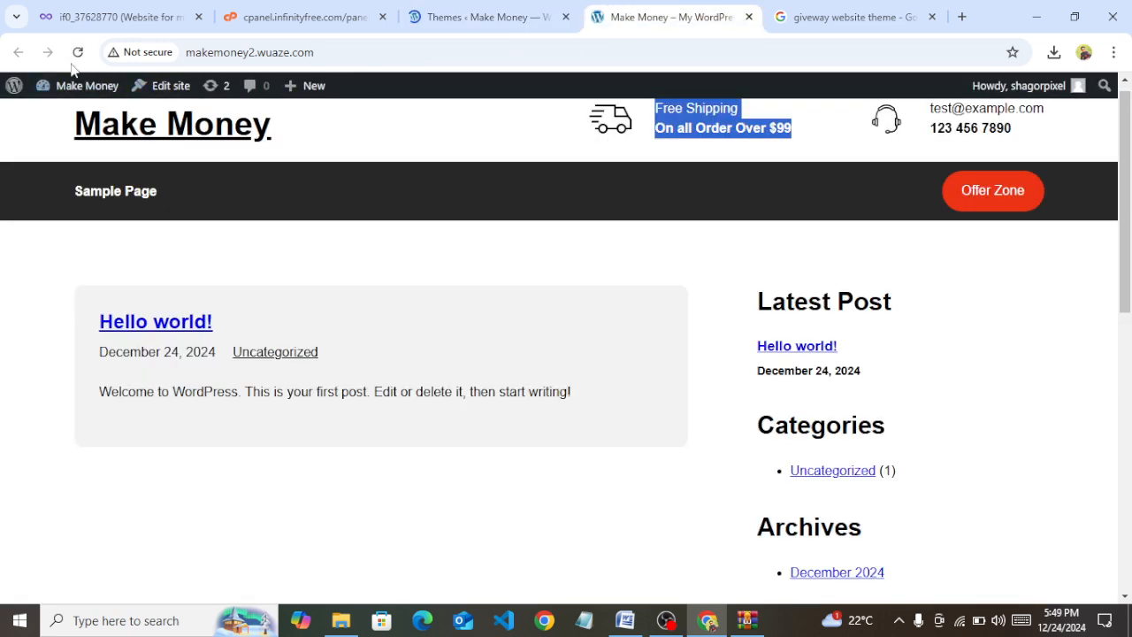
Step: Reload the front page to inspect the new Appyn look, then return to the Themes admin tab
left_click(77, 52)
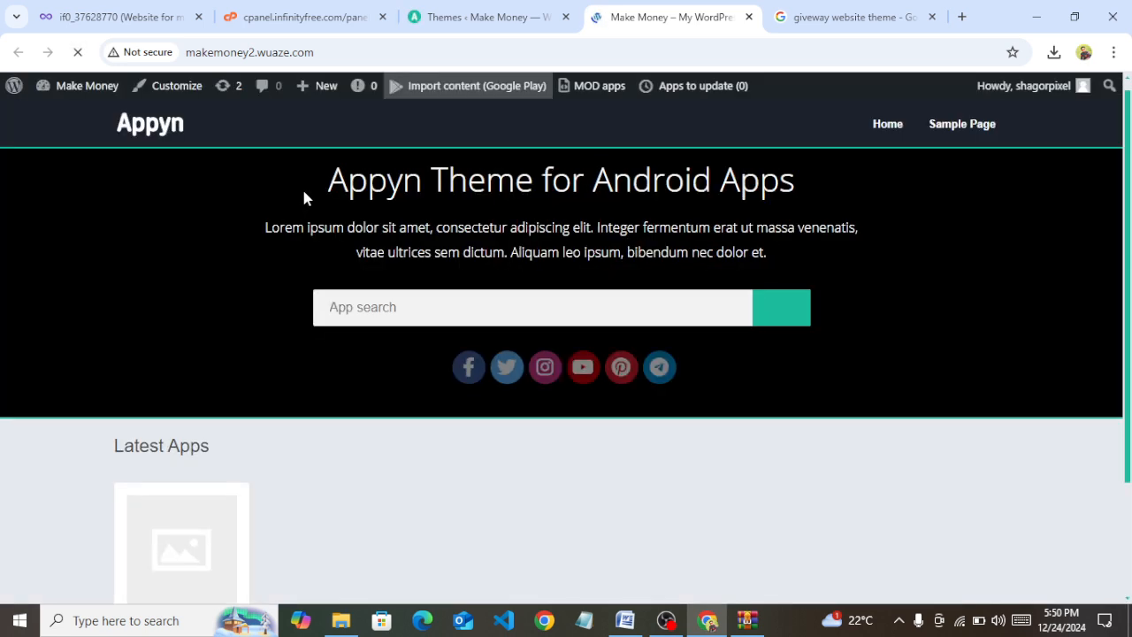
scroll(222, 243, "down", 1)
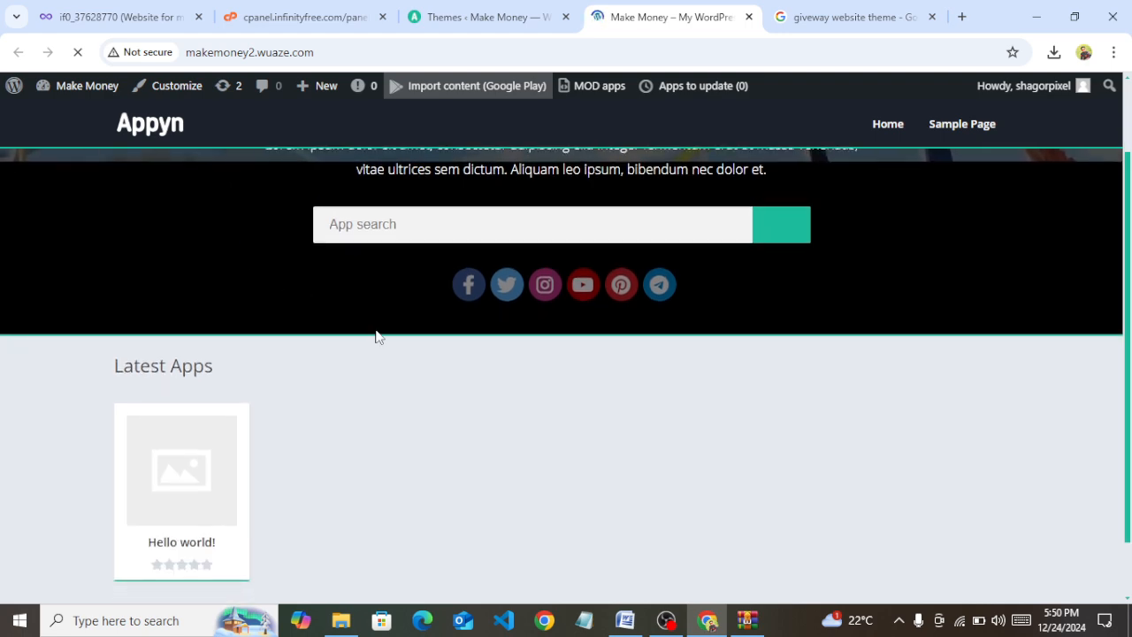
scroll(422, 353, "up", 2)
scroll(304, 418, "down", 2)
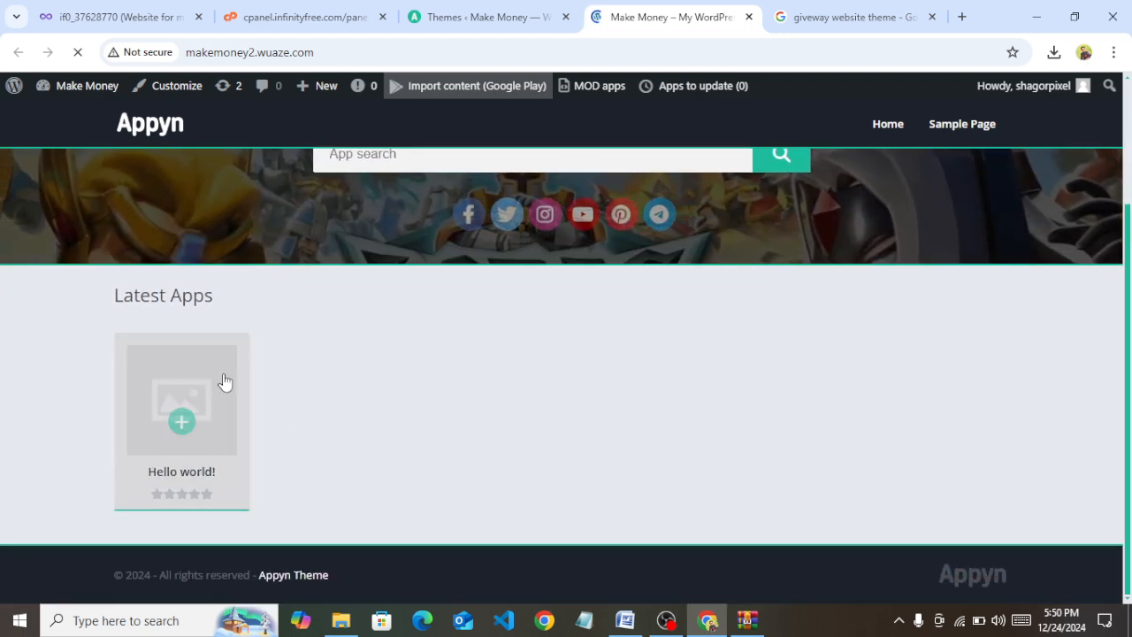
scroll(265, 382, "up", 2)
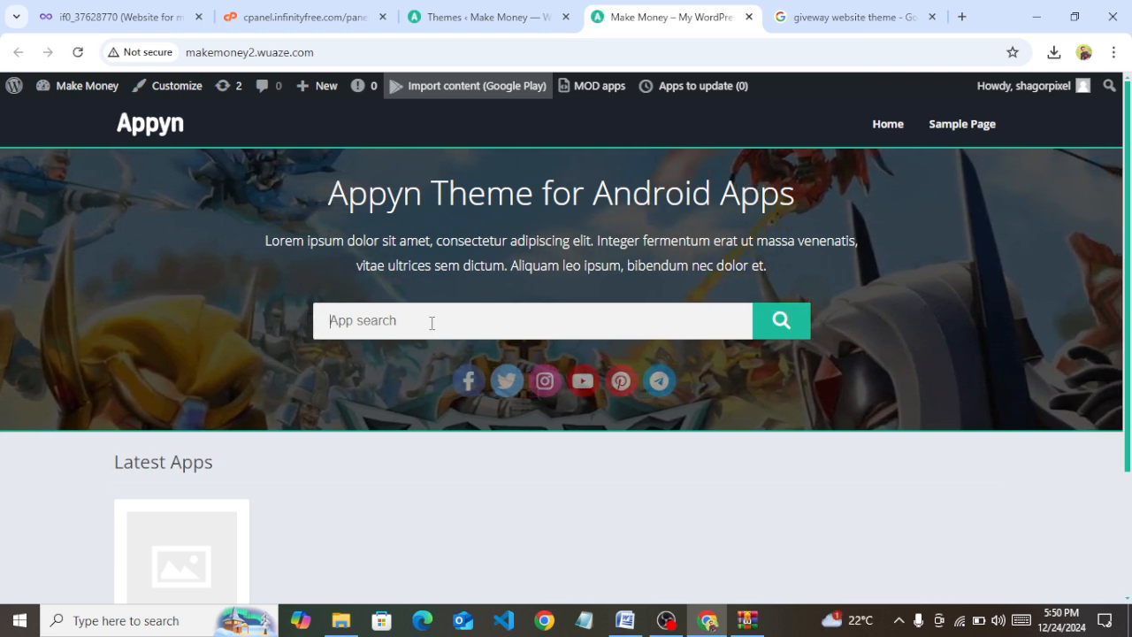
scroll(432, 327, "down", 2)
scroll(431, 329, "up", 1)
scroll(431, 330, "down", 1)
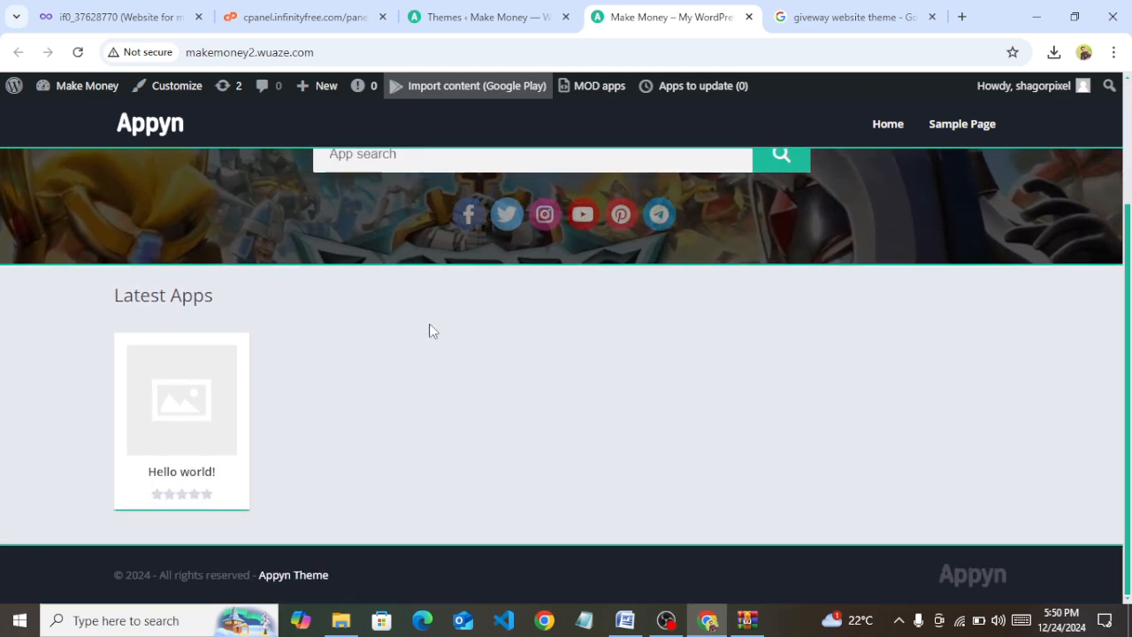
scroll(433, 336, "up", 2)
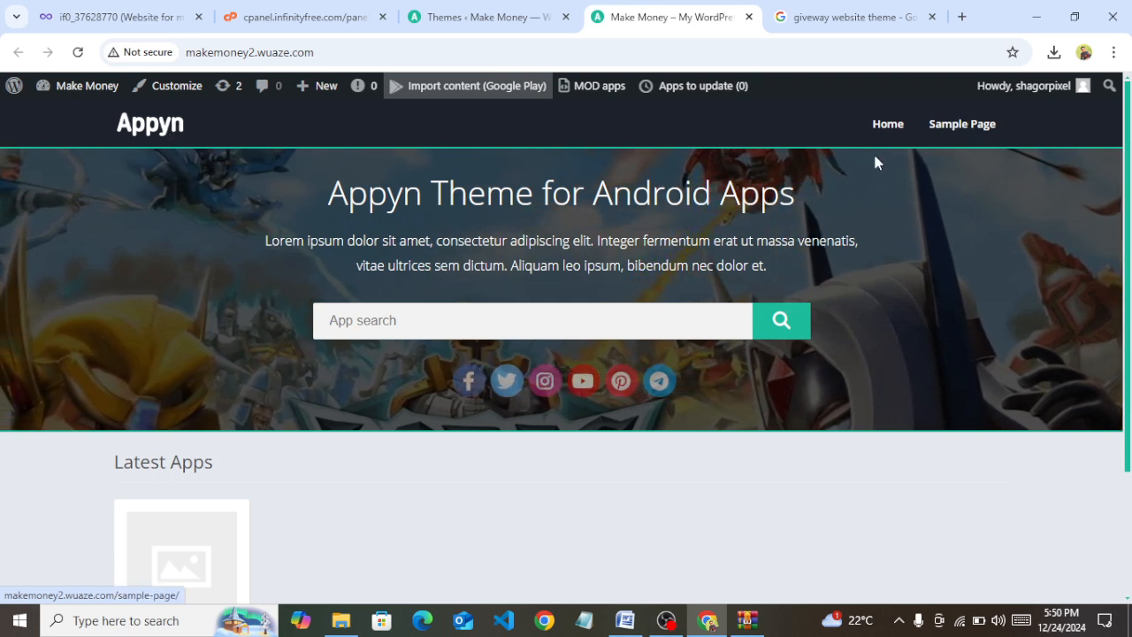
scroll(263, 399, "down", 2)
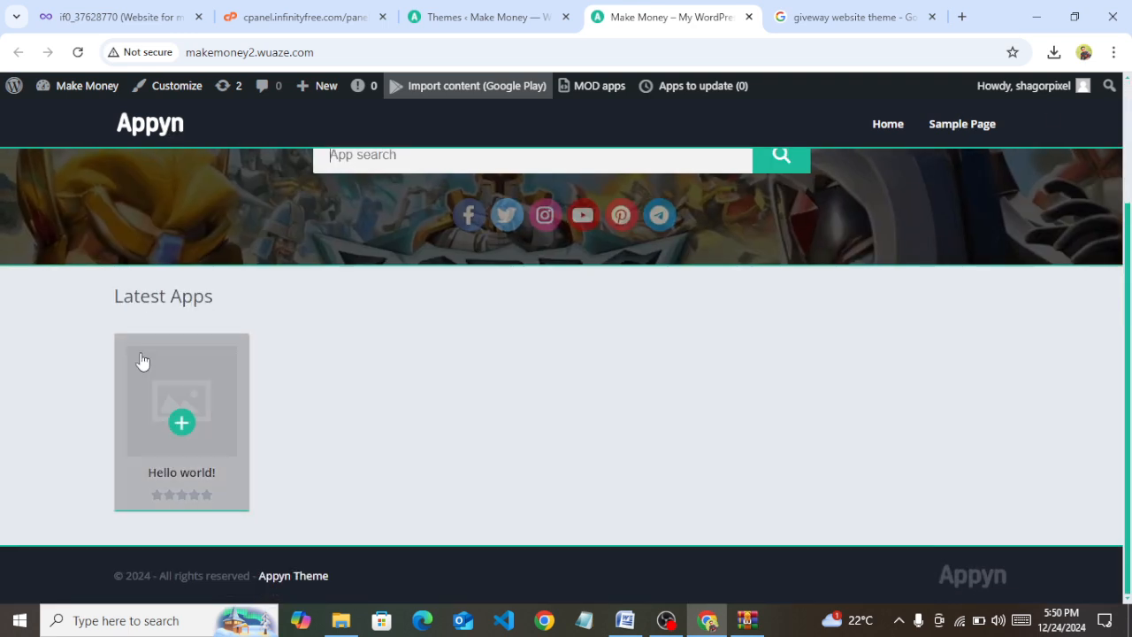
left_click_drag(202, 299, 261, 302)
scroll(261, 303, "up", 1)
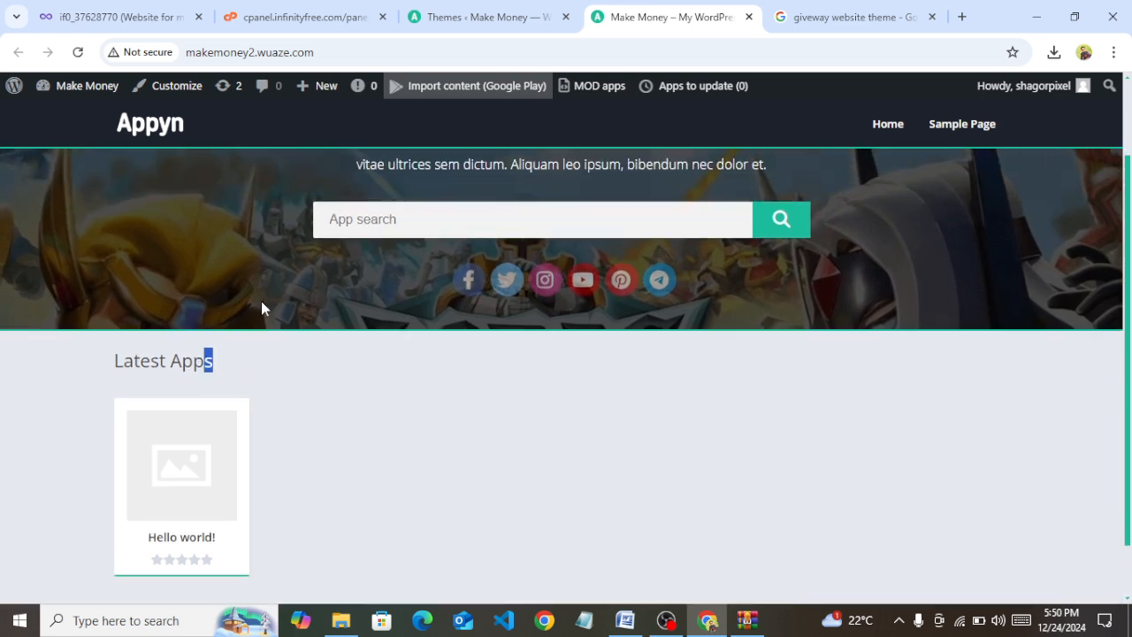
scroll(415, 433, "up", 1)
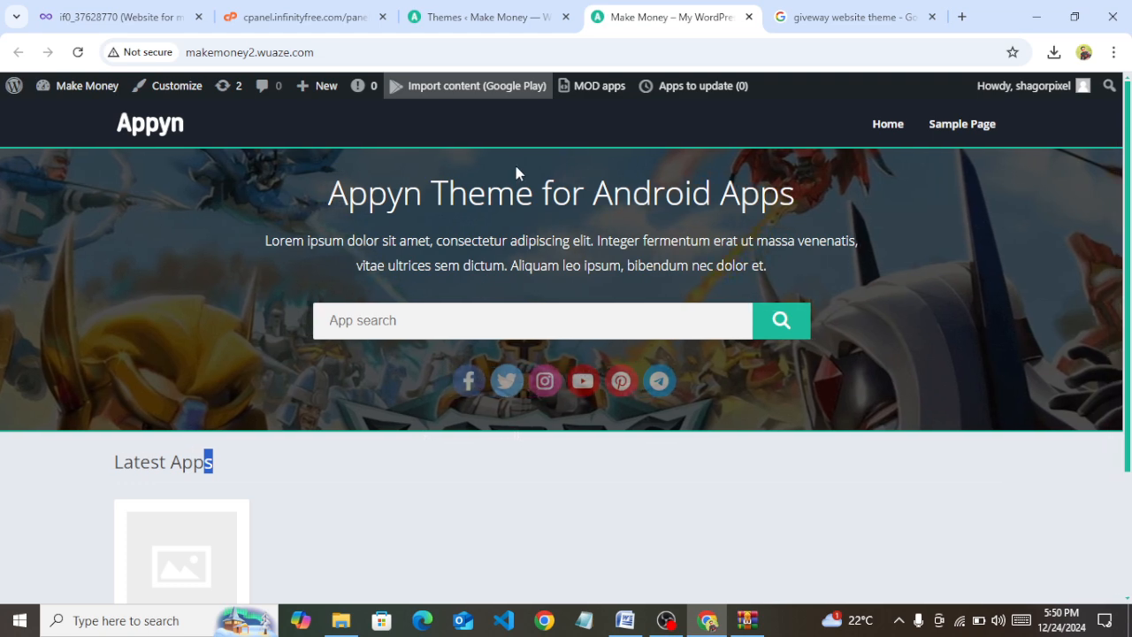
left_click(522, 11)
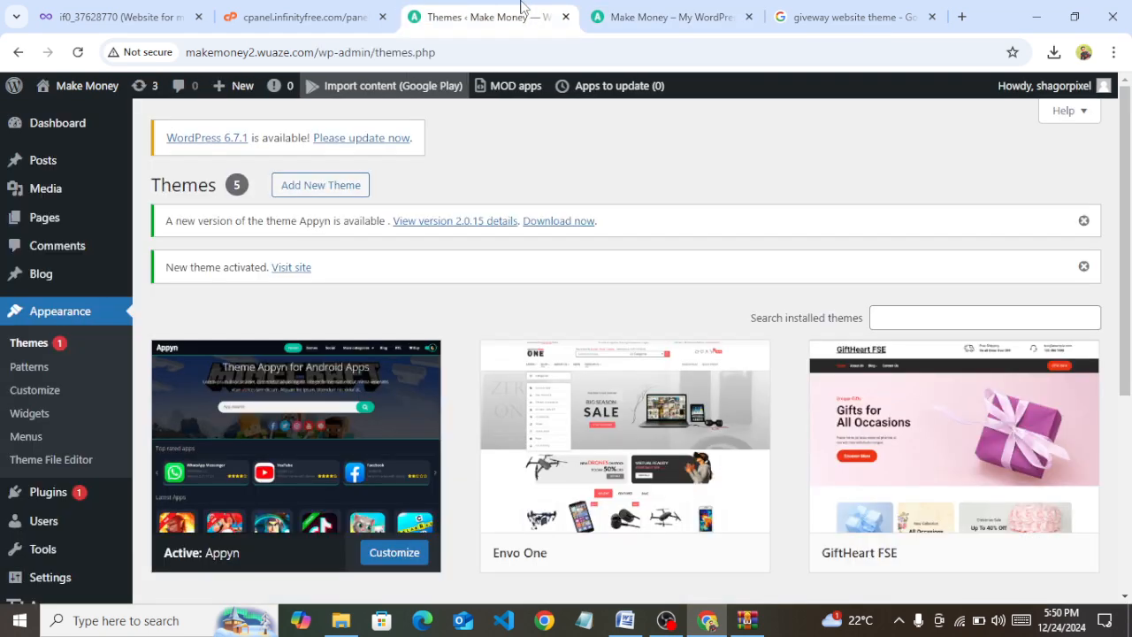
Step: Reload the Themes page and open the Appyn Panel's General Options, inspecting the Logo field
left_click(62, 320)
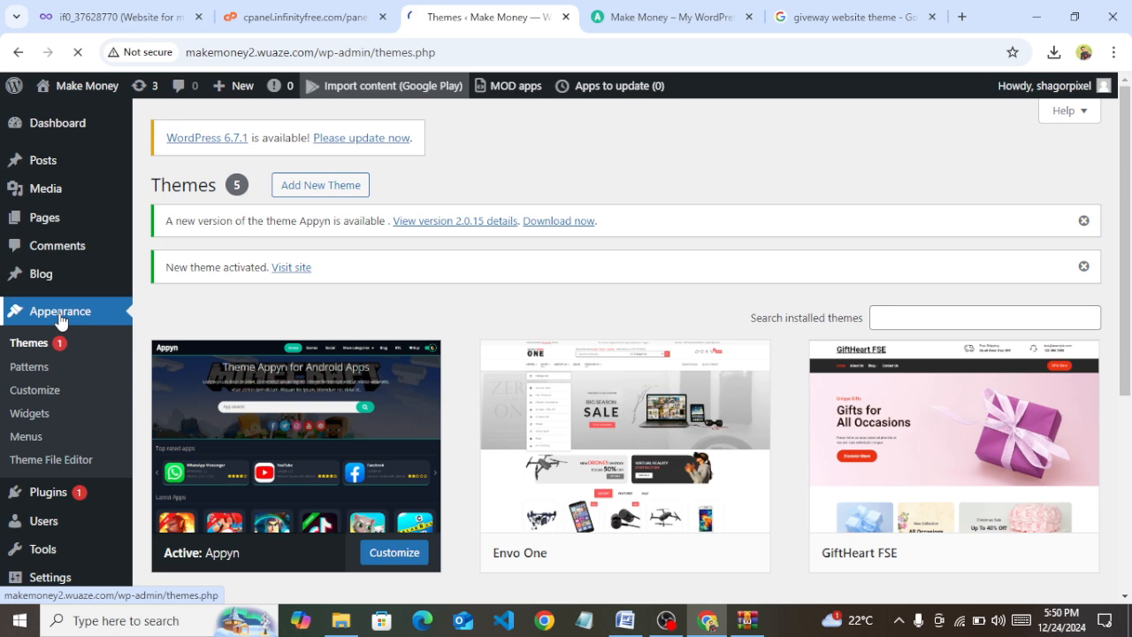
scroll(221, 443, "down", 3)
mouse_move(46, 553)
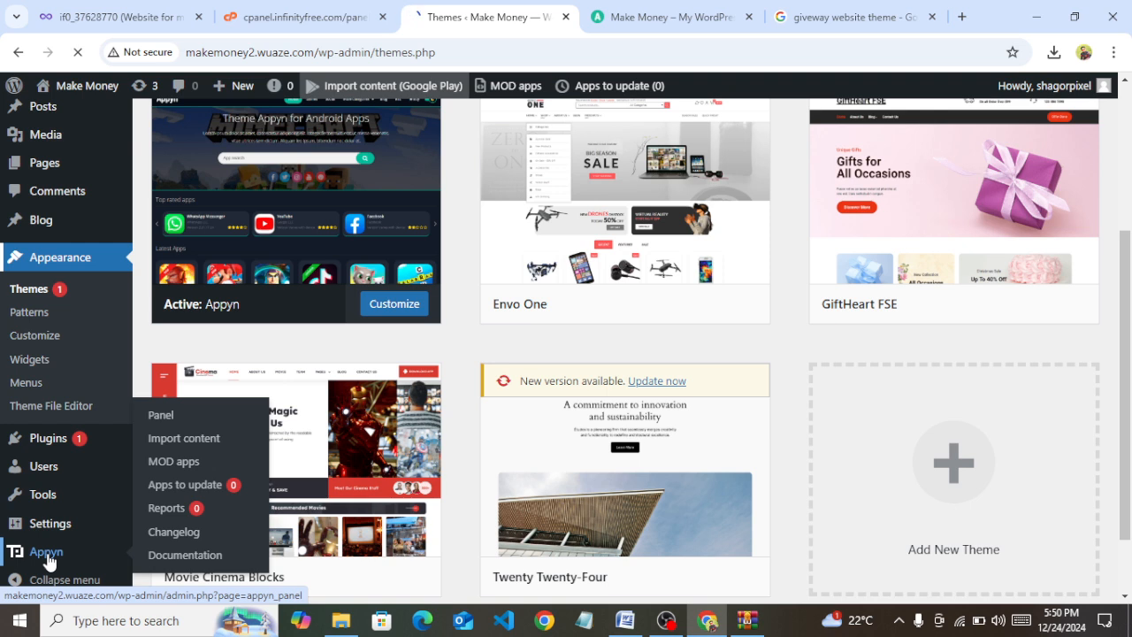
left_click(165, 416)
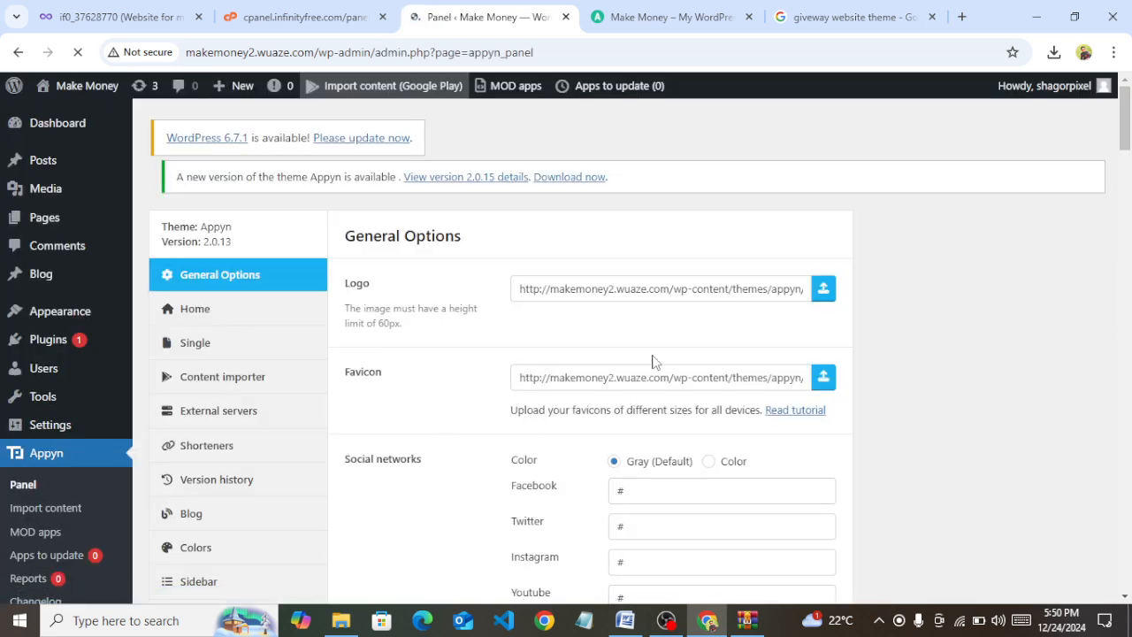
left_click_drag(561, 291, 488, 286)
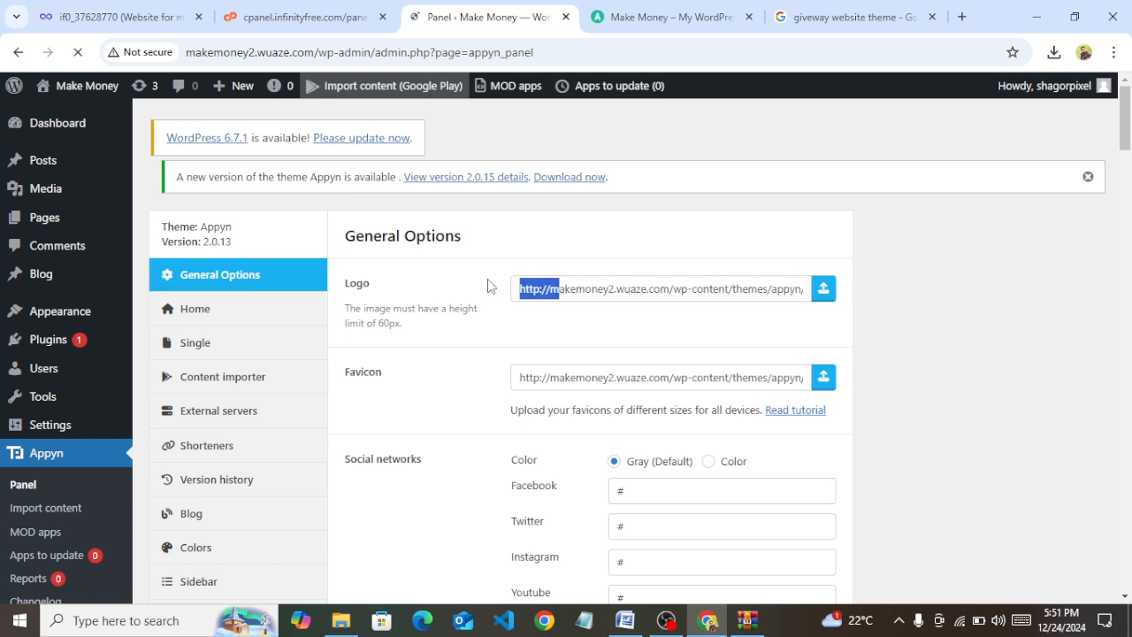
left_click(586, 290)
Step: Scroll the General Options down to the Texts section, glancing at the live site meanwhile
scroll(588, 358, "down", 2)
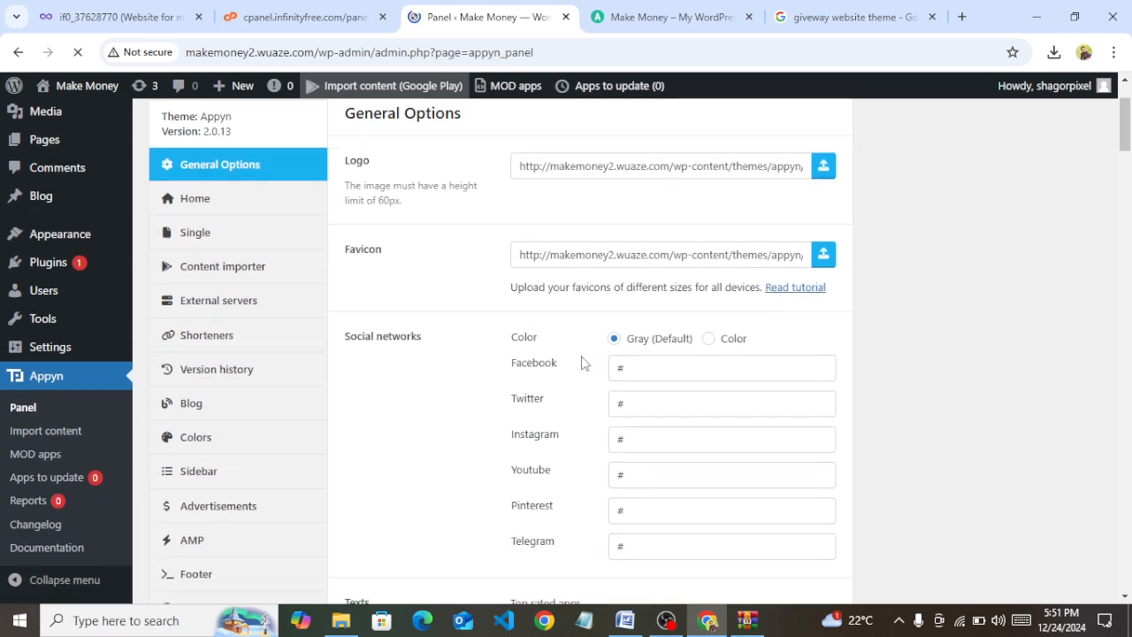
scroll(646, 323, "down", 4)
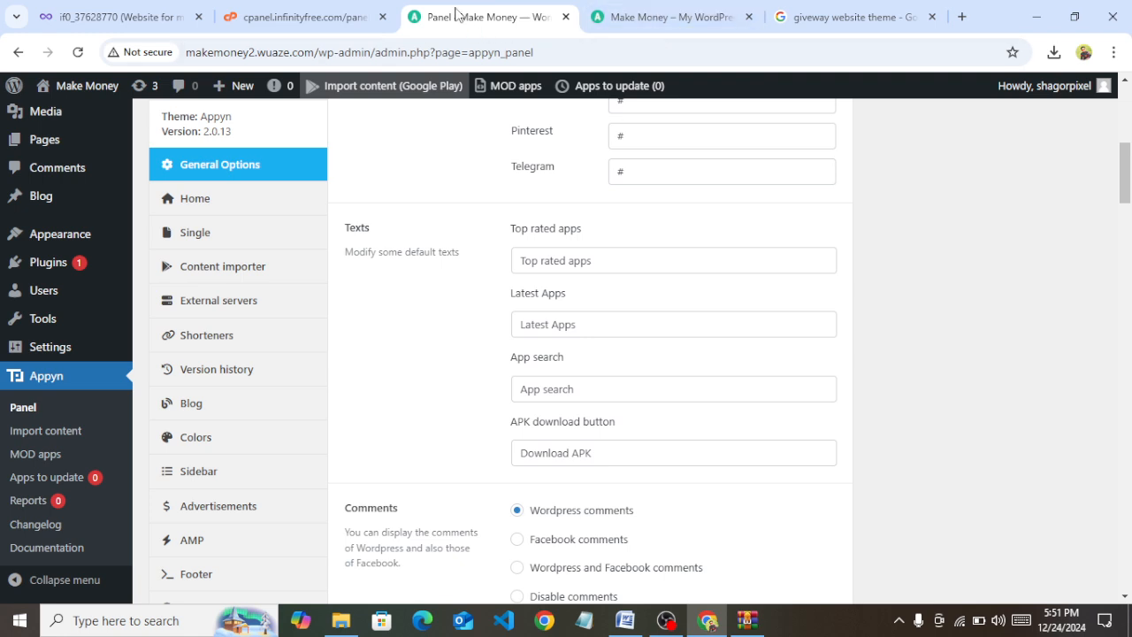
left_click(705, 10)
scroll(288, 364, "down", 2)
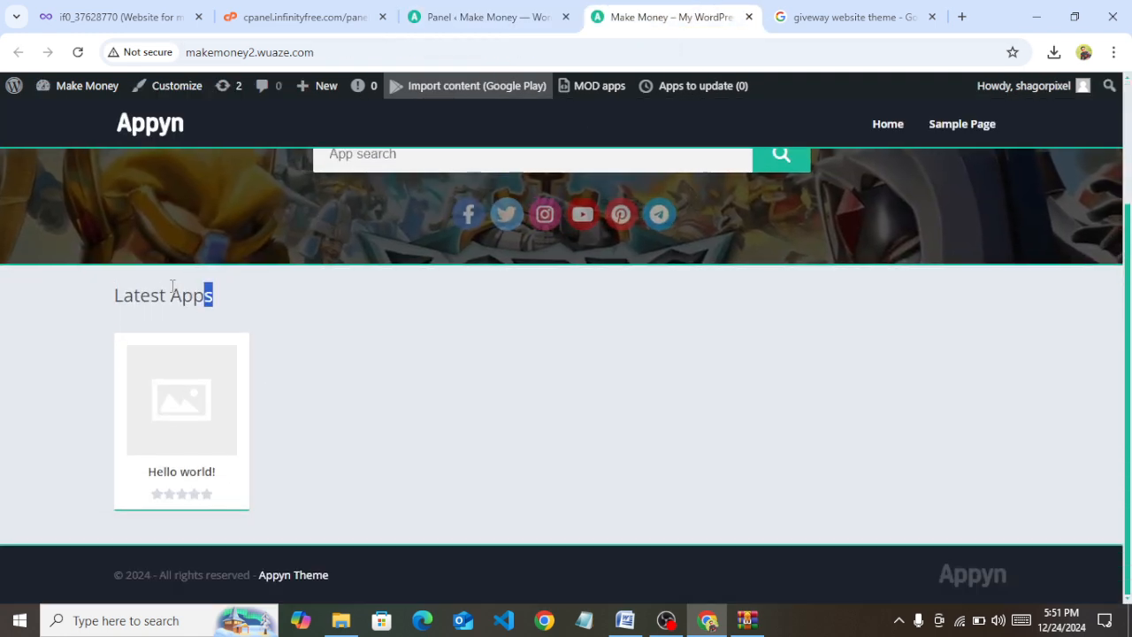
left_click(509, 7)
scroll(702, 258, "up", 6)
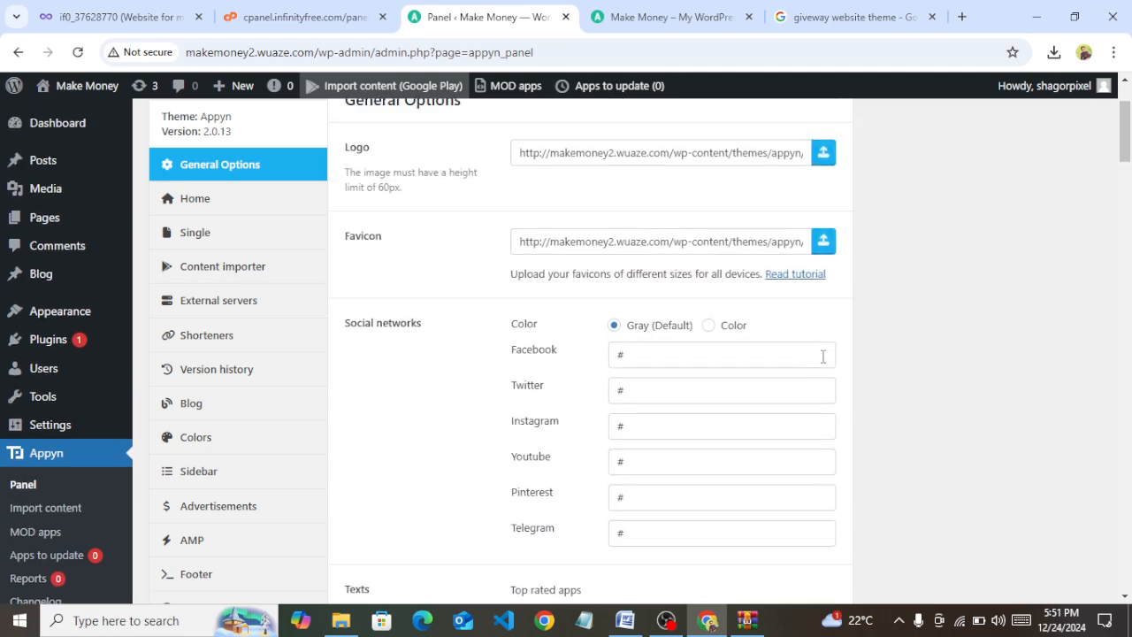
scroll(723, 384, "down", 8)
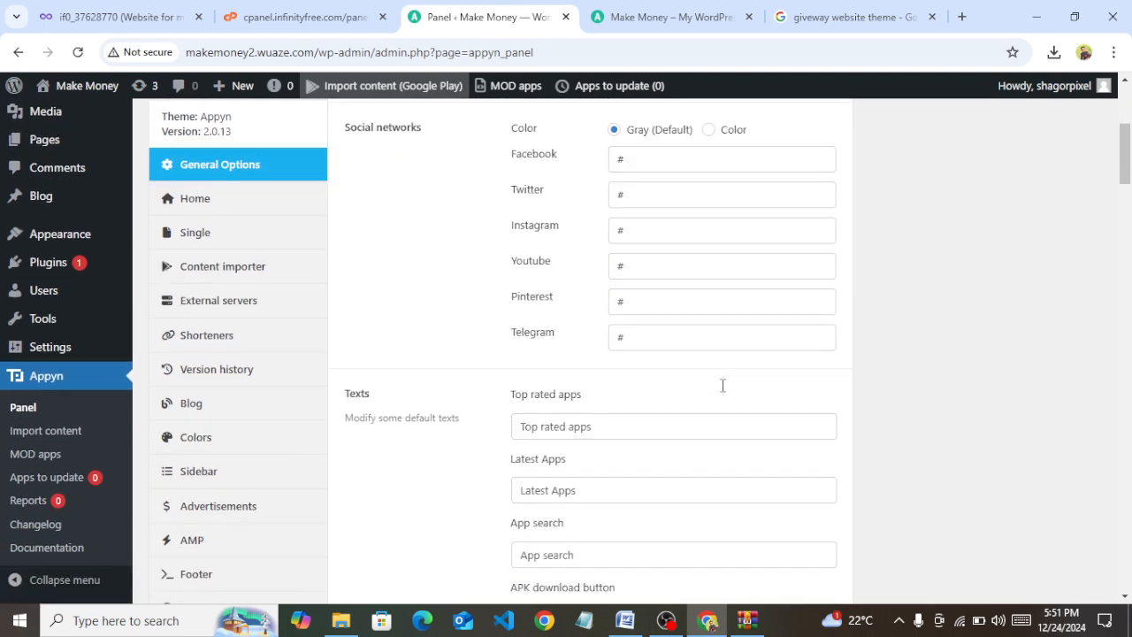
scroll(722, 391, "up", 4)
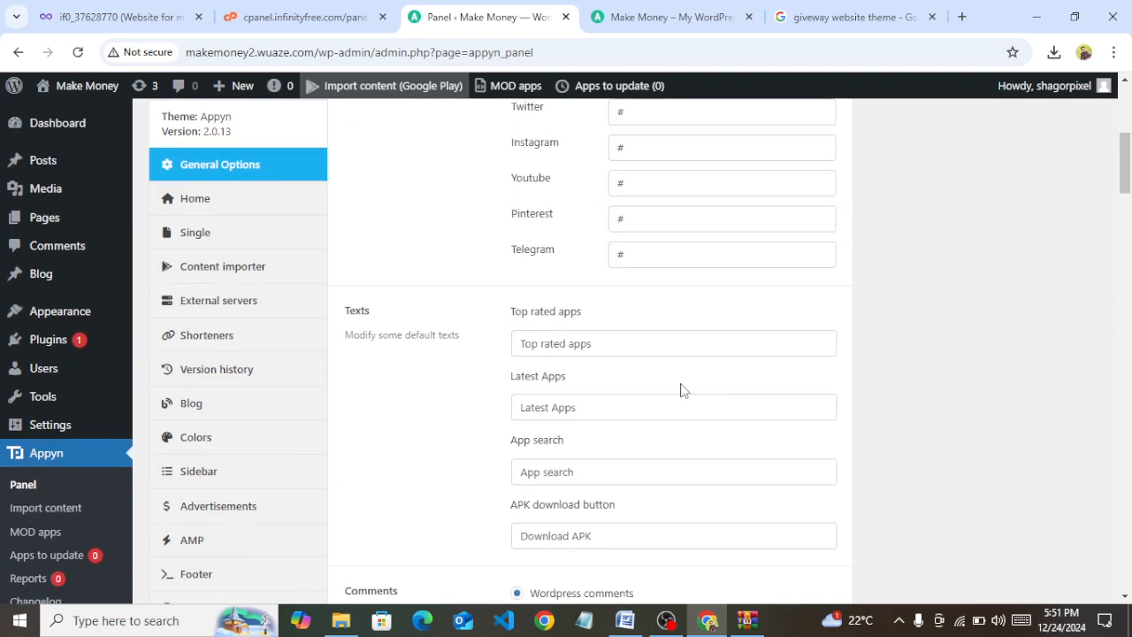
Step: Begin replacing the last words of the Top rated, Latest Apps and App search labels
double_click(578, 345)
type("C")
double_click(566, 409)
type("Gi")
double_click(529, 471)
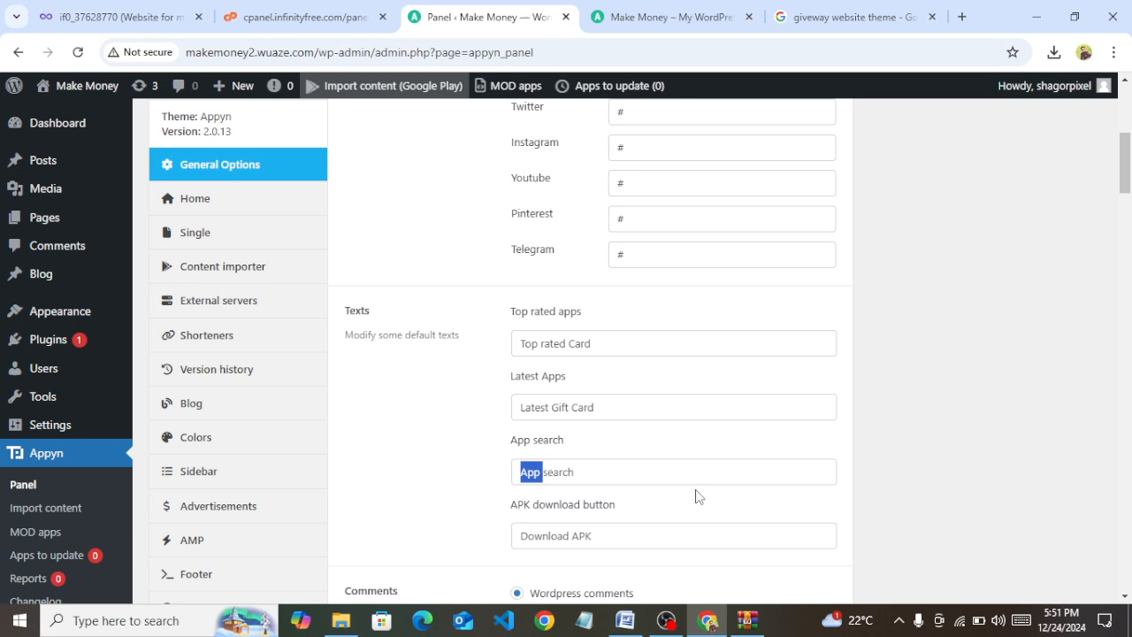
left_click(527, 472)
left_click_drag(520, 473, 543, 479)
Step: Type 'Giveway' in the Google tab's address bar and copy it
left_click(898, 17)
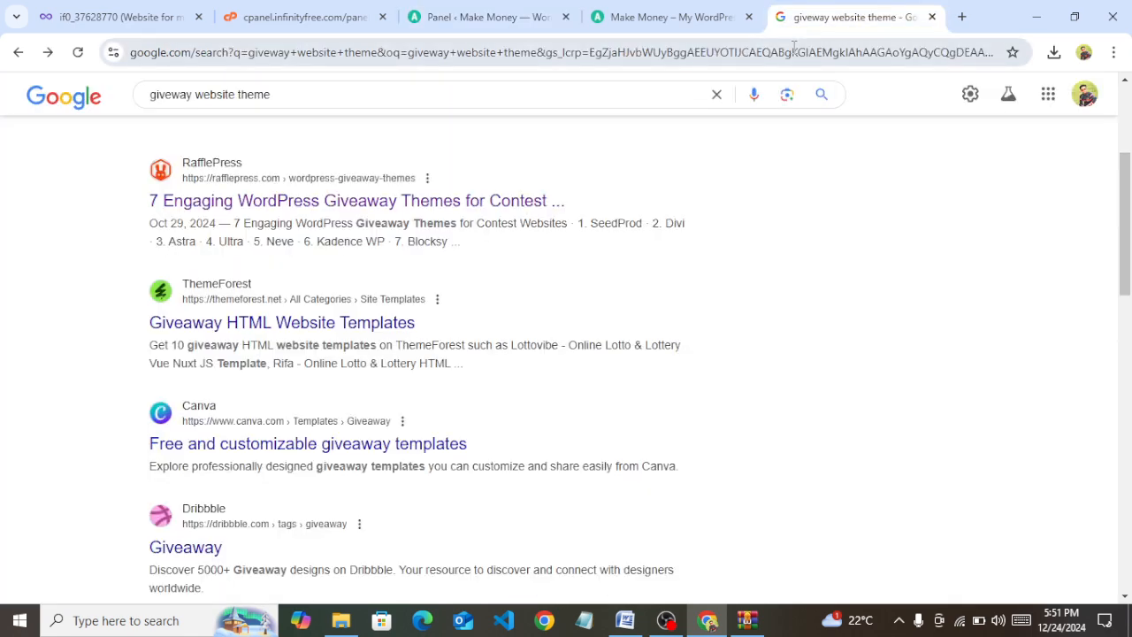
left_click(795, 55)
type("vi")
key("BackSpace")
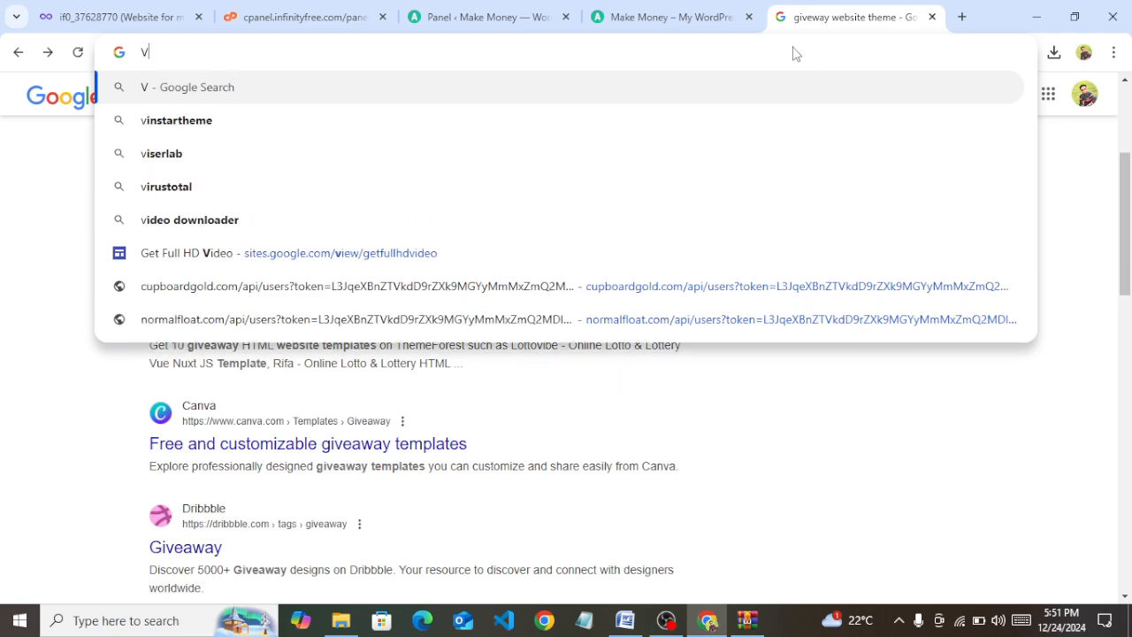
key("BackSpace")
type("Giveway")
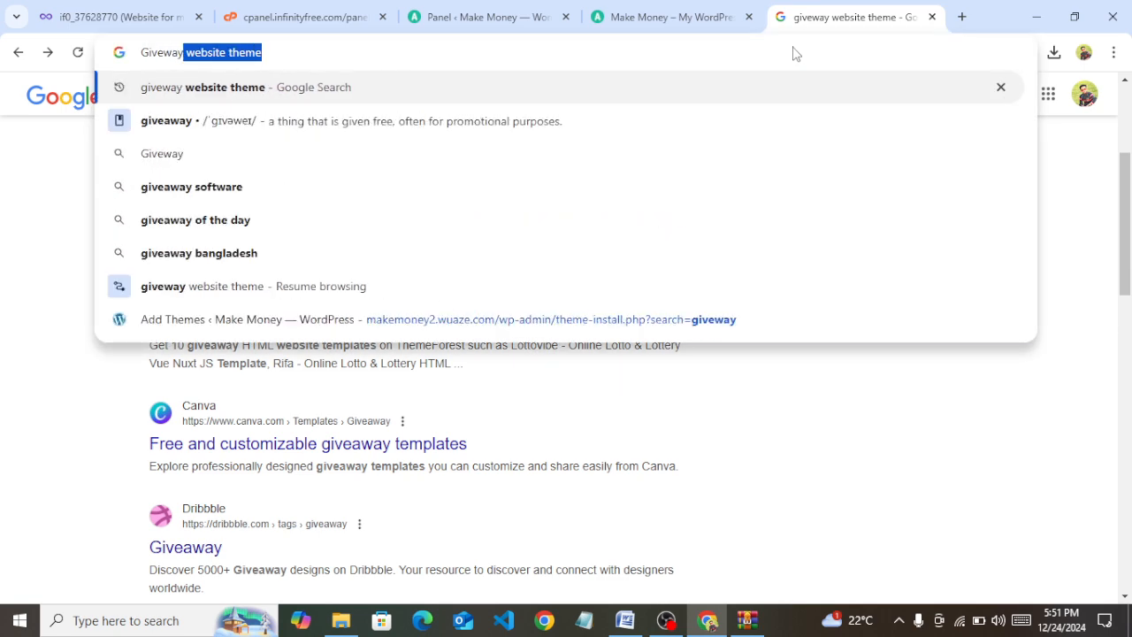
key("Delete")
key("ctrl+a")
key("ctrl+c")
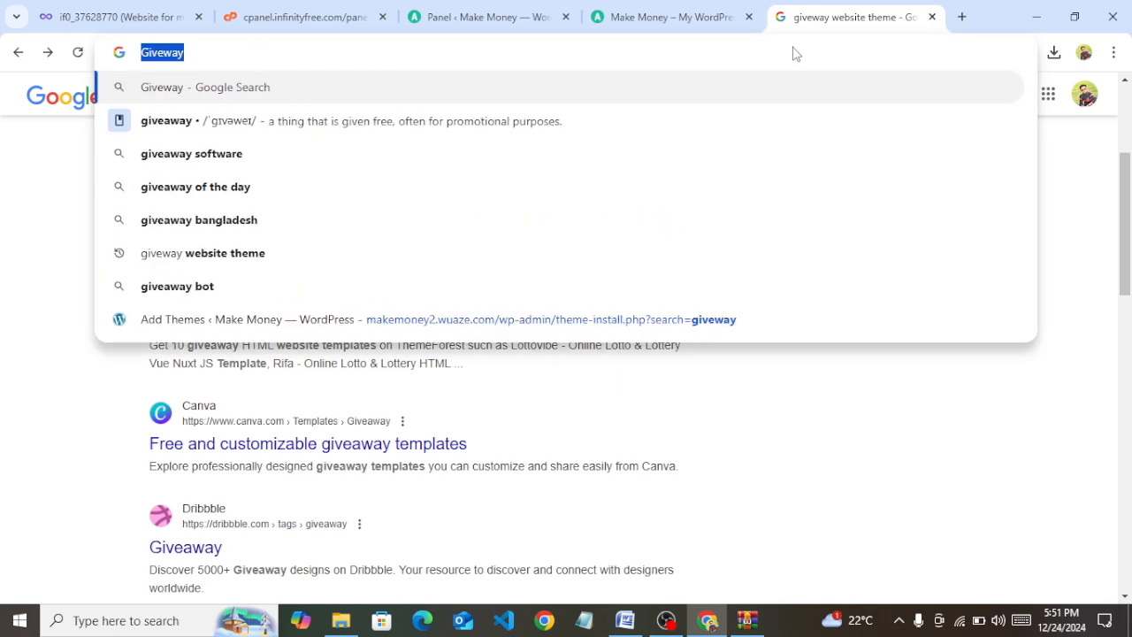
key("BackSpace")
left_click(723, 14)
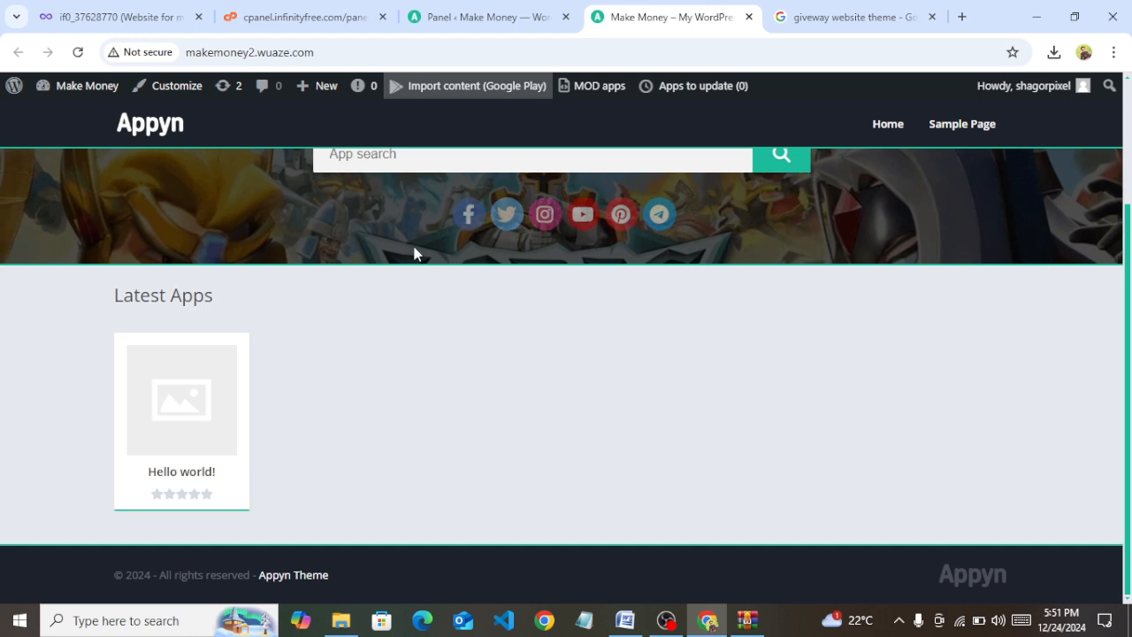
left_click(415, 8)
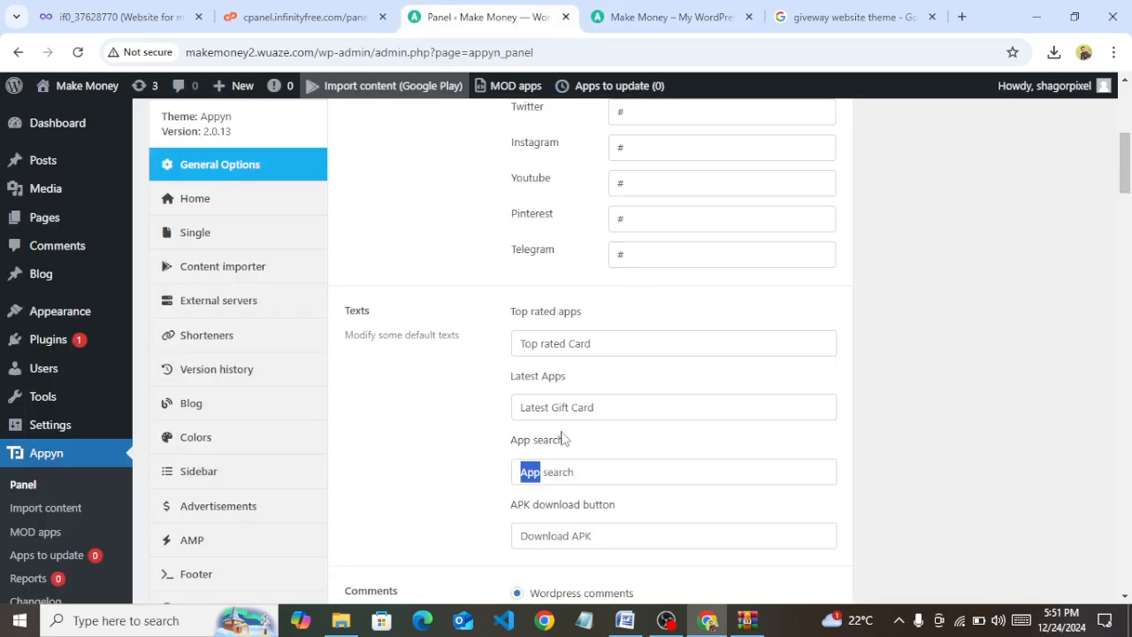
Step: Paste Giveway over the final words of the Top rated, Latest and App search labels
double_click(577, 345)
key("ctrl+v")
double_click(585, 407)
key("ctrl+v")
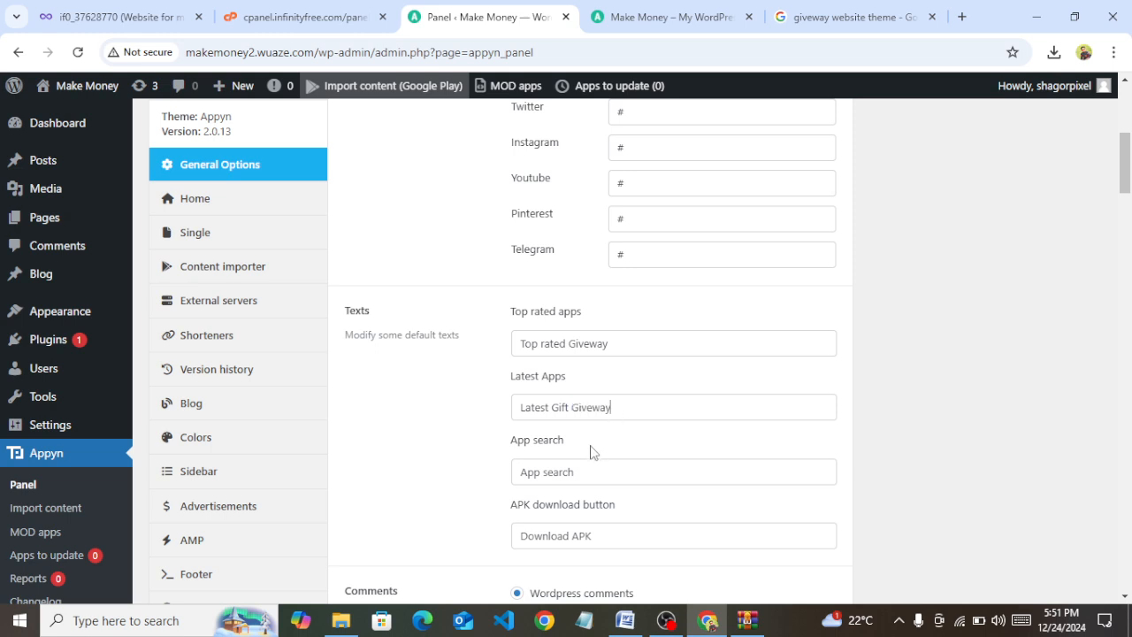
double_click(529, 472)
key("ctrl+v")
double_click(544, 536)
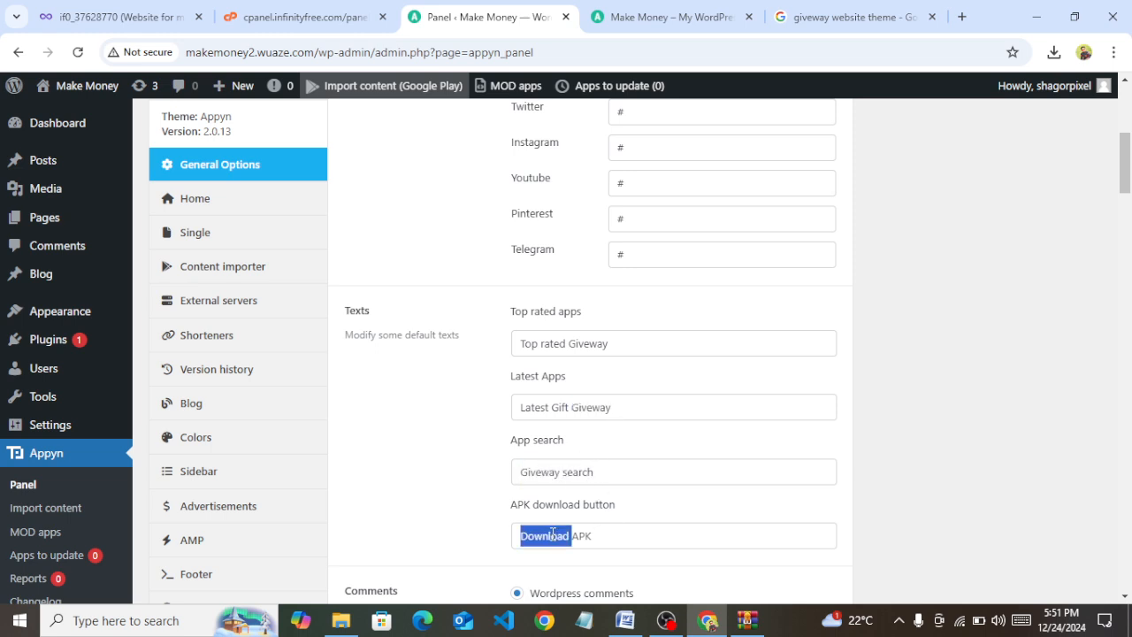
scroll(727, 438, "down", 3)
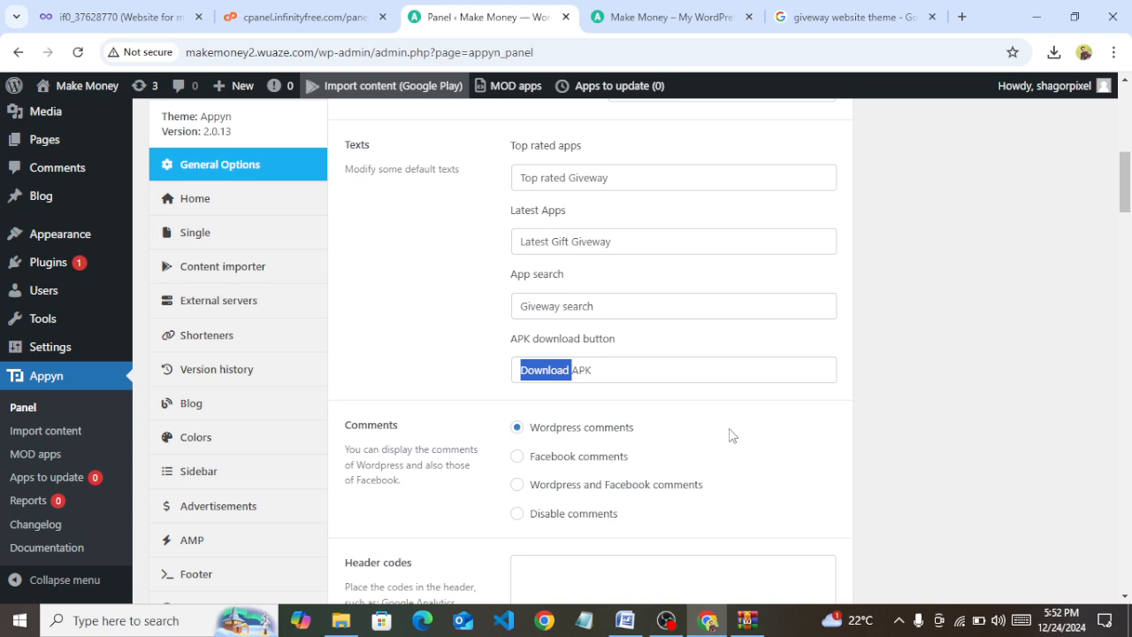
Step: Rewrite the download button label as 'Cleaim Now'
key("BackSpace")
type("Cleaim")
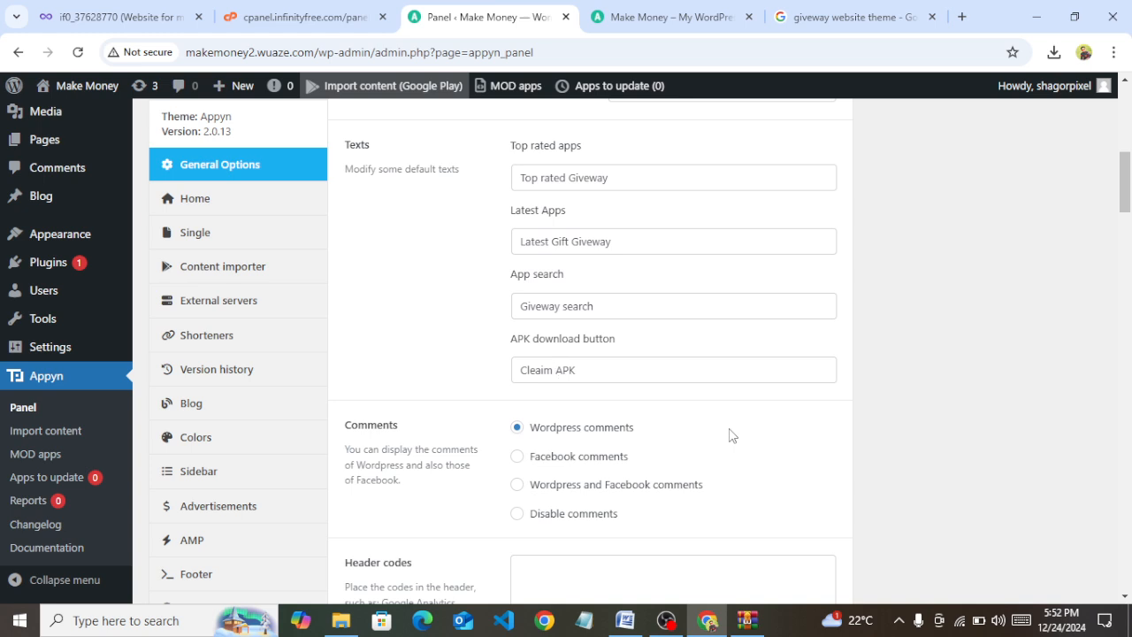
double_click(566, 370)
type("Giveway")
double_click(582, 372)
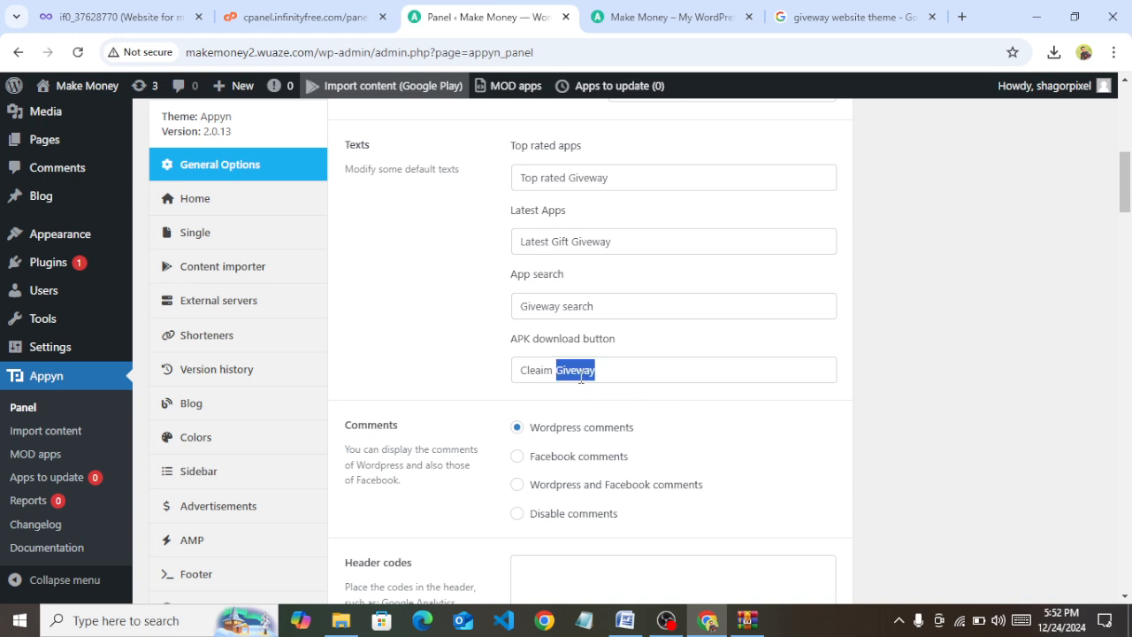
key("BackSpace")
type("Now")
Step: Check the spelling of 'claim now' on Google and correct the label to 'Claim Now'
left_click(844, 16)
left_click(822, 59)
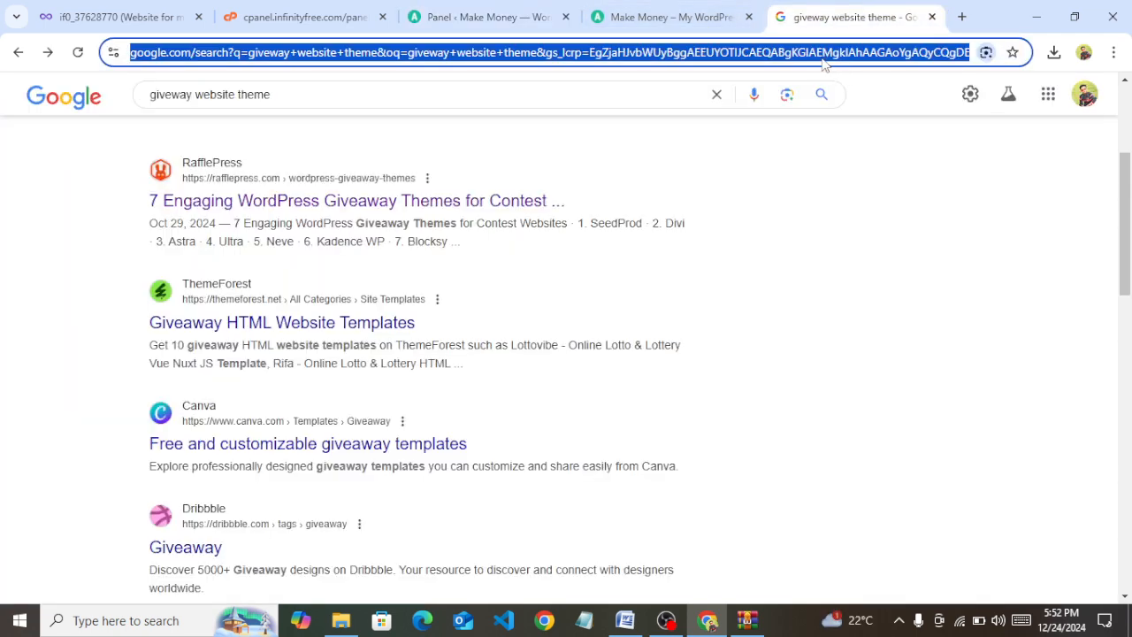
type("cneaim ")
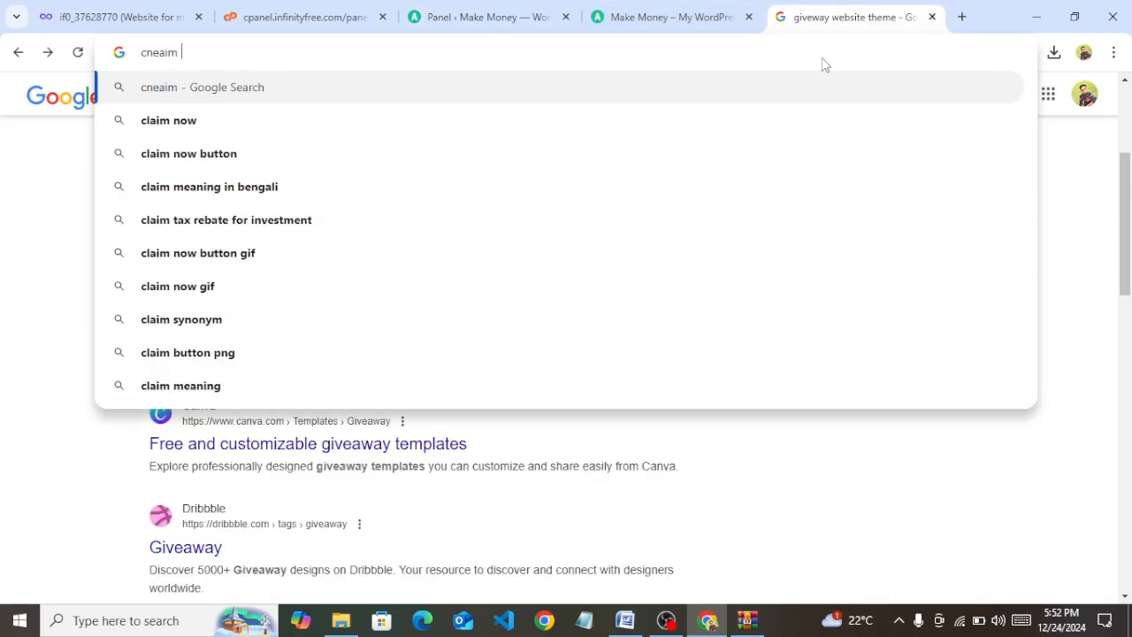
type("now")
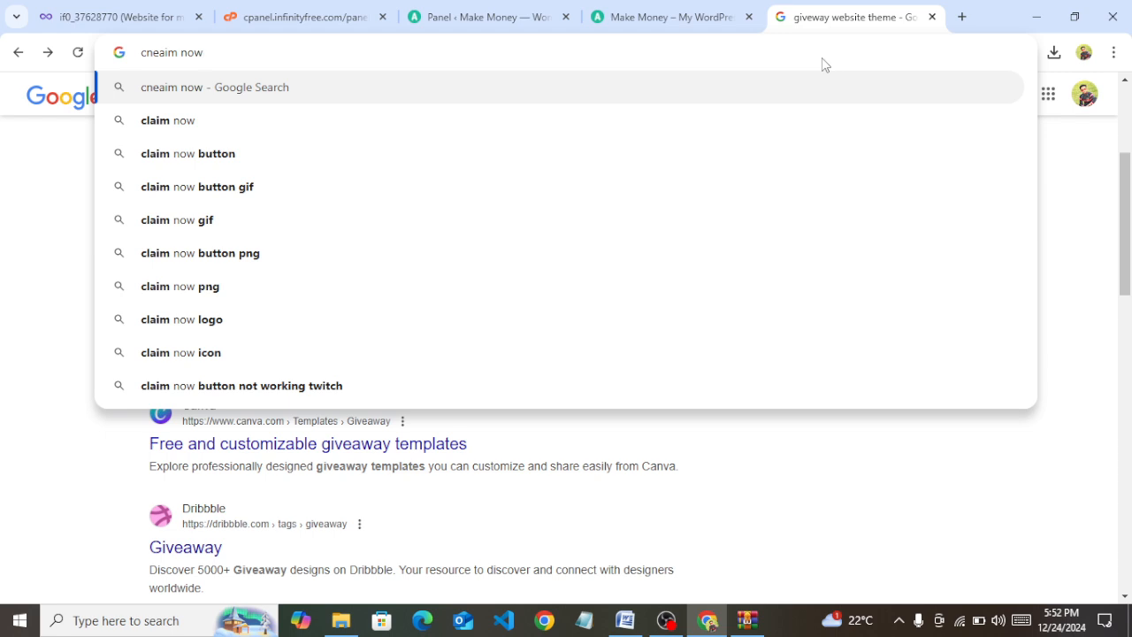
left_click(677, 13)
left_click(522, 9)
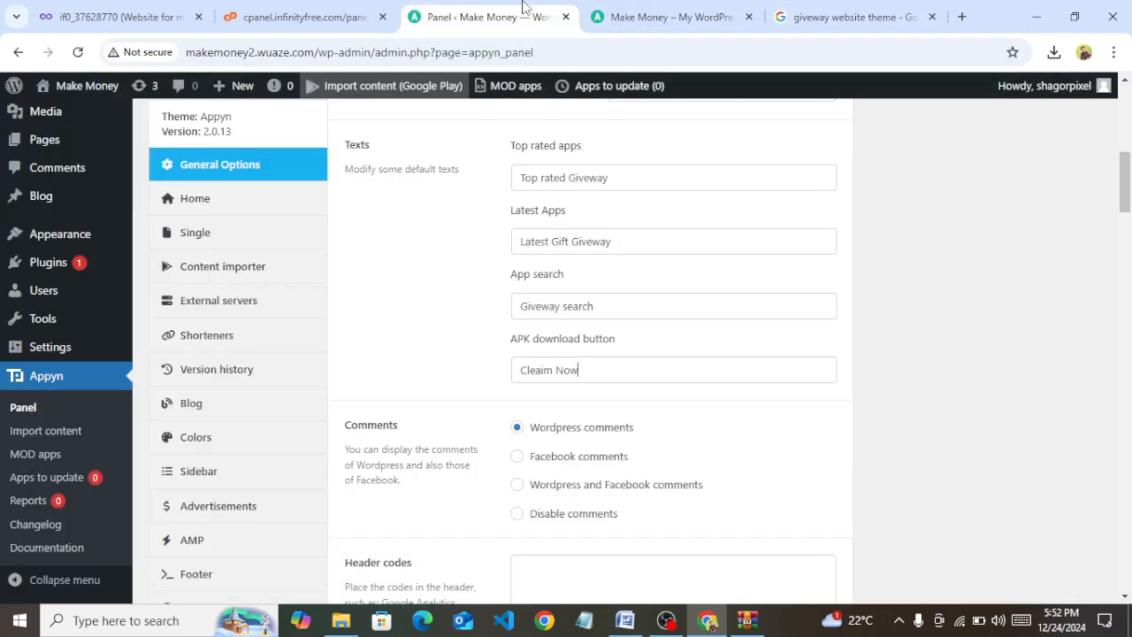
double_click(538, 372)
type("Claim")
Step: Change the APK instructions heading so it reads 'How to Claim Giveway'
scroll(812, 478, "down", 4)
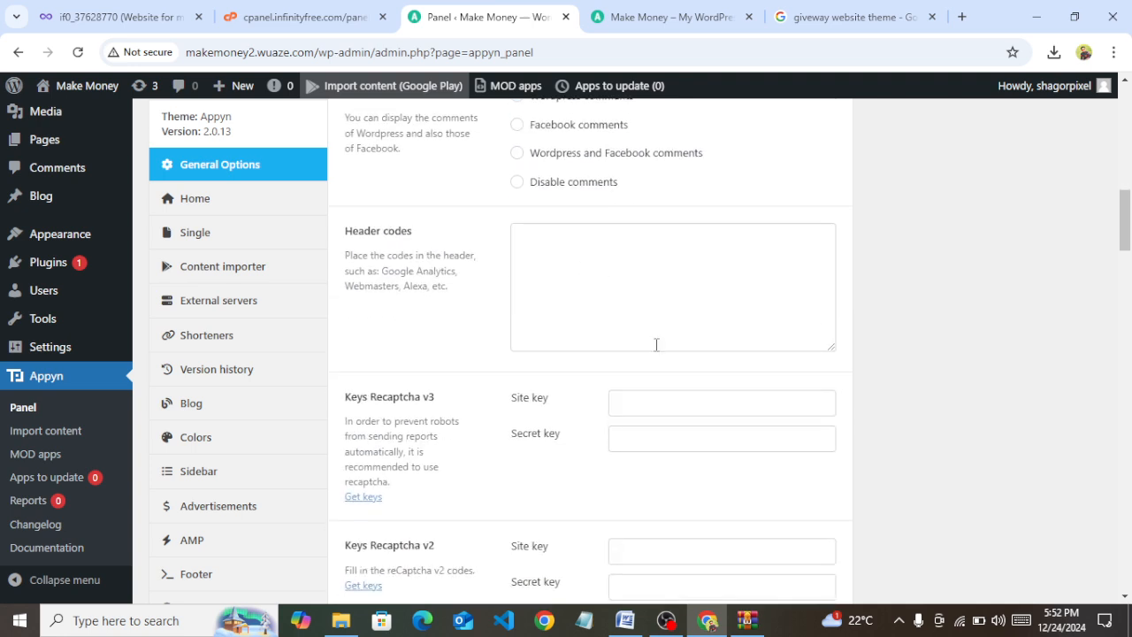
scroll(656, 344, "down", 5)
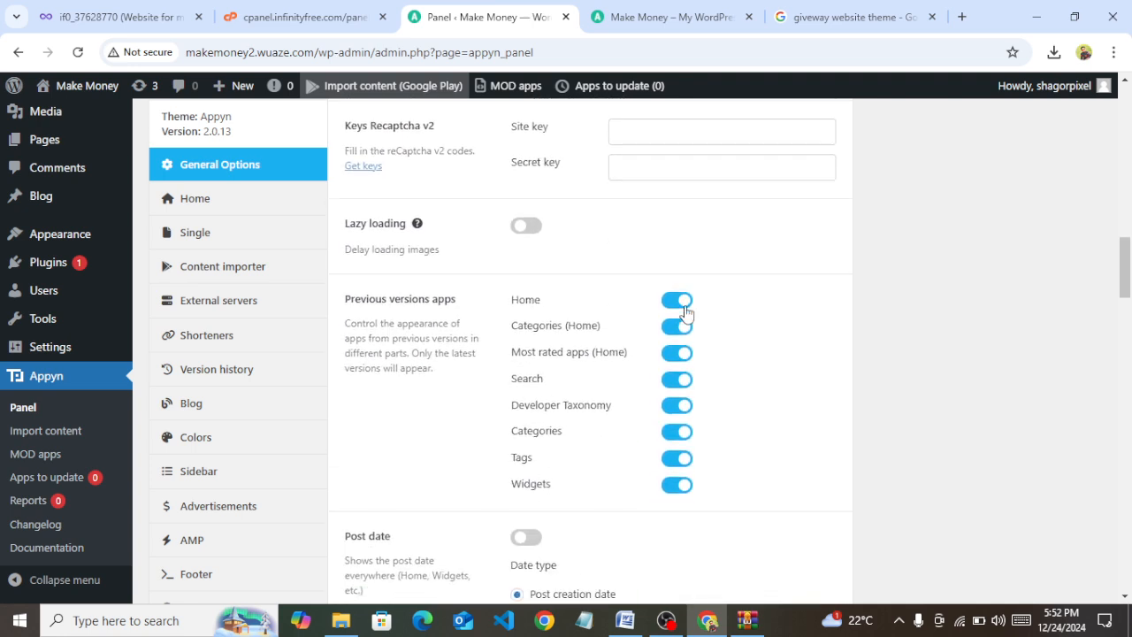
scroll(717, 346, "down", 8)
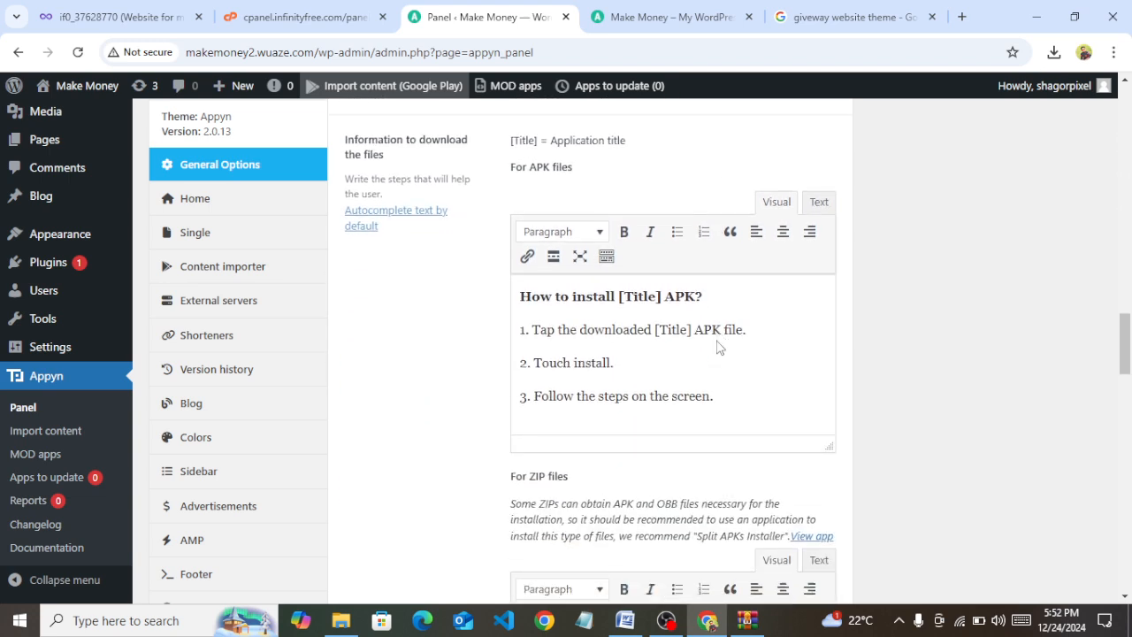
scroll(717, 346, "down", 1)
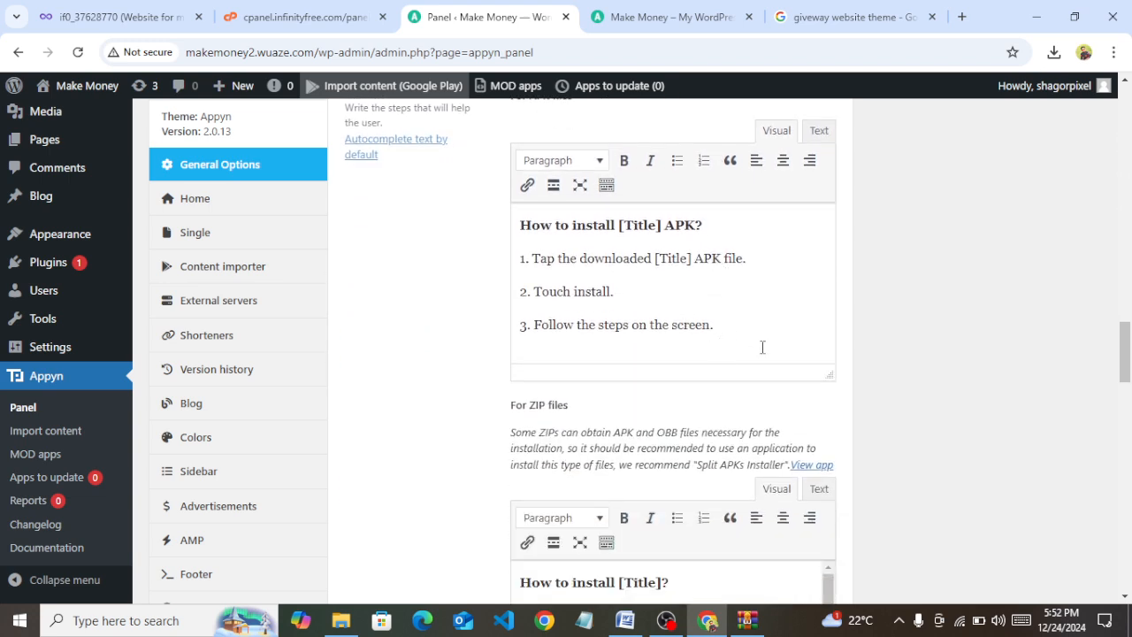
left_click_drag(731, 327, 534, 255)
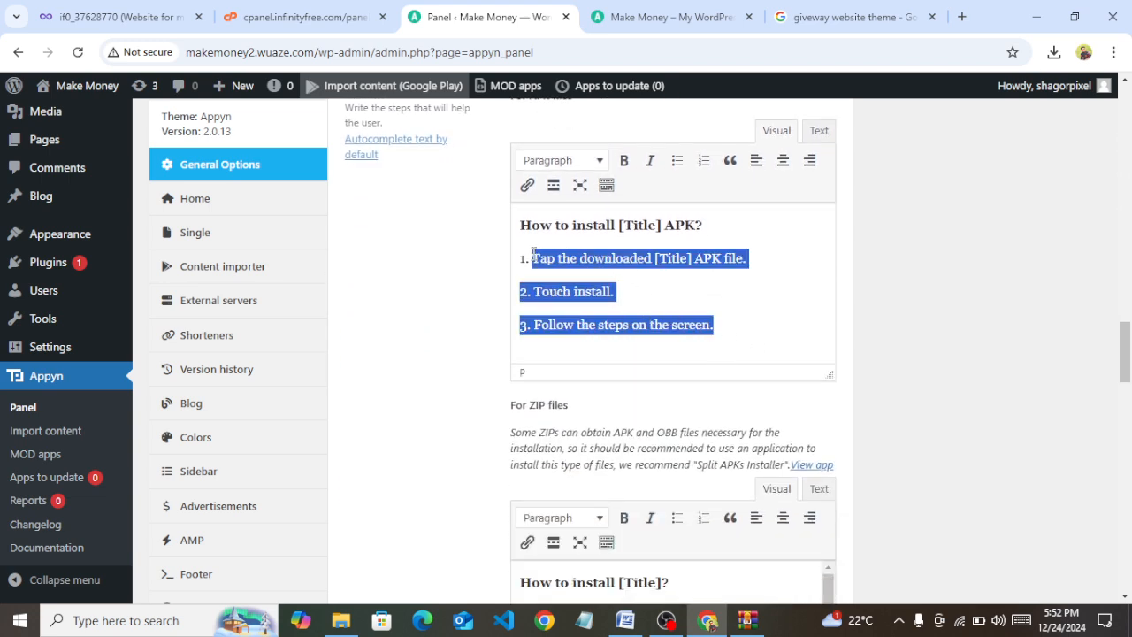
double_click(686, 225)
left_click(708, 249)
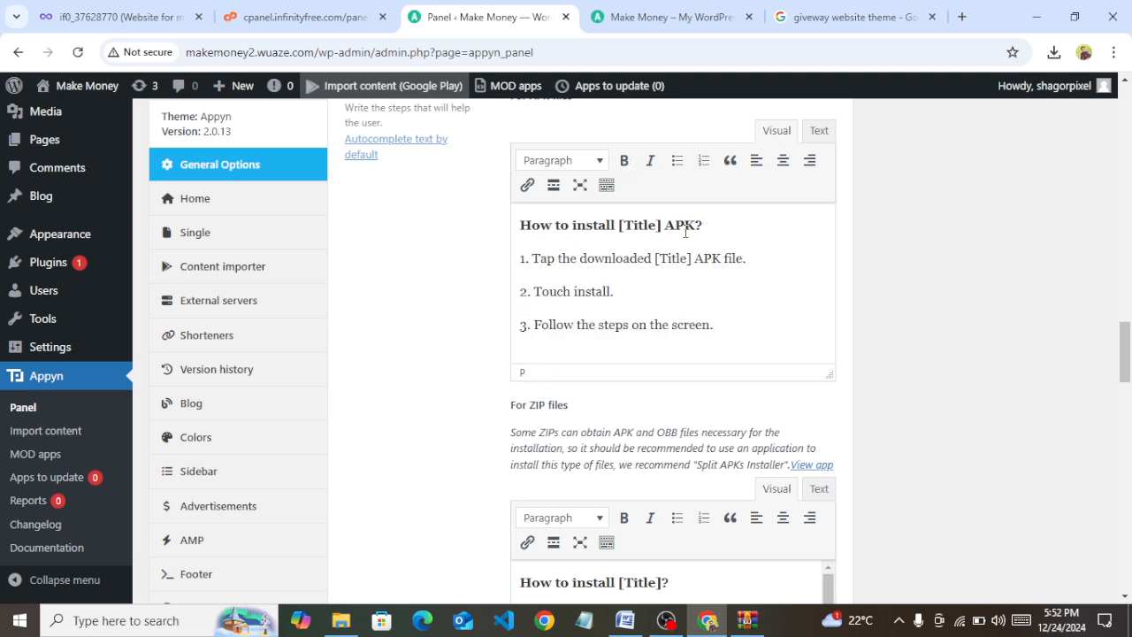
double_click(681, 226)
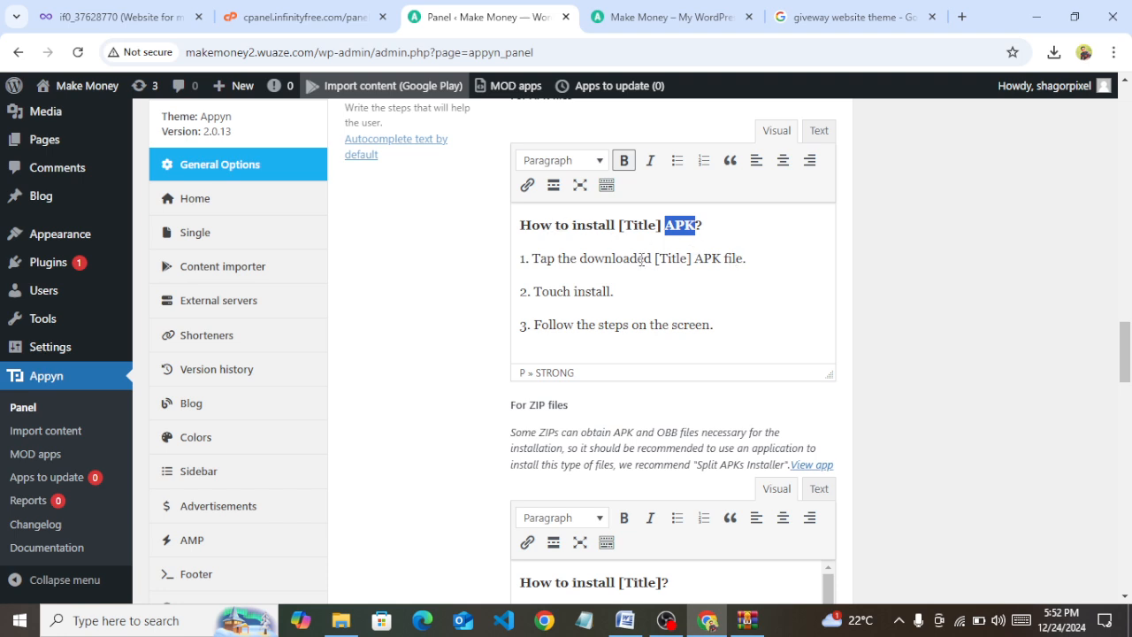
double_click(533, 228)
left_click(592, 235)
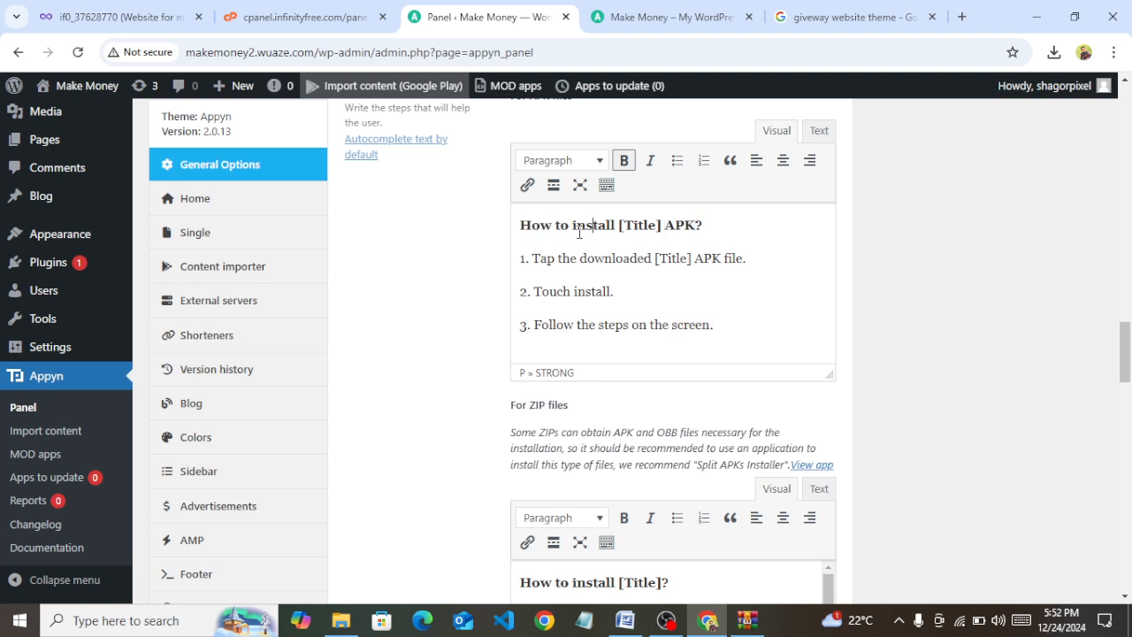
left_click_drag(571, 226, 722, 224)
key("BackSpace")
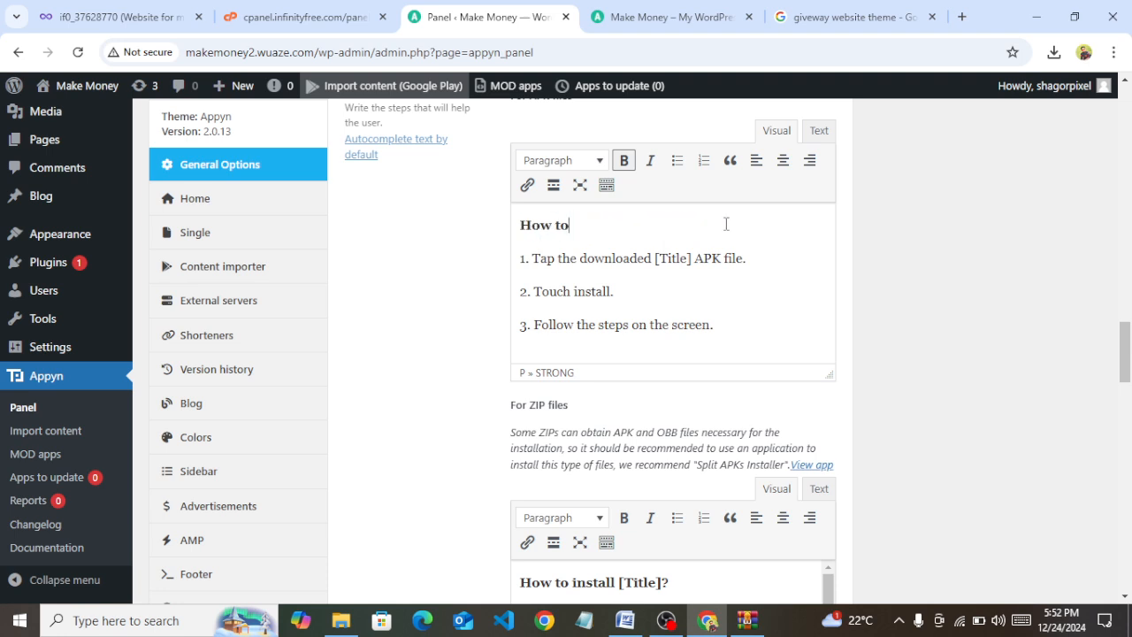
type("Claim Giveway.")
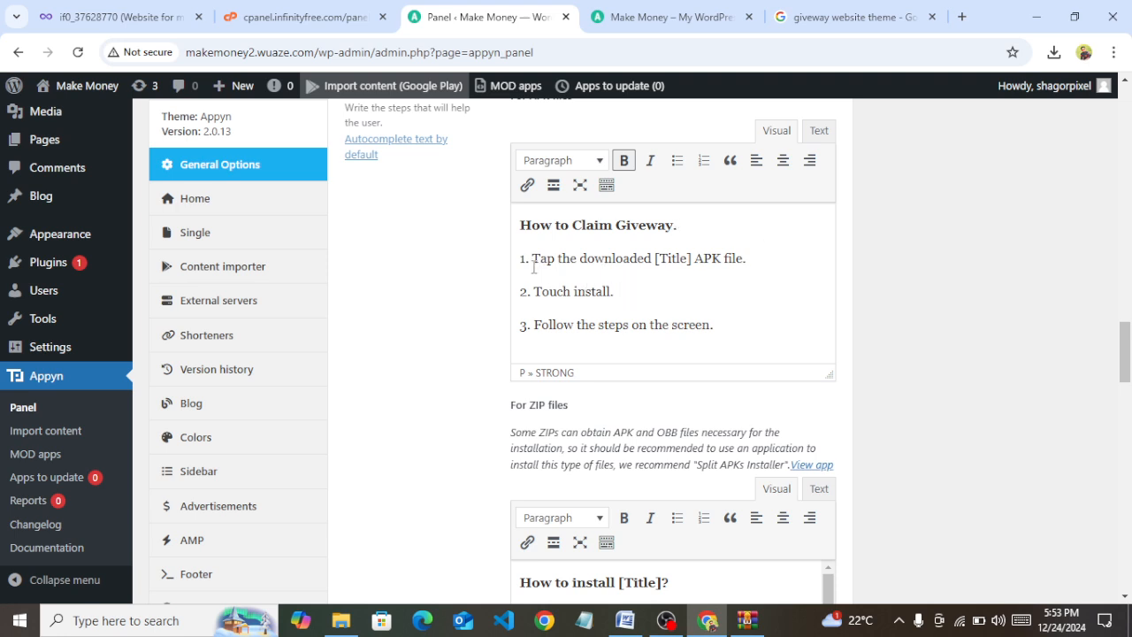
Step: Make instruction step 1 read 'Tap the Claim Now Button'
left_click_drag(533, 267, 767, 252)
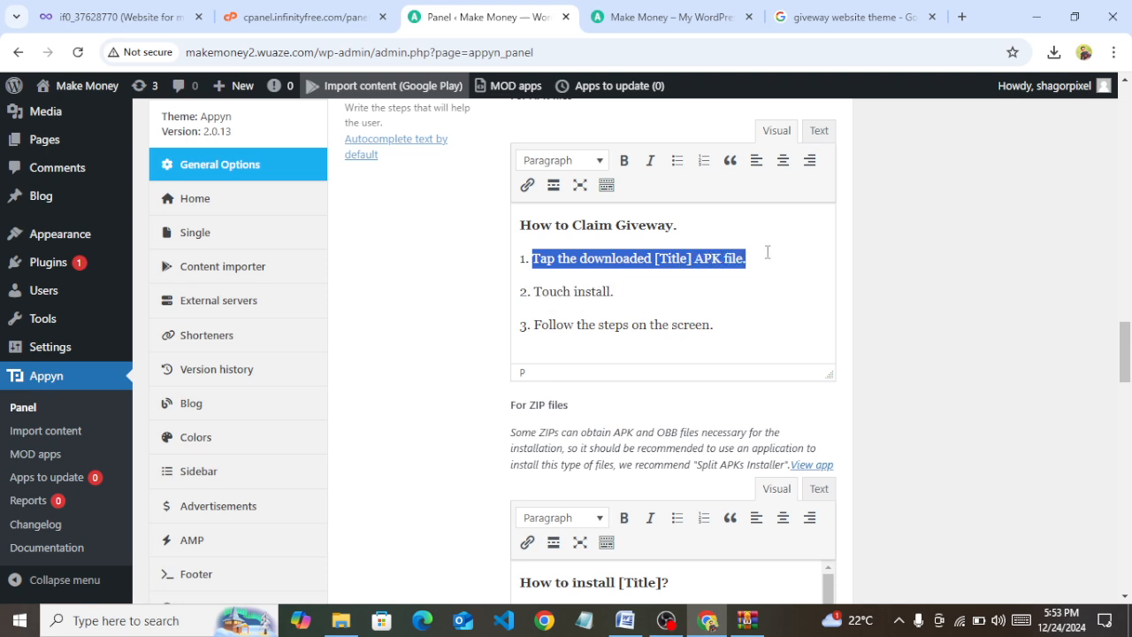
left_click(755, 307)
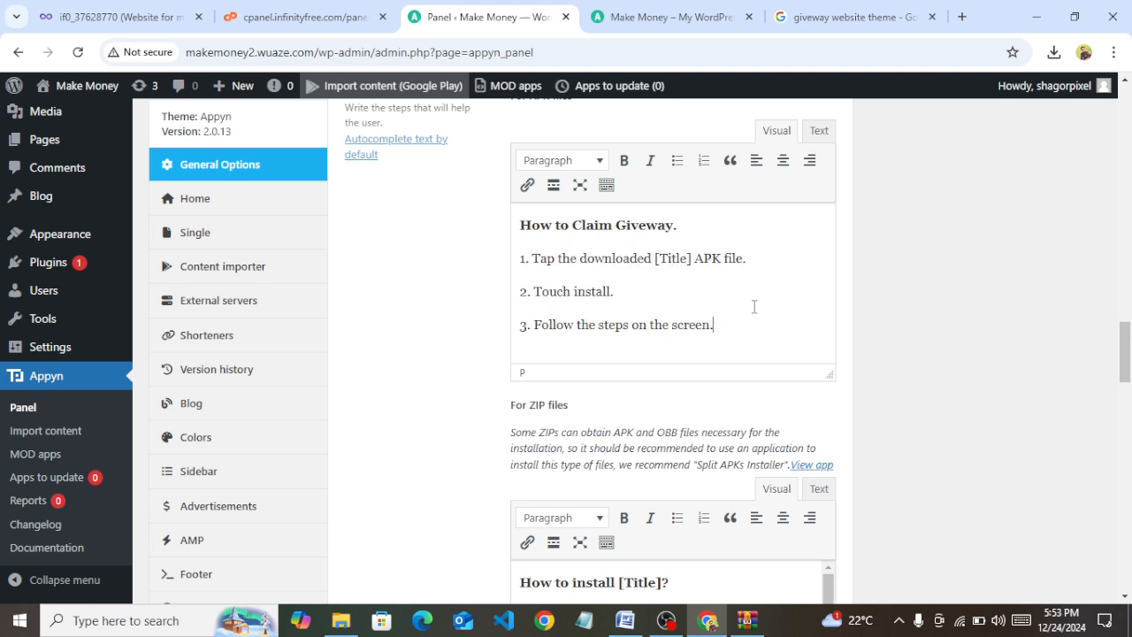
left_click_drag(540, 262, 746, 259)
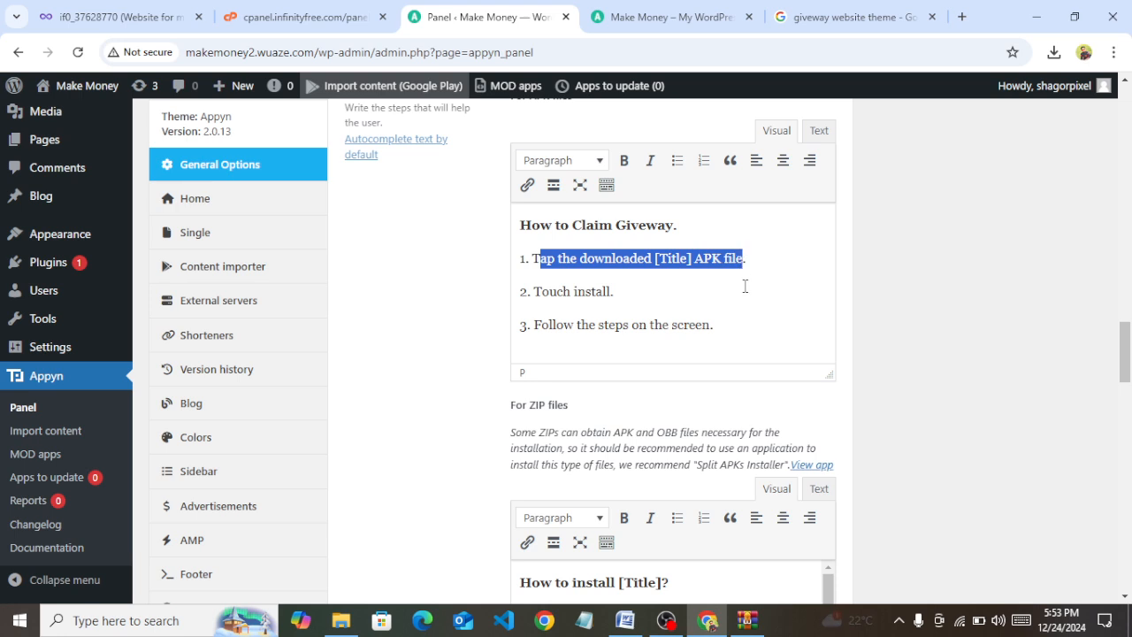
left_click(711, 289)
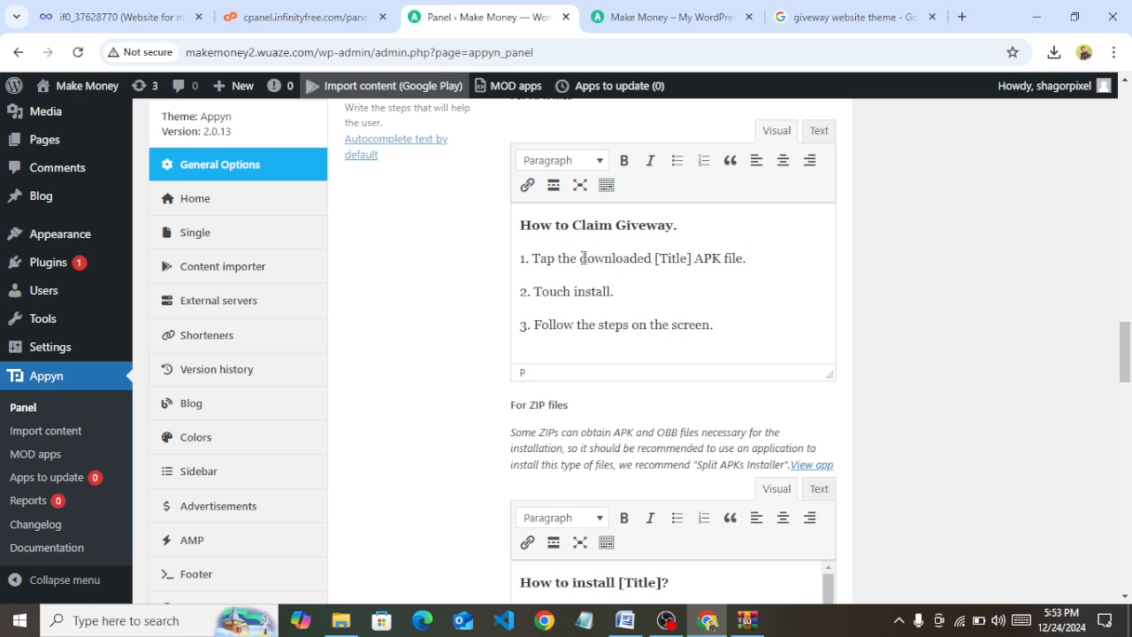
left_click_drag(583, 258, 776, 255)
key("BackSpace")
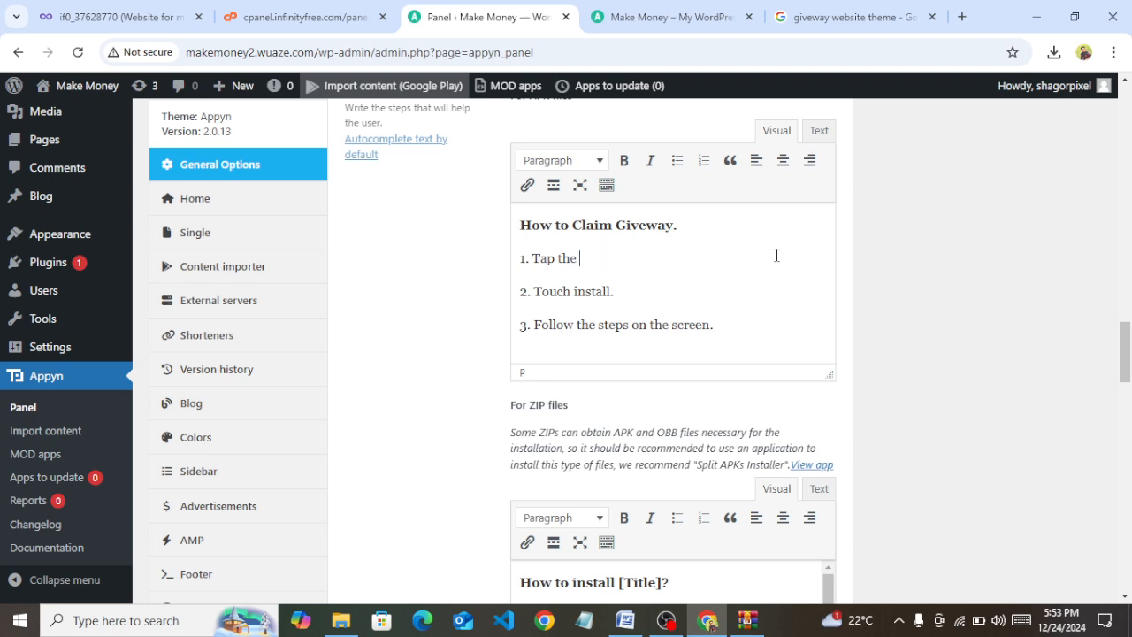
type("Claim Now But")
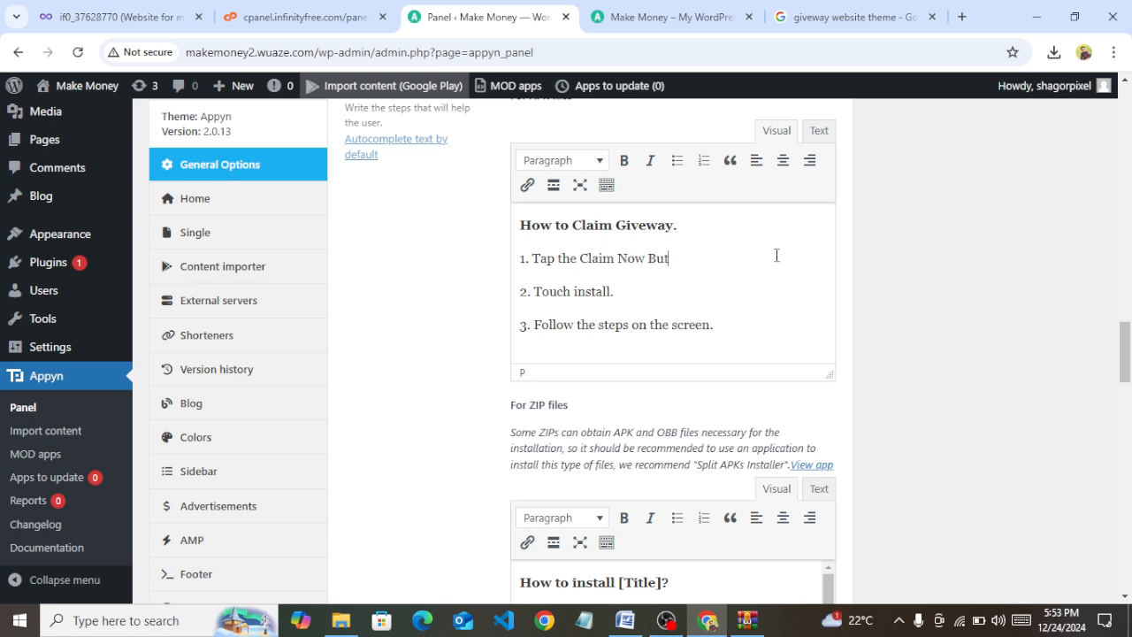
type("ton")
left_click_drag(632, 293, 570, 289)
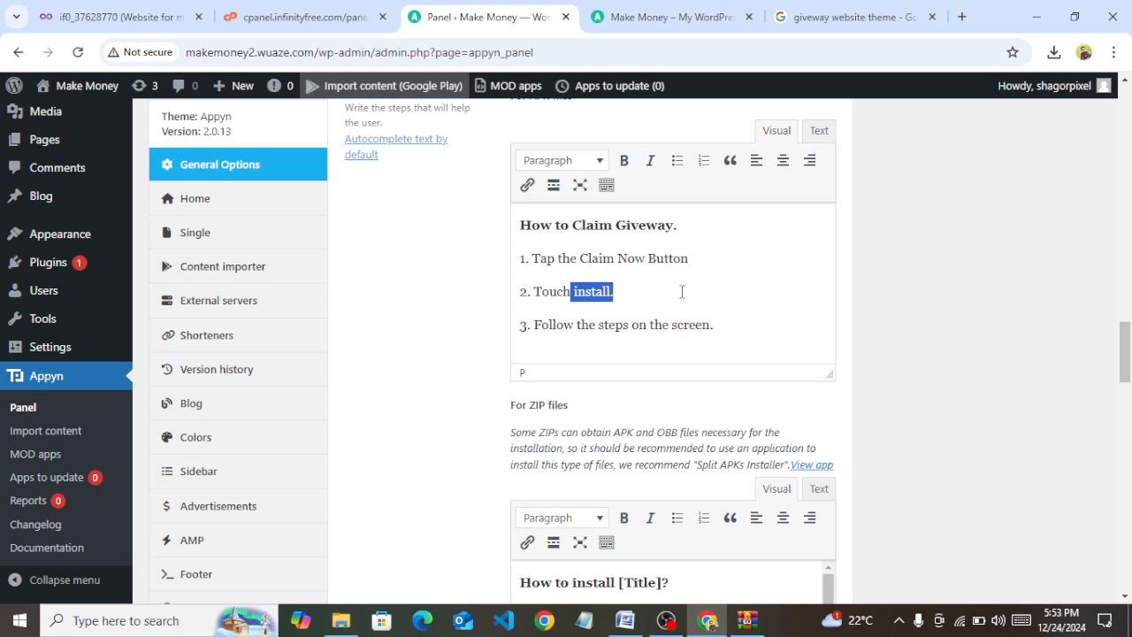
scroll(654, 293, "down", 1)
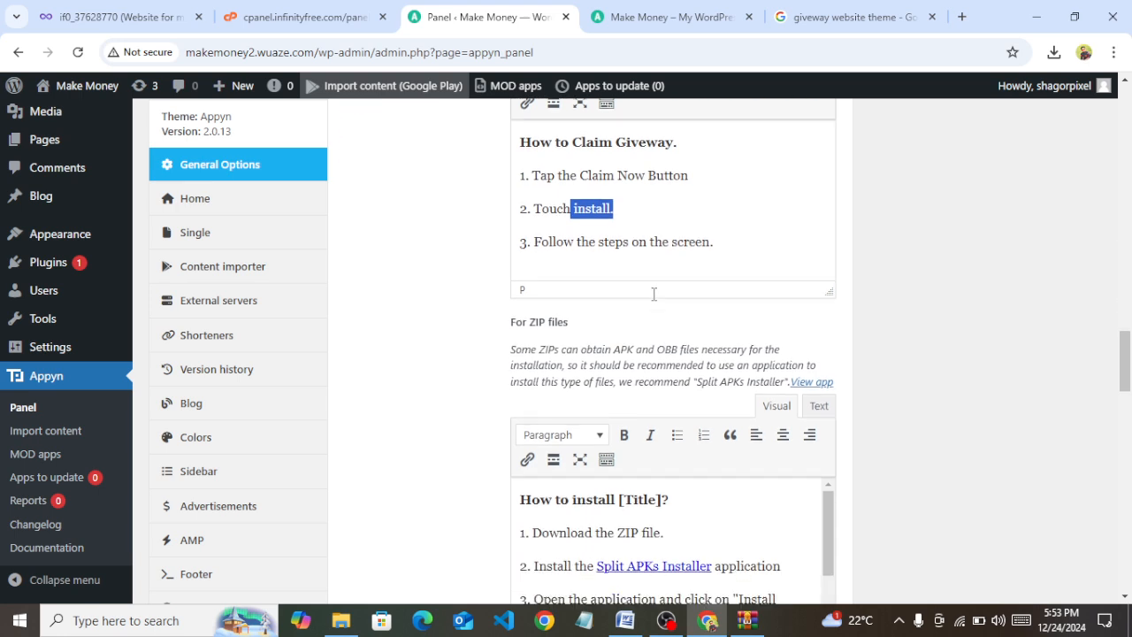
scroll(613, 279, "up", 1)
Step: Replace step 2 with 'Submit Your Real Information and Email'
key("BackSpace")
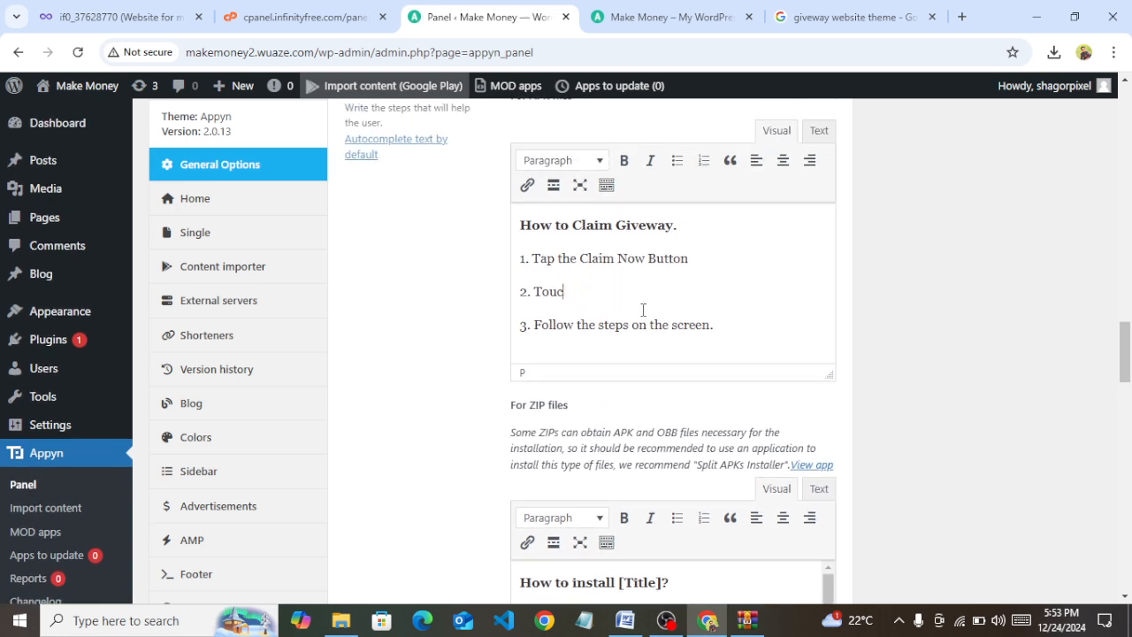
key("BackSpace")
key("BackSpace")
key("BackSpace")
type("Submit Your Real Information and ")
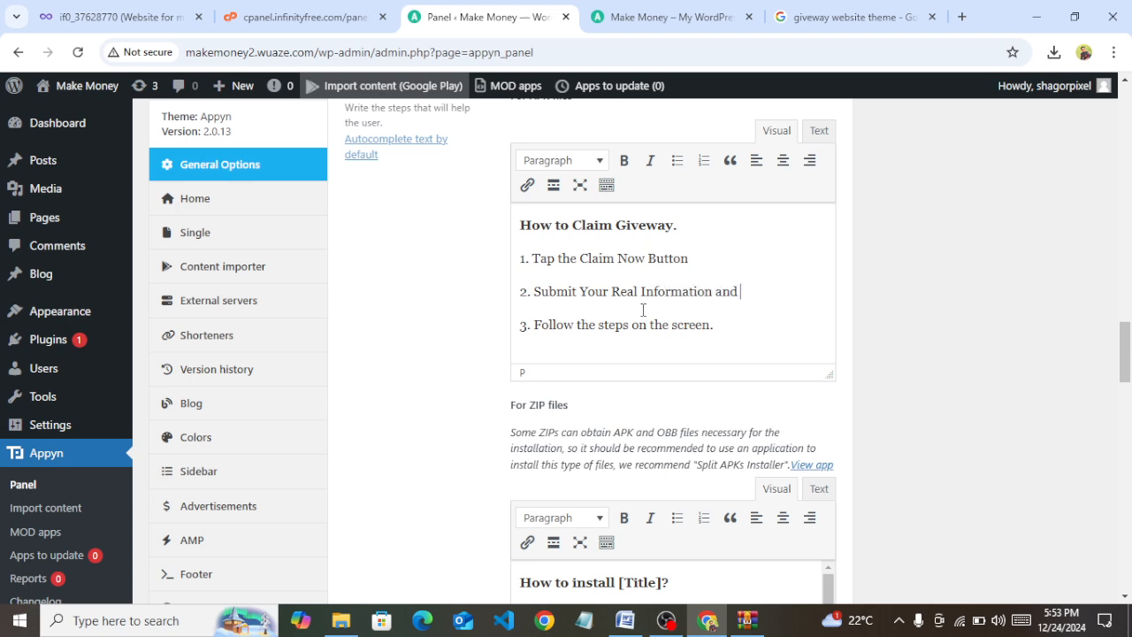
type("Email.")
Step: Rewrite step 3 as 'Claim Your Gift.' in plain, unbolded text
left_click_drag(572, 227, 685, 227)
key("ctrl+c")
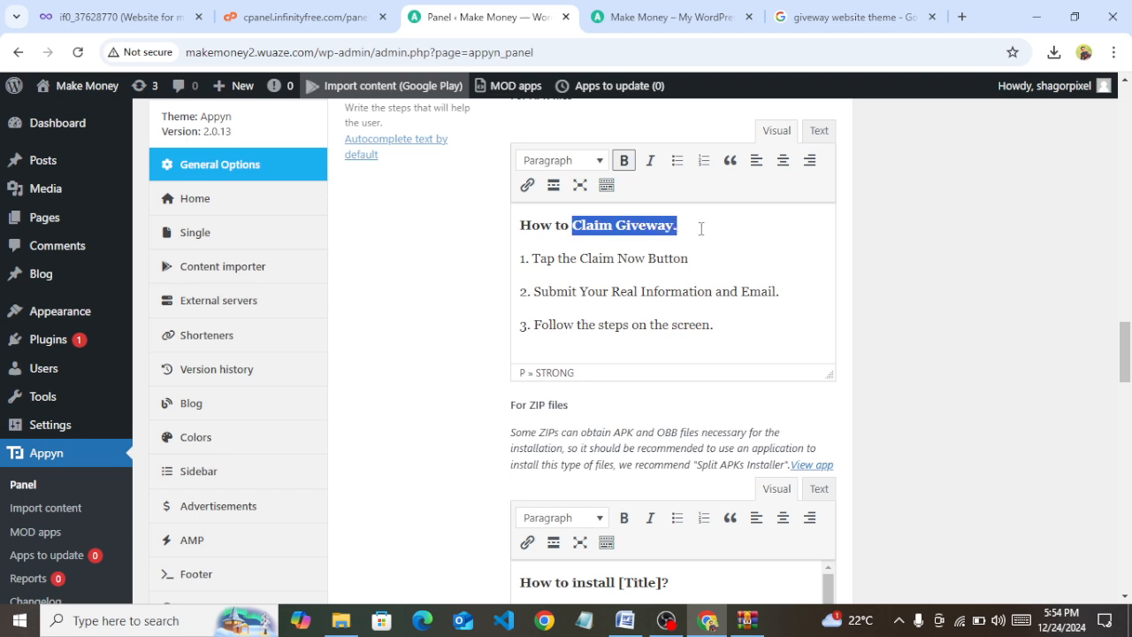
left_click_drag(742, 325, 567, 323)
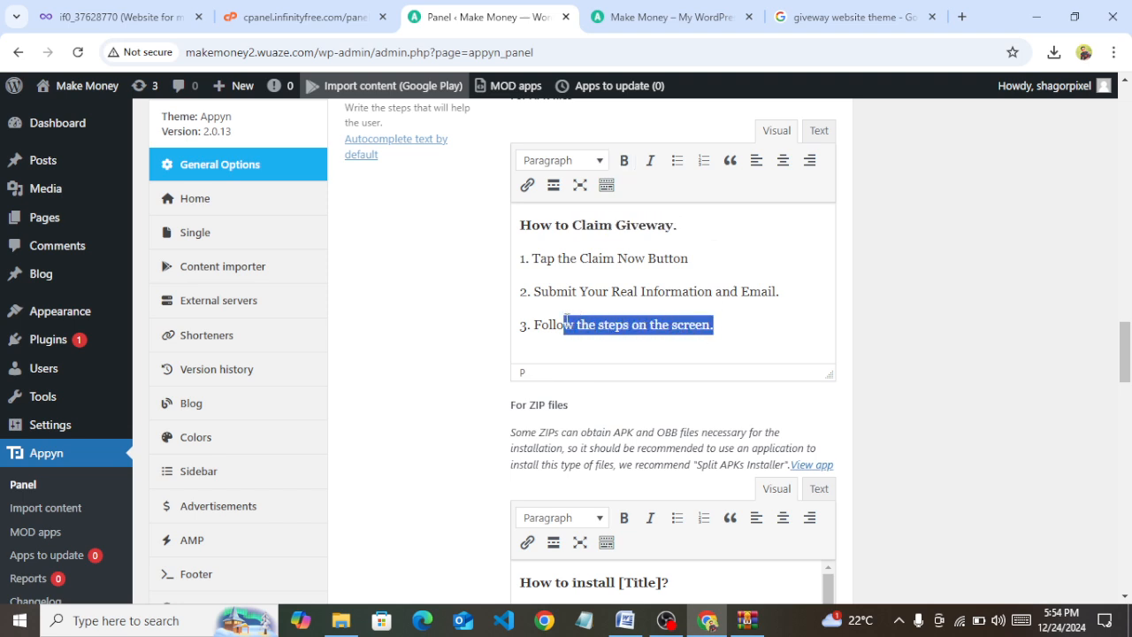
left_click_drag(563, 320, 543, 322)
left_click_drag(540, 322, 534, 322)
key("ctrl+v")
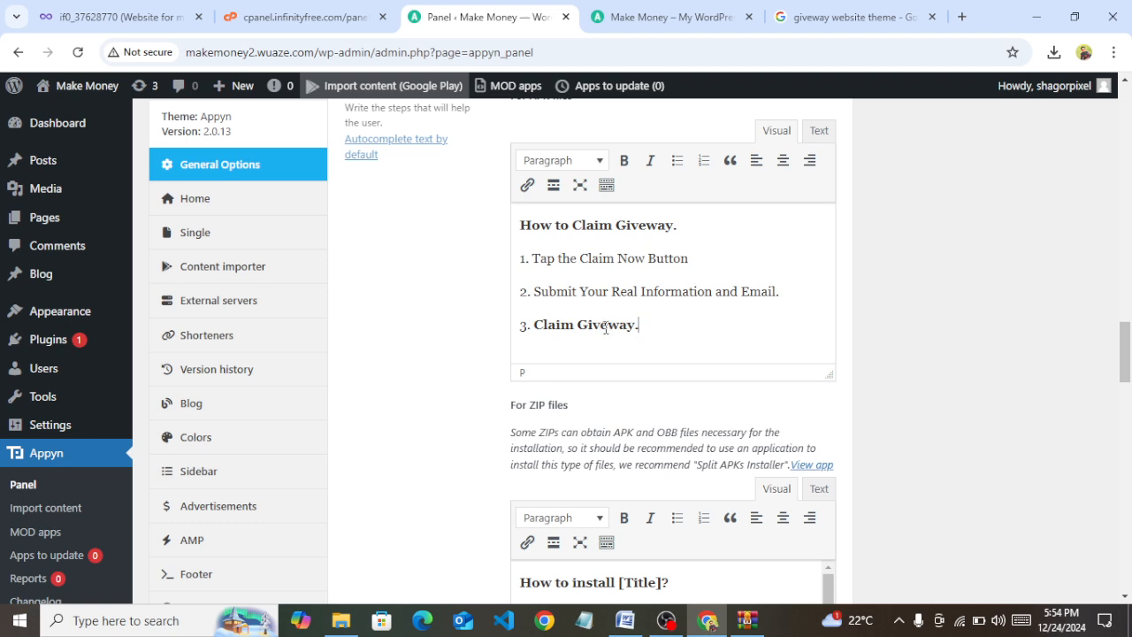
double_click(605, 327)
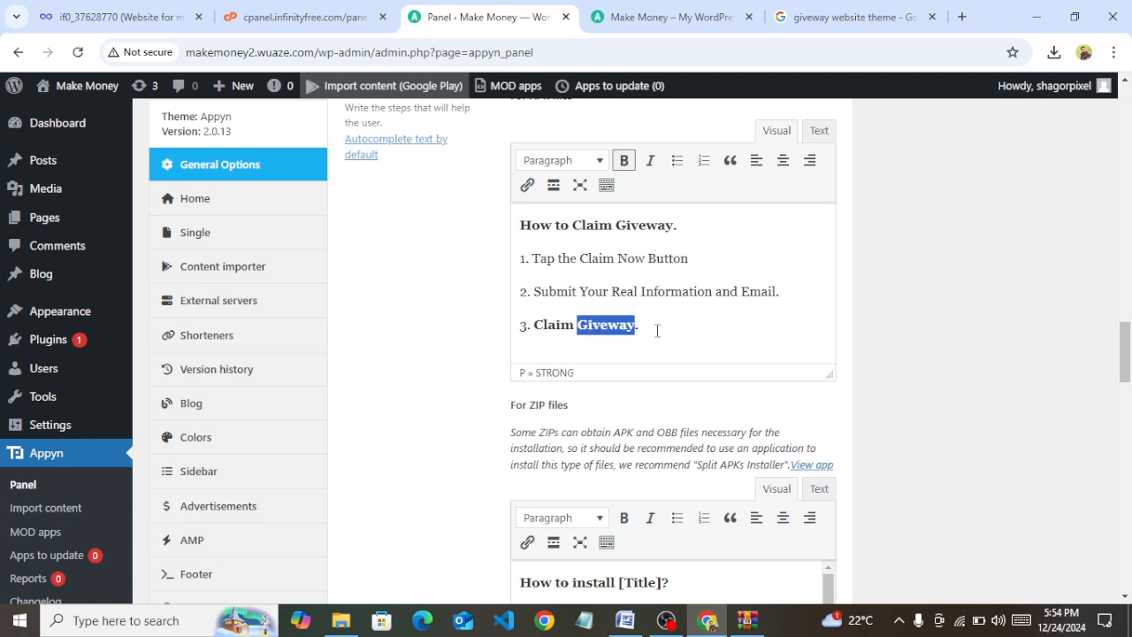
type("Your ")
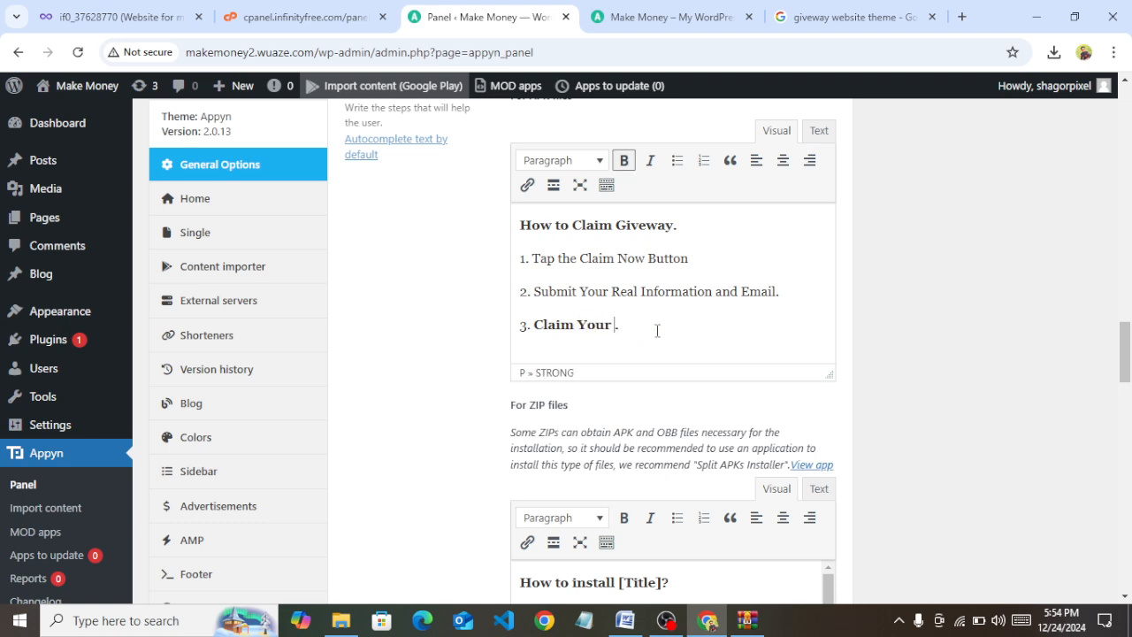
type("Gift")
left_click_drag(658, 330, 518, 319)
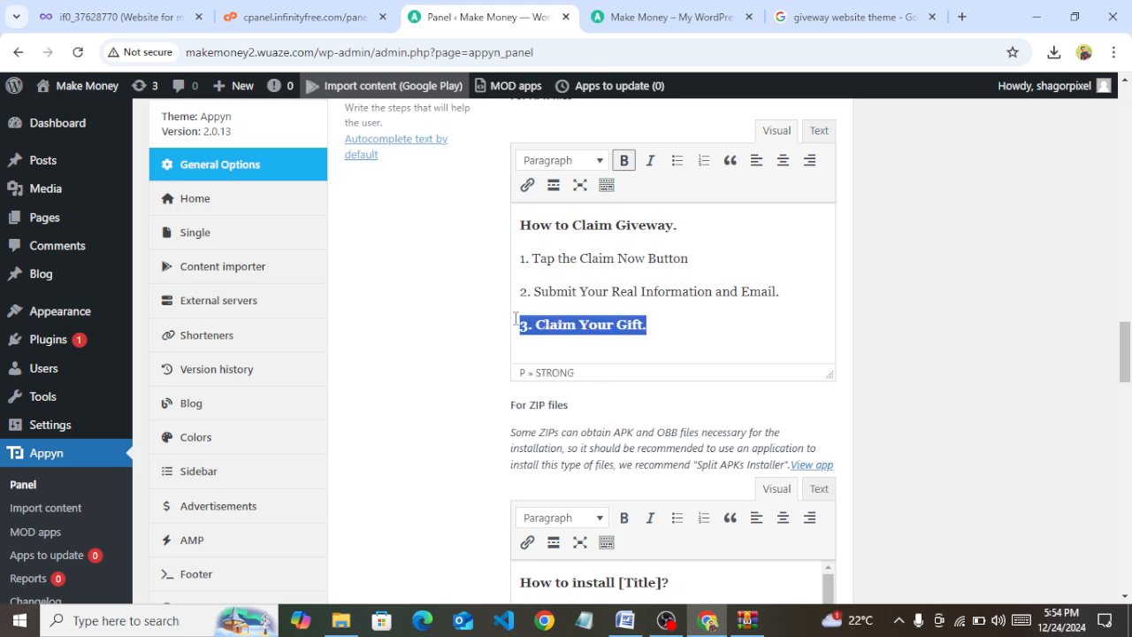
left_click(639, 338)
left_click_drag(662, 338, 520, 320)
key("ctrl+b")
left_click(611, 342)
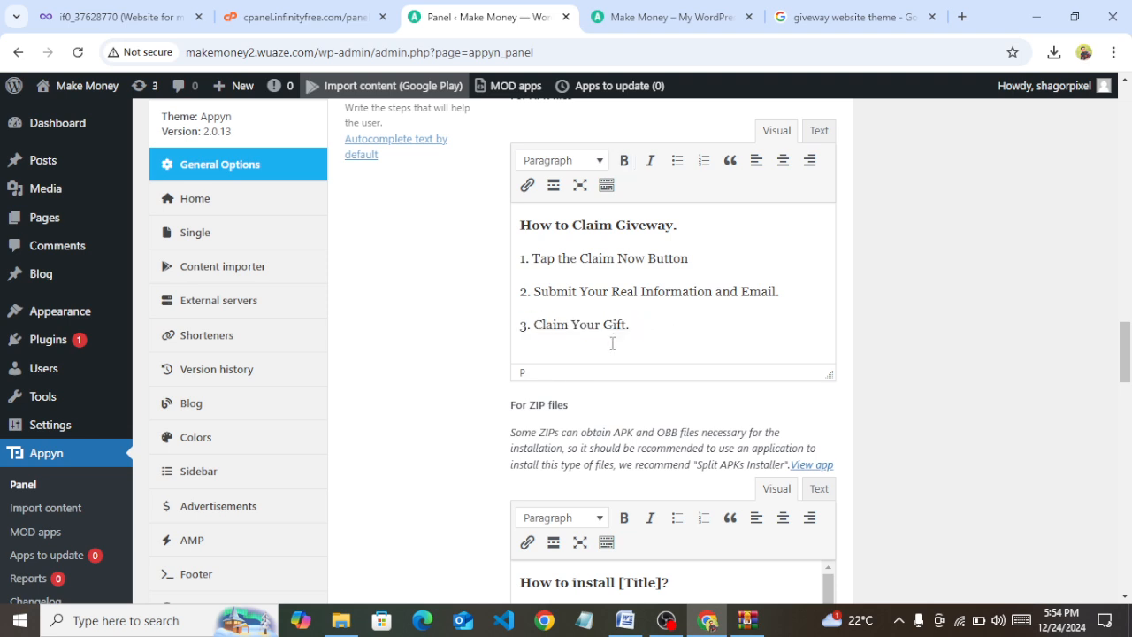
Step: Clear out the ZIP-files instruction text in General Options
scroll(612, 343, "down", 5)
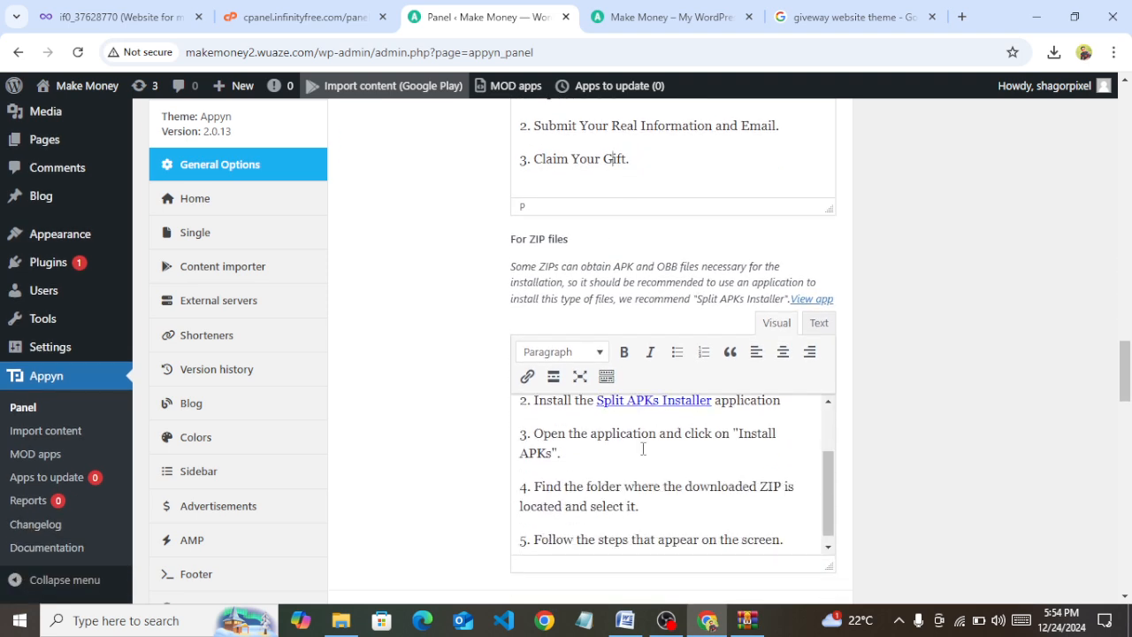
scroll(643, 460, "up", 3)
scroll(605, 446, "down", 3)
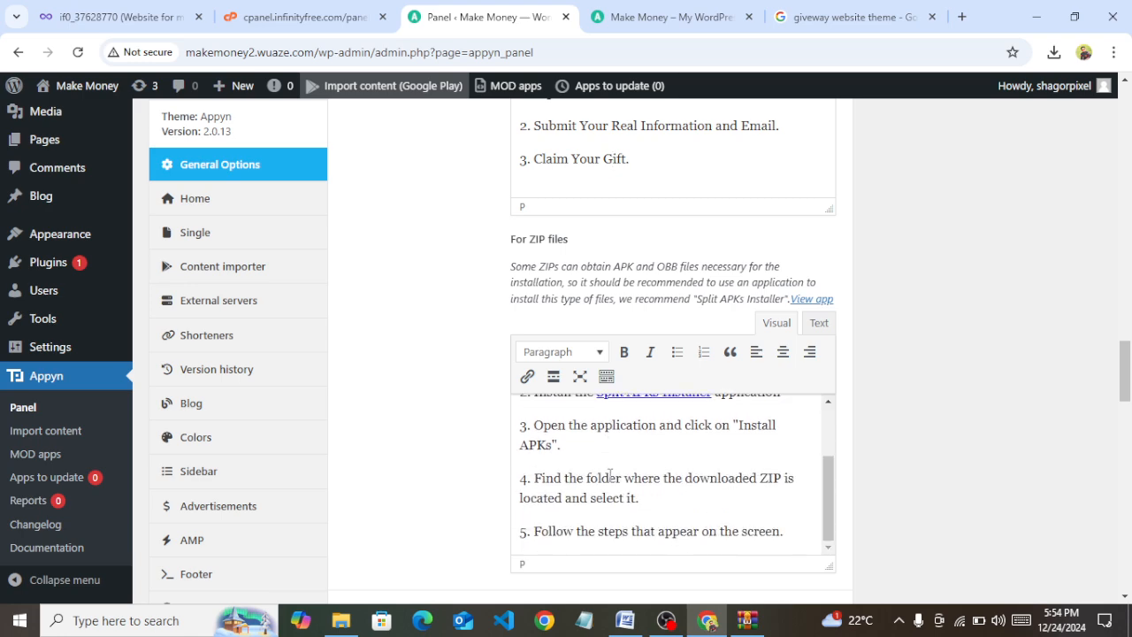
key("ctrl+a")
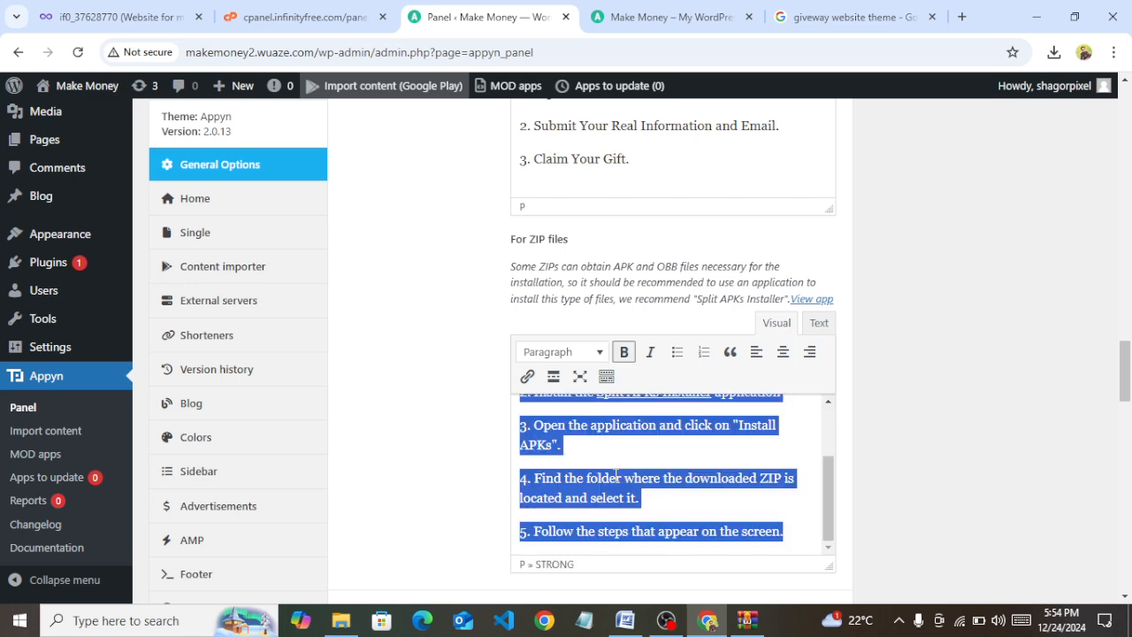
key("BackSpace")
Step: Look over the remaining General Options settings, then bring up the second Chrome window
scroll(647, 475, "down", 2)
scroll(646, 475, "down", 3)
scroll(700, 473, "up", 7)
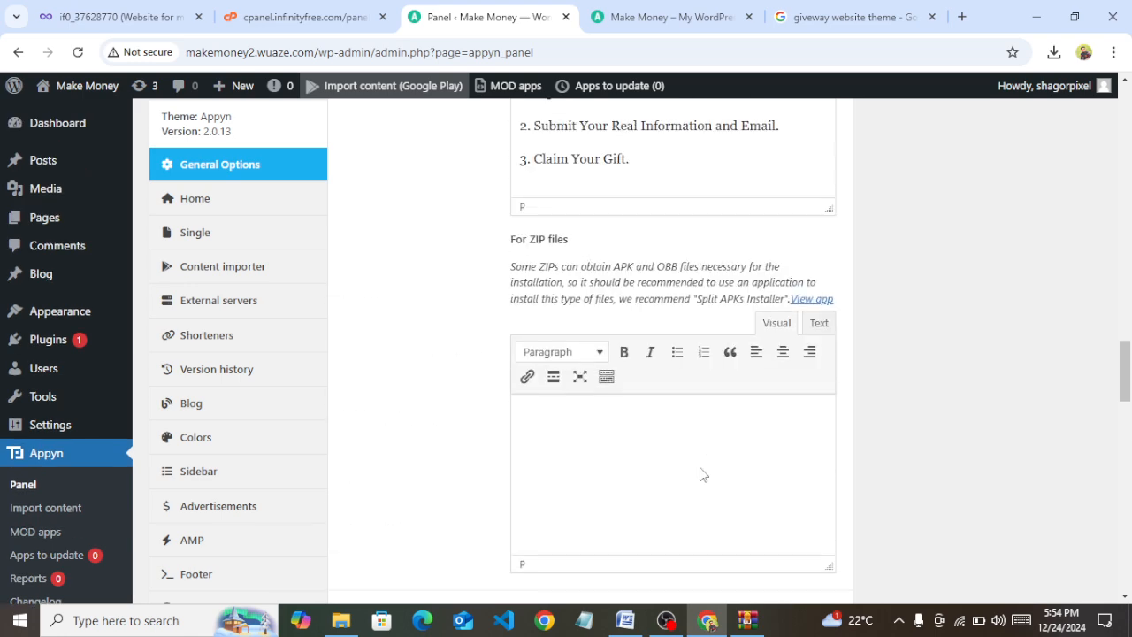
scroll(672, 327, "up", 4)
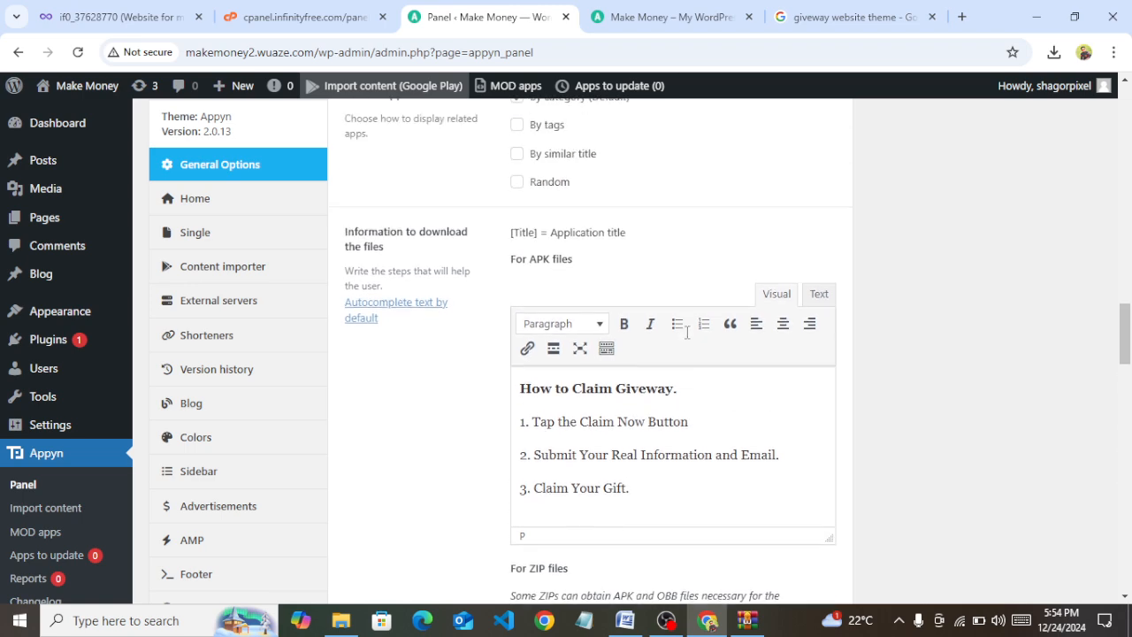
scroll(687, 336, "down", 4)
scroll(690, 339, "down", 10)
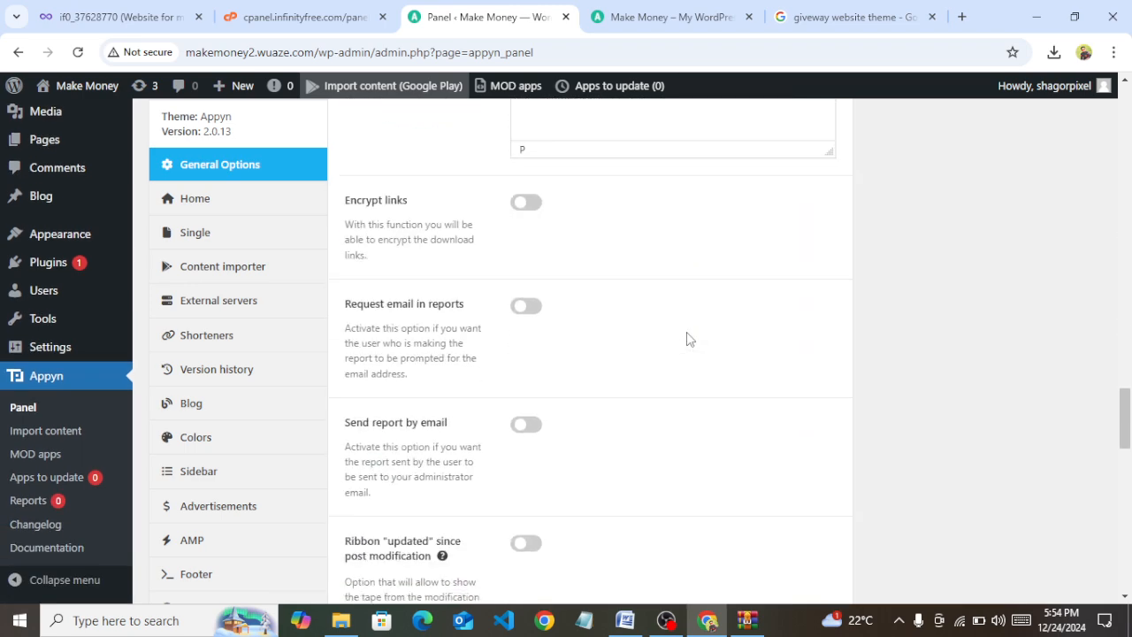
scroll(689, 339, "up", 11)
scroll(687, 336, "up", 4)
scroll(688, 336, "down", 2)
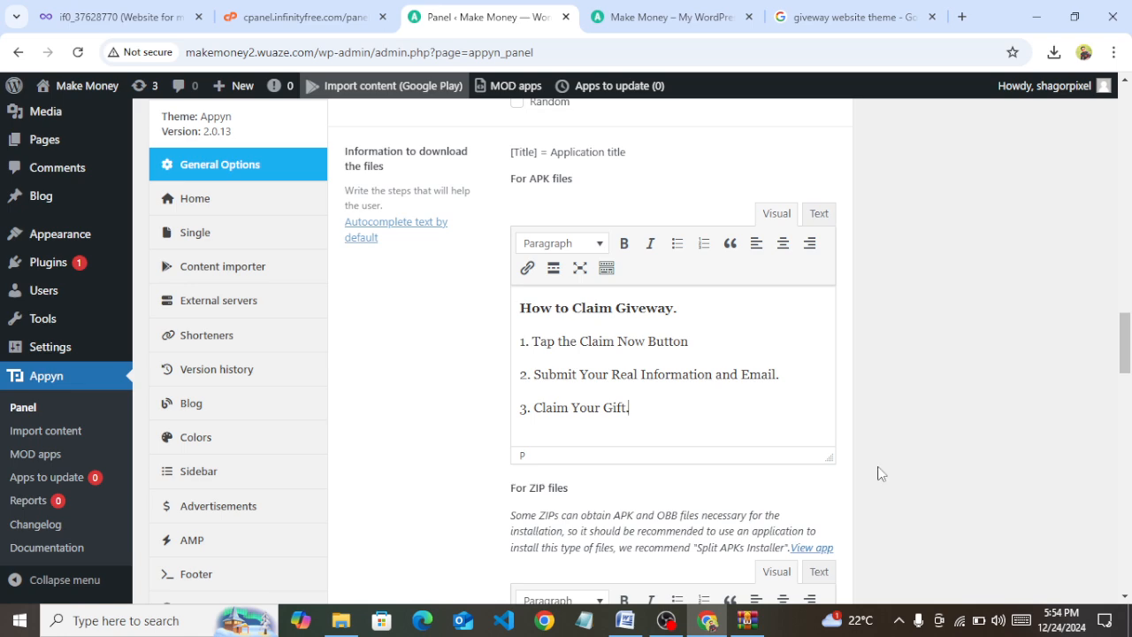
scroll(725, 469, "down", 6)
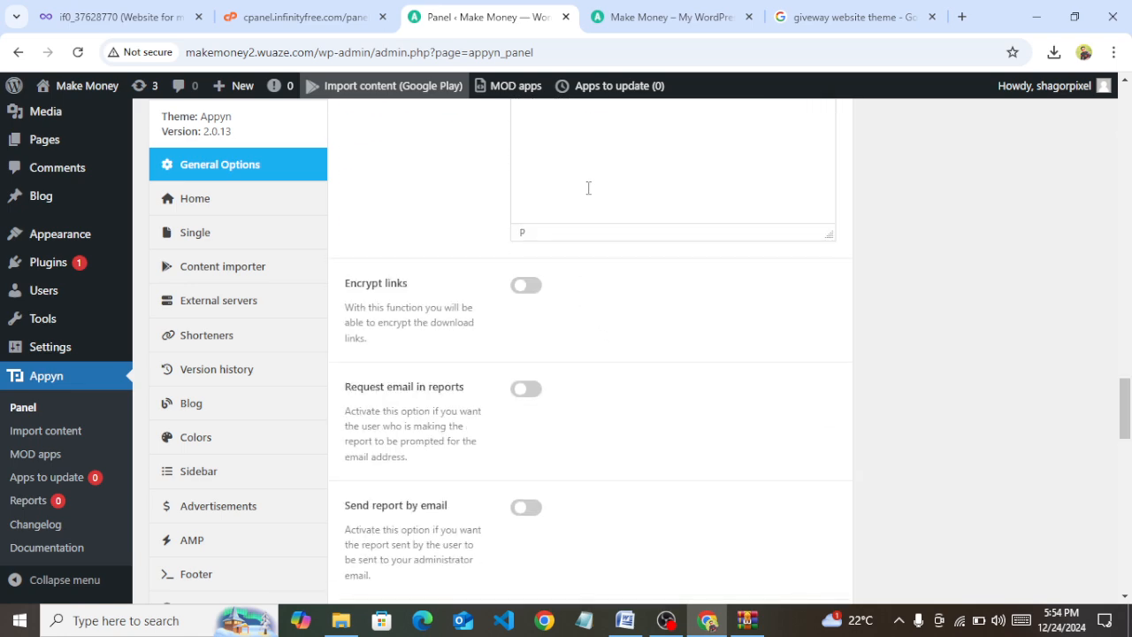
scroll(690, 393, "down", 13)
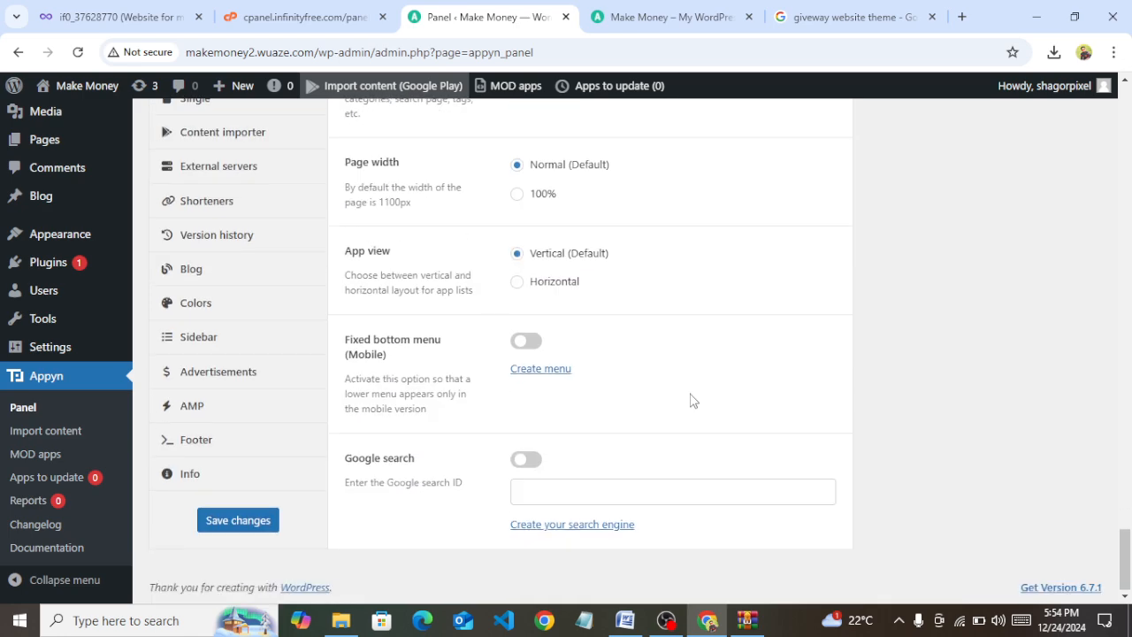
scroll(693, 401, "up", 15)
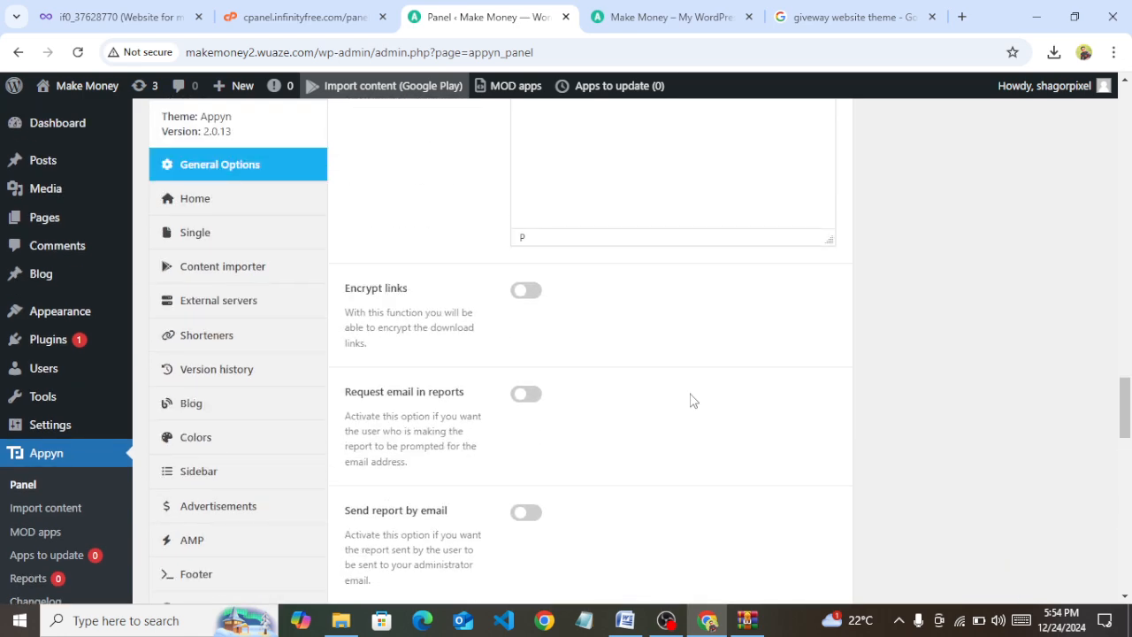
scroll(691, 396, "up", 5)
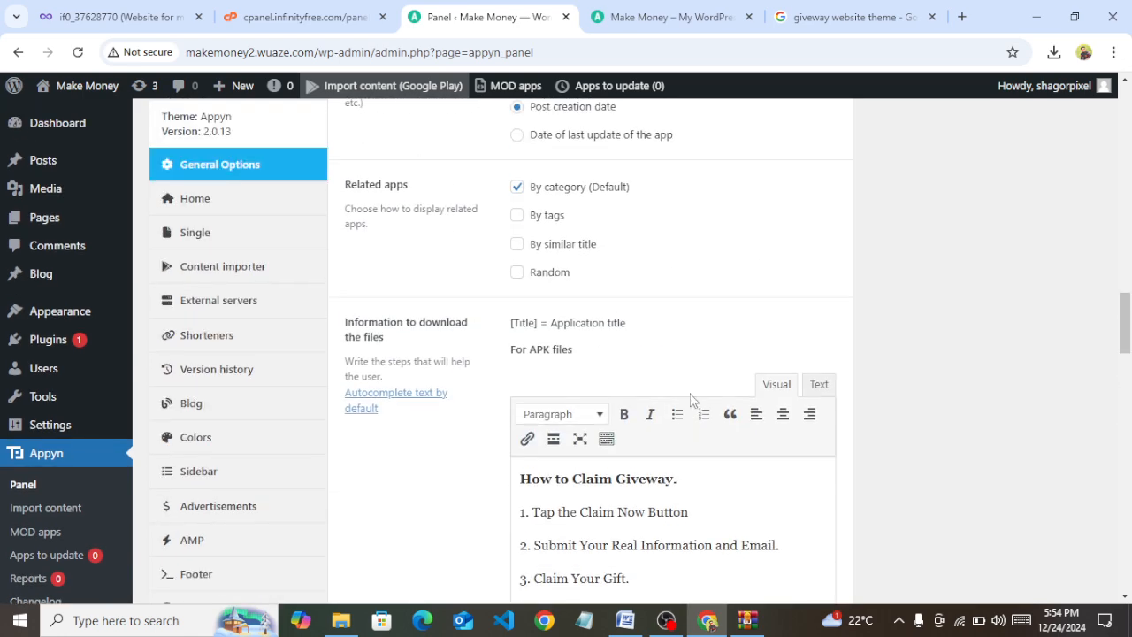
scroll(648, 263, "up", 3)
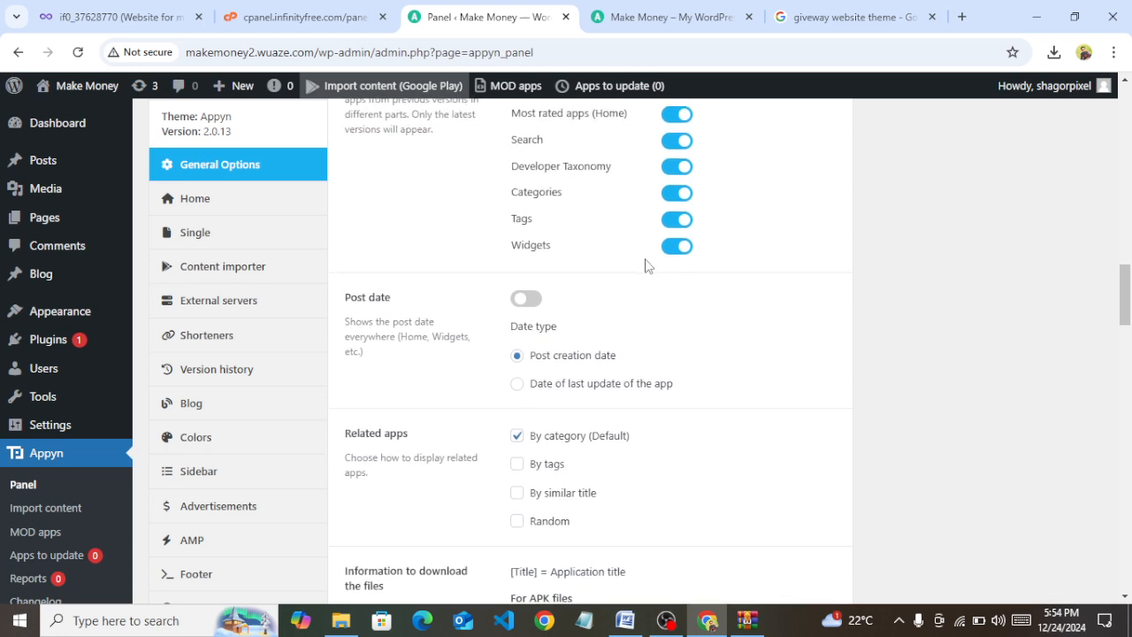
scroll(642, 263, "down", 4)
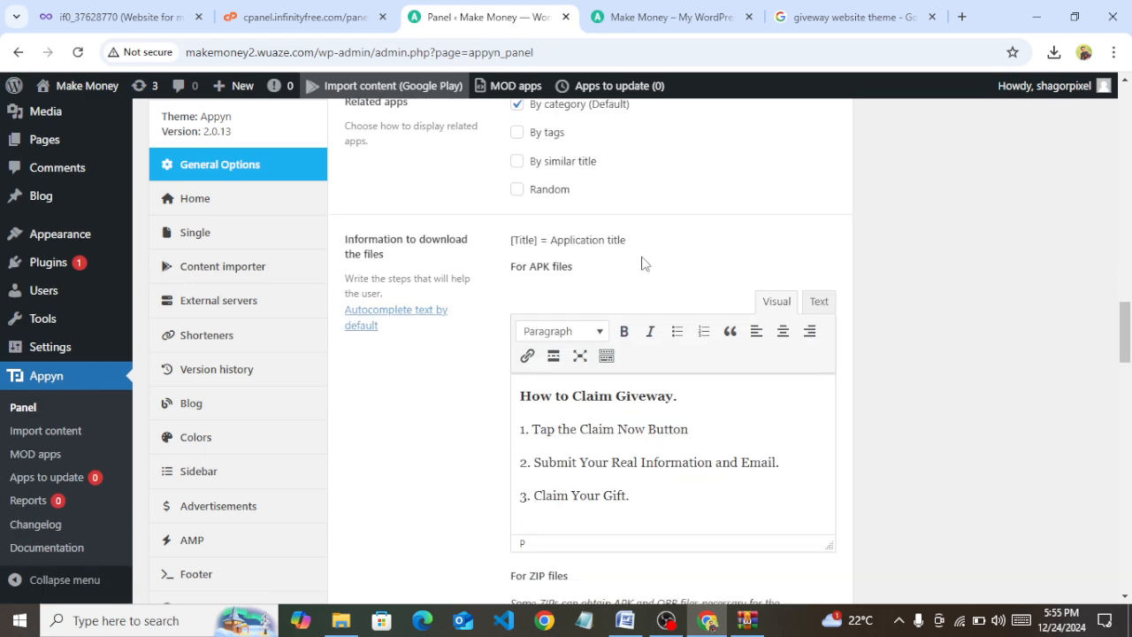
scroll(699, 328, "up", 9)
scroll(787, 329, "up", 4)
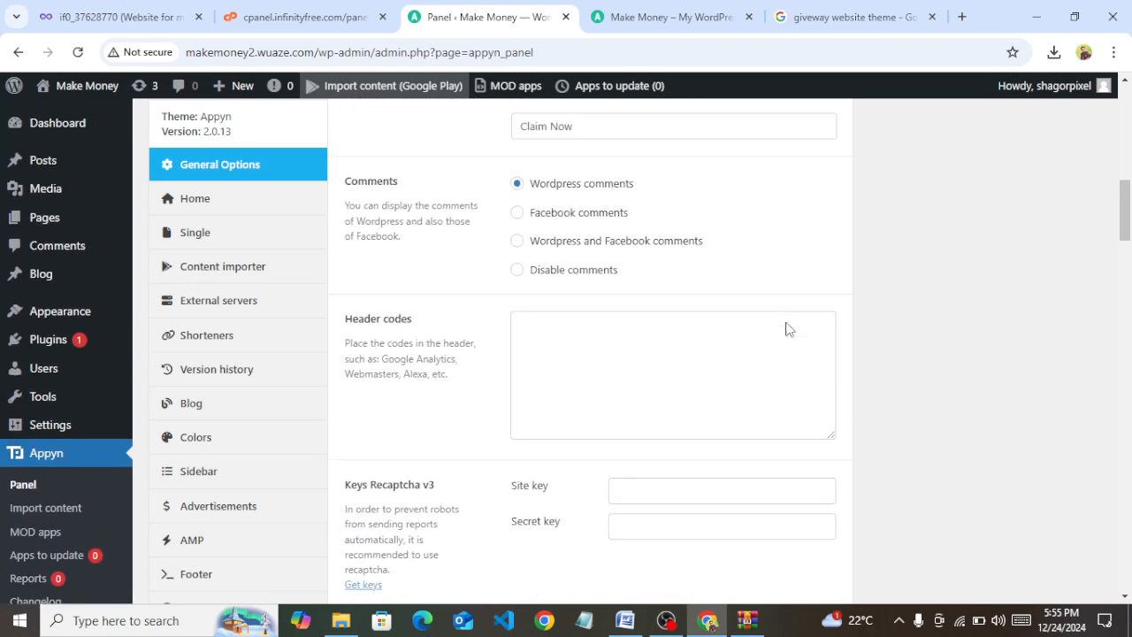
scroll(811, 323, "up", 10)
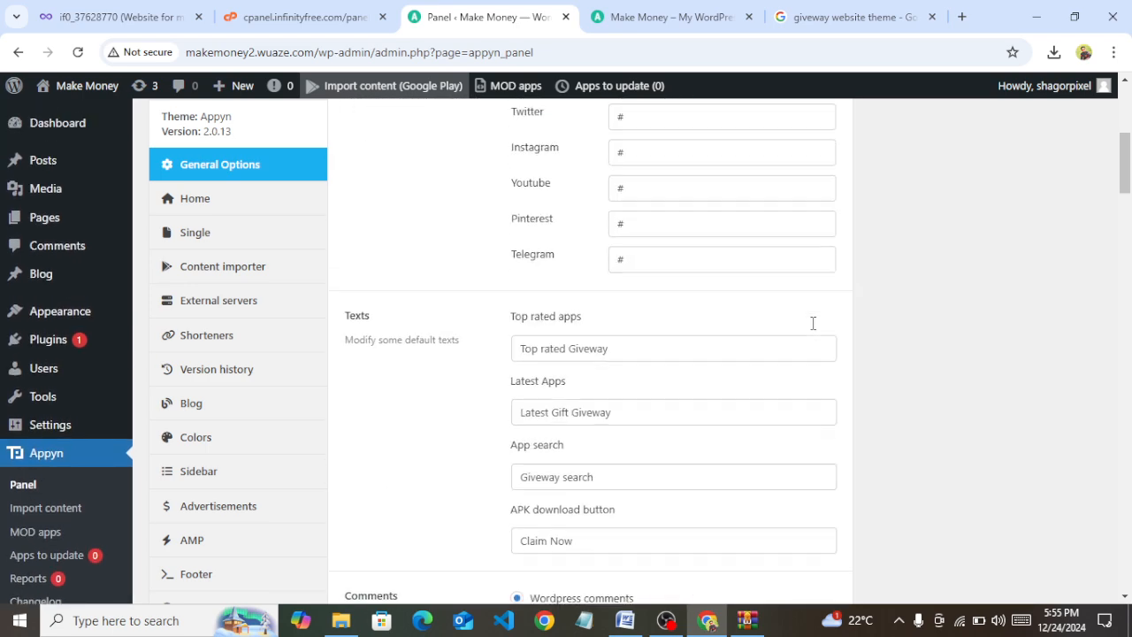
scroll(811, 326, "down", 1)
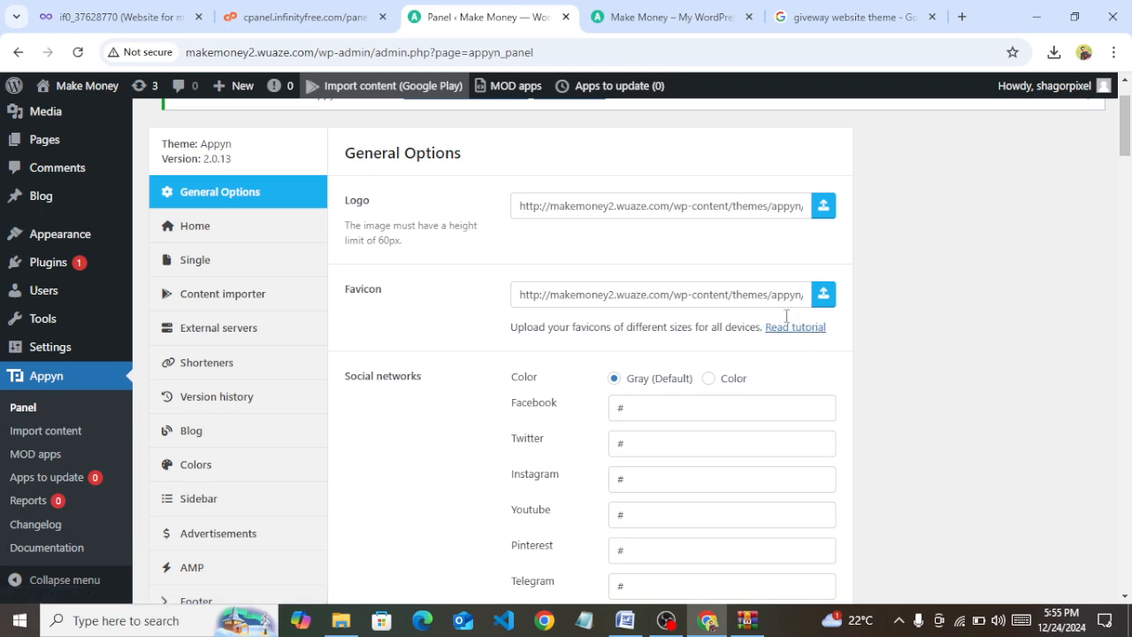
scroll(792, 345, "down", 7)
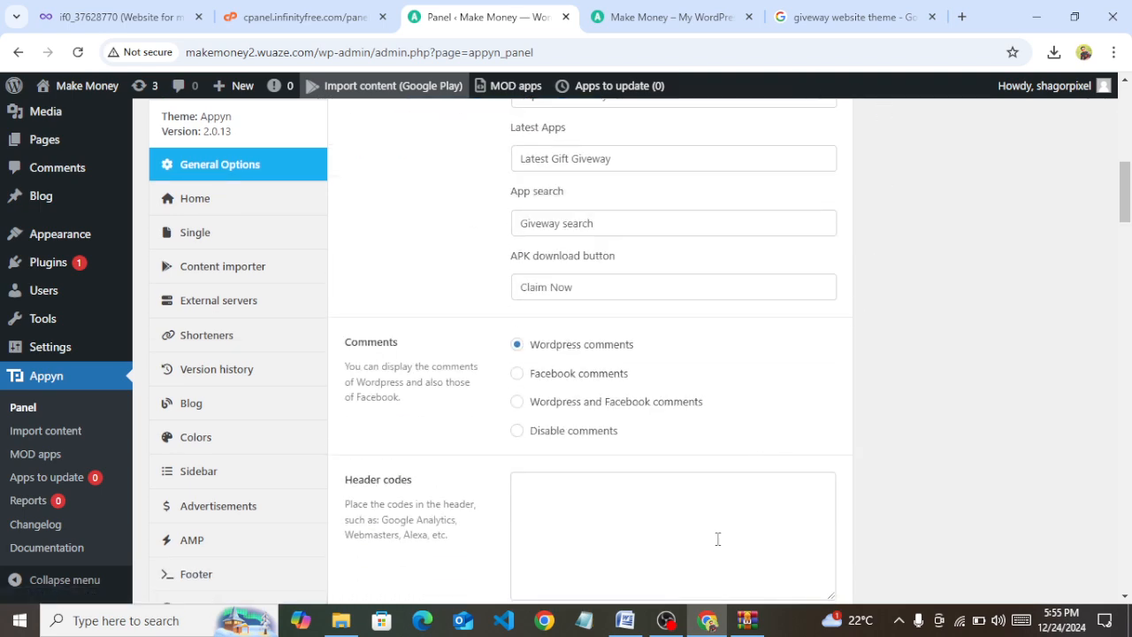
left_click(543, 624)
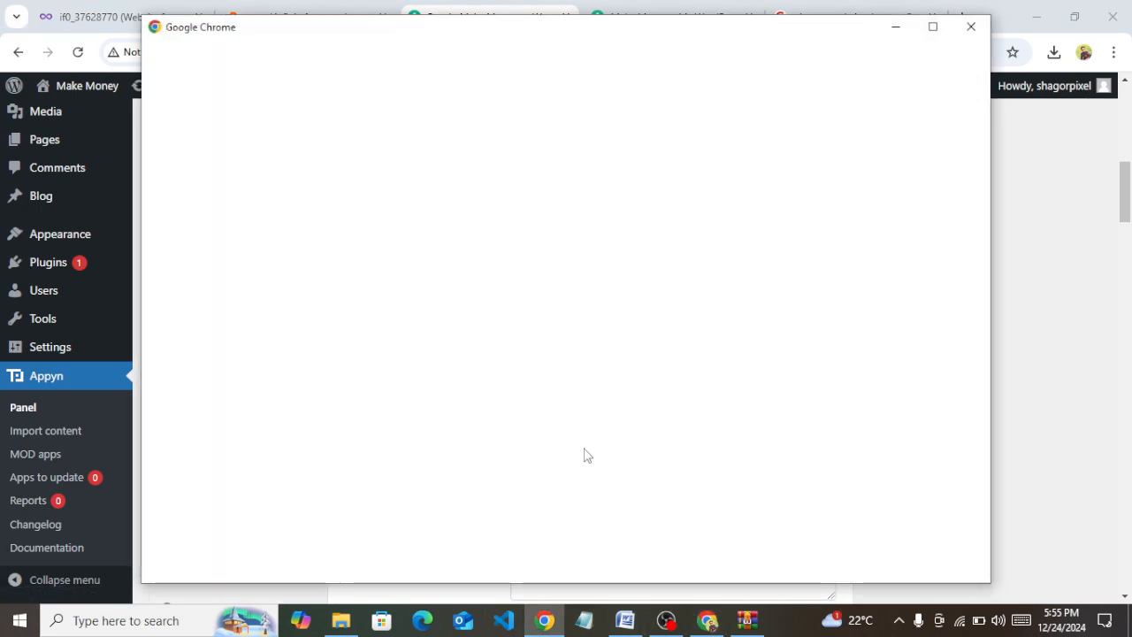
Step: Open a new Chrome window under the Work profile
left_click(368, 456)
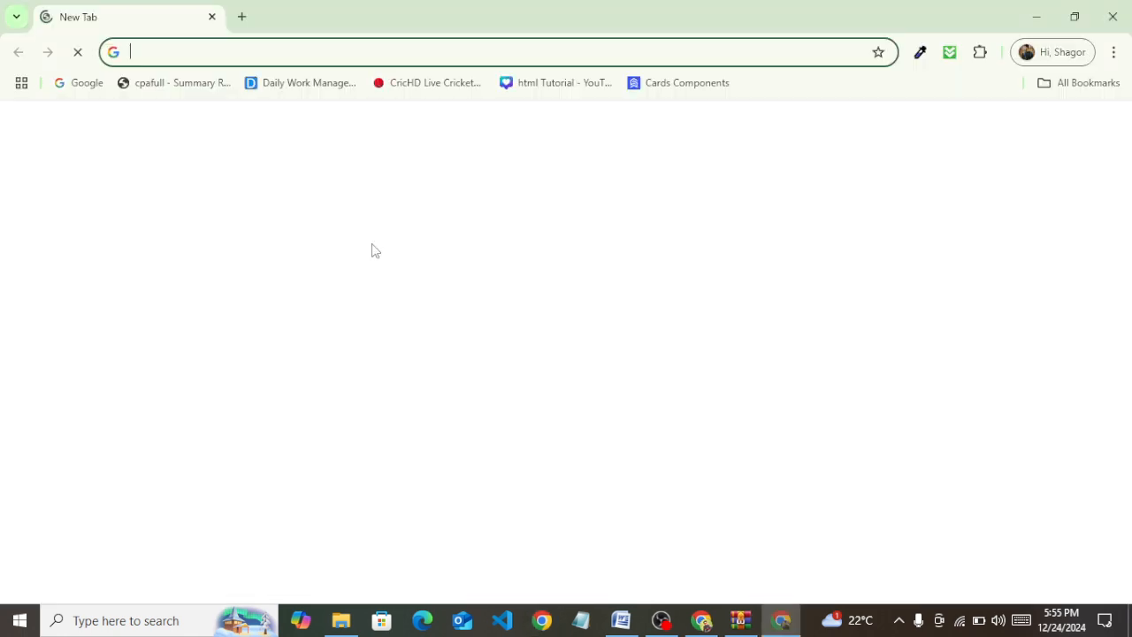
type("cpa")
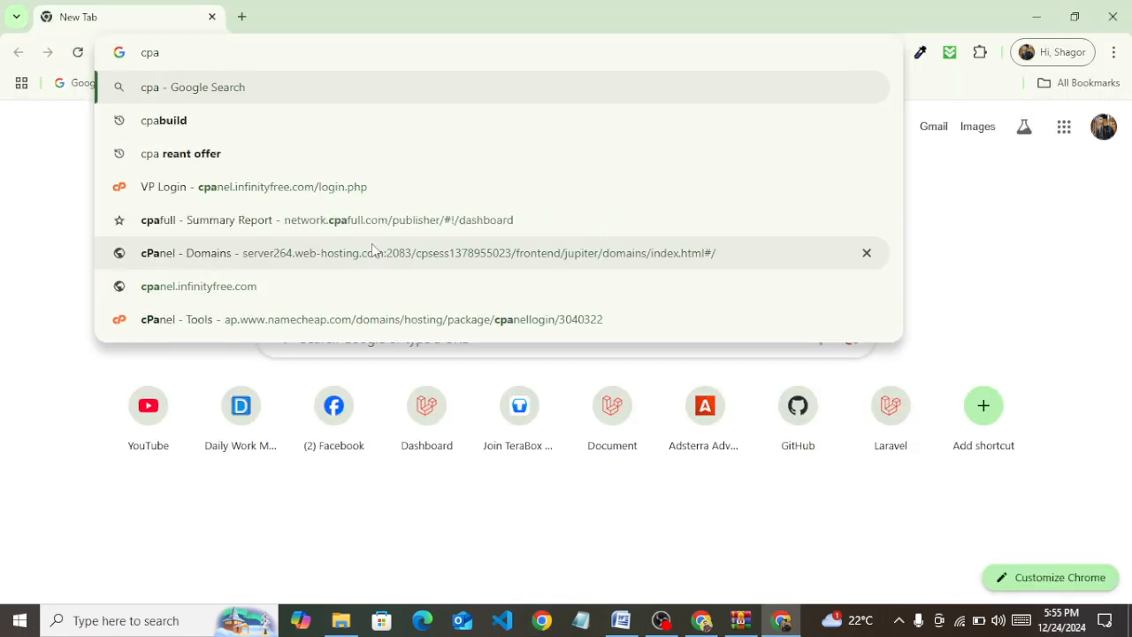
key("BackSpace")
key("BackSpace")
key("BackSpace")
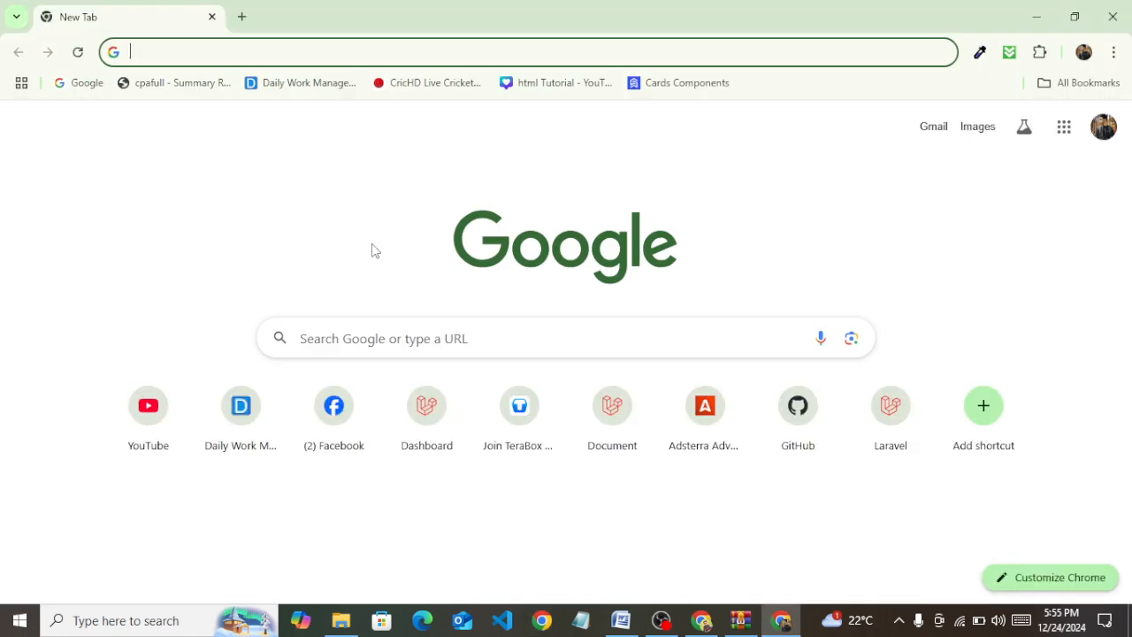
left_click(542, 619)
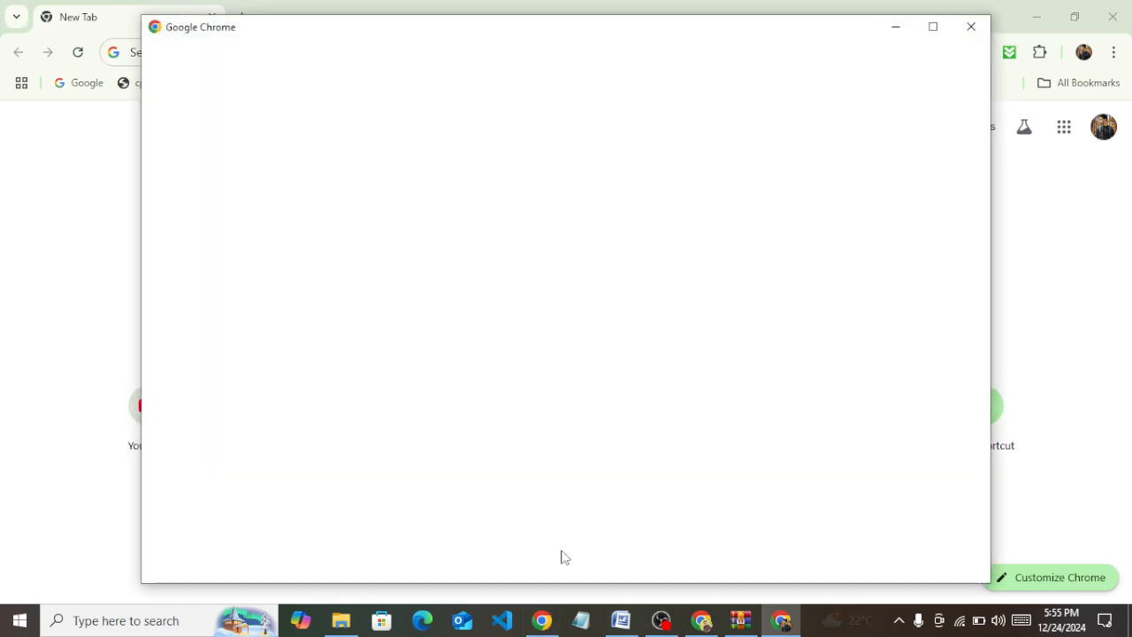
scroll(429, 473, "down", 1)
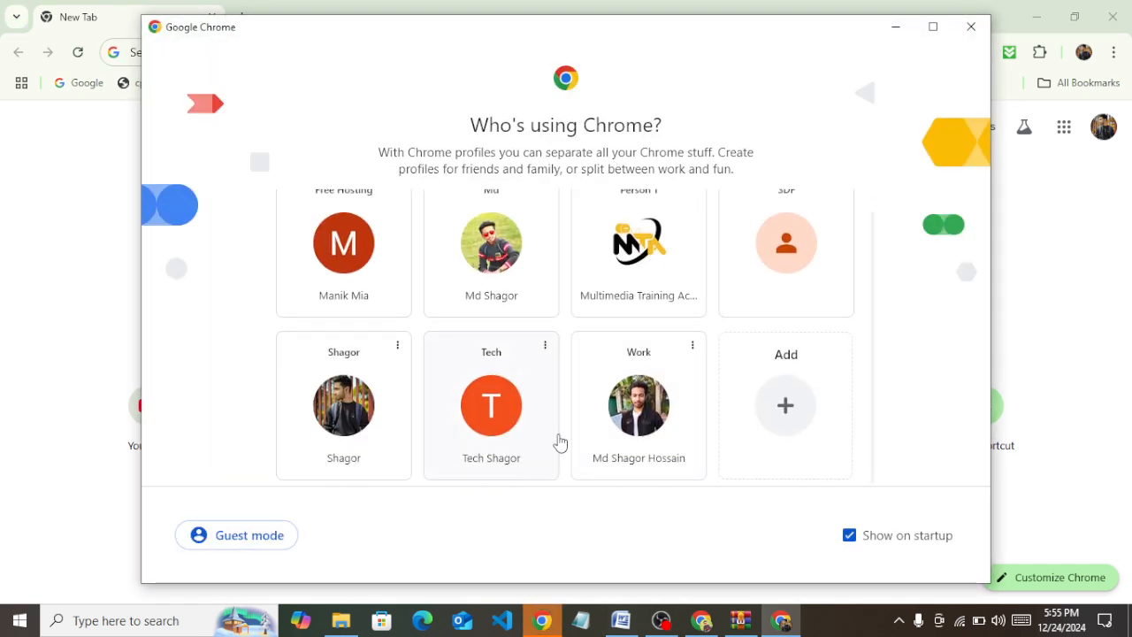
left_click(638, 407)
Step: Go to the AdBlueMedia publisher Offers page and sign in with the saved login
type("ad")
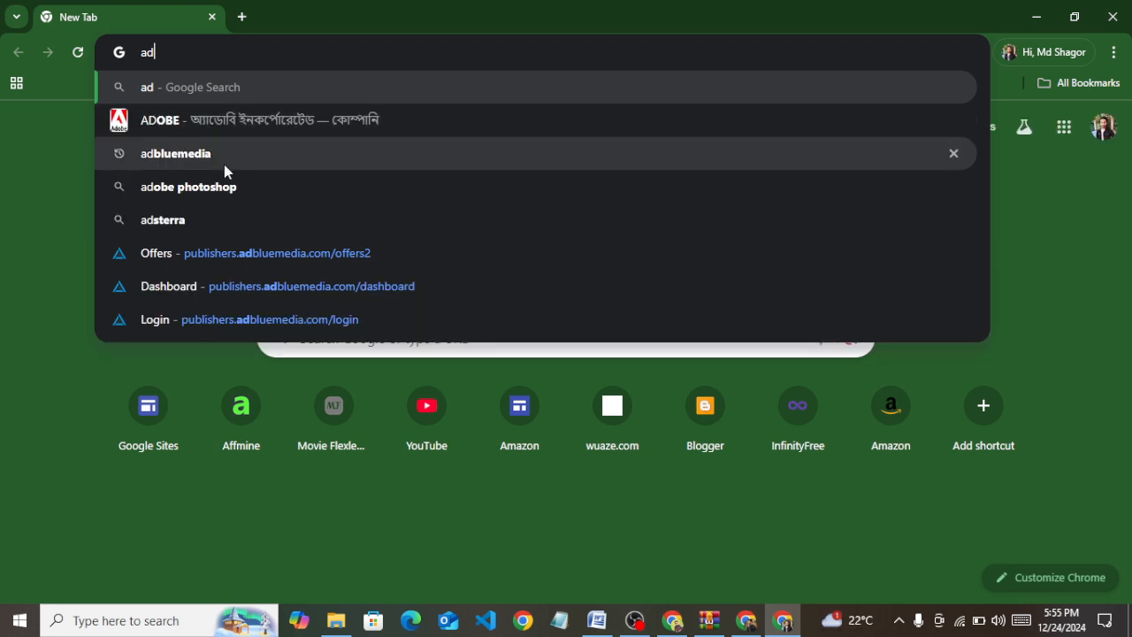
left_click(255, 259)
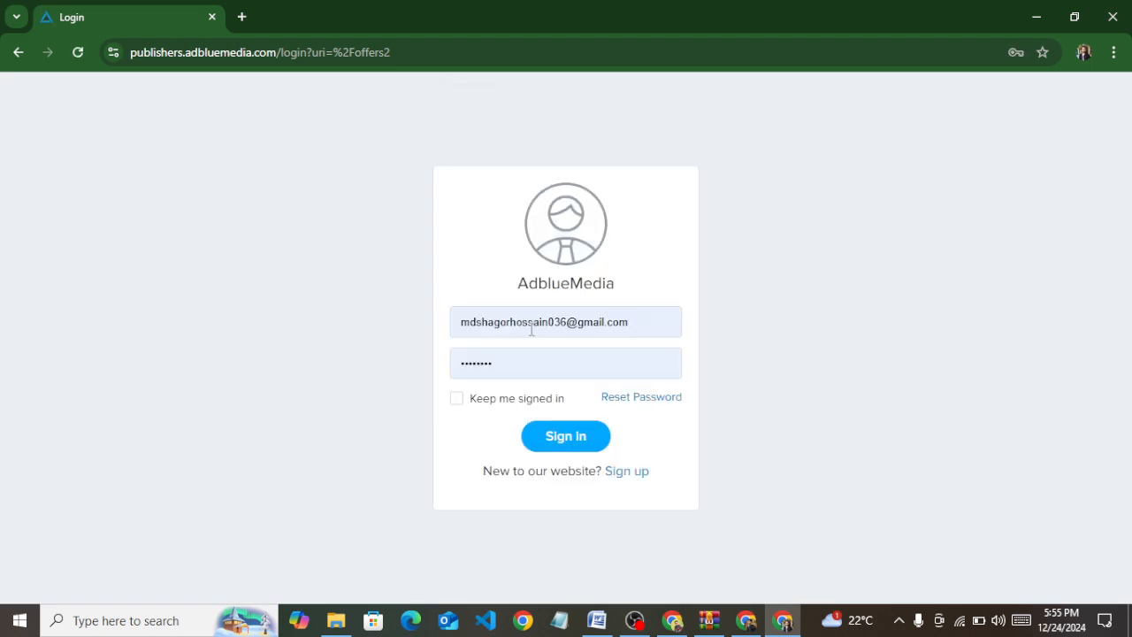
left_click(530, 323)
left_click(385, 357)
left_click(559, 437)
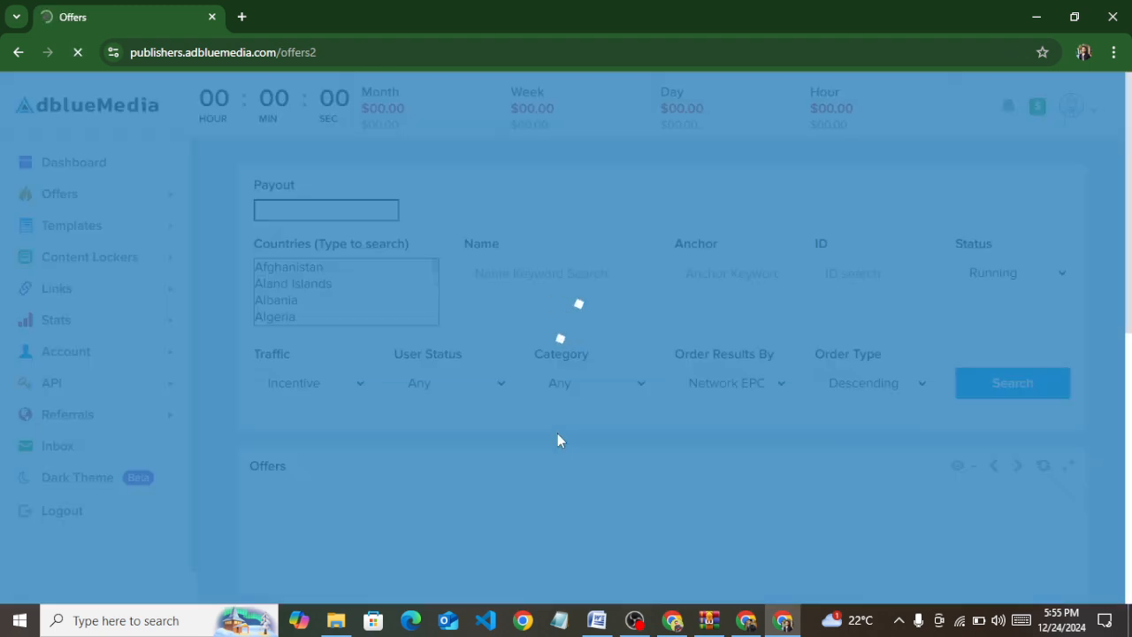
Step: Filter the AdBlueMedia offers list to the Email & Zip Submit category
scroll(558, 435, "down", 5)
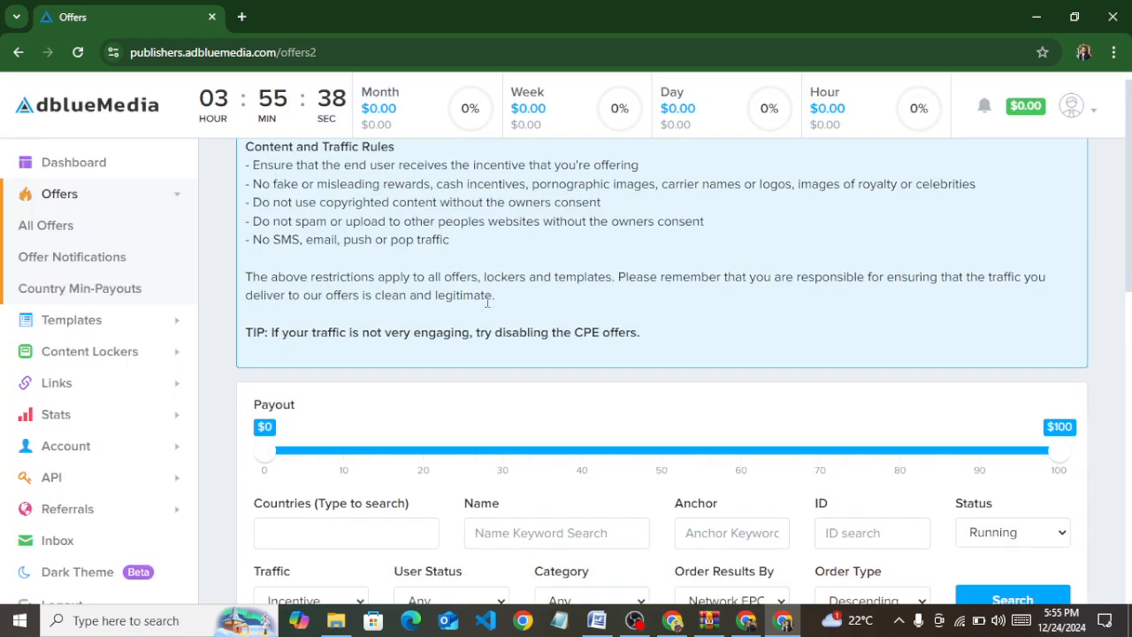
scroll(526, 463, "down", 2)
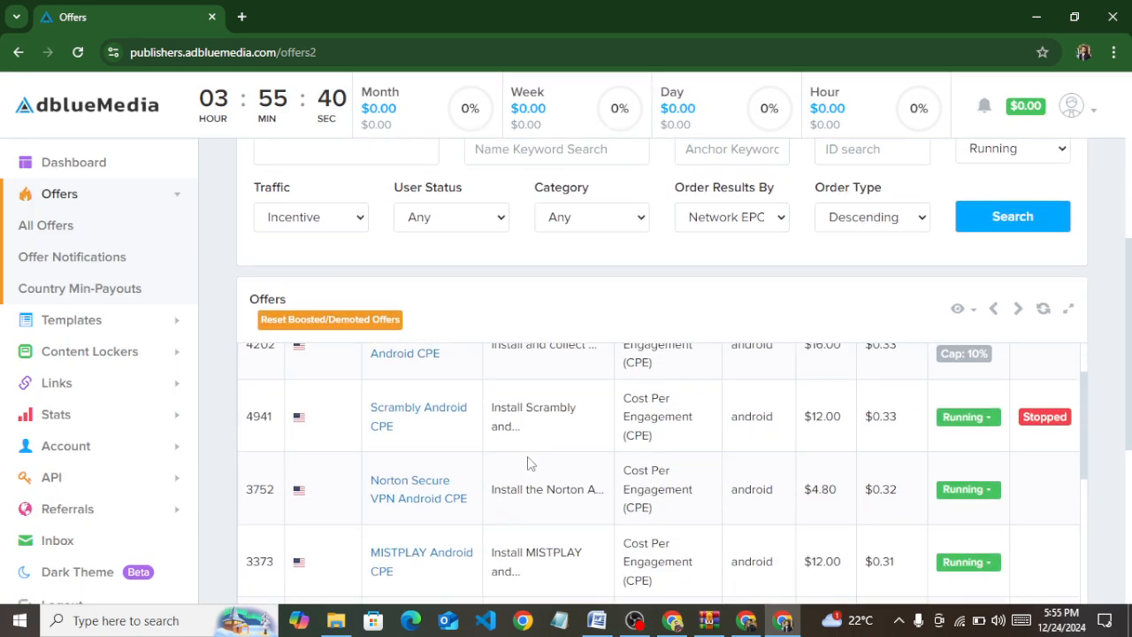
scroll(480, 480, "up", 1)
scroll(405, 437, "up", 1)
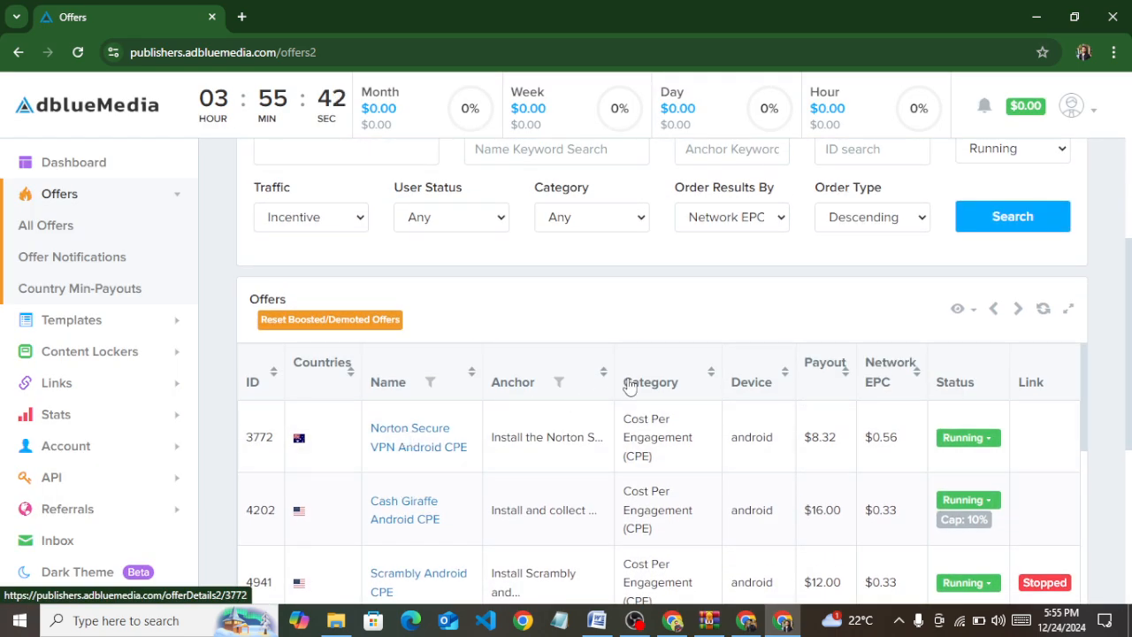
scroll(841, 228, "up", 2)
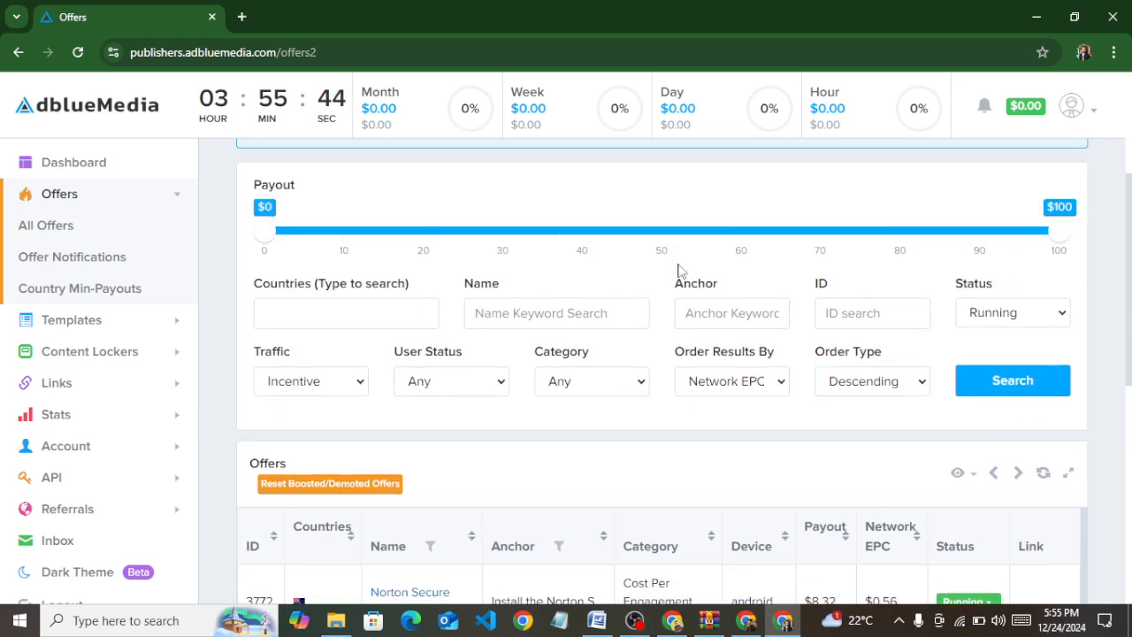
left_click(567, 387)
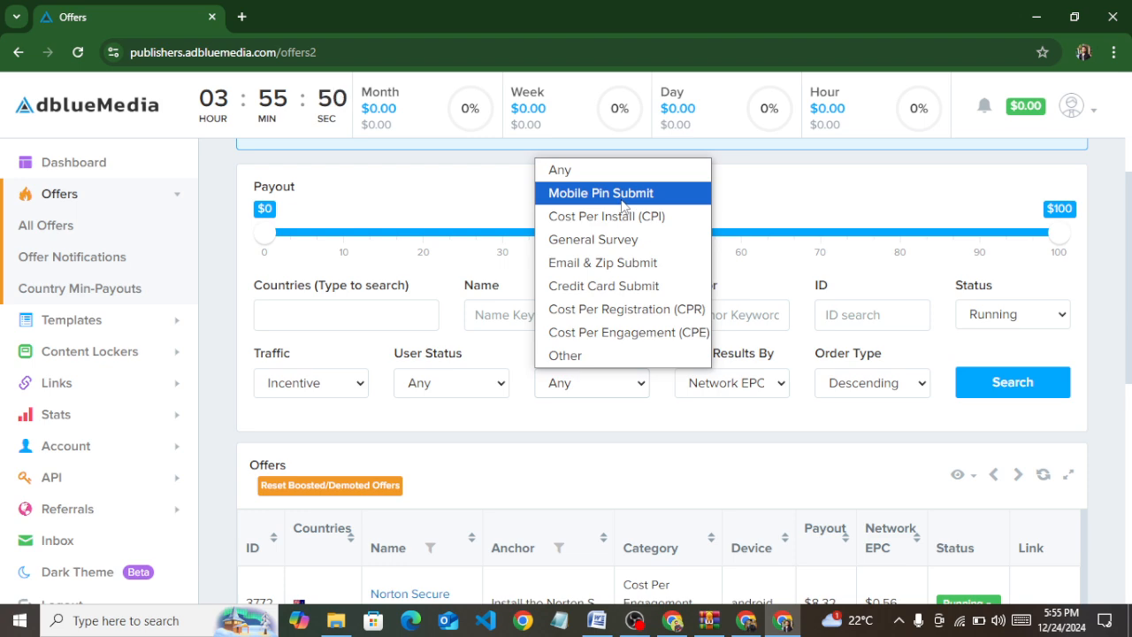
left_click(602, 263)
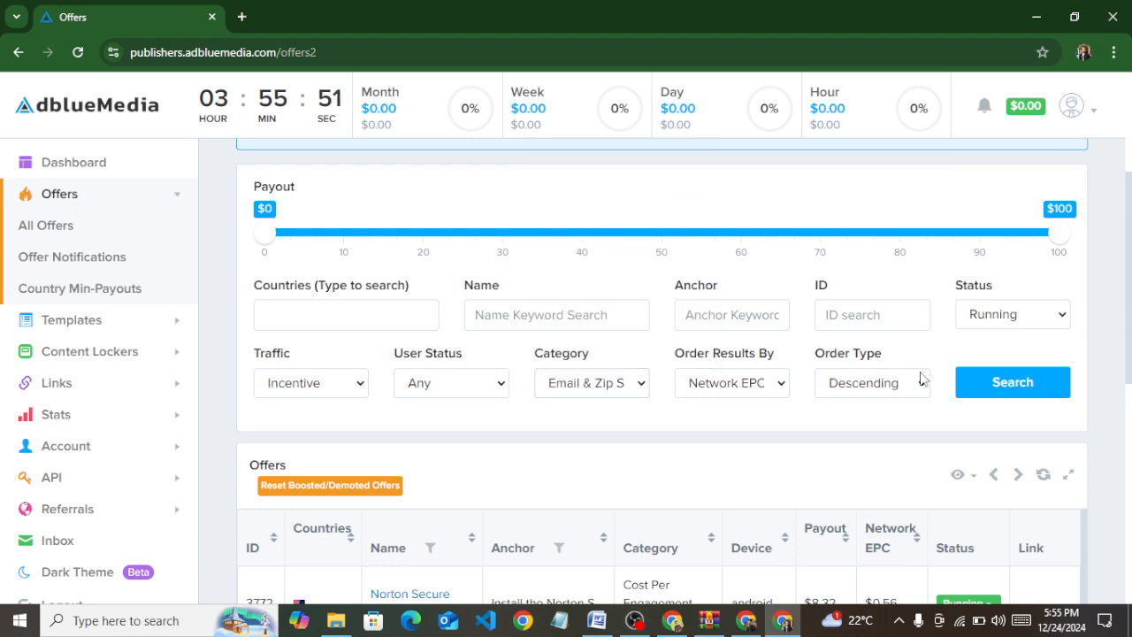
left_click(982, 391)
scroll(620, 385, "down", 2)
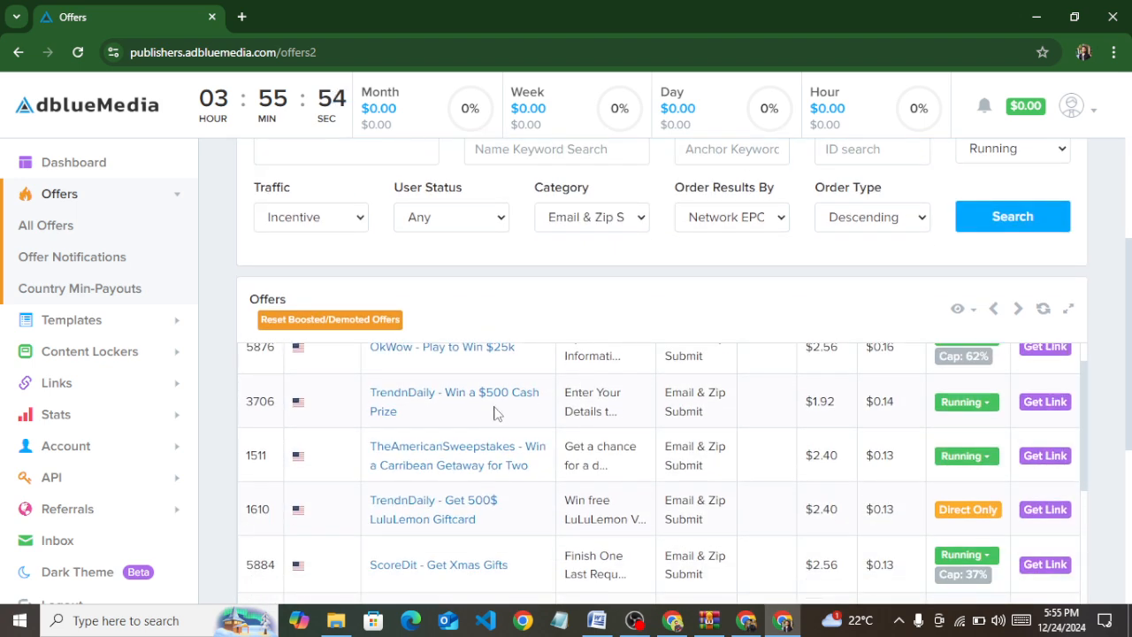
scroll(486, 416, "up", 2)
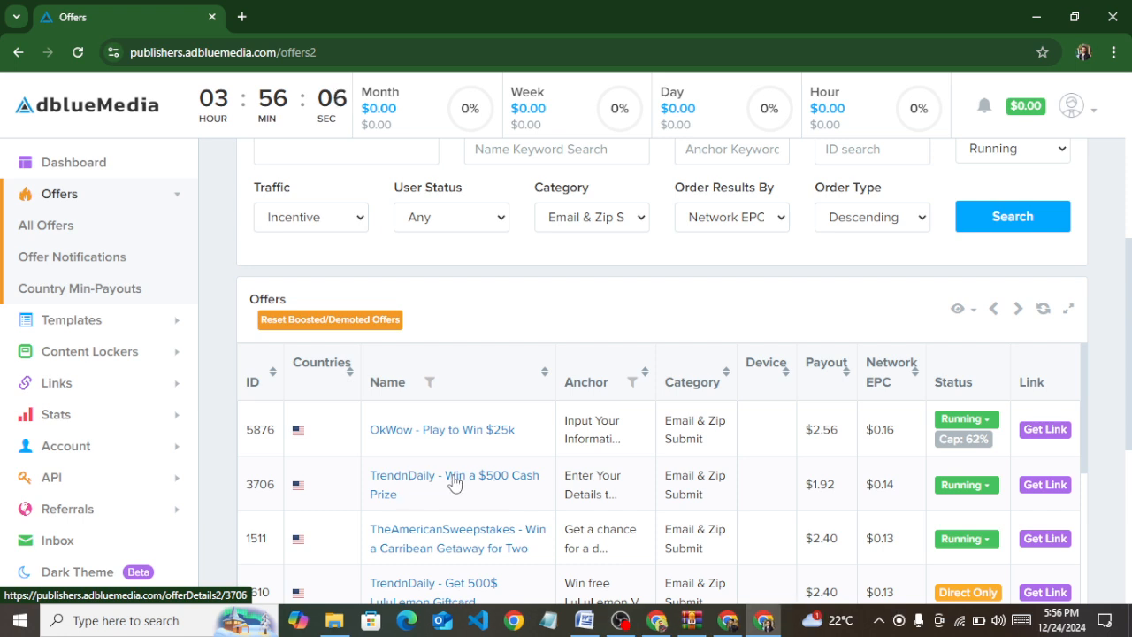
Step: Copy offer 3706's tracking link from the Offer Link dialog
left_click(1044, 486)
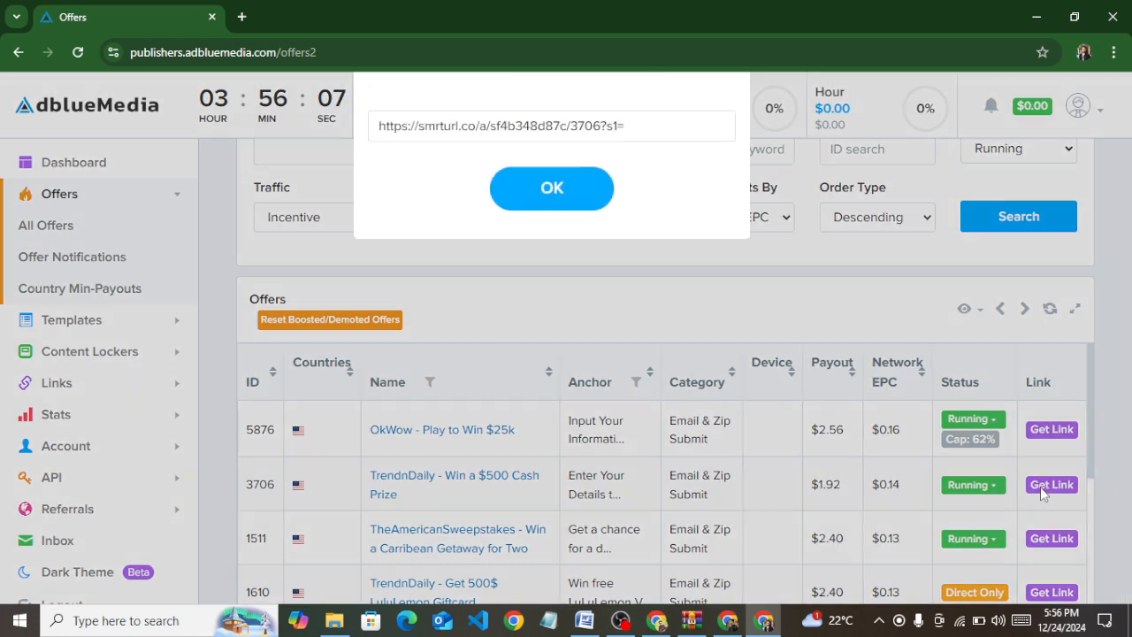
left_click_drag(656, 345, 343, 352)
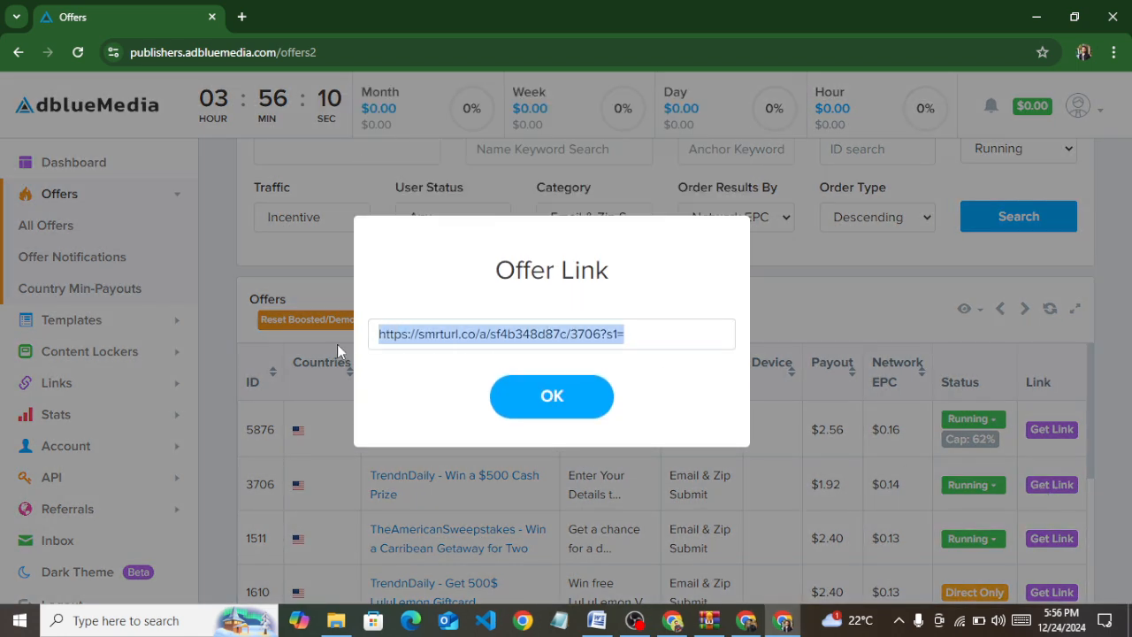
left_click(576, 399)
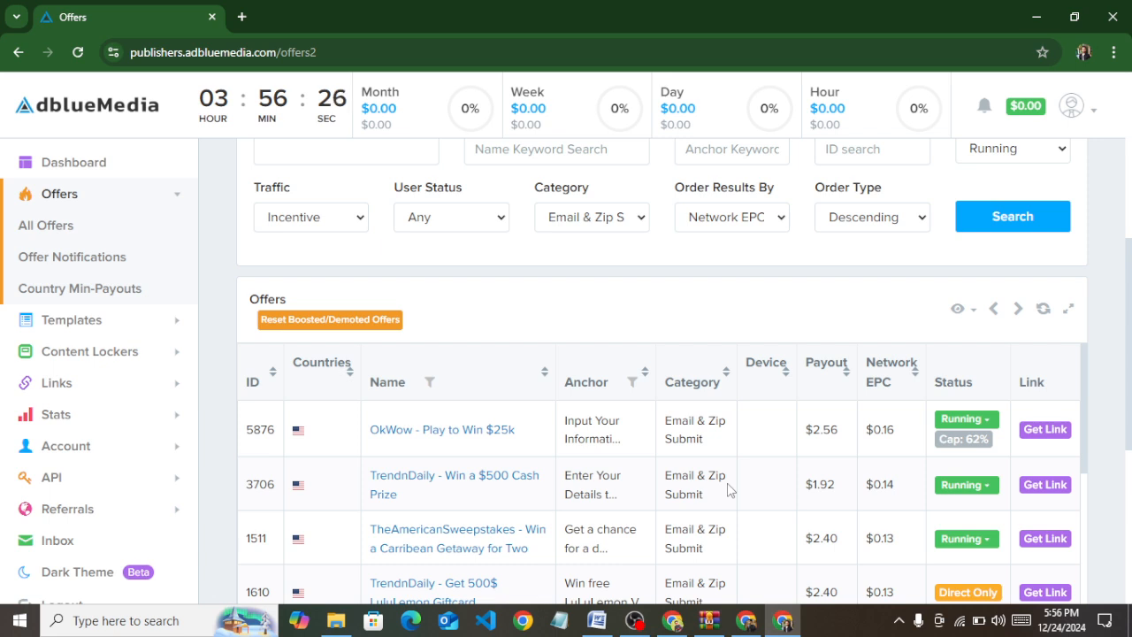
Step: Select offer 3706's $1.92 payout, then view its tracking link again and close it
left_click_drag(844, 491, 819, 492)
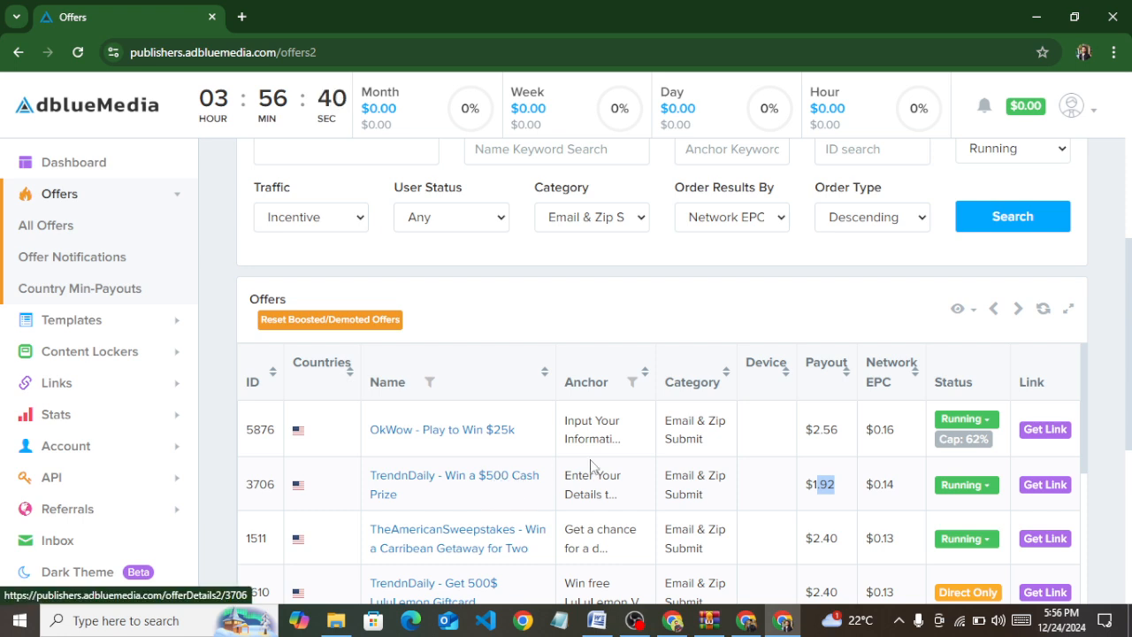
left_click(828, 485)
left_click_drag(850, 489, 815, 479)
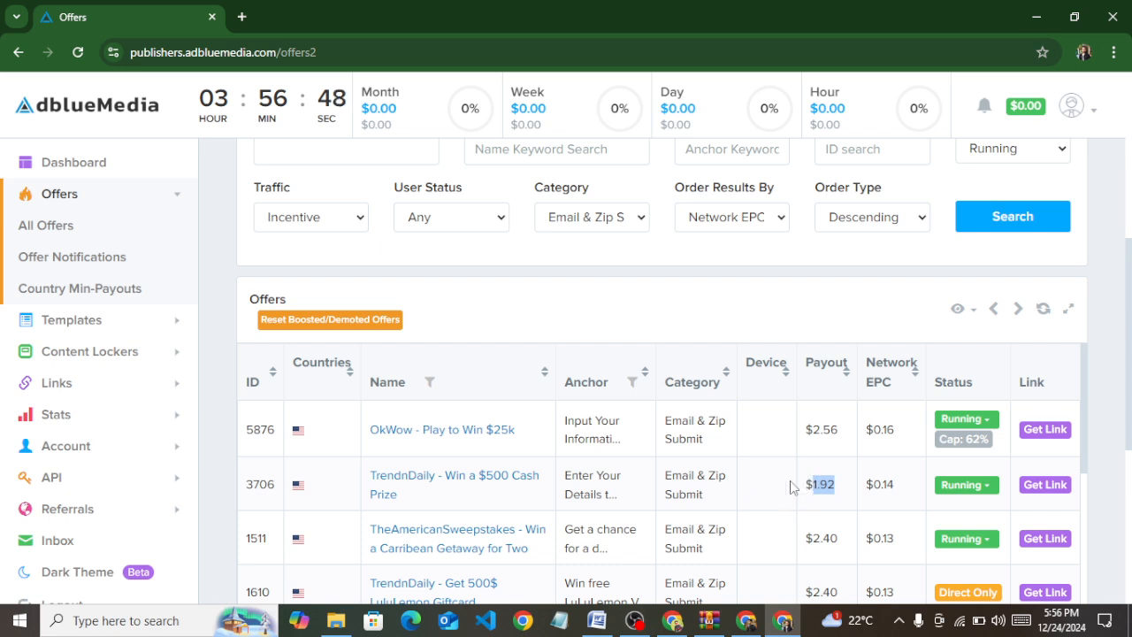
left_click(834, 483)
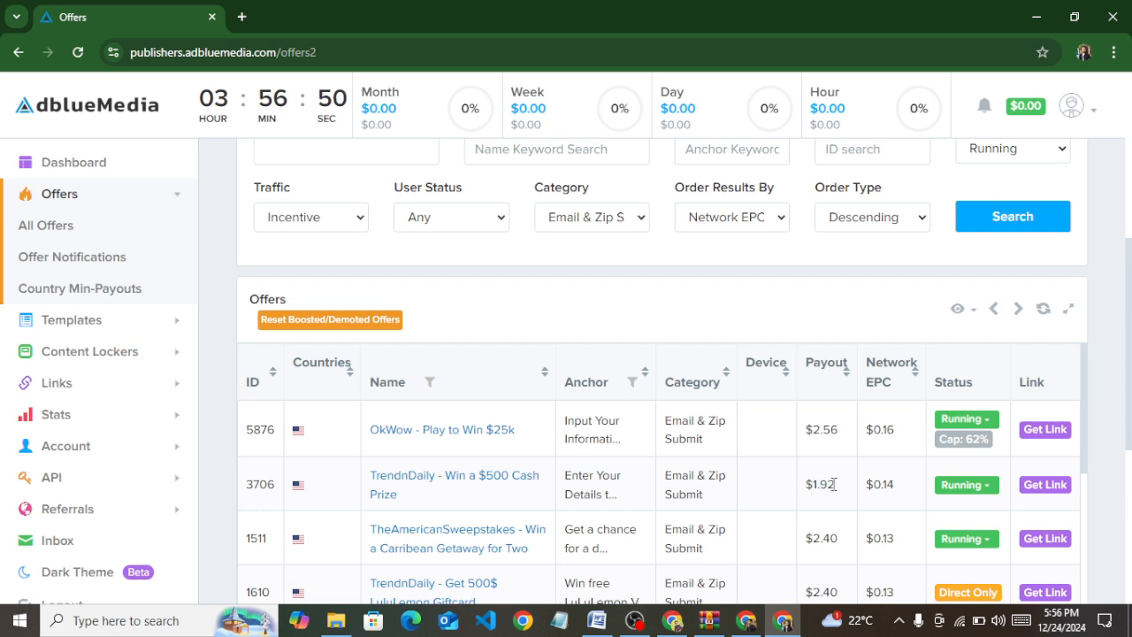
left_click_drag(838, 488, 805, 484)
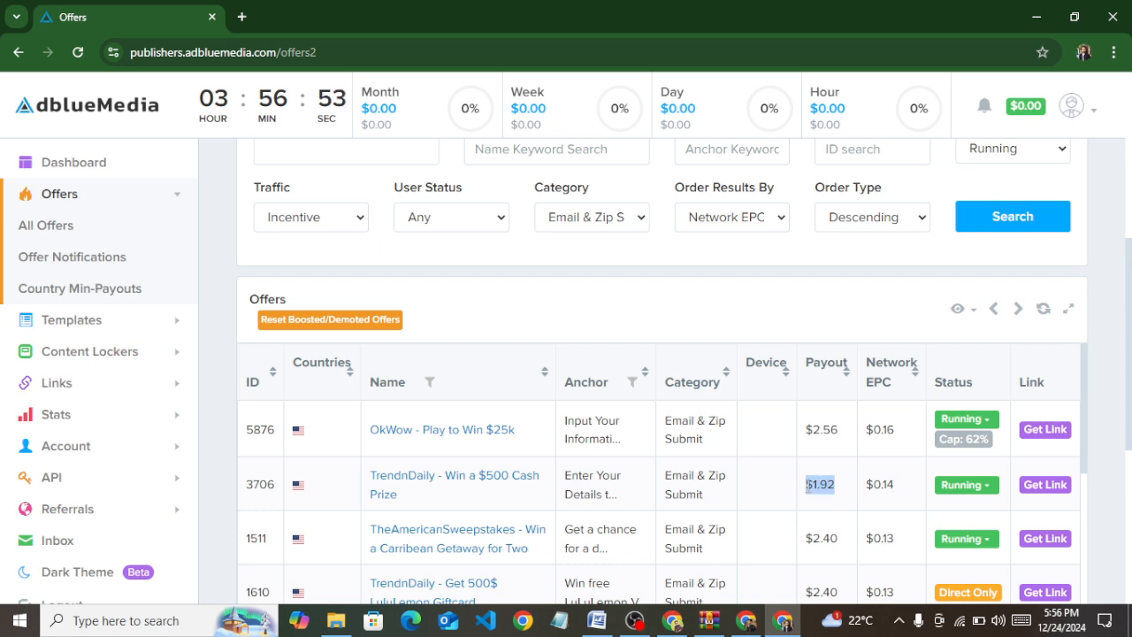
left_click(838, 500)
double_click(828, 490)
left_click(1045, 484)
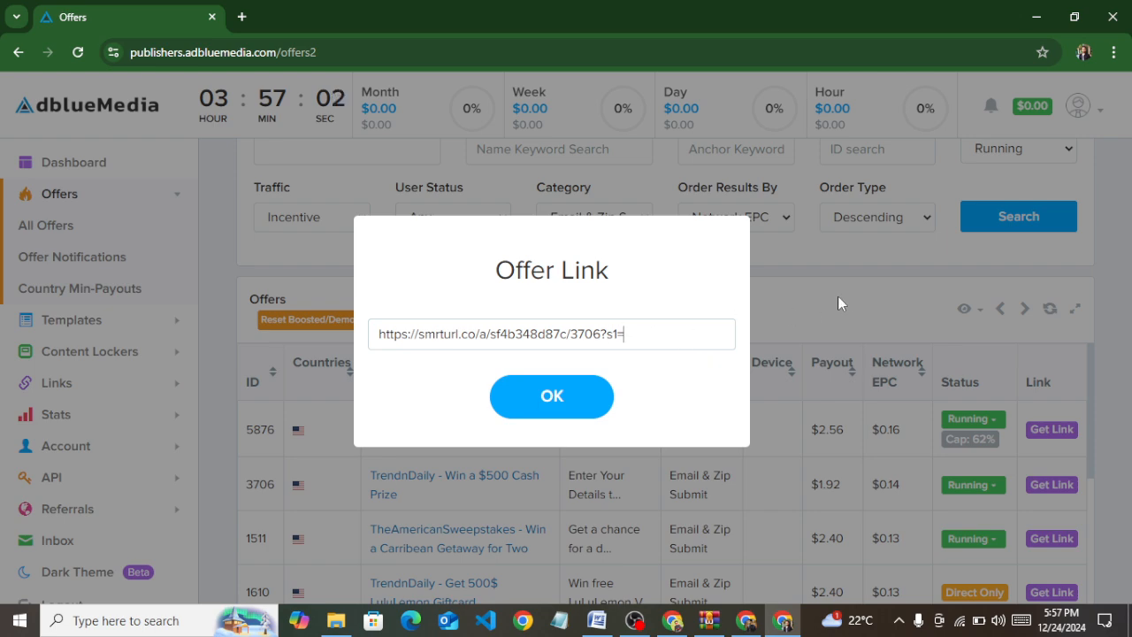
left_click(589, 397)
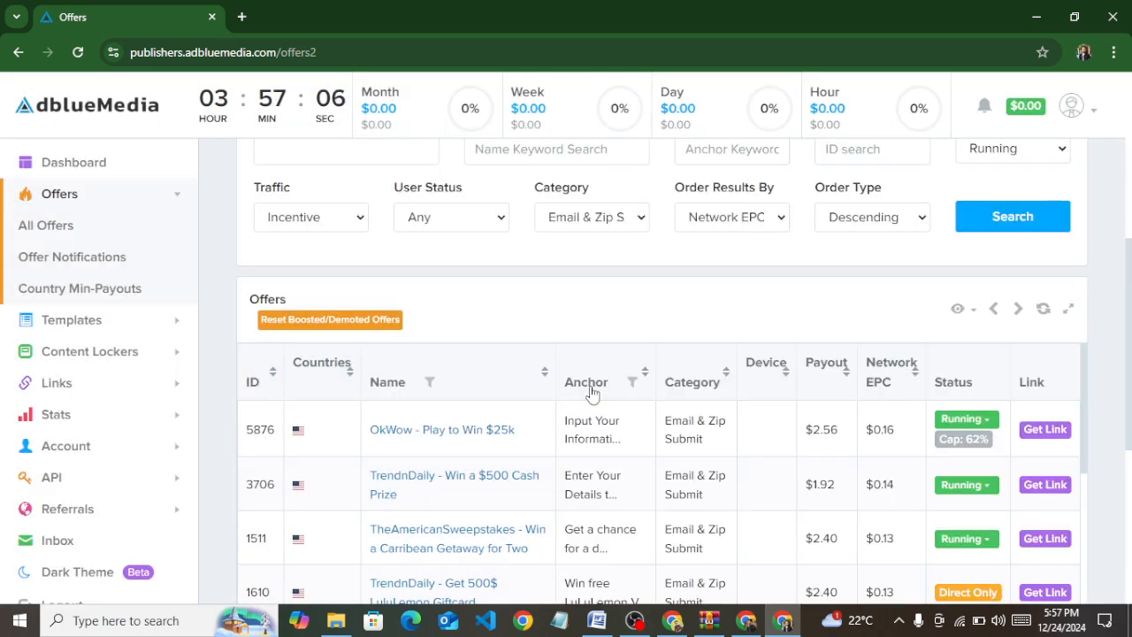
scroll(592, 393, "up", 5)
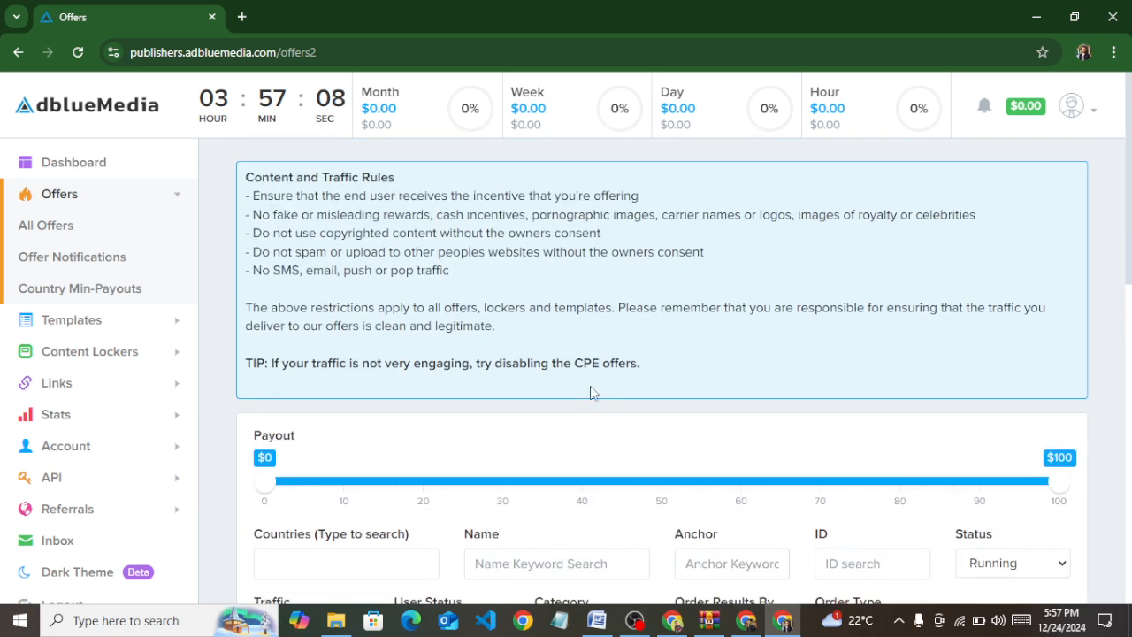
scroll(592, 393, "down", 7)
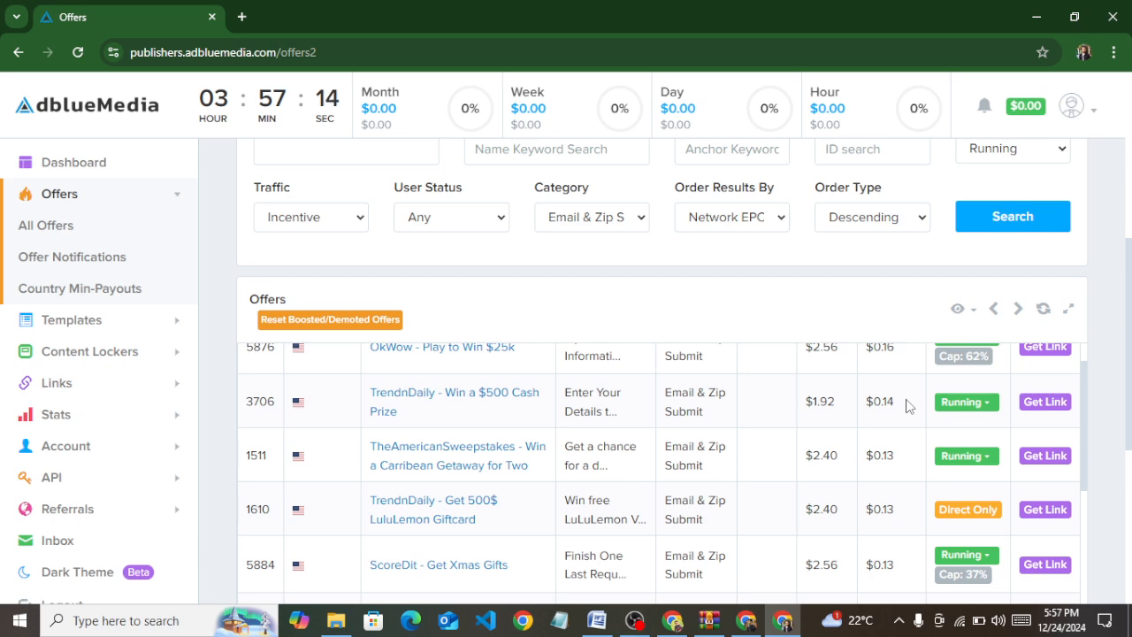
scroll(442, 477, "down", 6)
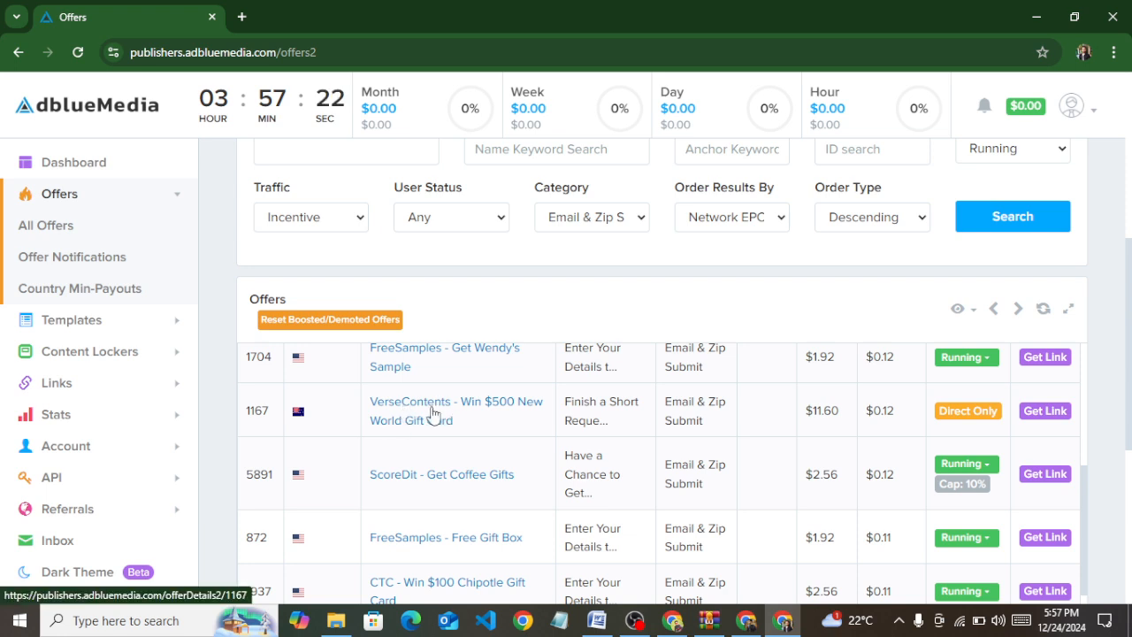
scroll(796, 442, "up", 1)
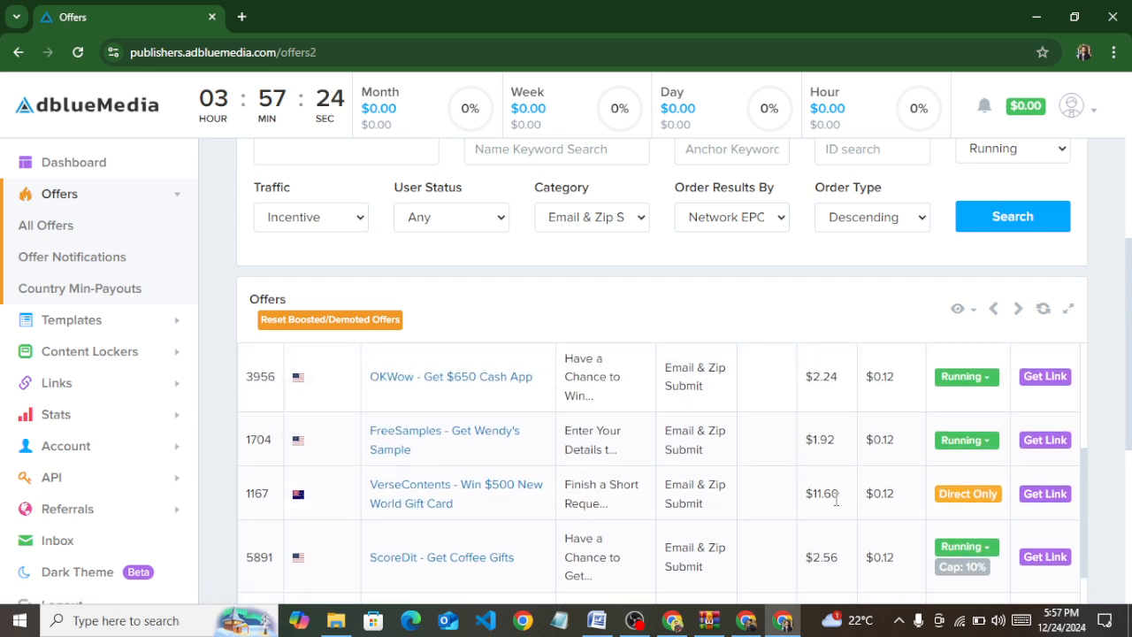
double_click(836, 497)
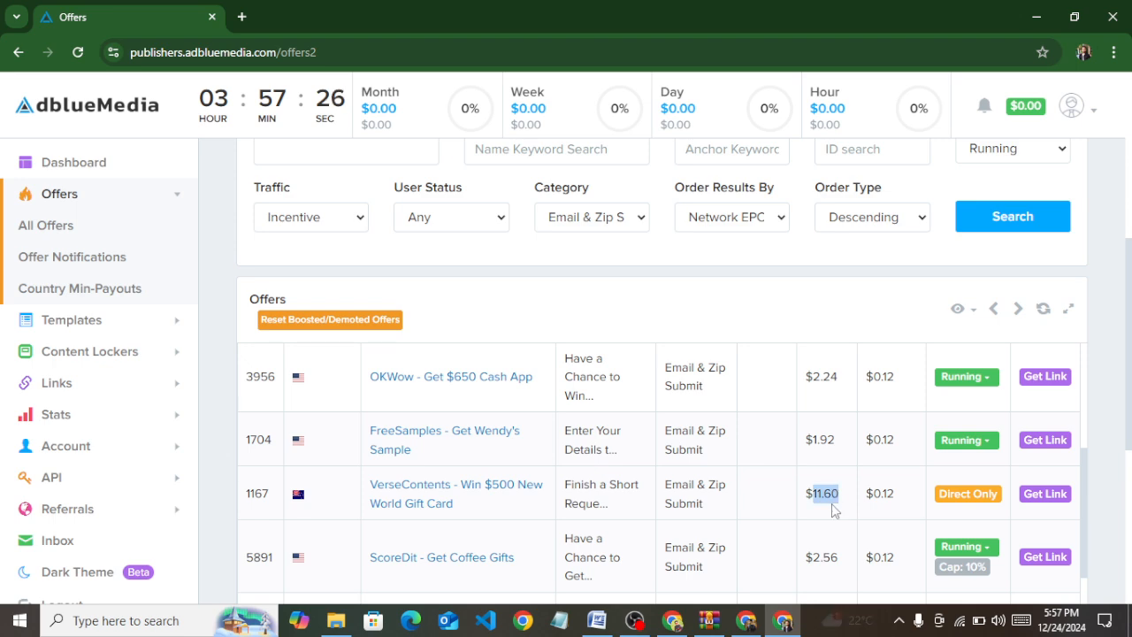
scroll(834, 508, "down", 2)
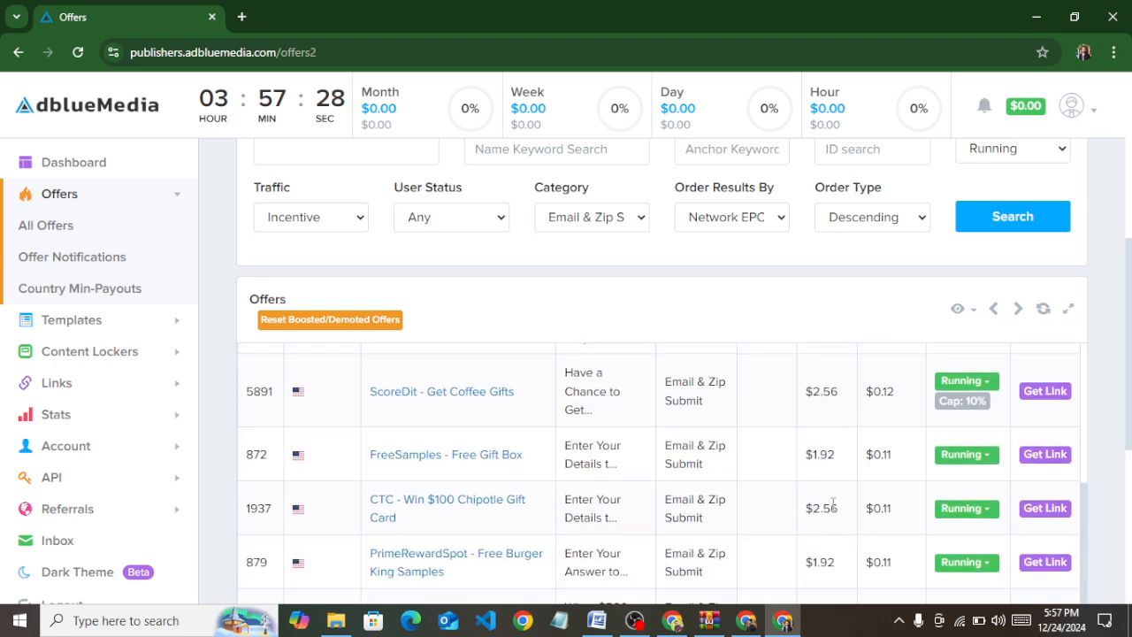
scroll(589, 450, "up", 5)
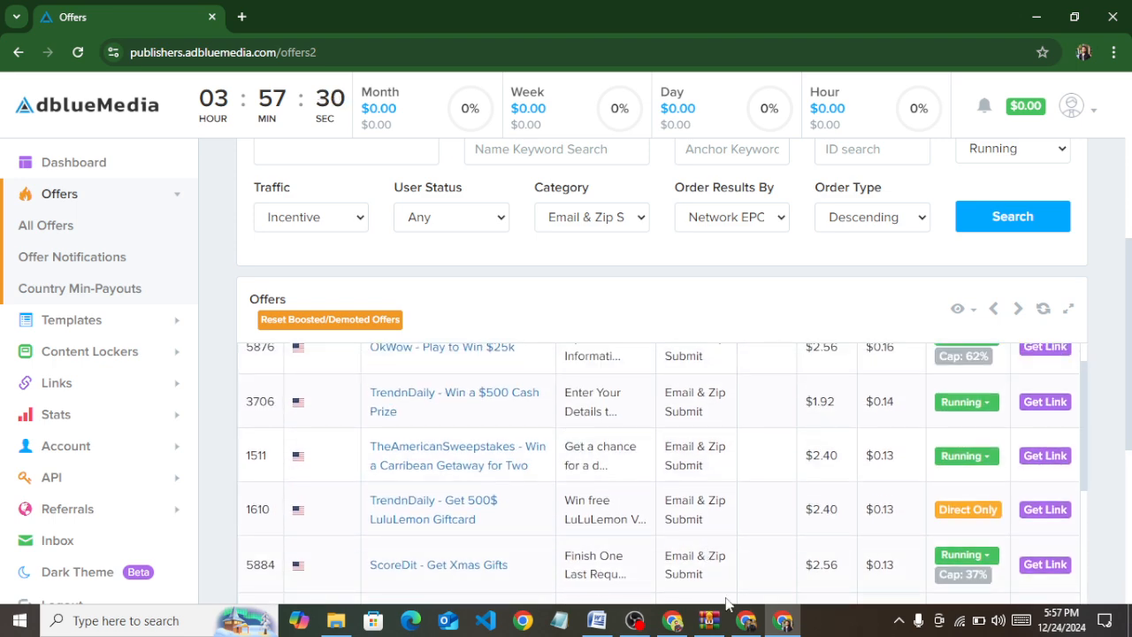
left_click(744, 622)
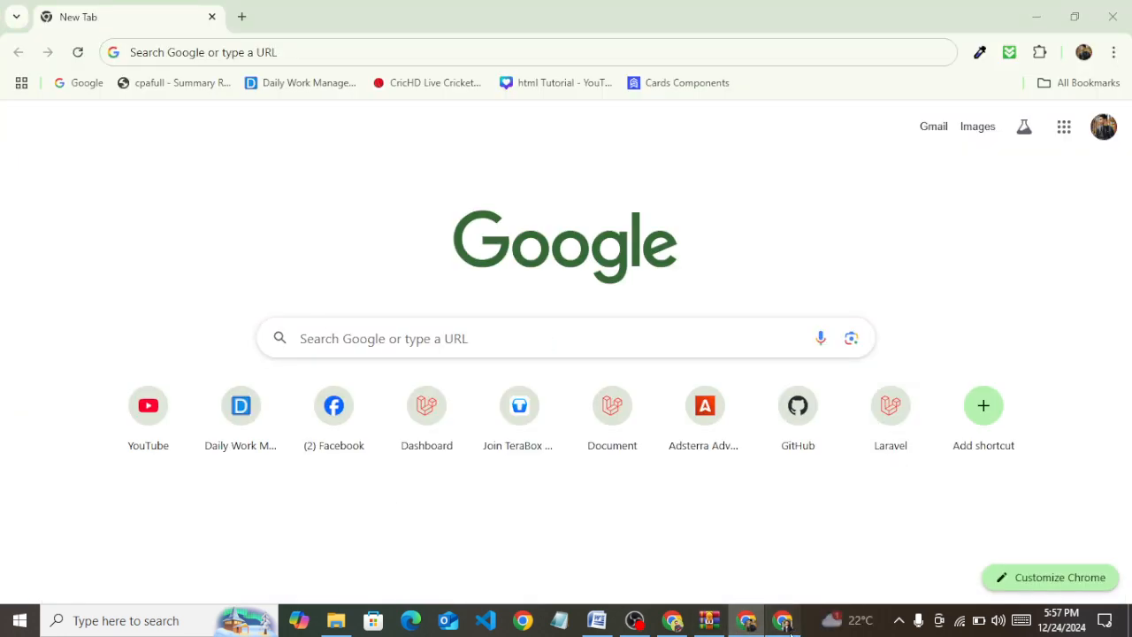
left_click(784, 622)
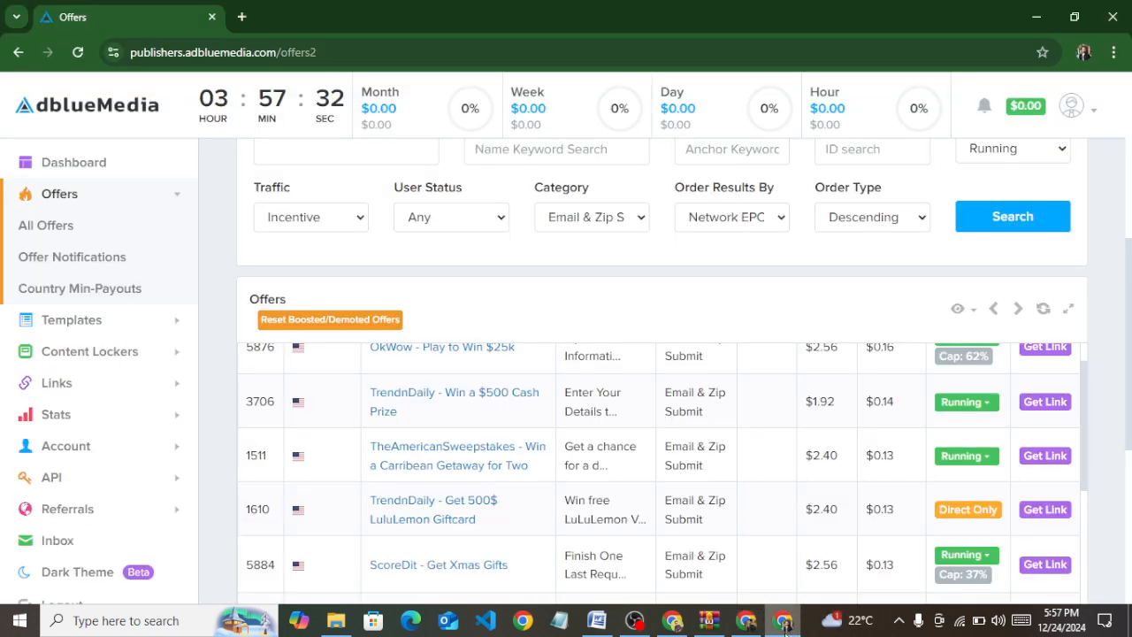
left_click(673, 621)
Step: Save the Appyn panel settings and reload the live site to show 'Latest Gift Giveway'
left_click(305, 16)
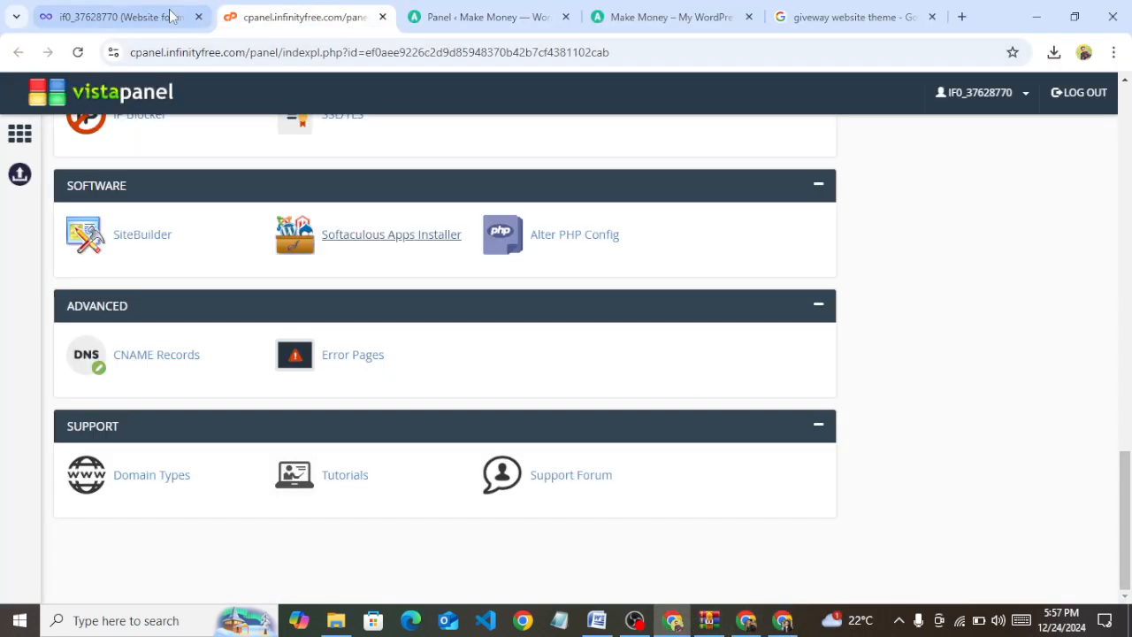
left_click(115, 16)
left_click(676, 10)
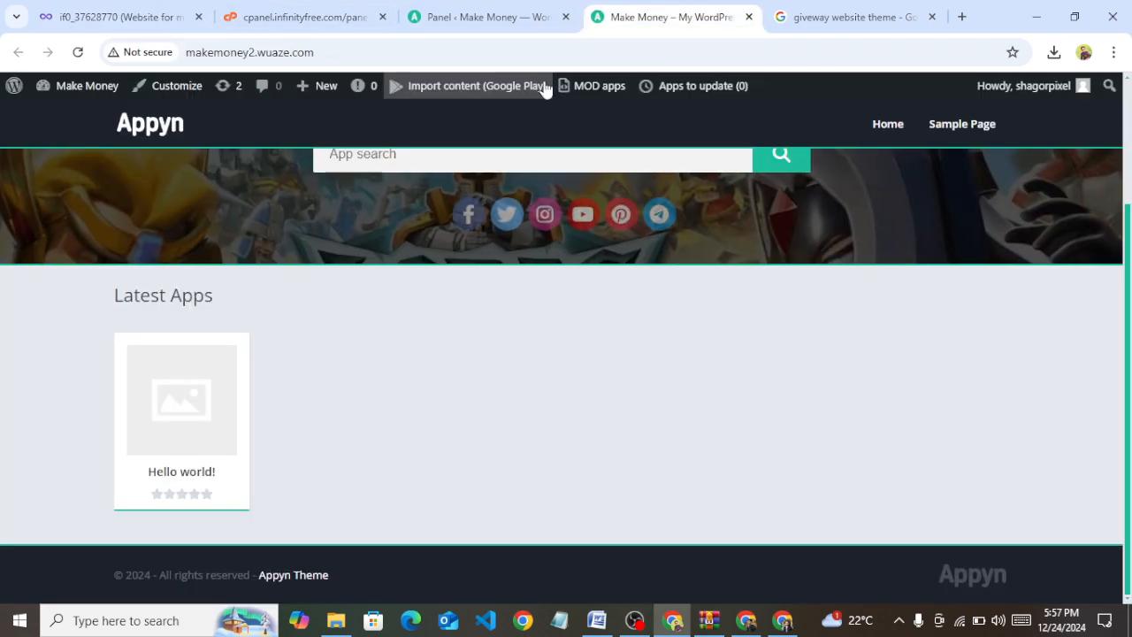
left_click(486, 9)
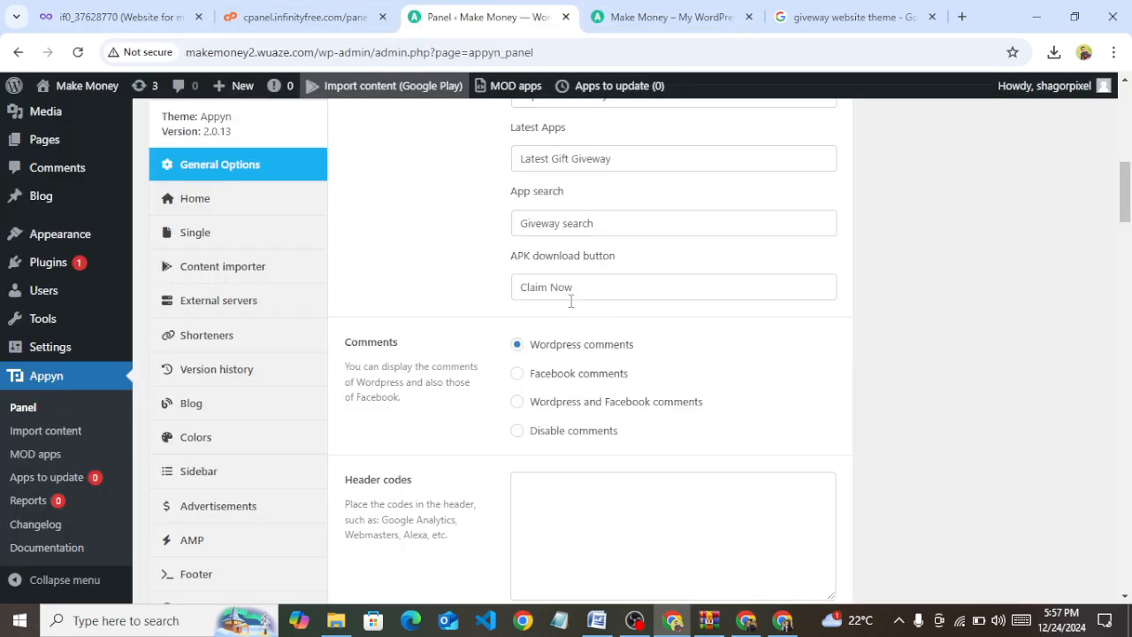
scroll(624, 354, "down", 2)
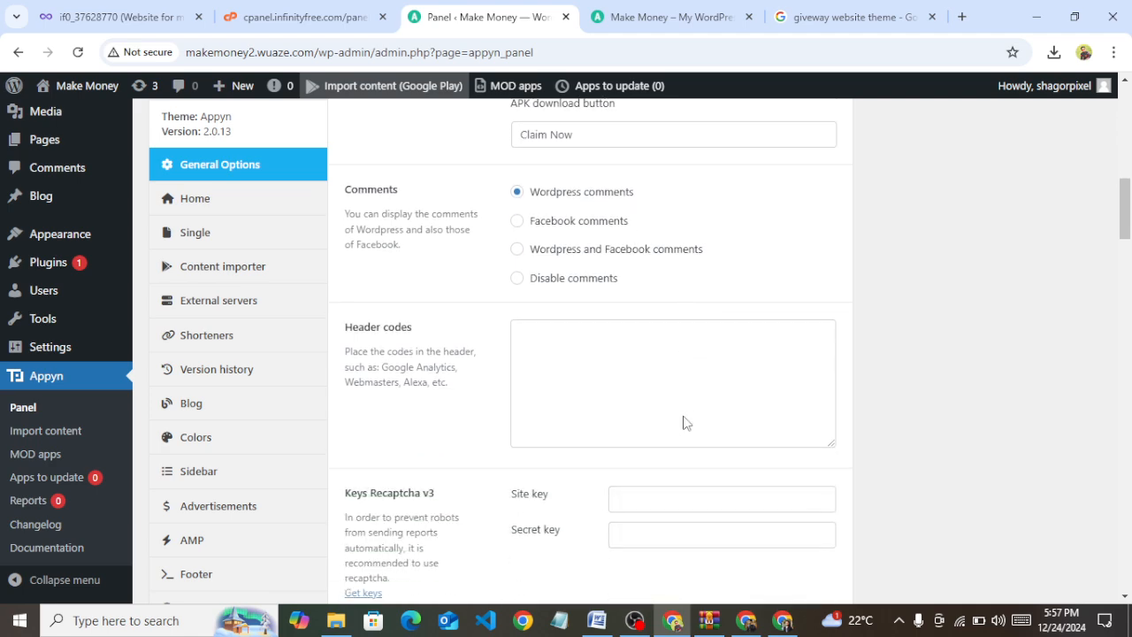
scroll(609, 373, "down", 9)
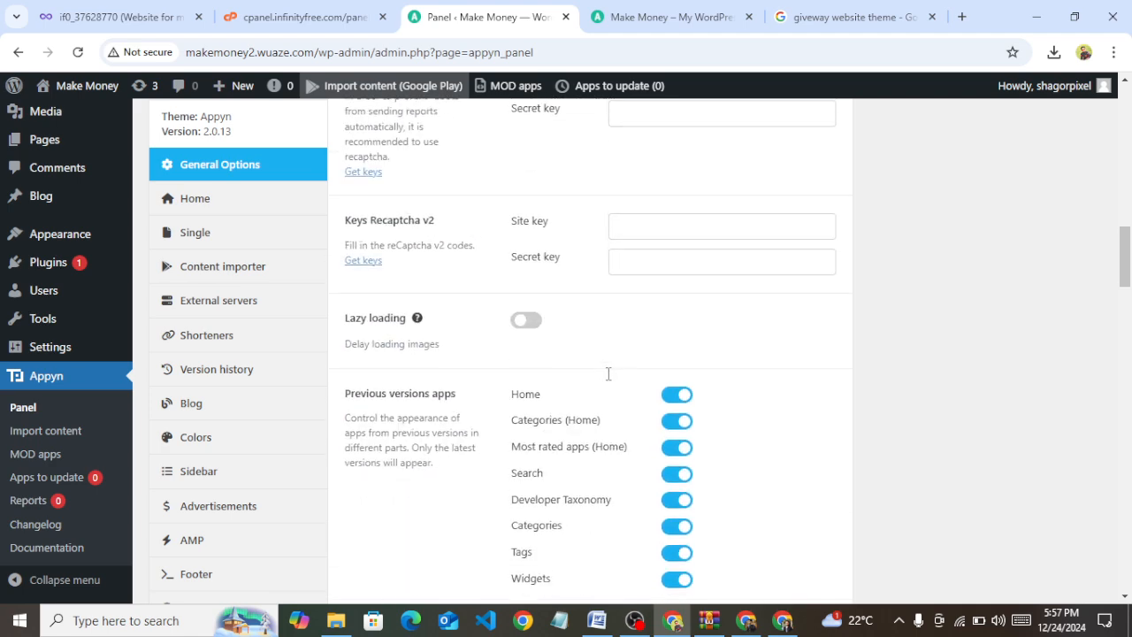
scroll(609, 373, "down", 6)
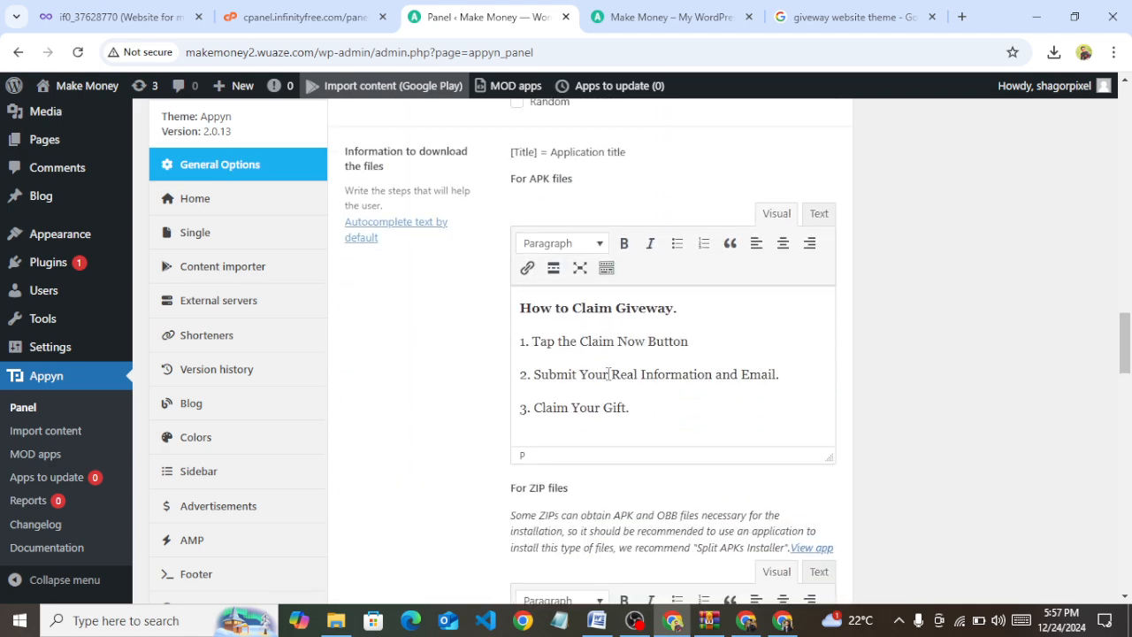
scroll(607, 381, "down", 12)
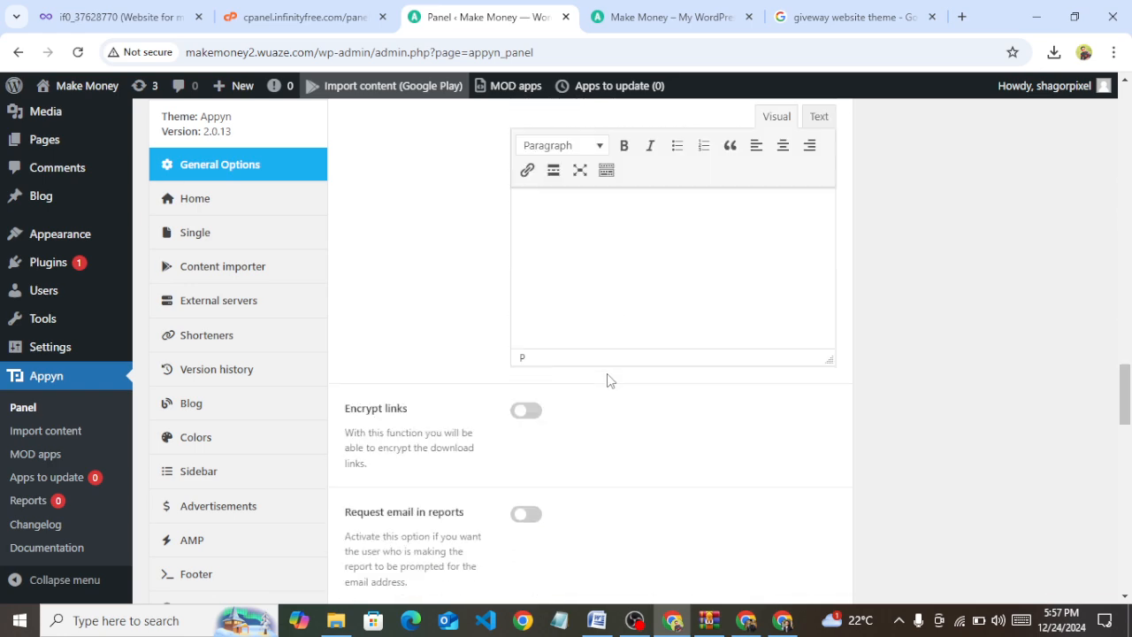
scroll(608, 389, "down", 4)
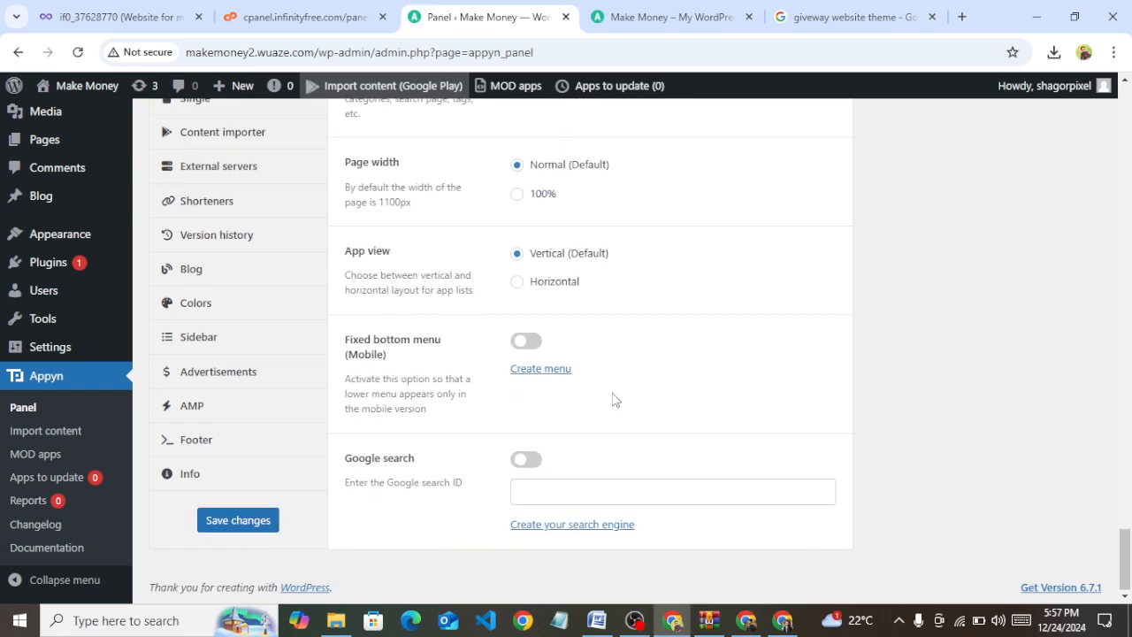
left_click(221, 529)
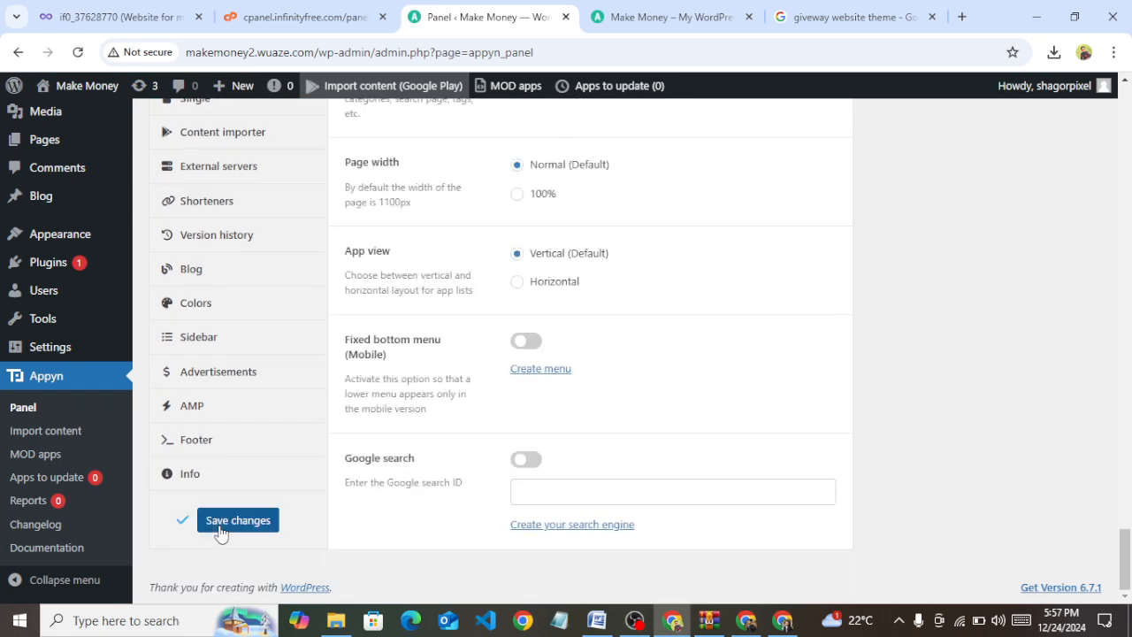
left_click(220, 531)
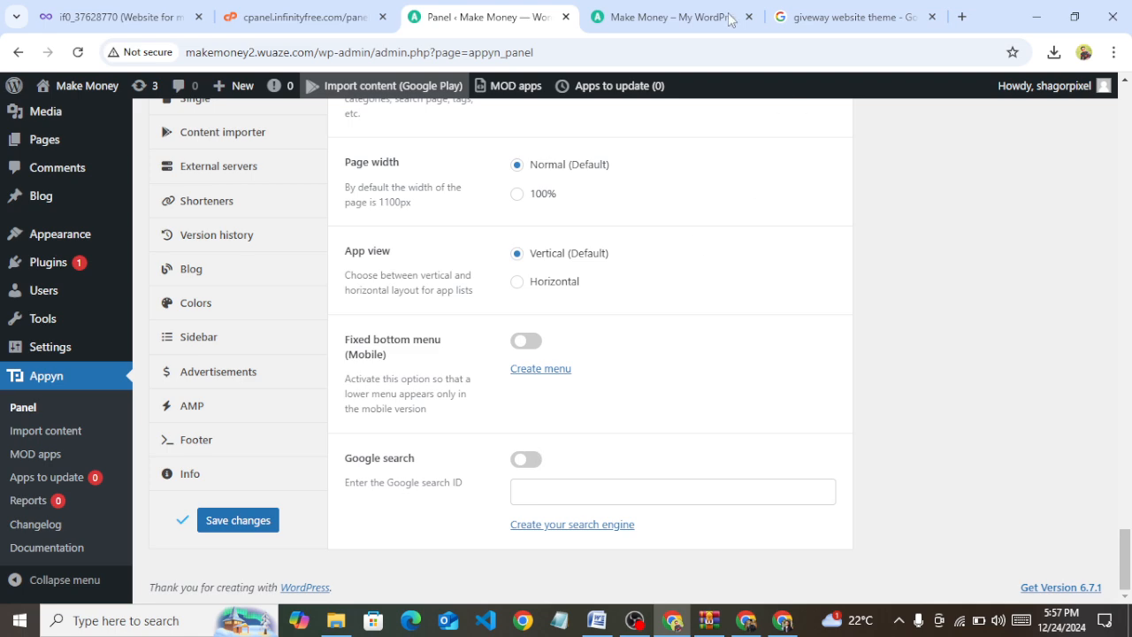
left_click(688, 7)
left_click(79, 51)
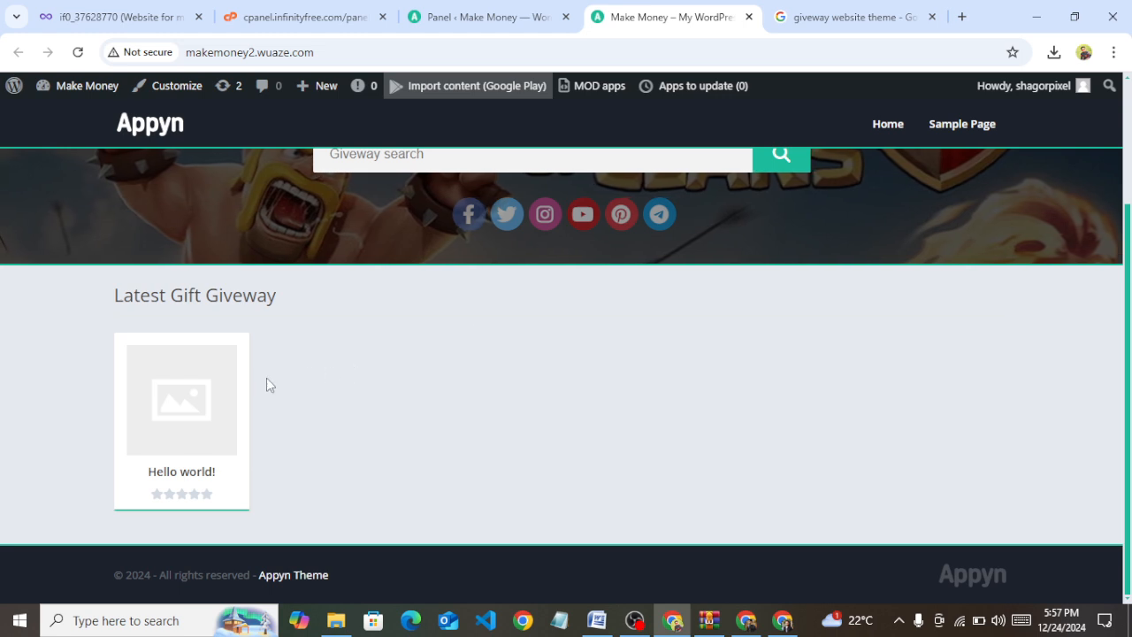
Step: View the Hello world! post, return to the home page, then bring up the blank Chrome window
left_click(191, 391)
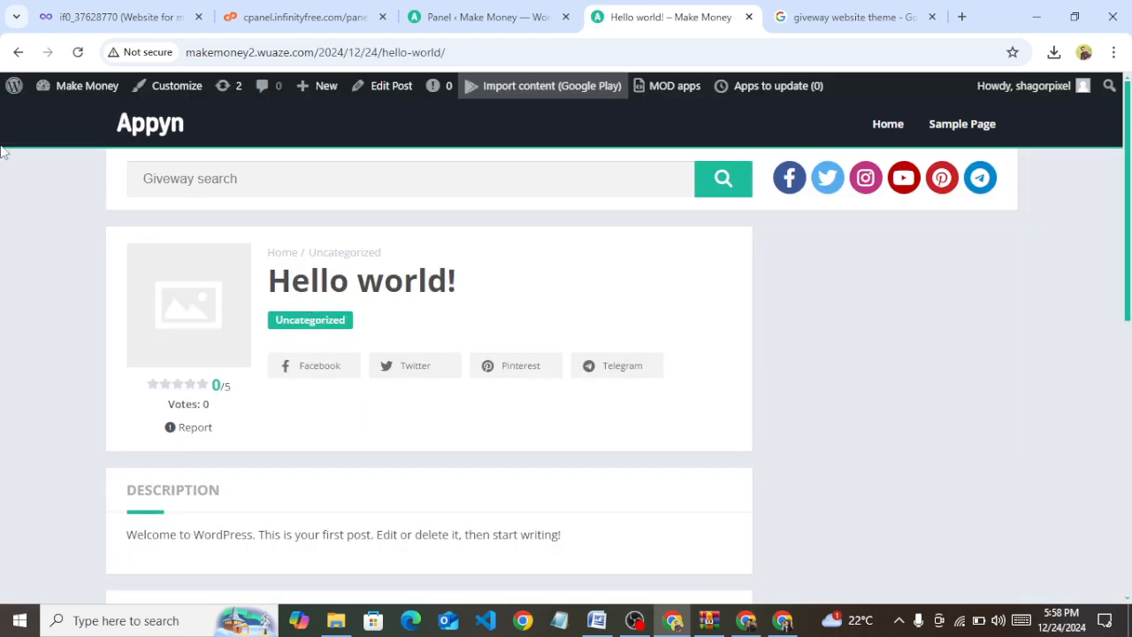
left_click(18, 52)
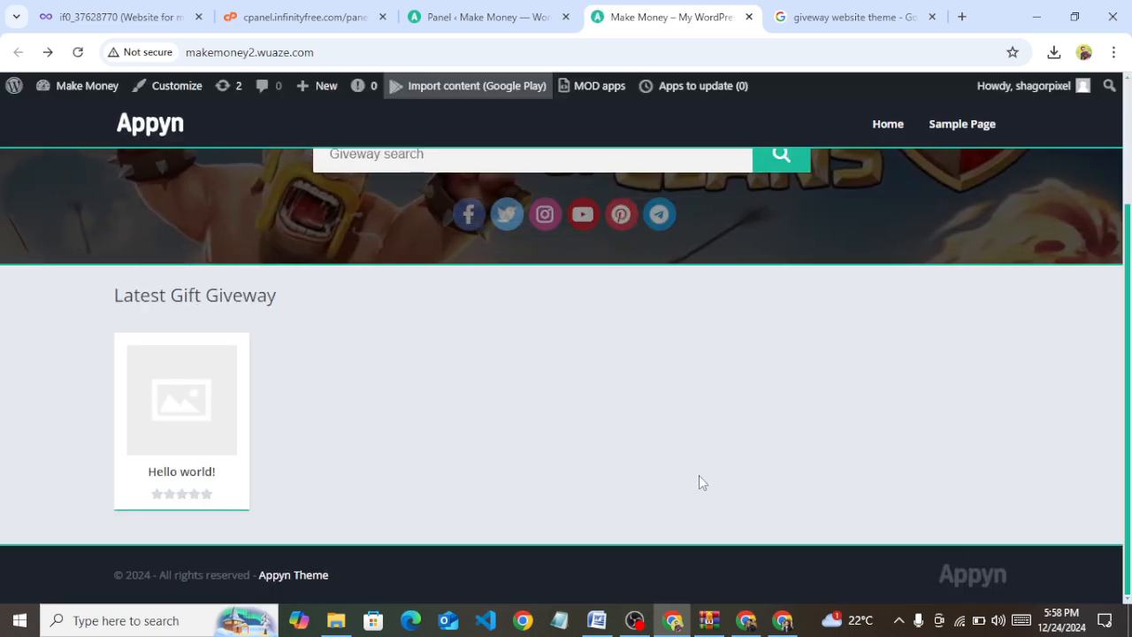
left_click(748, 621)
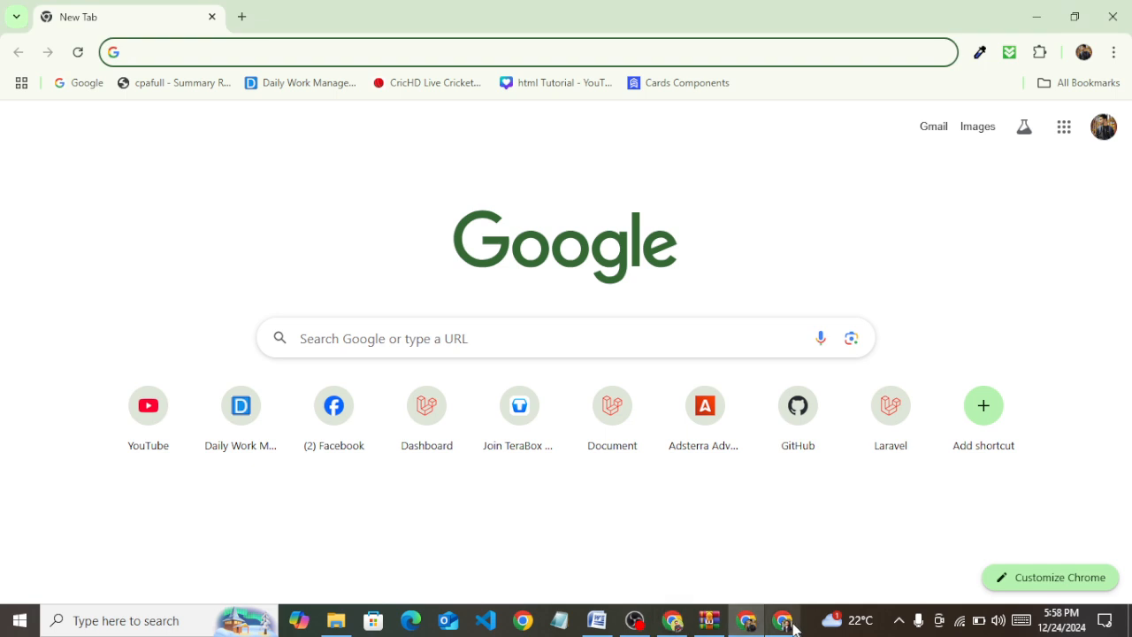
left_click(788, 624)
left_click(747, 621)
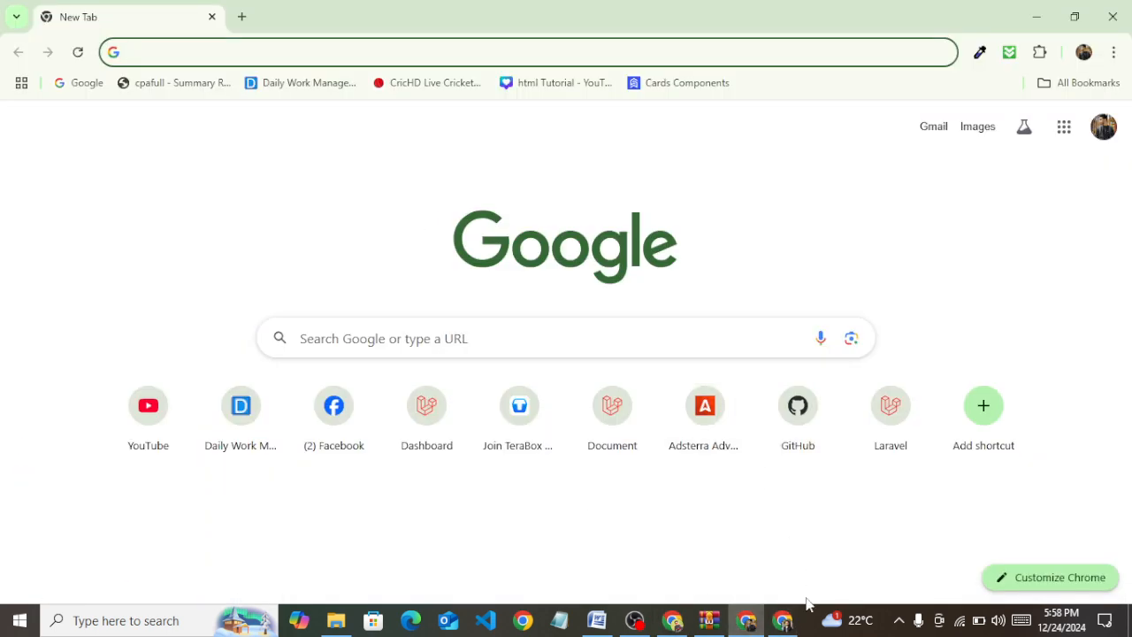
left_click(786, 621)
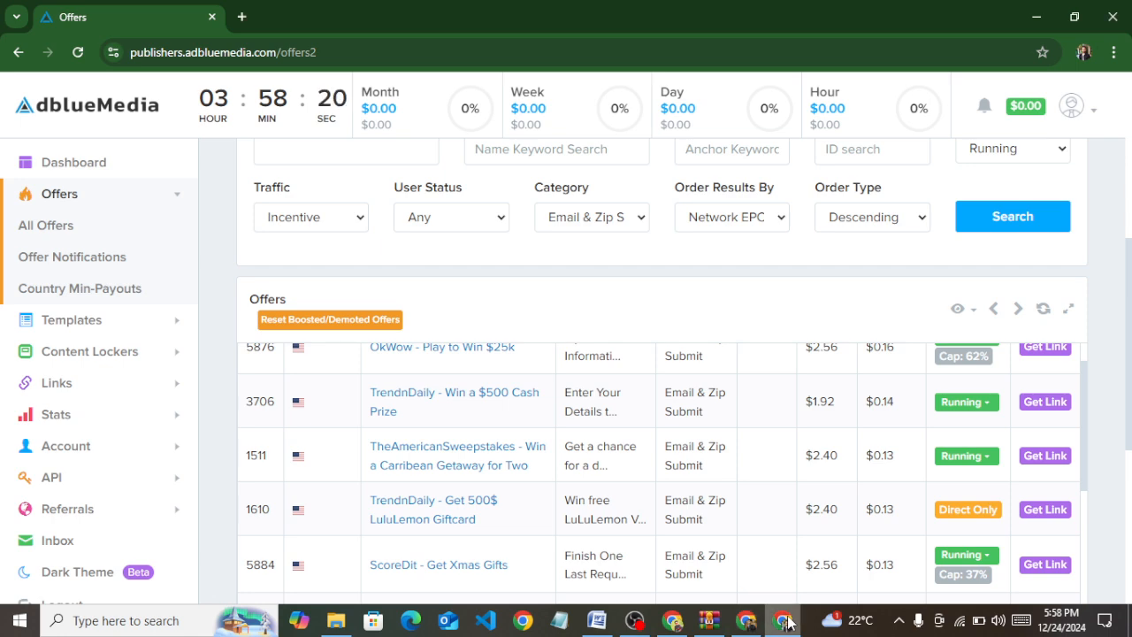
mouse_move(845, 619)
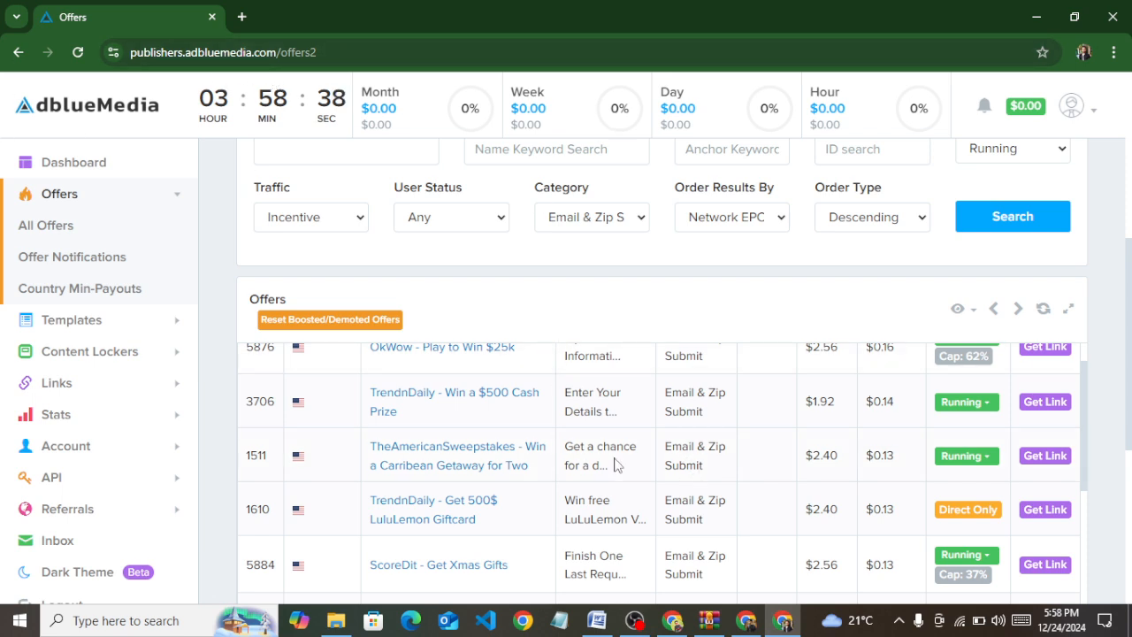
left_click(745, 619)
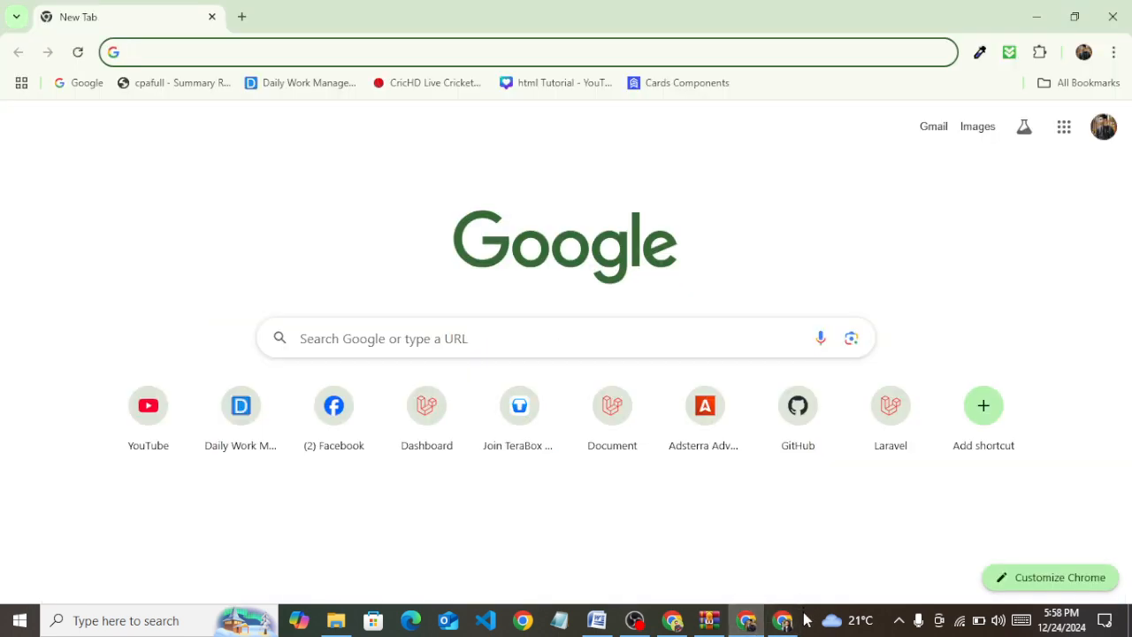
left_click(797, 623)
Step: Bring the WordPress window forward and go to the Appyn General Options texts
left_click(675, 623)
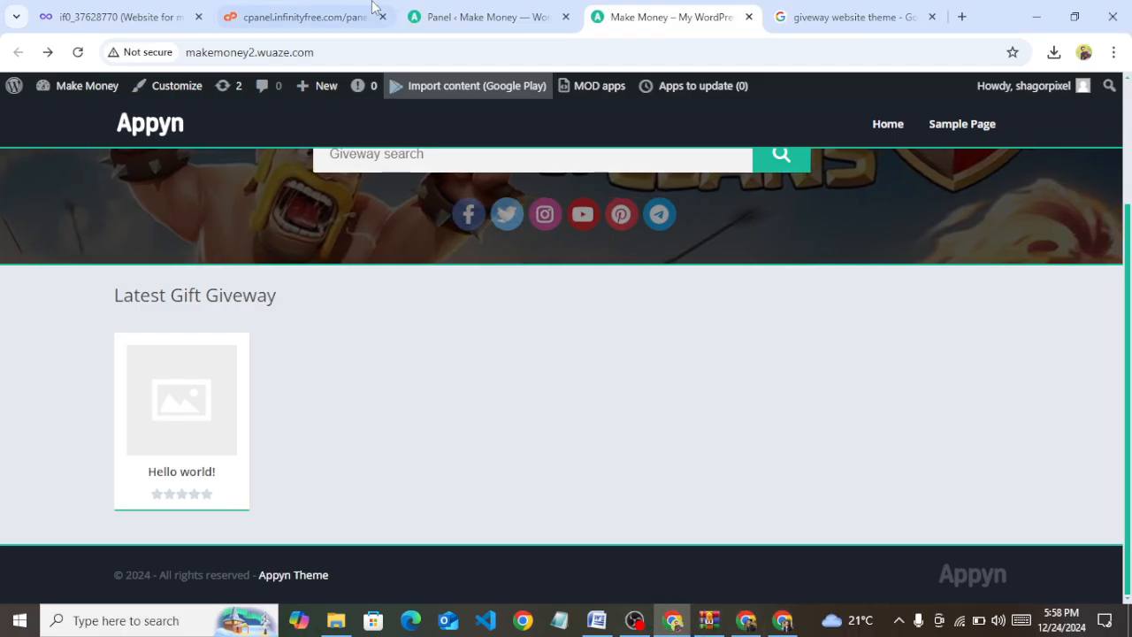
left_click(466, 9)
left_click(662, 12)
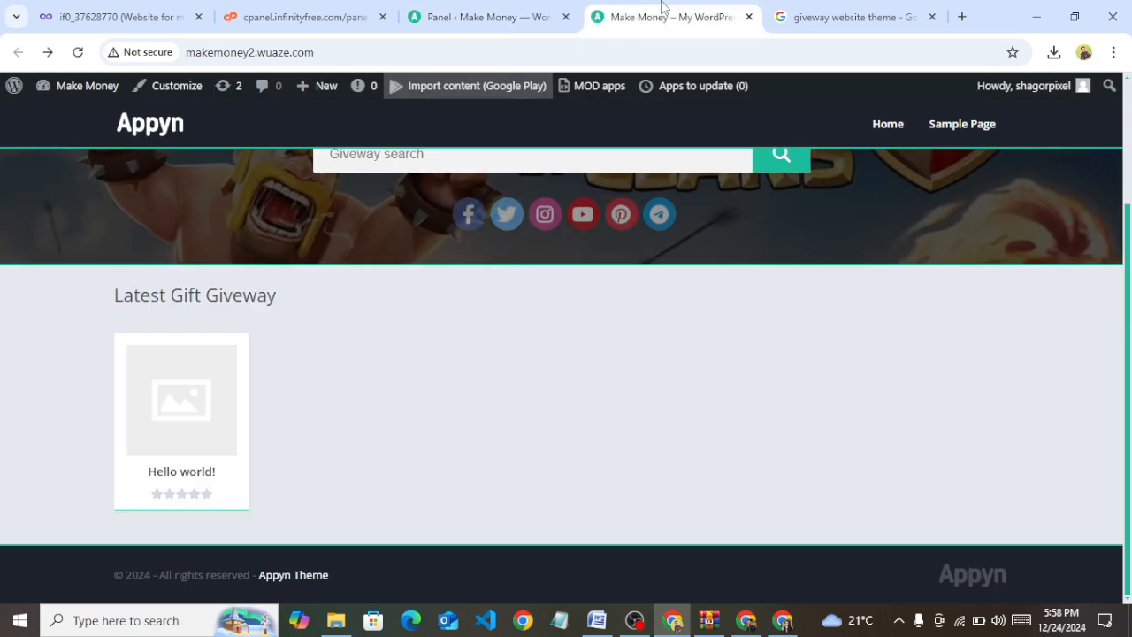
left_click(547, 7)
scroll(620, 342, "up", 5)
scroll(639, 354, "down", 10)
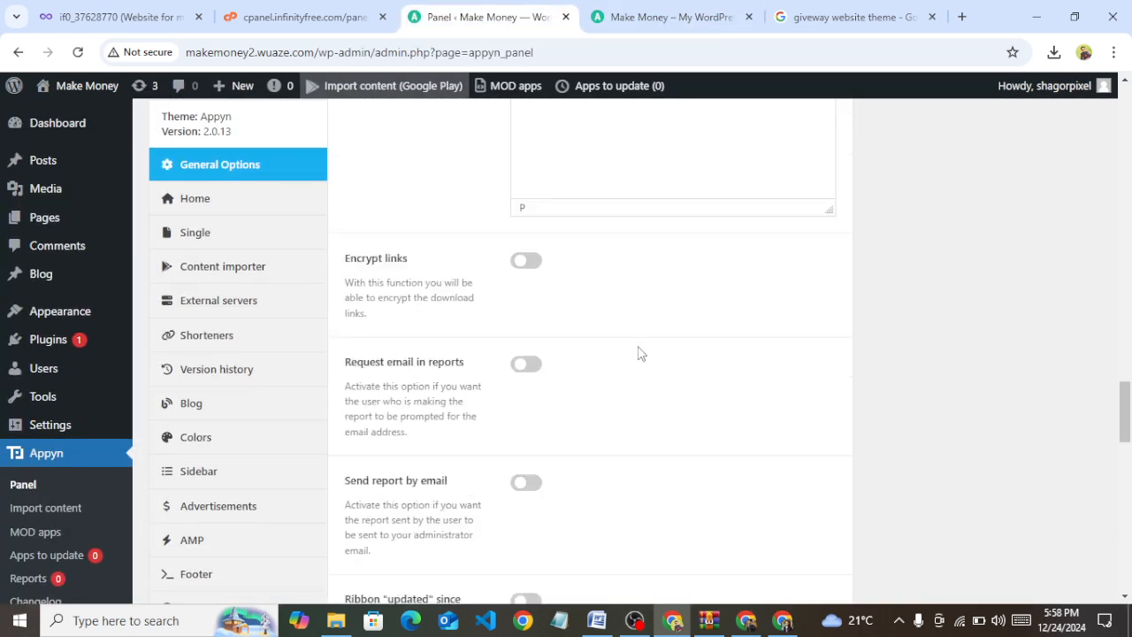
scroll(659, 354, "up", 10)
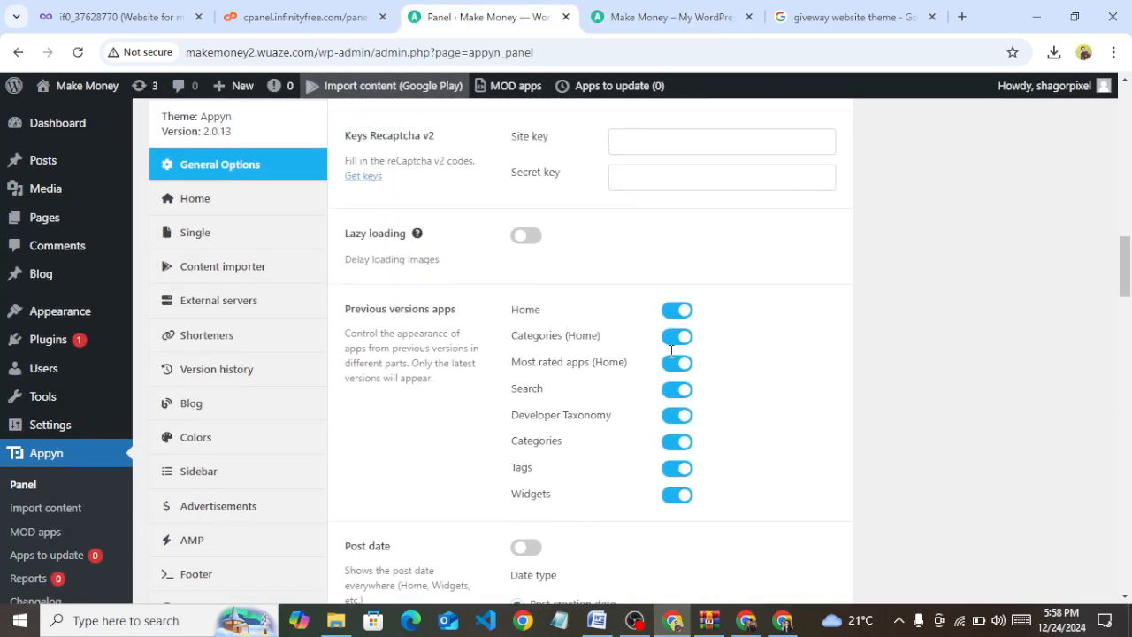
scroll(672, 351, "up", 10)
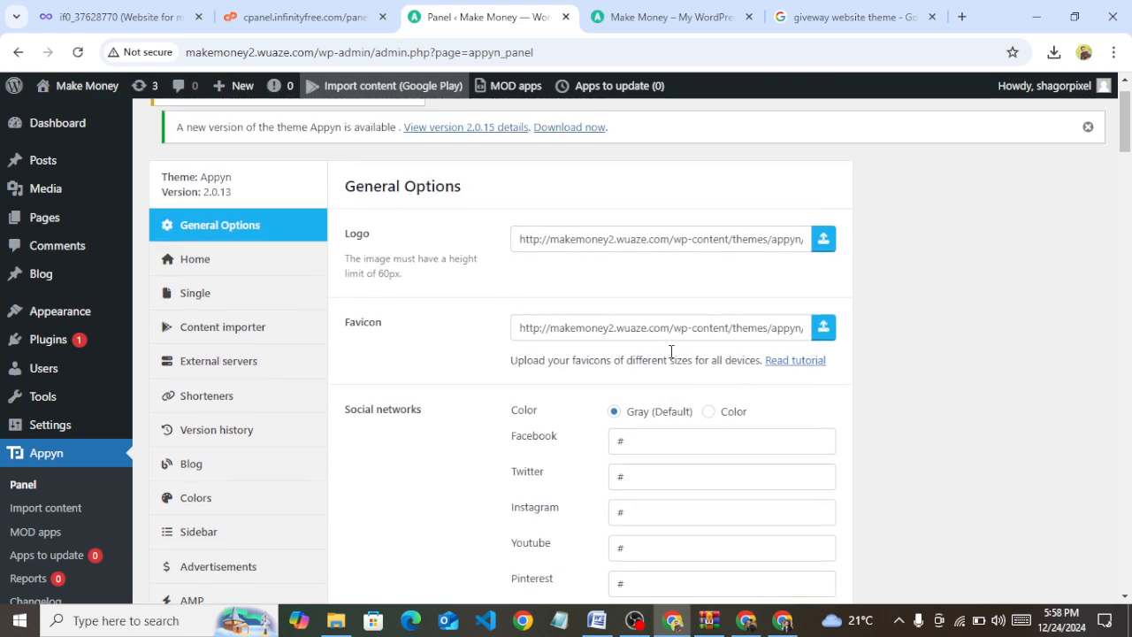
scroll(672, 357, "down", 7)
scroll(672, 355, "up", 2)
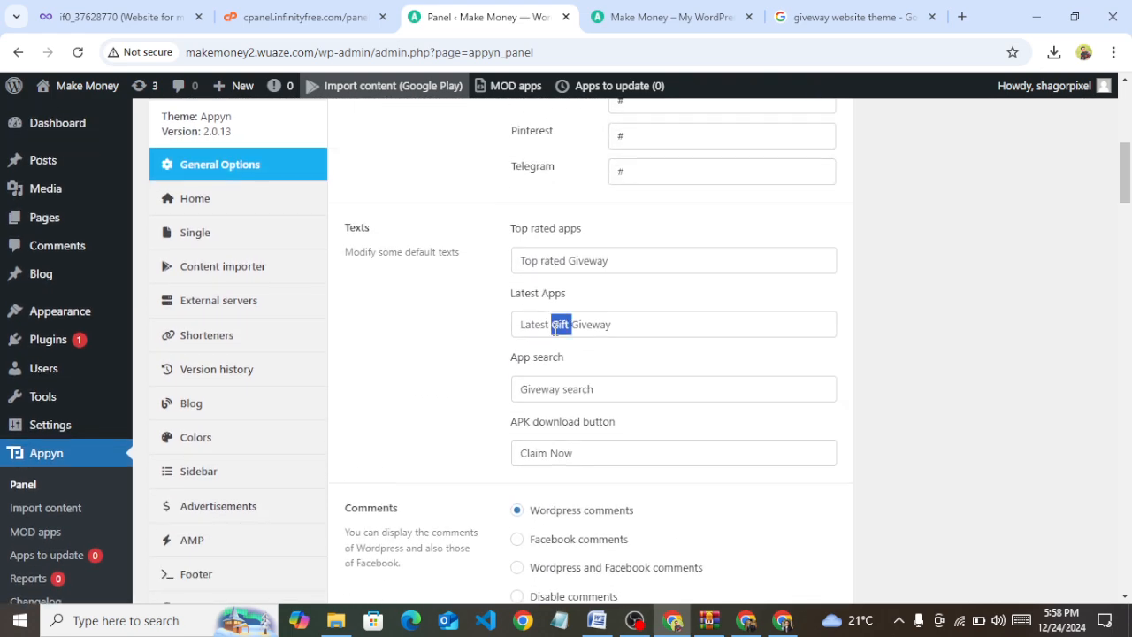
Step: Change the Latest Apps text to 'Latest Giveway' and save the theme options
key("BackSpace")
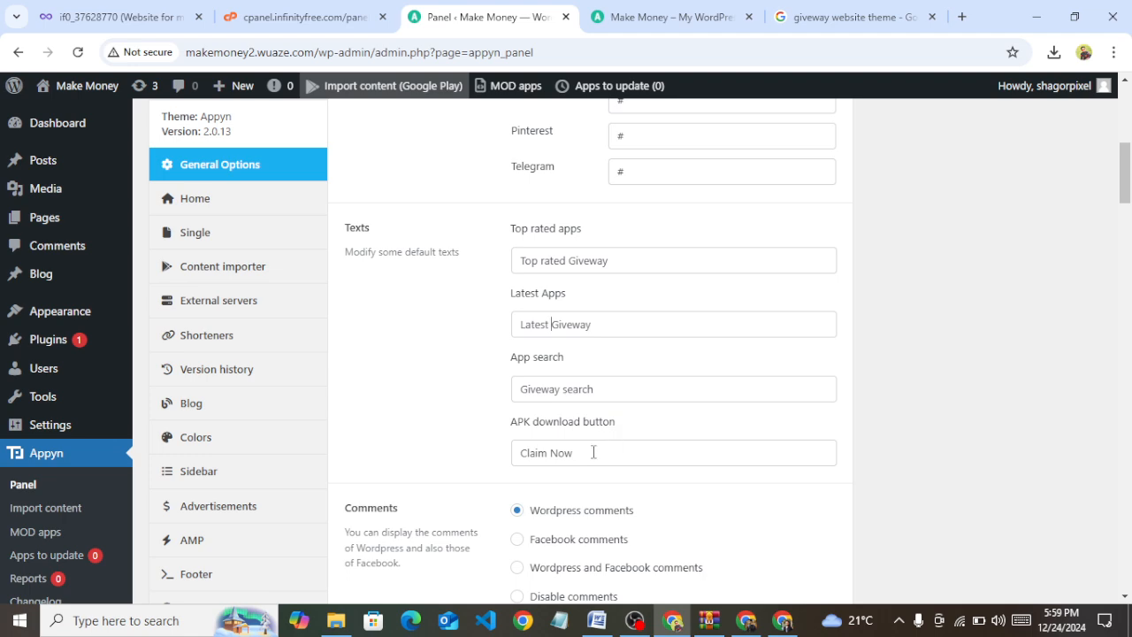
scroll(598, 454, "down", 10)
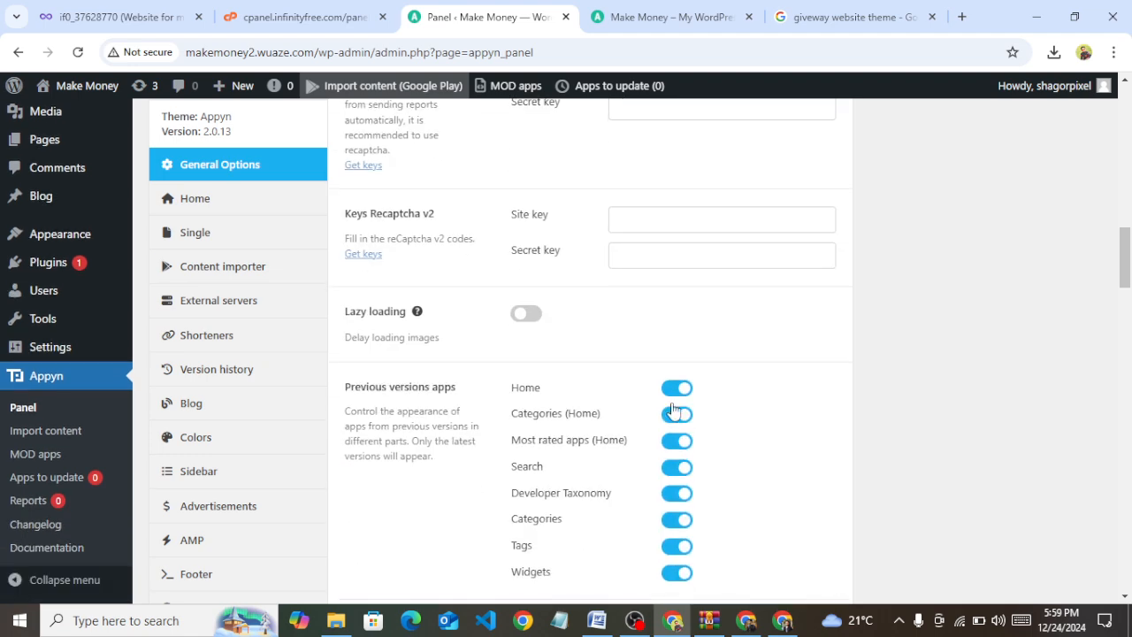
scroll(672, 410, "down", 15)
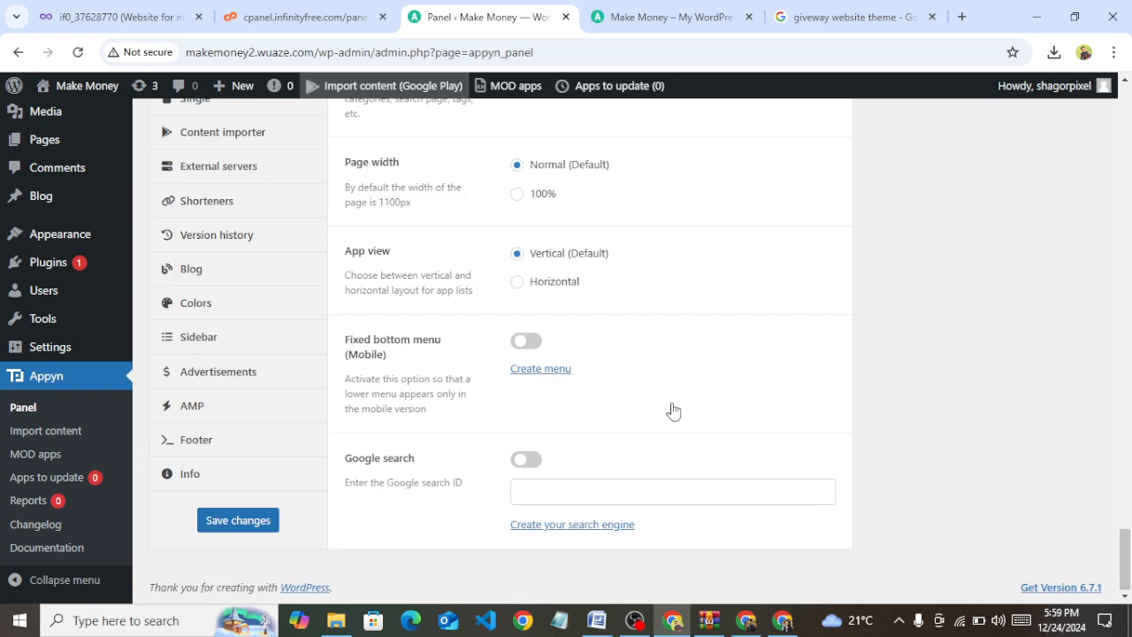
left_click(222, 529)
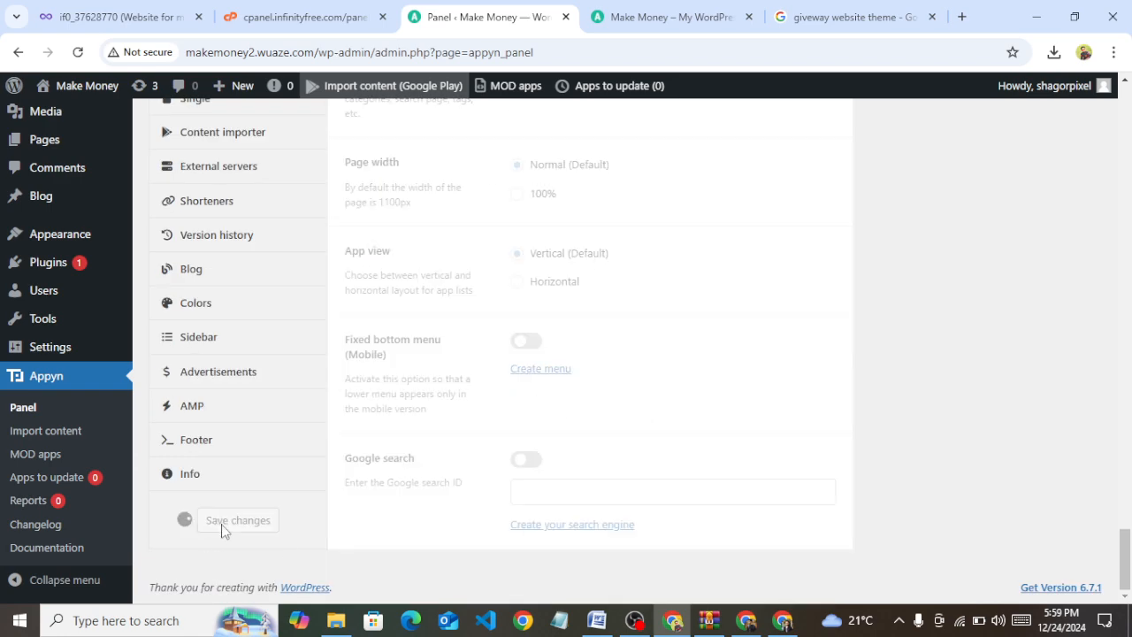
left_click(628, 17)
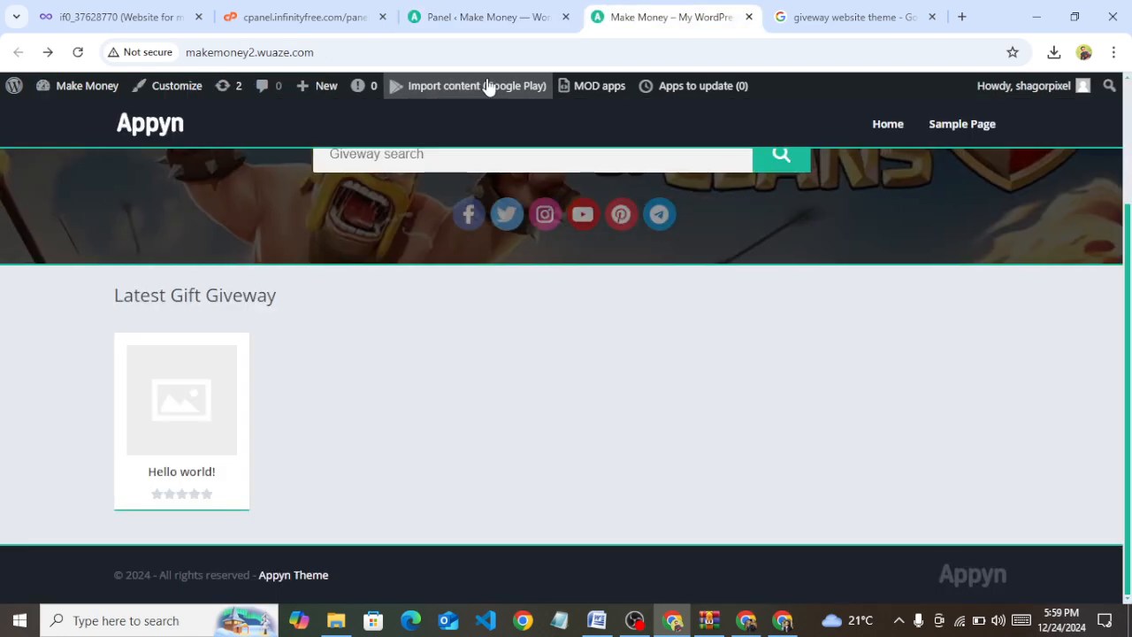
Step: Reload the site's front page and open the Hello world! post
left_click(78, 52)
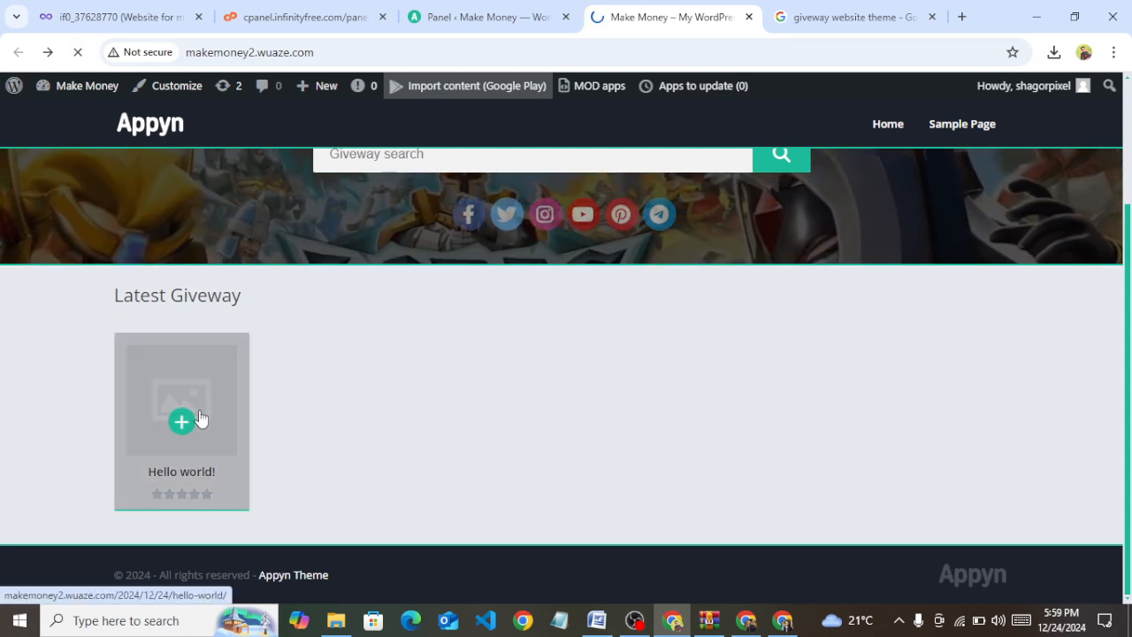
left_click(200, 419)
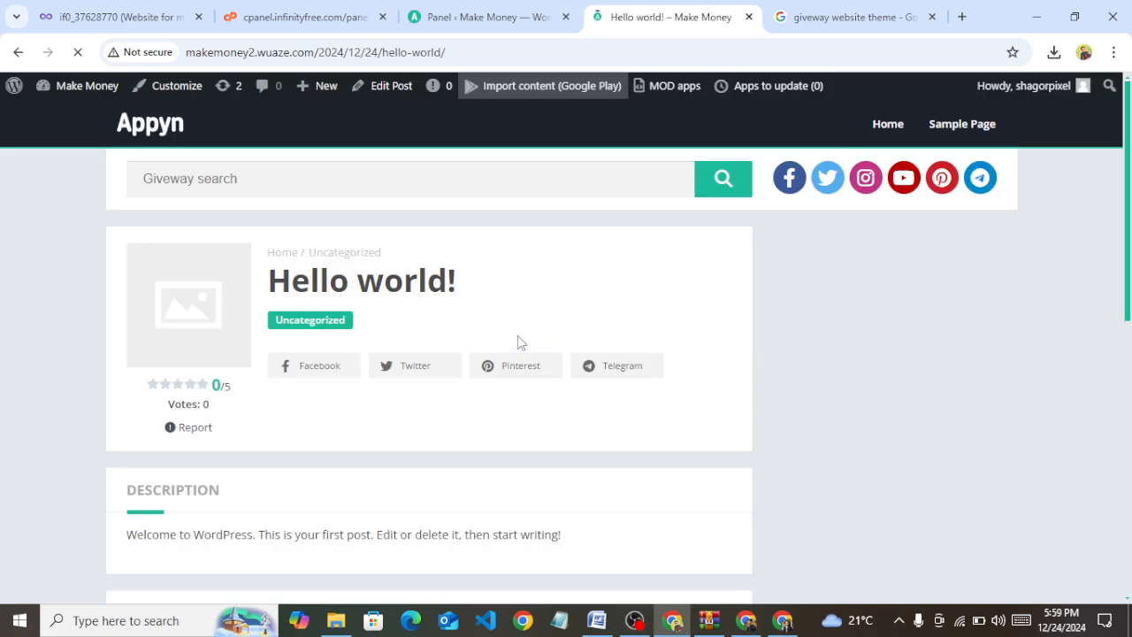
scroll(520, 344, "down", 1)
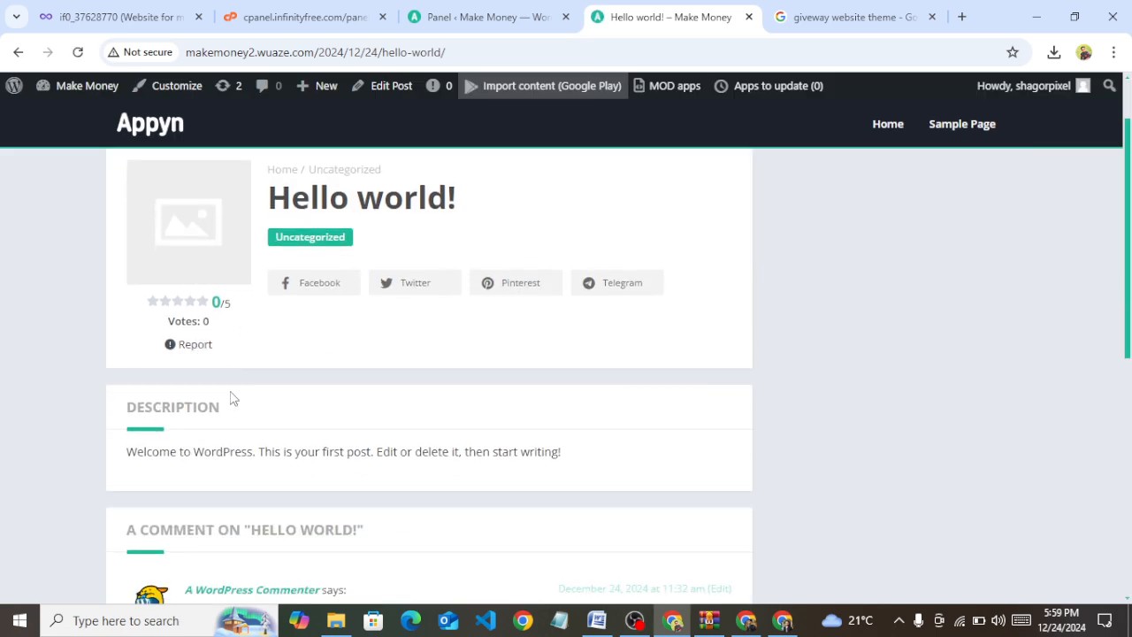
scroll(233, 400, "down", 6)
scroll(230, 407, "up", 8)
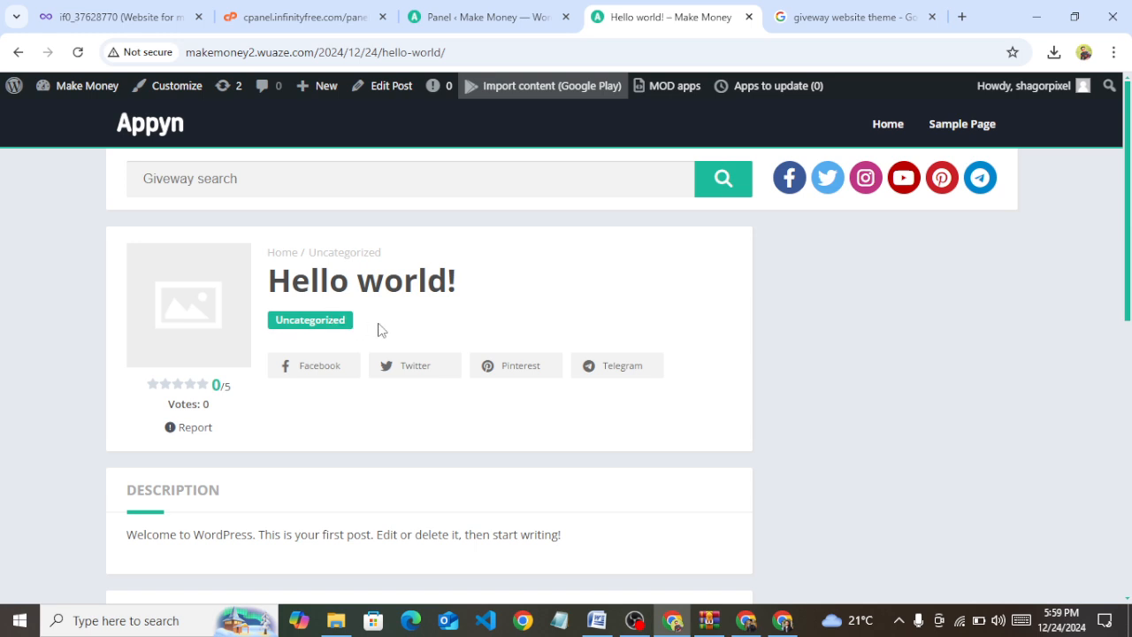
Step: Trash the Hello world! post from the admin All Posts list
left_click(491, 16)
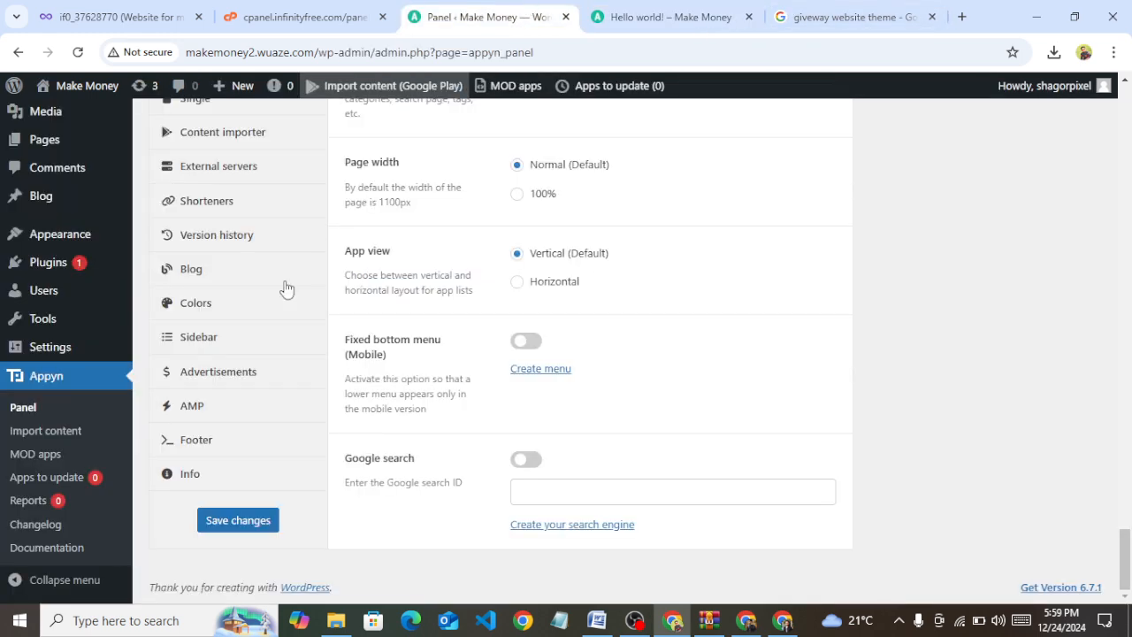
scroll(18, 283, "up", 2)
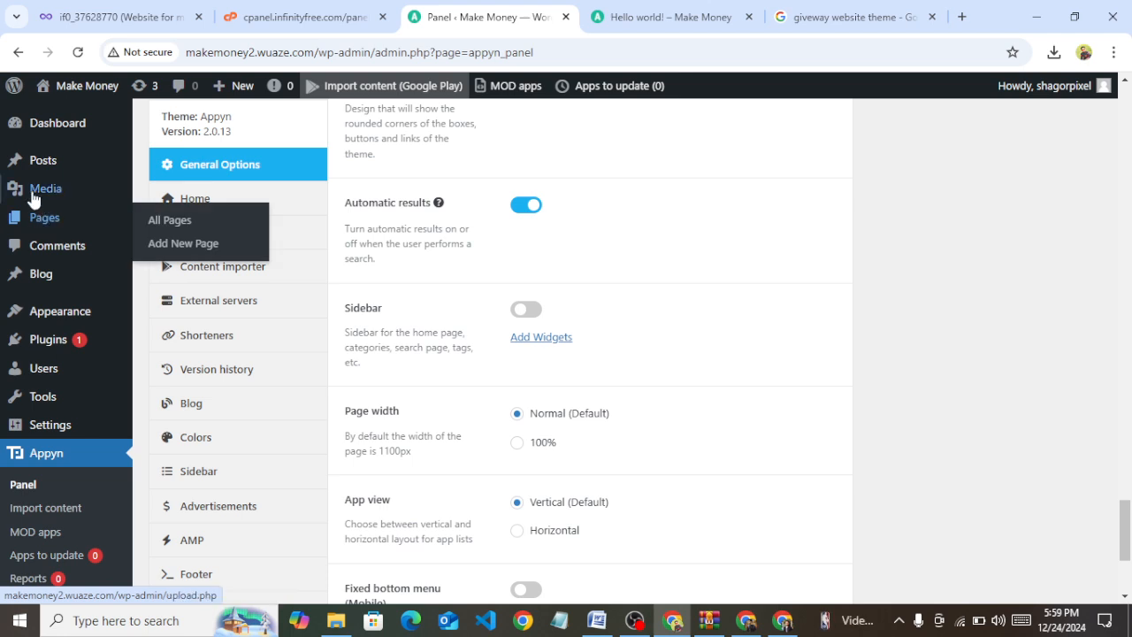
left_click(43, 167)
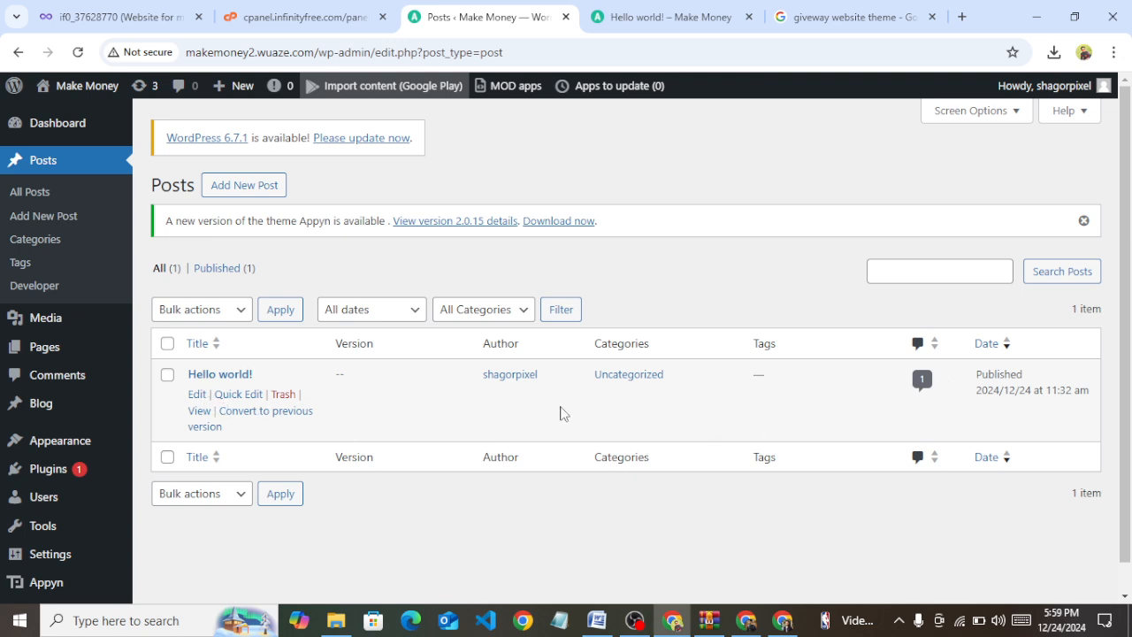
scroll(241, 415, "down", 1)
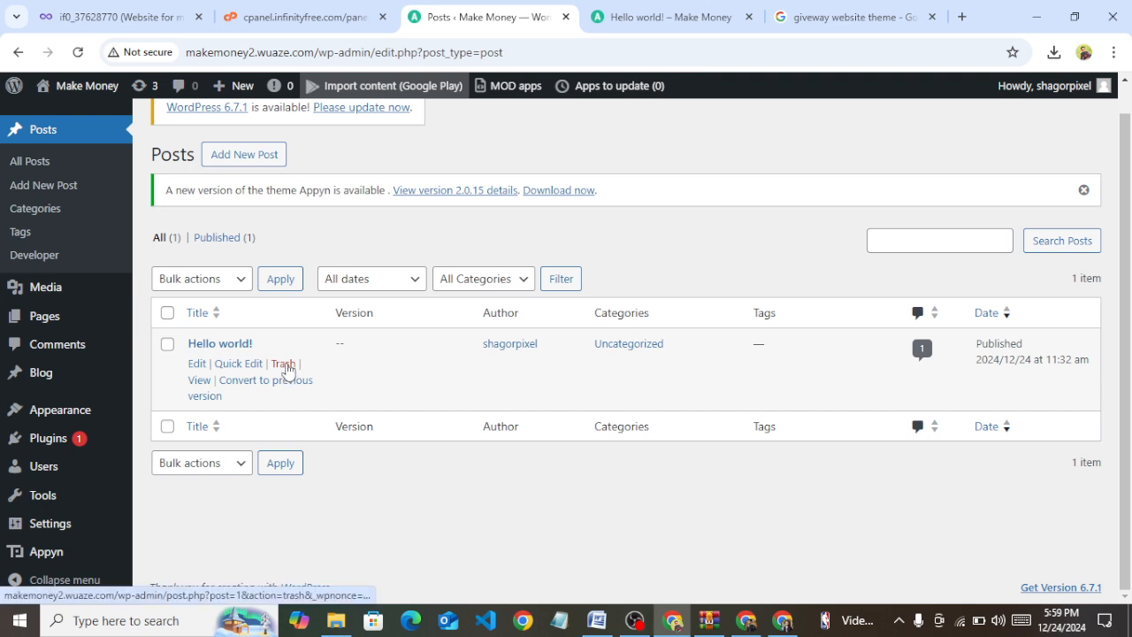
left_click(285, 365)
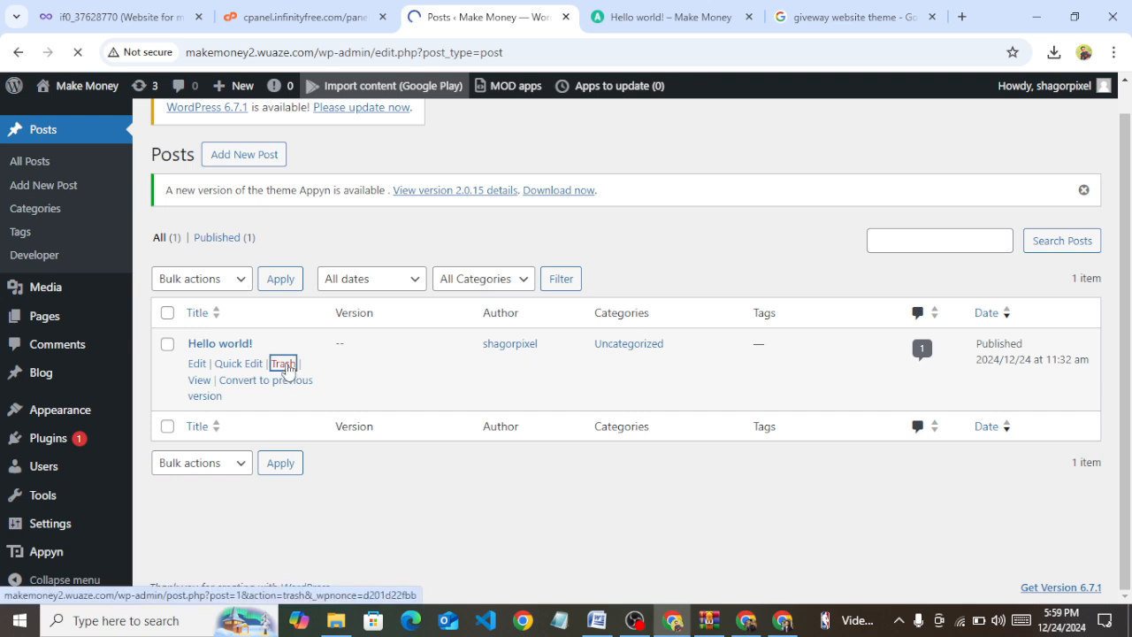
Step: Reload the Make Money front page to confirm it lists no posts
left_click(642, 12)
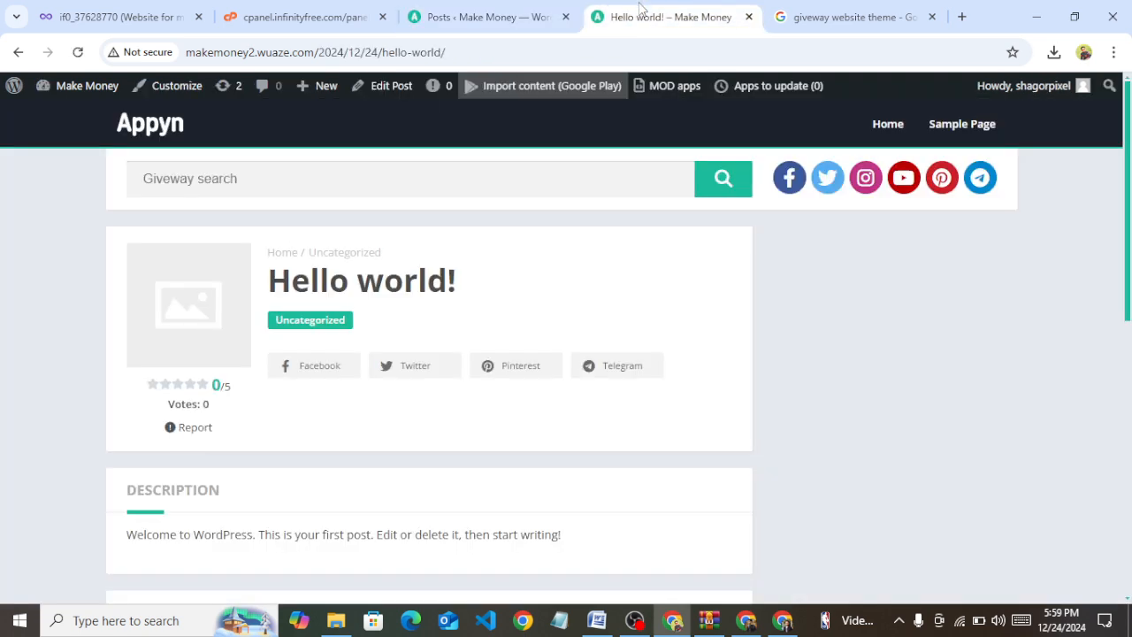
left_click(17, 53)
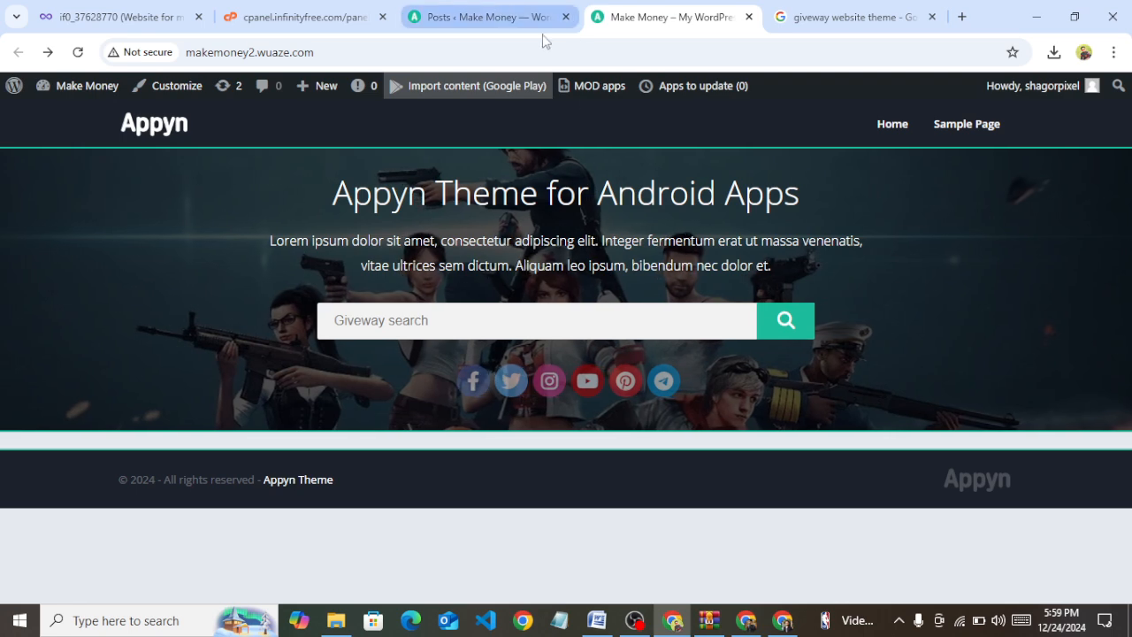
left_click(773, 628)
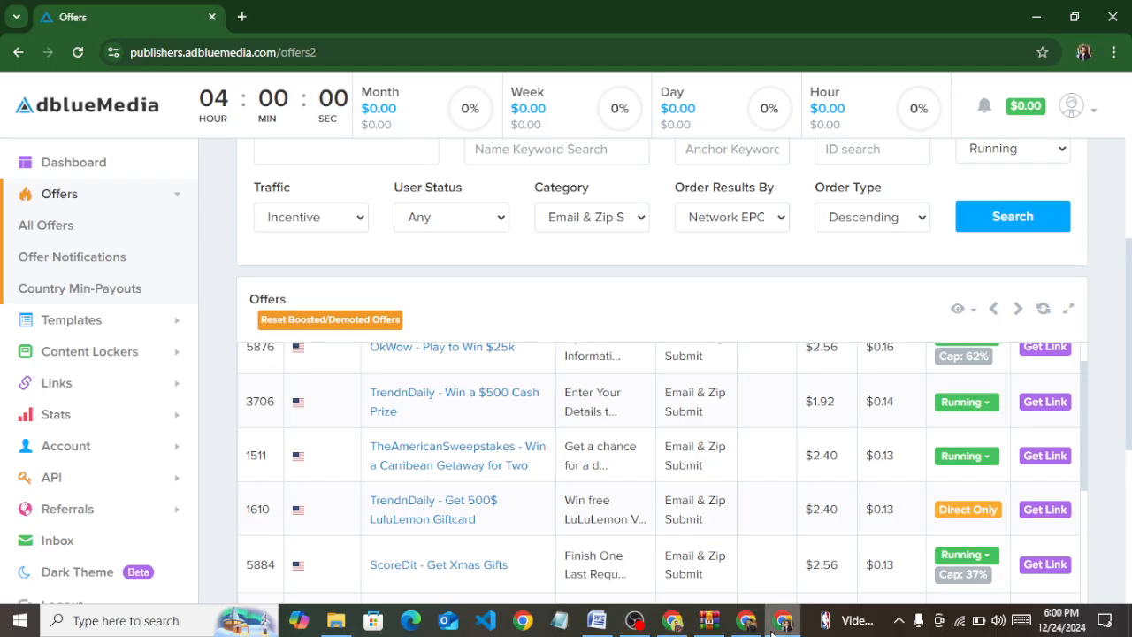
Step: Open offer 3706 TrendnDaily - Win a $500 Cash Prize, paying $1.92
left_click(400, 398)
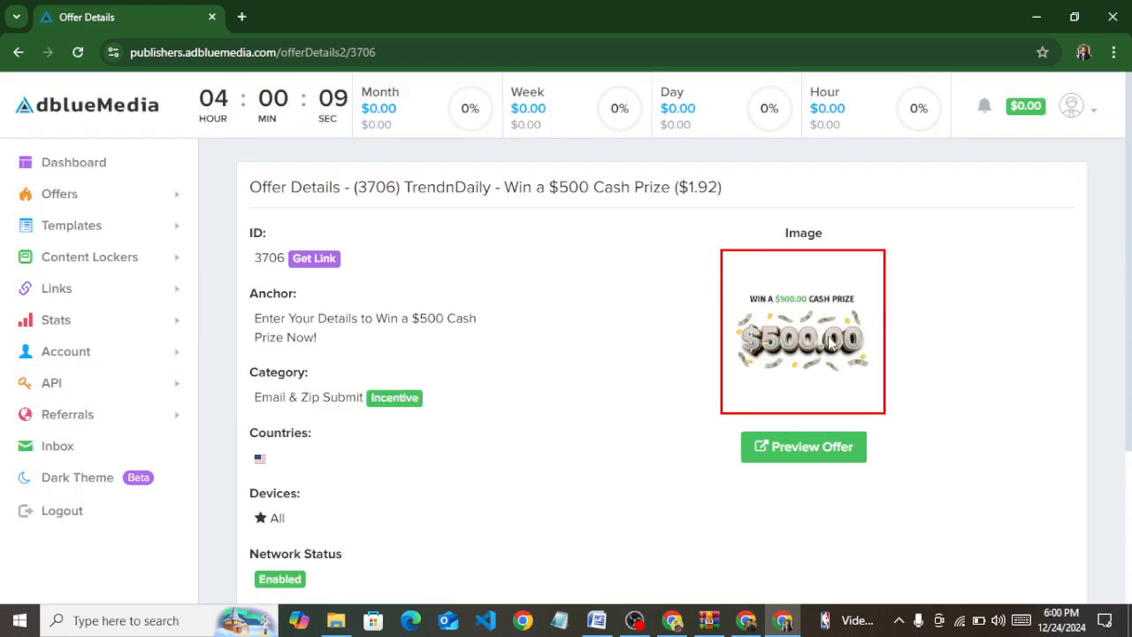
scroll(680, 399, "down", 2)
scroll(797, 328, "up", 2)
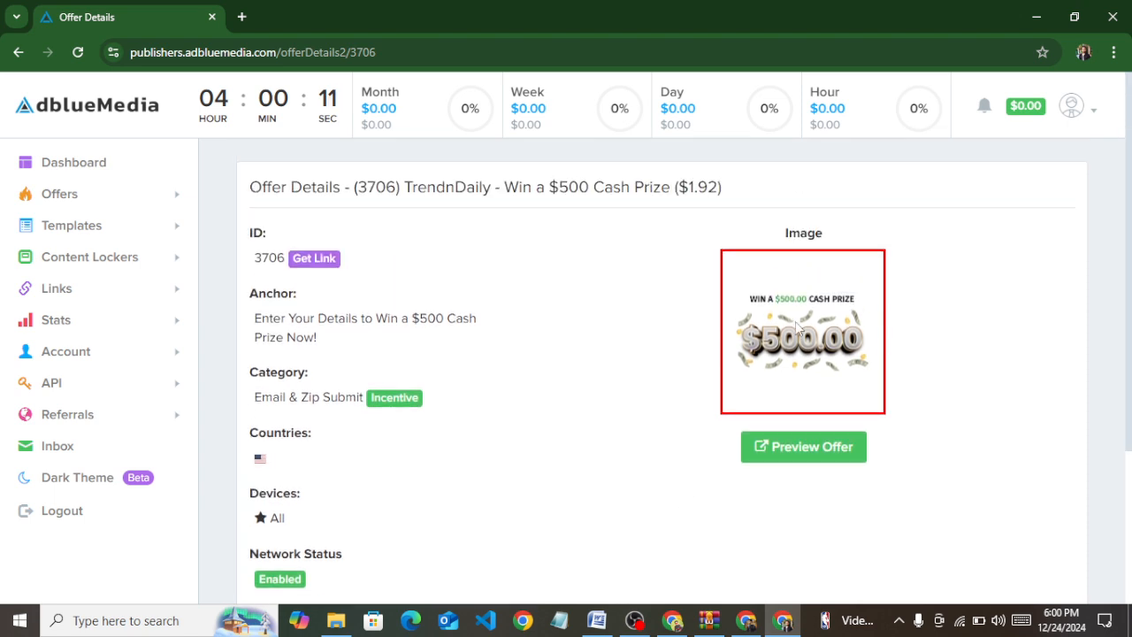
Step: Preview the offer's landing page in a Gyazo tab, then return to Offer Details
left_click(826, 453)
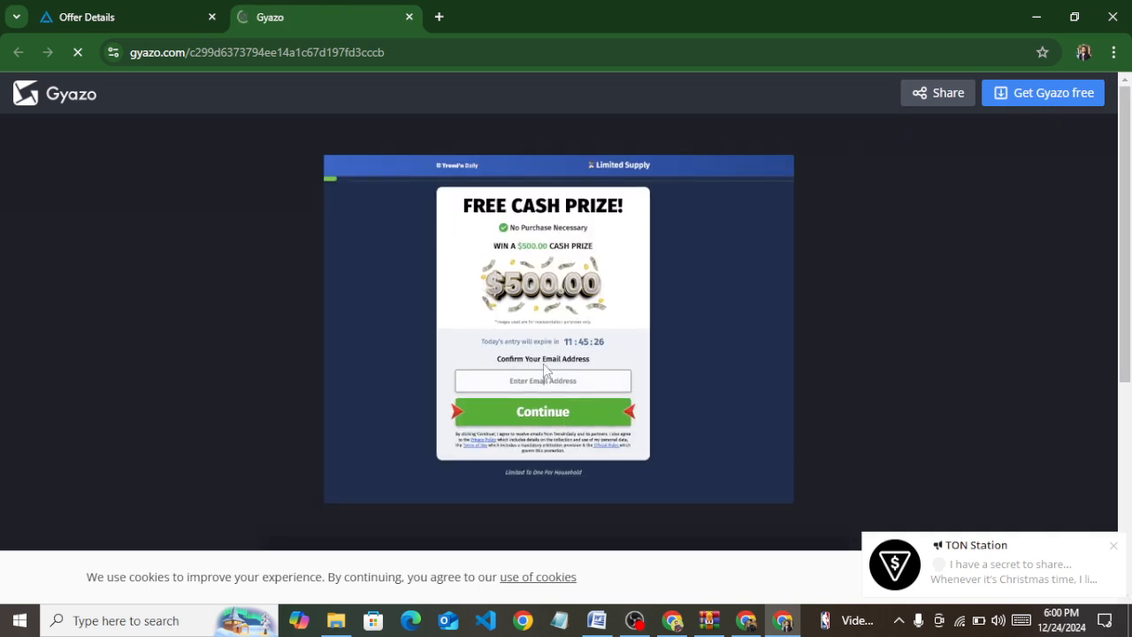
scroll(558, 361, "down", 1)
right_click(557, 237)
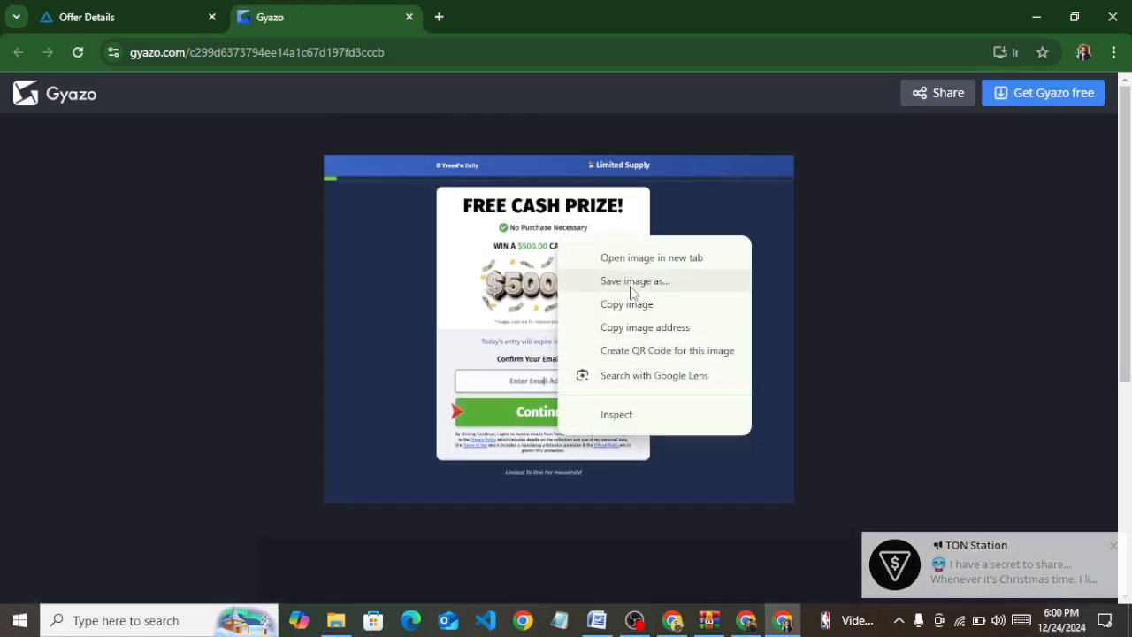
left_click(632, 281)
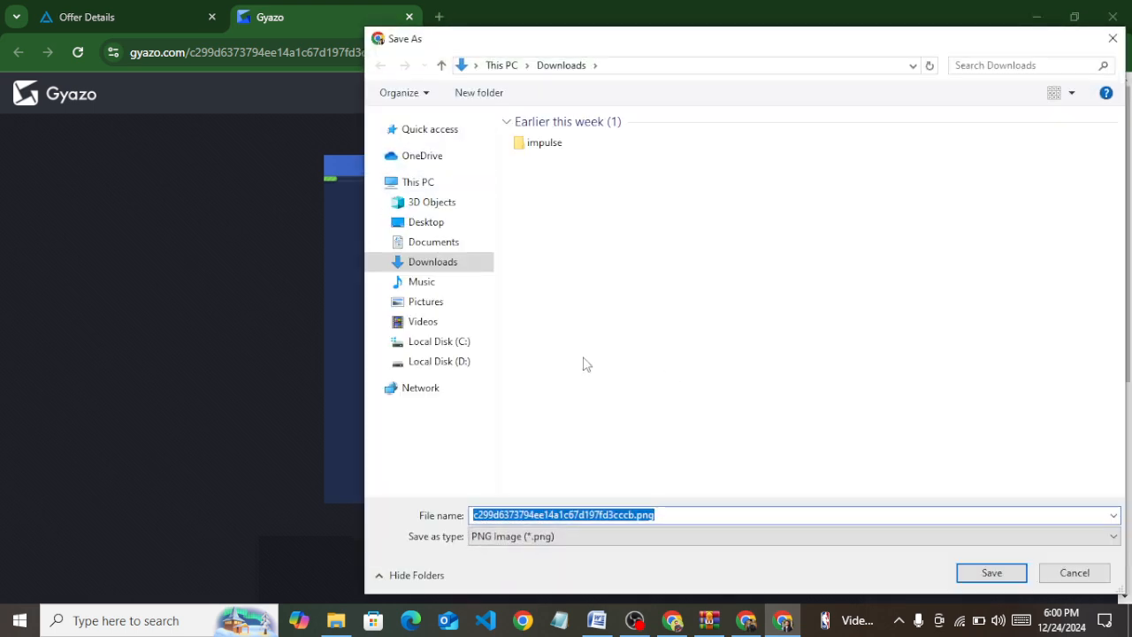
left_click_drag(659, 45, 625, 44)
left_click(138, 6)
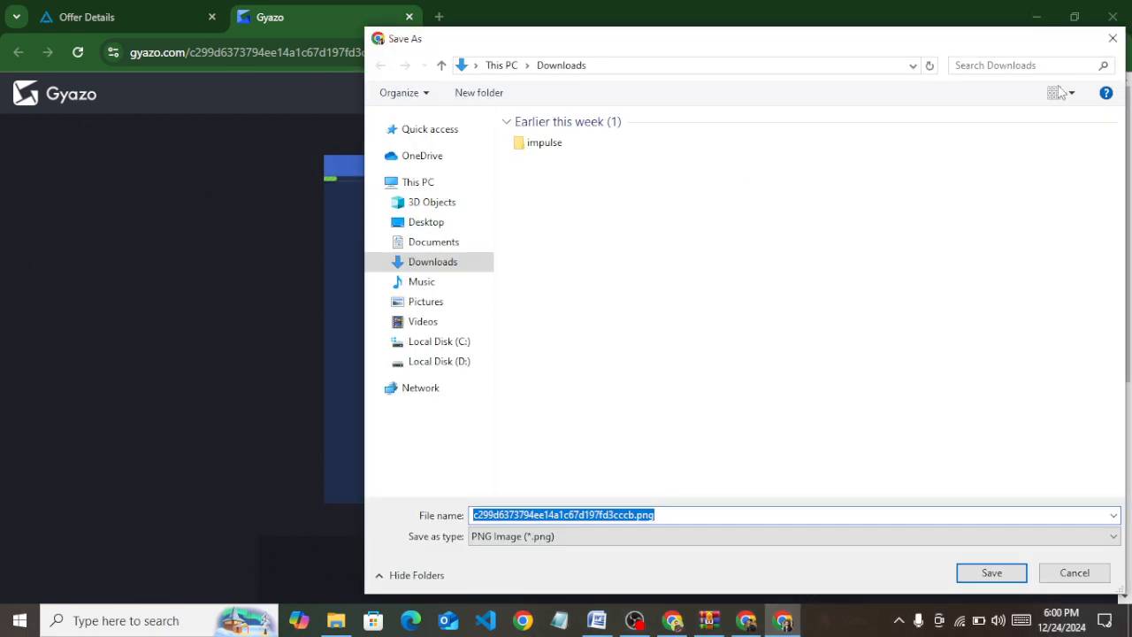
left_click(1113, 38)
left_click(97, 8)
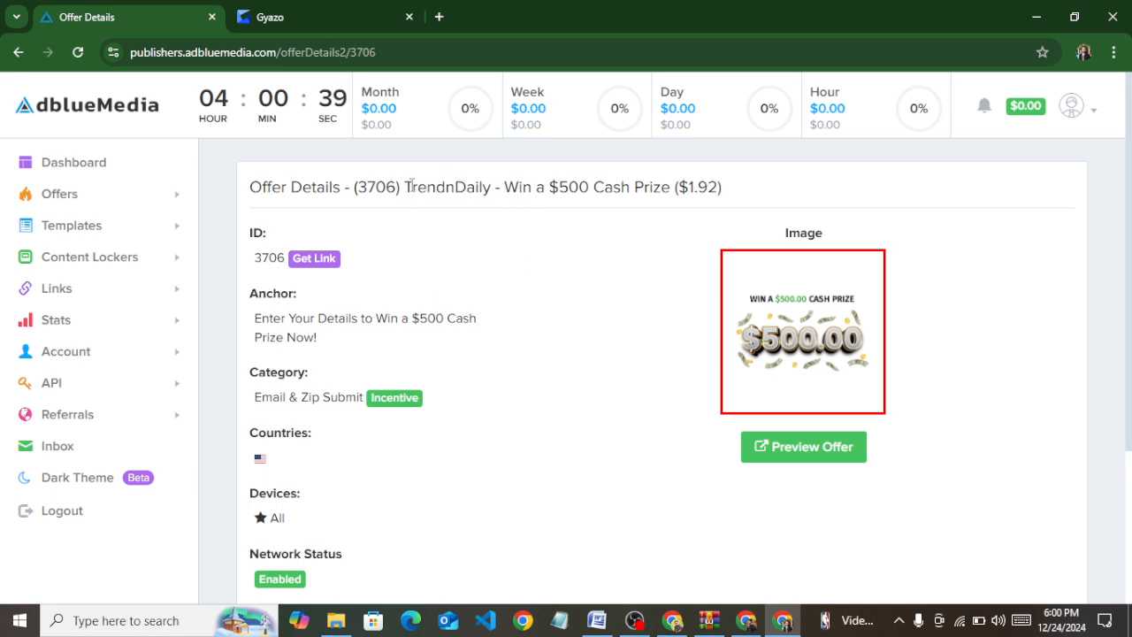
Step: Copy the full offer title 'TrendnDaily - Win a $500 Cash Prize ($1.92)'
left_click_drag(407, 187, 644, 187)
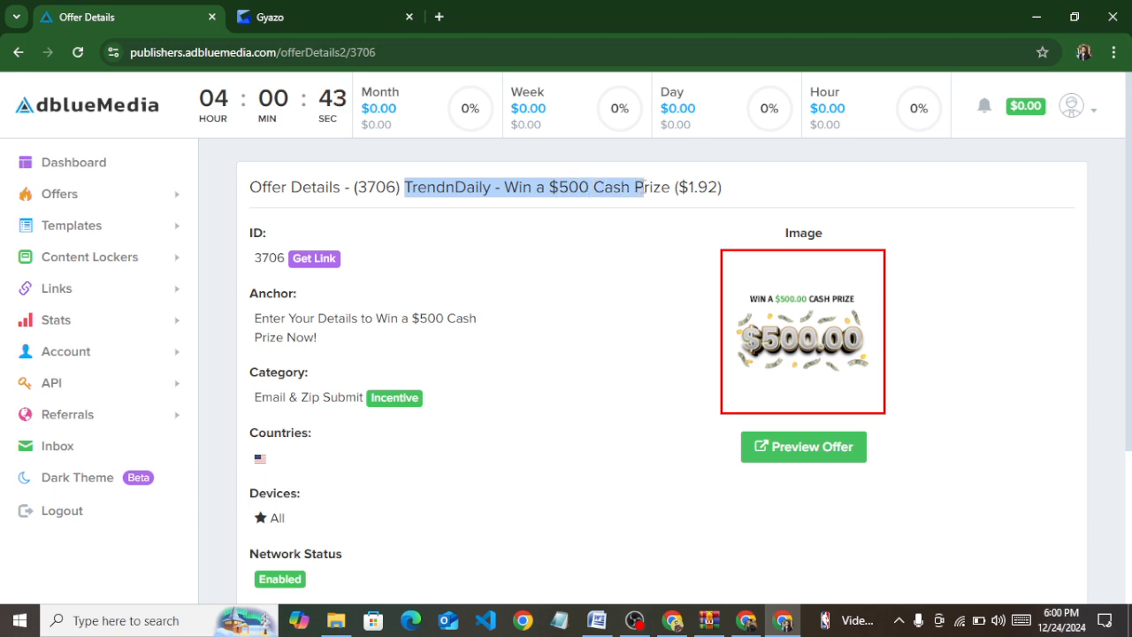
left_click(778, 199)
left_click_drag(726, 190, 406, 189)
key("ctrl+c")
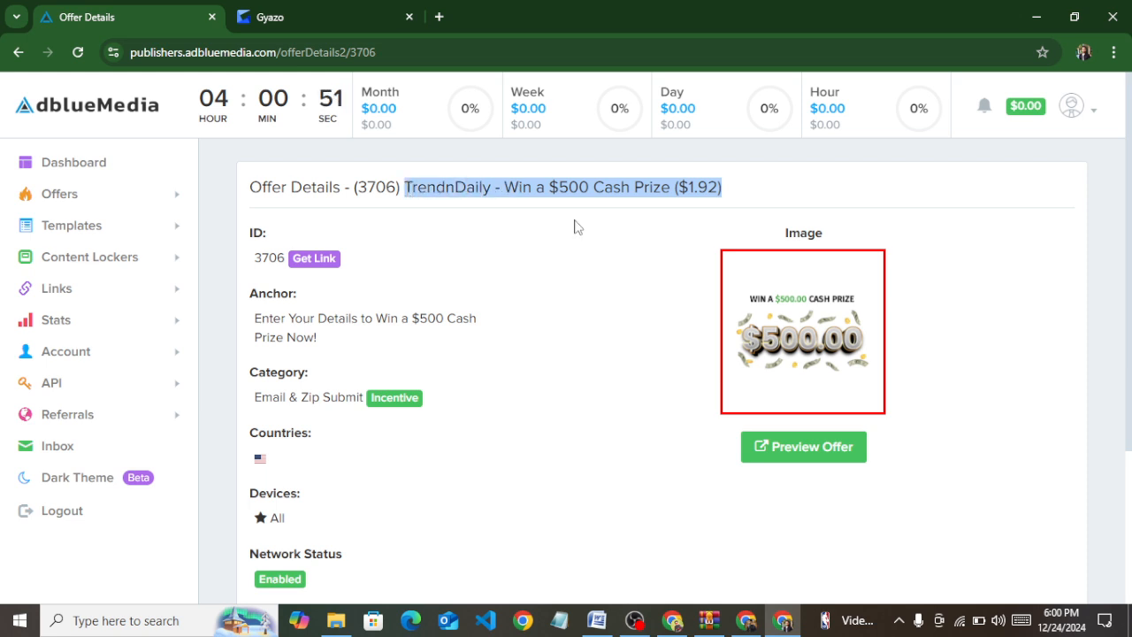
right_click(779, 319)
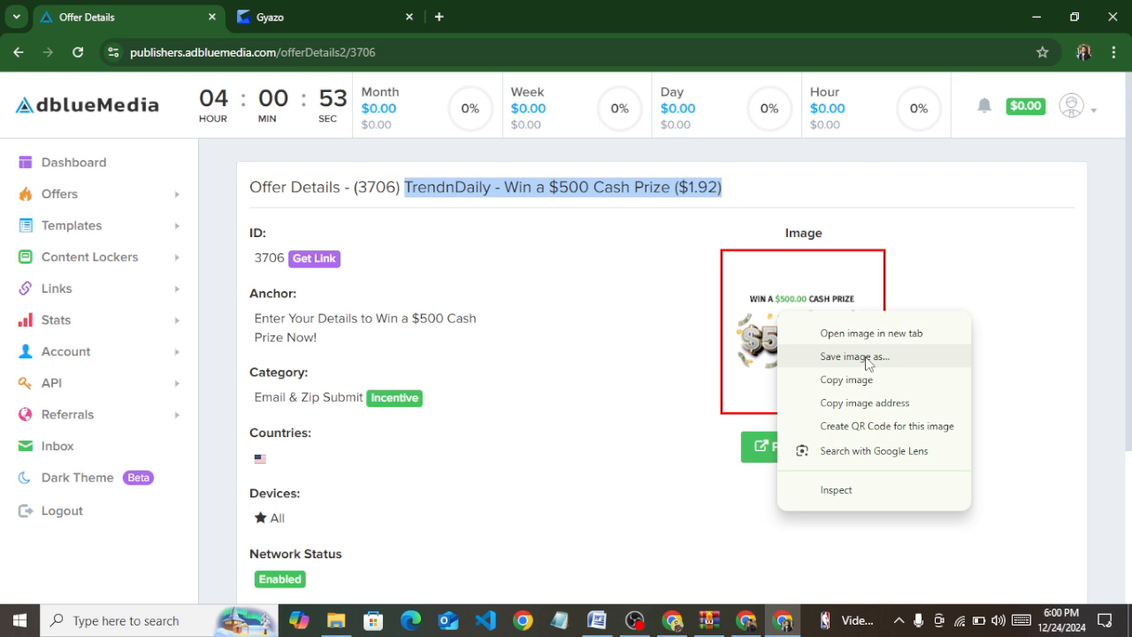
left_click(860, 358)
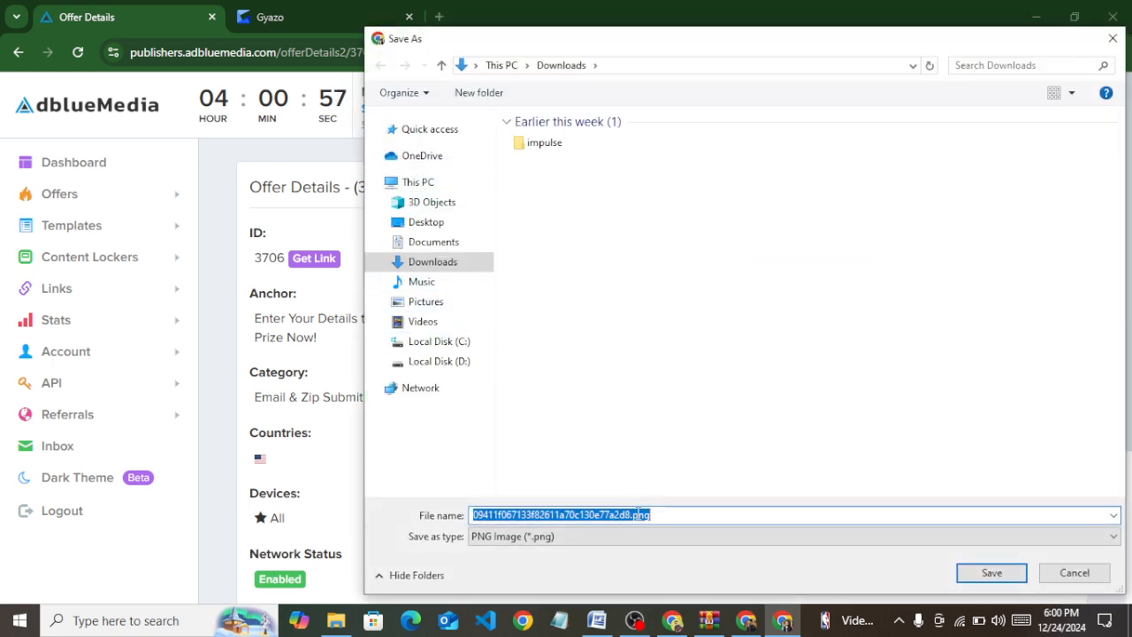
left_click(1113, 38)
left_click(314, 9)
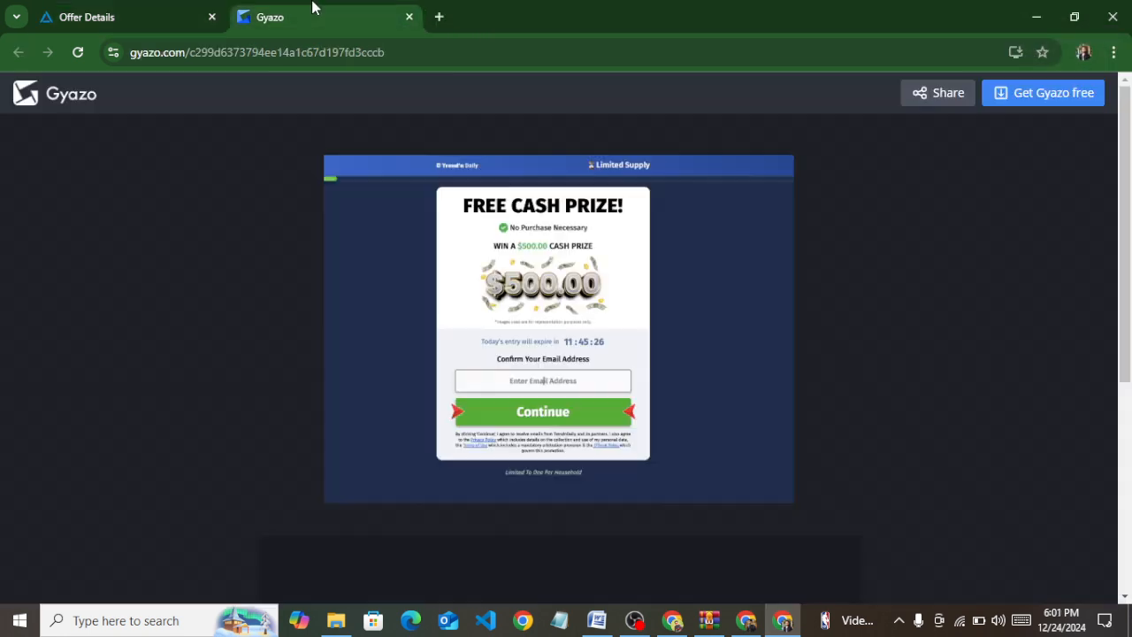
Step: Save the Gyazo screenshot to Downloads as 'TrendnDaily - Win a $500 Cash Prize ($1.92).png'
right_click(562, 285)
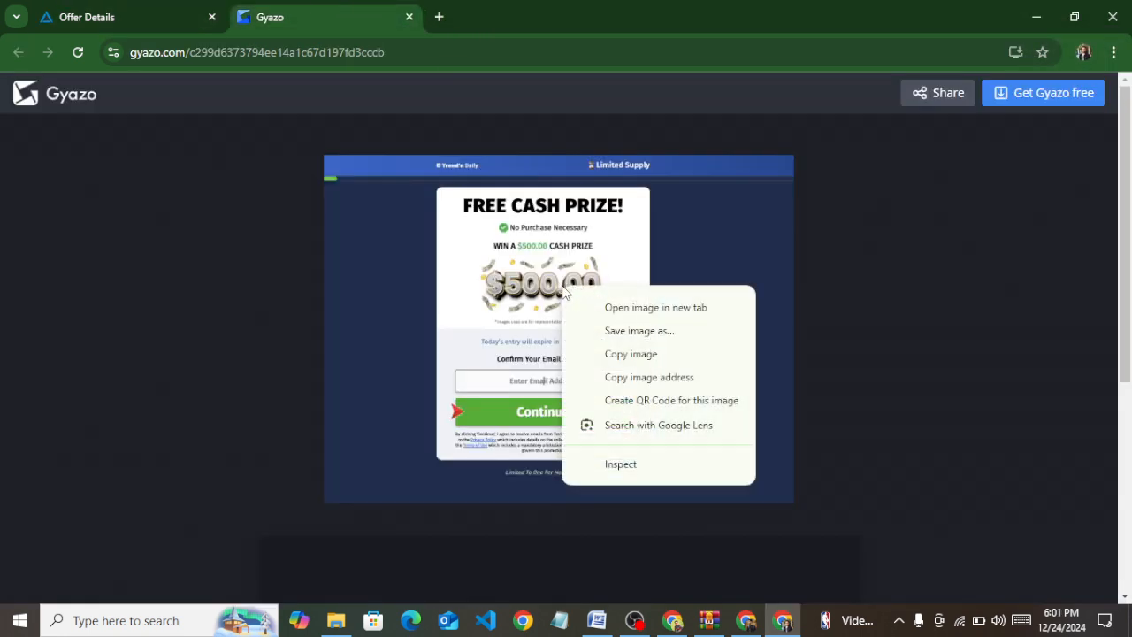
left_click(629, 331)
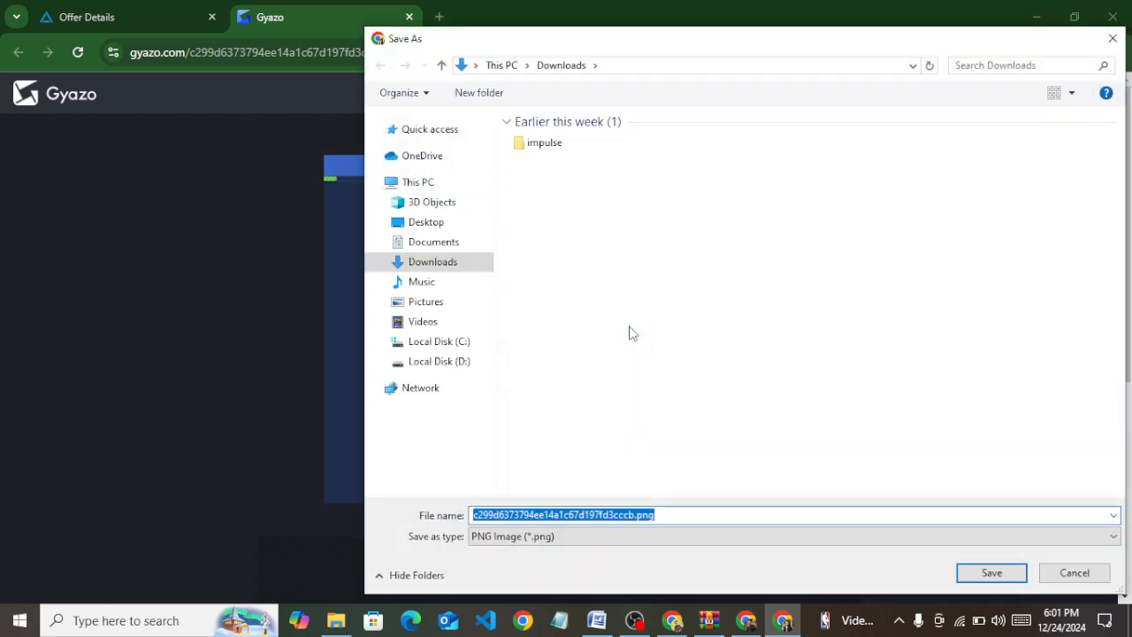
left_click(433, 264)
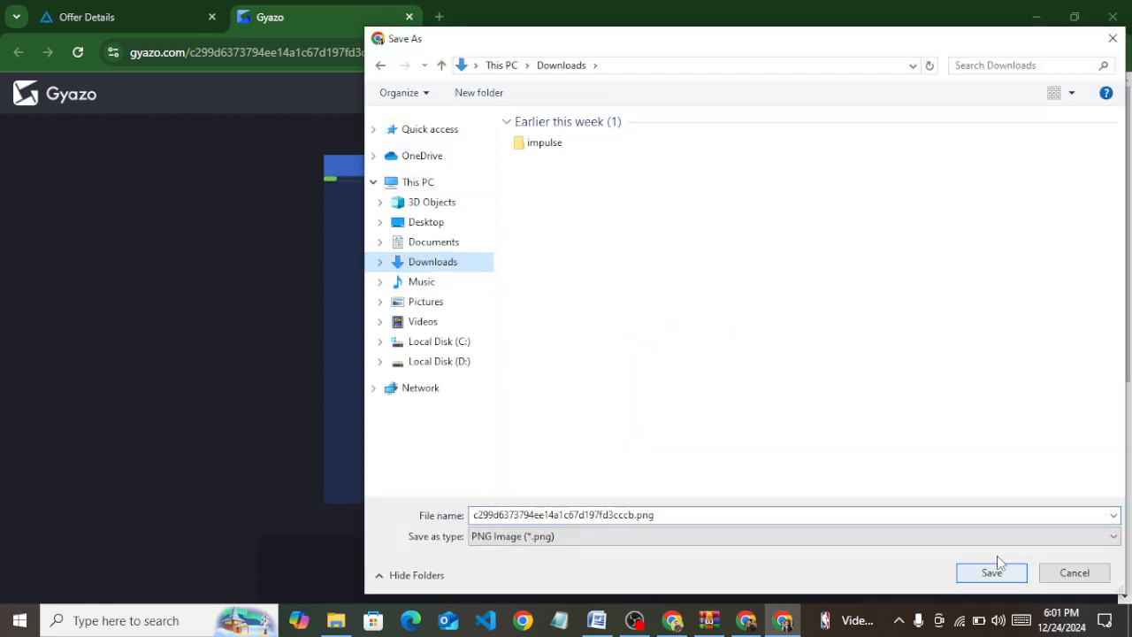
left_click(591, 515)
left_click(636, 515)
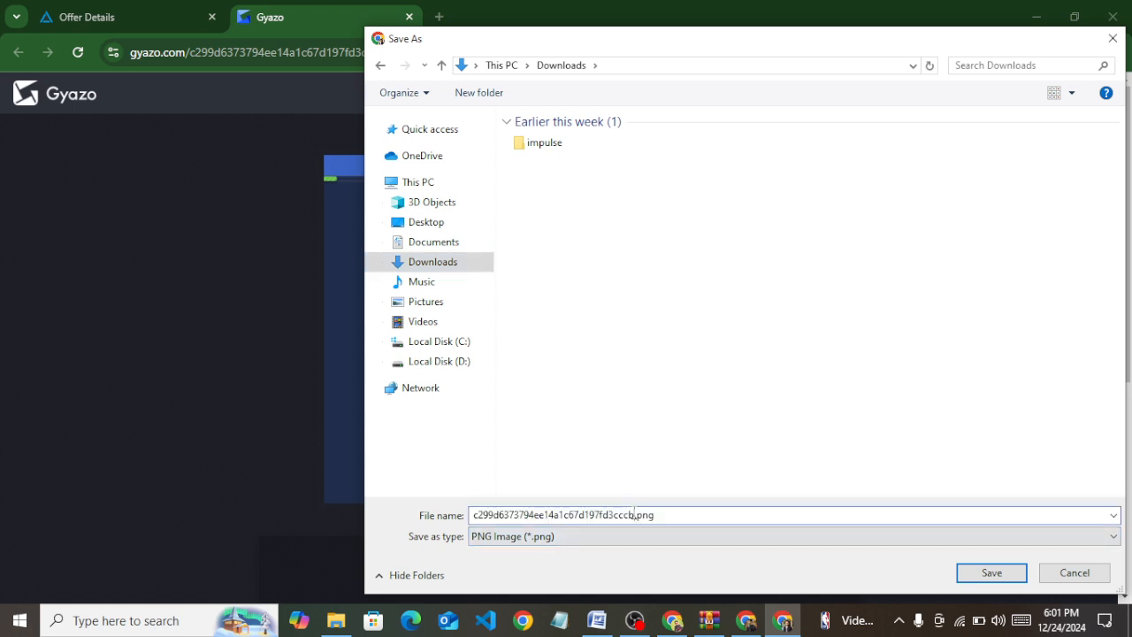
left_click_drag(636, 515, 429, 502)
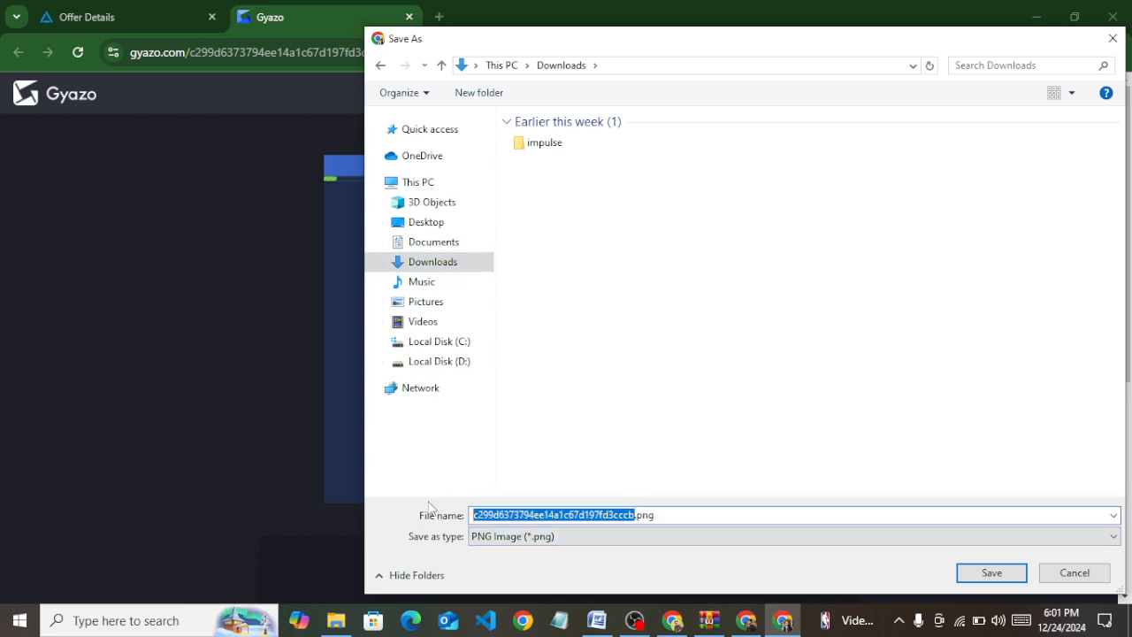
key("ctrl+v")
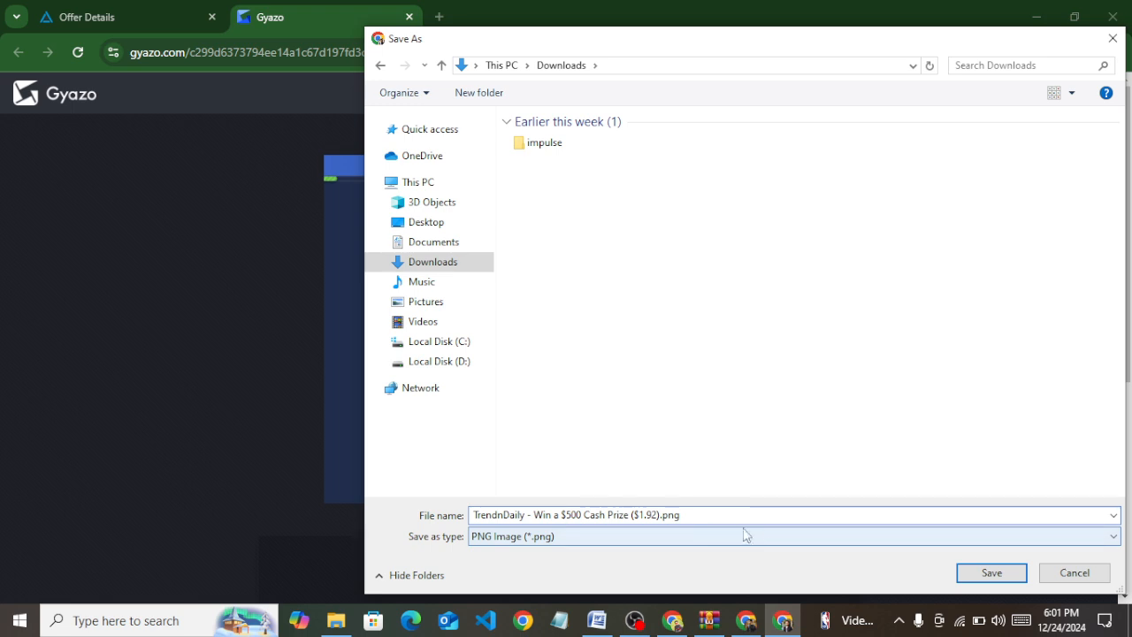
left_click(992, 572)
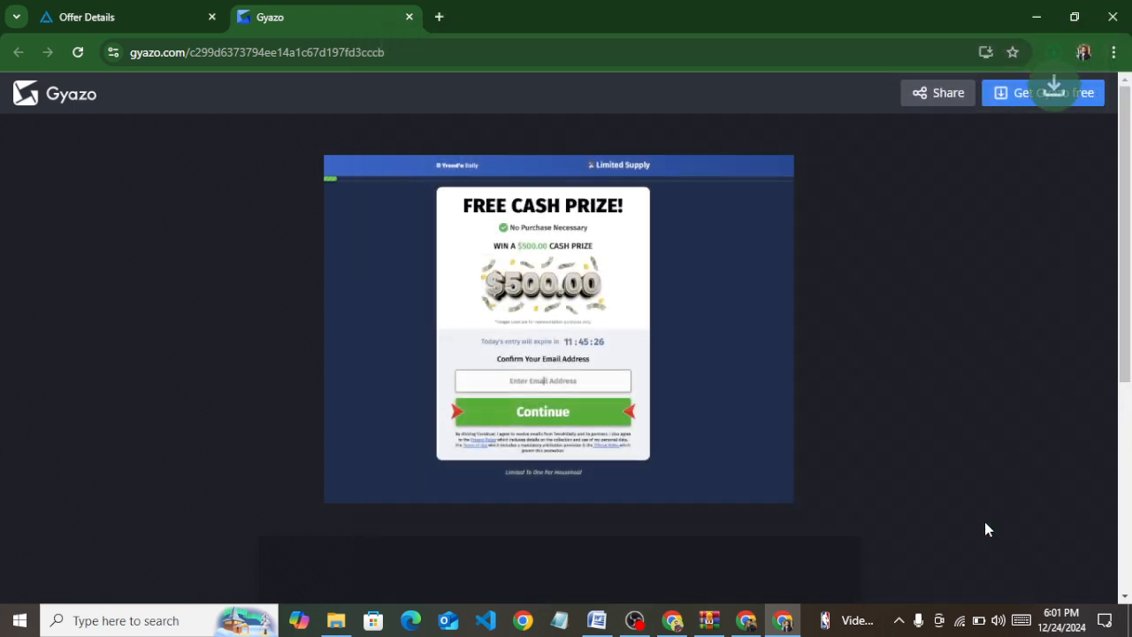
Step: Return to the offer details page and look for the site's browser window
left_click(103, 7)
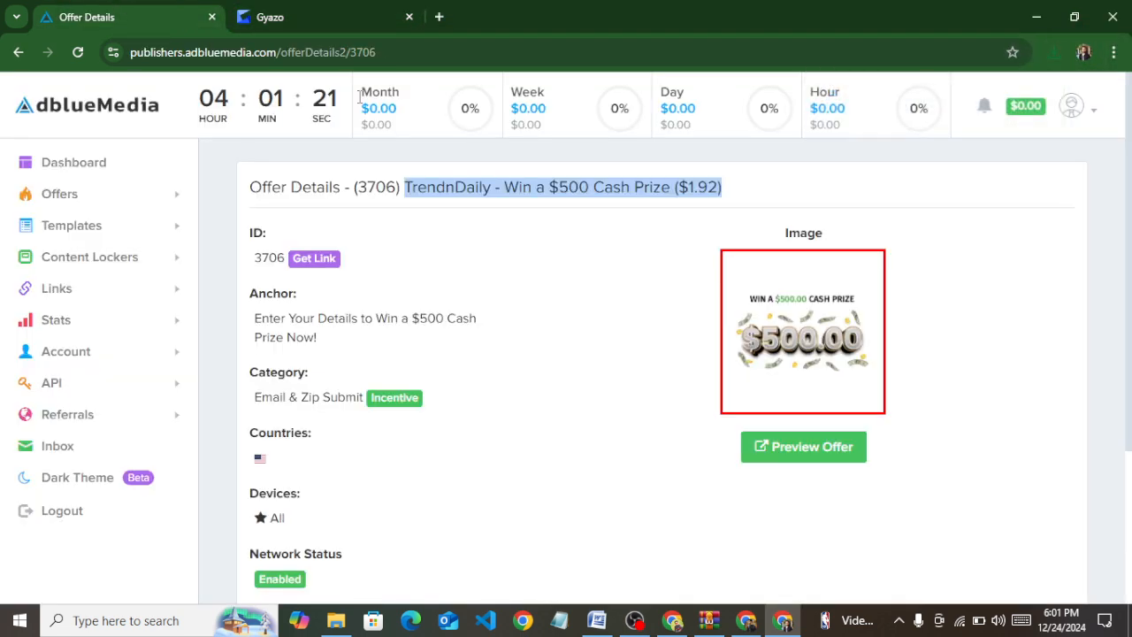
left_click(352, 21)
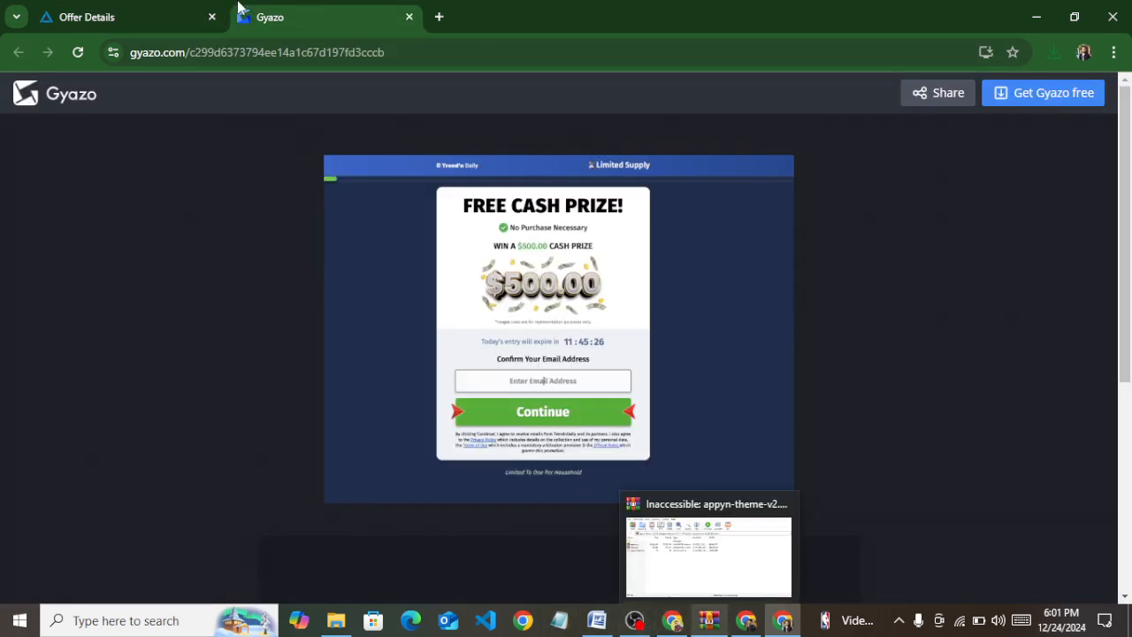
left_click(221, 23)
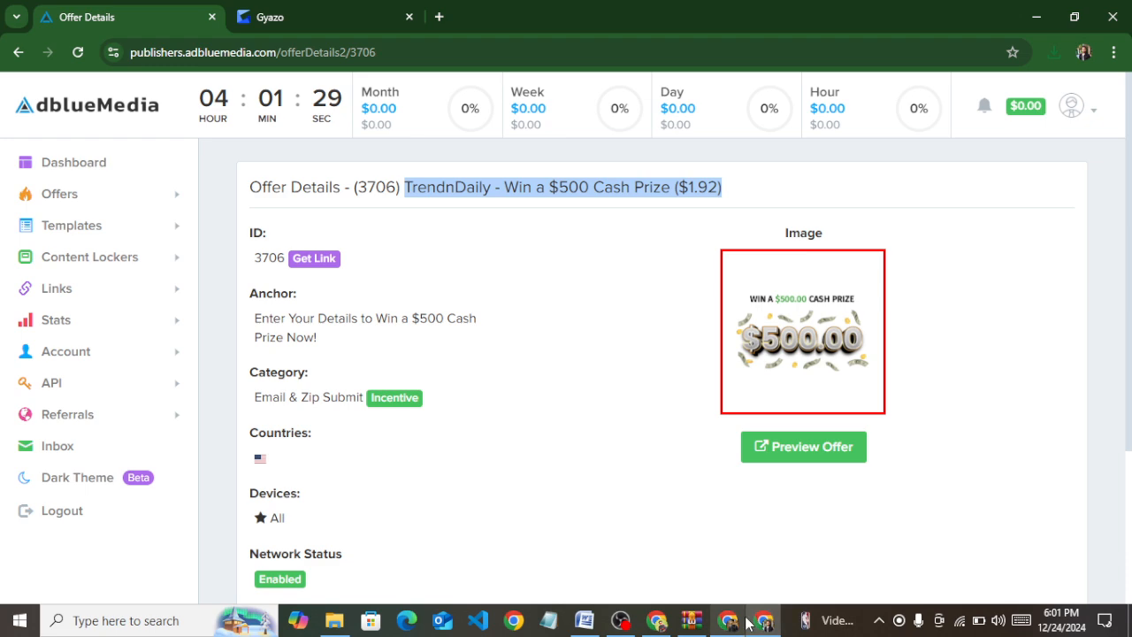
left_click(746, 621)
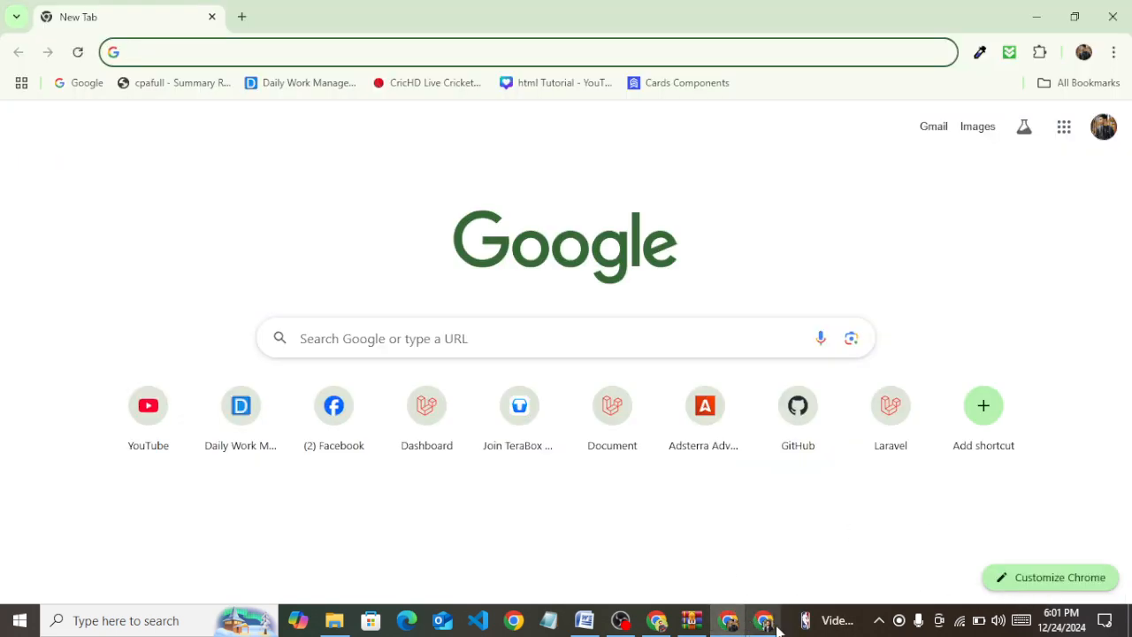
left_click(775, 624)
Step: Go to the Make Money Appyn admin Posts list and begin an Add New Post
left_click(656, 621)
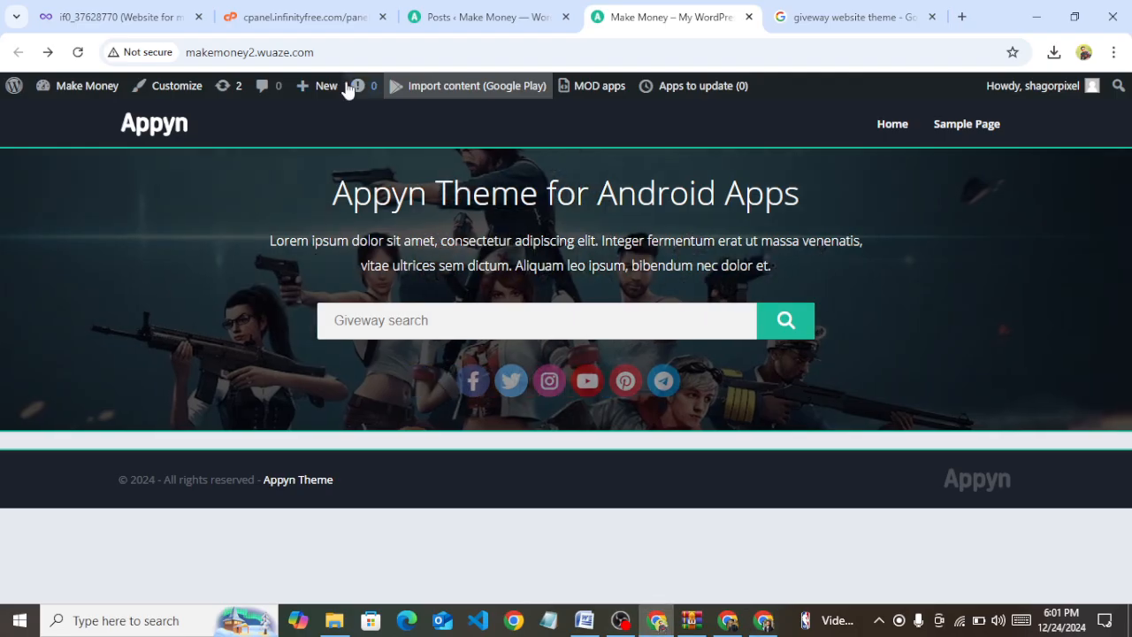
left_click(512, 8)
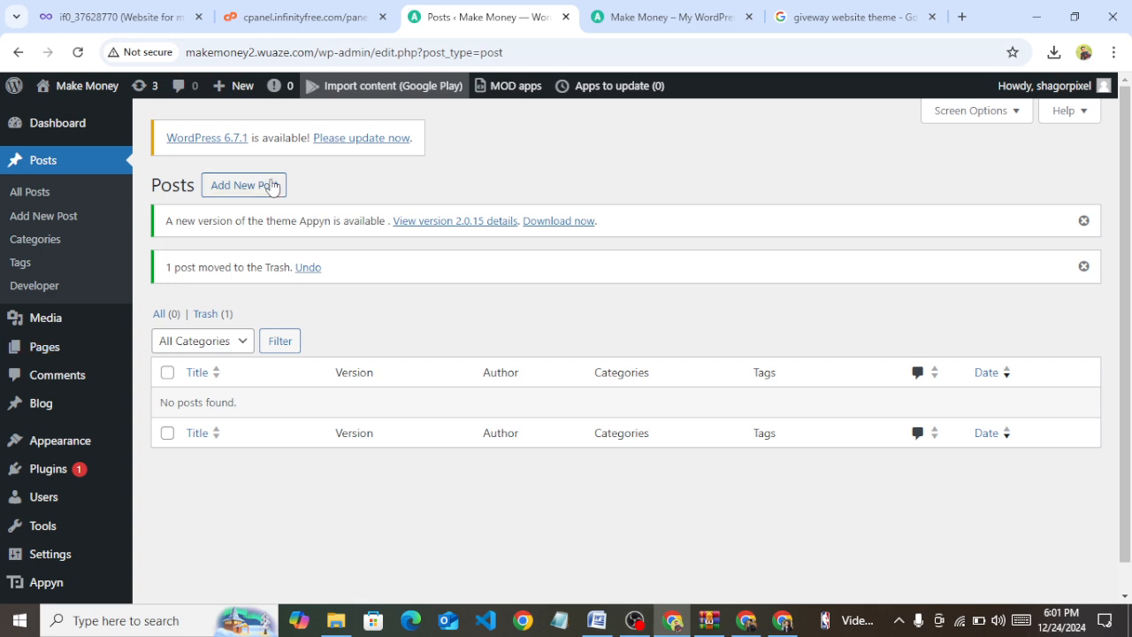
left_click(239, 189)
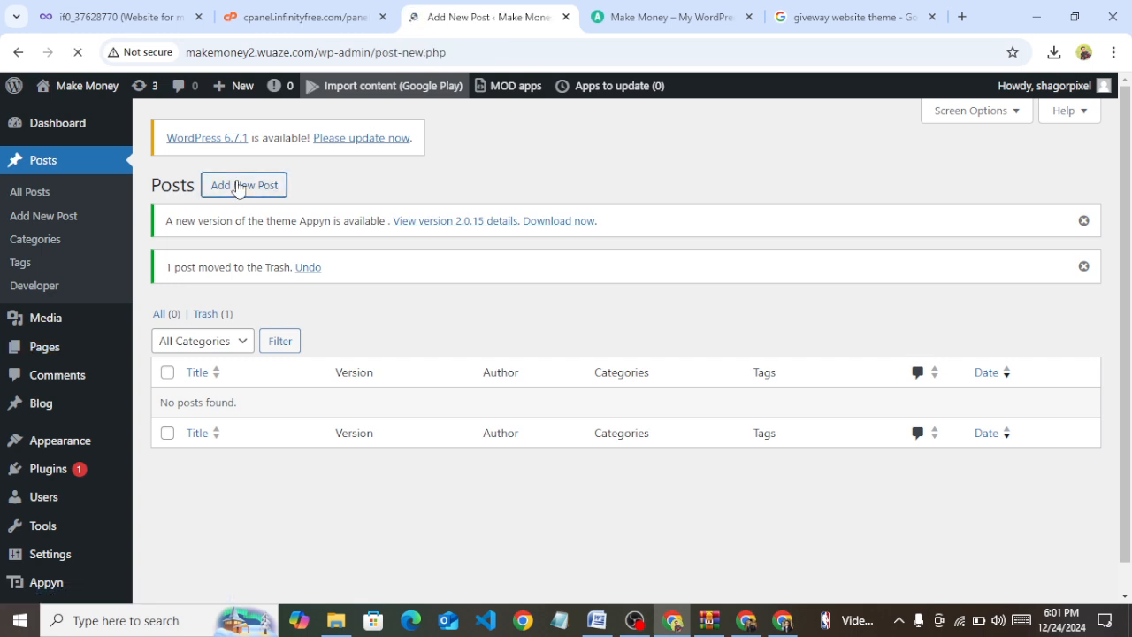
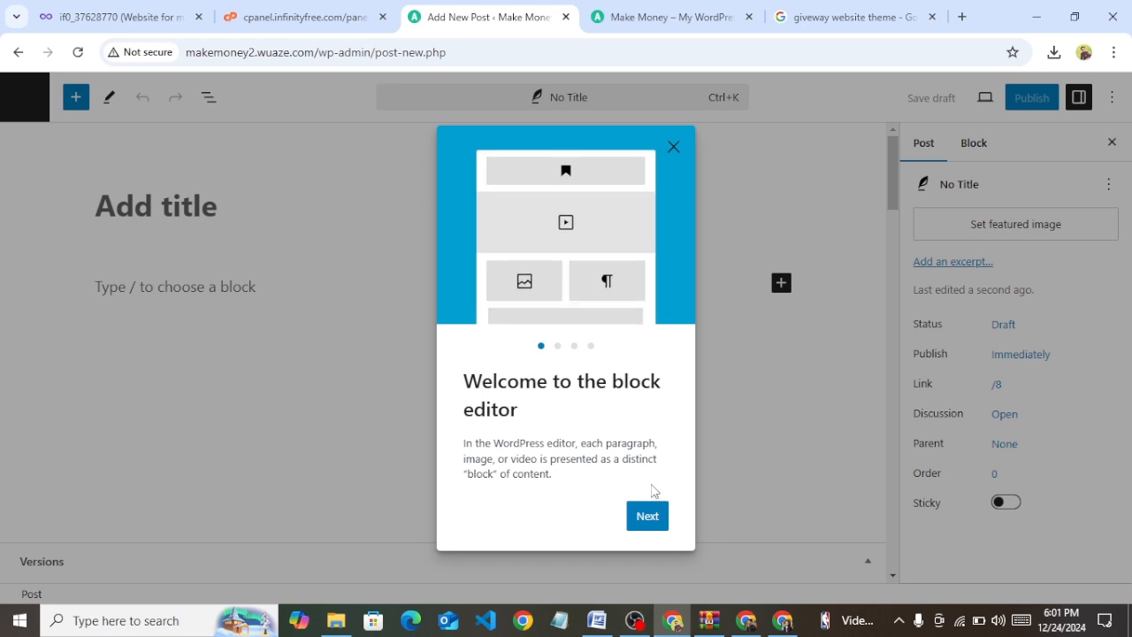
Step: Dismiss the block editor welcome guide
left_click(646, 519)
left_click(646, 528)
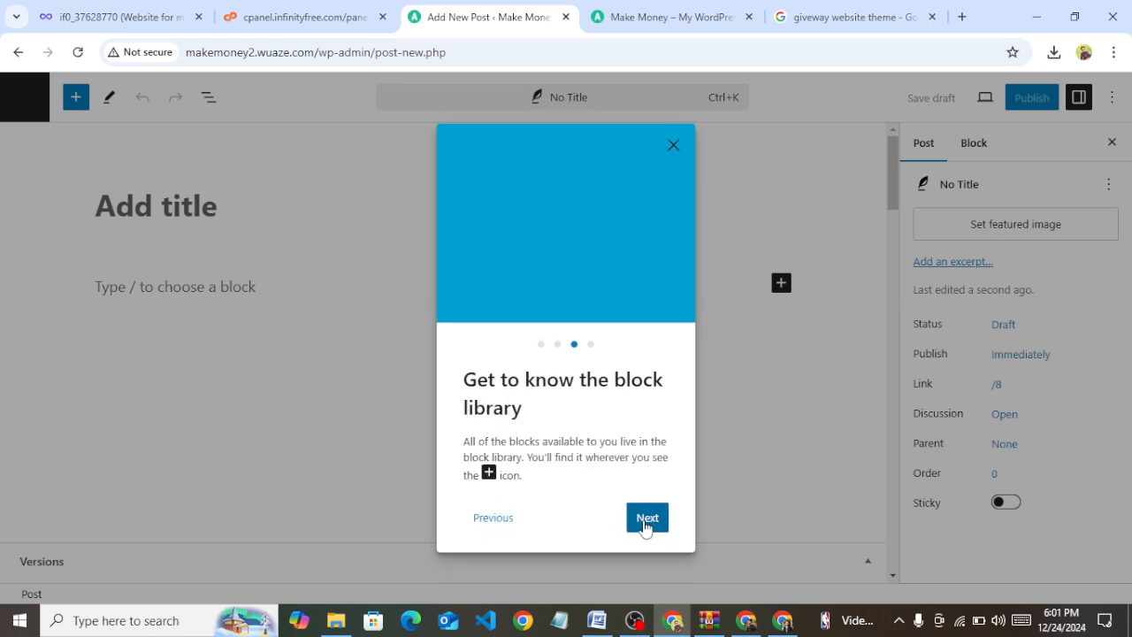
left_click(645, 527)
left_click(646, 527)
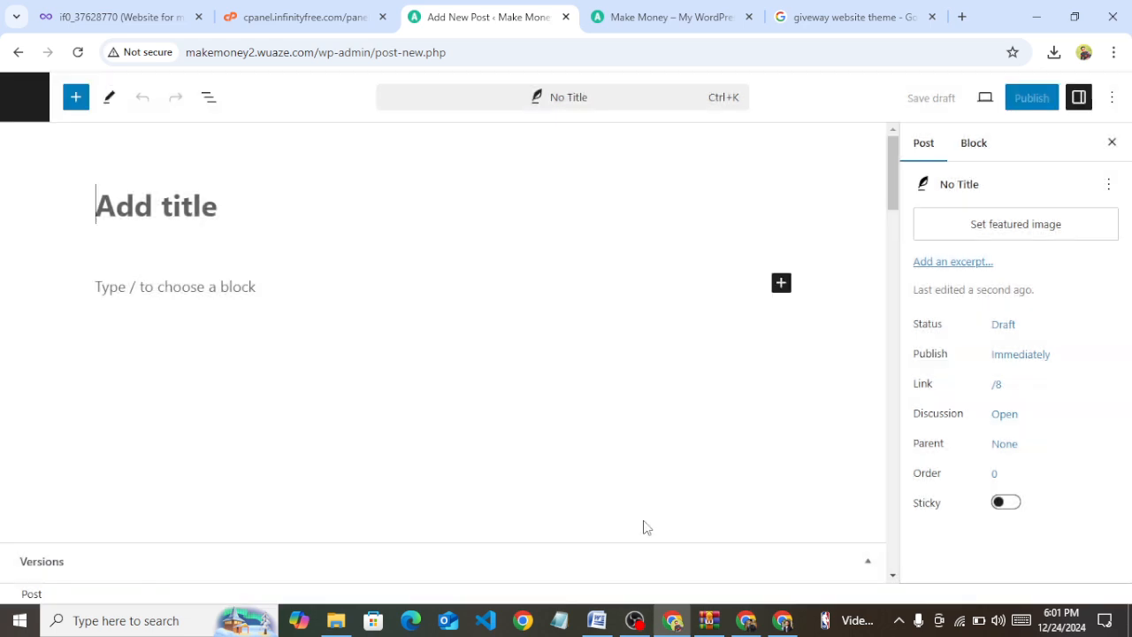
Step: Paste 'TrendnDaily - Win a $500 Cash Prize ($1.92)' as the post title and select it
left_click(142, 213)
type("TrendnDaily - Win a $500 Cash Prize ($1.92)")
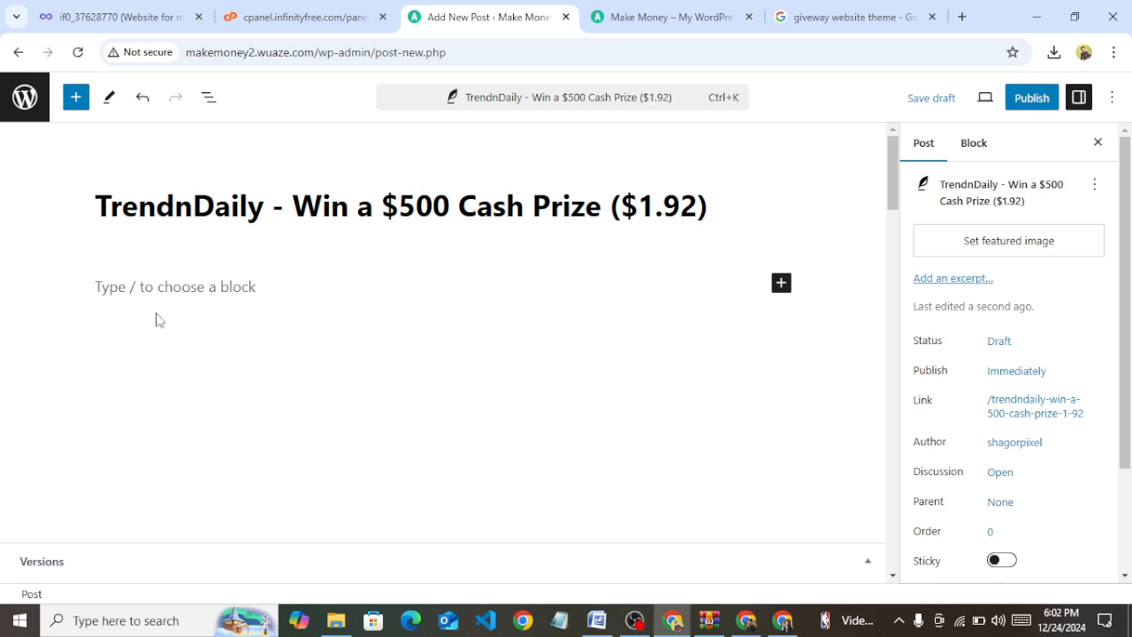
left_click_drag(95, 208, 744, 205)
key("ctrl+c")
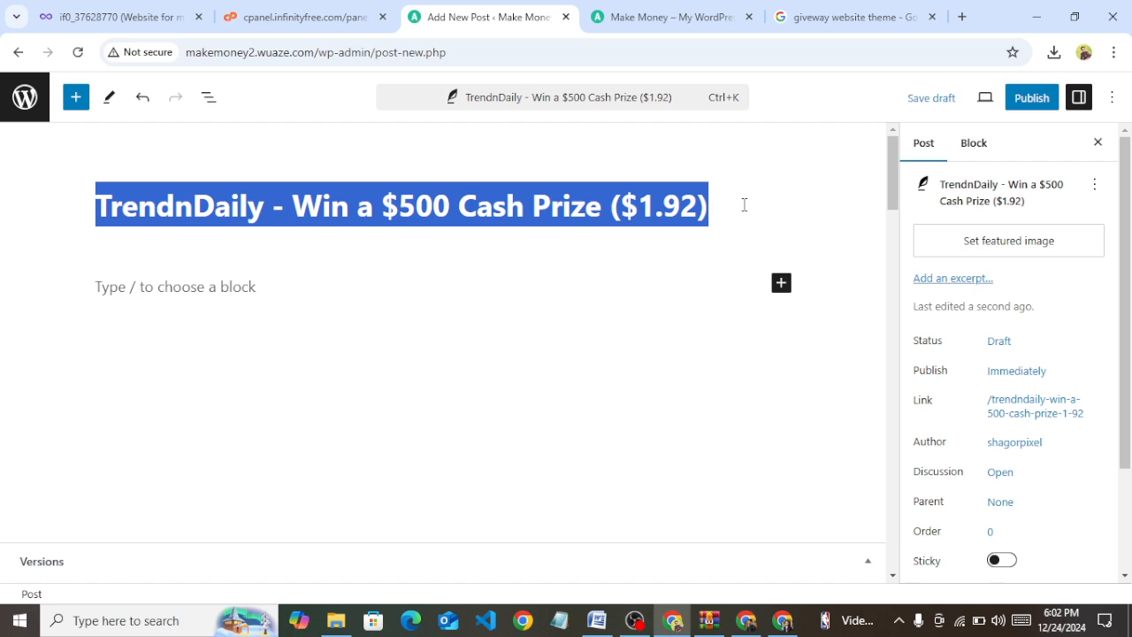
left_click(875, 17)
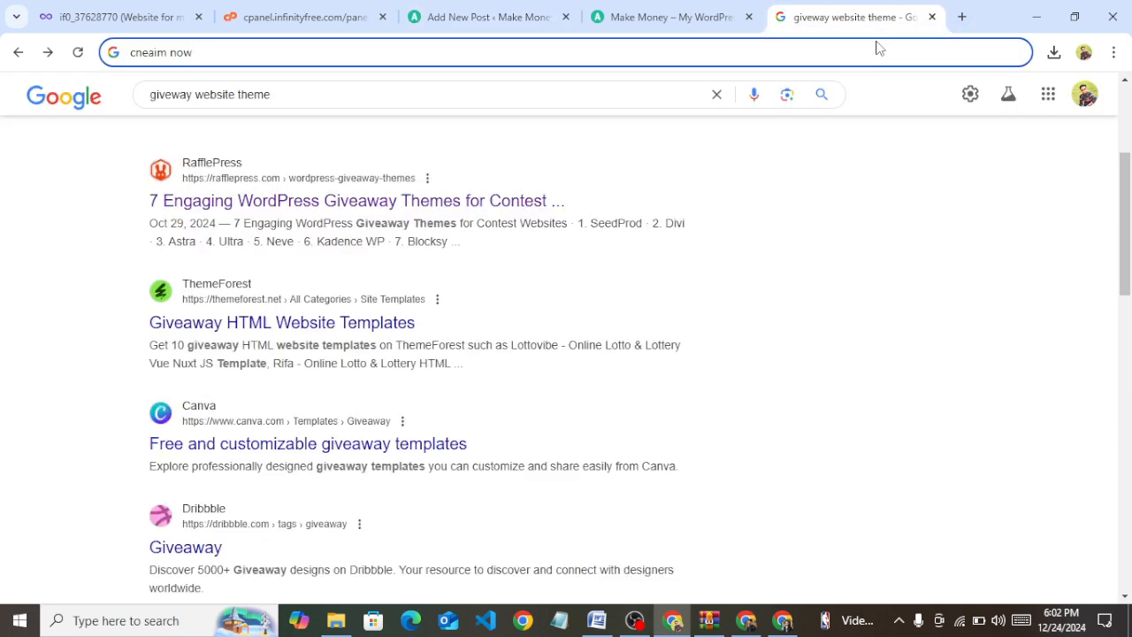
Step: Google the post title and expand the AI overview
left_click(879, 47)
key("ctrl+v")
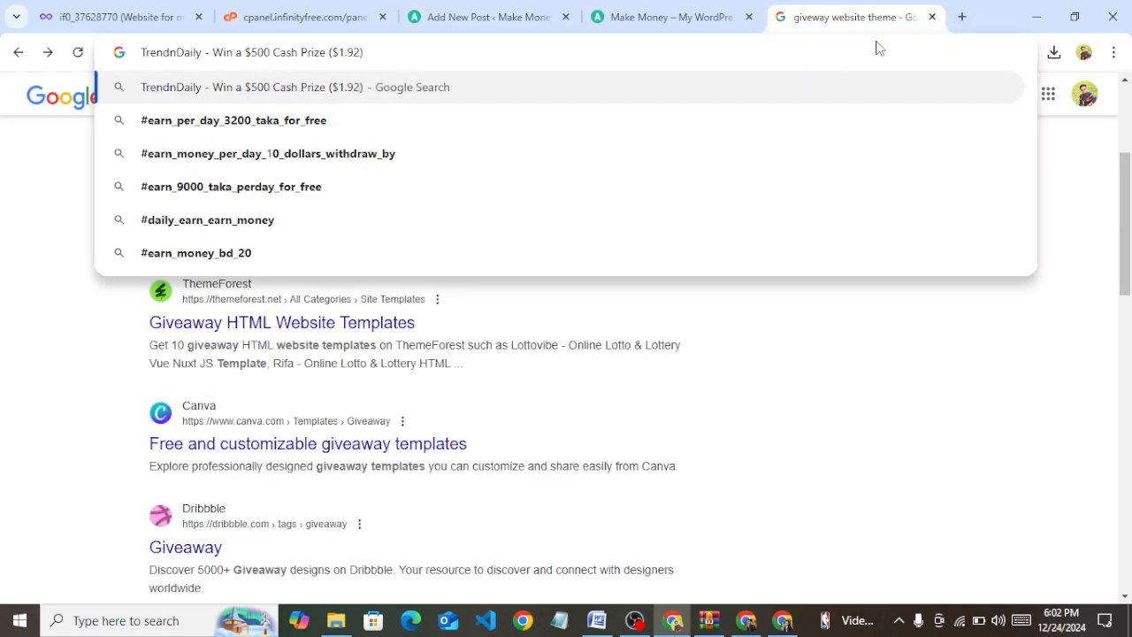
key("Return")
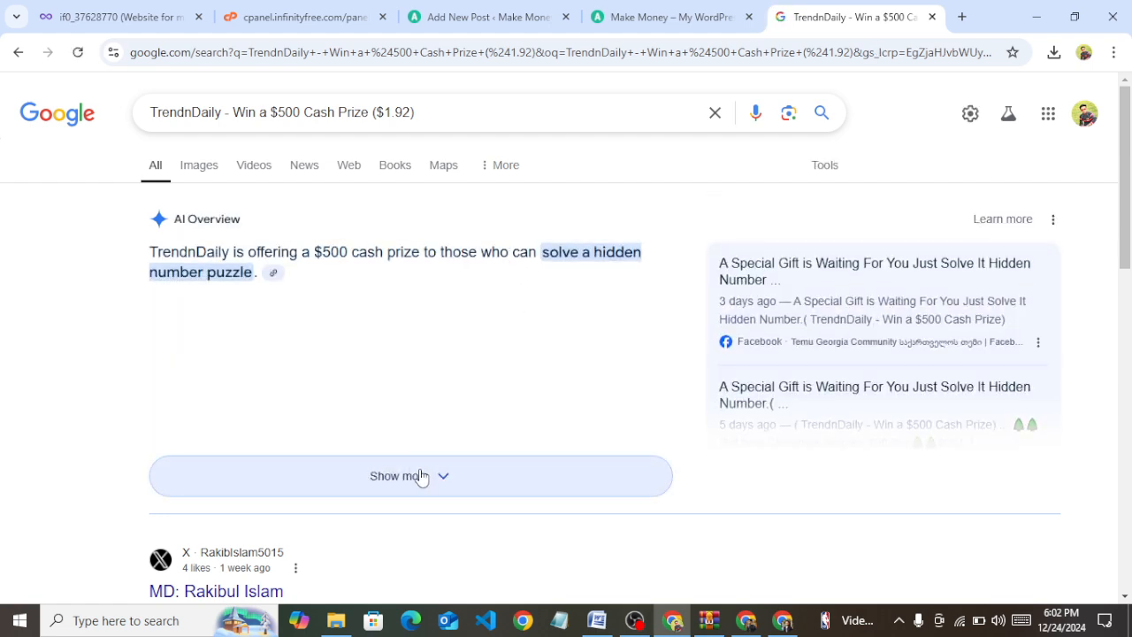
left_click(421, 476)
scroll(361, 321, "down", 4)
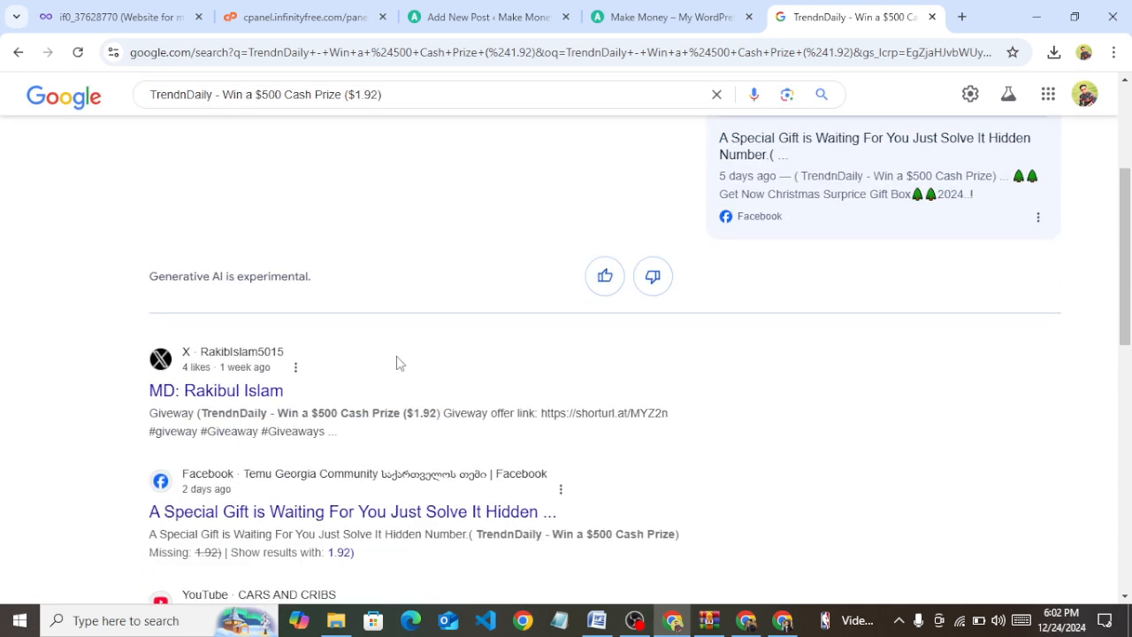
Step: Look through the Facebook group post result, then return to the search results
left_click(276, 435)
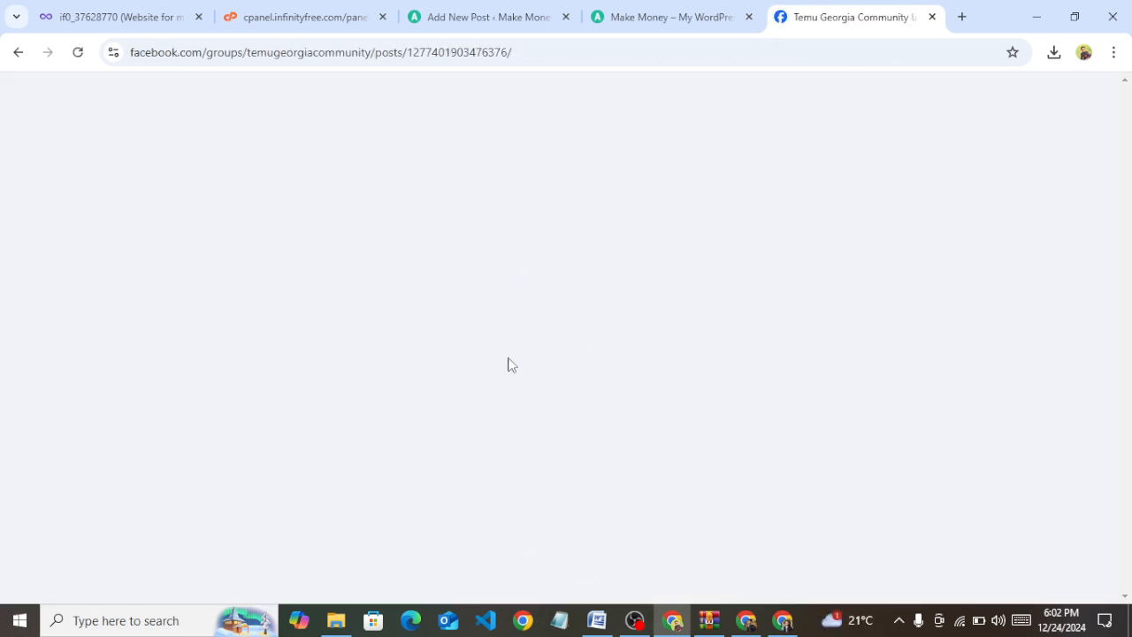
scroll(531, 389, "down", 3)
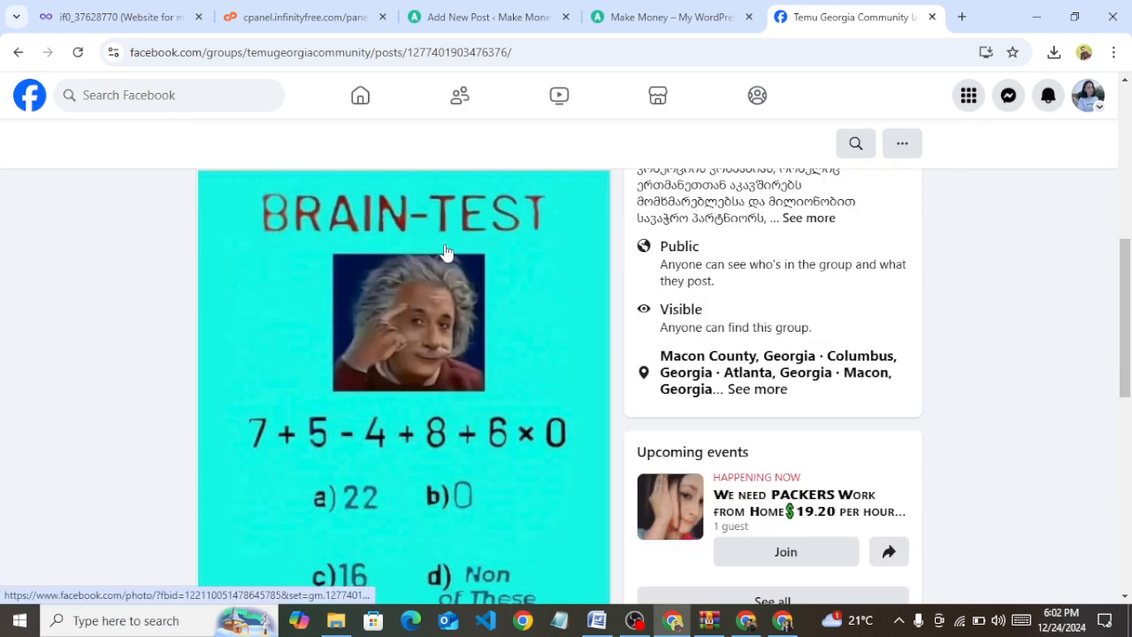
scroll(482, 292, "up", 2)
scroll(443, 265, "down", 1)
scroll(389, 248, "down", 4)
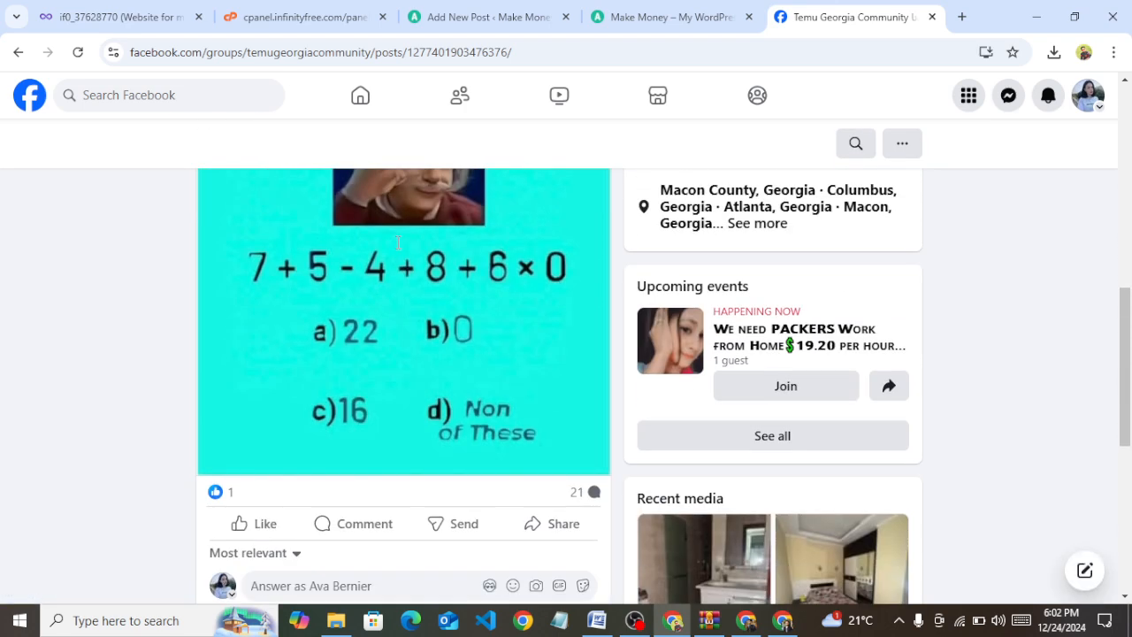
scroll(409, 266, "up", 4)
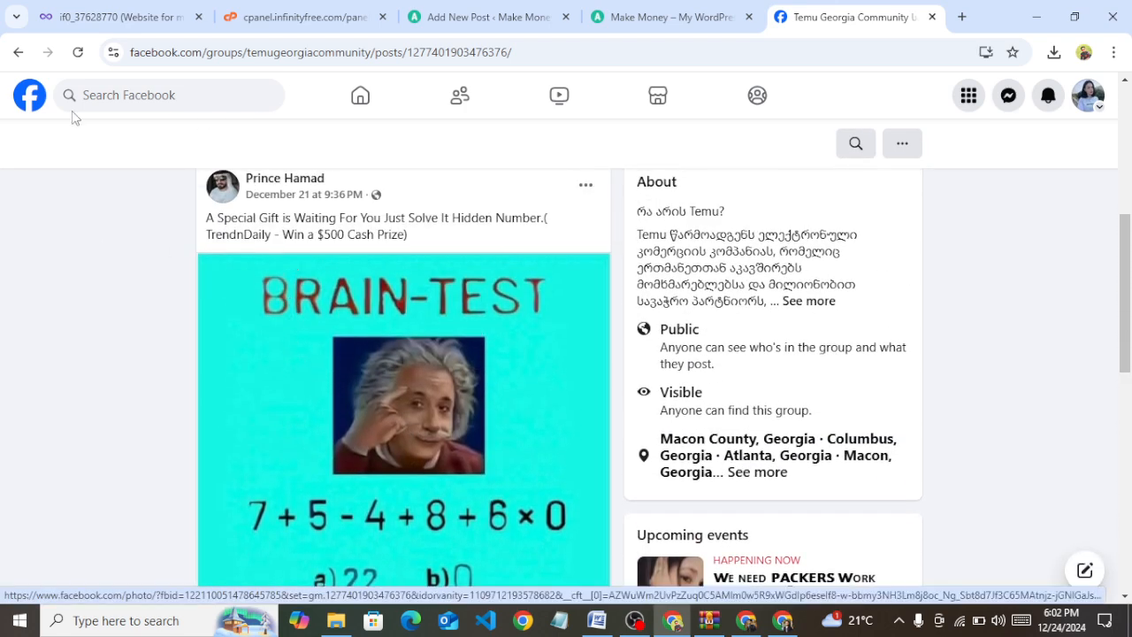
left_click(18, 52)
scroll(354, 248, "down", 4)
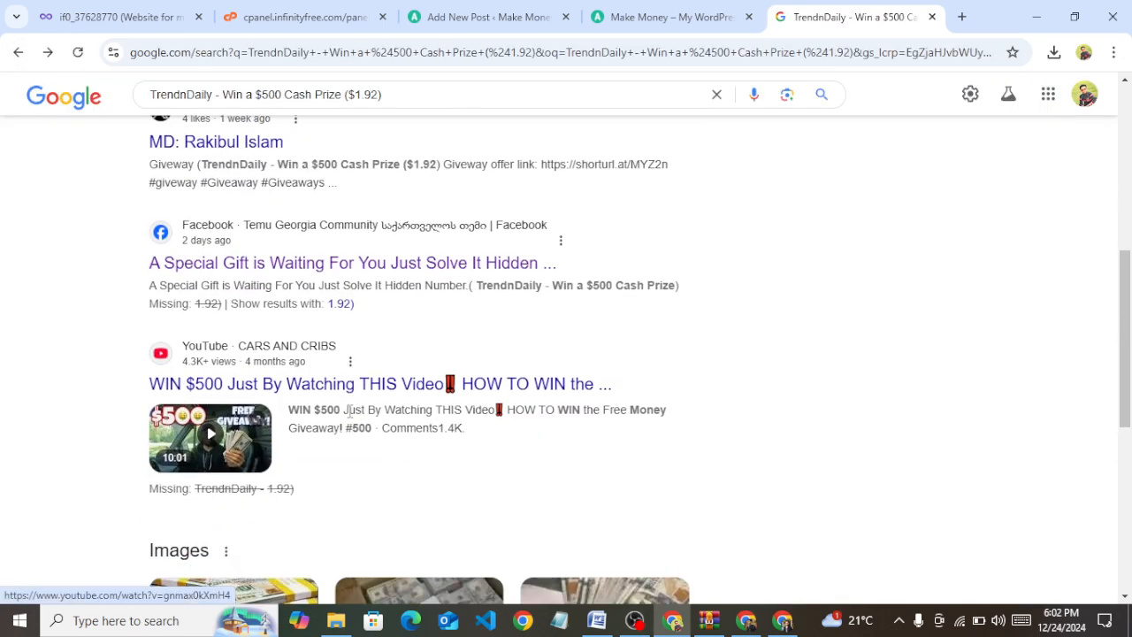
scroll(348, 416, "down", 4)
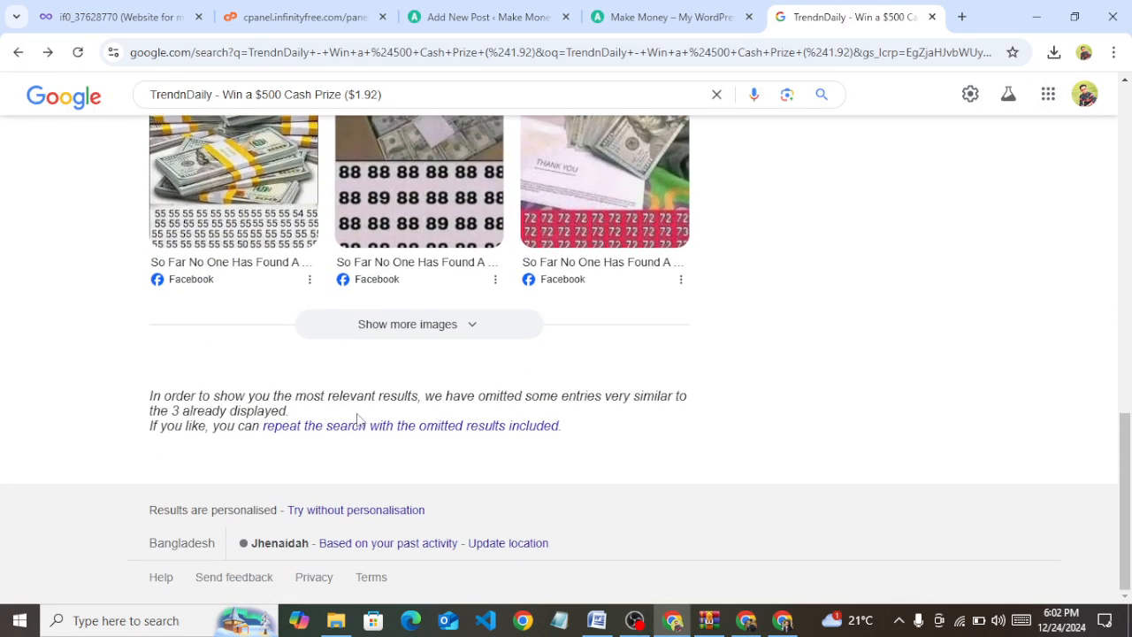
scroll(696, 275, "up", 5)
scroll(696, 274, "up", 3)
Step: Load chatgpt.com in the same tab
left_click(805, 51)
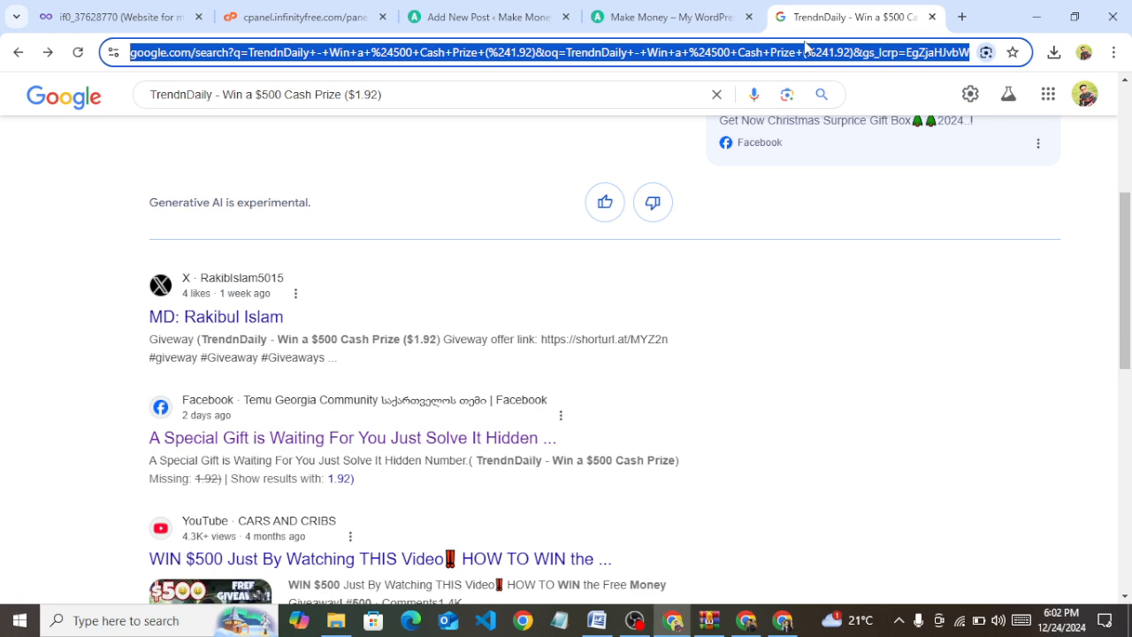
type("c")
key("BackSpace")
key("BackSpace")
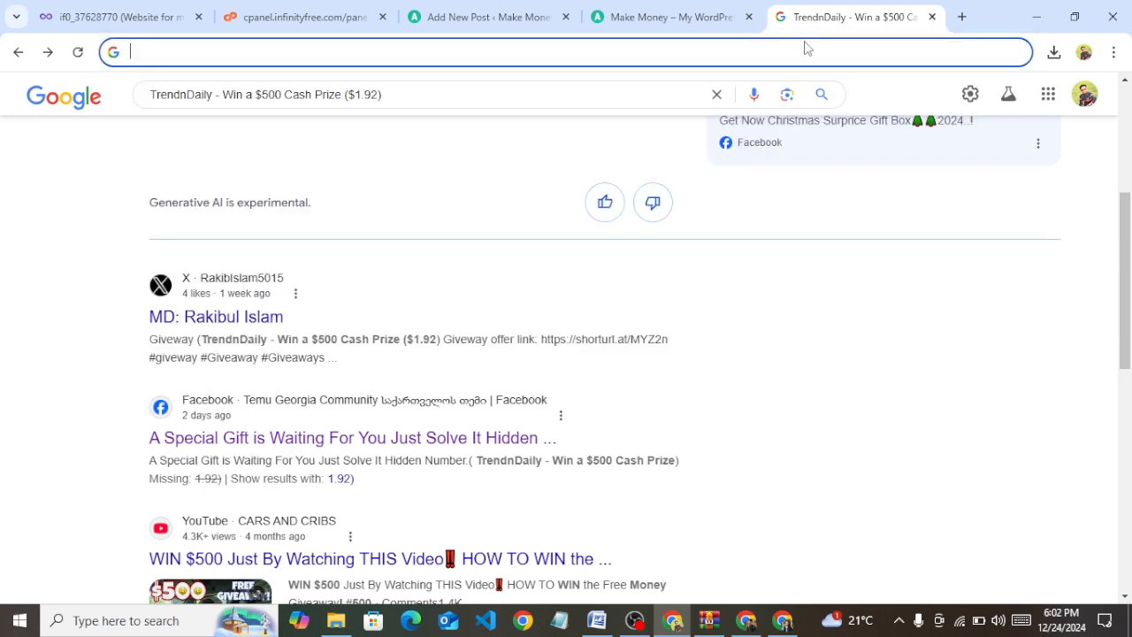
type("chat")
key("Return")
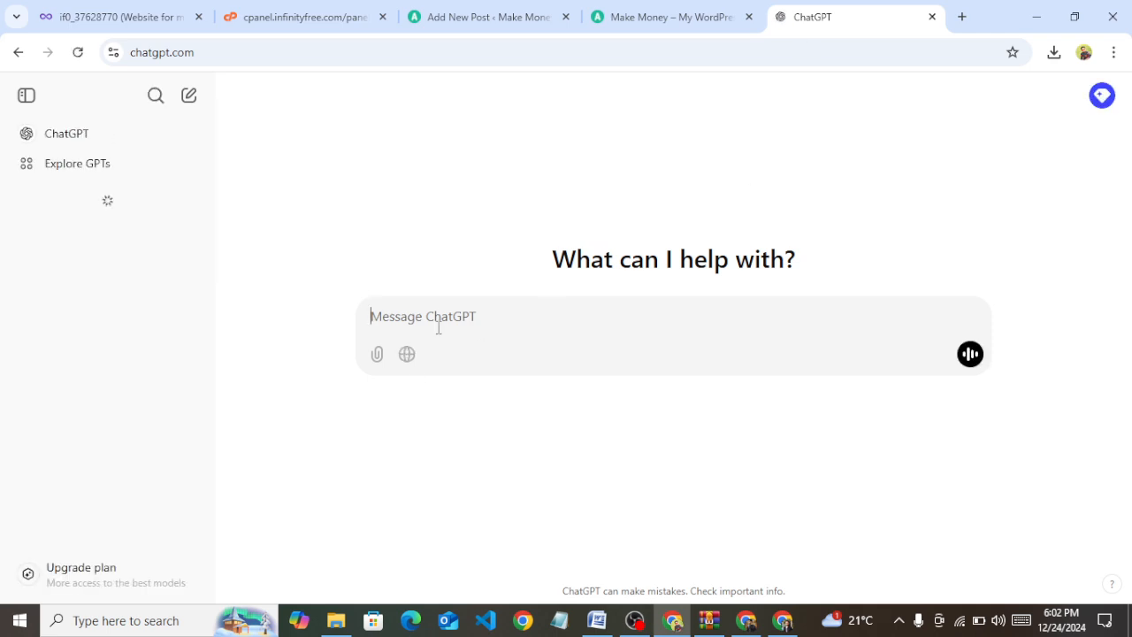
Step: Ask ChatGPT for emoji content using the title 'TrendnDaily - Win a $500 Cash Prize ($1.92)'
type("Write")
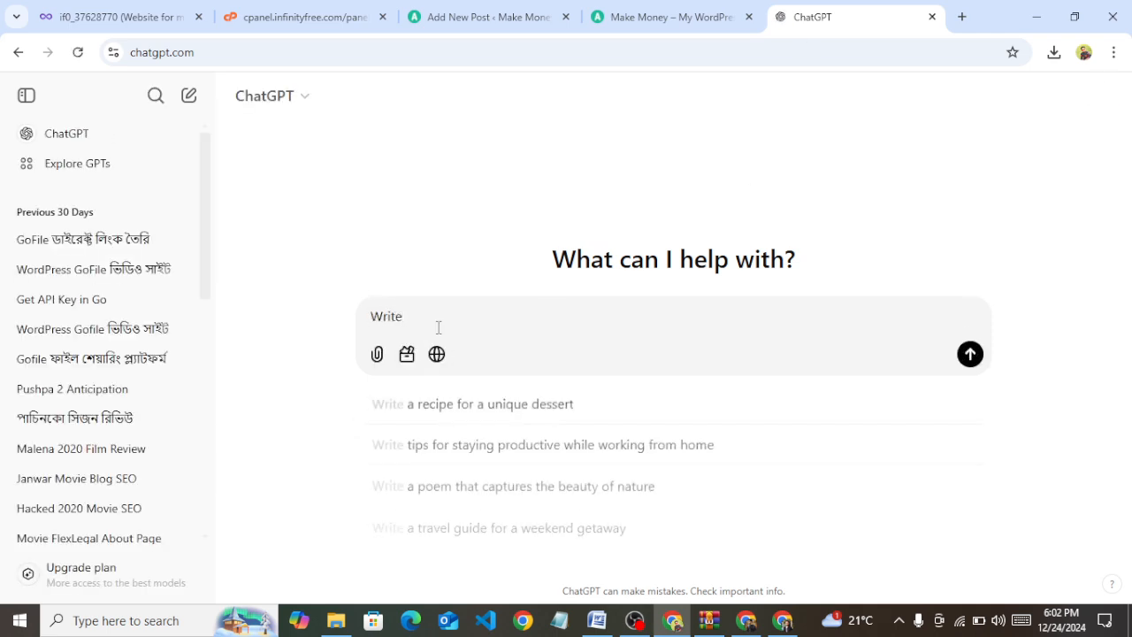
type(" b")
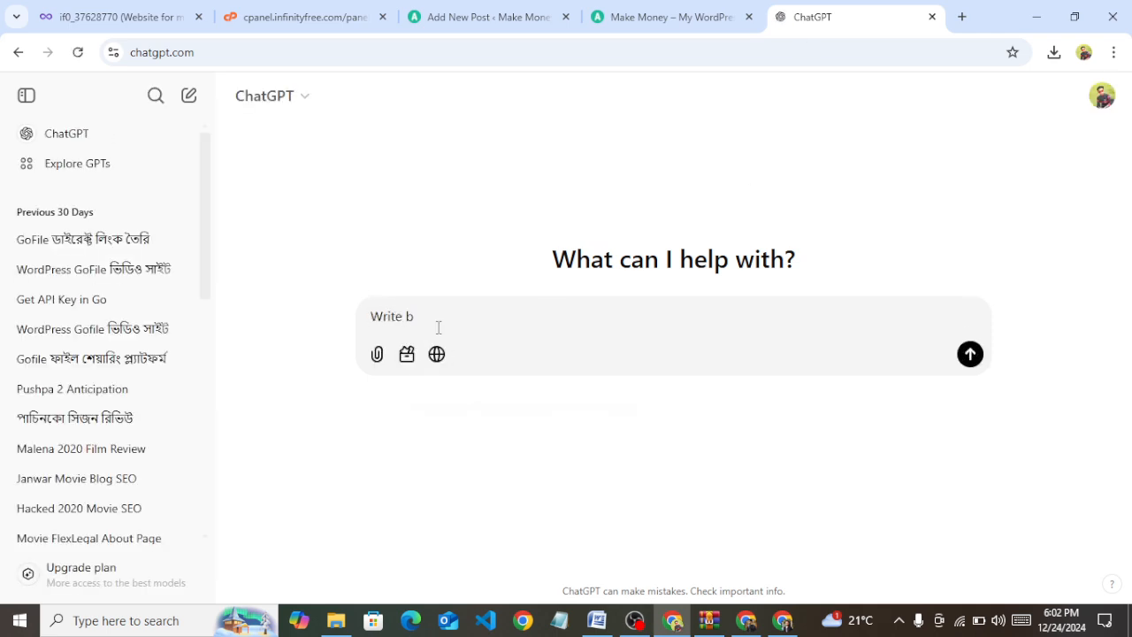
type("log")
key("BackSpace")
key("BackSpace")
key("BackSpace")
key("BackSpace")
type("some")
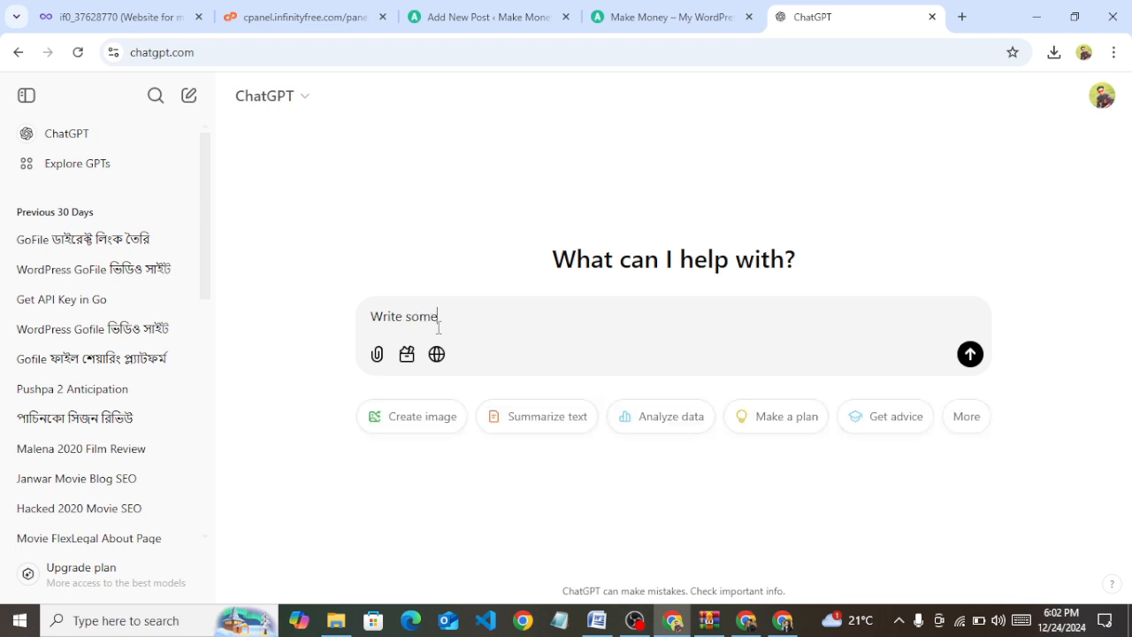
type(" COn")
key("BackSpace")
key("BackSpace")
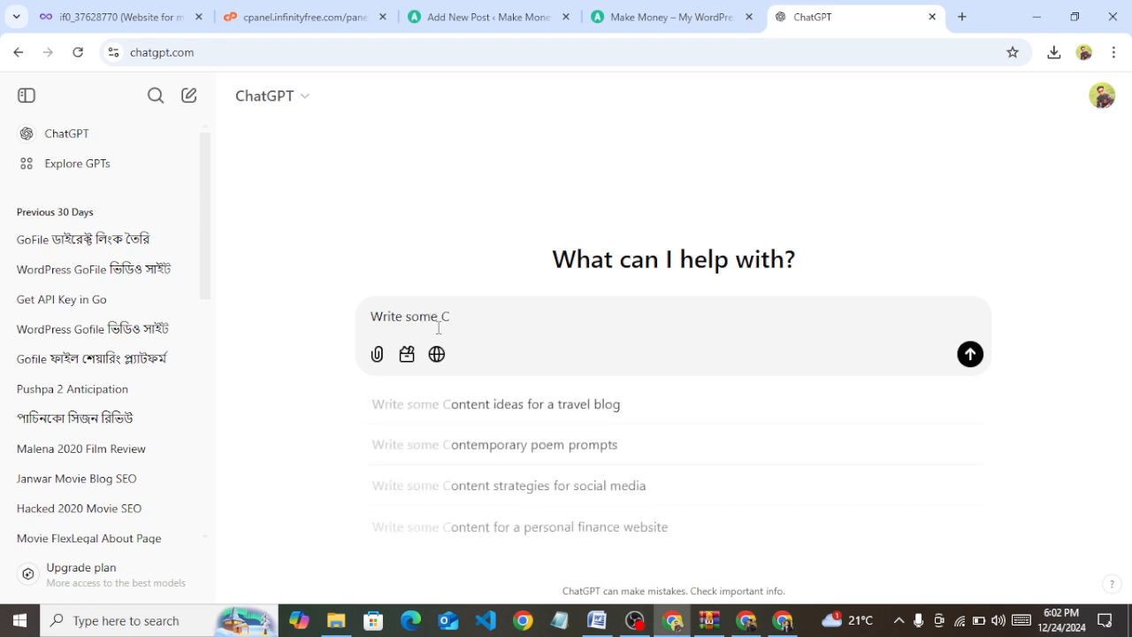
type("ontent Using Emoji About \"")
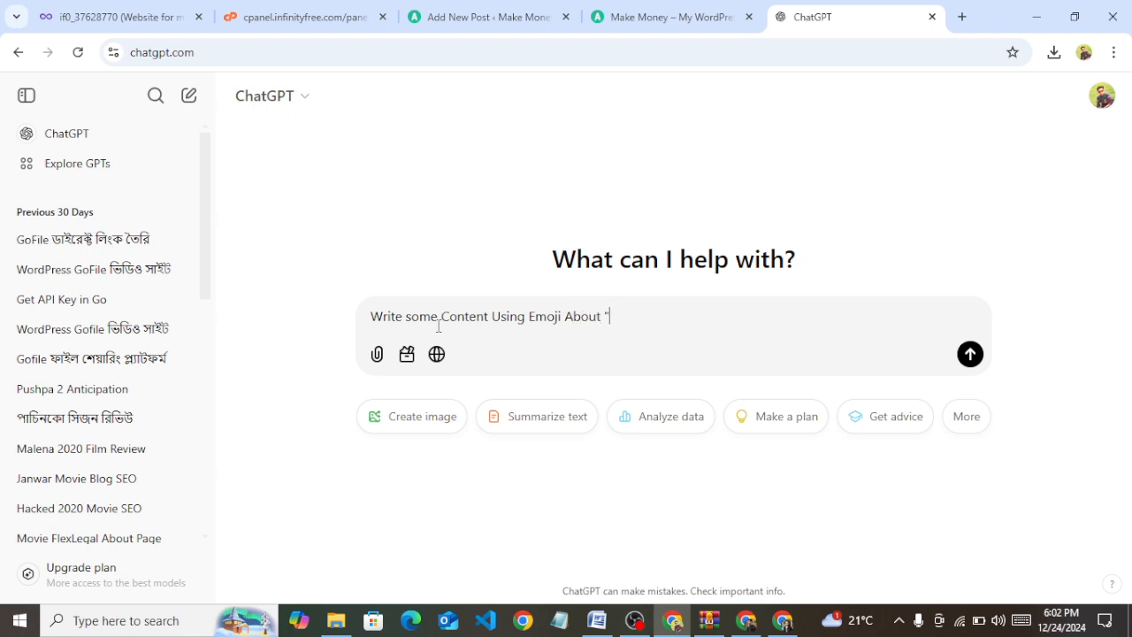
key("ctrl+v")
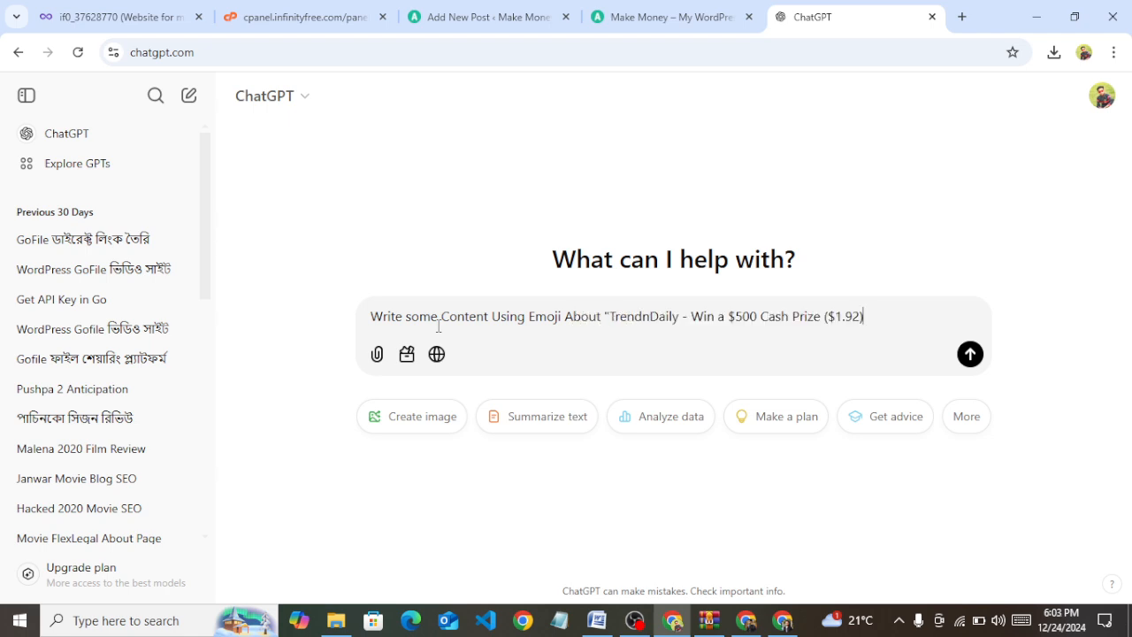
type("This title")
key("Return")
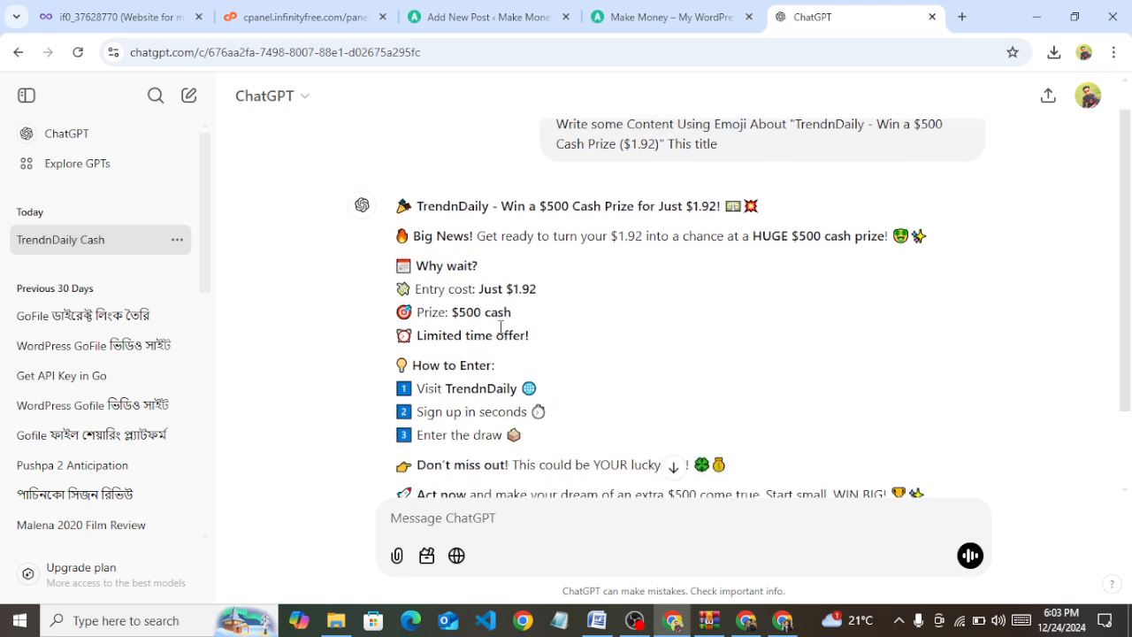
Step: Review the reply and select the earlier prompt text to copy it
scroll(531, 341, "down", 1)
scroll(535, 339, "down", 1)
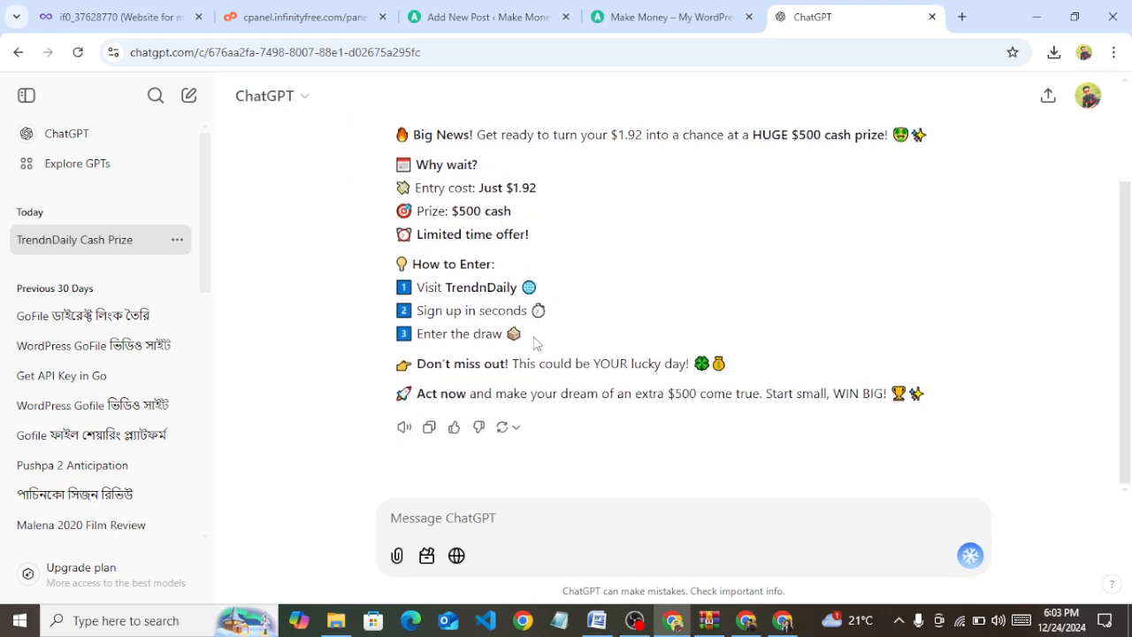
scroll(558, 337, "up", 1)
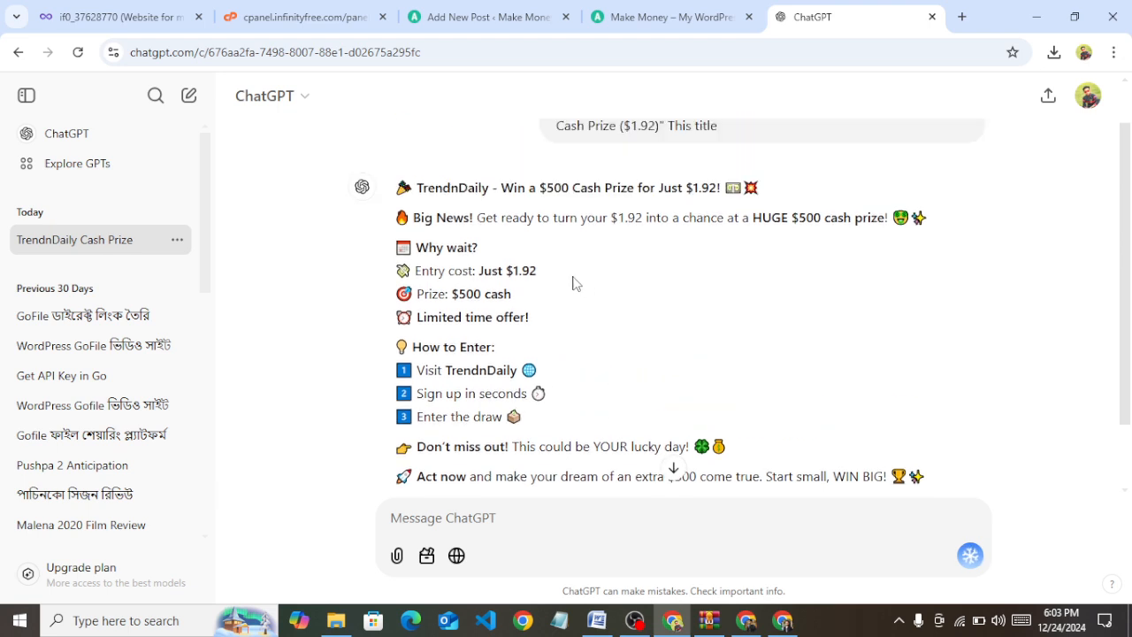
scroll(598, 270, "up", 1)
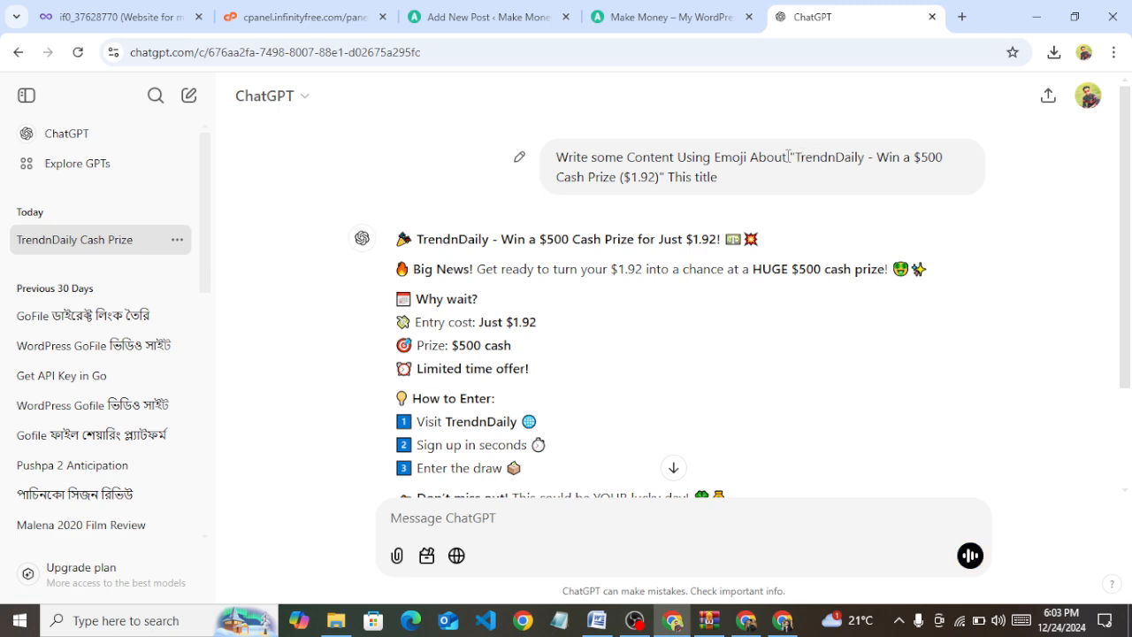
mouse_move(737, 182)
left_mouse_down()
mouse_move(657, 157)
mouse_move(579, 157)
mouse_move(564, 171)
mouse_move(552, 157)
mouse_move(561, 146)
left_mouse_up()
left_click(533, 163)
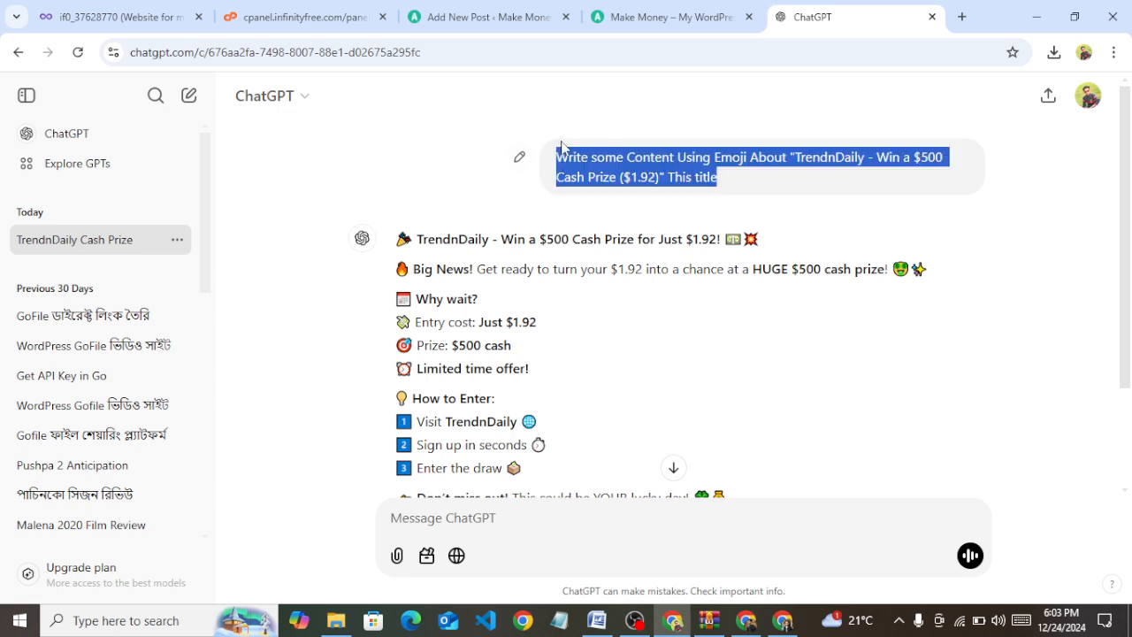
scroll(557, 291, "down", 3)
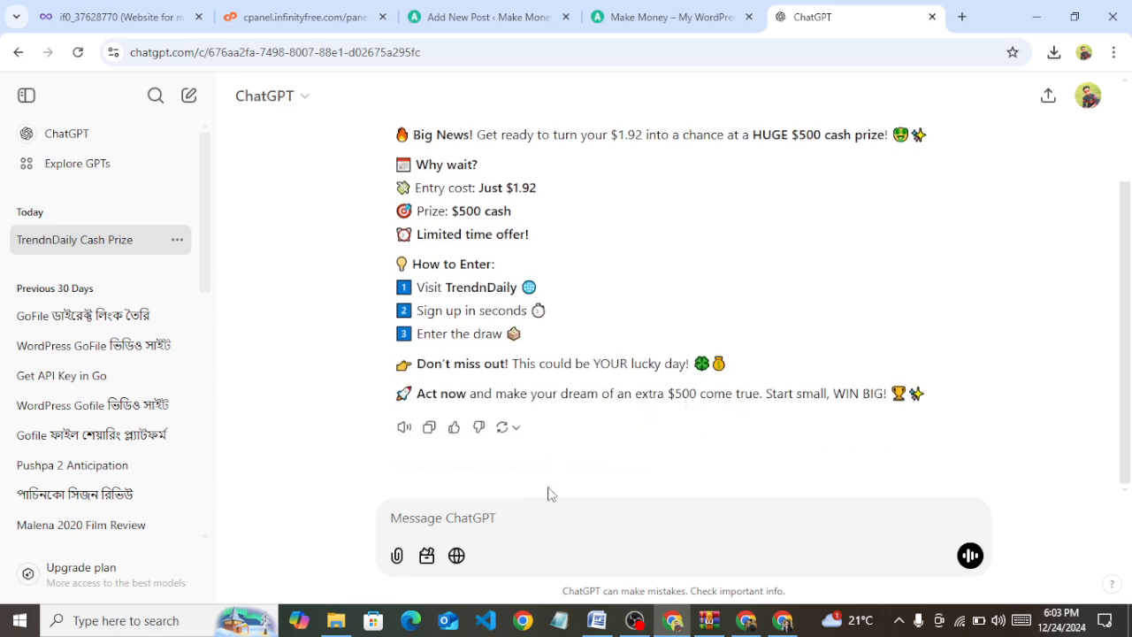
Step: Resend the prompt with the keyword 'TrendnDaily - Win a $500' instead of the full title
type("Write some Content Using Emoji About \"TrendnDaily - Win a $500 Cash Prize ($1.92)\" This title")
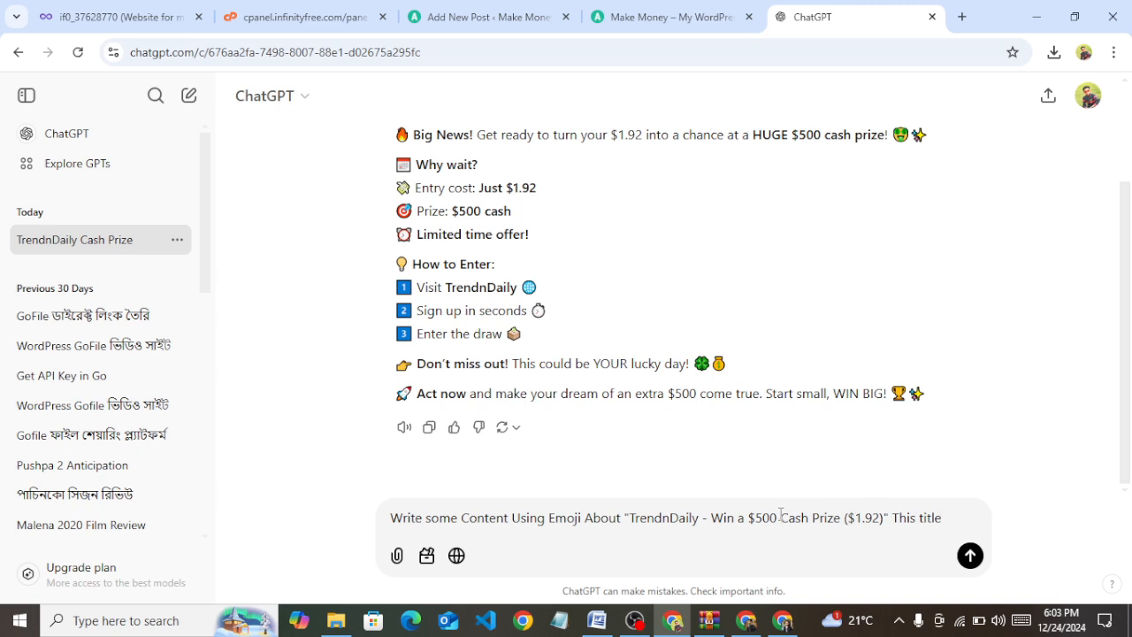
left_click_drag(780, 517, 886, 518)
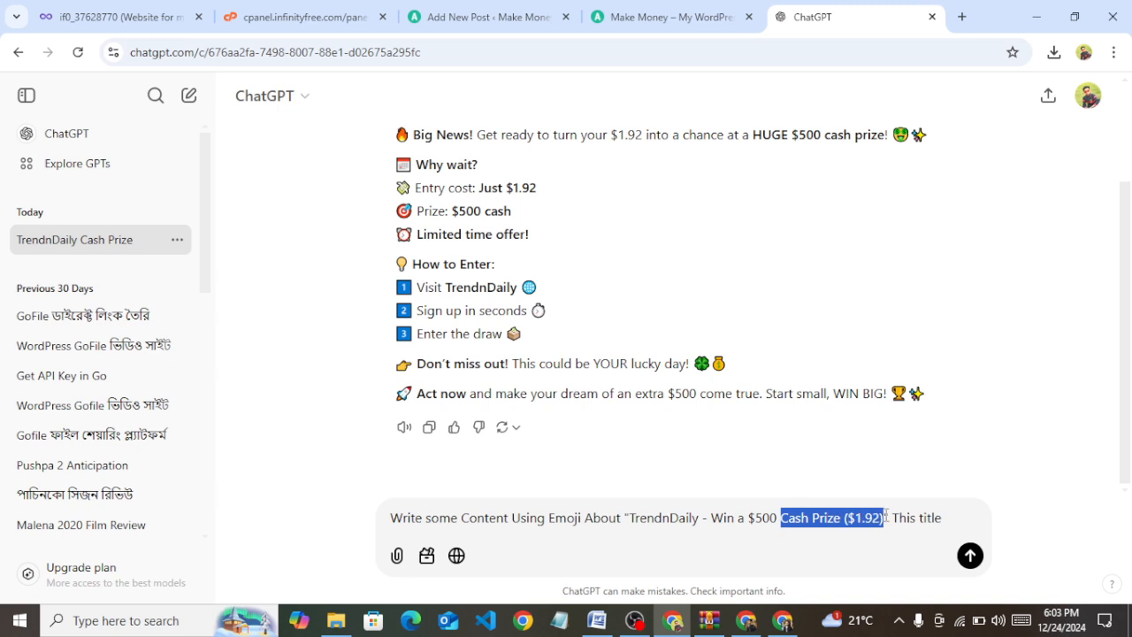
key("BackSpace")
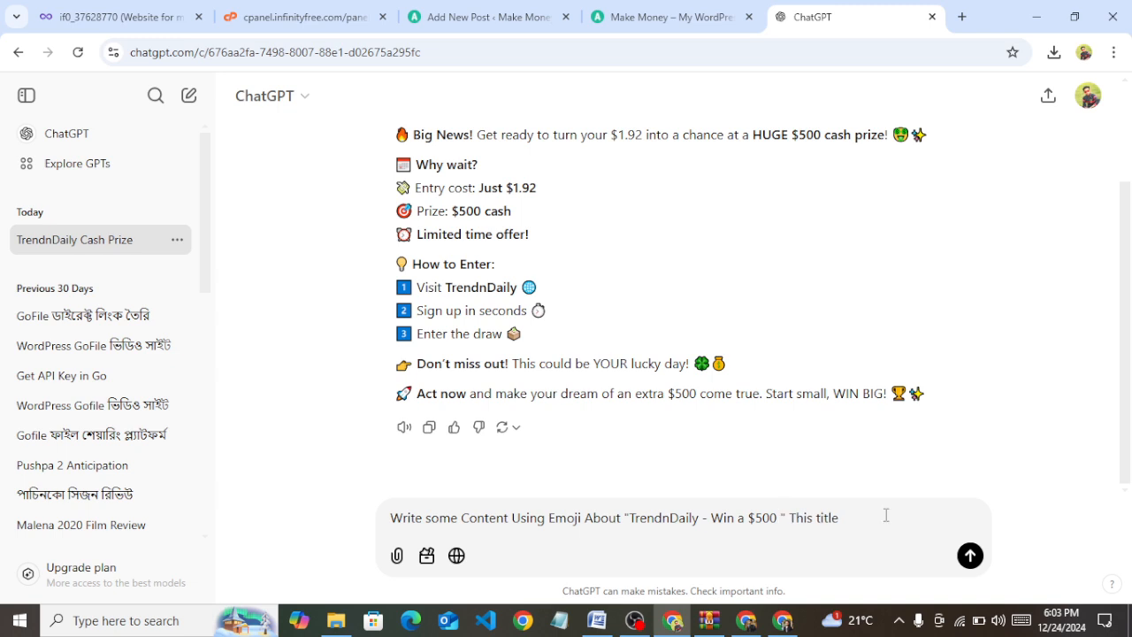
double_click(823, 518)
type("Keyword")
key("Return")
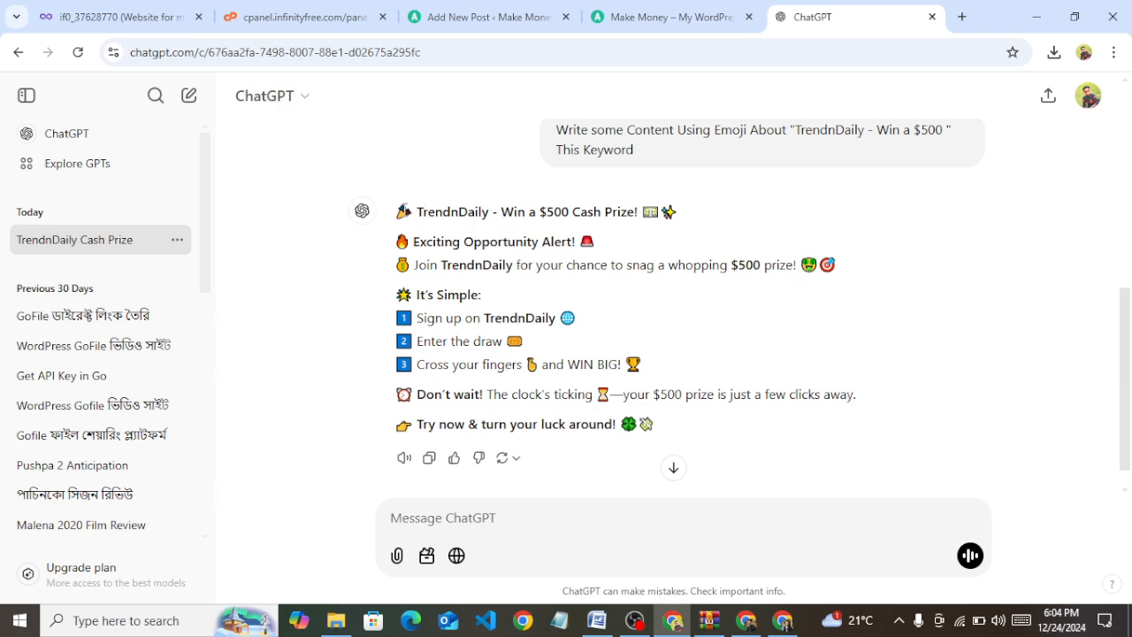
left_click_drag(395, 211, 716, 208)
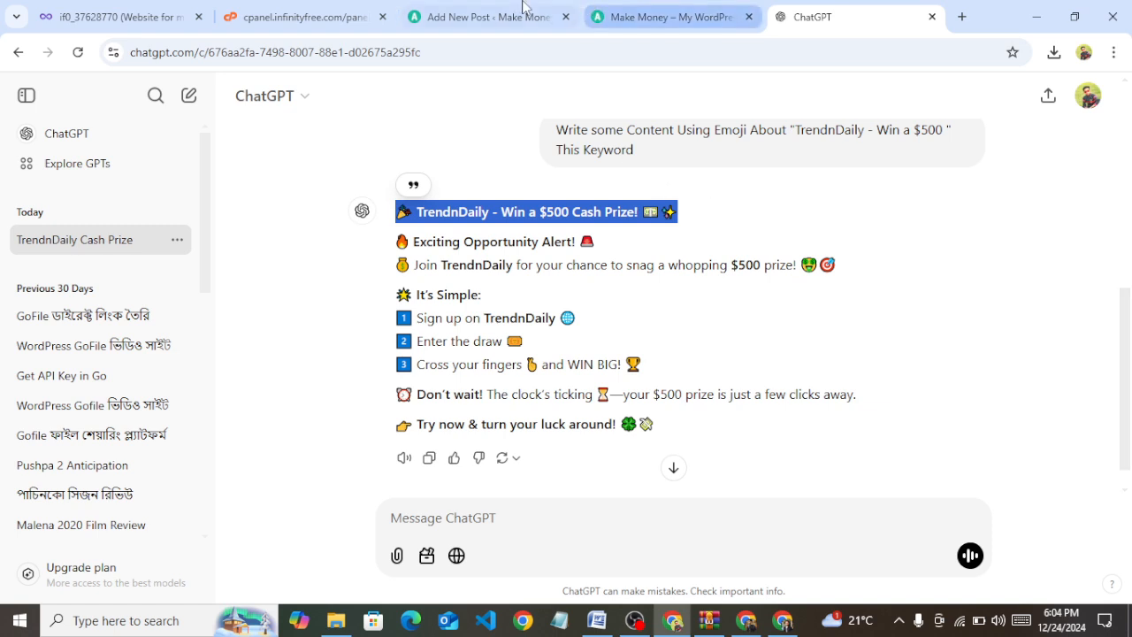
left_click(475, 16)
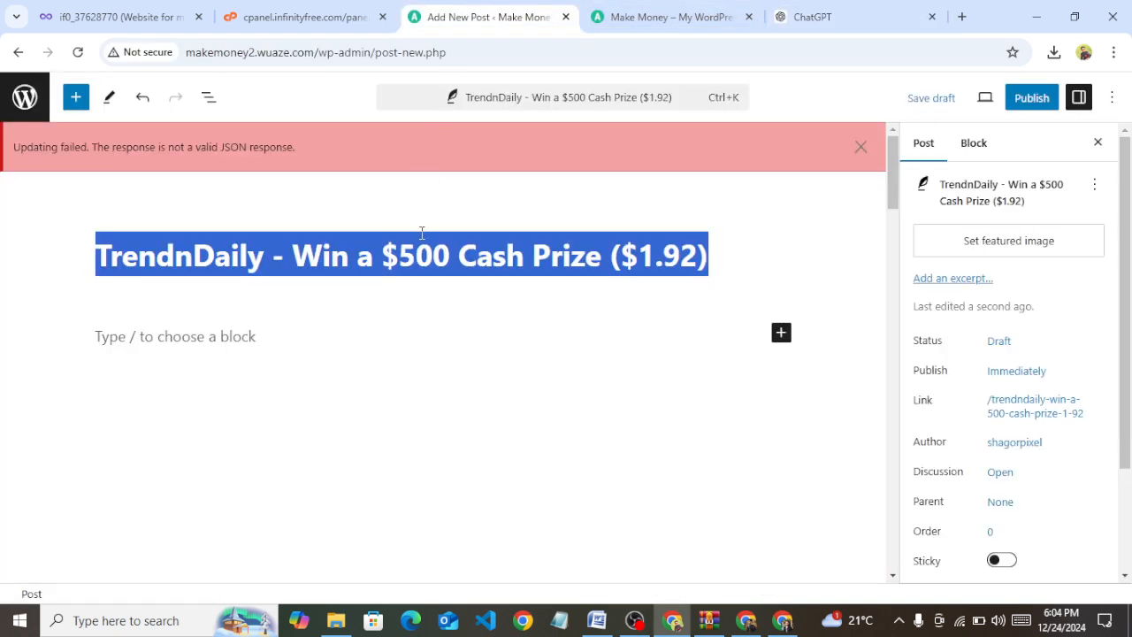
Step: Trim the post title to 'TrendnDaily - Win a $500 Cash.' and start the body paragraph
left_click(557, 266)
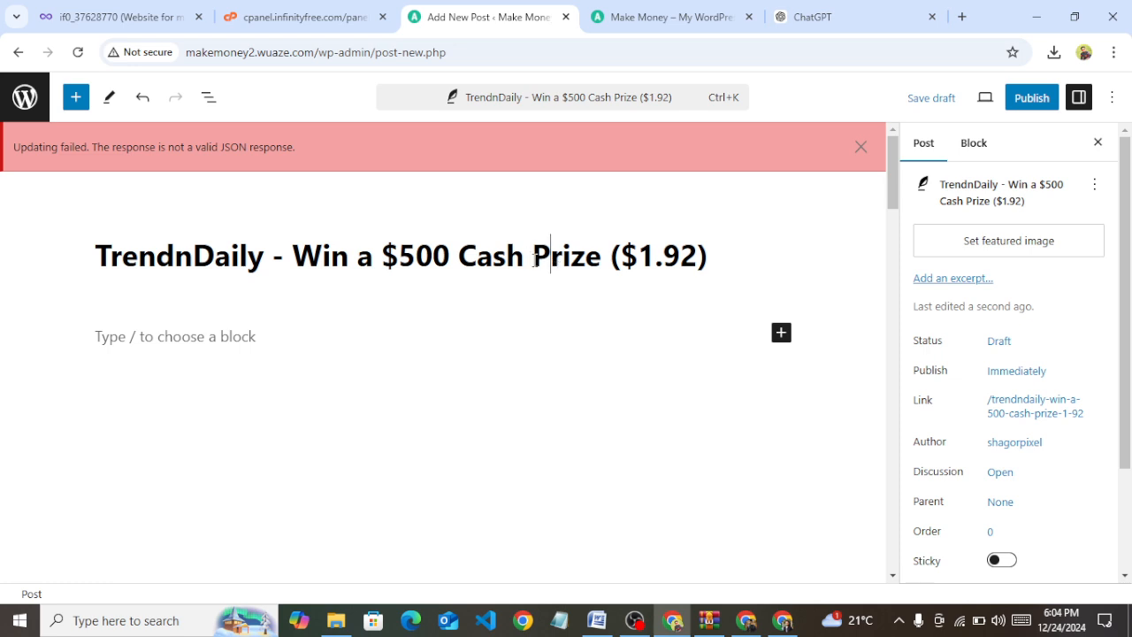
left_click_drag(533, 256, 726, 250)
key("BackSpace")
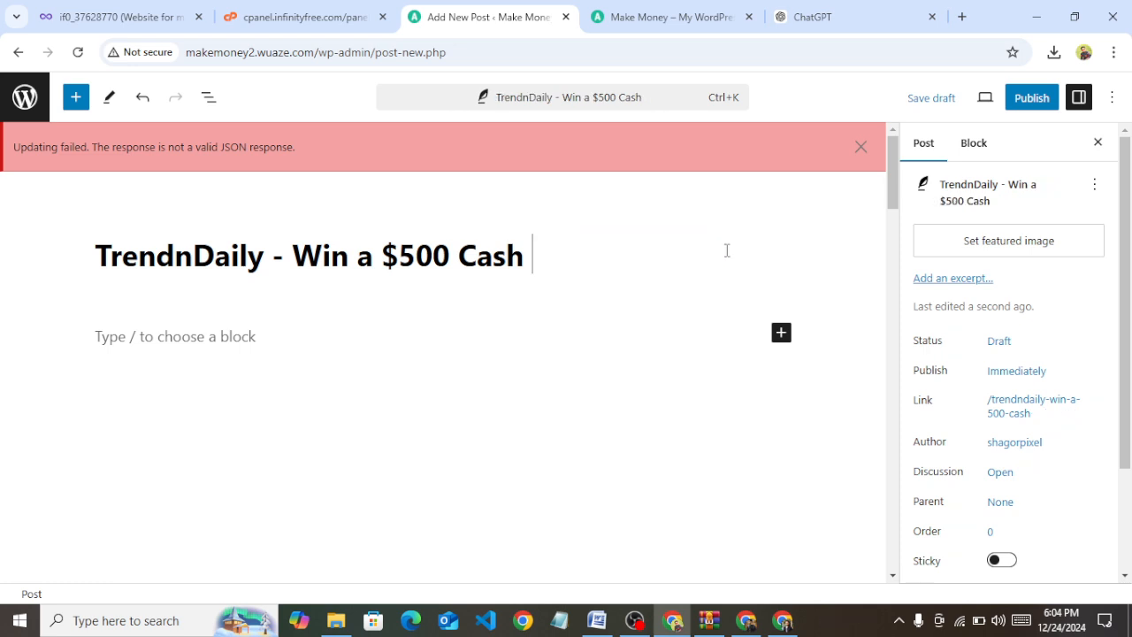
type(".")
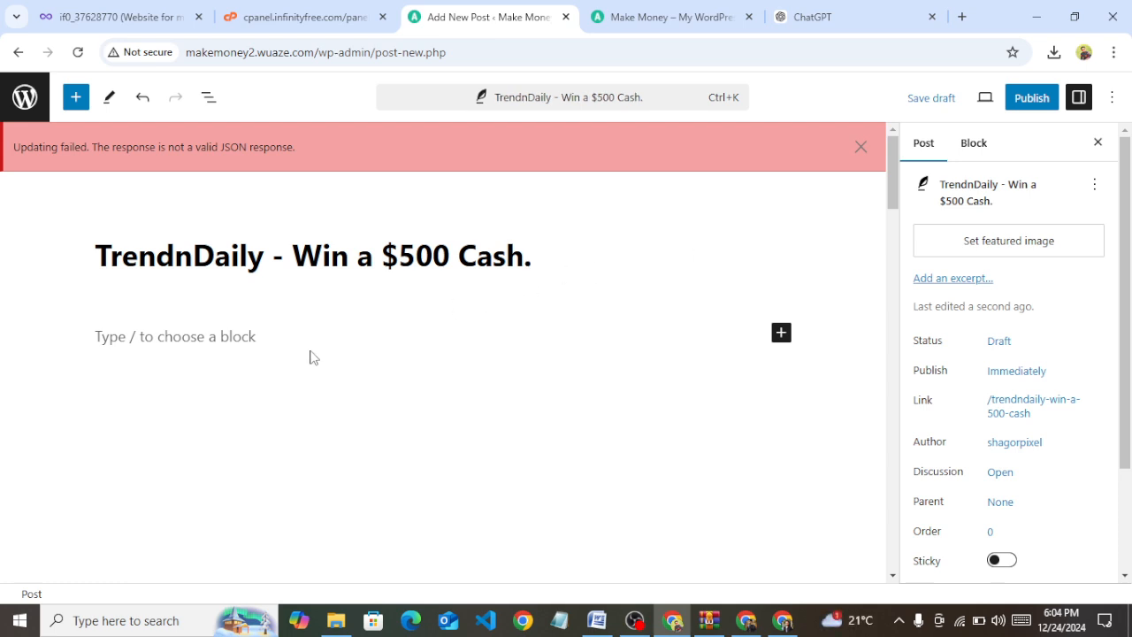
left_click(270, 340)
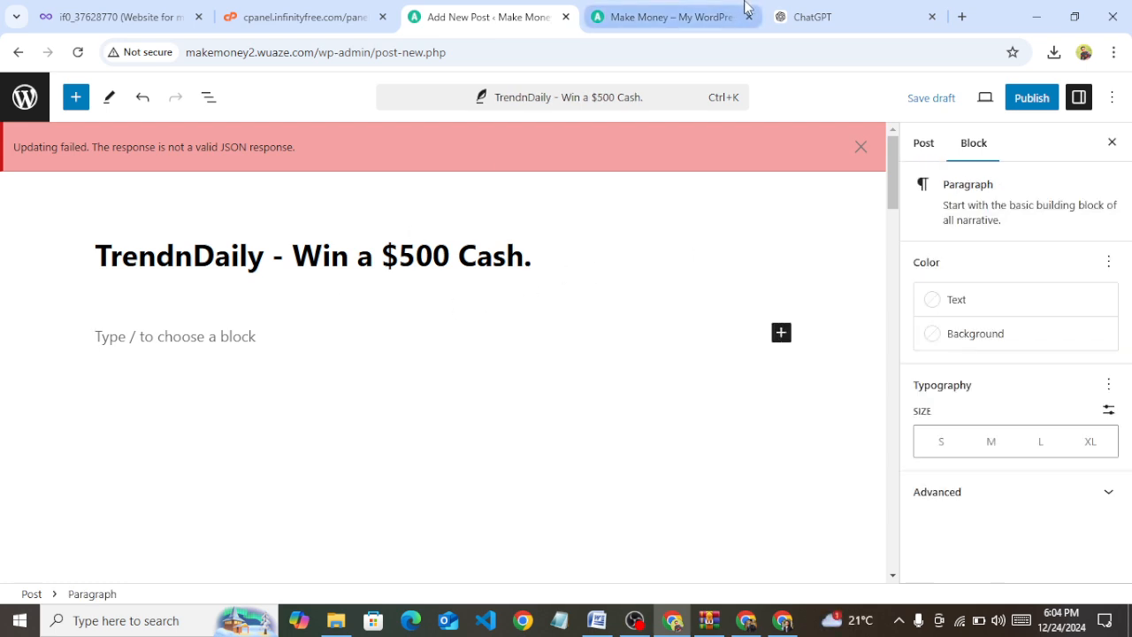
left_click(811, 16)
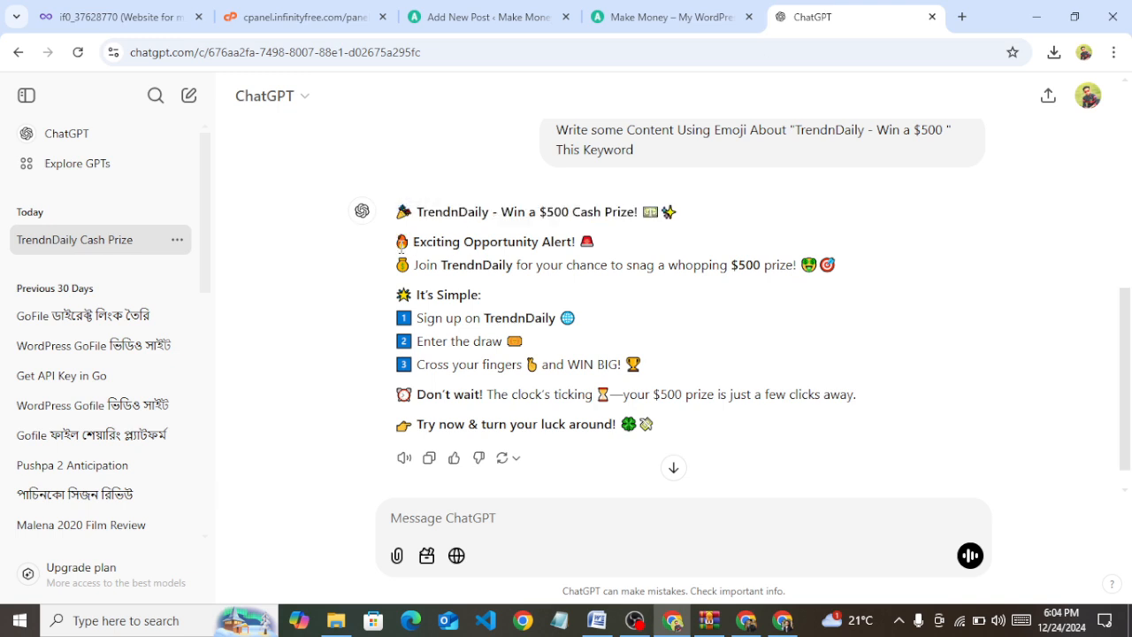
Step: Paste ChatGPT's emoji reply, from 'Exciting Opportunity Alert!' onward, into the post body
left_click_drag(401, 245, 746, 422)
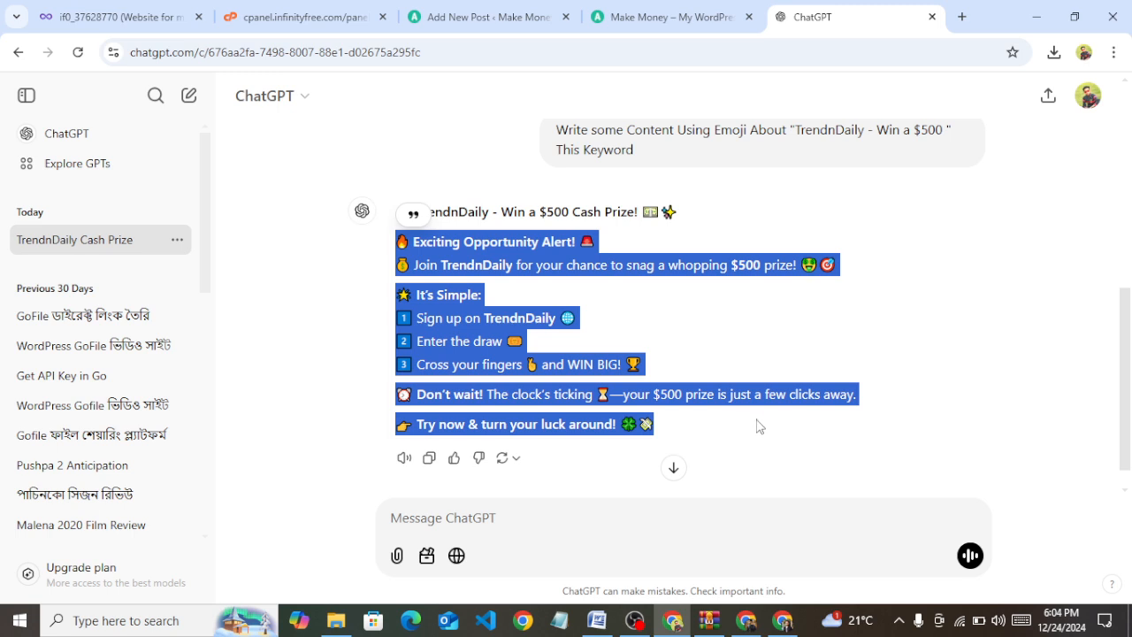
left_click(478, 19)
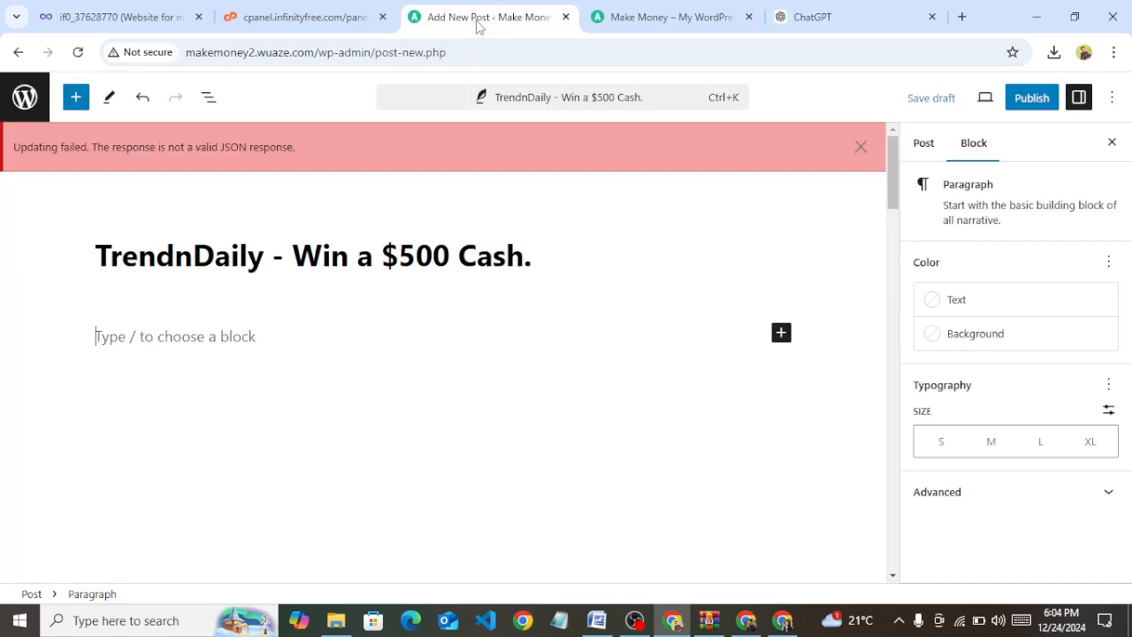
left_click(185, 340)
key("ctrl+v")
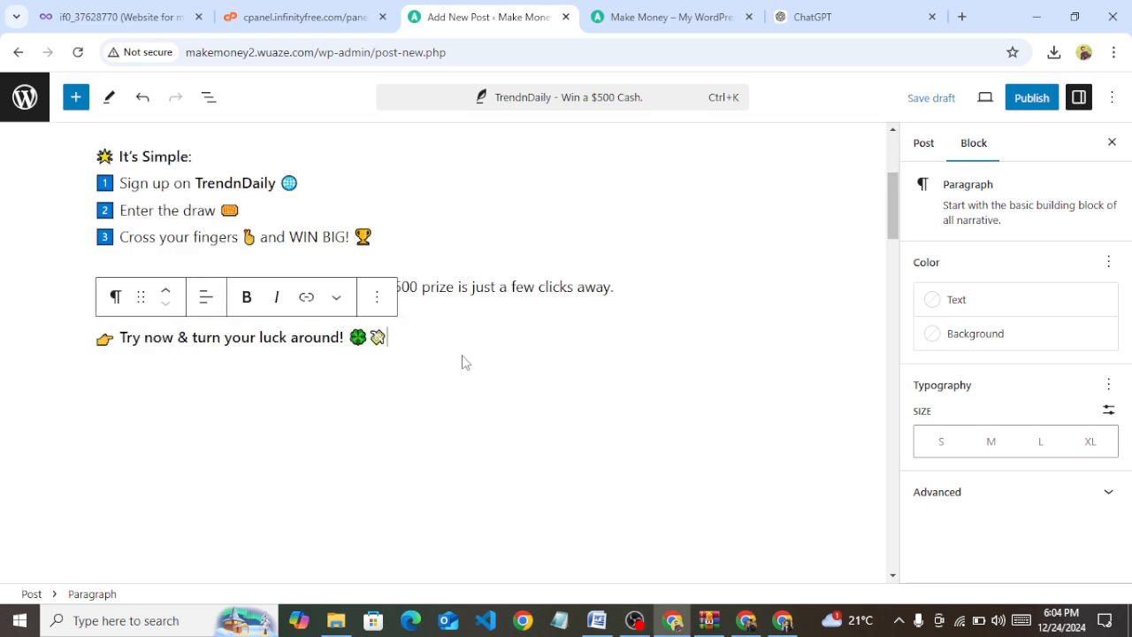
scroll(462, 358, "up", 3)
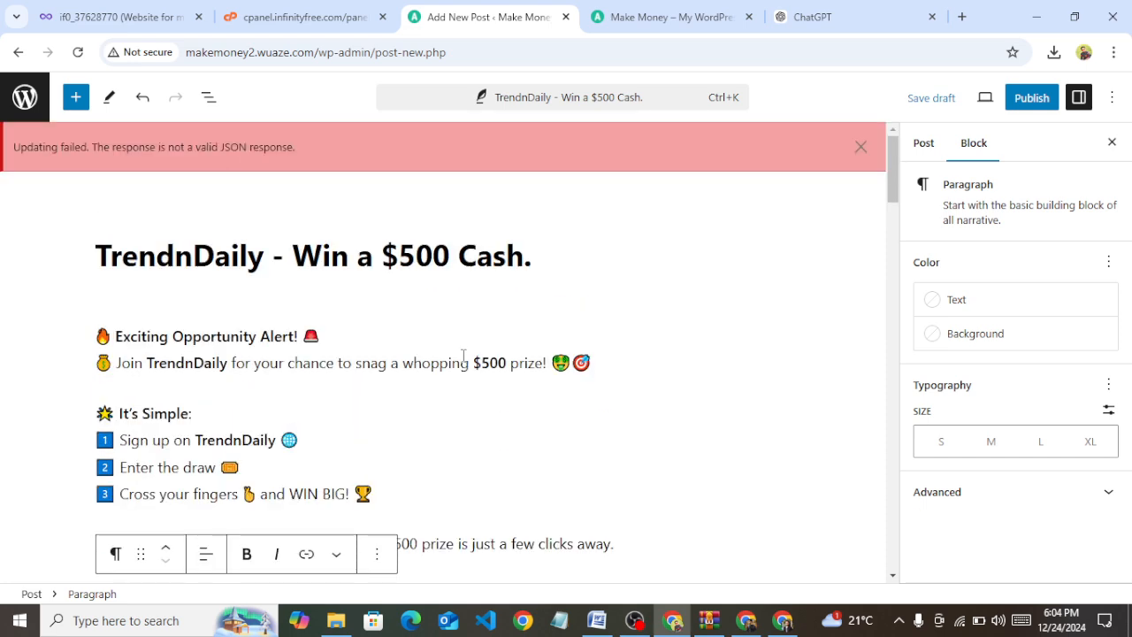
scroll(462, 356, "down", 2)
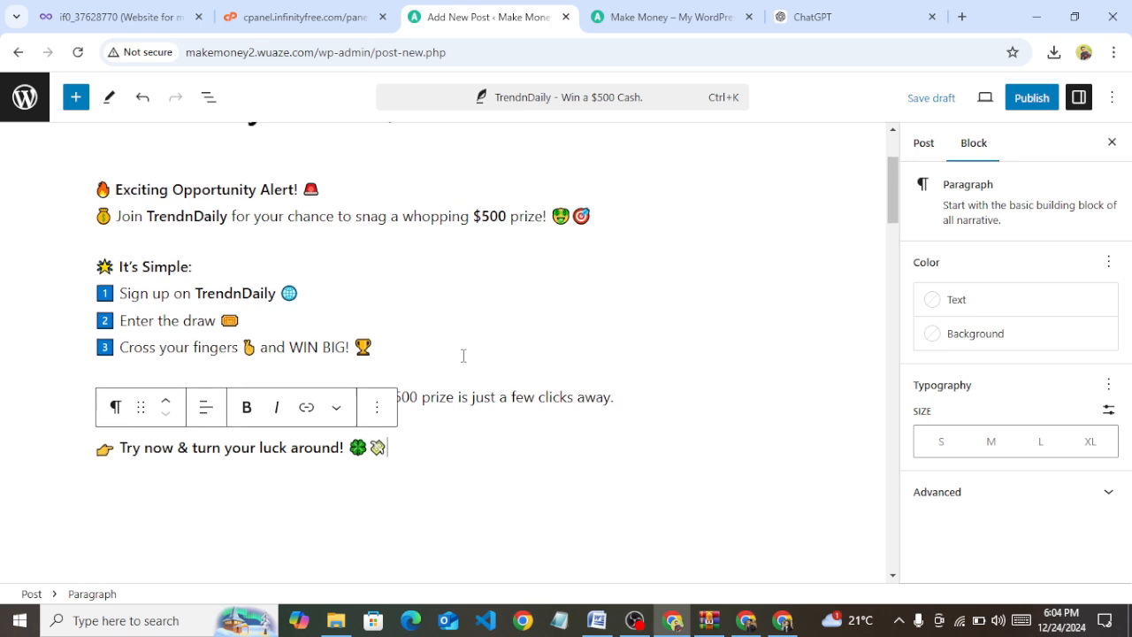
Step: Upload 'TrendnDaily - Win a $500 Cash Prize ($1.92).png' from Downloads as the featured image
scroll(463, 356, "up", 1)
scroll(461, 361, "down", 6)
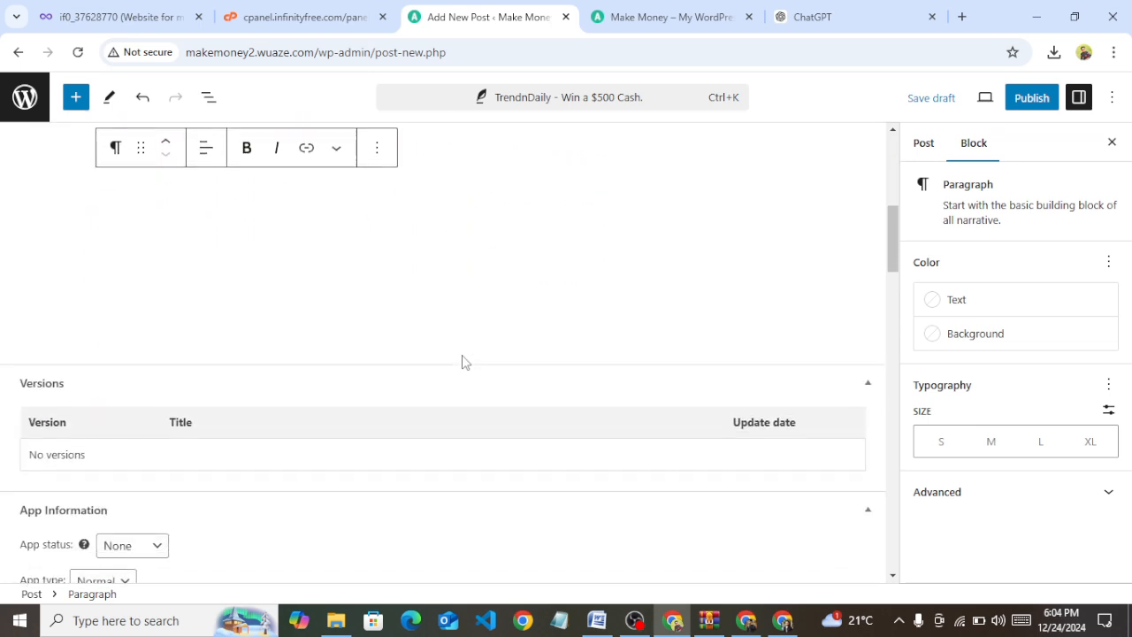
scroll(462, 361, "up", 2)
scroll(462, 361, "down", 5)
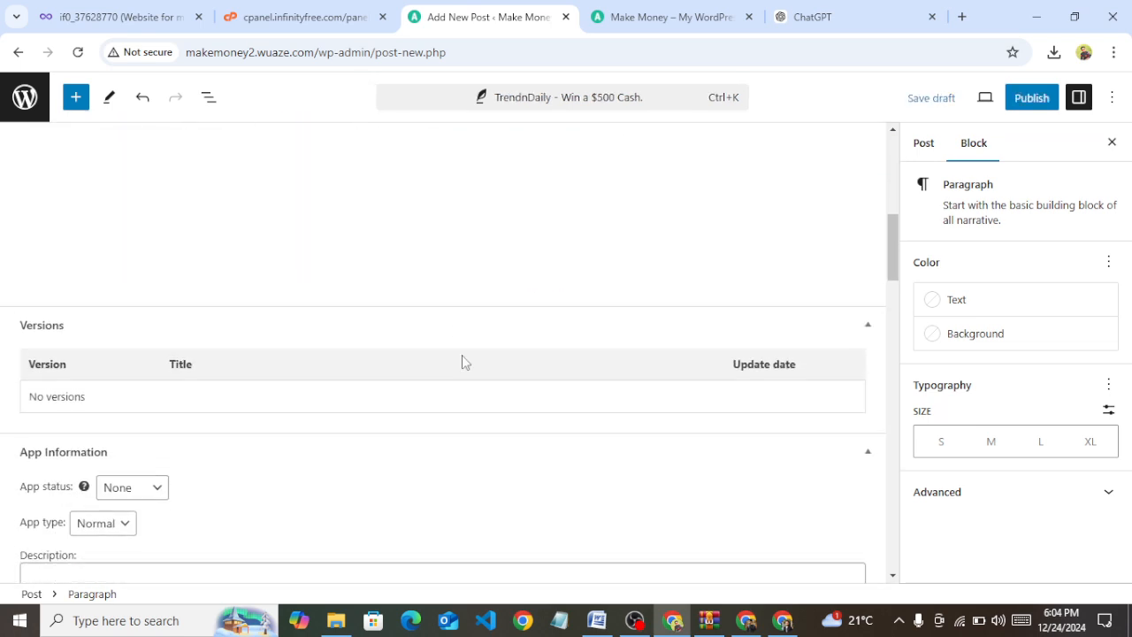
scroll(463, 361, "up", 1)
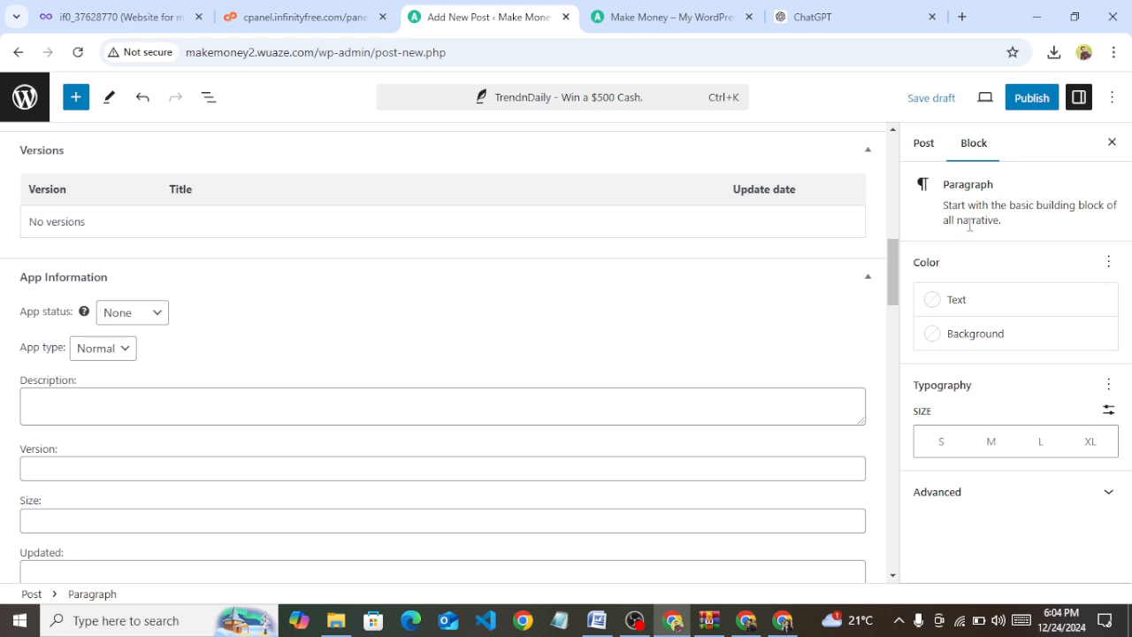
left_click(925, 152)
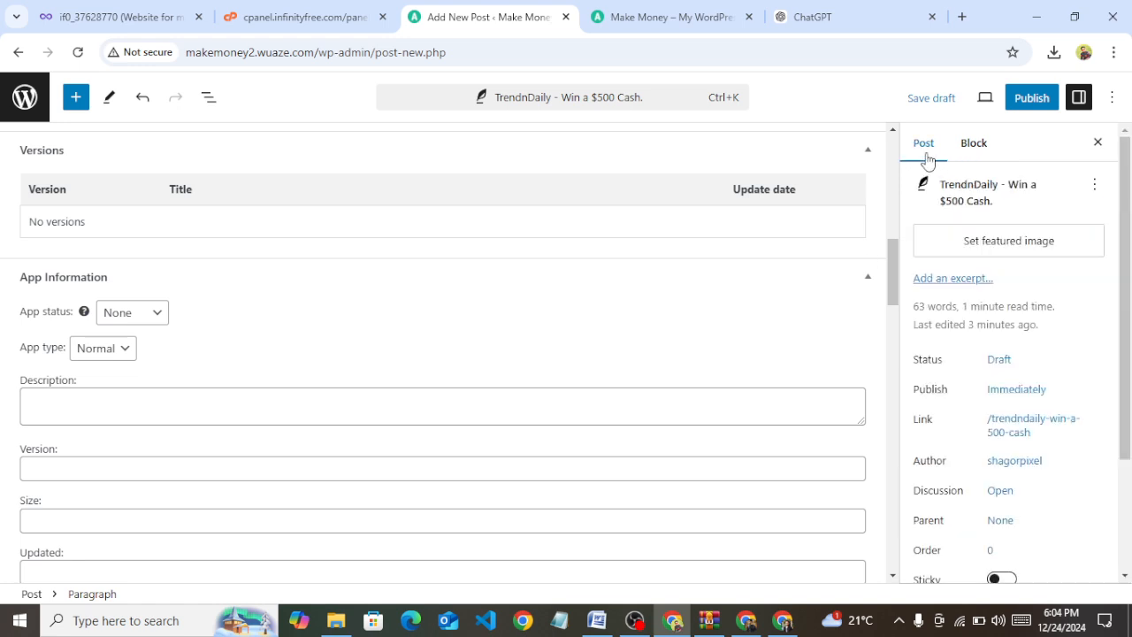
left_click(987, 250)
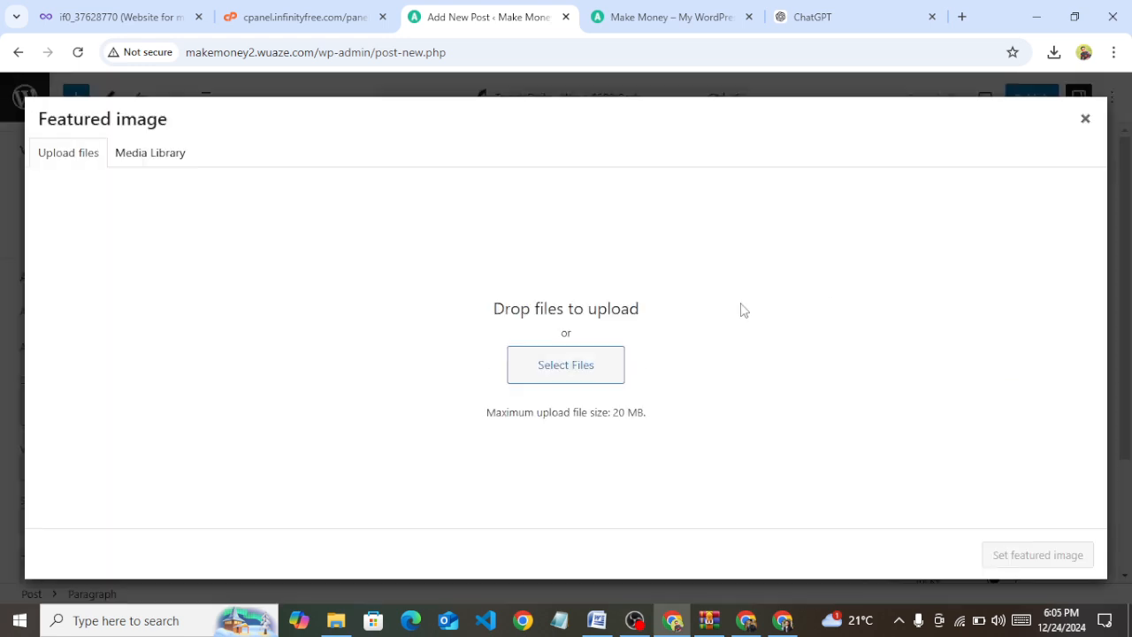
left_click(583, 379)
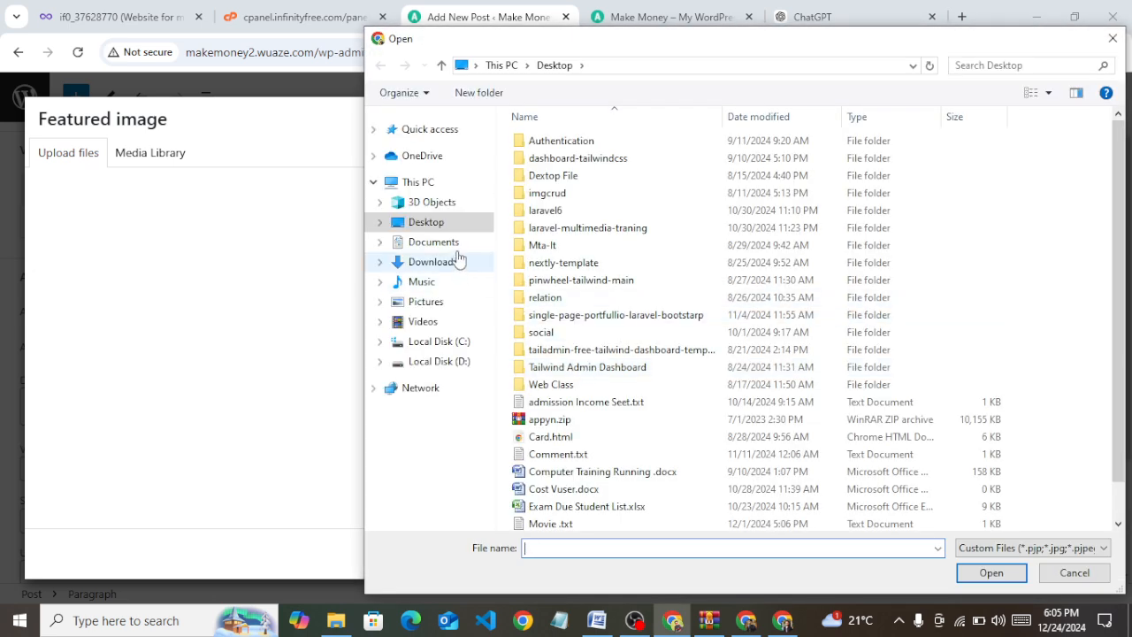
left_click(450, 263)
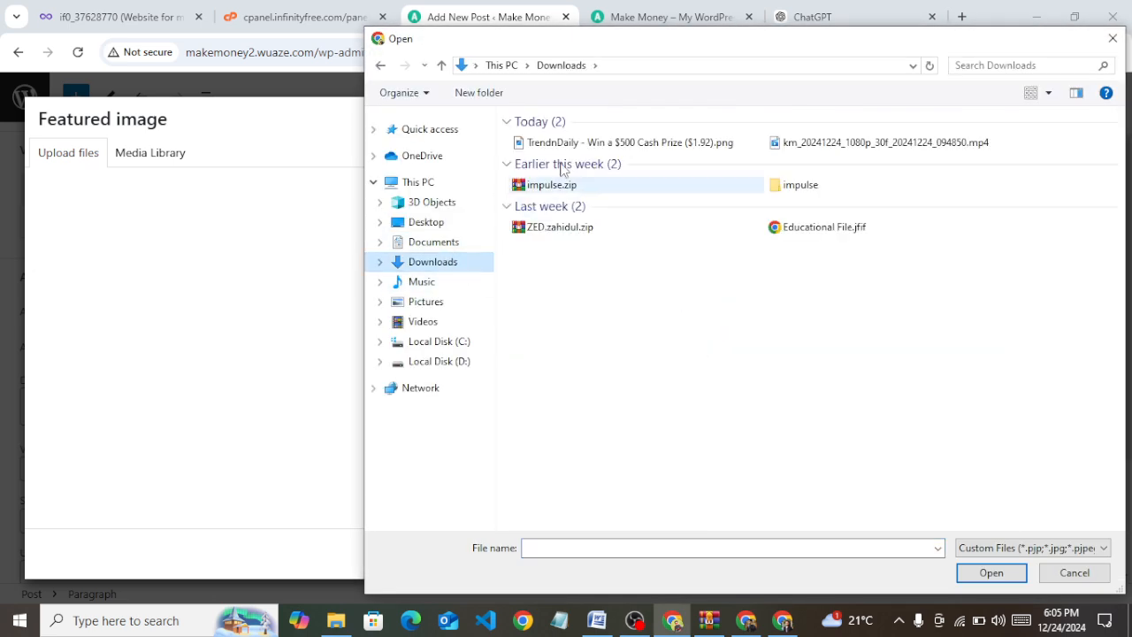
left_click(618, 147)
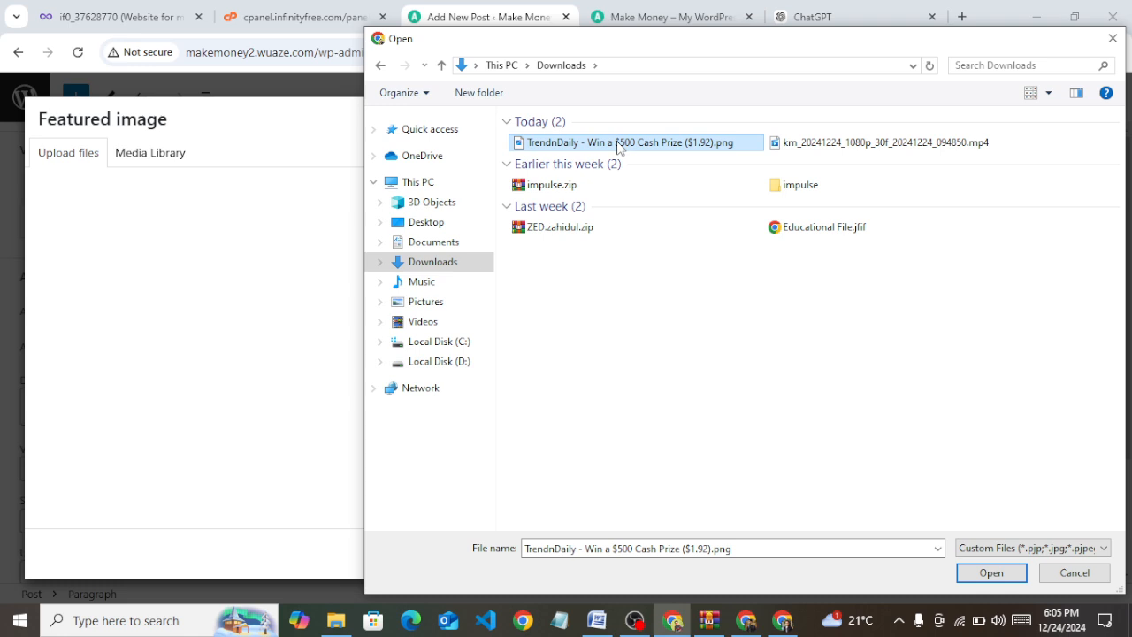
left_click(989, 573)
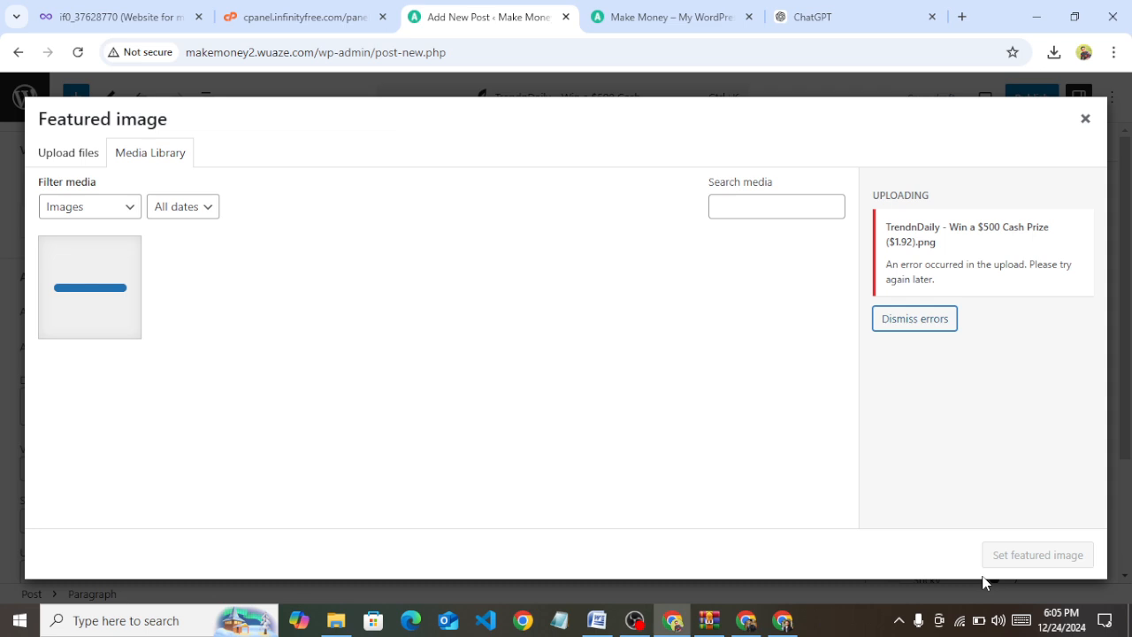
Step: Check the live Make Money site, then close the failed featured image dialog
left_click(964, 390)
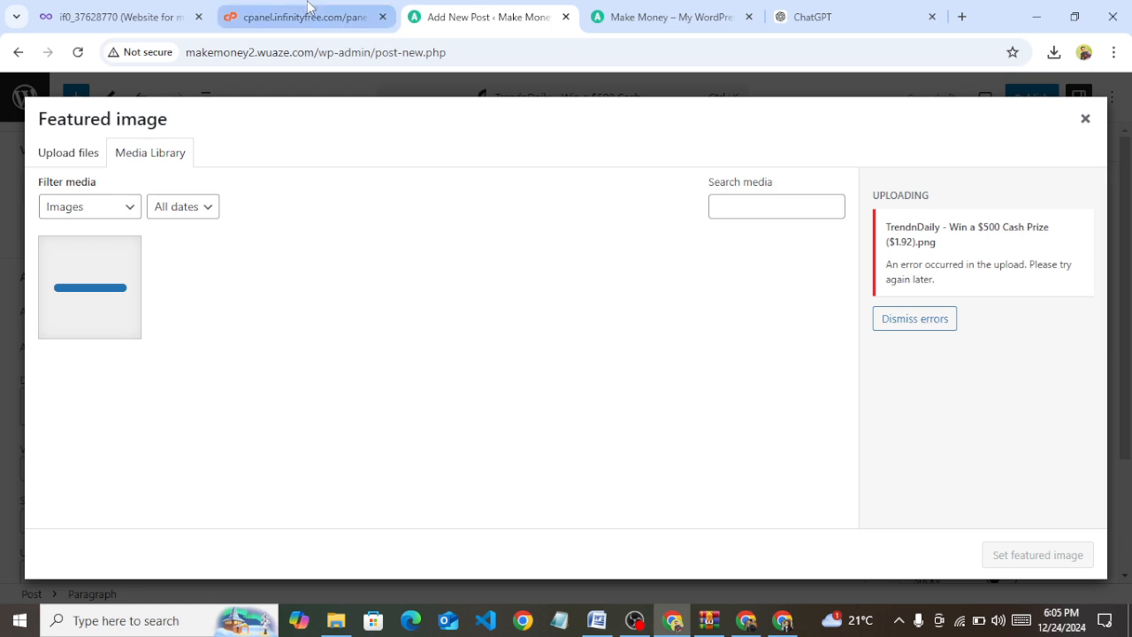
left_click(651, 16)
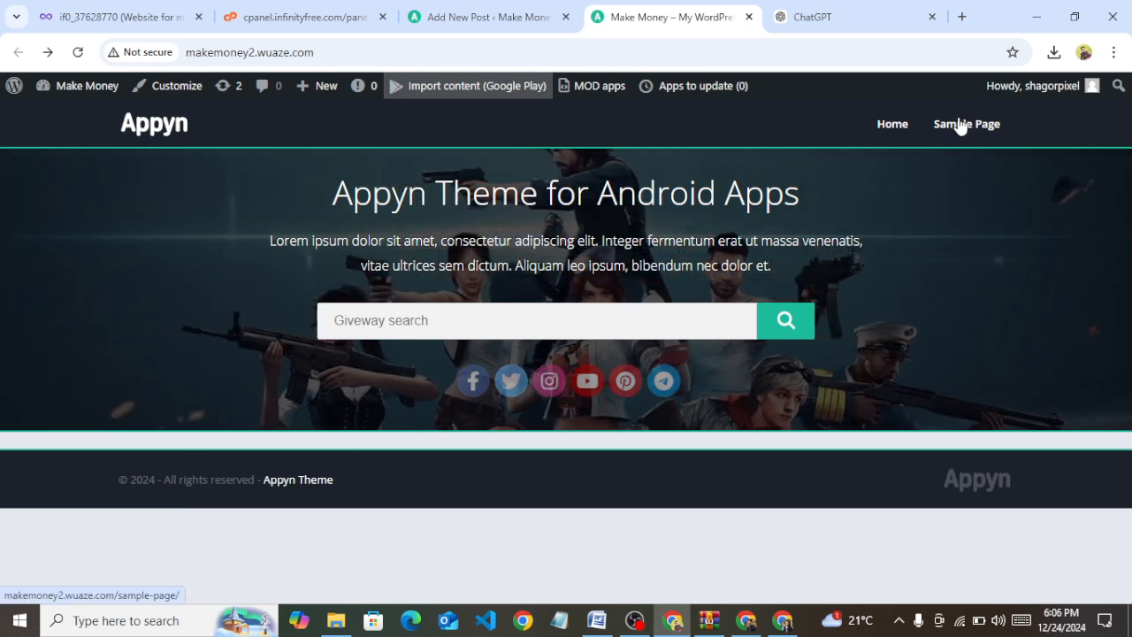
left_click(455, 9)
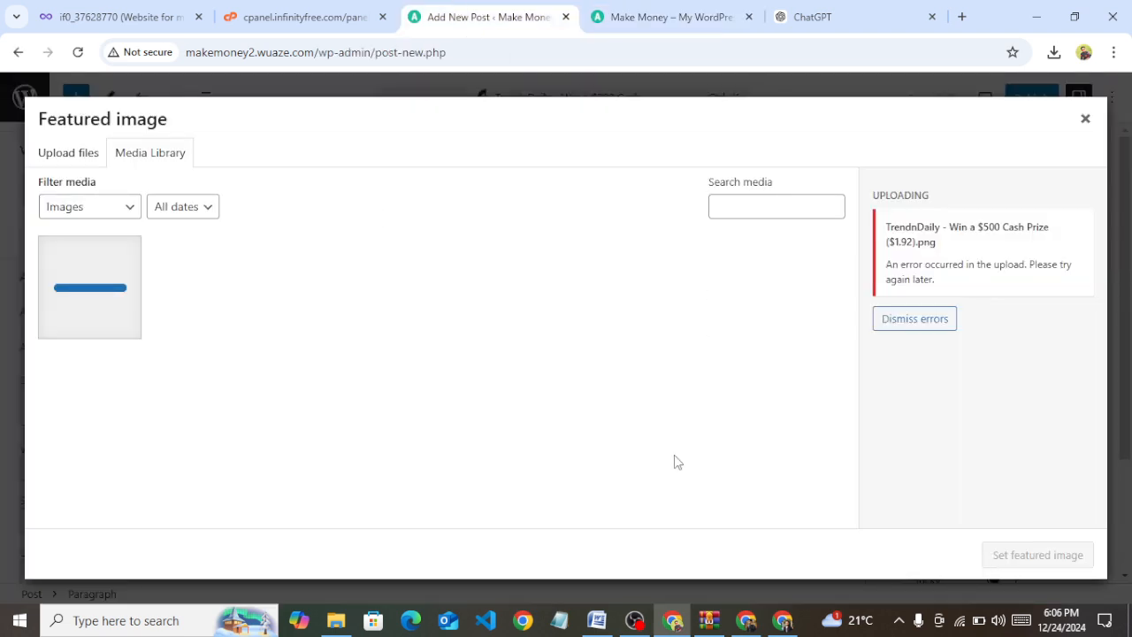
left_click(690, 9)
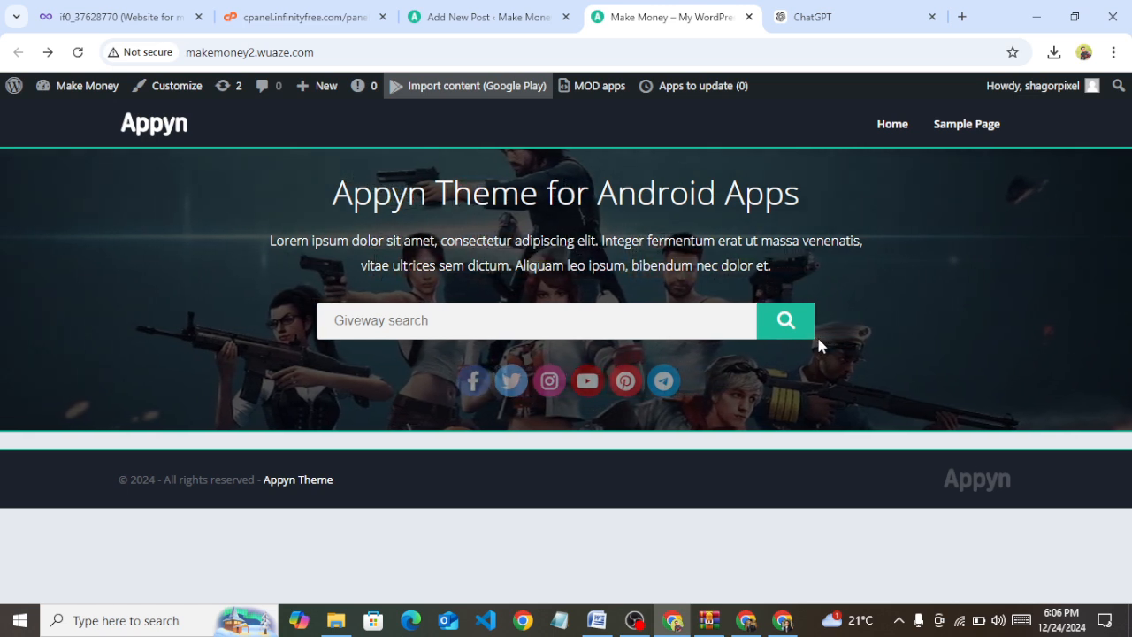
left_click(479, 8)
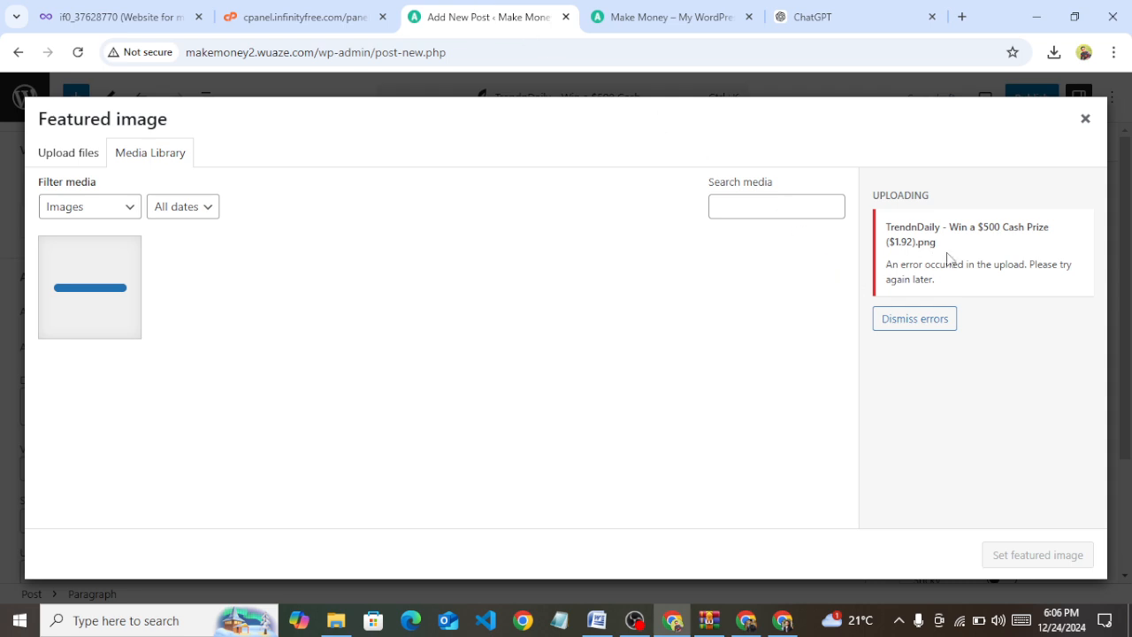
left_click(1086, 119)
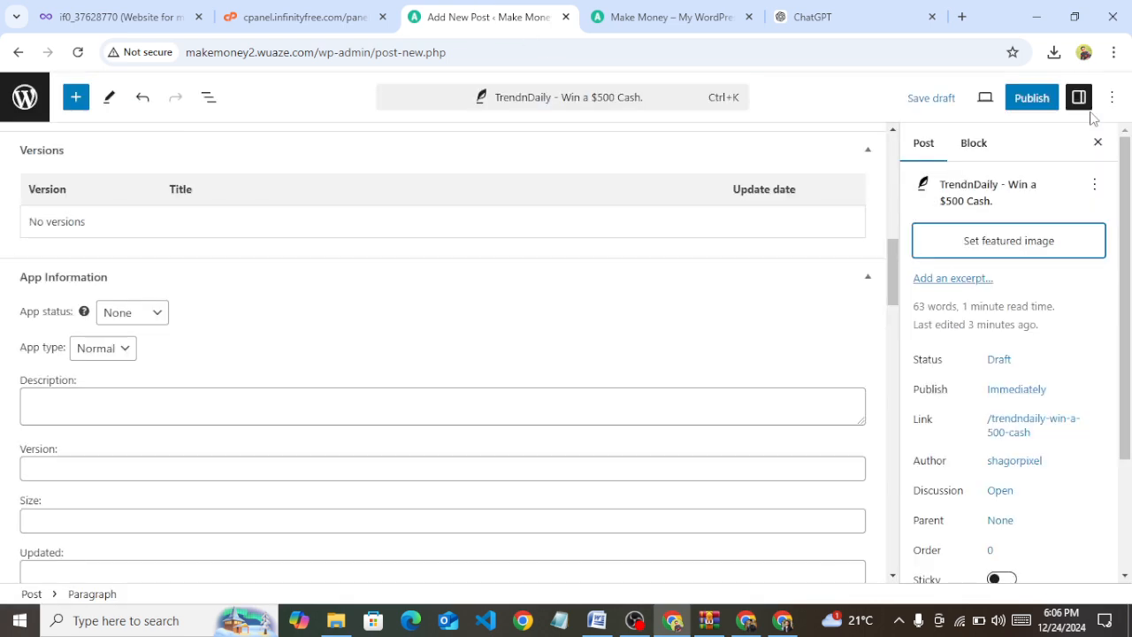
left_click(986, 257)
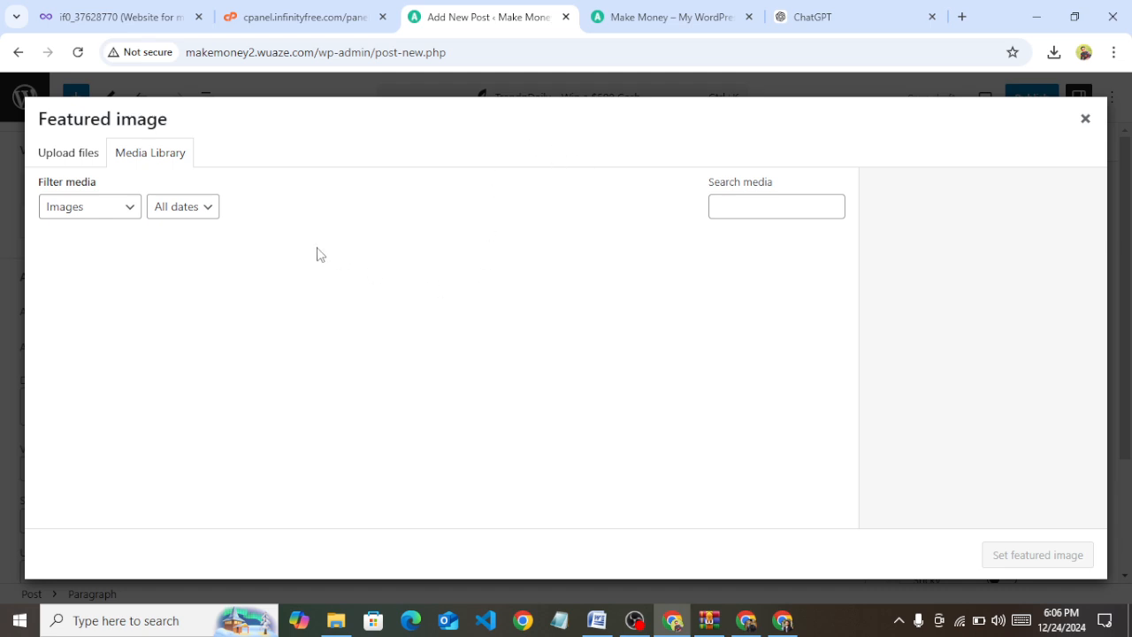
left_click(49, 164)
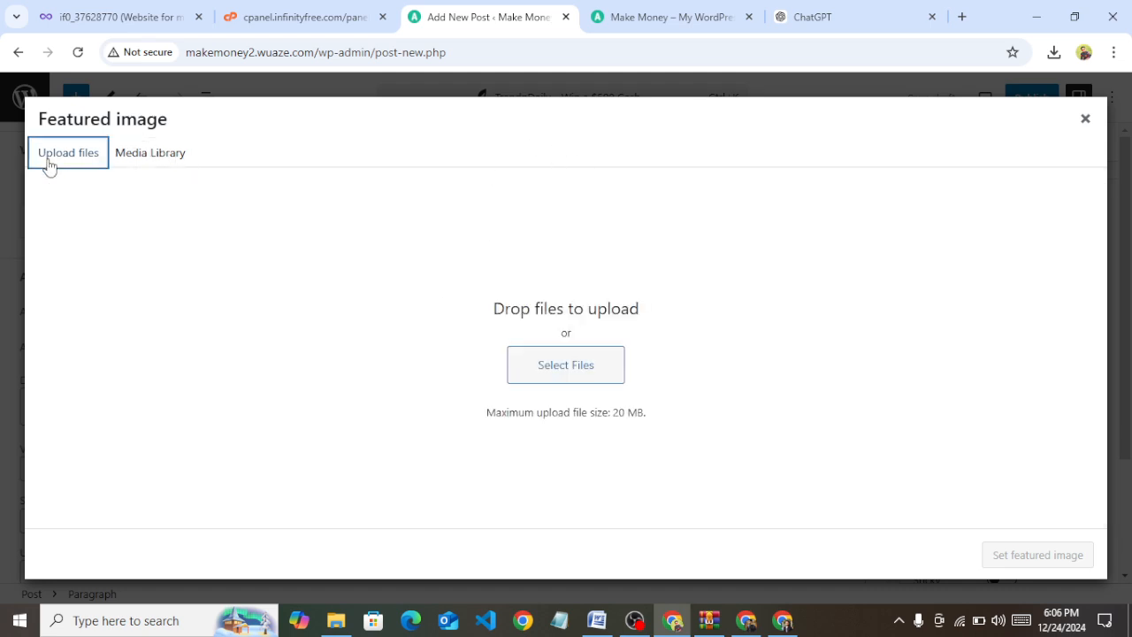
left_click(615, 374)
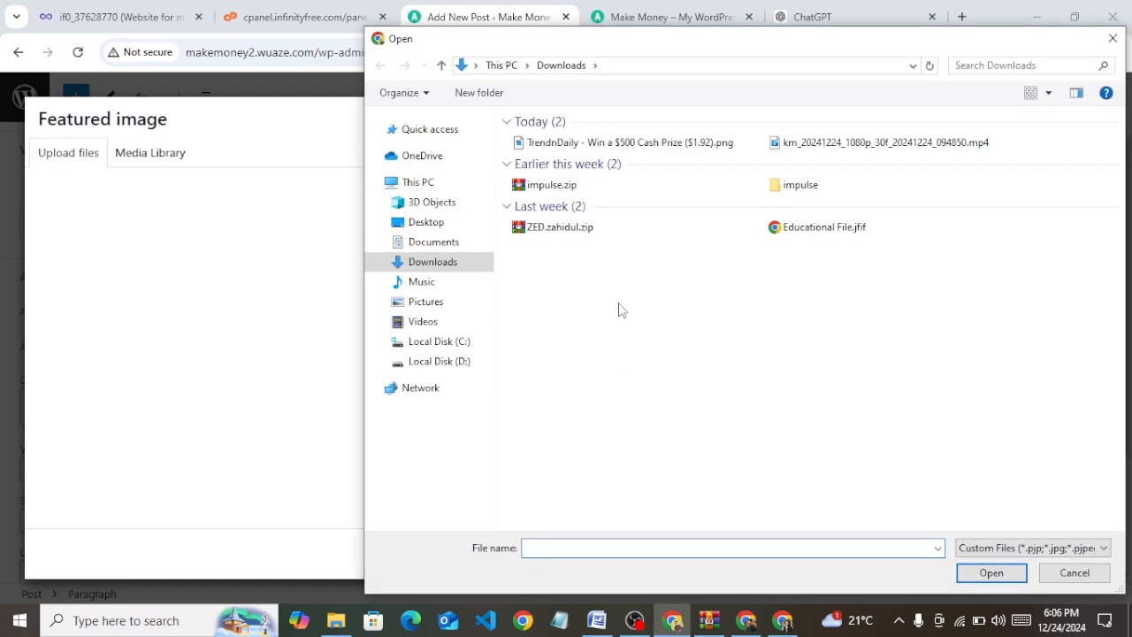
left_click(606, 144)
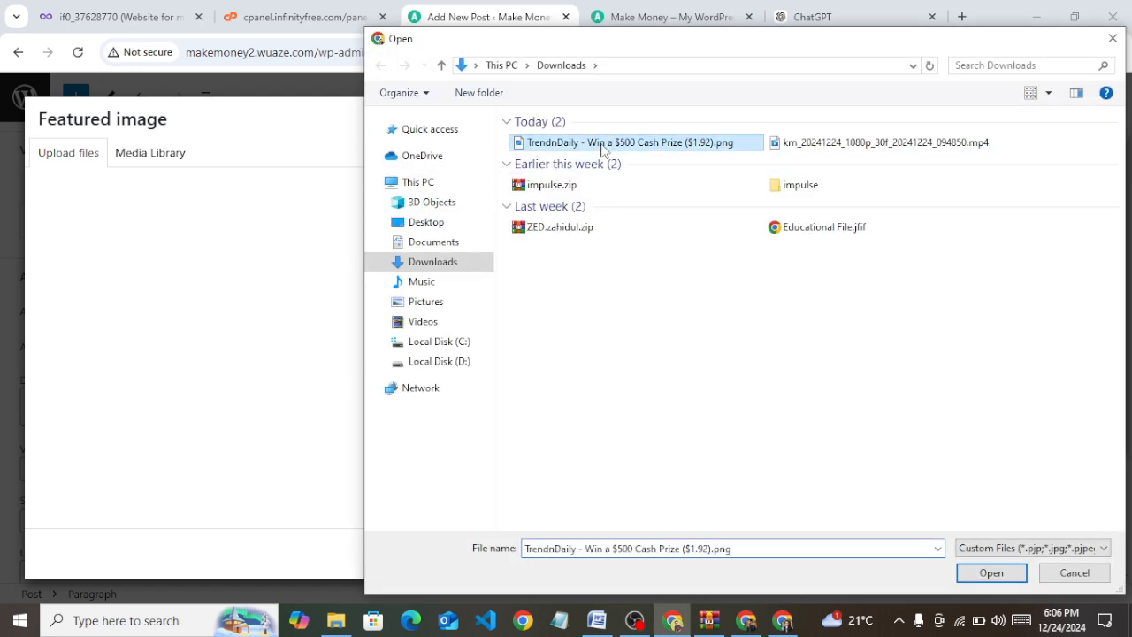
left_click(991, 575)
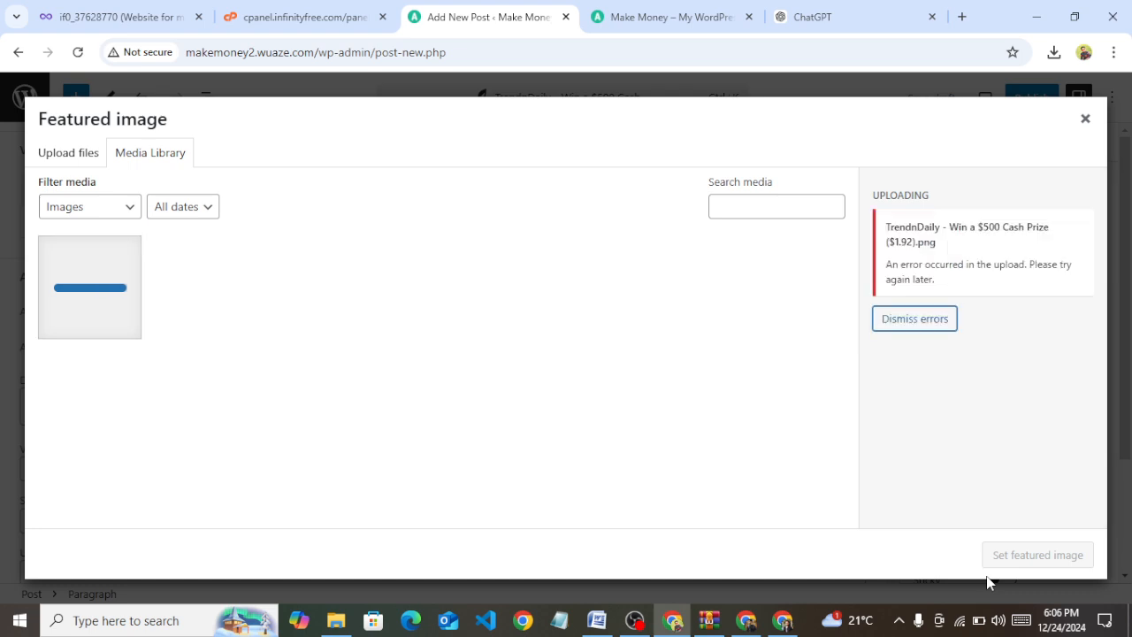
left_click(915, 320)
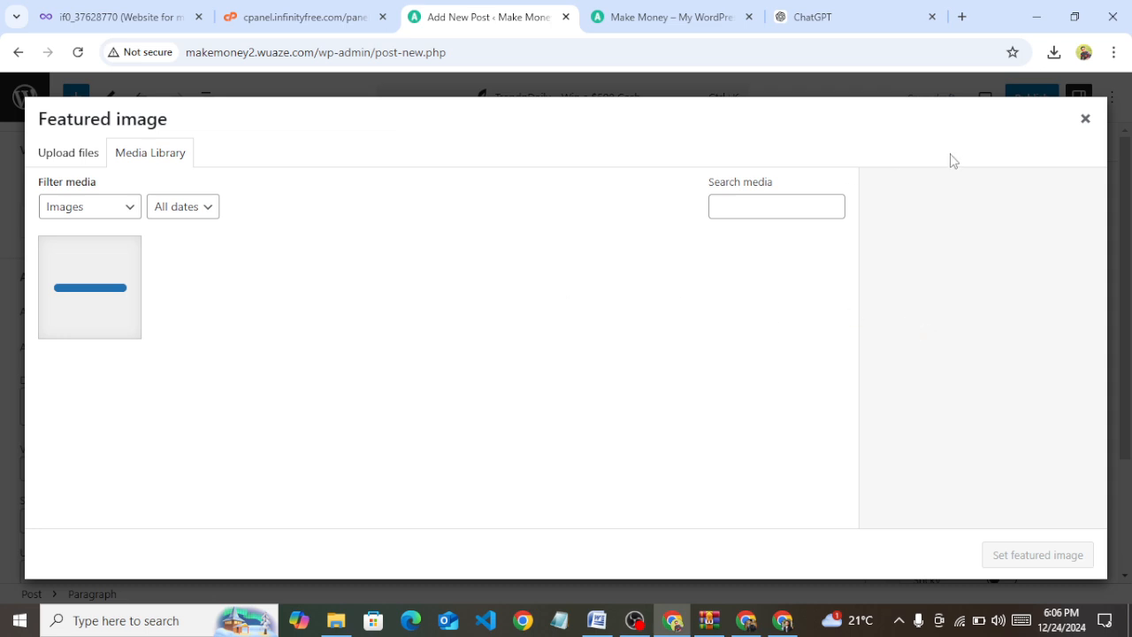
left_click(1086, 118)
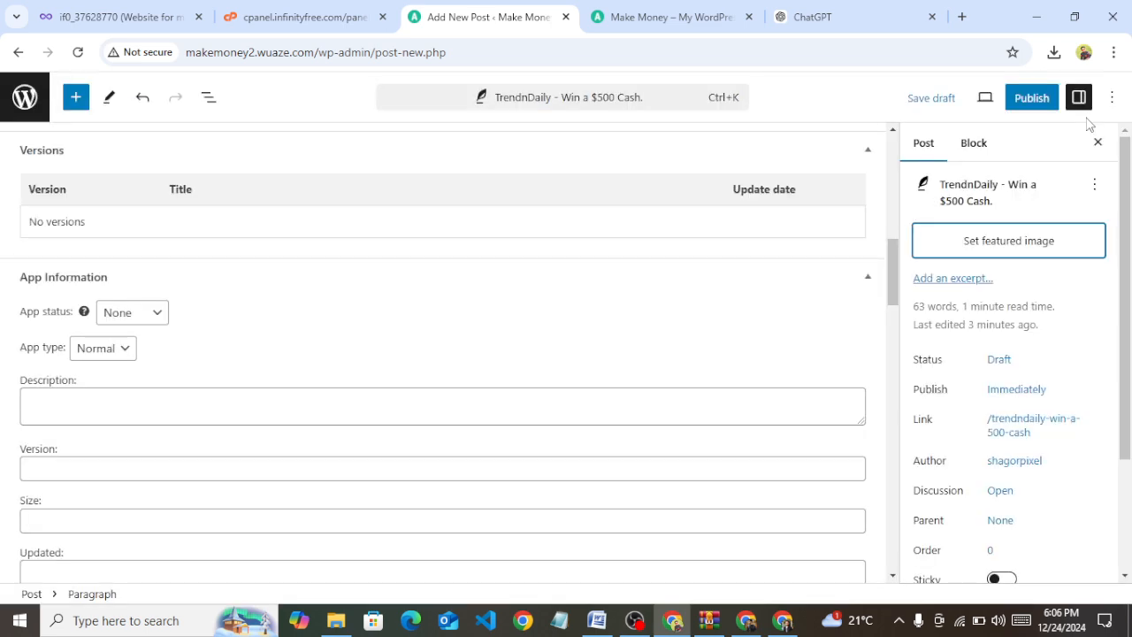
left_click(1002, 253)
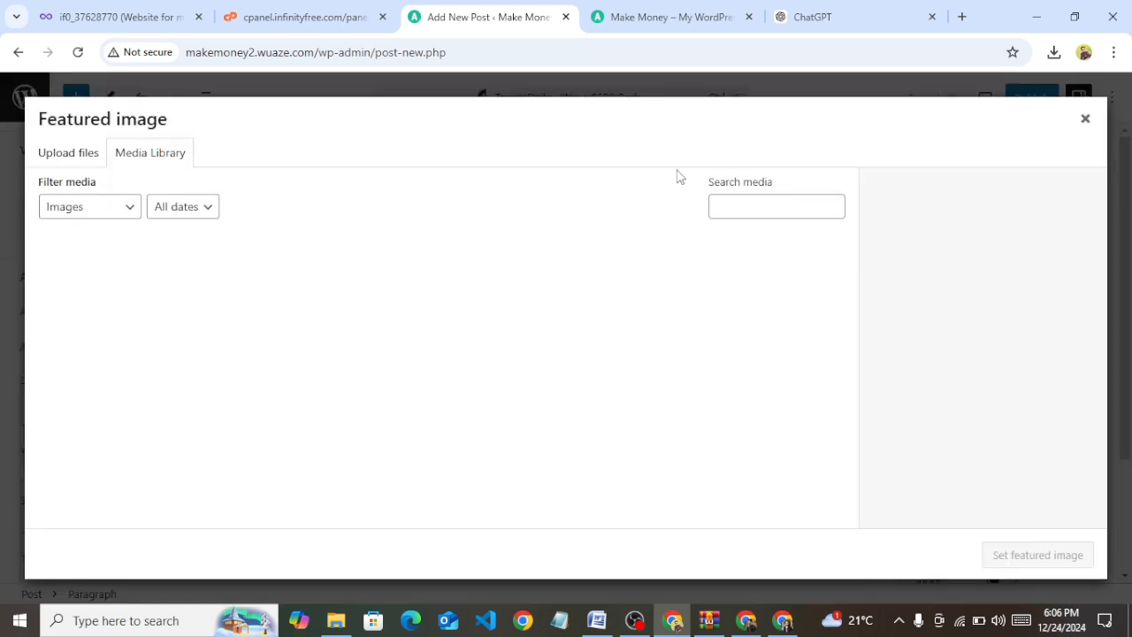
left_click(1088, 119)
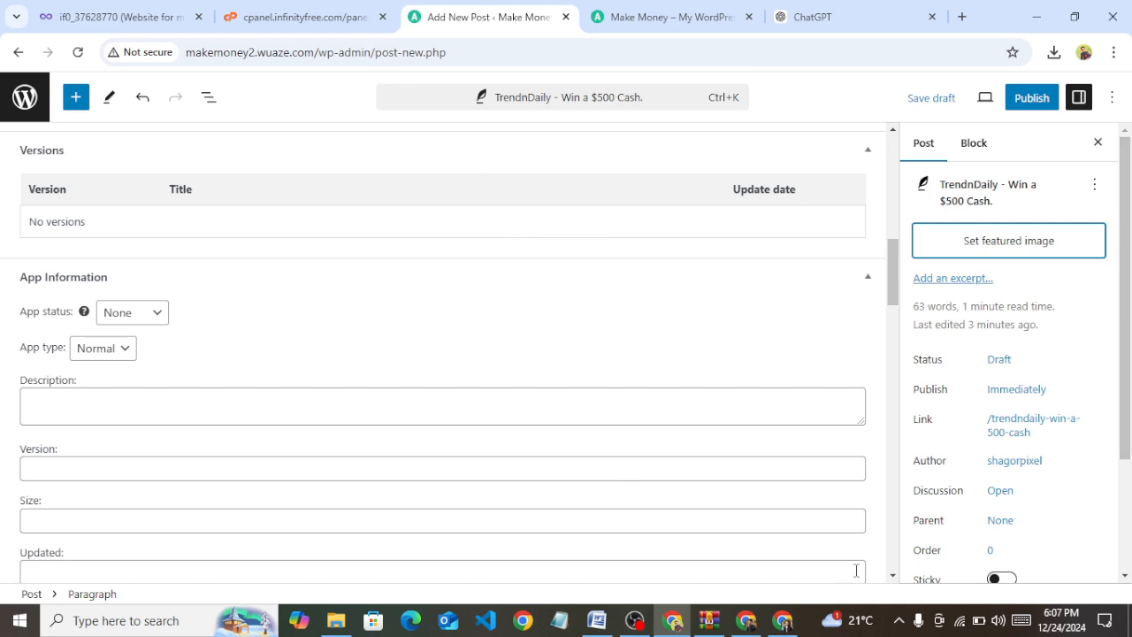
left_click(788, 626)
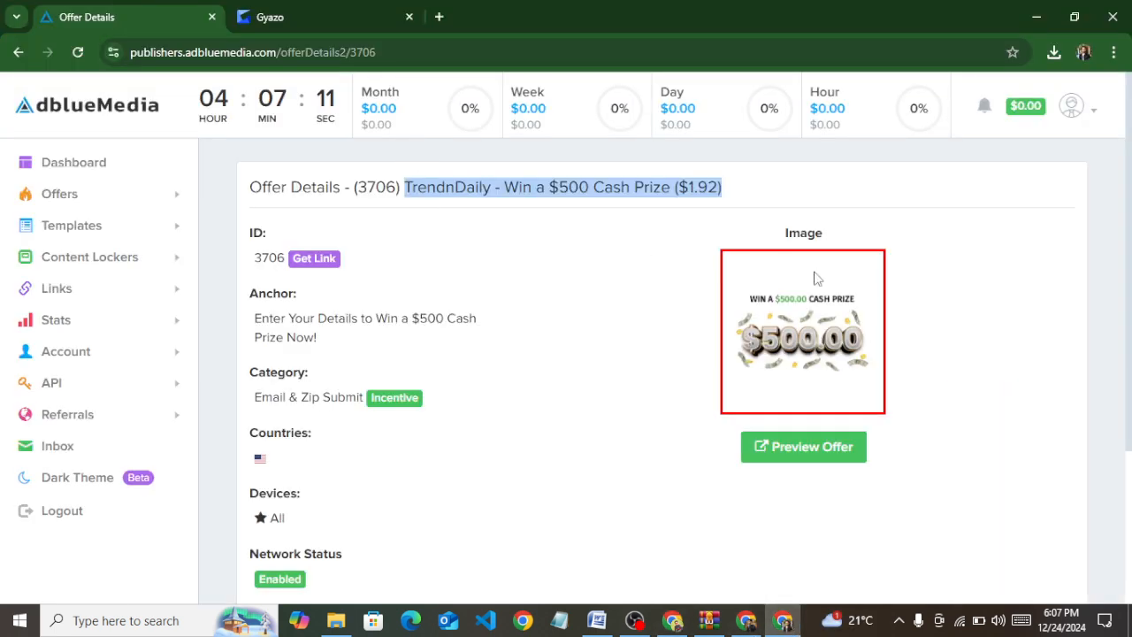
Step: Reveal the offer's tracking link and select the full URL
scroll(450, 477, "down", 3)
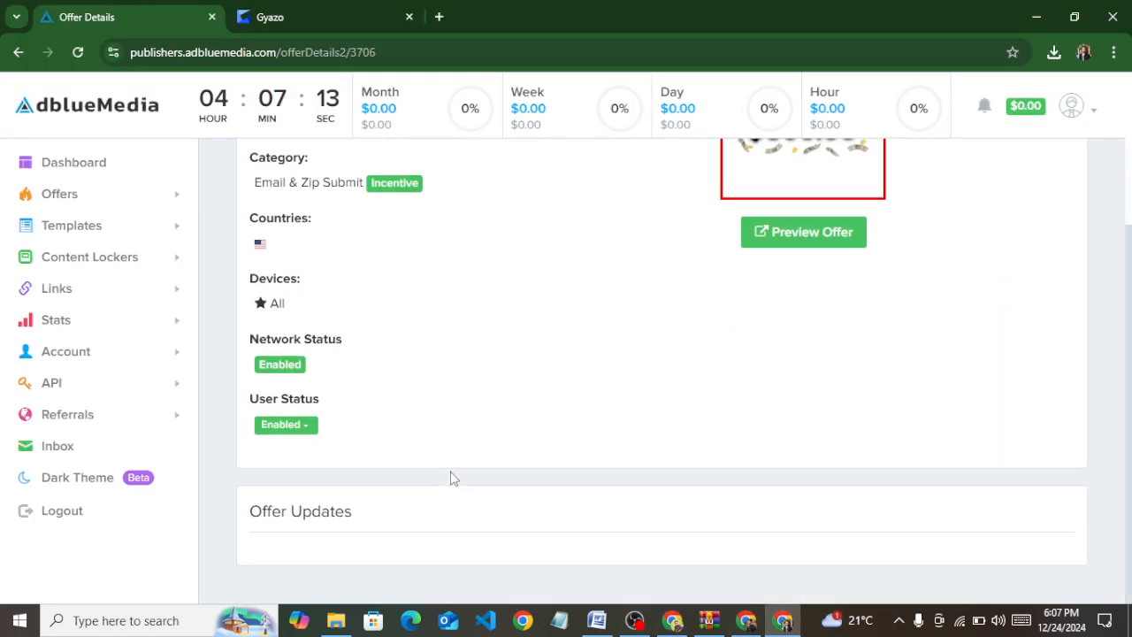
scroll(450, 478, "up", 2)
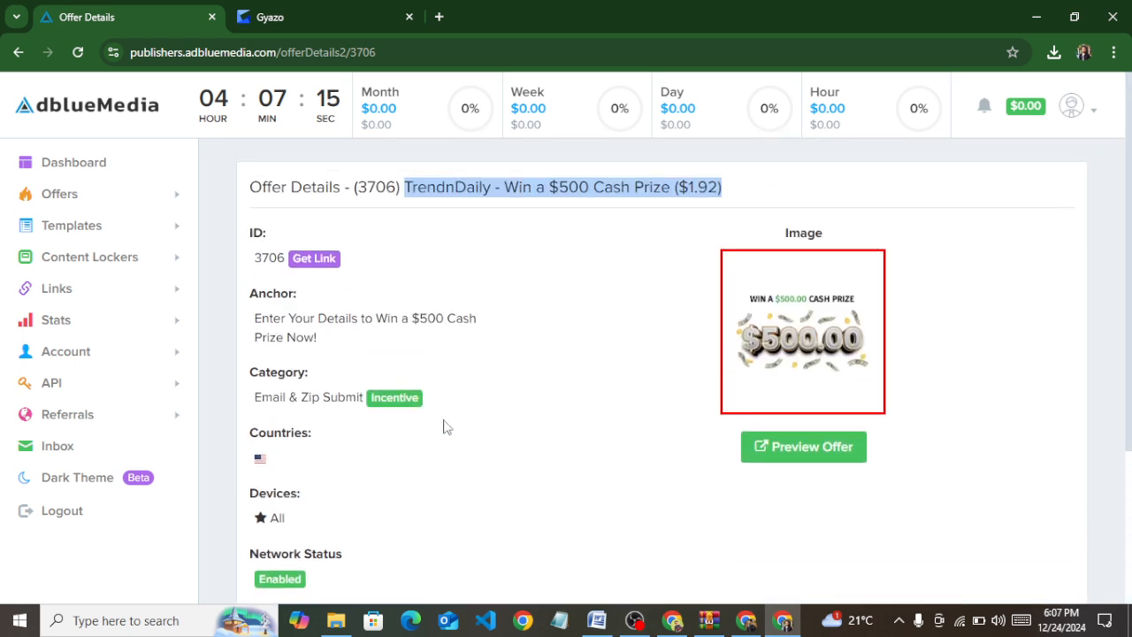
left_click(315, 263)
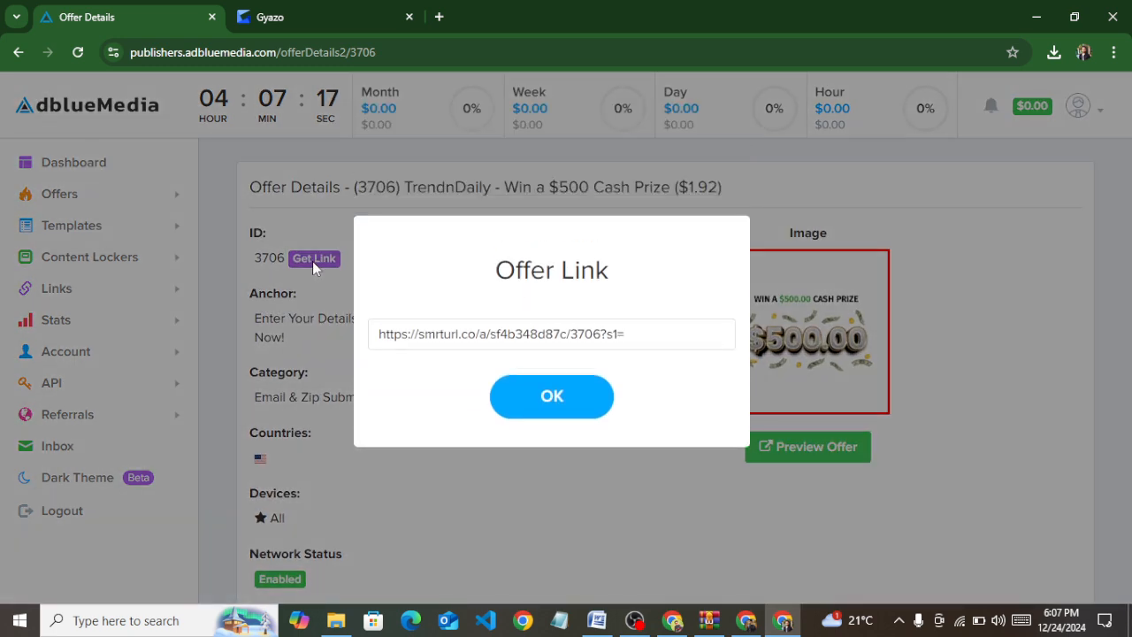
triple_click(570, 334)
key("ctrl+c")
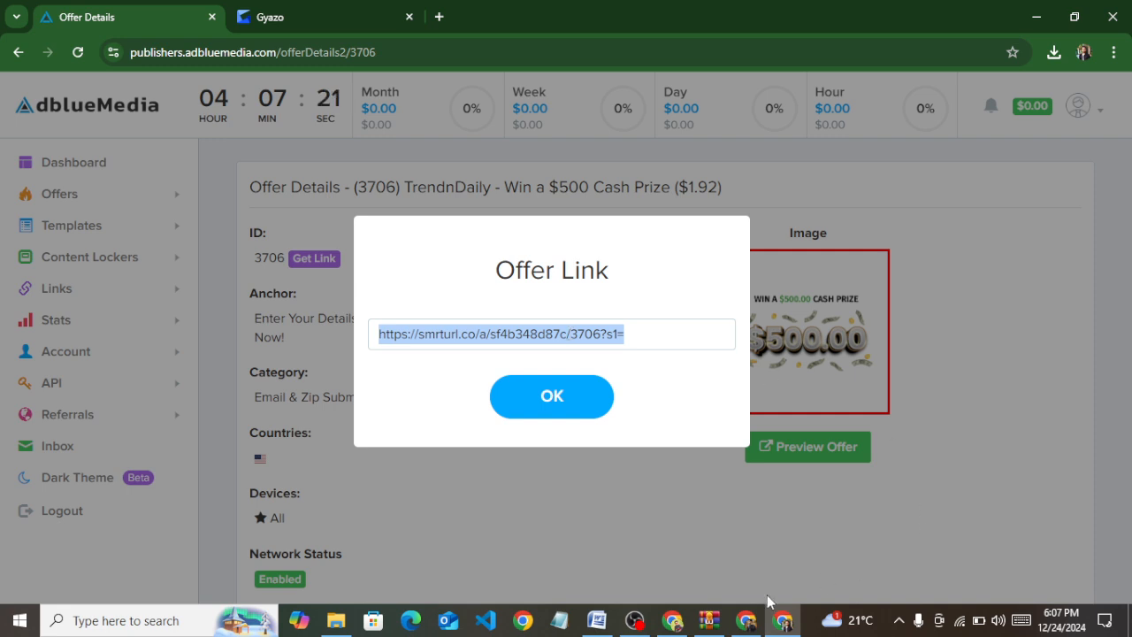
Step: Glance at the Gyazo prize screenshot, then return to the WordPress post editor
left_click(750, 621)
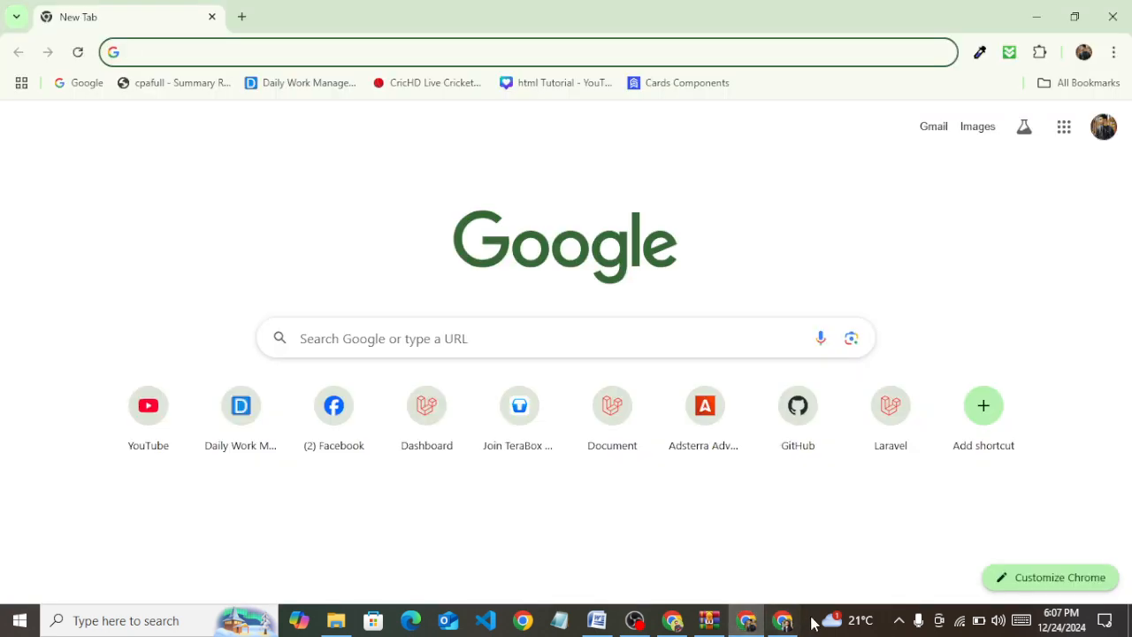
left_click(785, 624)
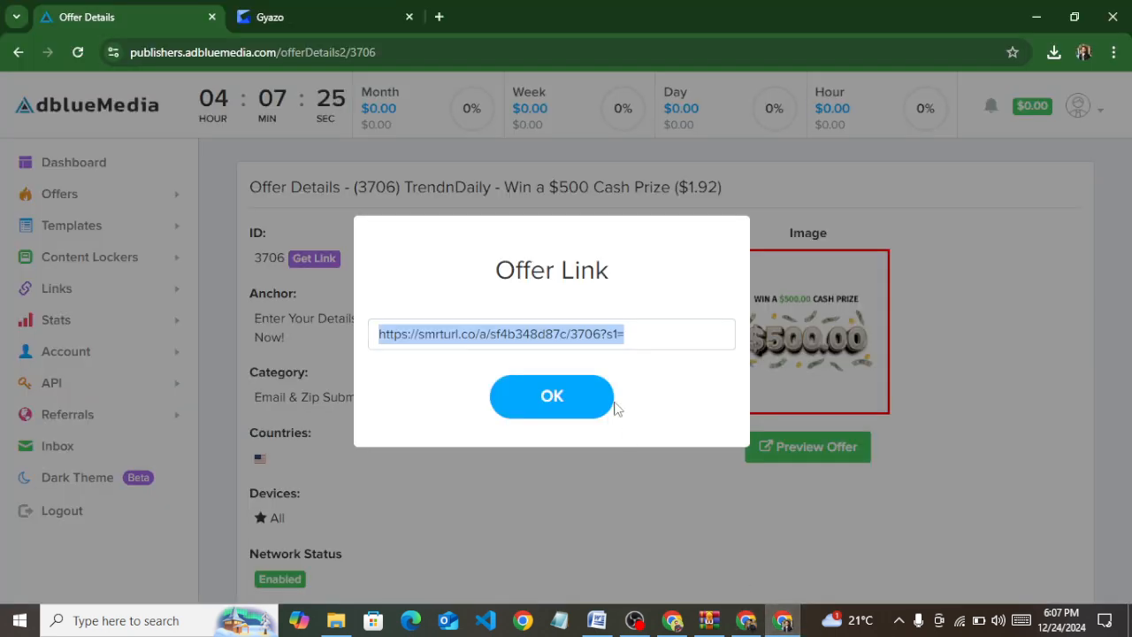
left_click(301, 9)
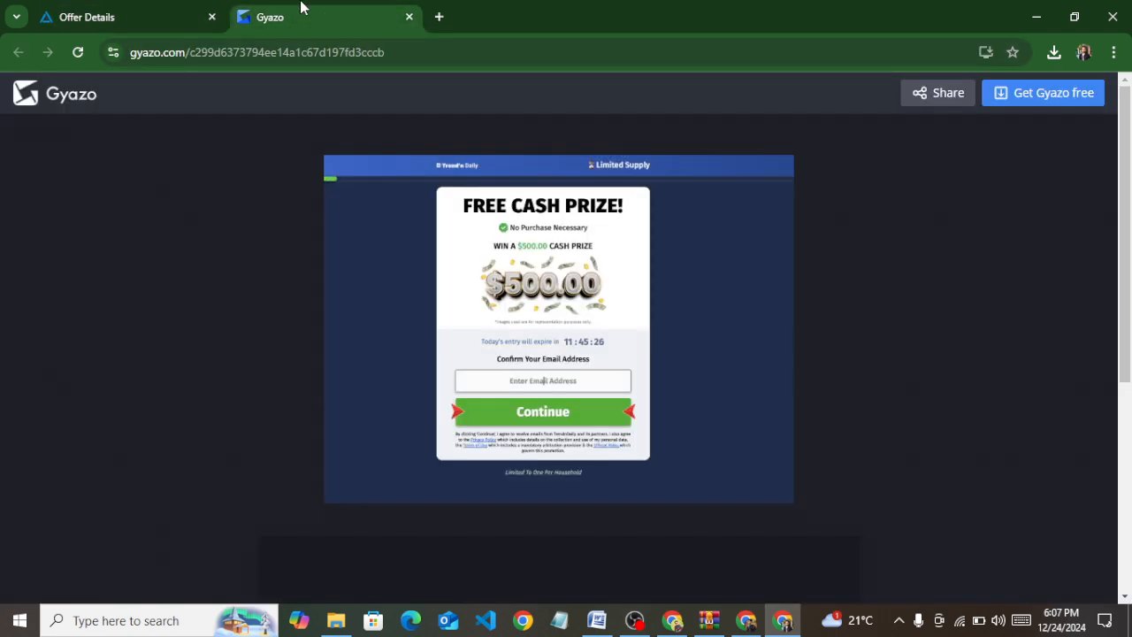
left_click(736, 630)
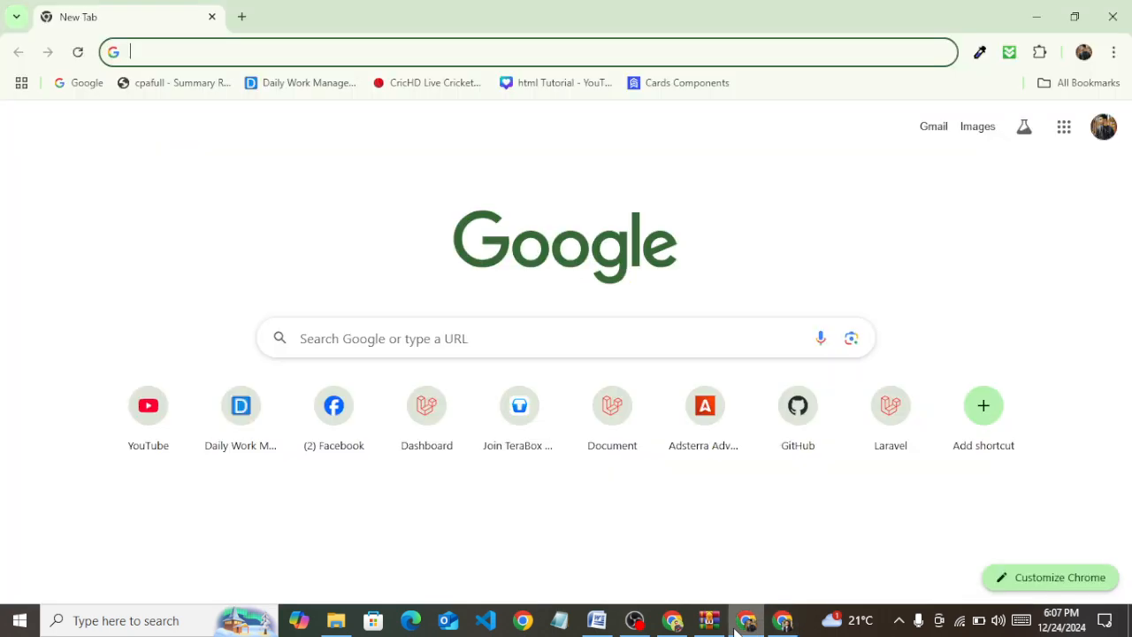
left_click(673, 620)
scroll(336, 342, "down", 1)
Step: Choose ZIP and paste the offer URL as the first download link, labelled 'Claim Now'
scroll(336, 343, "down", 10)
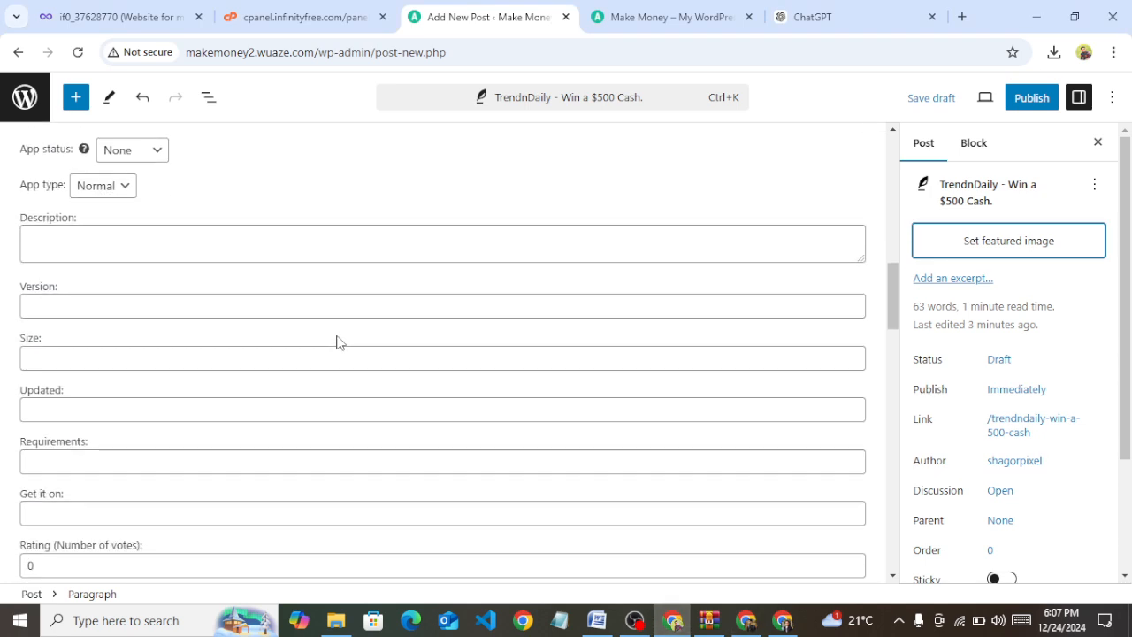
scroll(336, 342, "down", 3)
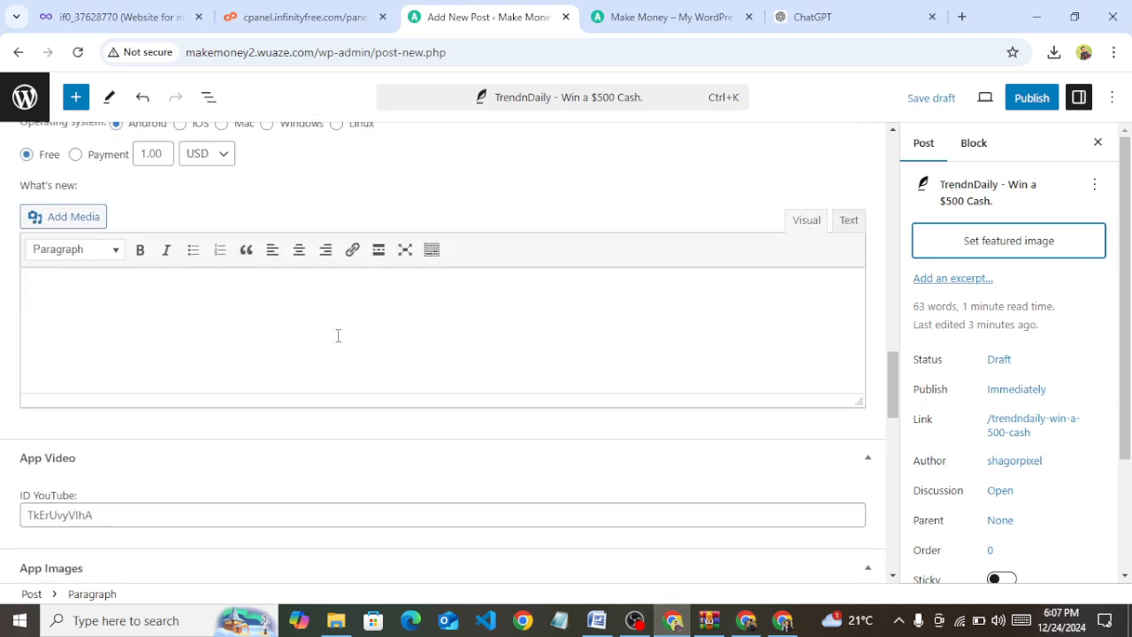
scroll(336, 342, "down", 15)
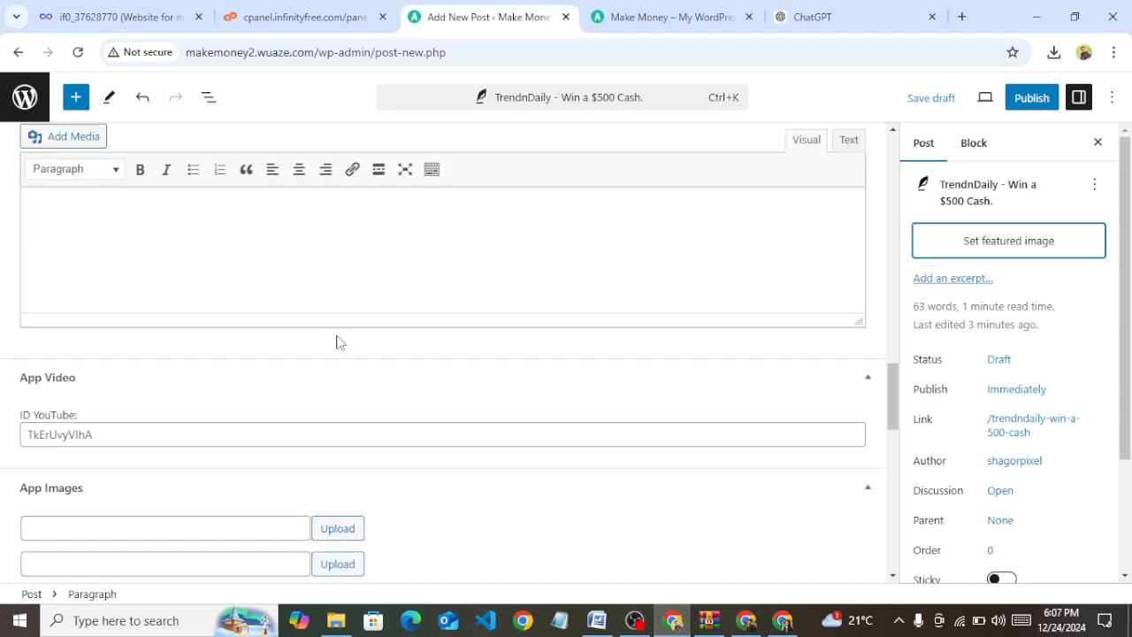
scroll(337, 342, "down", 2)
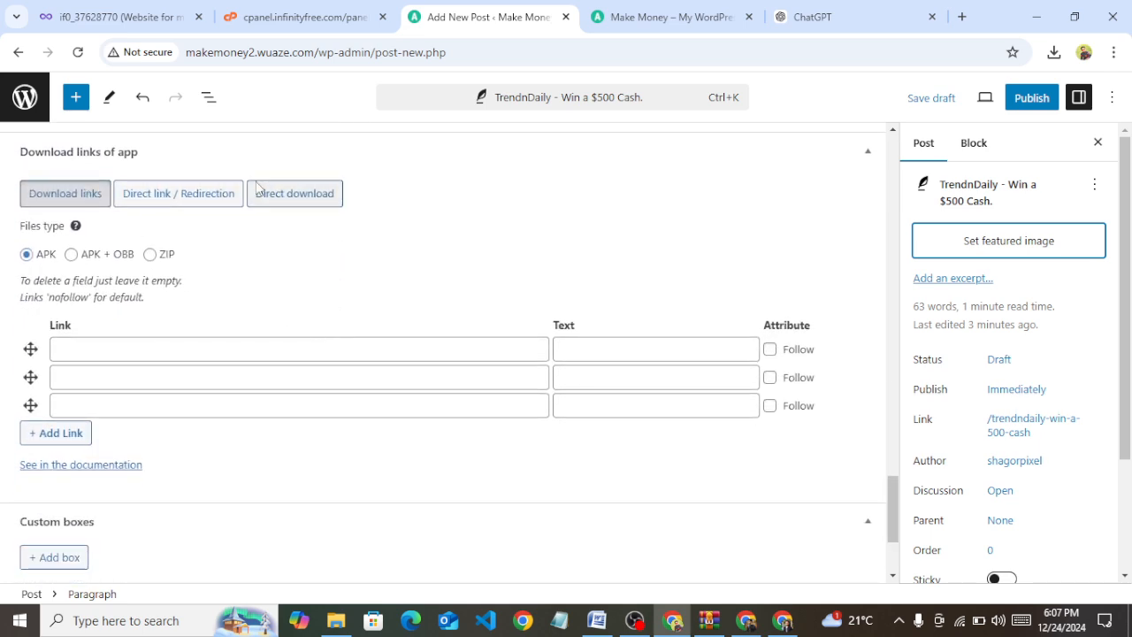
left_click(150, 255)
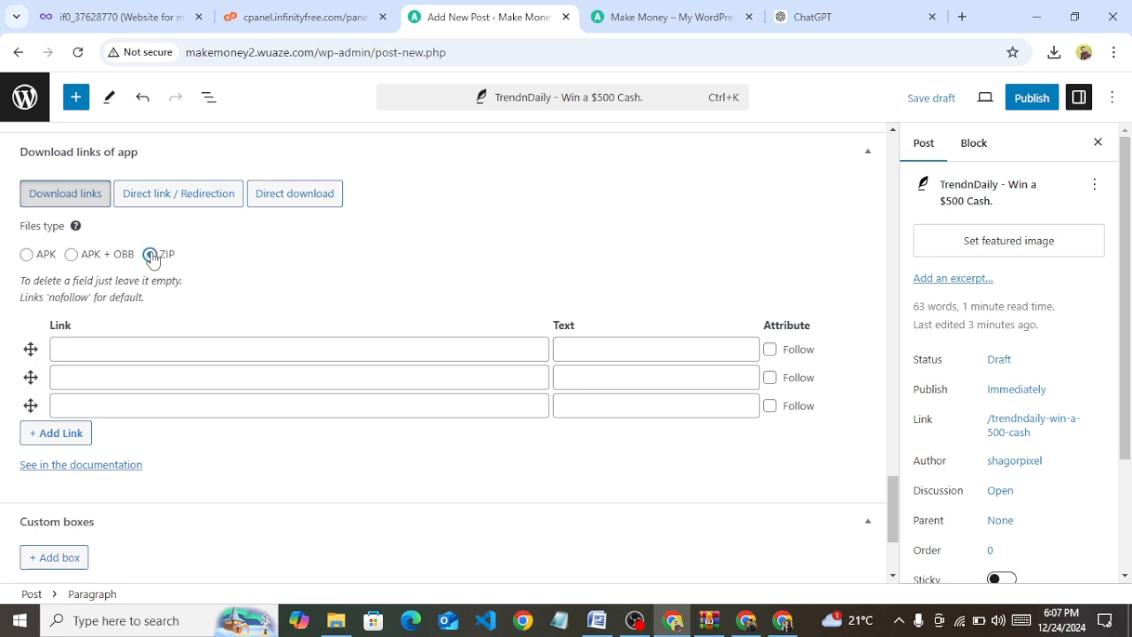
left_click(165, 343)
key("ctrl+v")
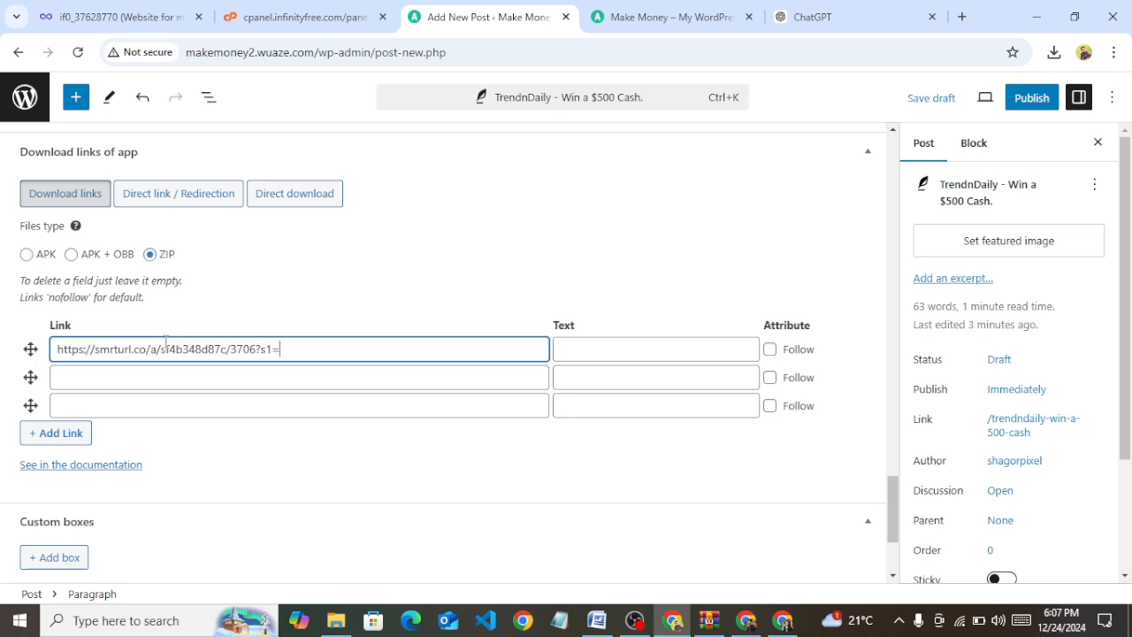
left_click(593, 357)
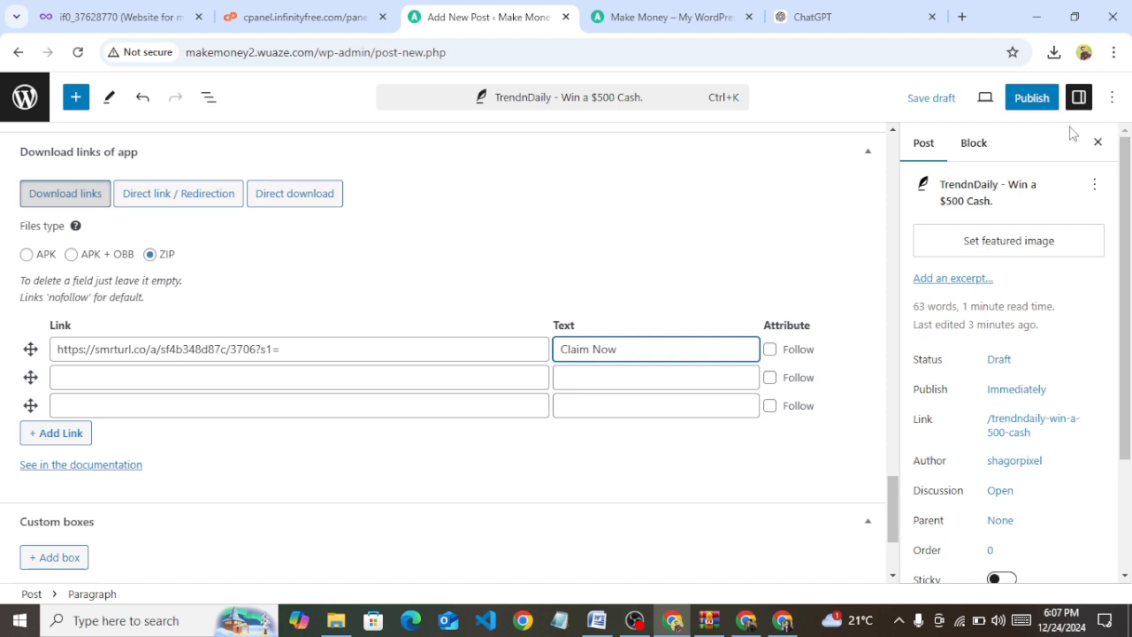
scroll(706, 288, "up", 15)
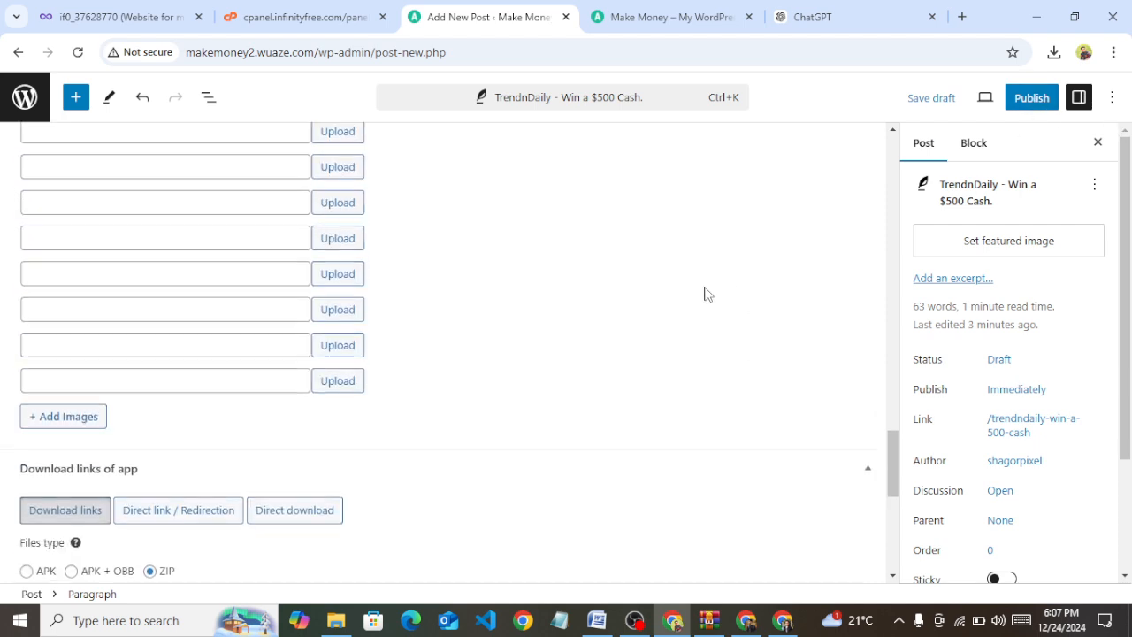
scroll(706, 287, "up", 4)
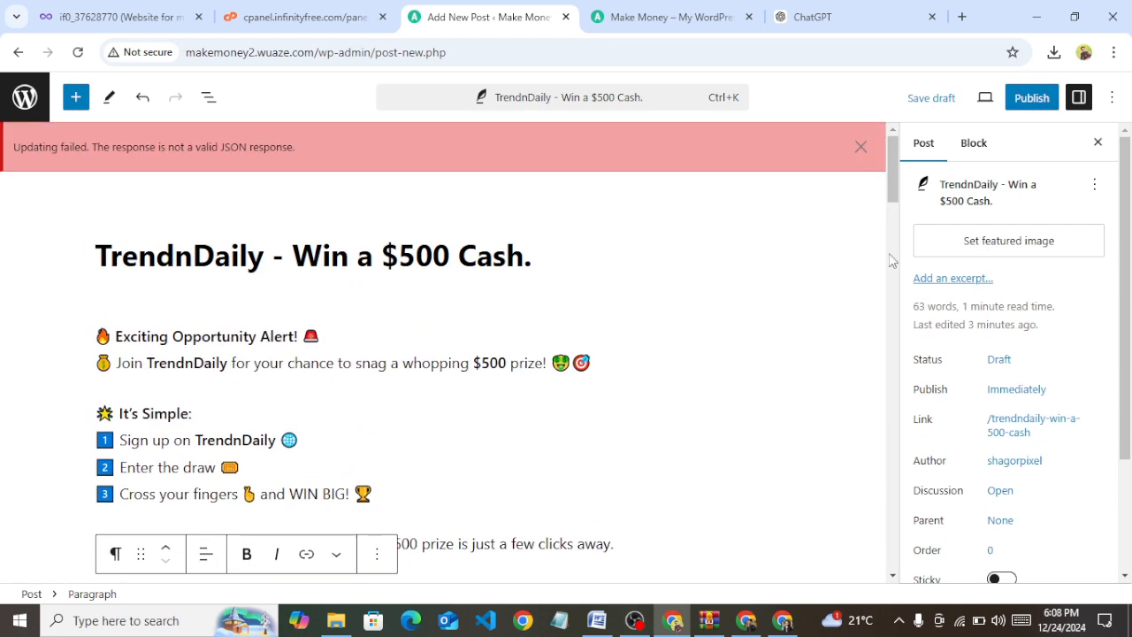
Step: Try uploading the TrendnDaily cash prize PNG as the featured image, then view the Make Money site
left_click(860, 147)
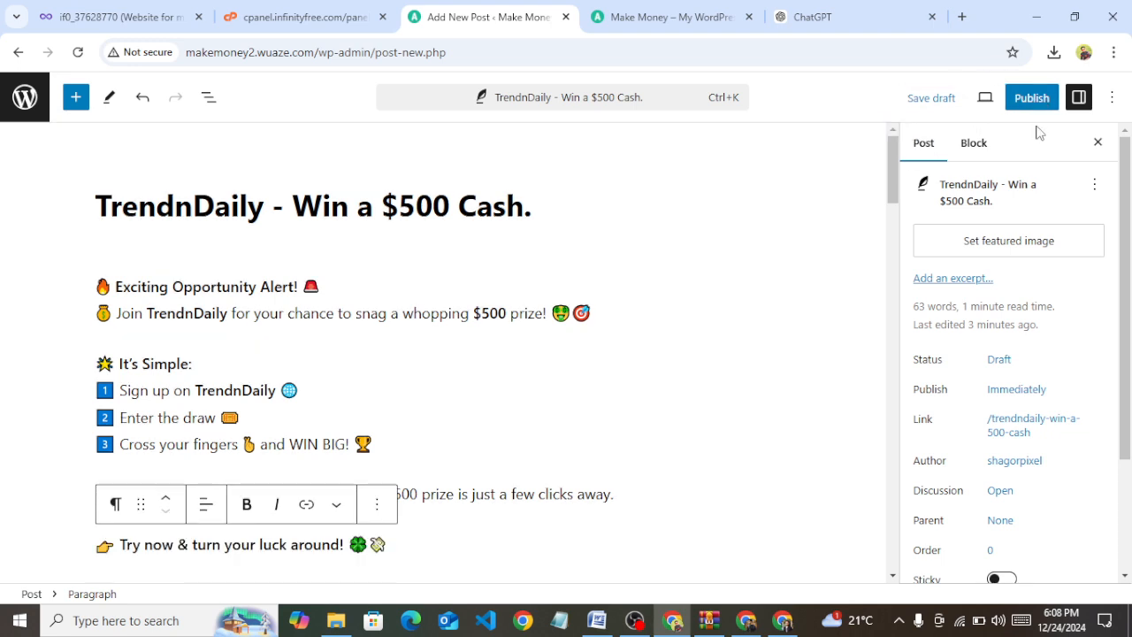
left_click(984, 244)
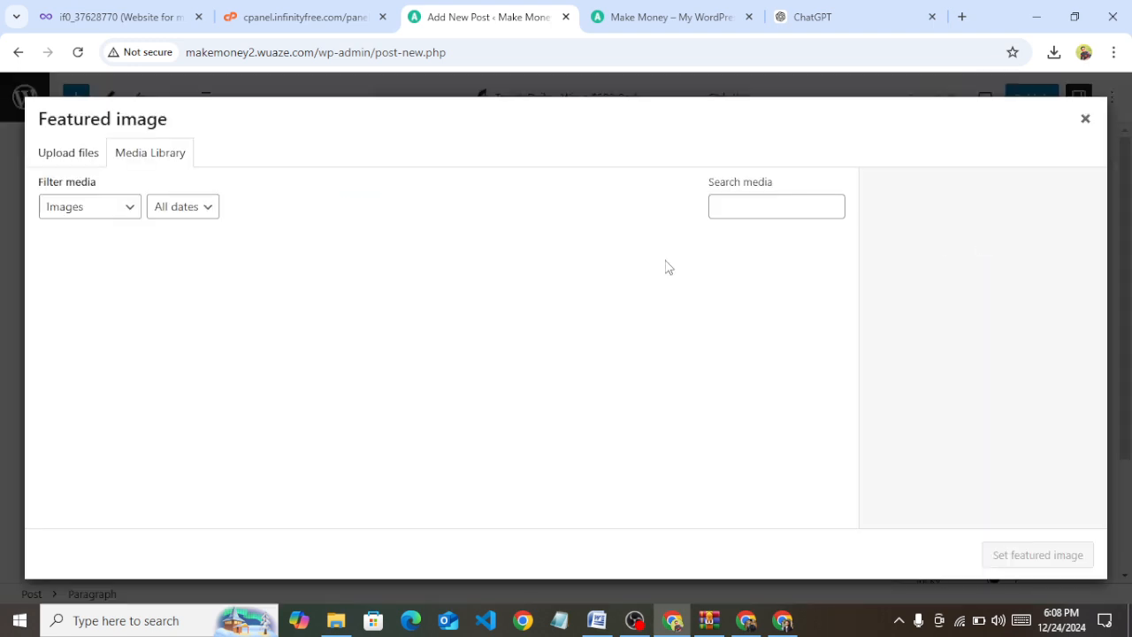
left_click(76, 161)
left_click(568, 381)
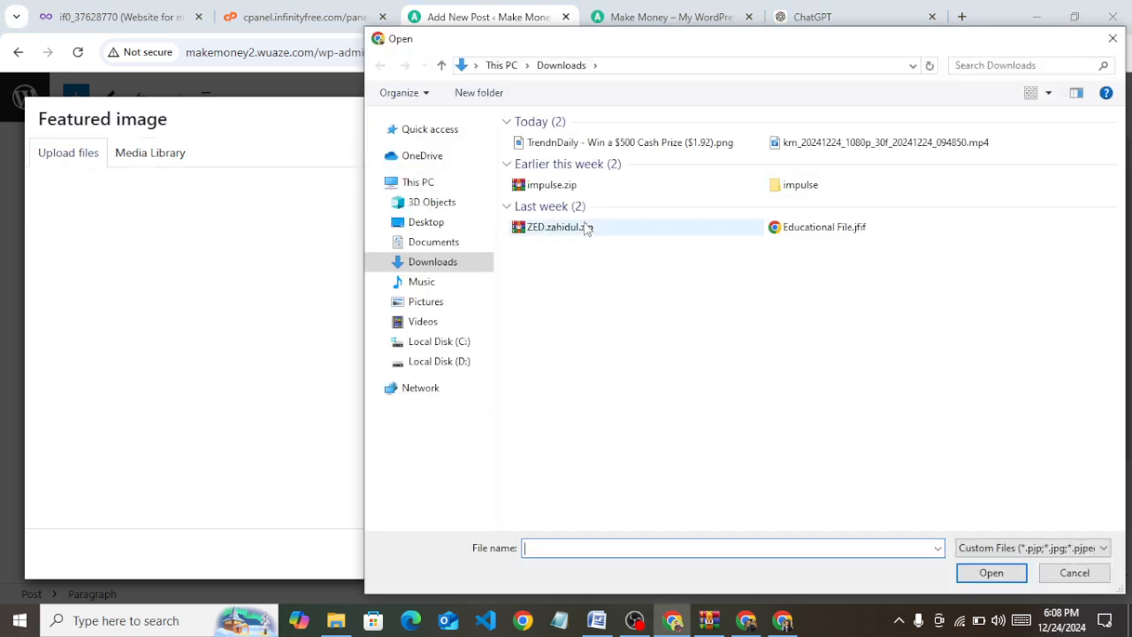
left_click(621, 141)
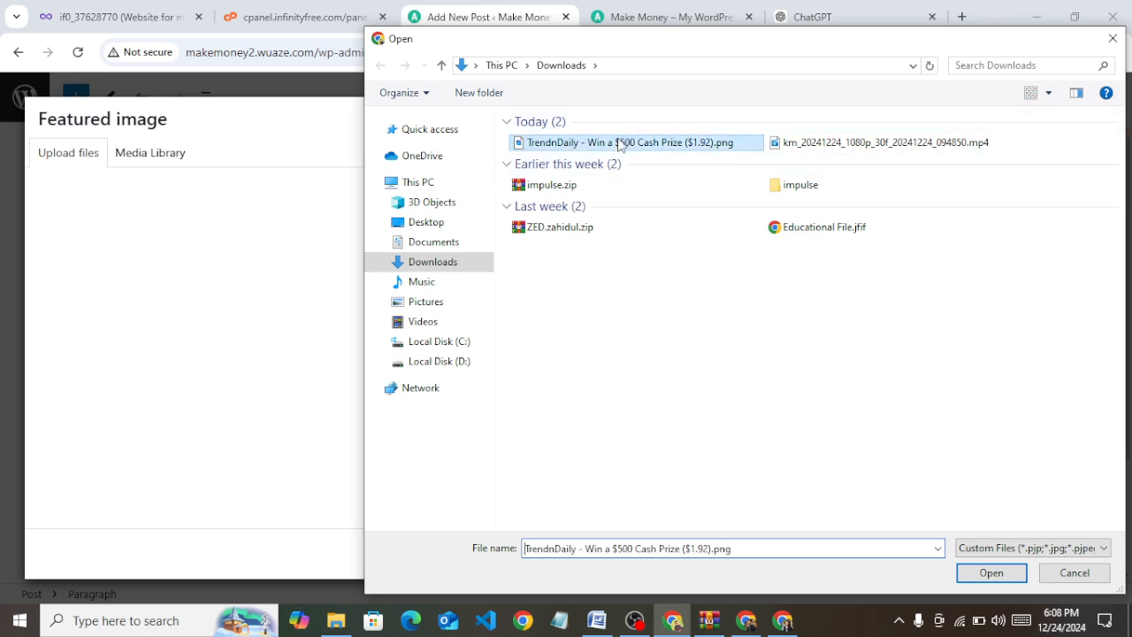
left_click(975, 570)
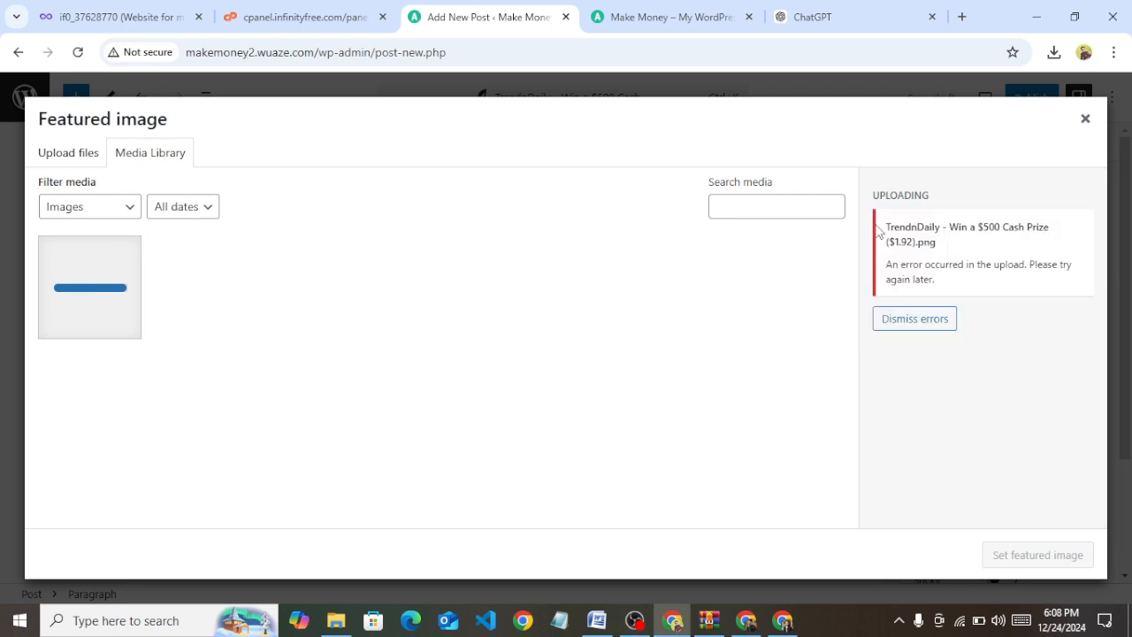
left_click(734, 7)
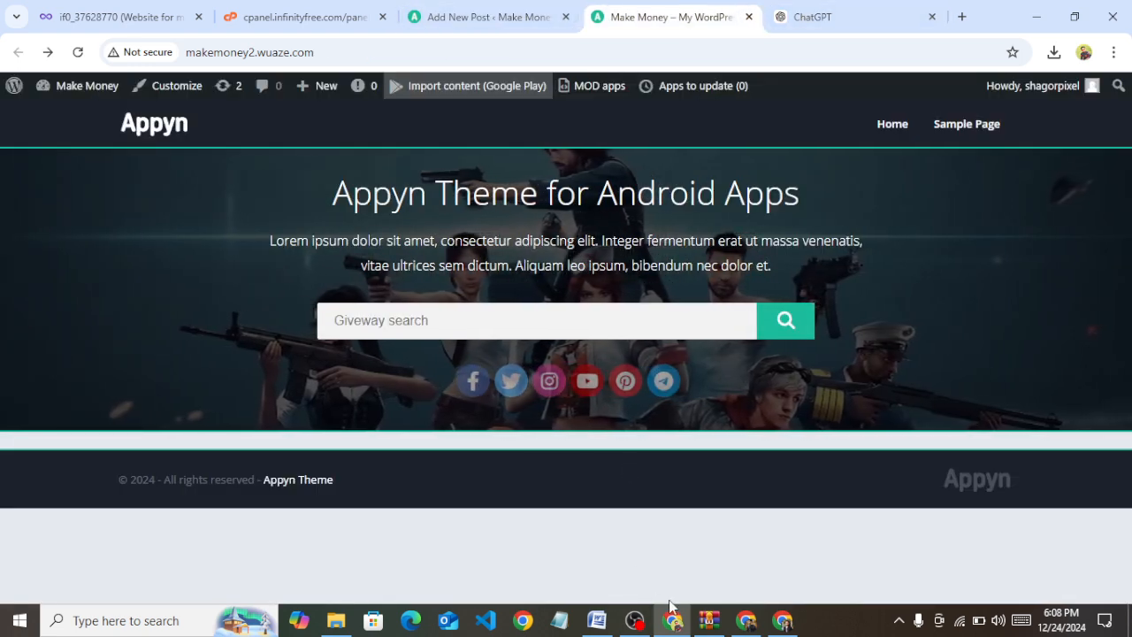
Step: Bring up the AdBlueMedia offer details page and close its Offer Link popup
left_click(767, 623)
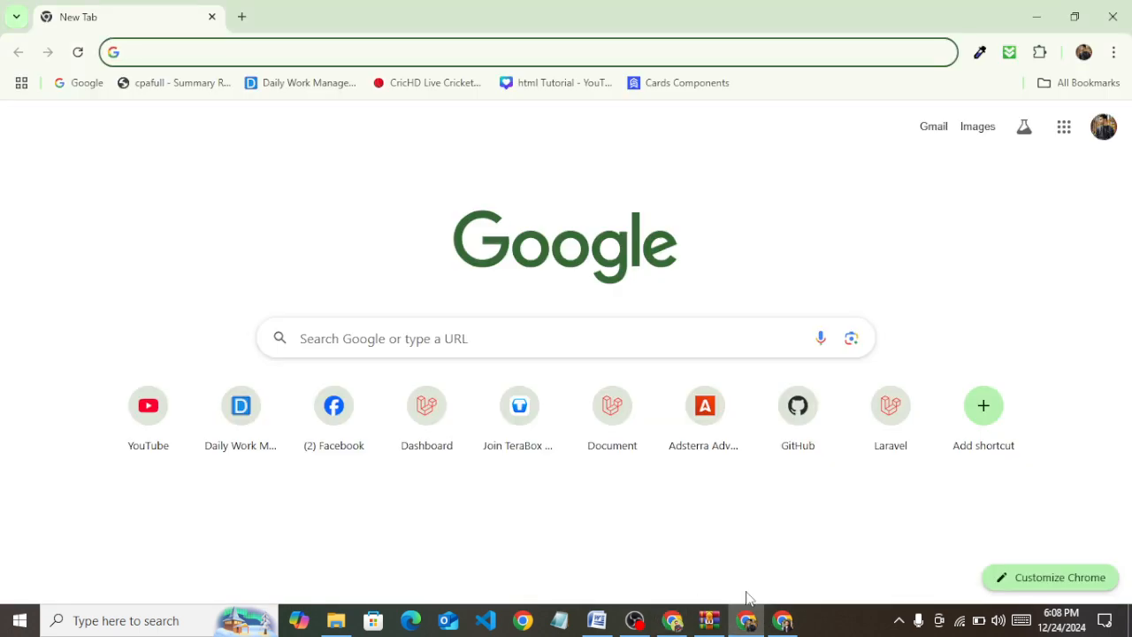
left_click(784, 621)
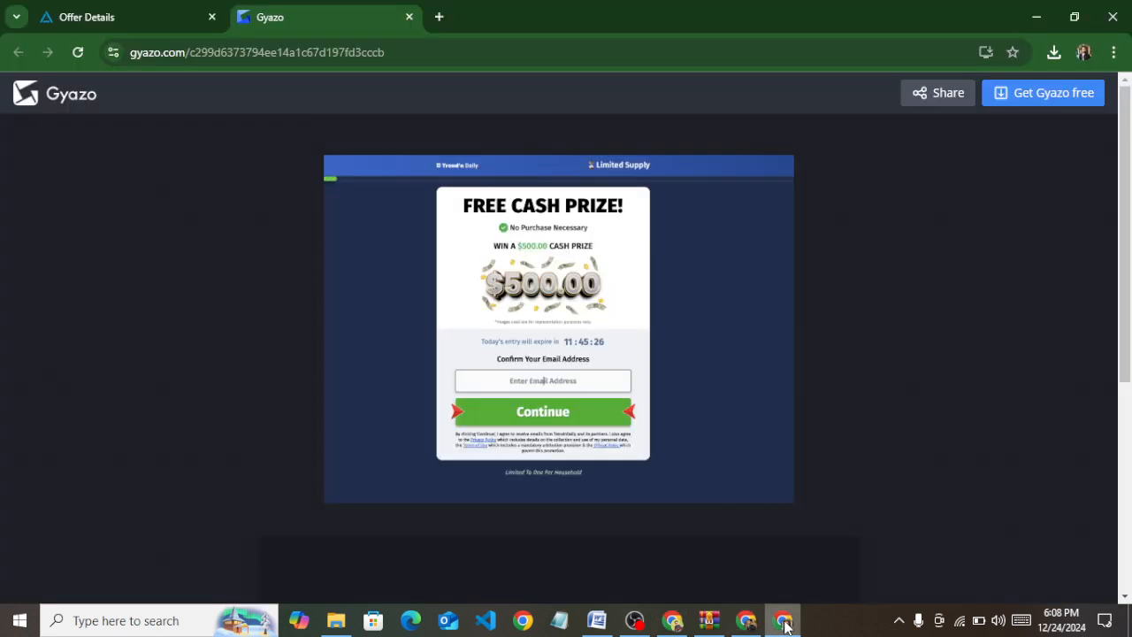
left_click(40, 9)
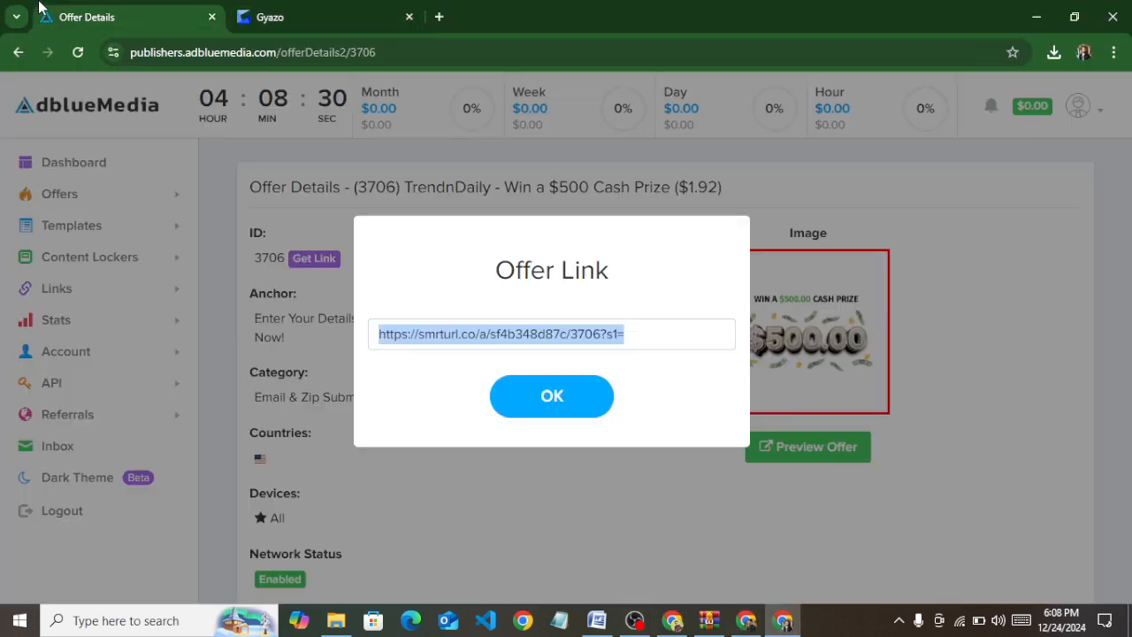
left_click(991, 312)
left_click(581, 398)
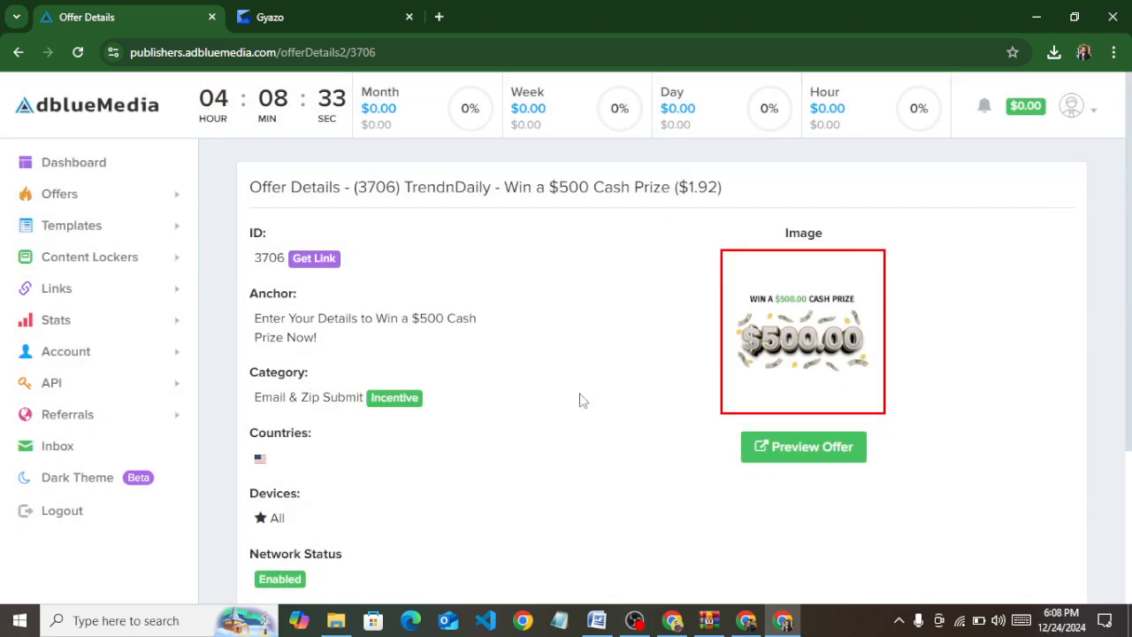
Step: Save the $500 cash offer image to Downloads as a PNG, then return to the WordPress window
right_click(797, 300)
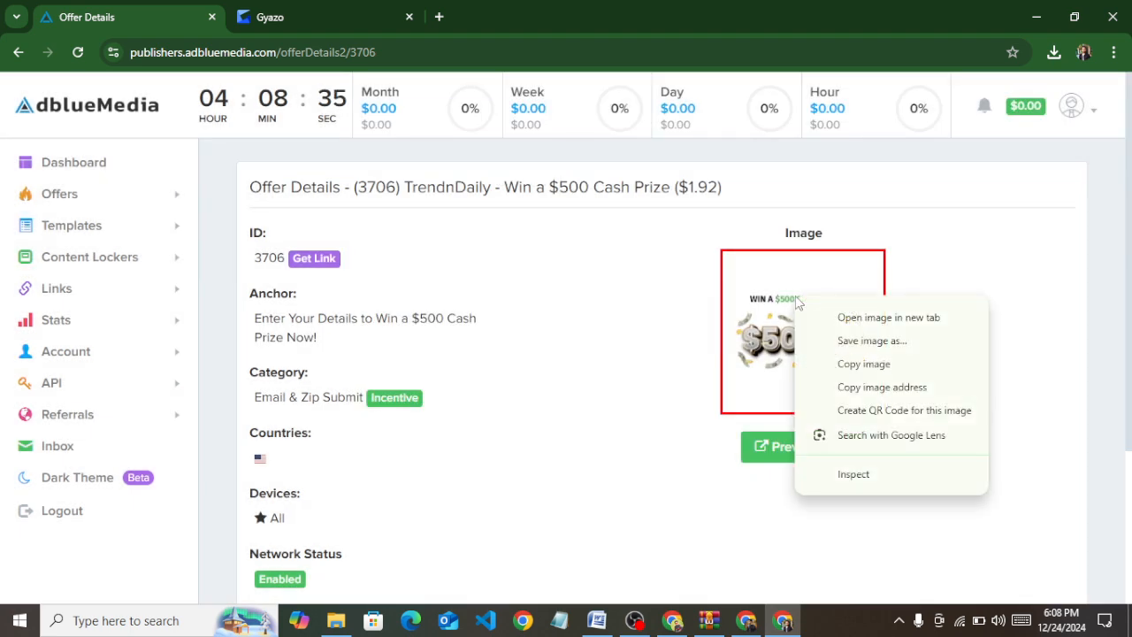
left_click(896, 349)
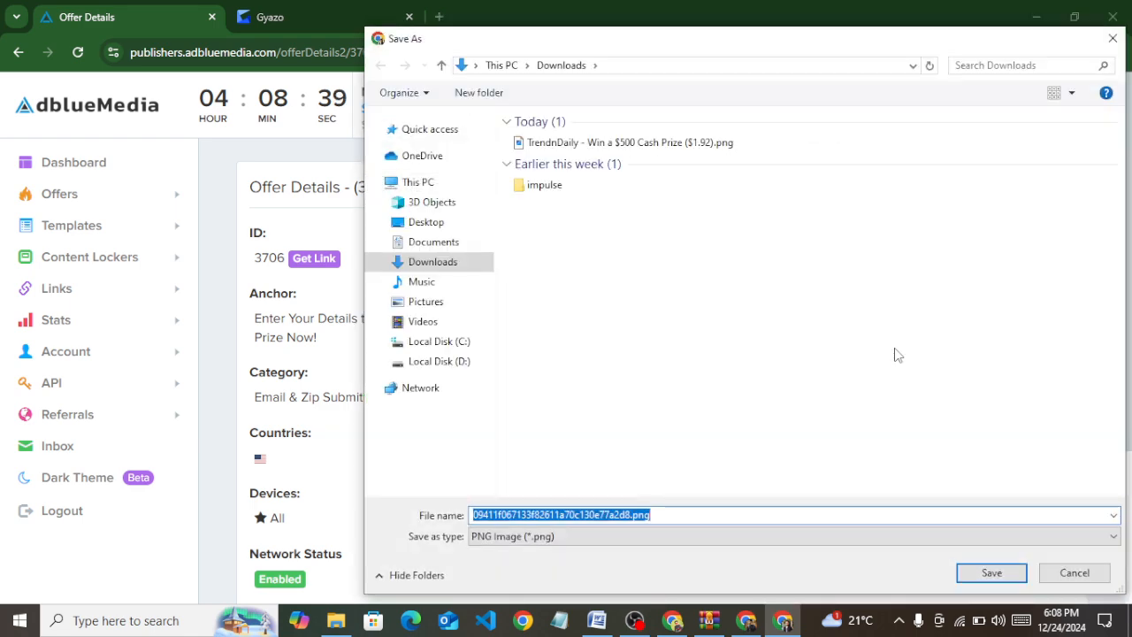
left_click(989, 571)
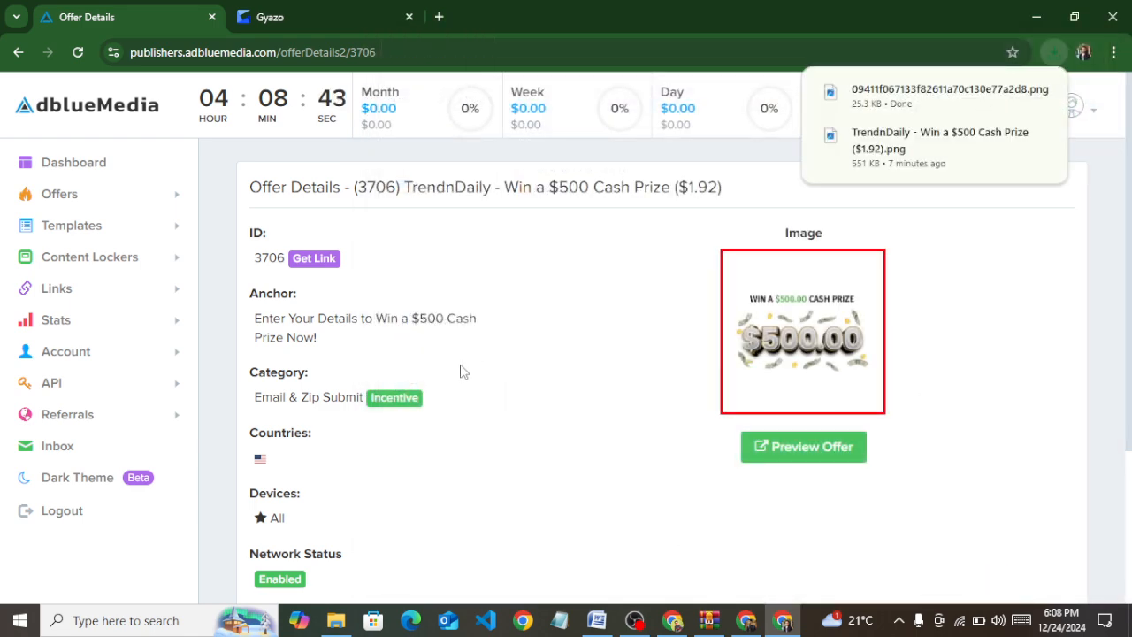
left_click(345, 11)
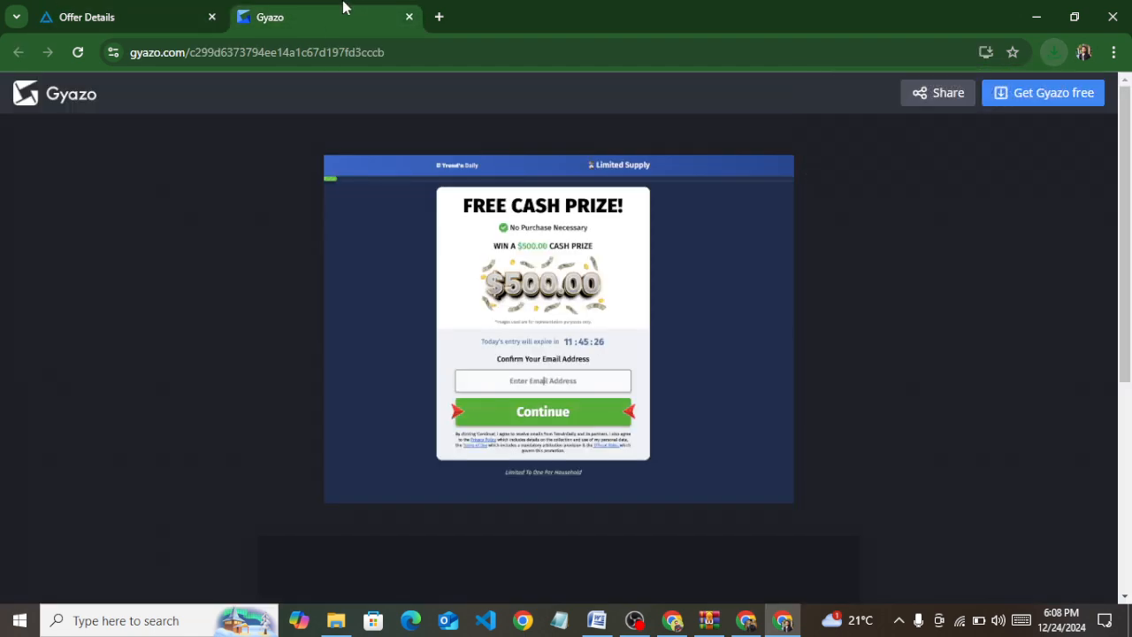
left_click(738, 632)
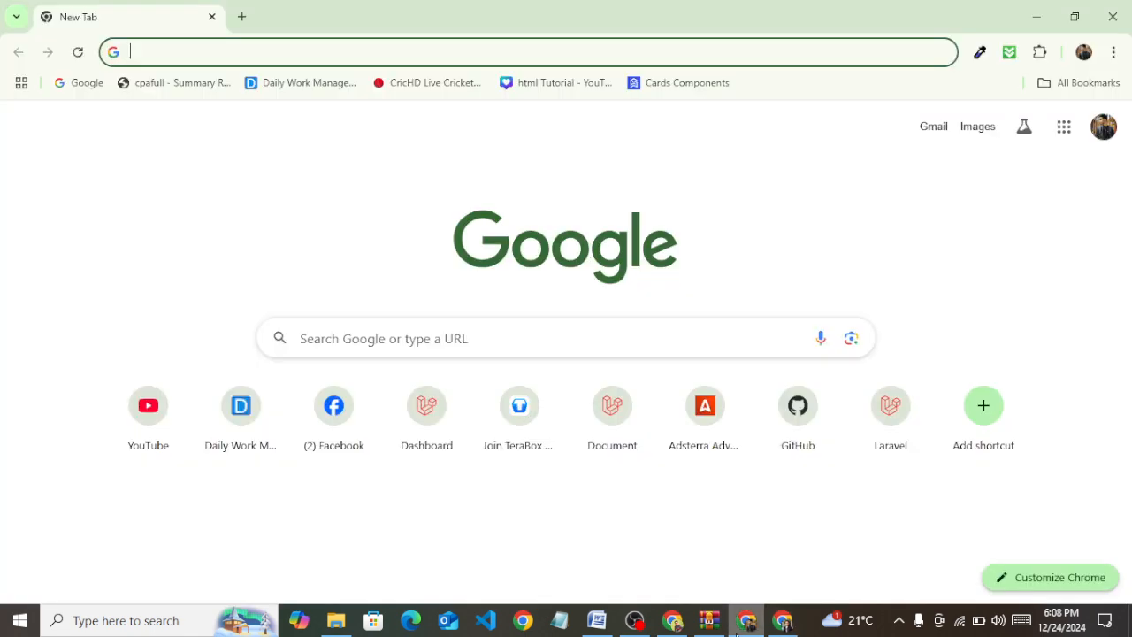
left_click(735, 630)
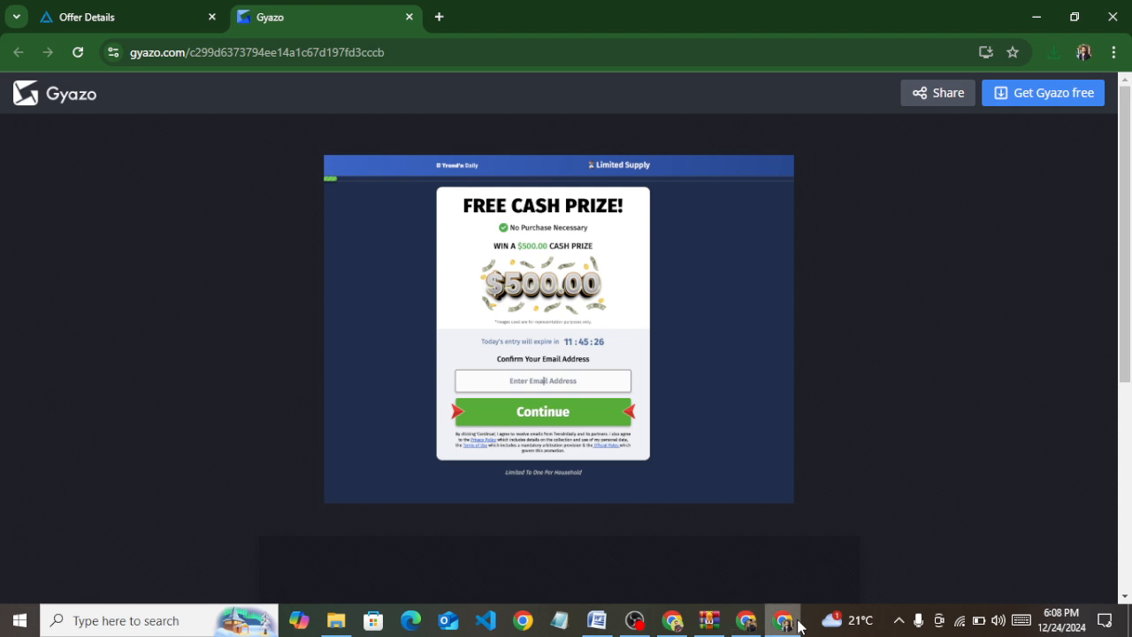
left_click(678, 626)
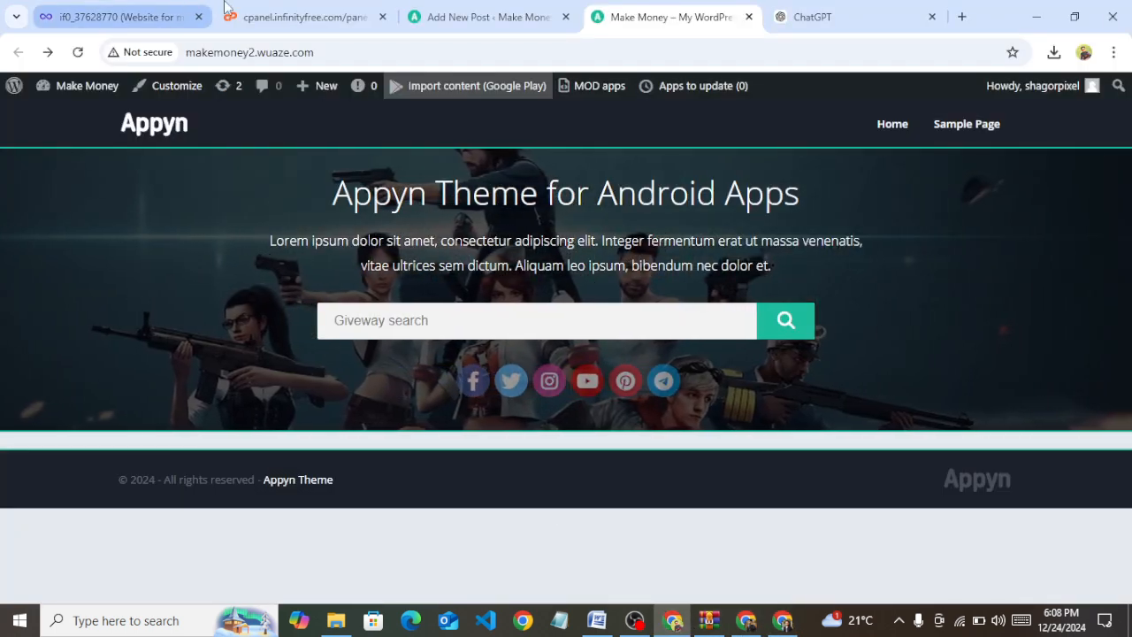
Step: Upload the downloaded 09411f067133f82611a70c130e77a2d8.png as the featured image; the upload errors
left_click(452, 16)
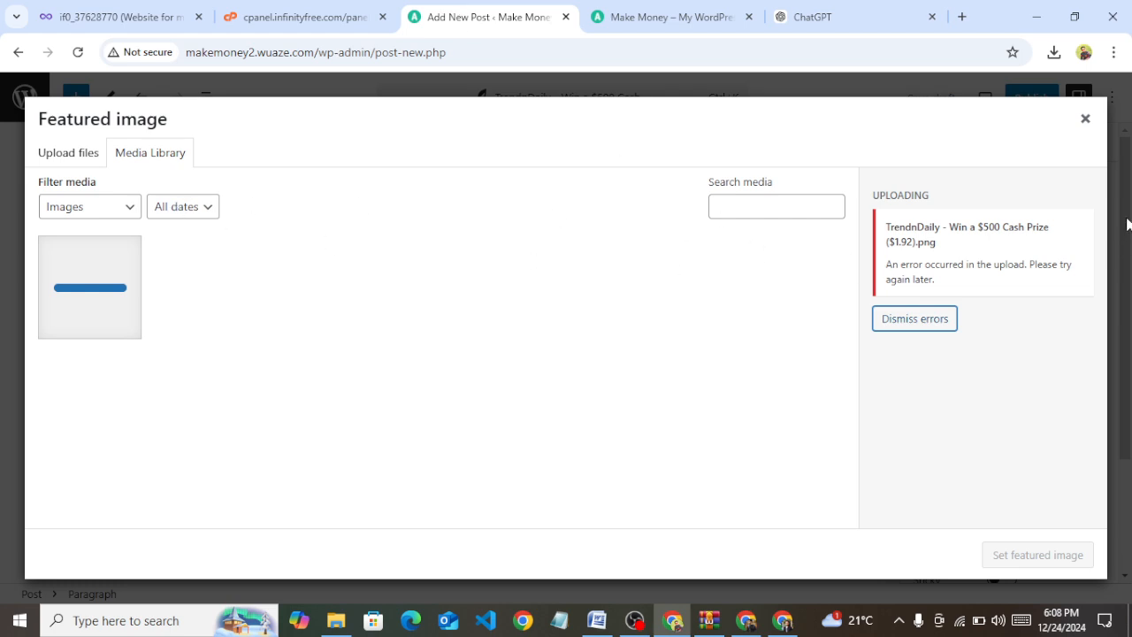
left_click(1085, 118)
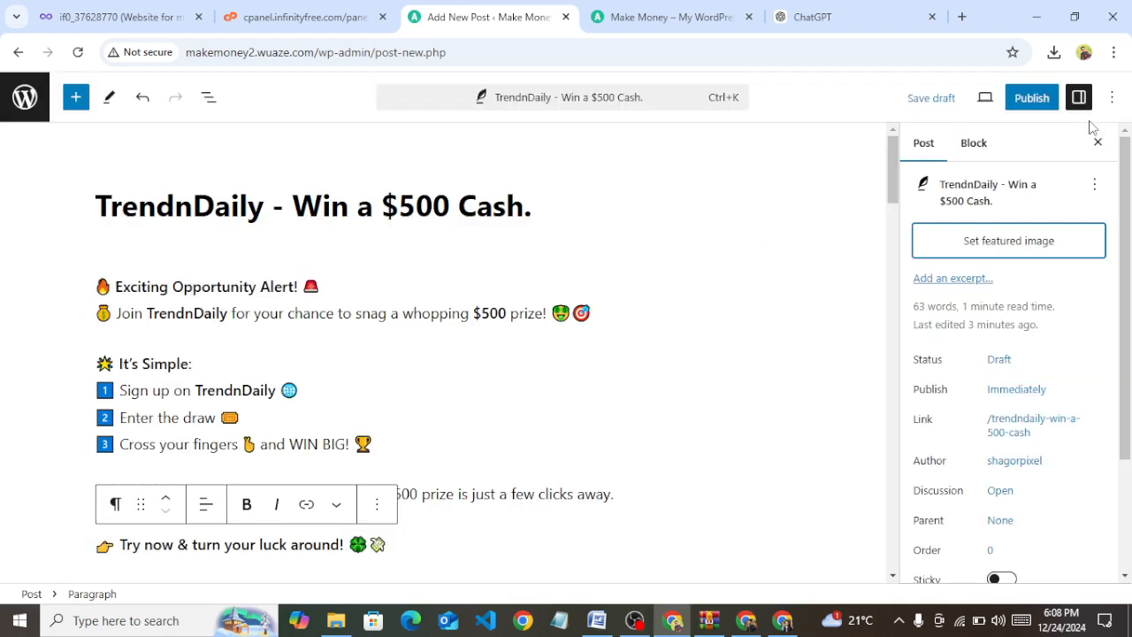
left_click(1034, 241)
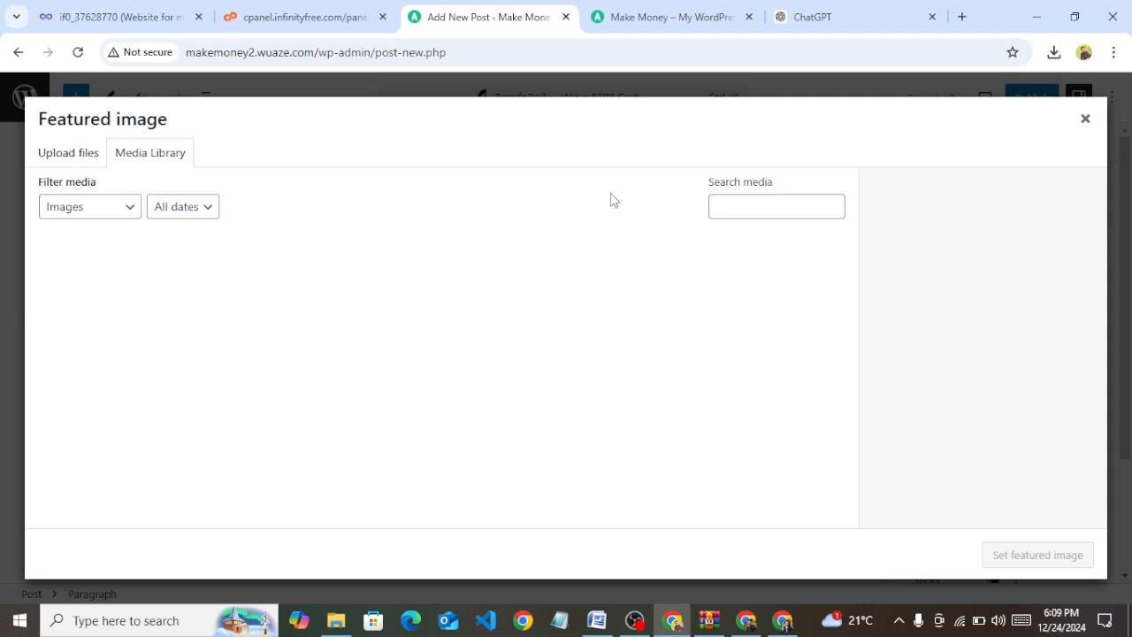
left_click(73, 156)
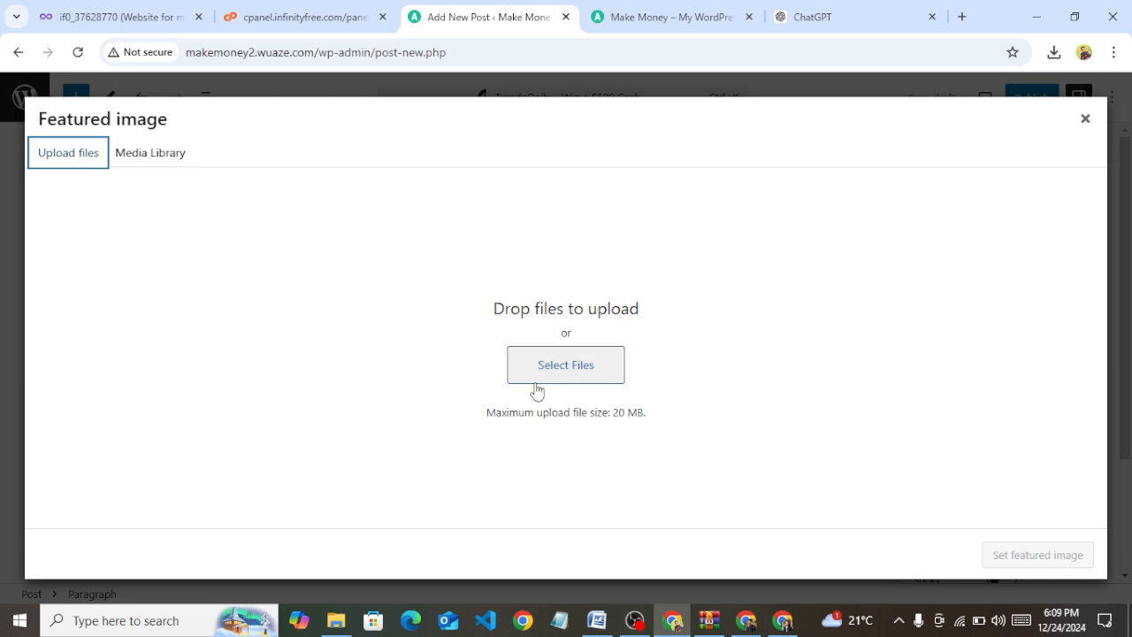
left_click(535, 381)
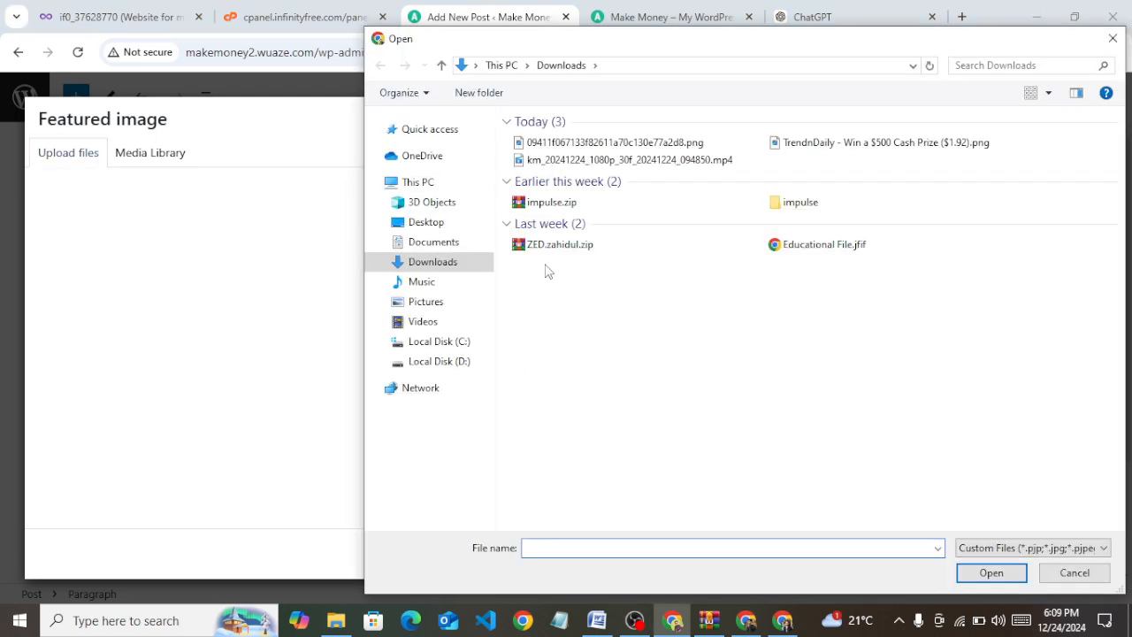
left_click(633, 146)
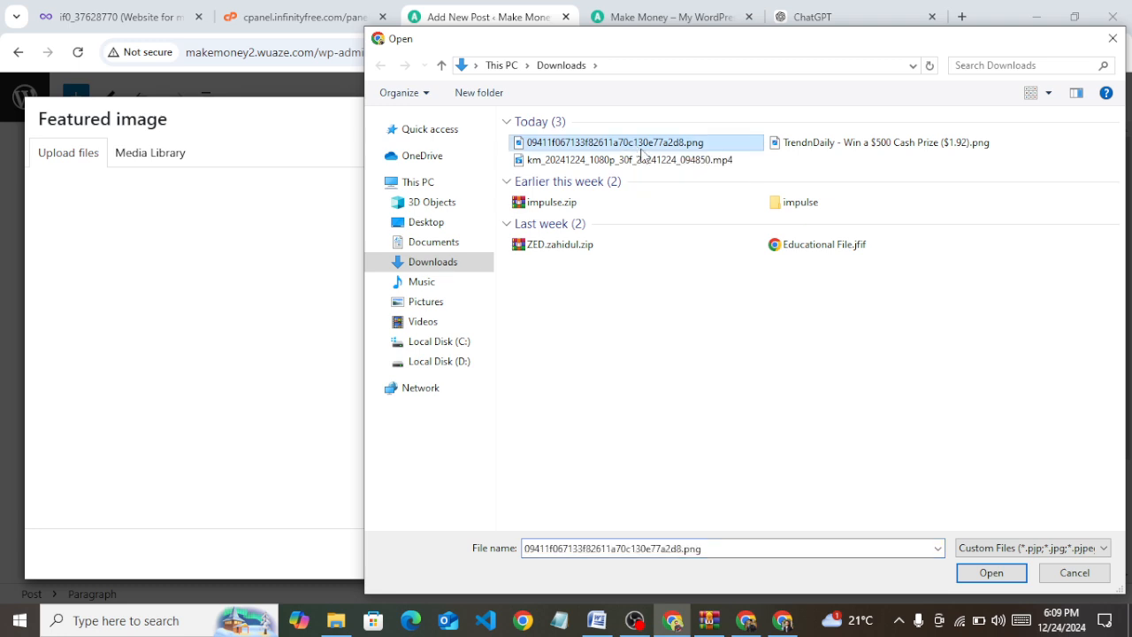
left_click(992, 573)
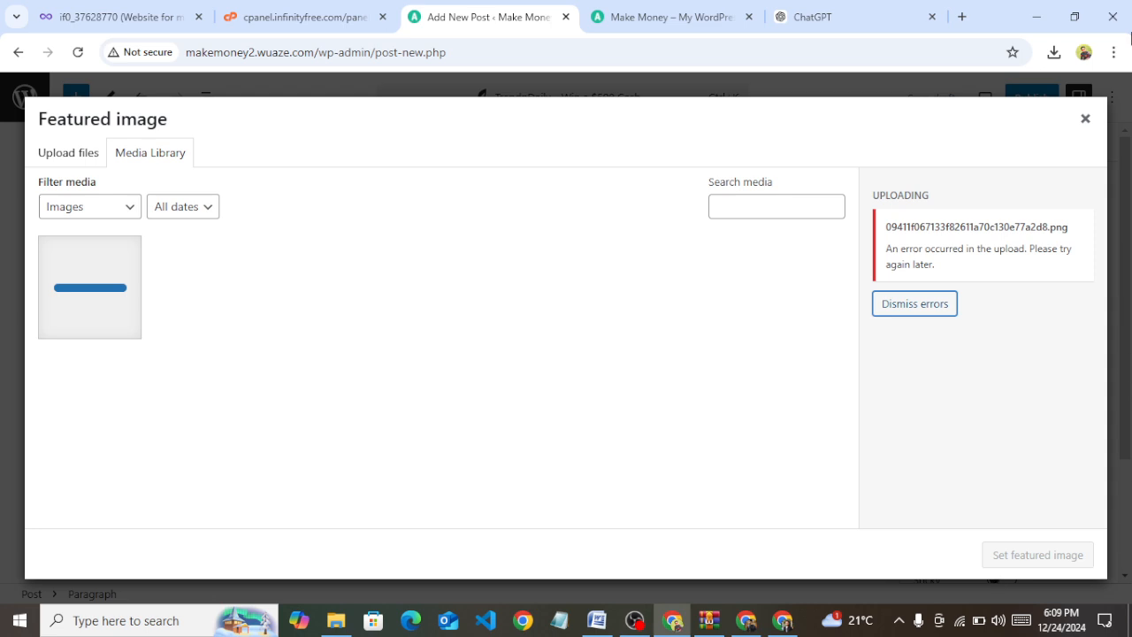
Step: Publish the TrendnDaily post and retry twice; each attempt fails with an invalid JSON response
left_click(1084, 120)
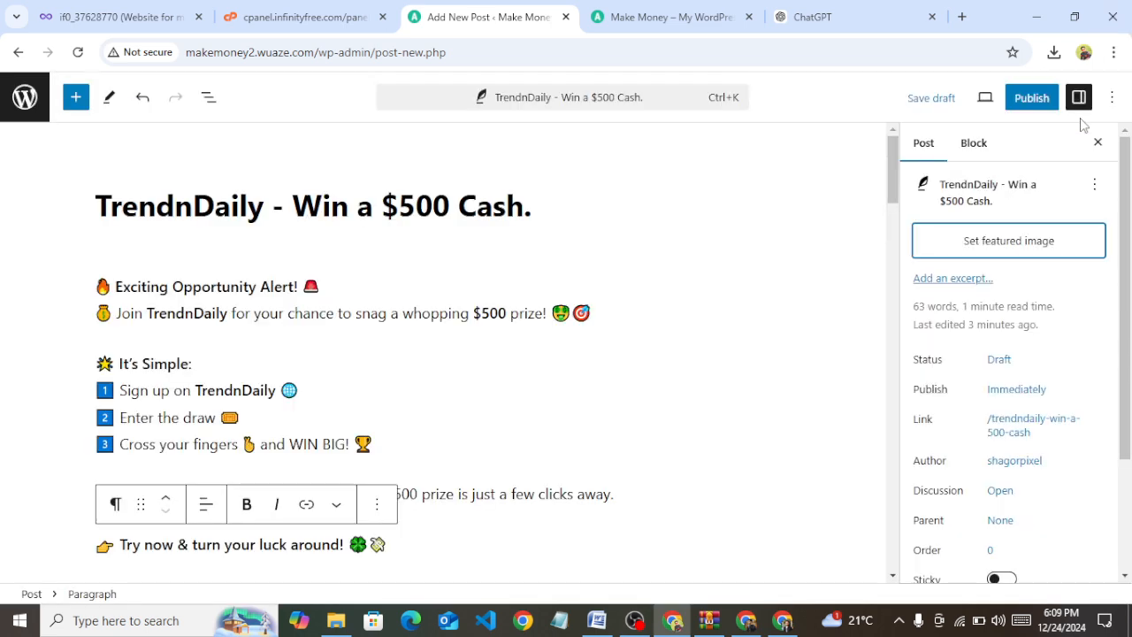
left_click(1048, 99)
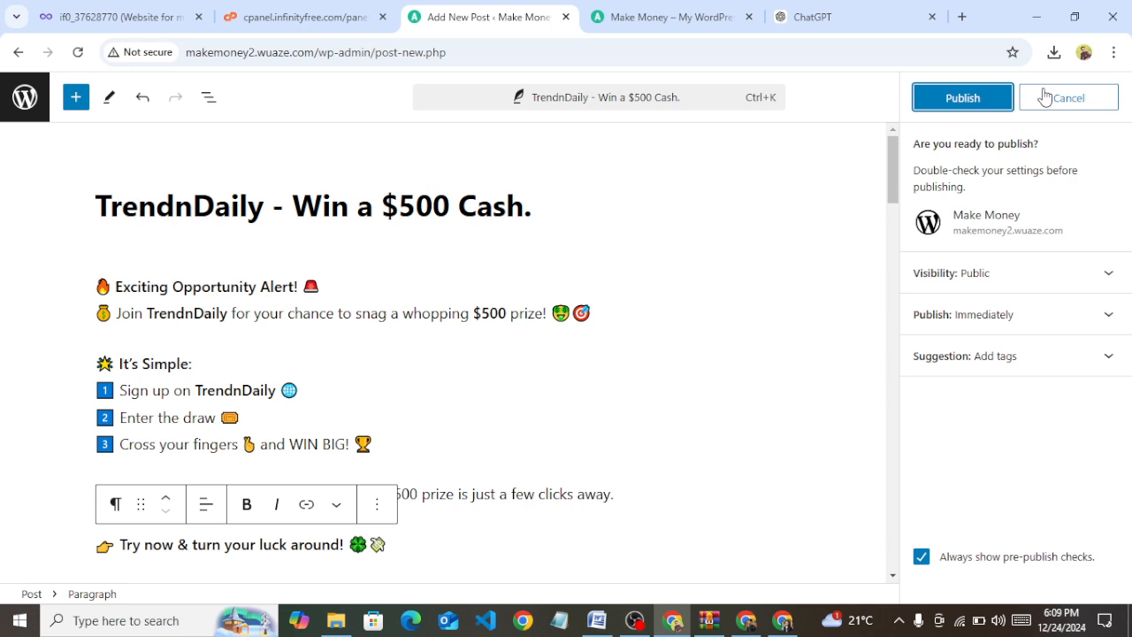
left_click(956, 101)
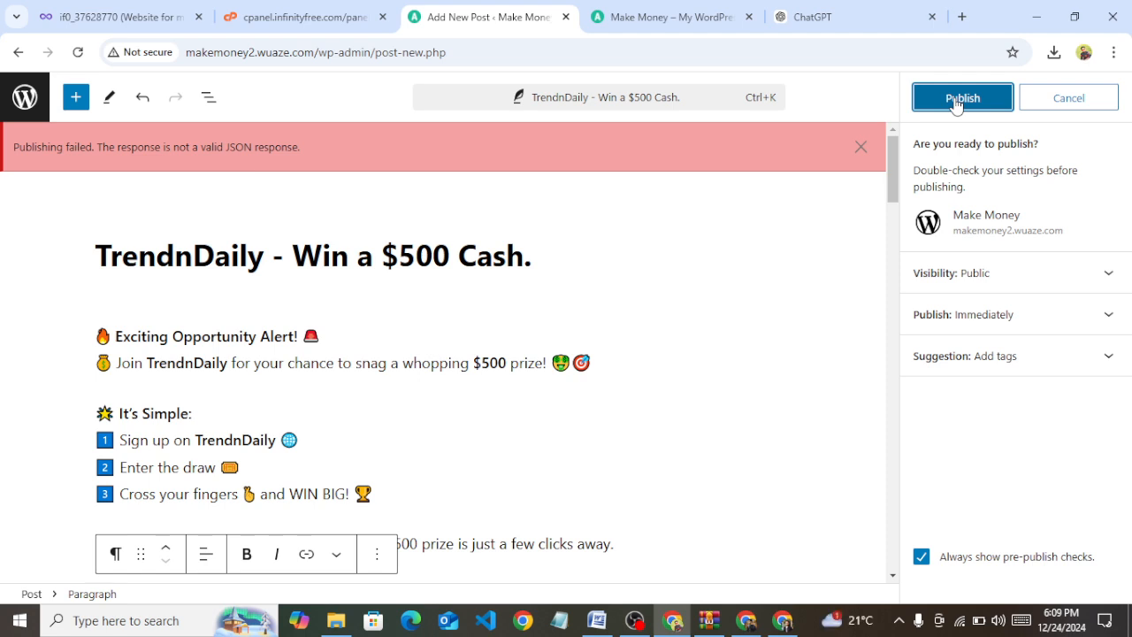
left_click(955, 99)
left_click(957, 103)
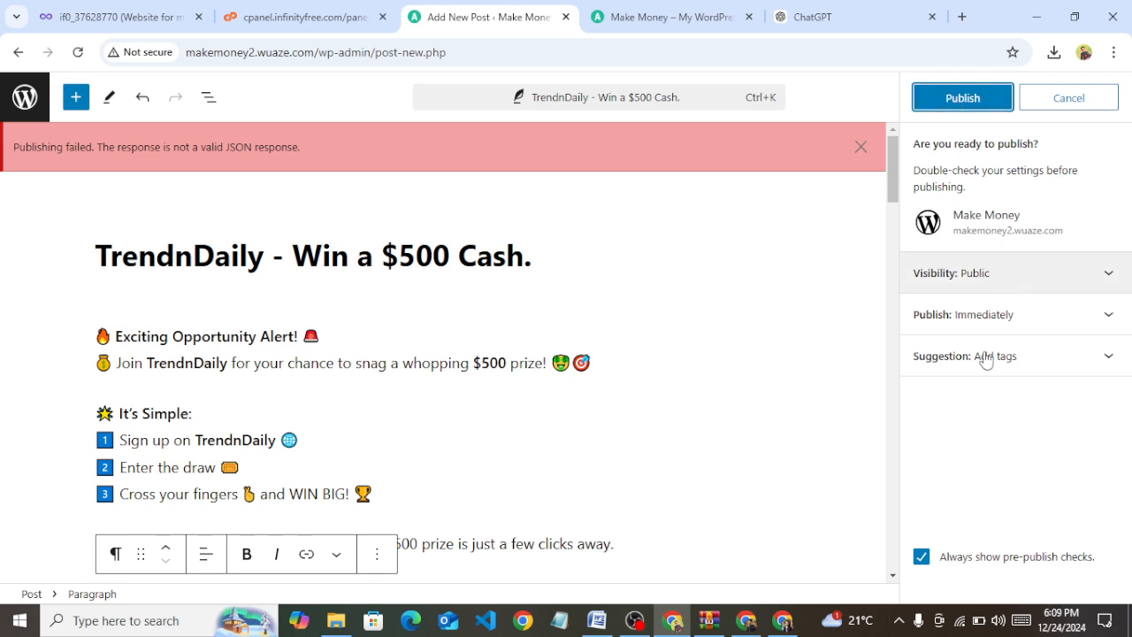
left_click(650, 7)
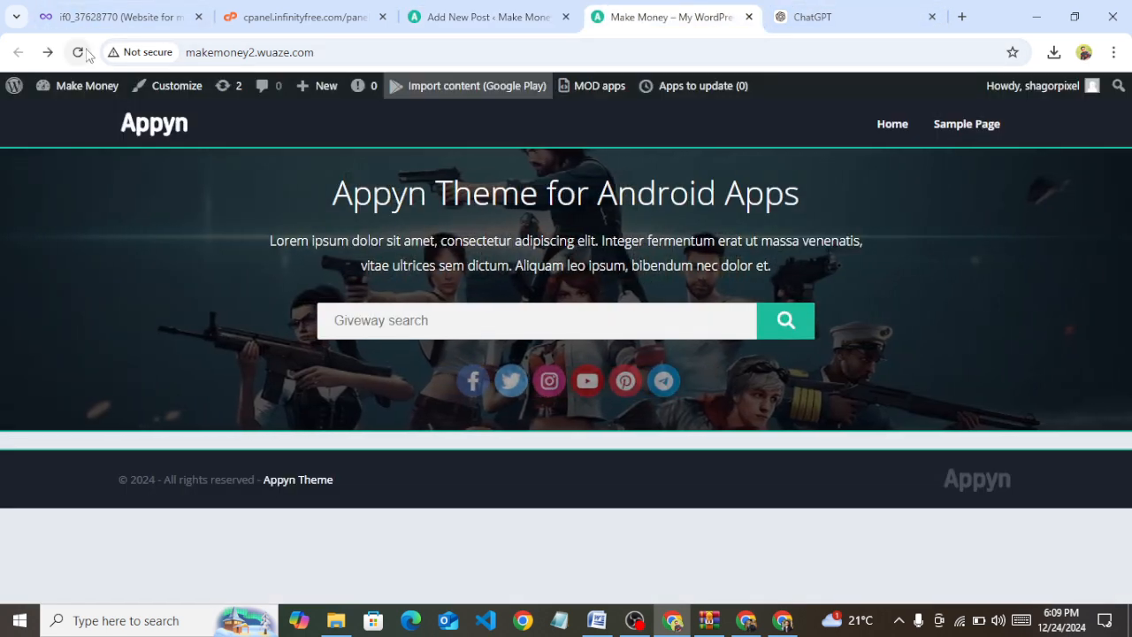
Step: Open the WordPress GoFile chat in ChatGPT and select its ধাপ ৪ download-page heading
left_click(318, 16)
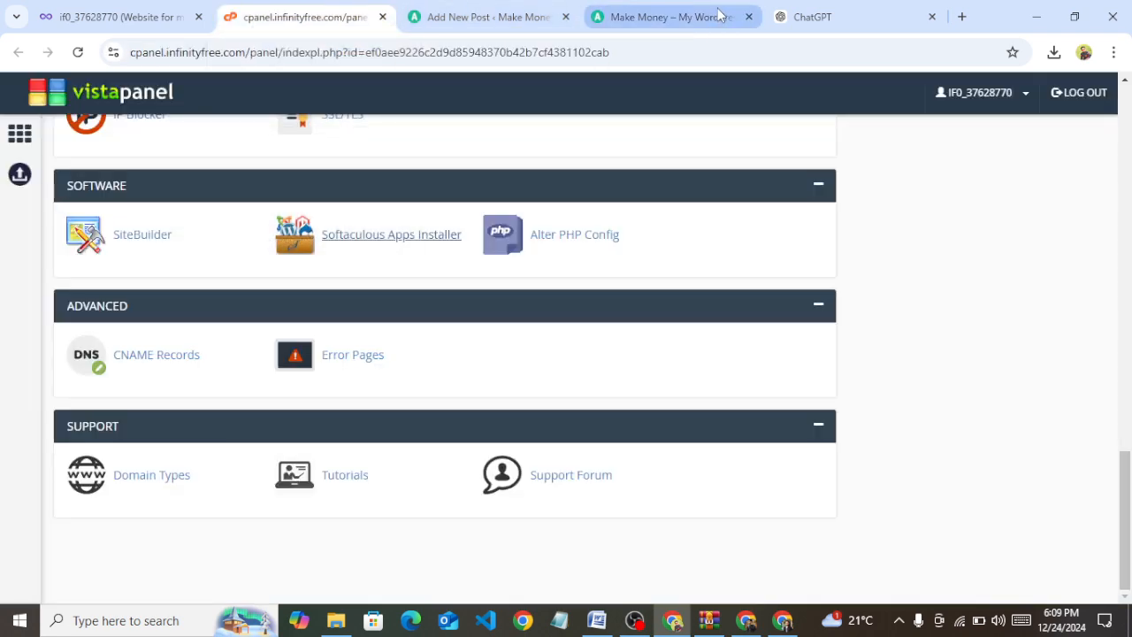
left_click(807, 18)
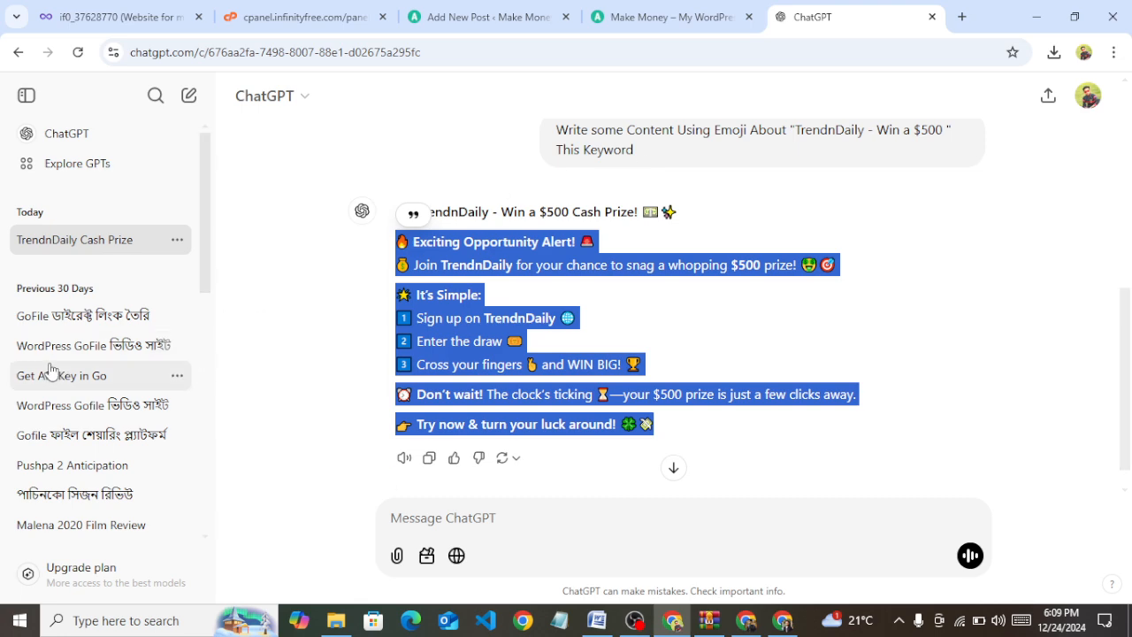
left_click(84, 344)
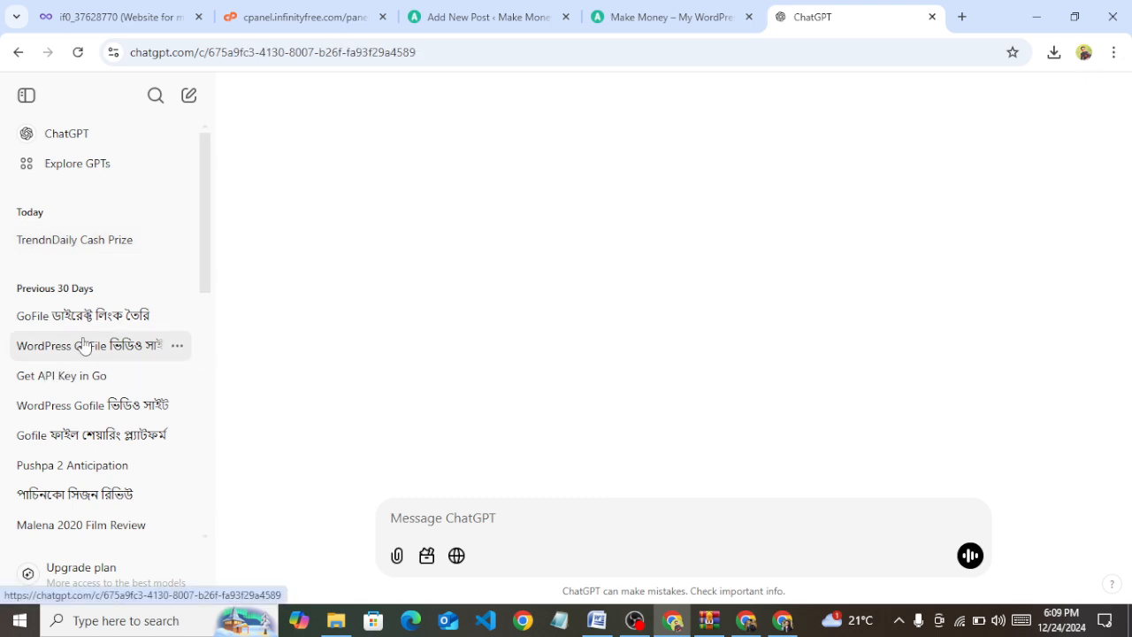
scroll(525, 319, "up", 10)
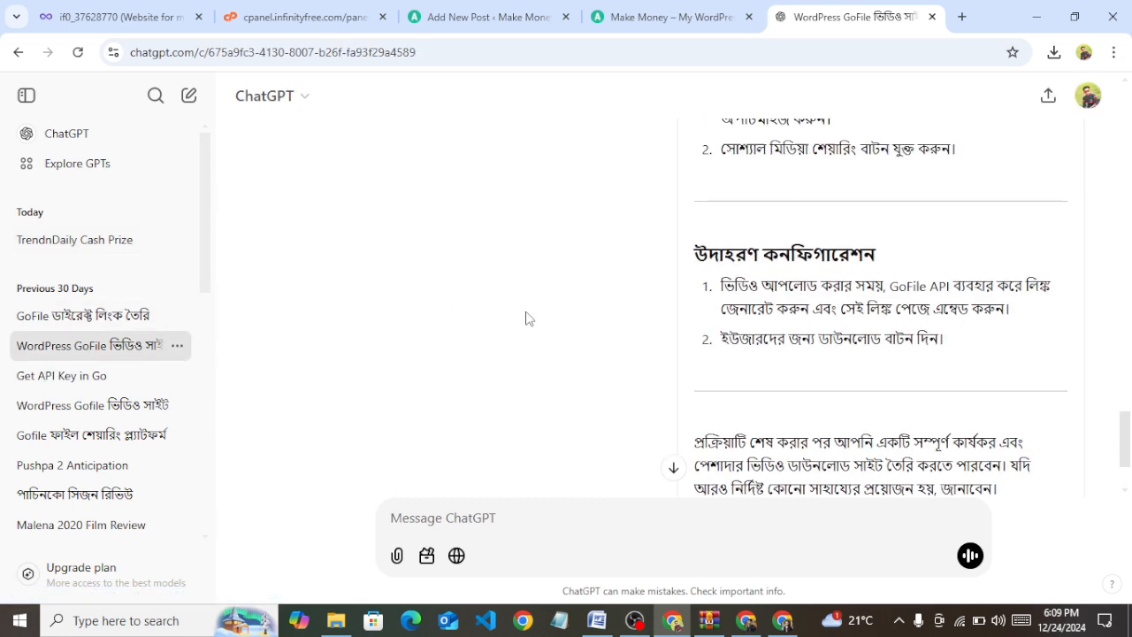
scroll(525, 319, "up", 5)
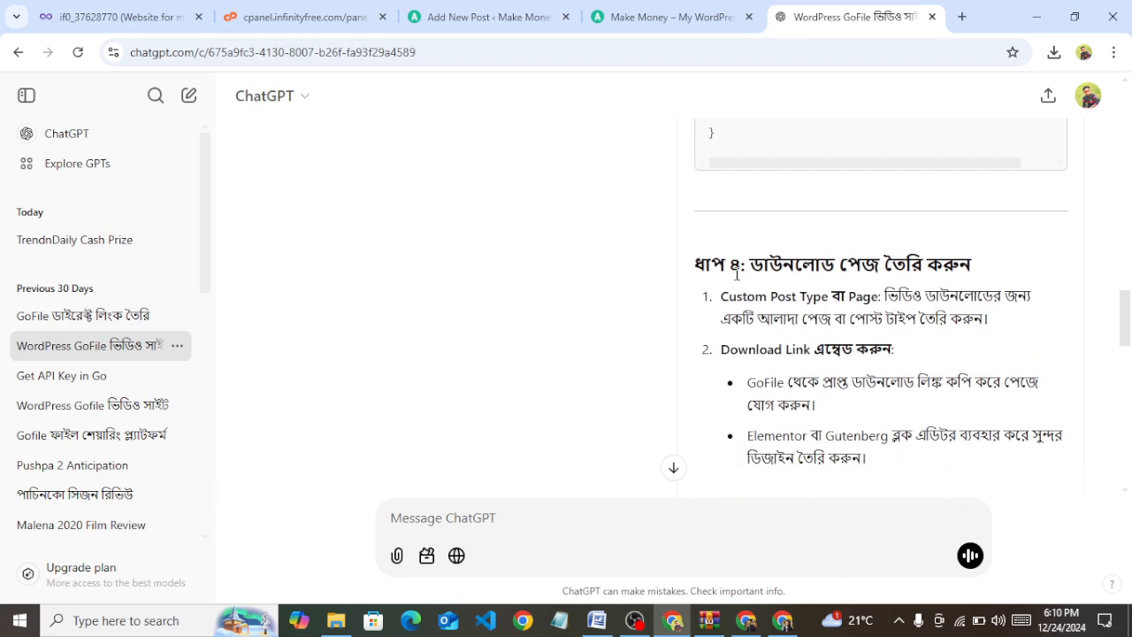
left_click_drag(701, 266, 966, 255)
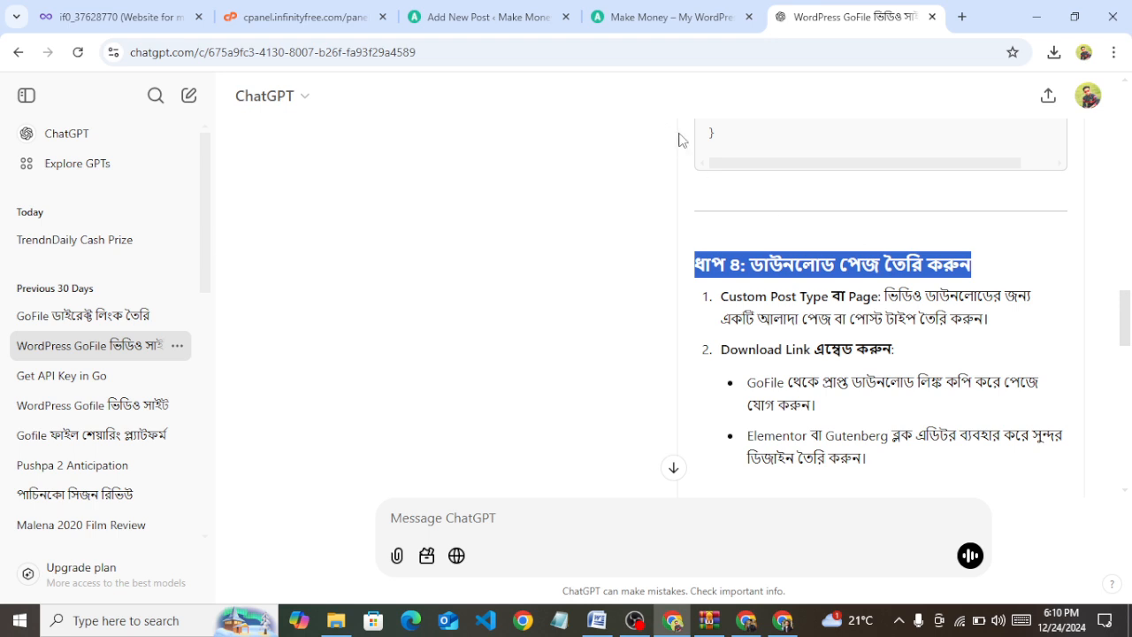
left_click(458, 13)
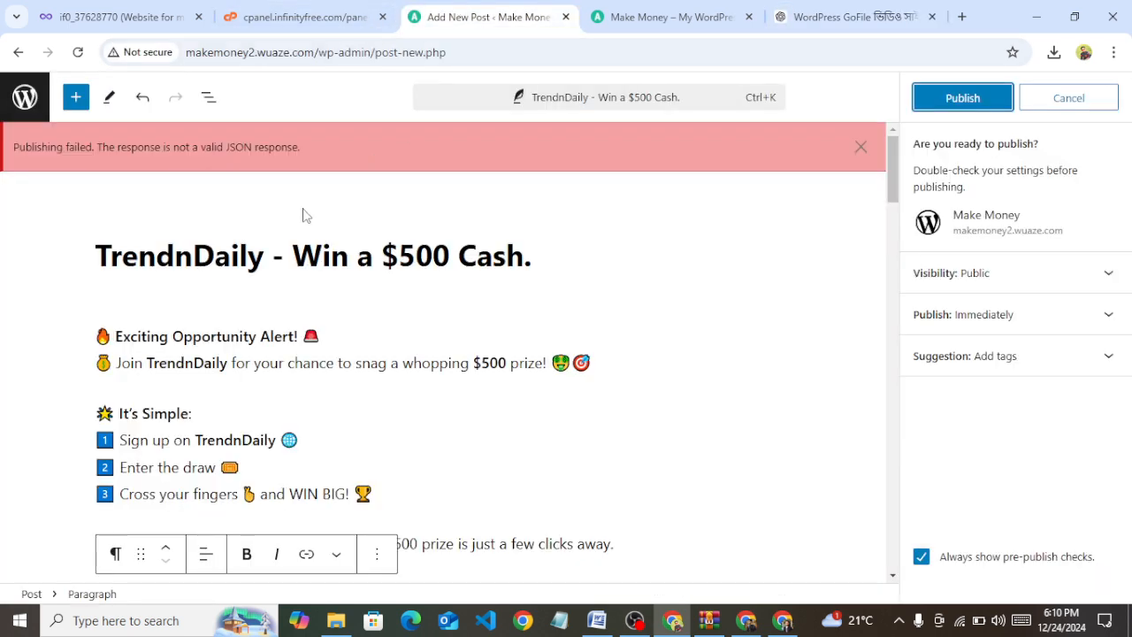
Step: Paste the Bengali heading over the post title, then undo to keep 'TrendnDaily - Win a $500 Cash.'
double_click(307, 254)
triple_click(306, 256)
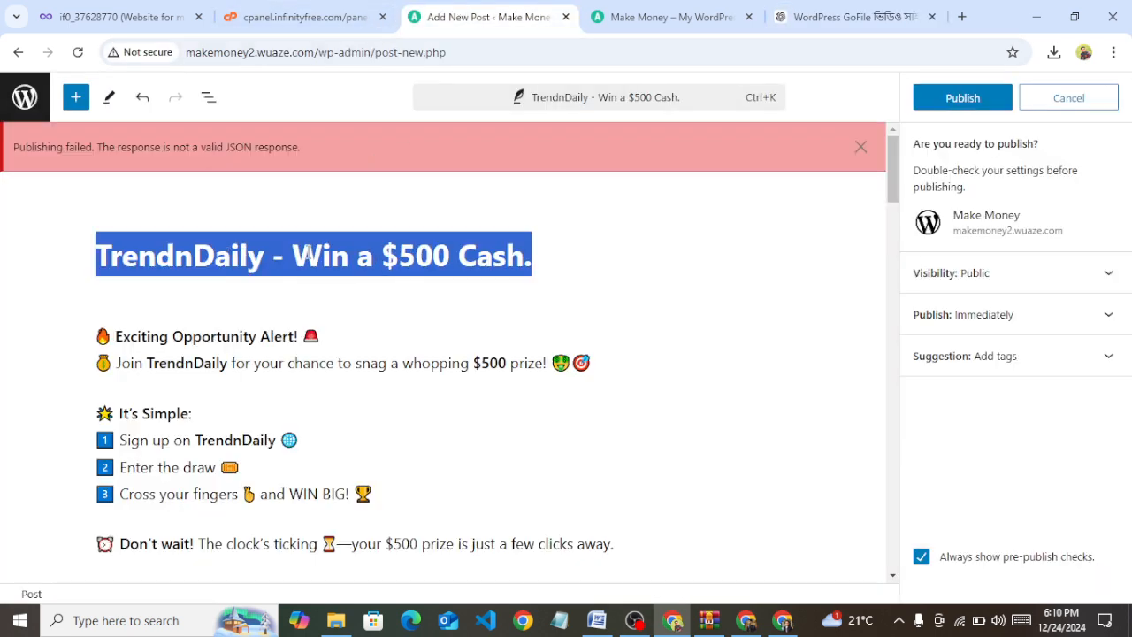
type("ধাপ ৪: ডাউনলোড পেজ তৈরি করুন")
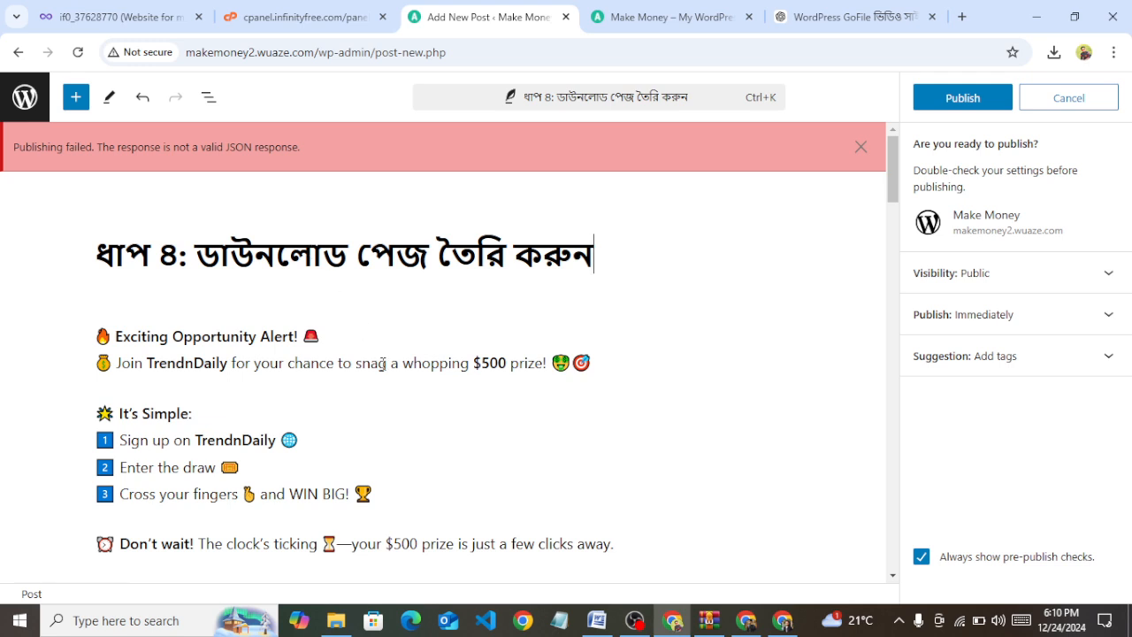
left_click(382, 365)
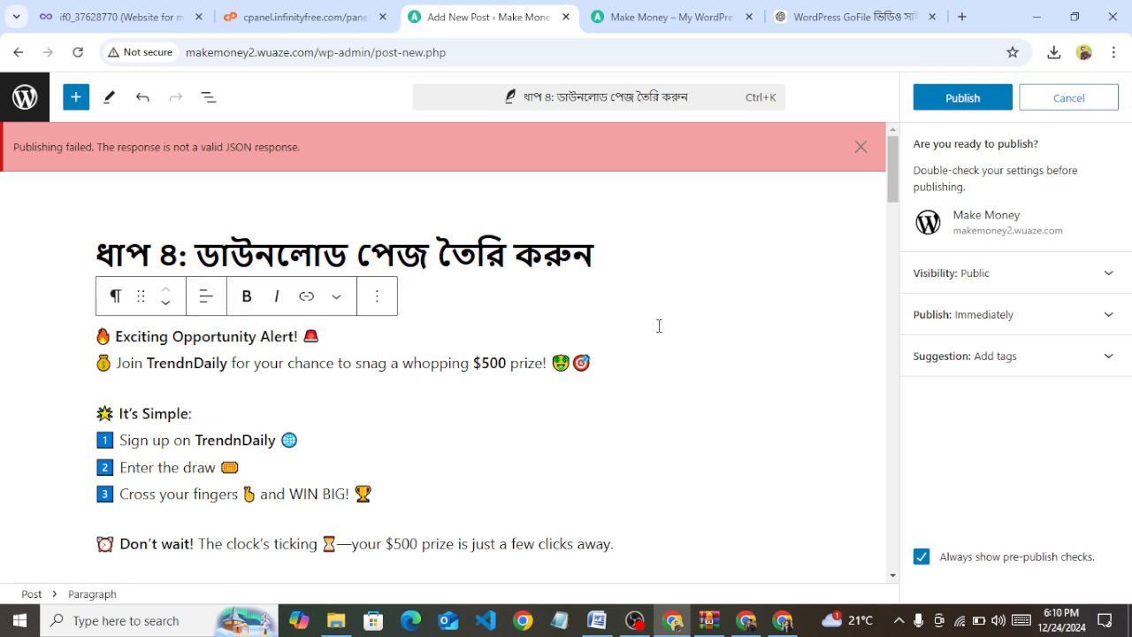
key("ctrl+z")
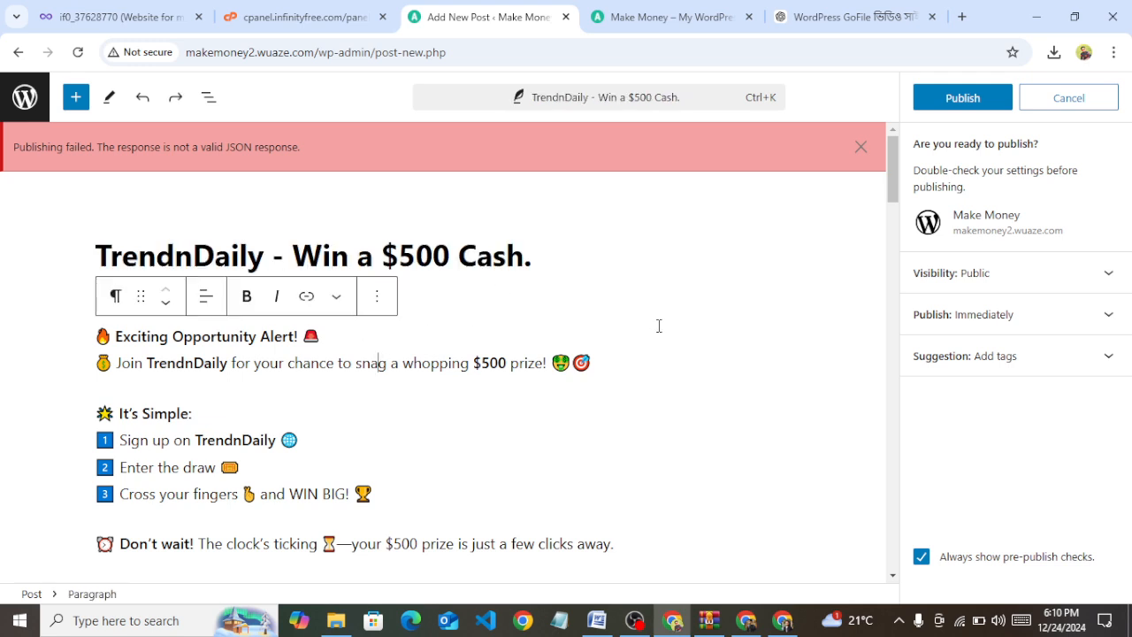
Step: Open and dismiss the command search, then reload the live Make Money site's home page
left_click(618, 95)
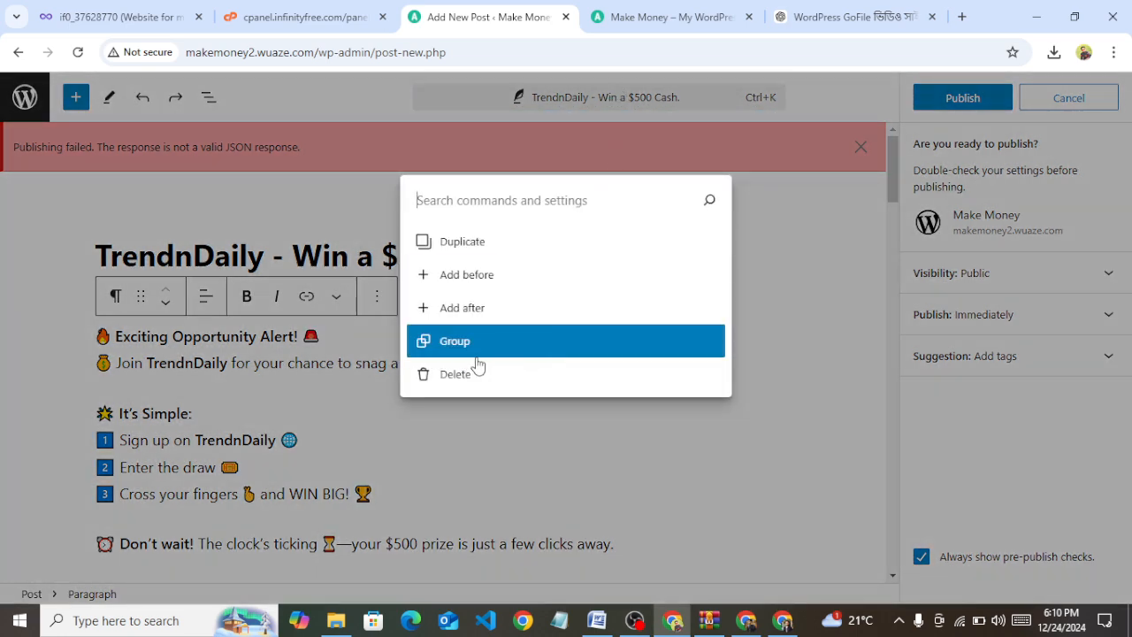
left_click(297, 399)
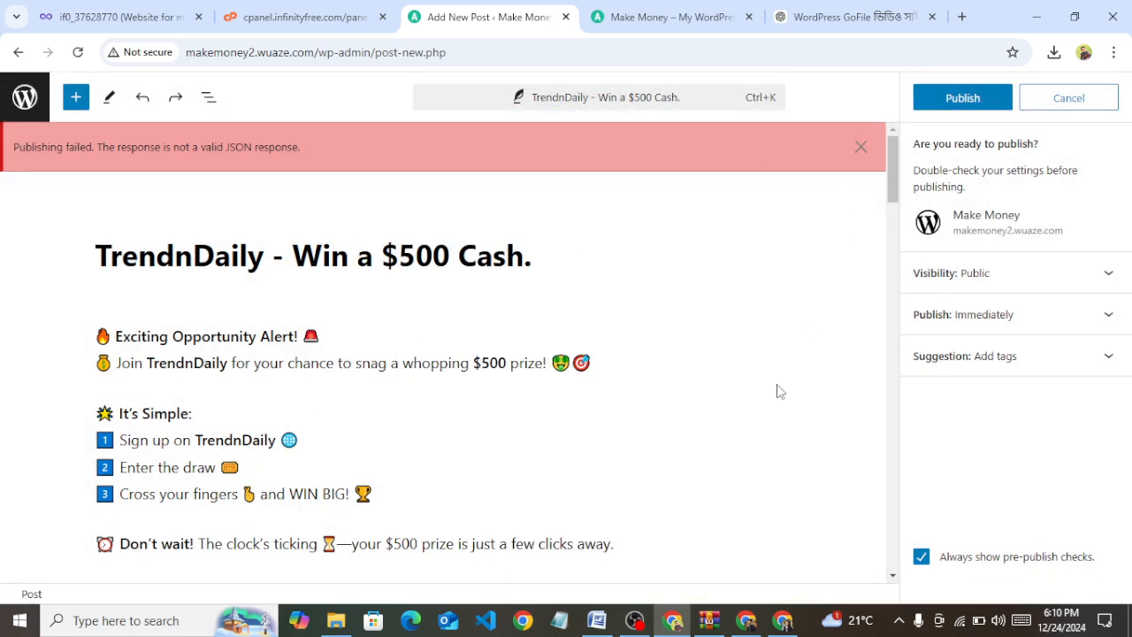
scroll(759, 301, "down", 20)
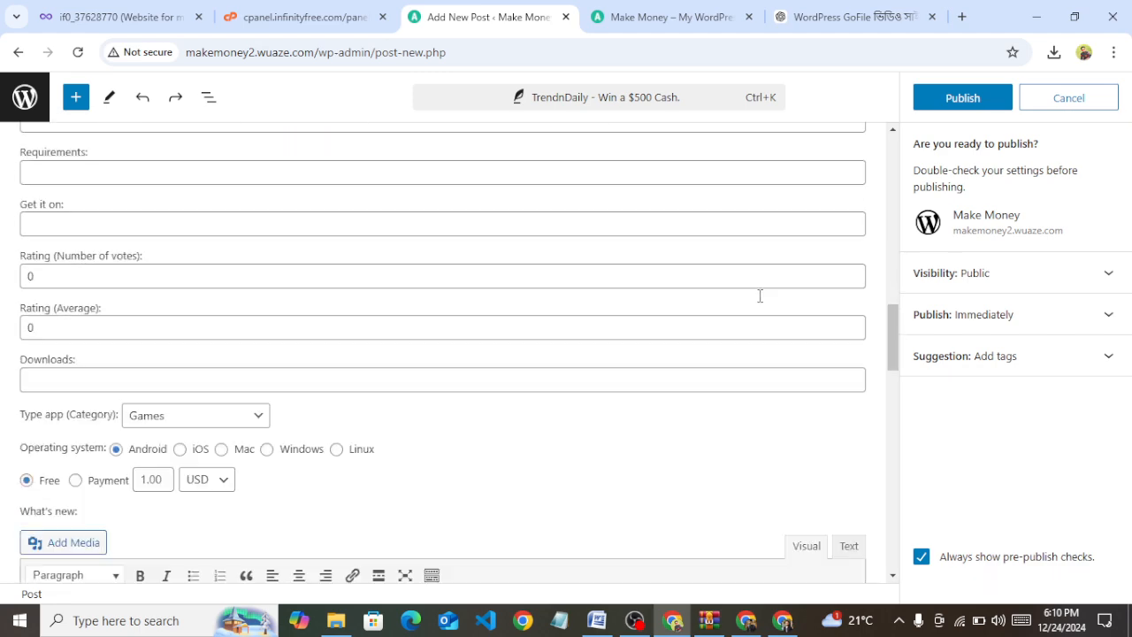
scroll(759, 296, "down", 10)
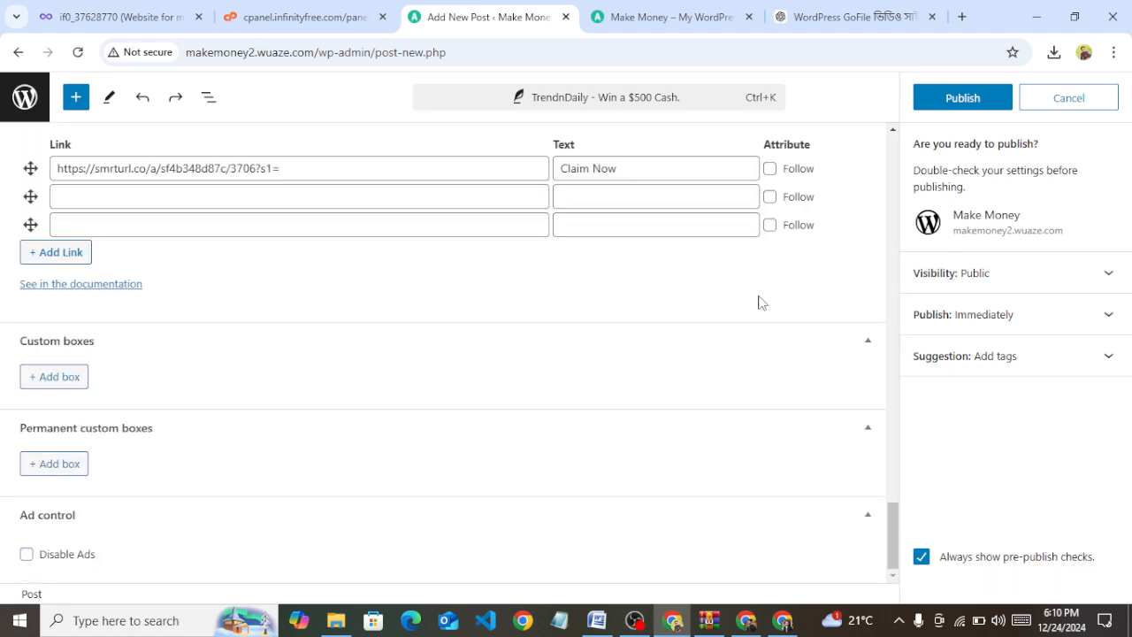
scroll(760, 303, "up", 20)
left_click(715, 9)
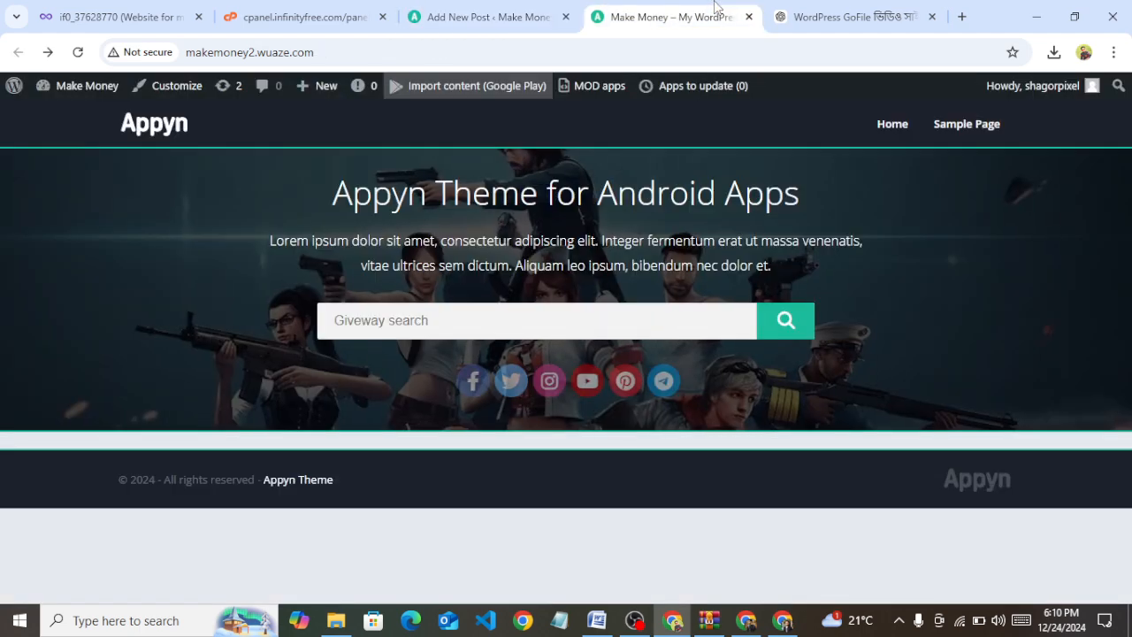
left_click(78, 52)
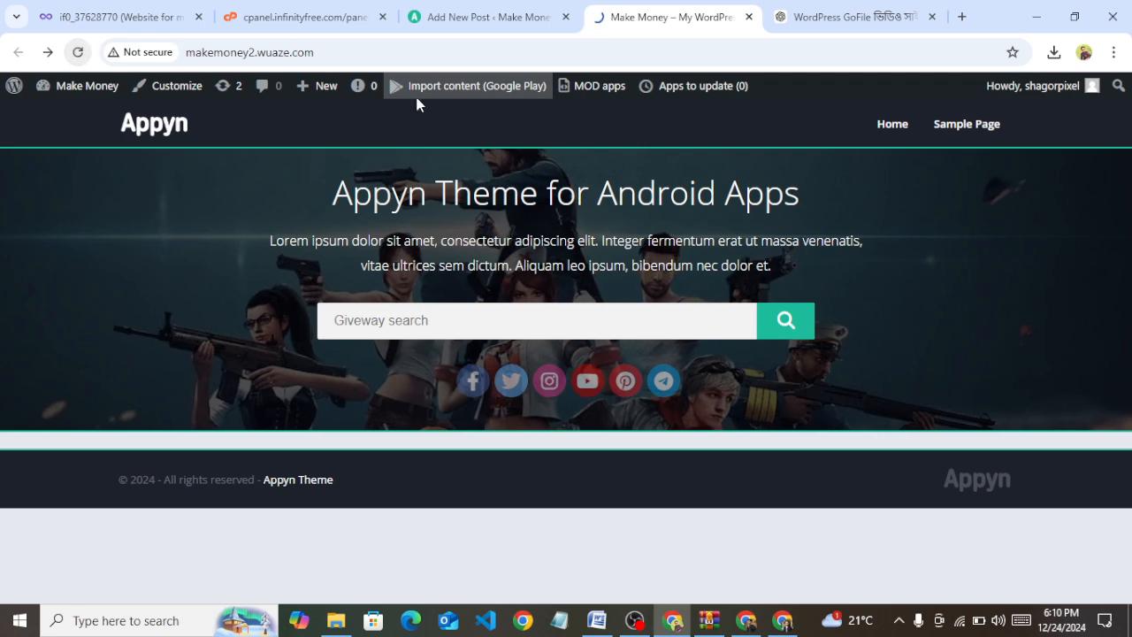